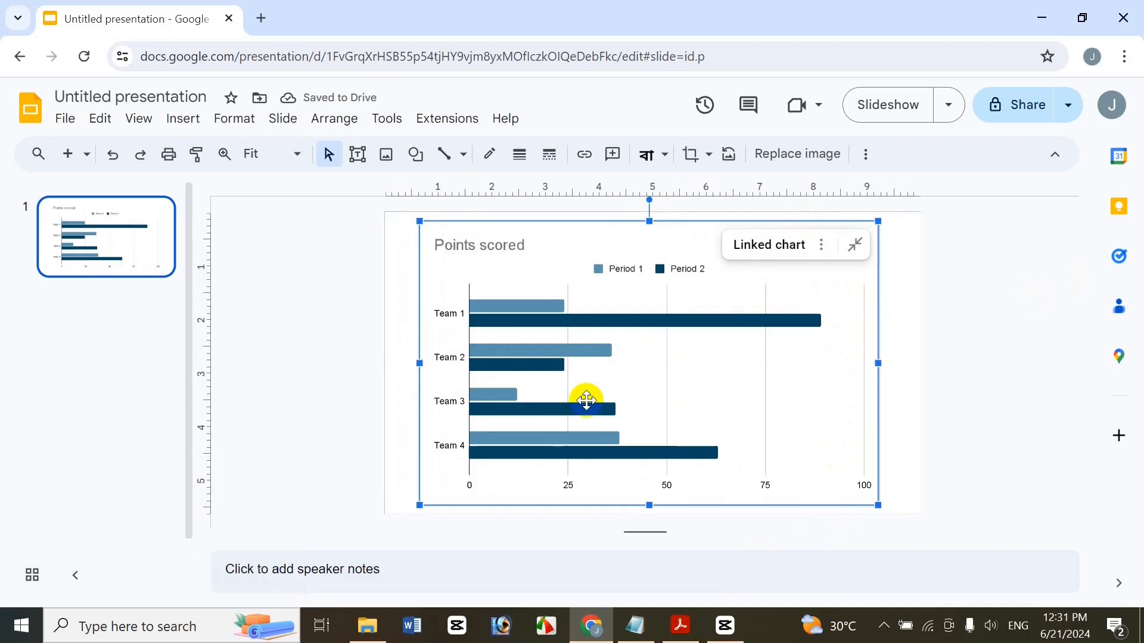
Step: Open the linked chart's source spreadsheet and bring its data table above the chart into view
click(821, 243)
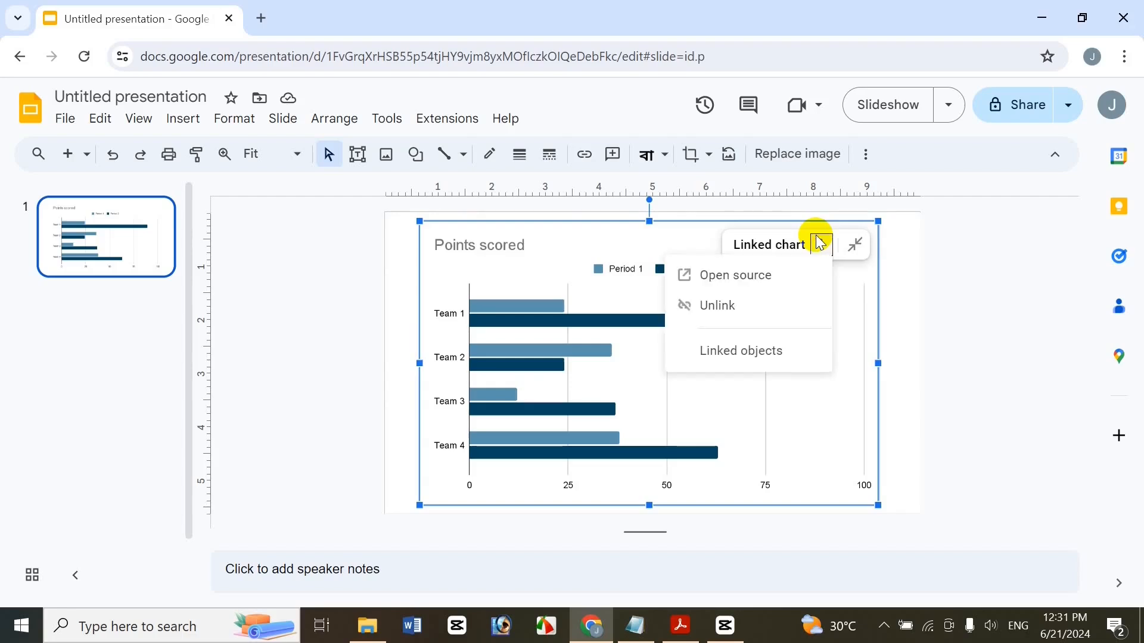
click(785, 271)
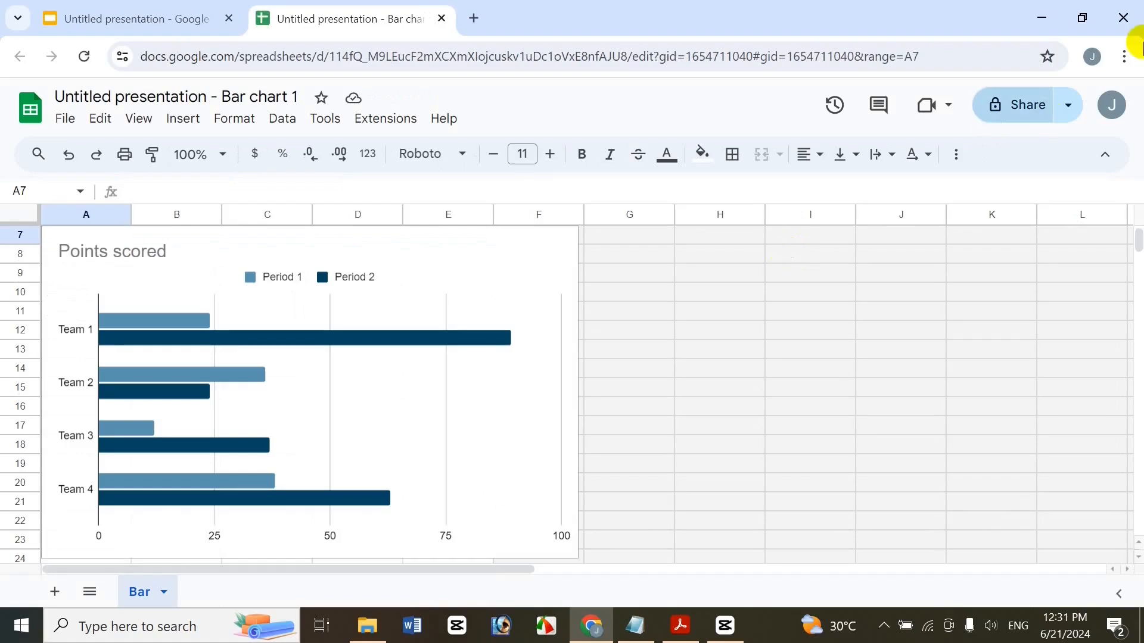
drag(1139, 235, 1134, 201)
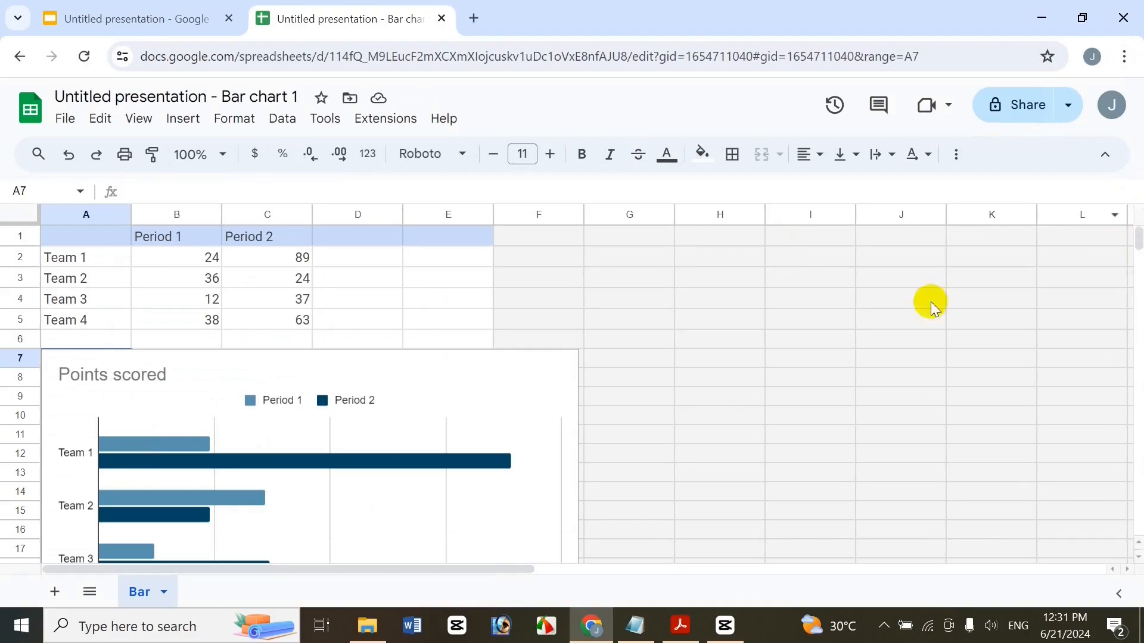
click(827, 324)
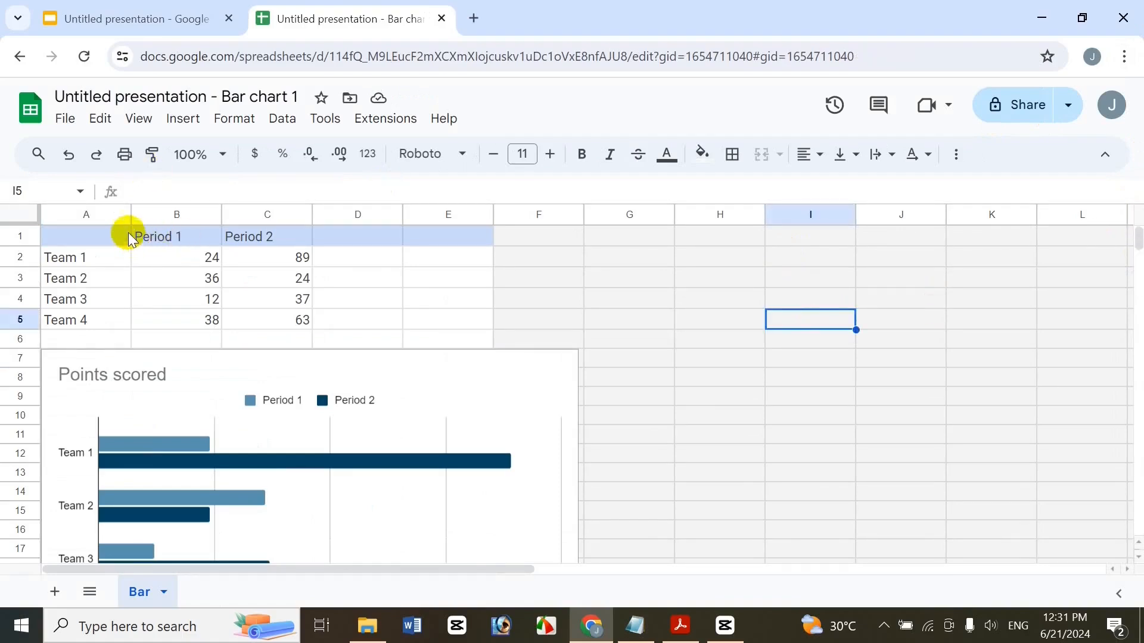
Step: Rename the headings in B1 and C1 to Bangla and English, and add a Math heading in D1
click(145, 215)
click(191, 237)
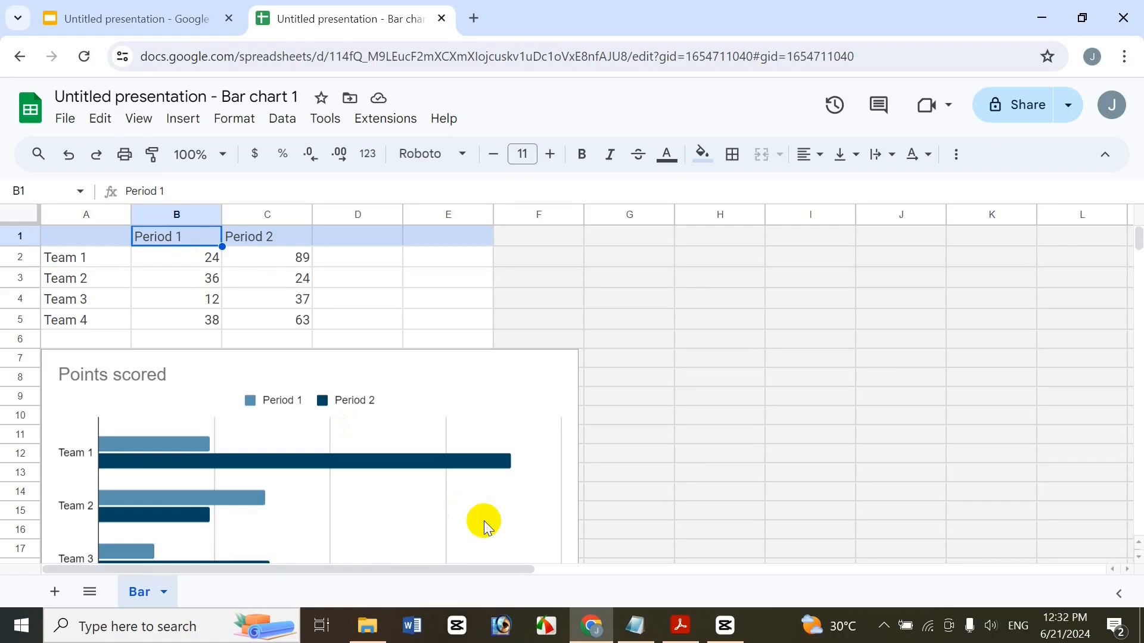
text(Bangla)
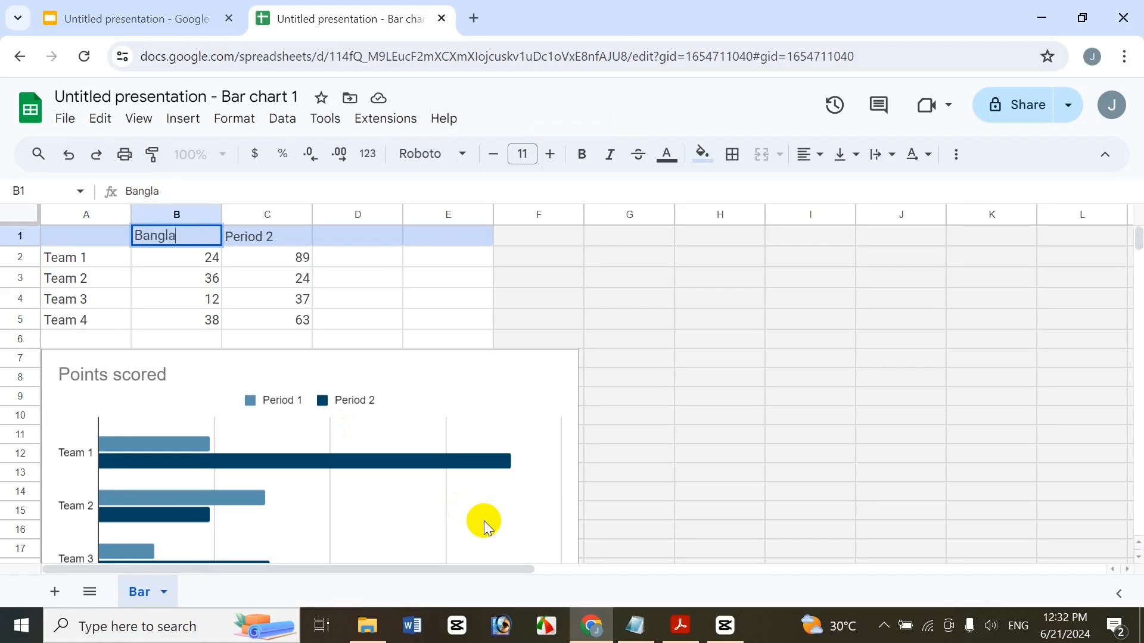
key(Tab)
text(Engla)
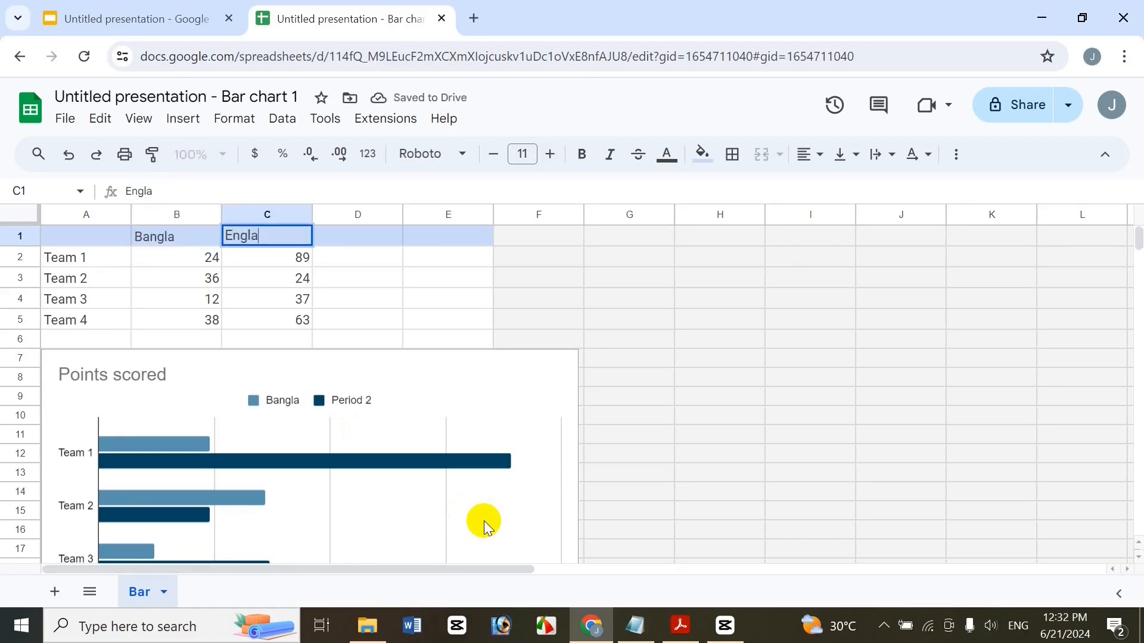
key(BackSpace)
key(BackSpace)
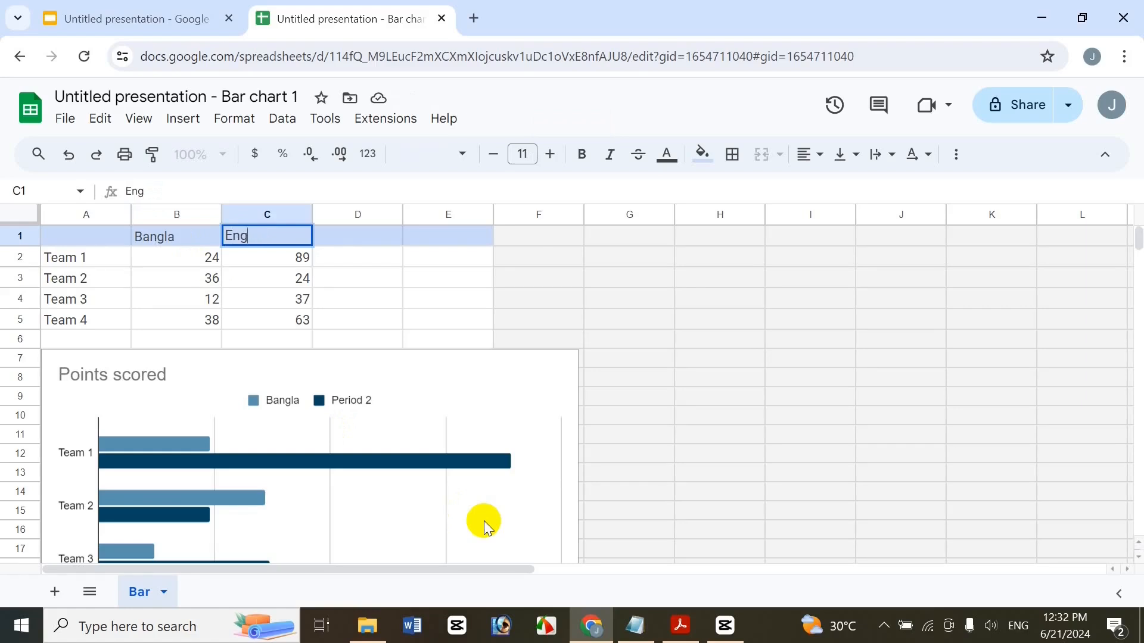
text(lish)
key(Tab)
text(Math)
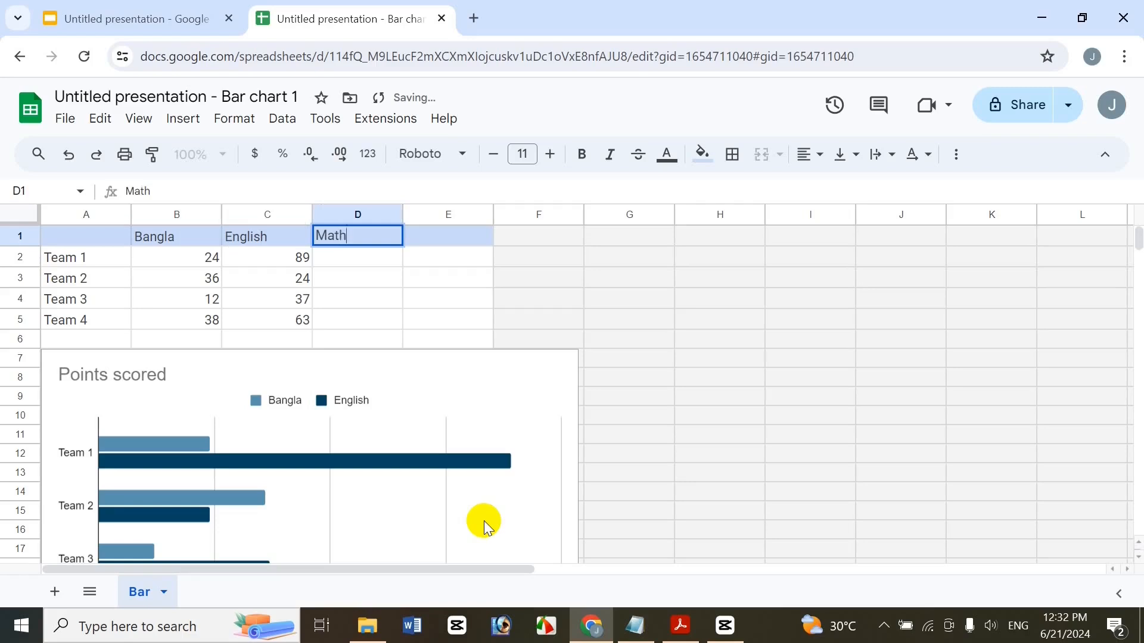
key(Return)
Step: Replace the Team 1 and Team 2 labels in A2 and A3 with two students' first names
key(Left)
key(Left)
key(Left)
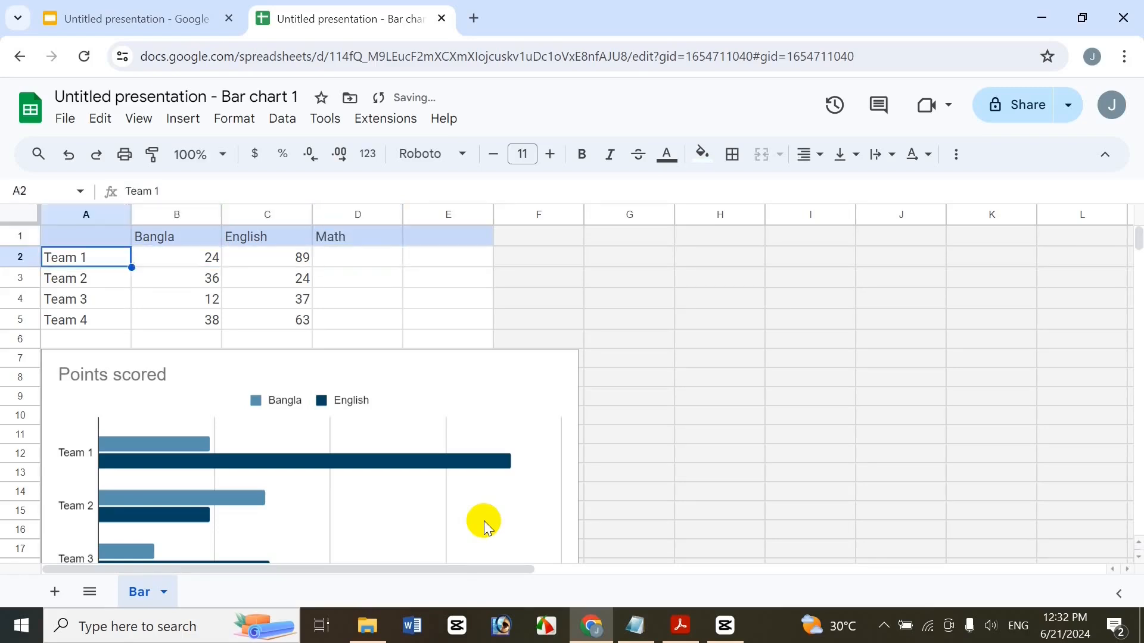
text(Icche)
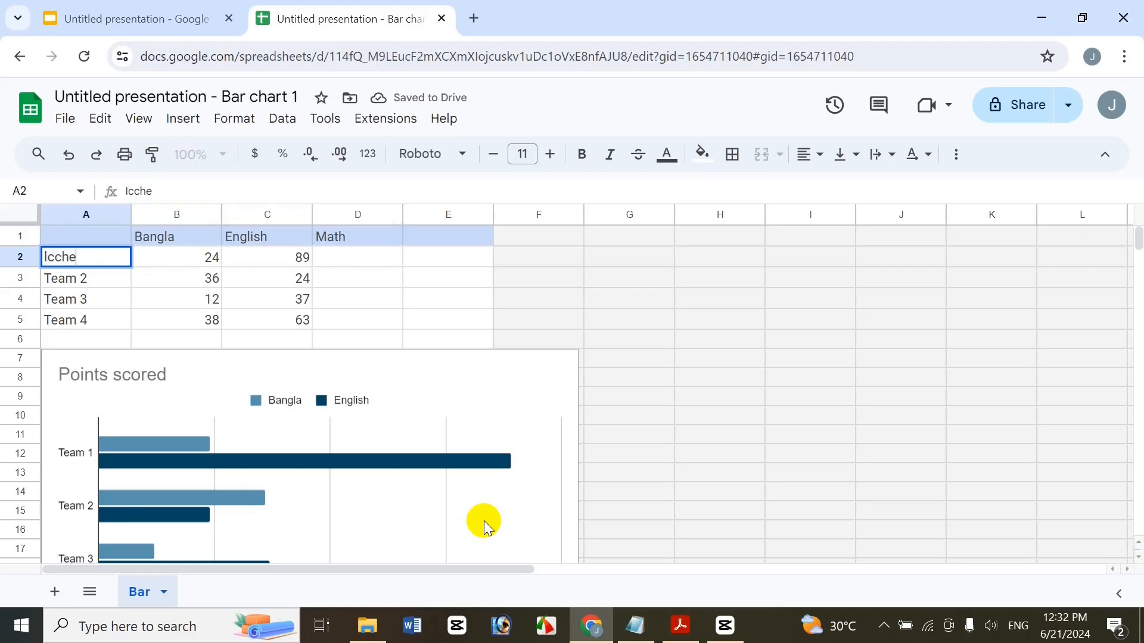
key(ctrl+Return)
key(Down)
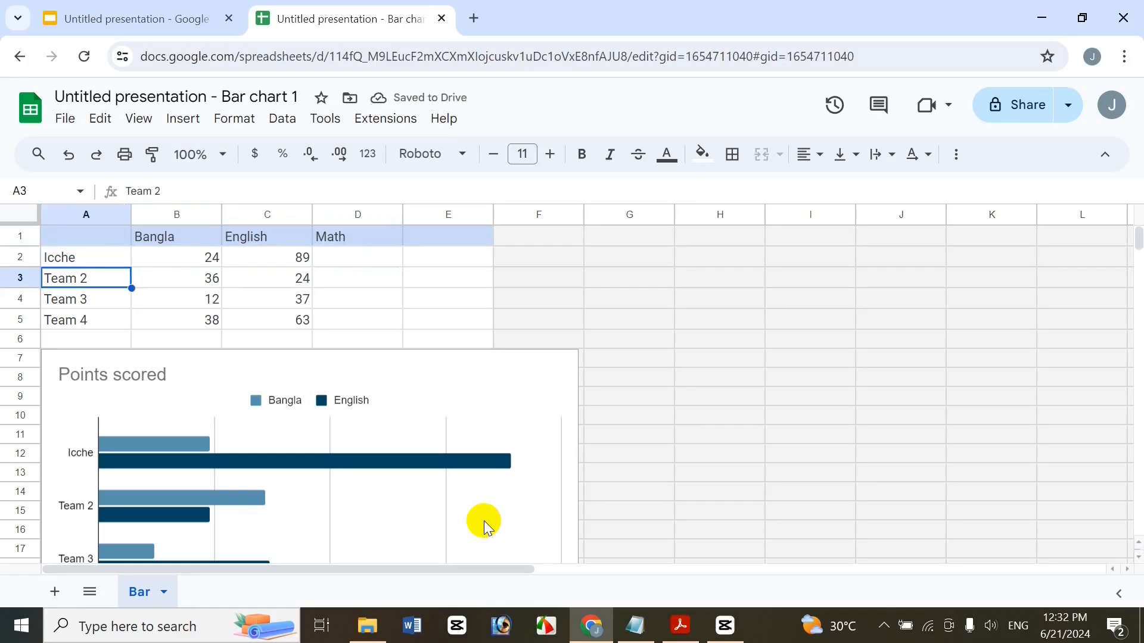
text(AdiA)
key(BackSpace)
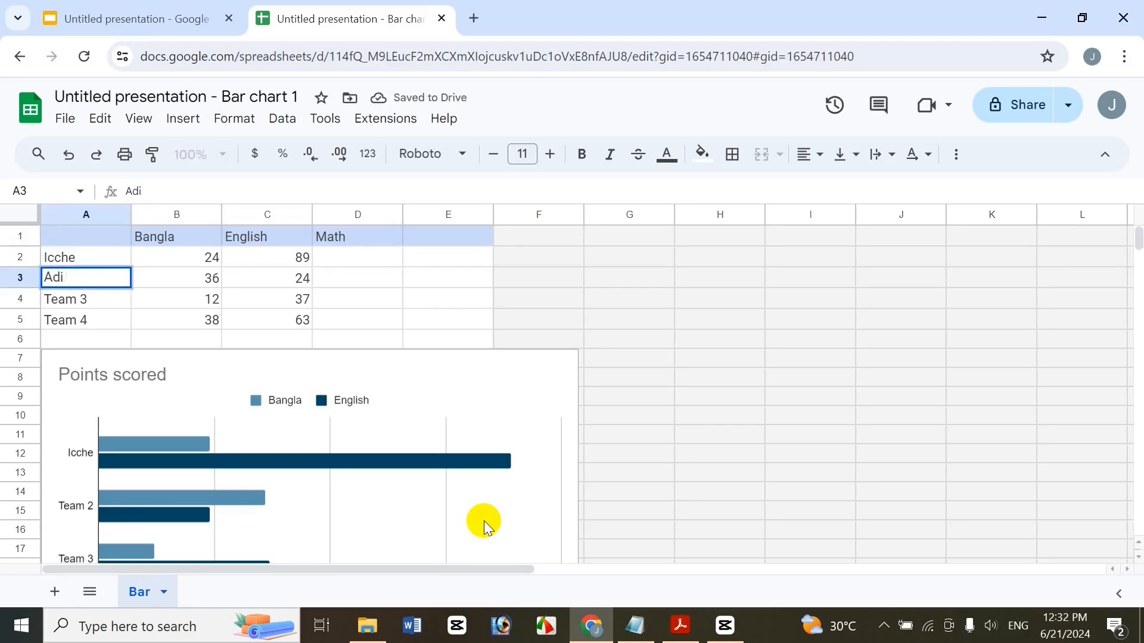
text(AN)
key(BackSpace)
key(BackSpace)
text(an)
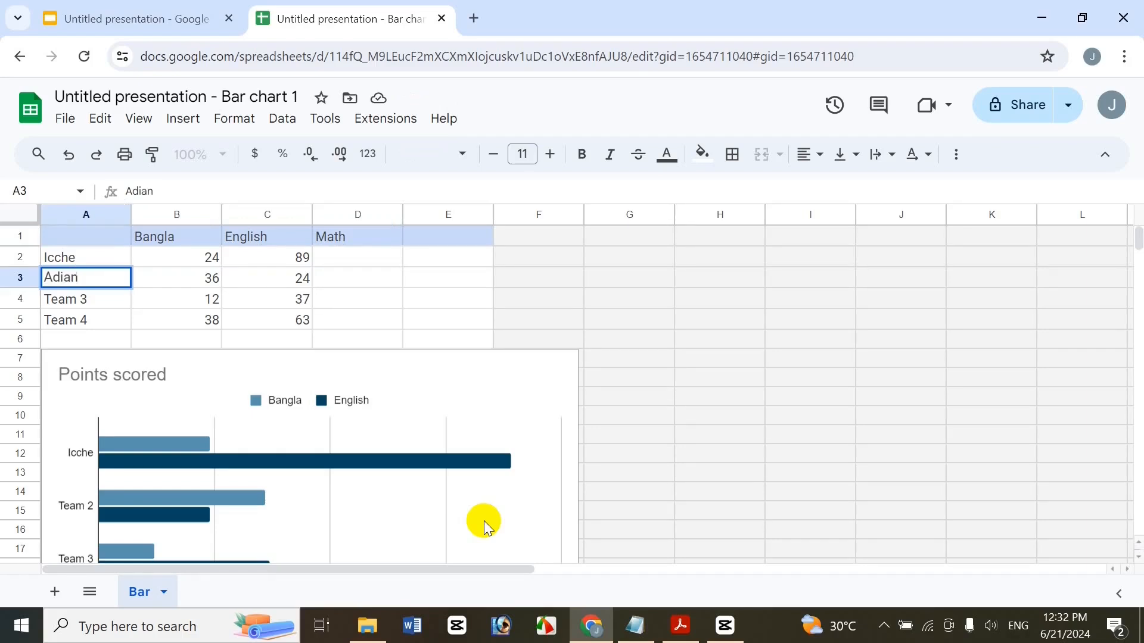
key(Return)
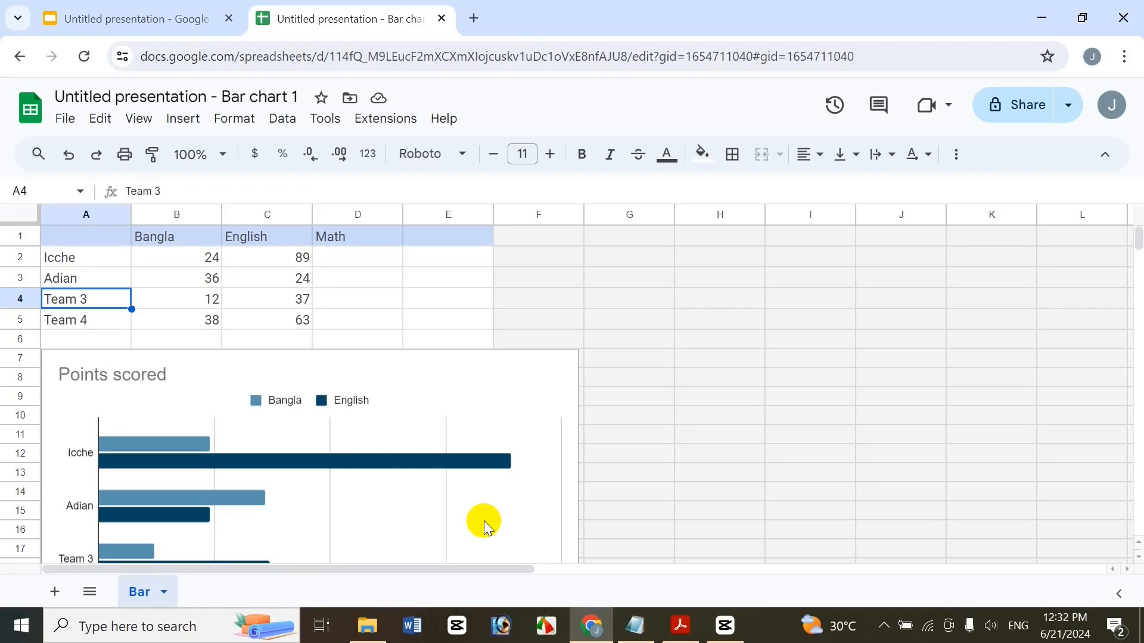
Step: Replace the Team 3 and Team 4 labels in A4 and A5 with two more students' first names
text(Ana)
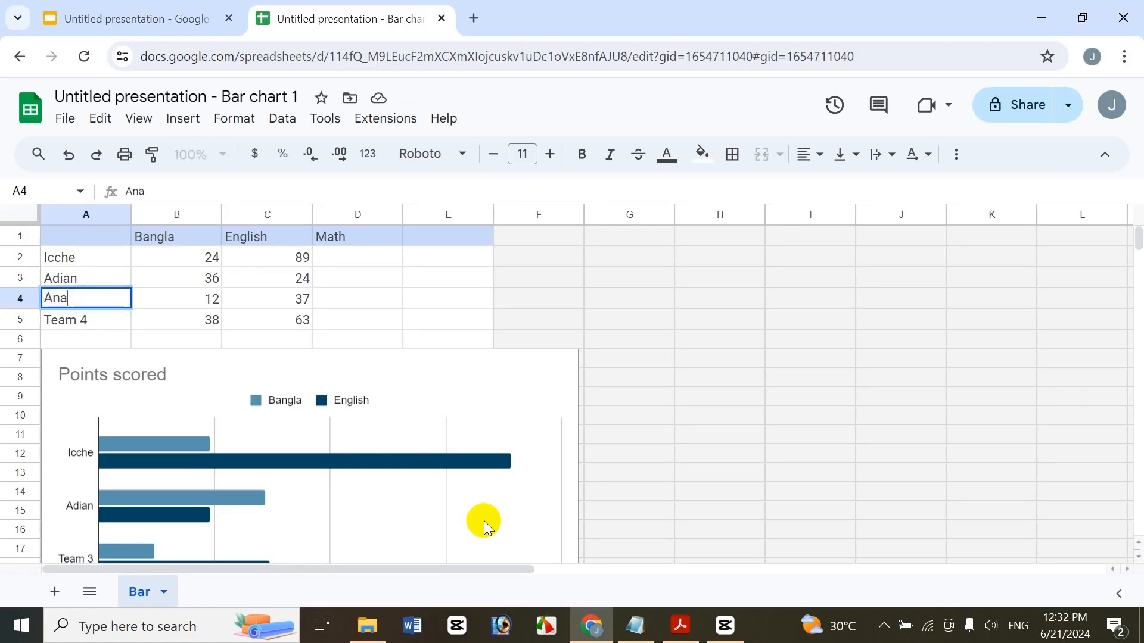
text(hita)
key(Return)
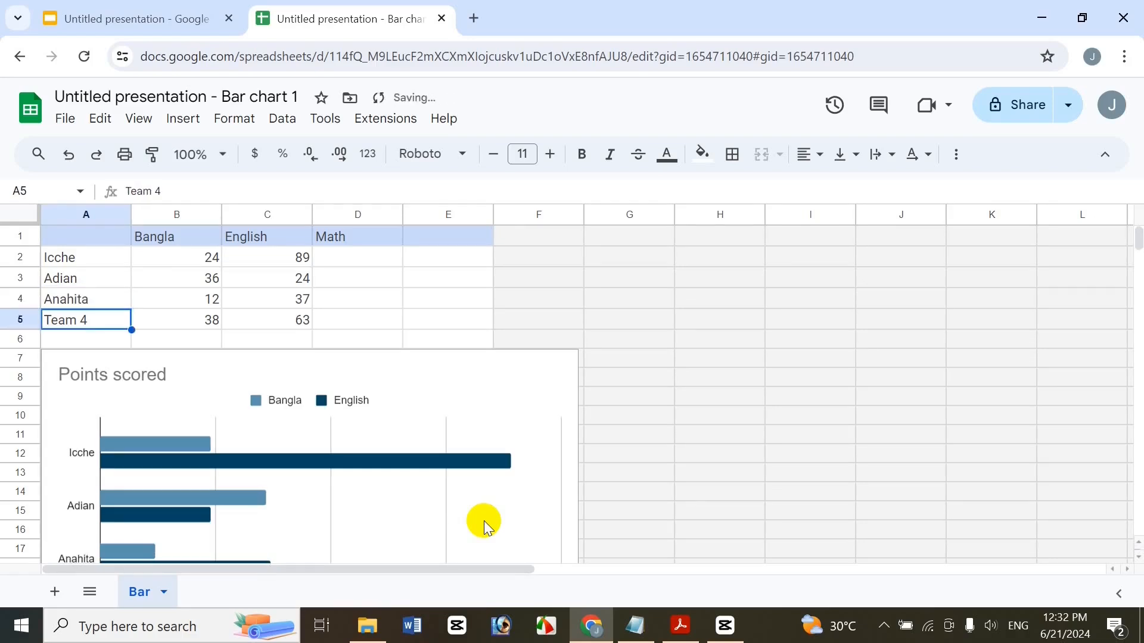
key(BackSpace)
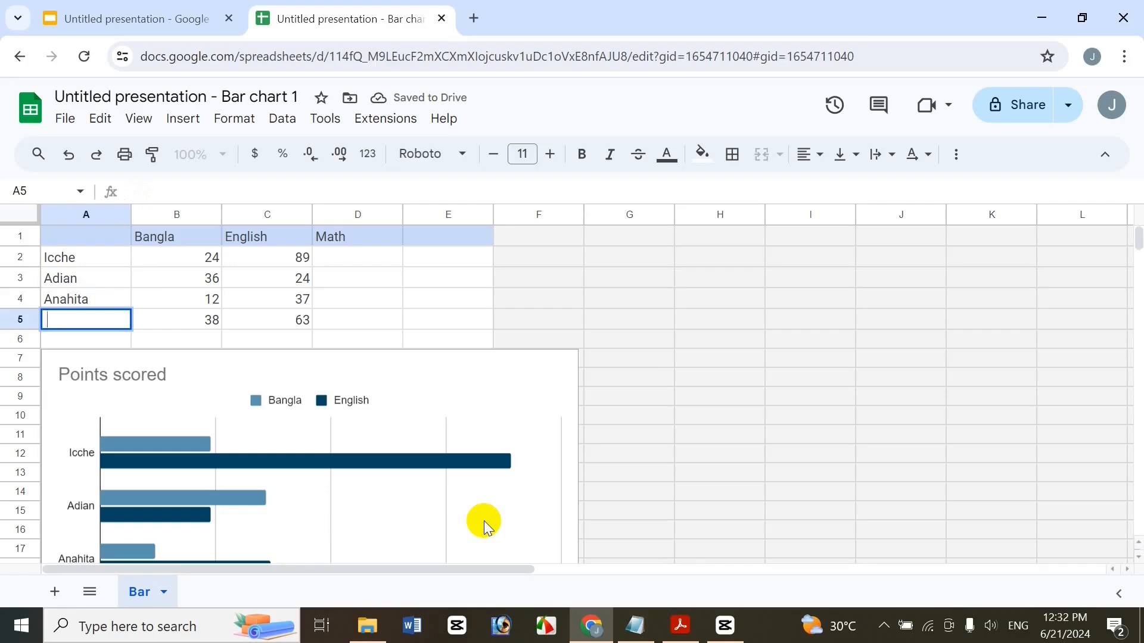
text(Ratri)
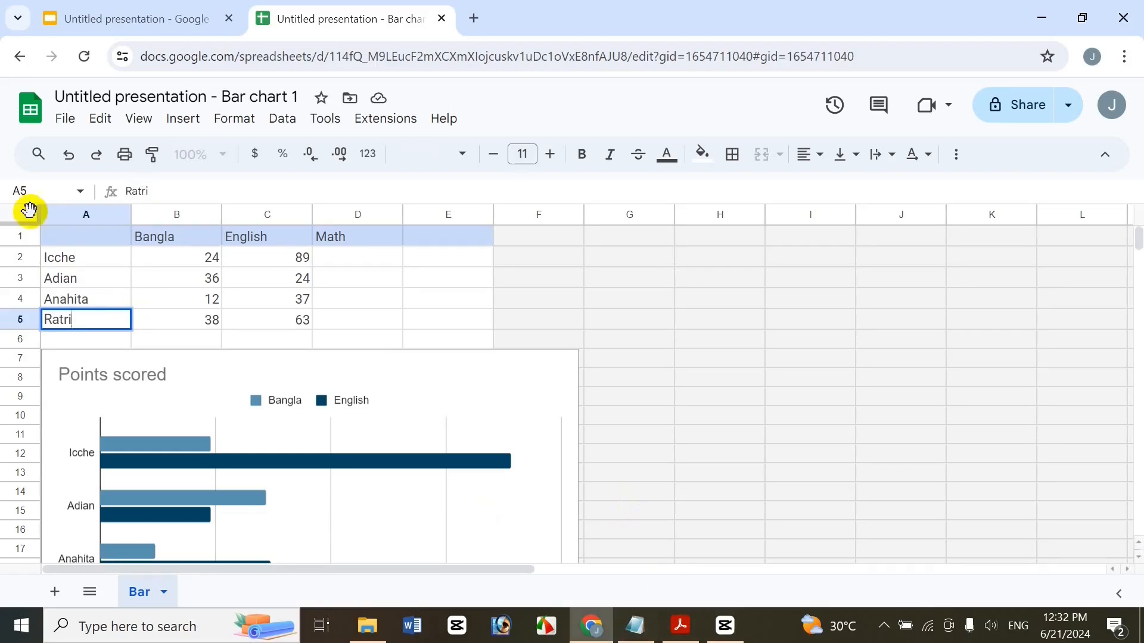
Step: Enter the scores for the student in row 2: Bangla 70, English 80 and Math 90
click(169, 258)
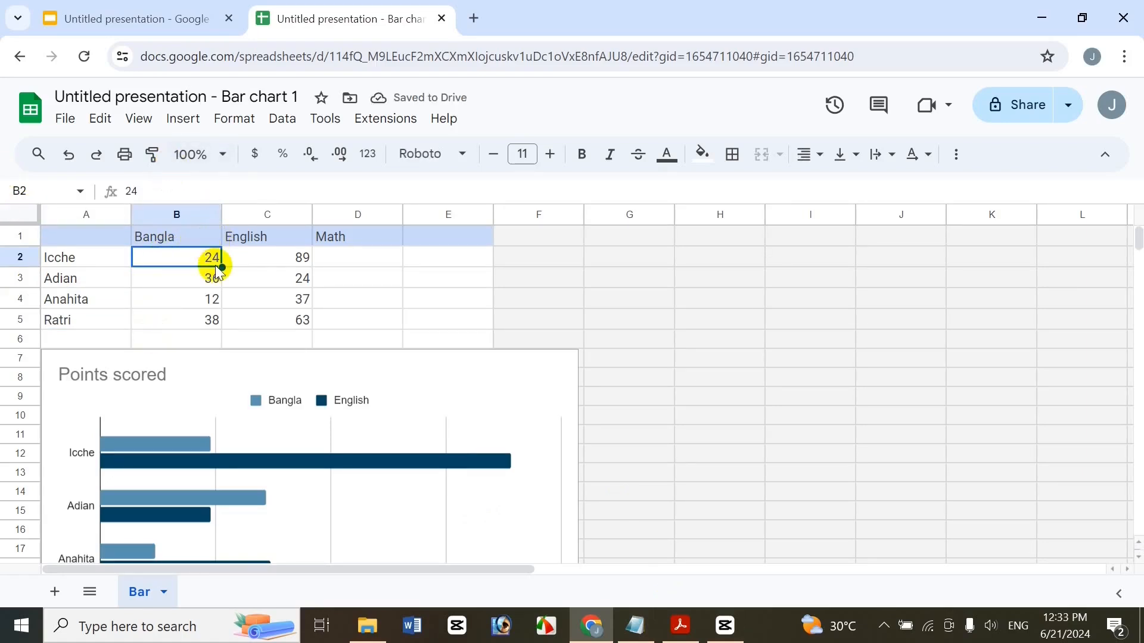
text(70)
key(Tab)
text(80)
key(Tab)
text(90)
key(Return)
Step: Enter the scores for the student in row 3: Bangla 60, English 70 and Math 80
key(Left)
key(Left)
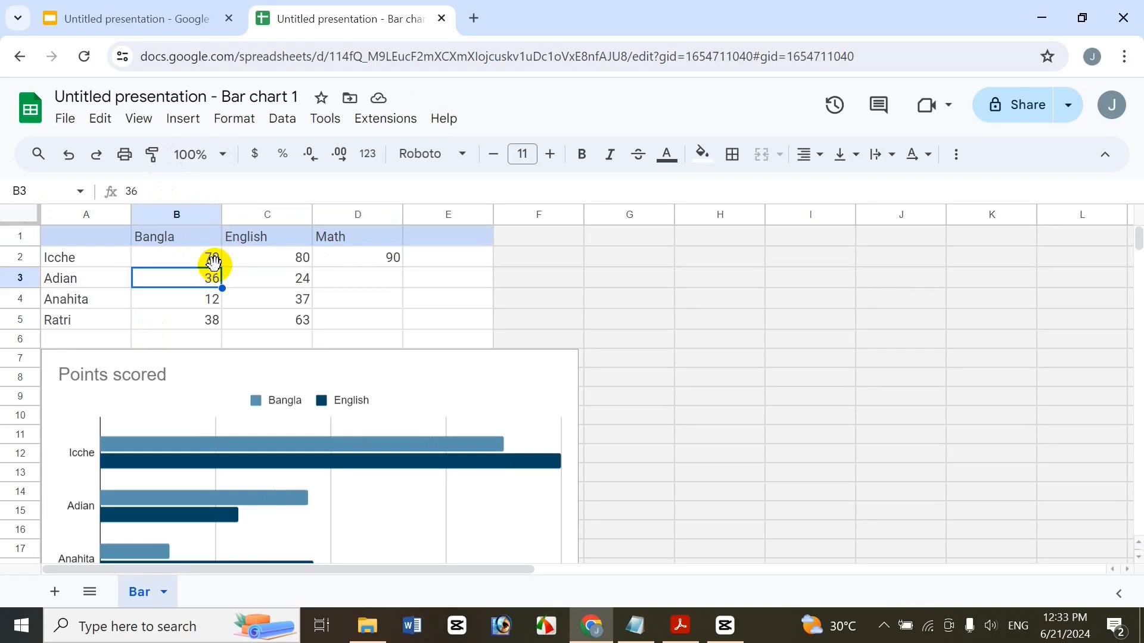
text(60)
key(Tab)
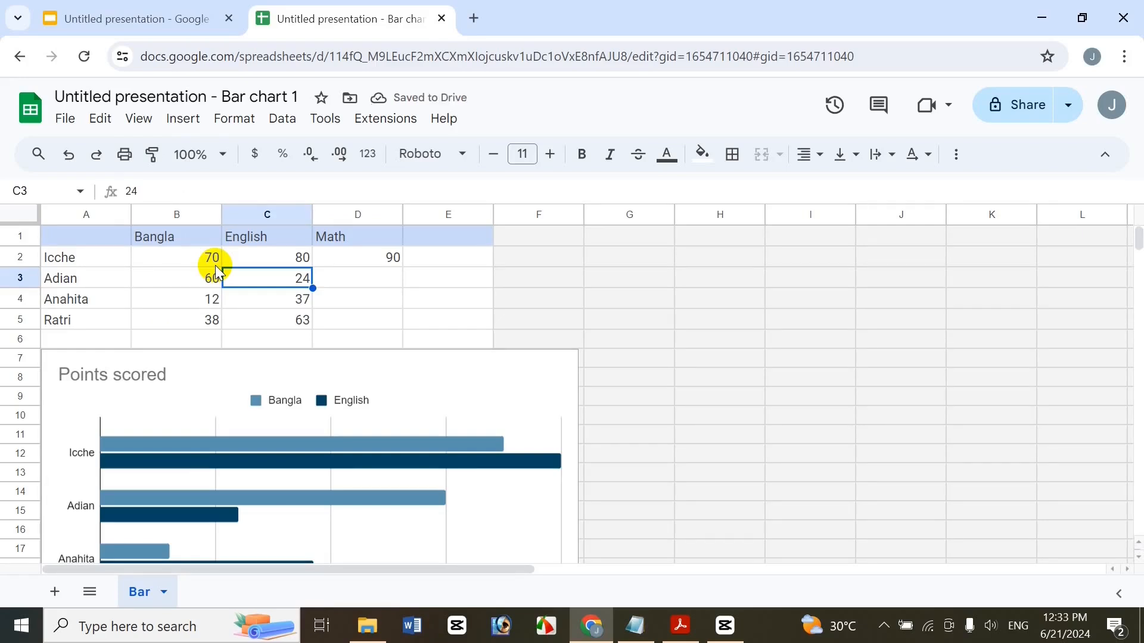
text(70)
key(Tab)
text(80)
key(Return)
Step: Enter the scores for the student in row 4: Bangla 50, English 70 and Math 80
key(Left)
key(Left)
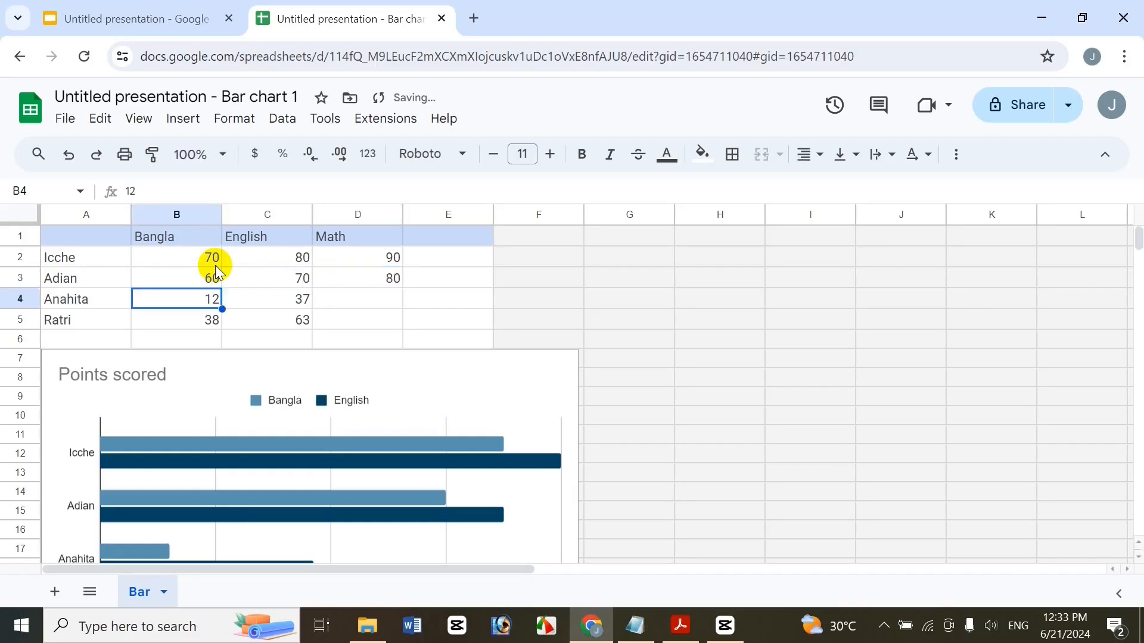
text(50)
key(Tab)
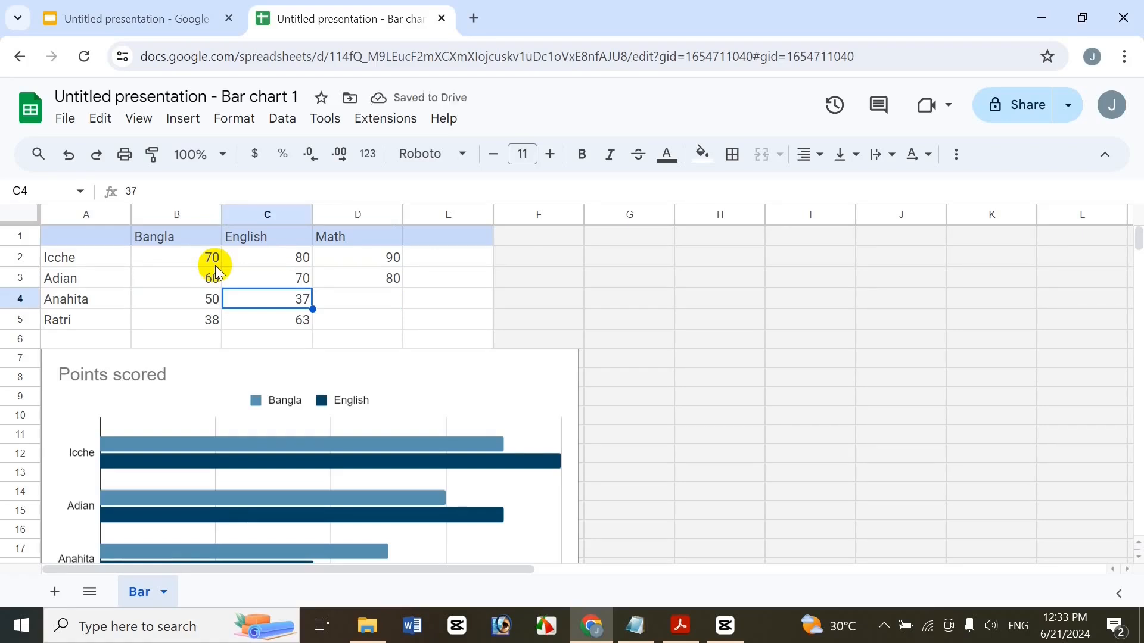
text(70)
key(Tab)
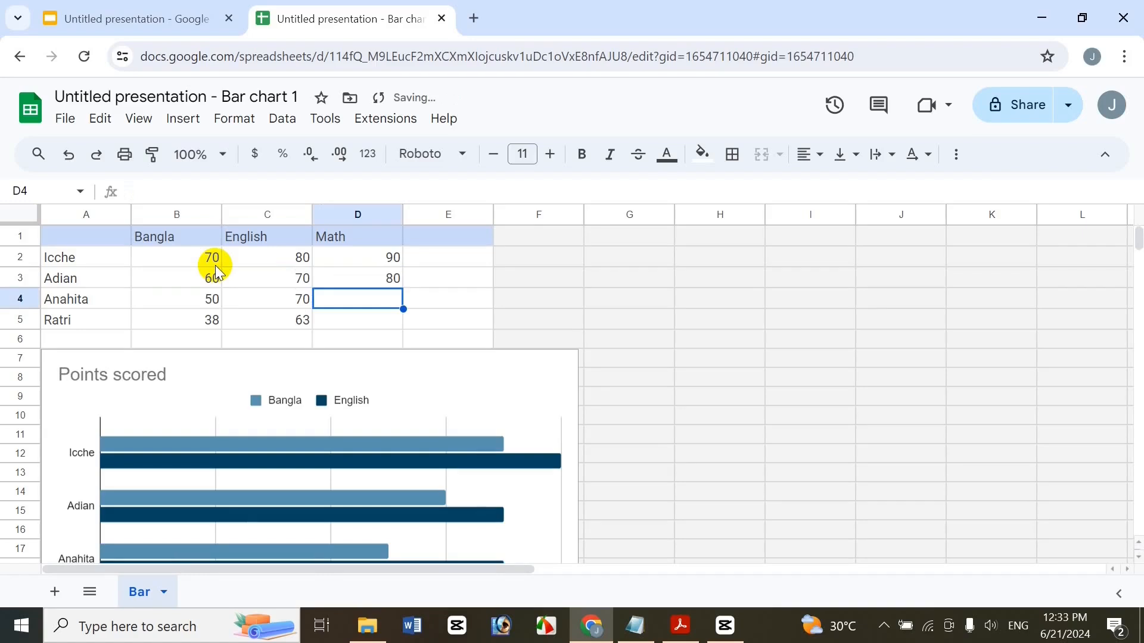
key(Return)
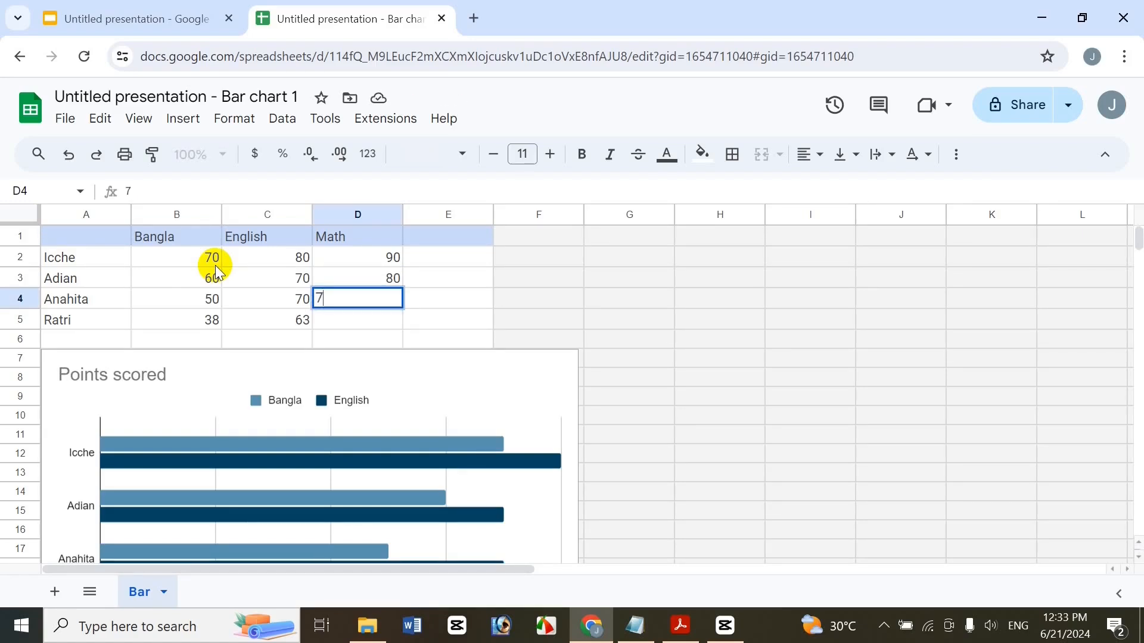
text(80)
key(Return)
Step: Correct the row 4 scores to English 60 in C4 and Math 70 in D4
key(Left)
key(Left)
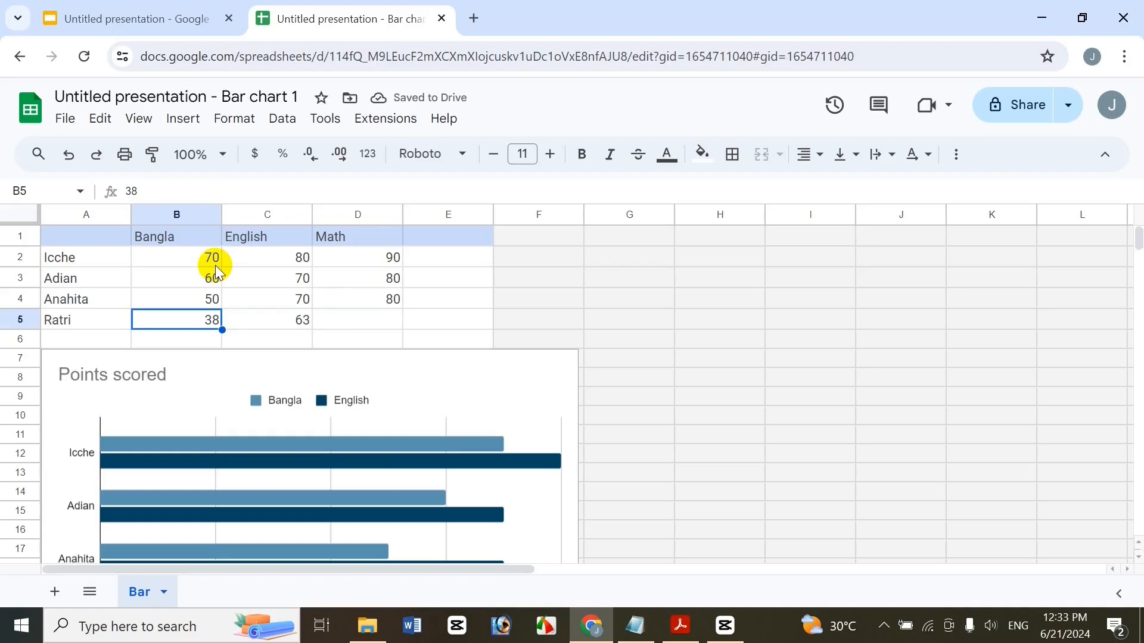
key(Right)
key(Up)
text(60)
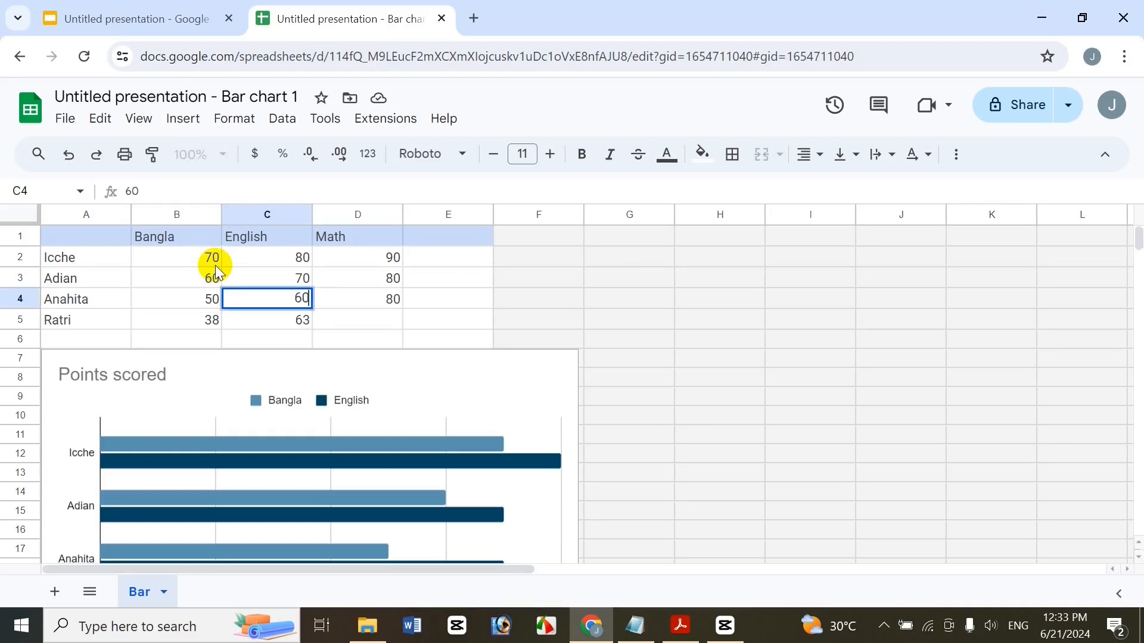
key(Tab)
text(70)
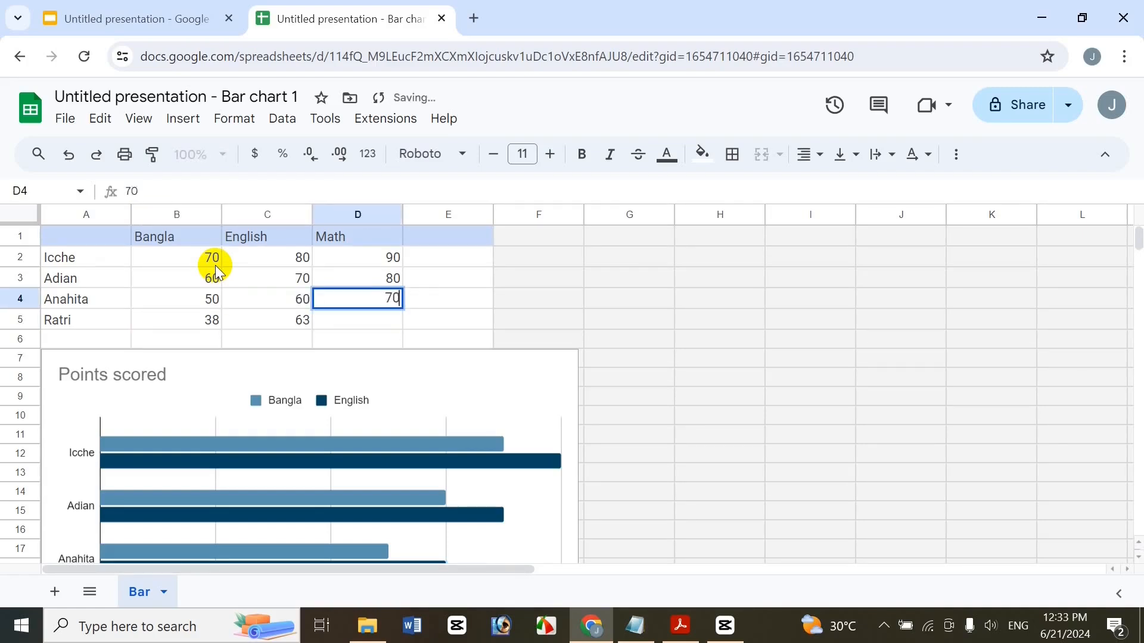
key(Return)
Step: Enter the scores for the student in row 5: Bangla 40, English 50 and Math 60
key(Left)
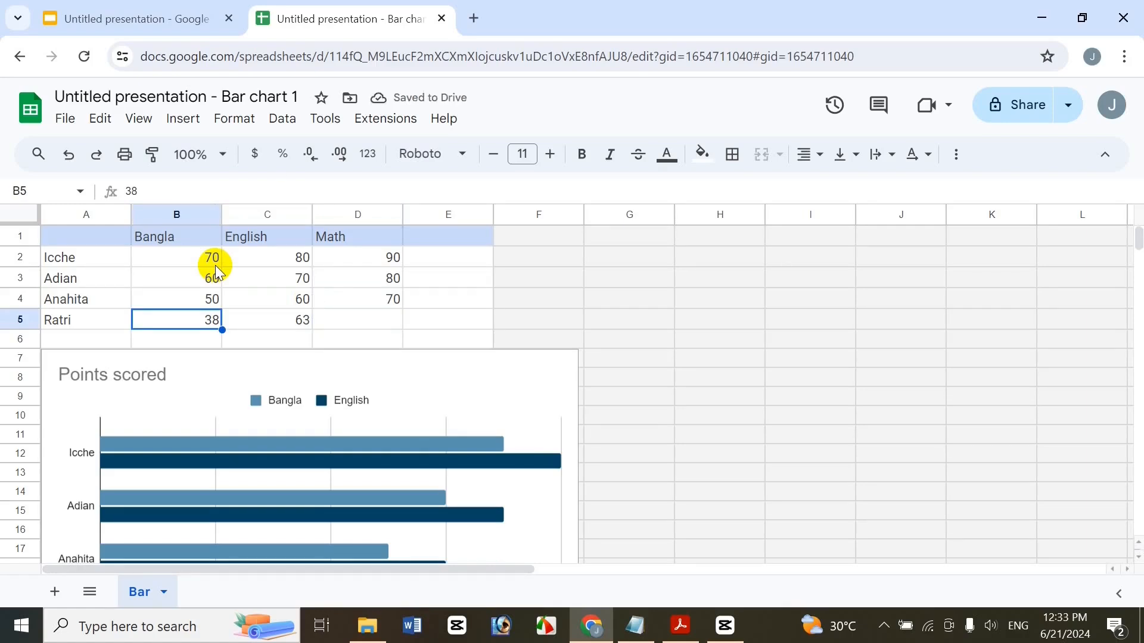
text(40)
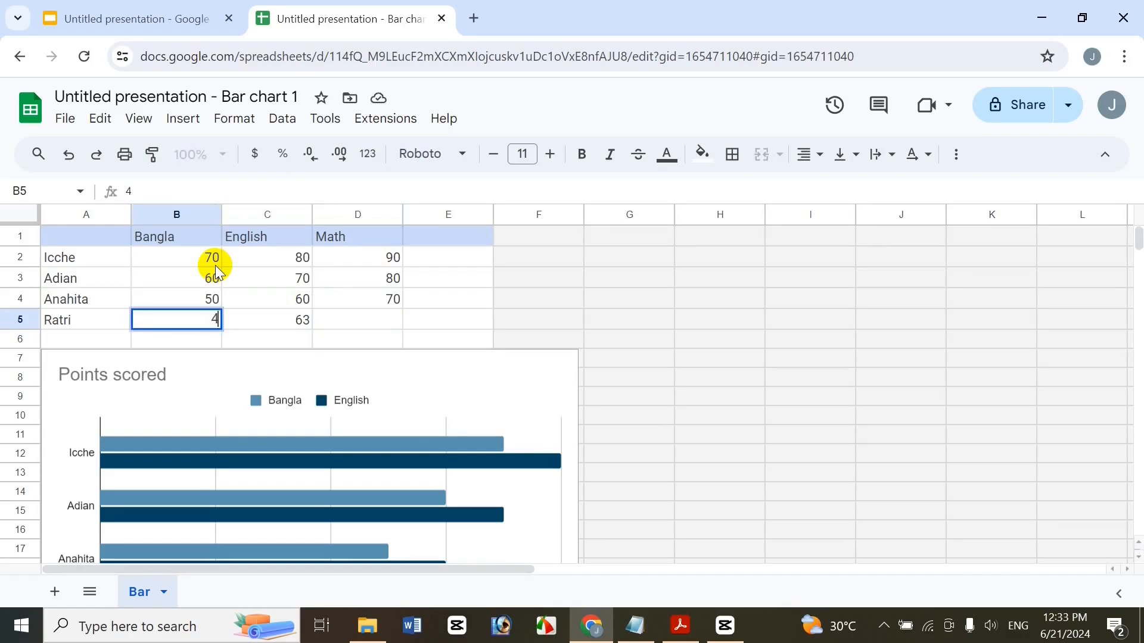
key(Tab)
text(50)
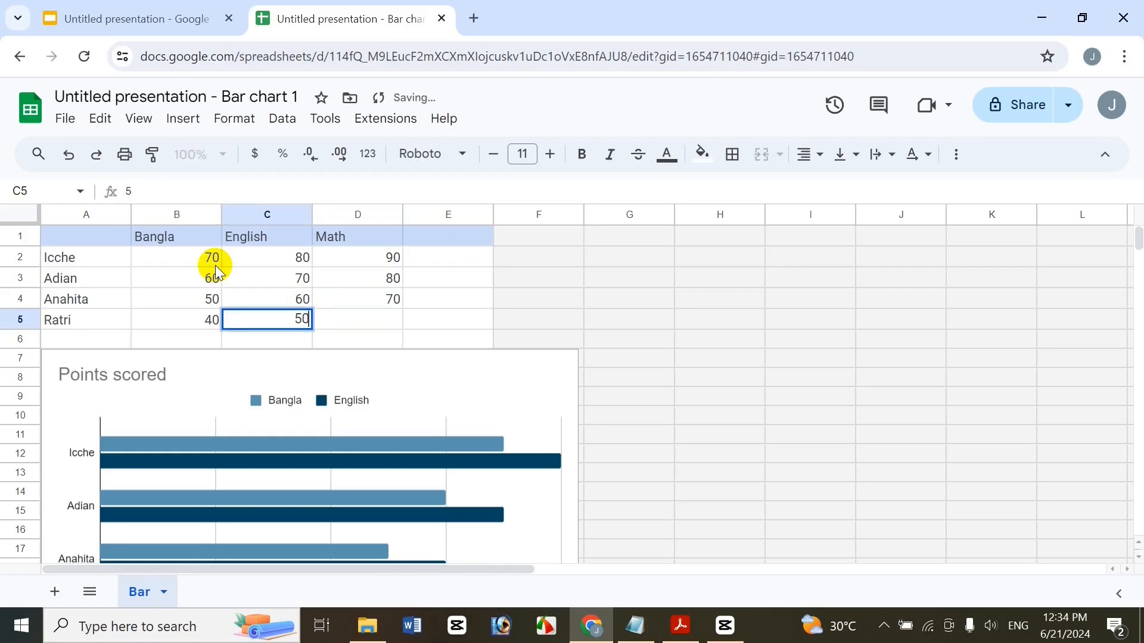
key(Tab)
text(60)
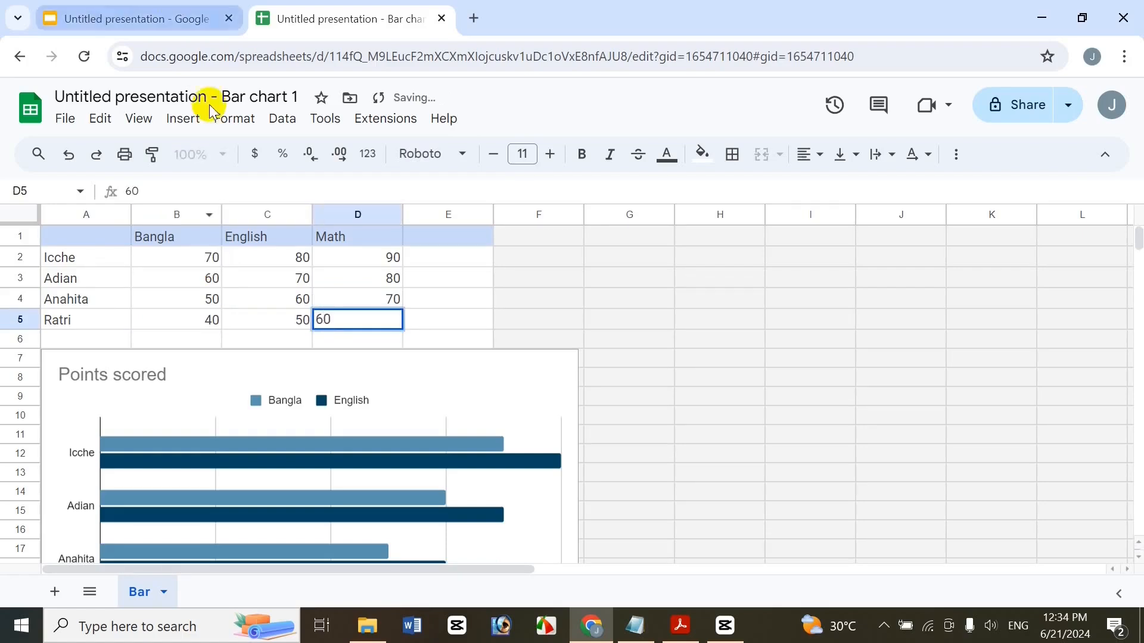
click(634, 307)
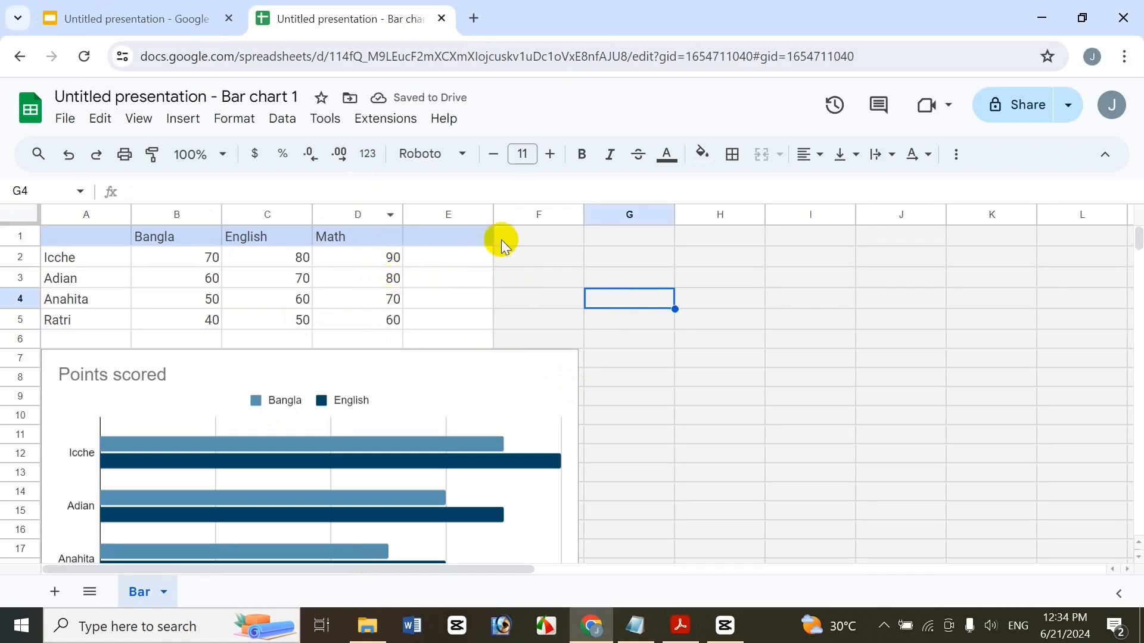
Step: Compare the score table with the bar chart below it to check which subjects the chart plots
click(431, 233)
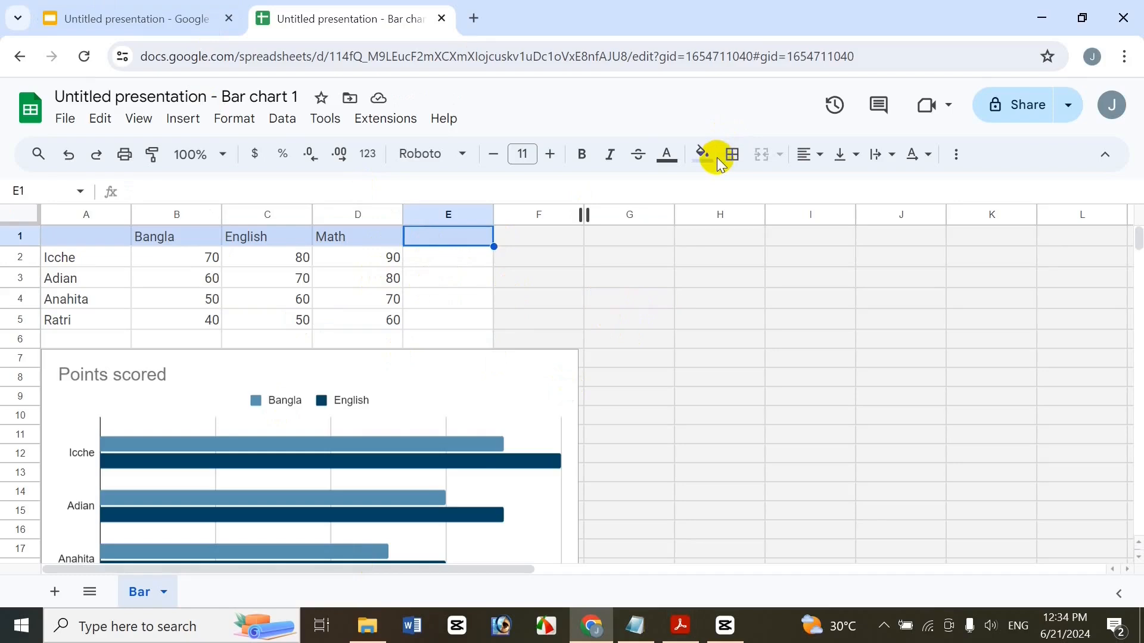
click(742, 343)
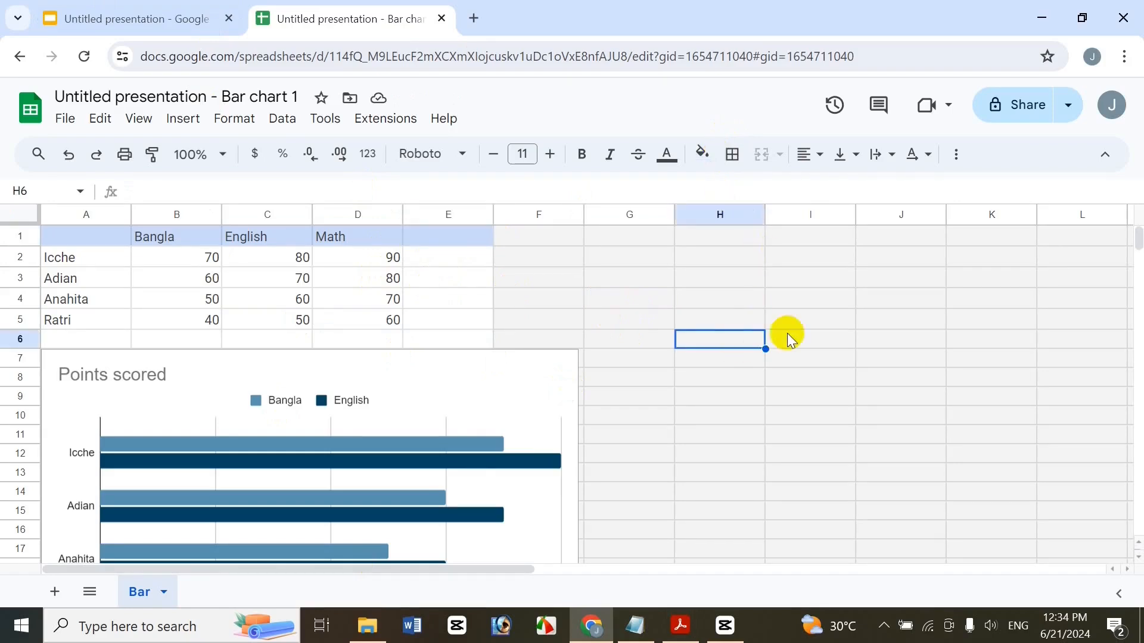
drag(1137, 242, 1135, 240)
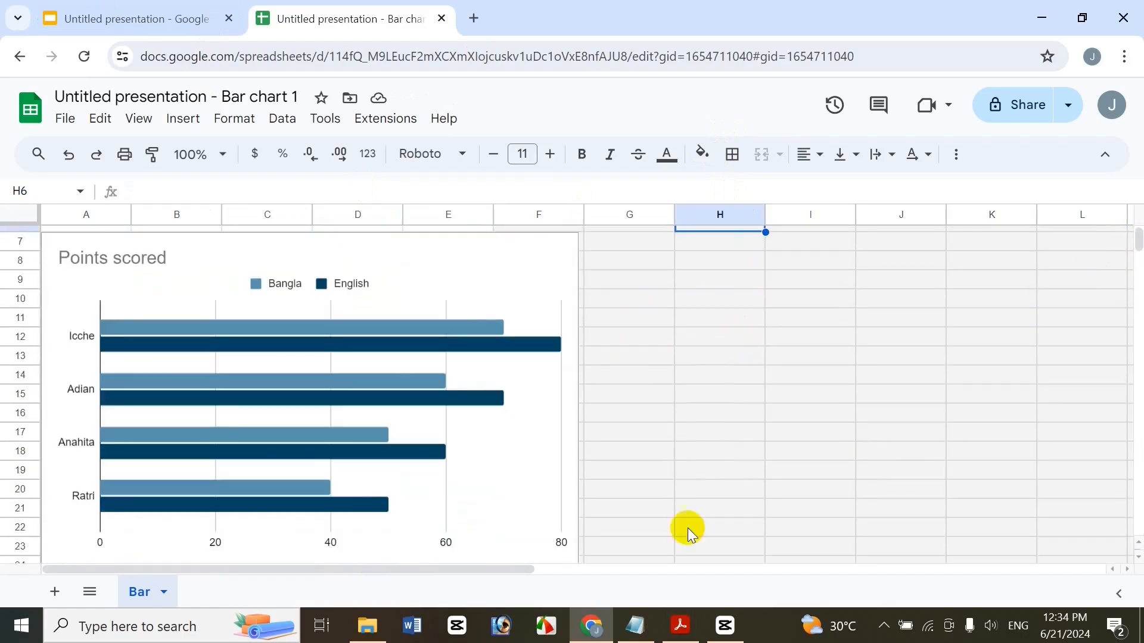
click(1058, 377)
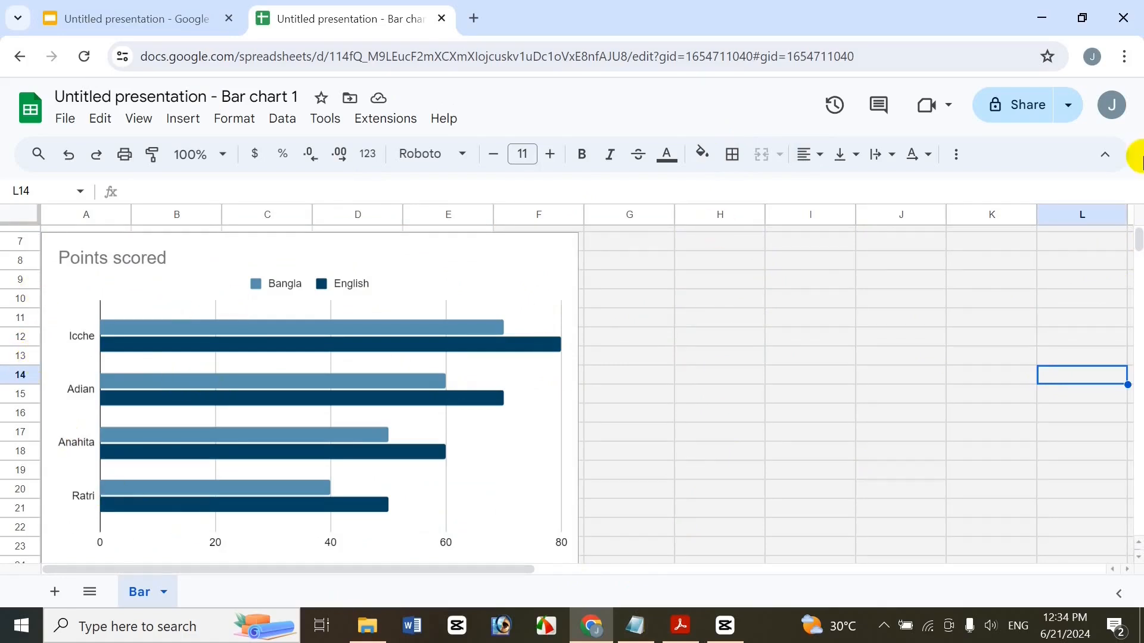
drag(1137, 242, 1137, 235)
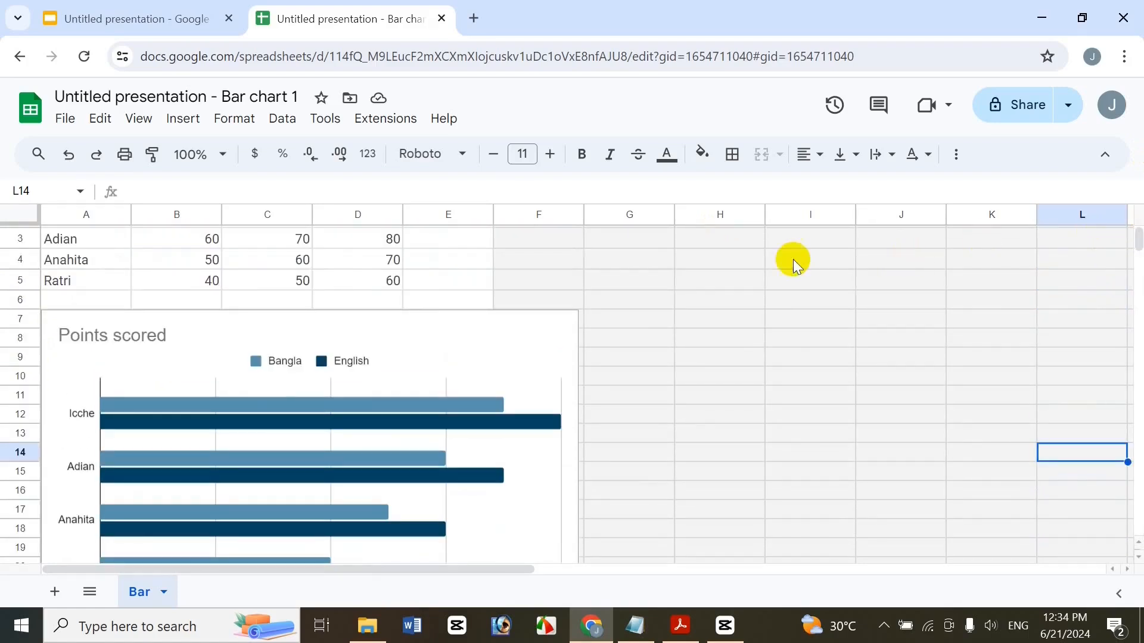
key(Down)
key(Down)
key(Down)
key(Down)
key(Down)
key(Down)
key(Down)
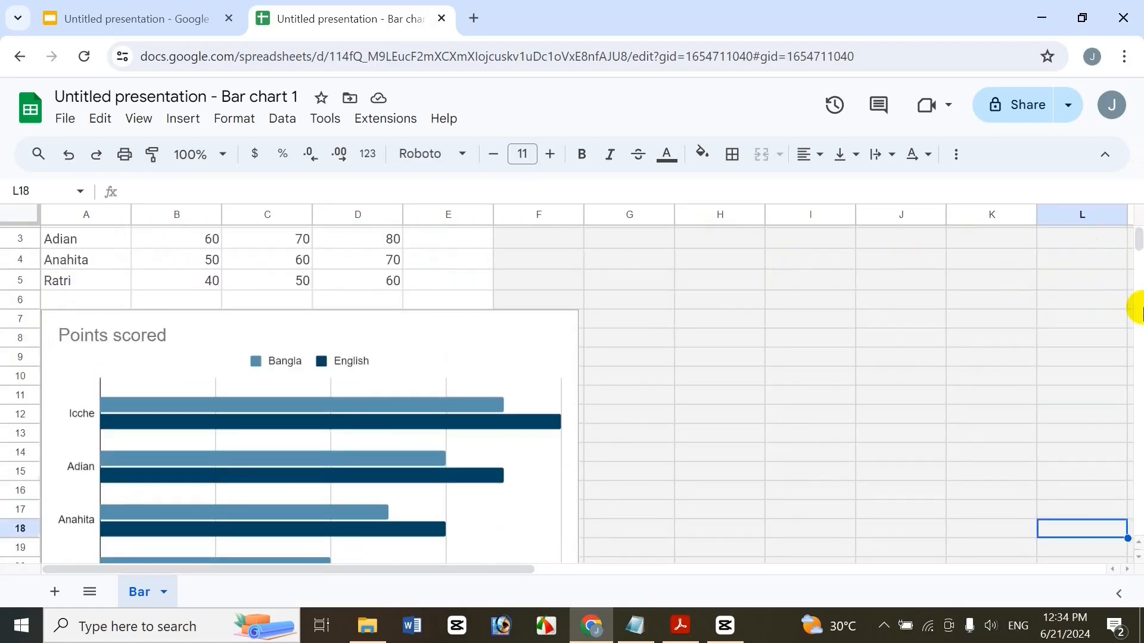
key(Down)
key(Down)
key(Down)
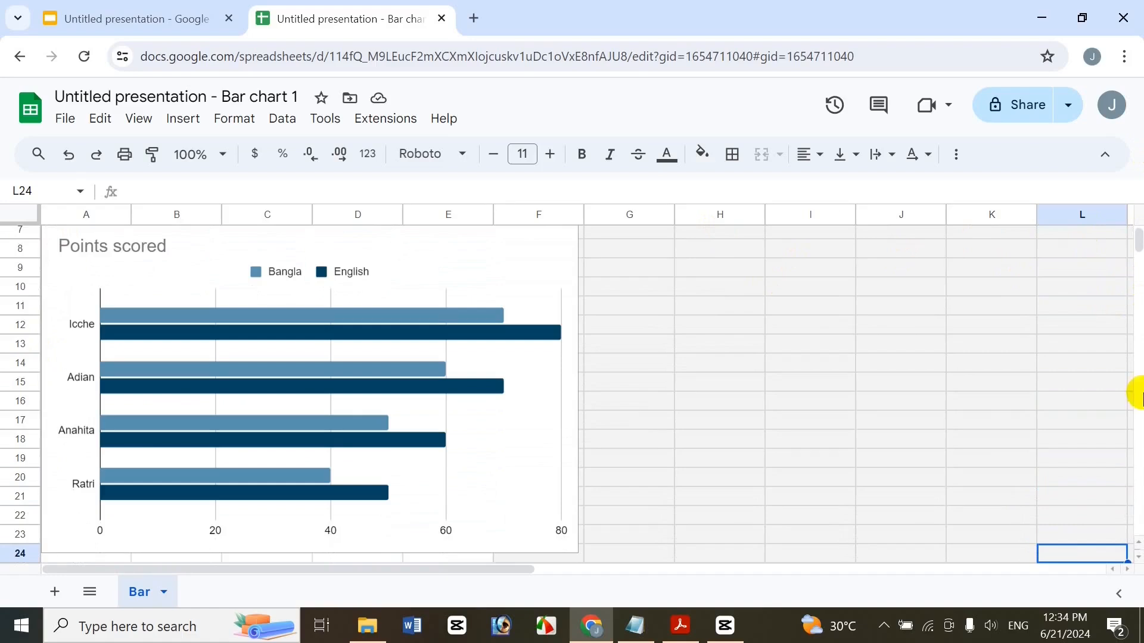
click(756, 302)
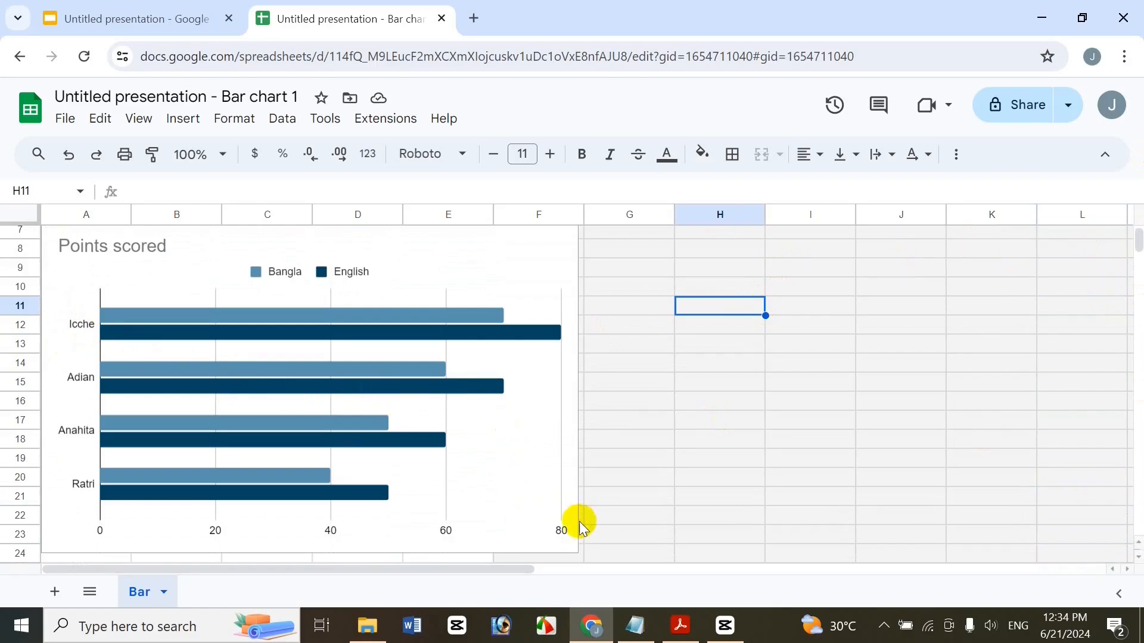
Step: Widen the Points scored chart slightly so its side edge reaches into column G
click(566, 434)
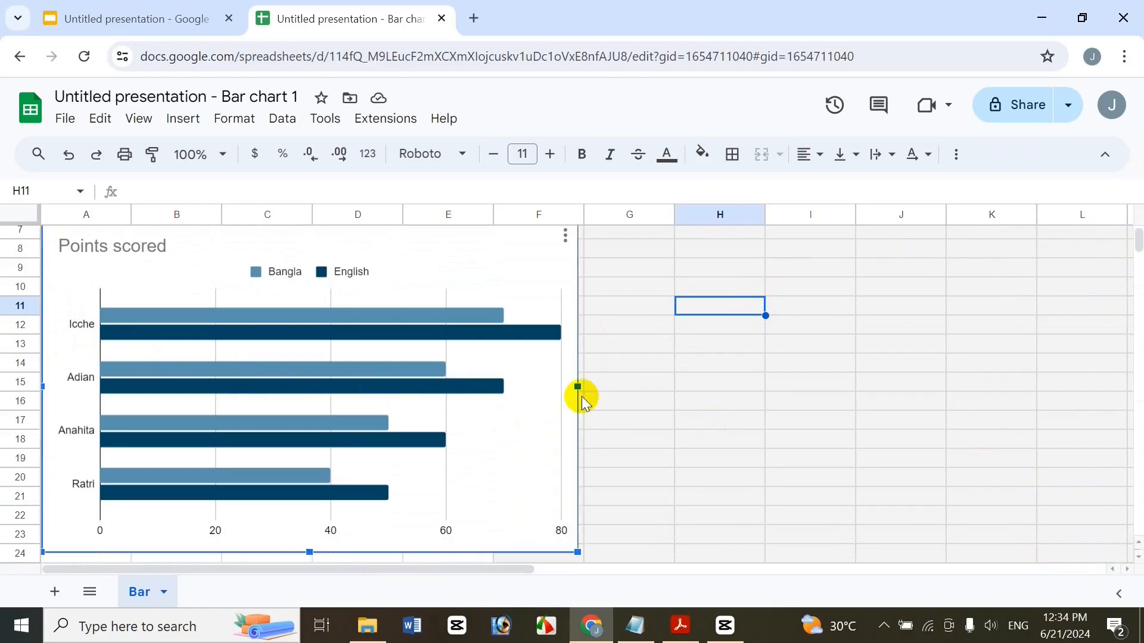
drag(579, 385, 606, 388)
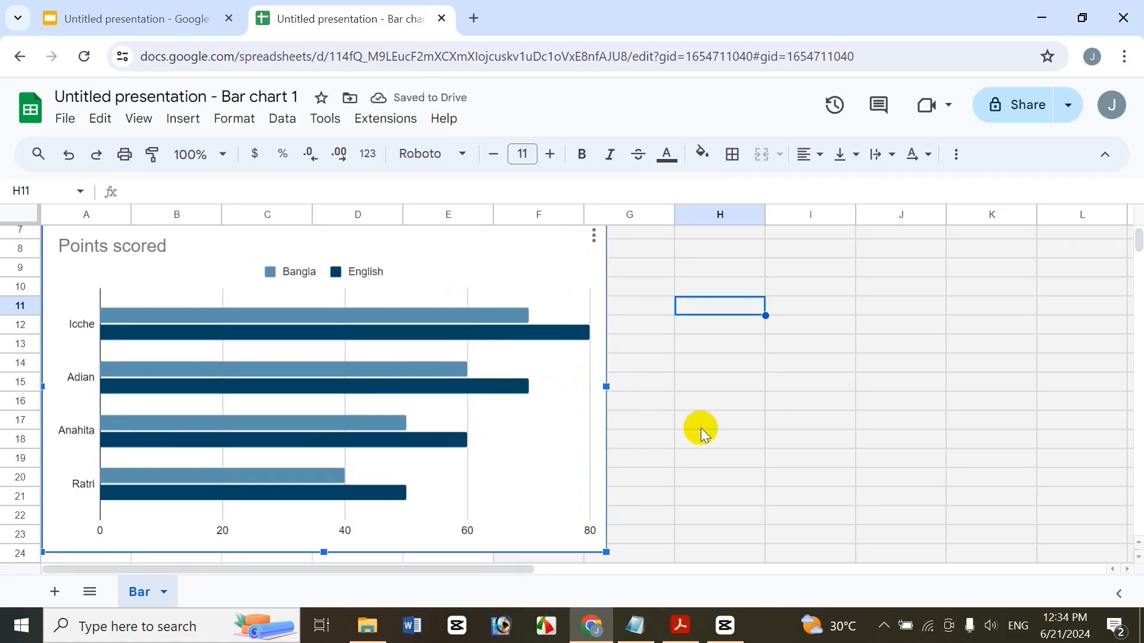
click(713, 439)
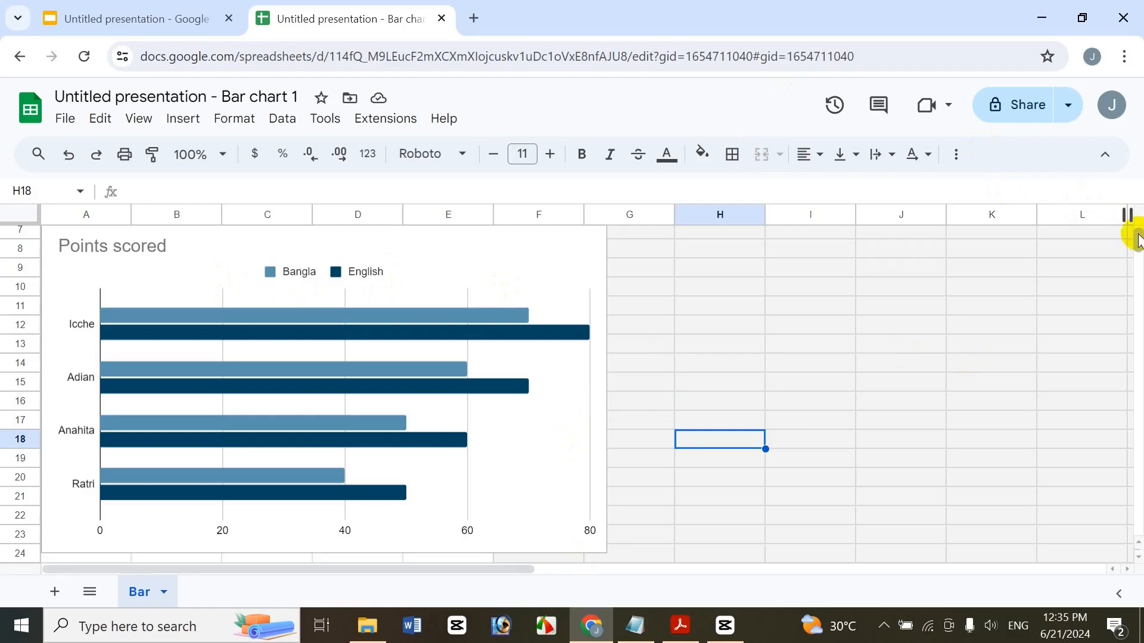
Step: Check the Math scores in the table against the chart and inspect the first student's Bangla and English bars
scroll(1131, 223, up, 3)
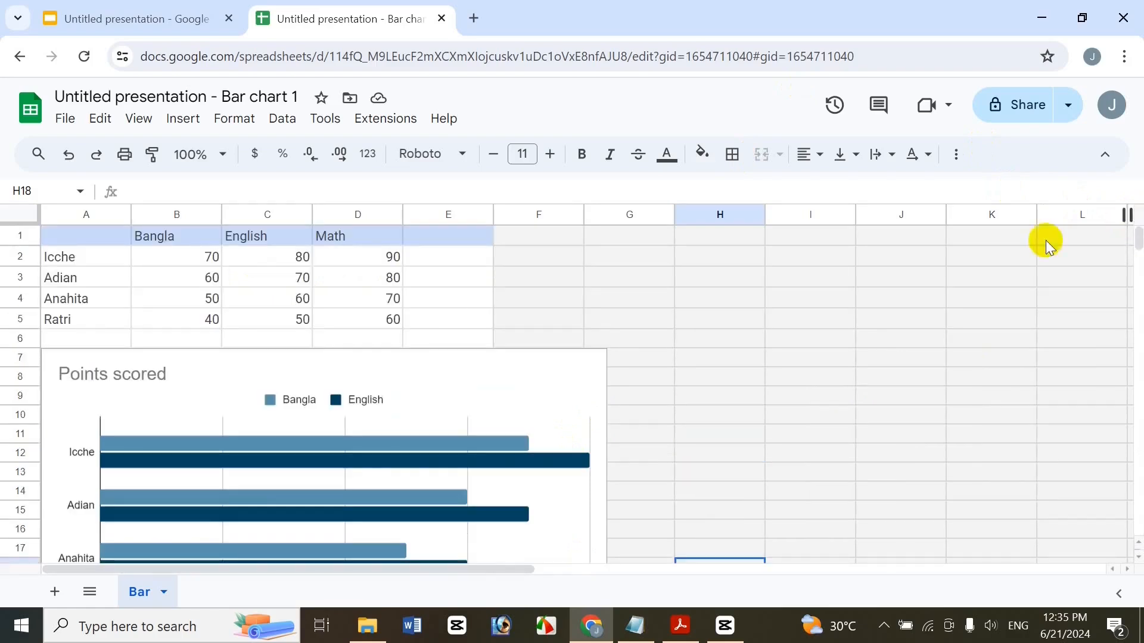
click(366, 259)
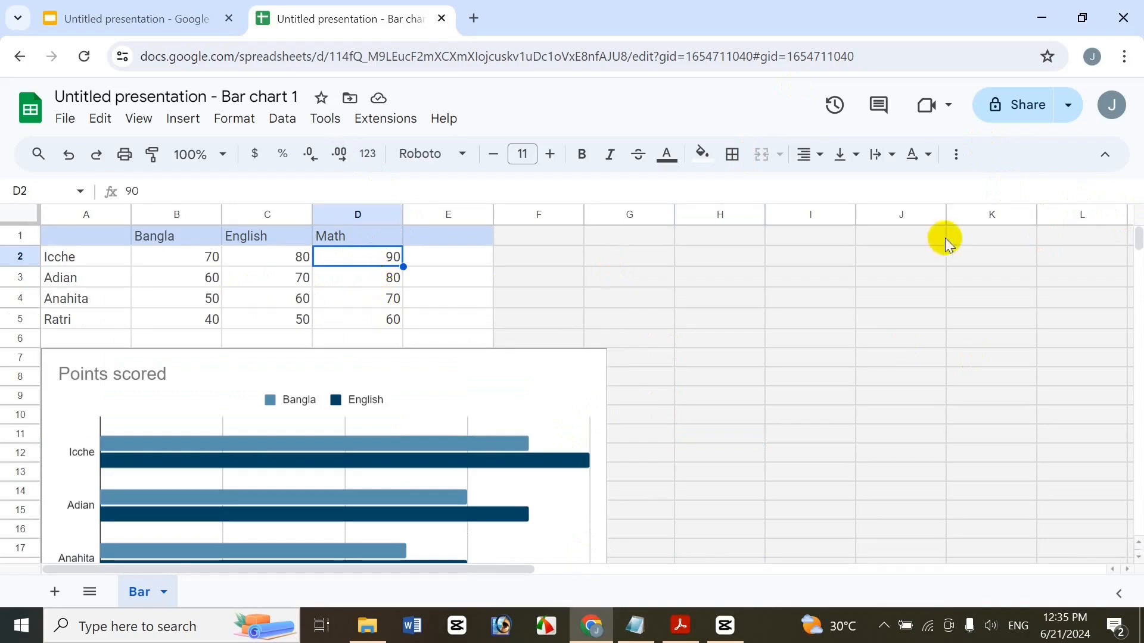
click(1075, 318)
drag(1137, 241, 1139, 246)
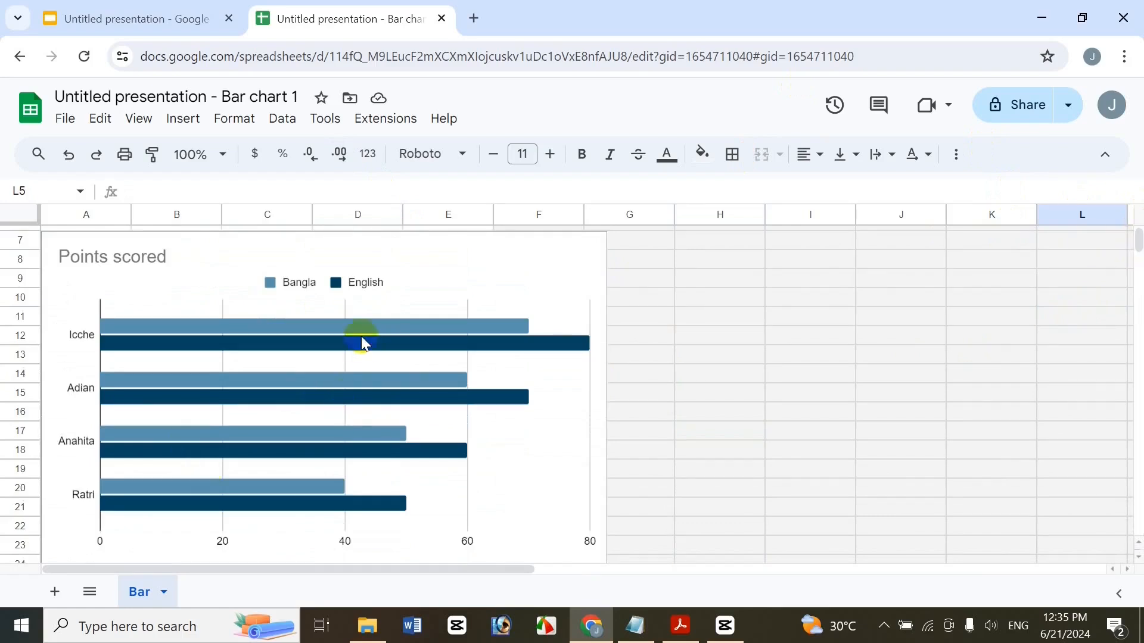
click(885, 341)
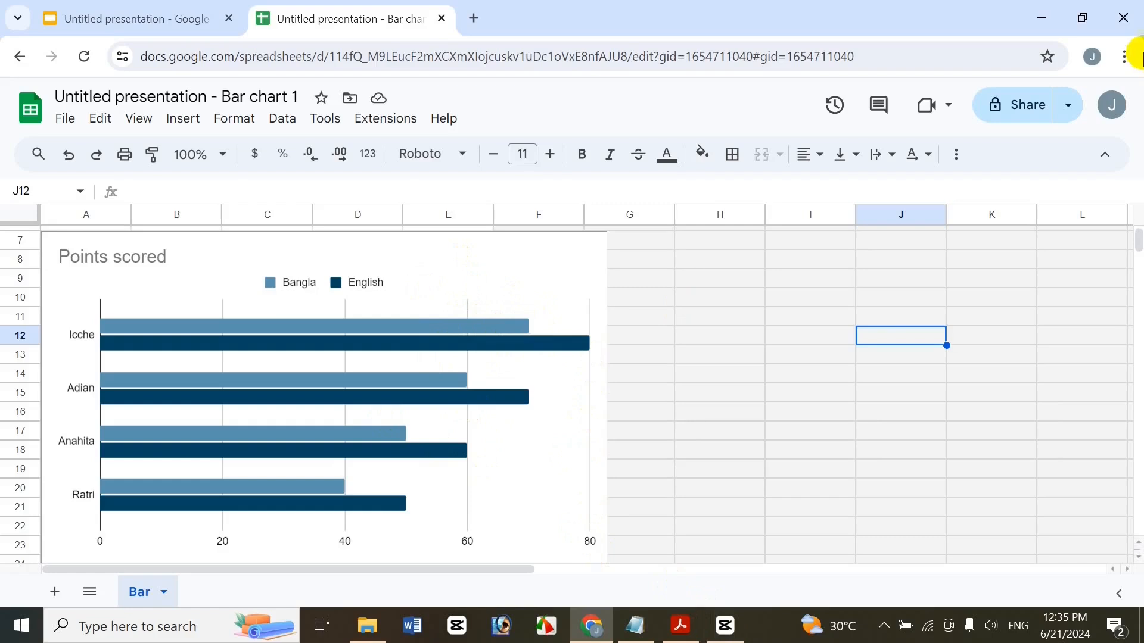
drag(1134, 237, 1138, 229)
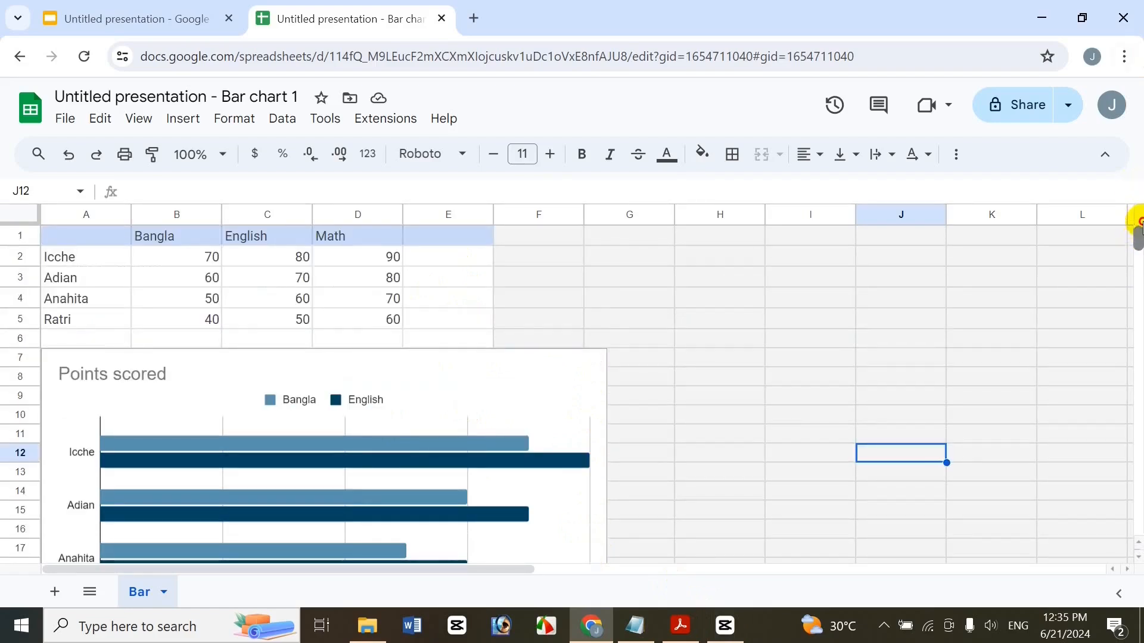
drag(1138, 229, 1134, 238)
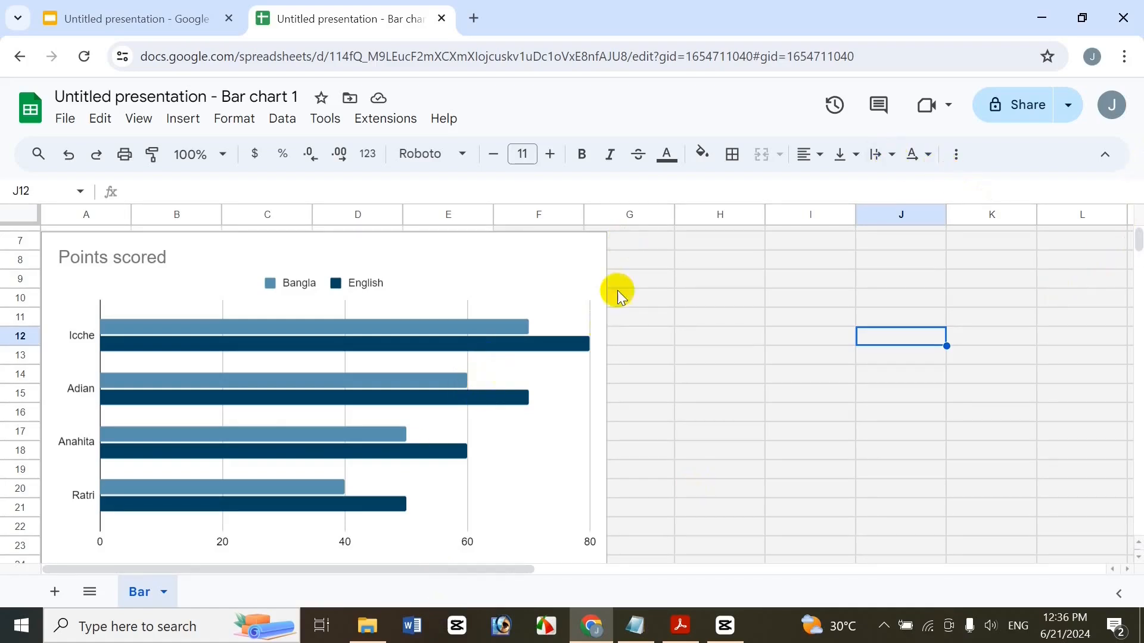
click(582, 258)
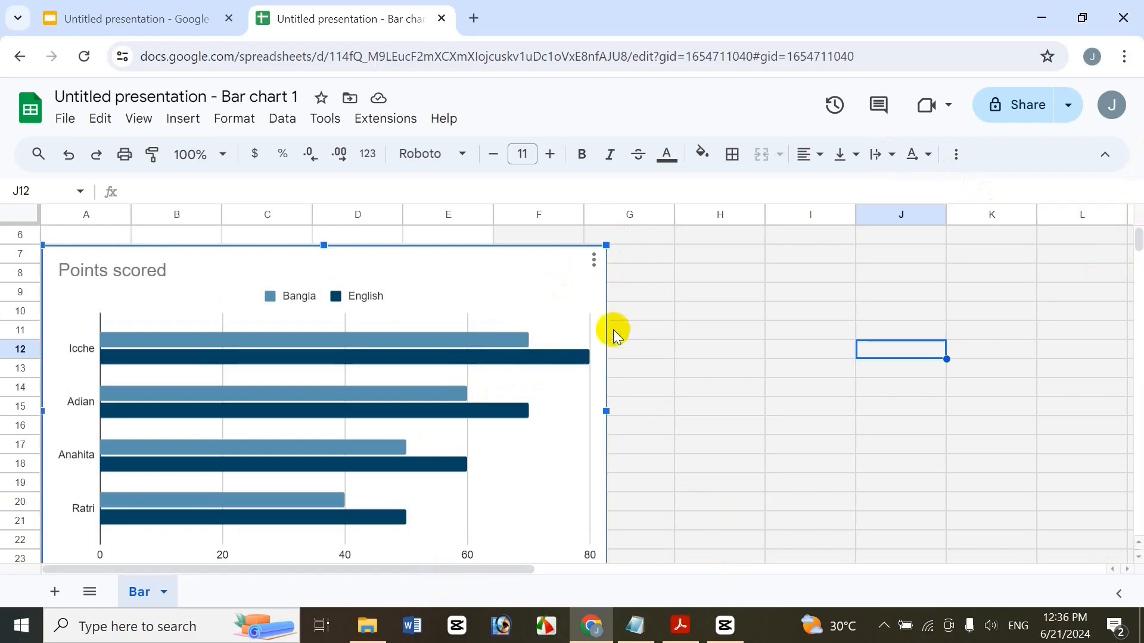
mouse_move(426, 343)
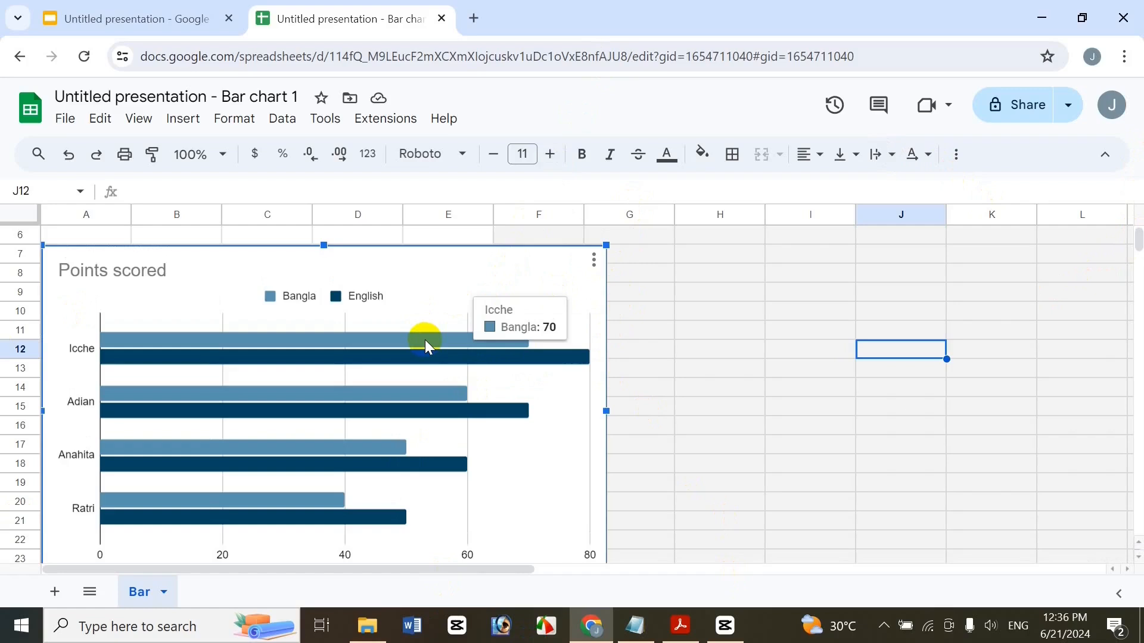
mouse_move(455, 362)
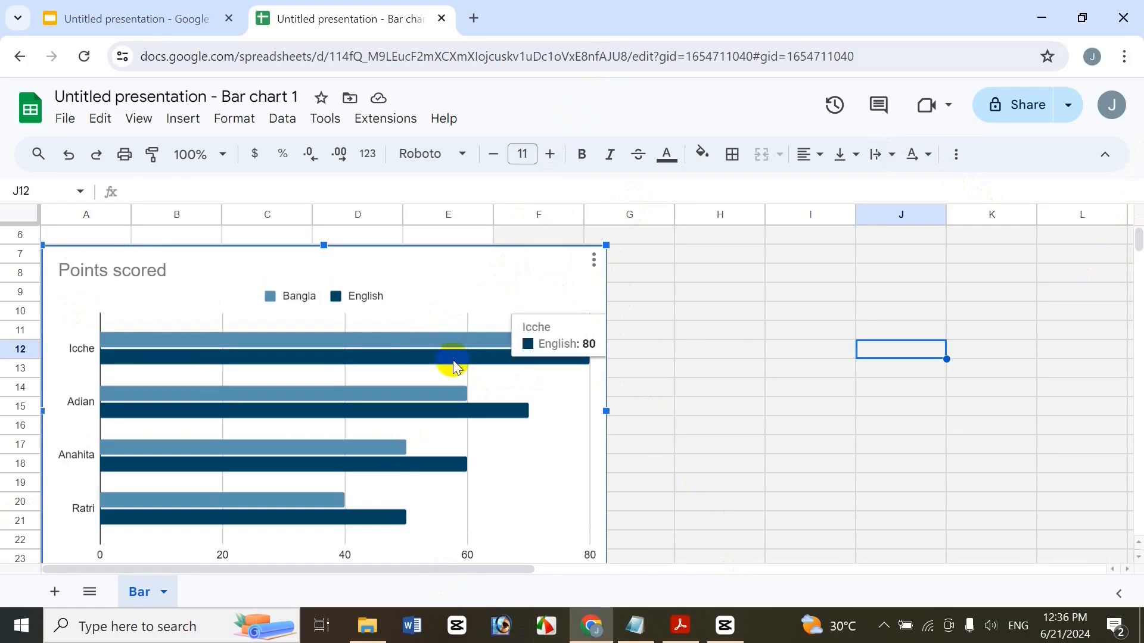
click(1045, 357)
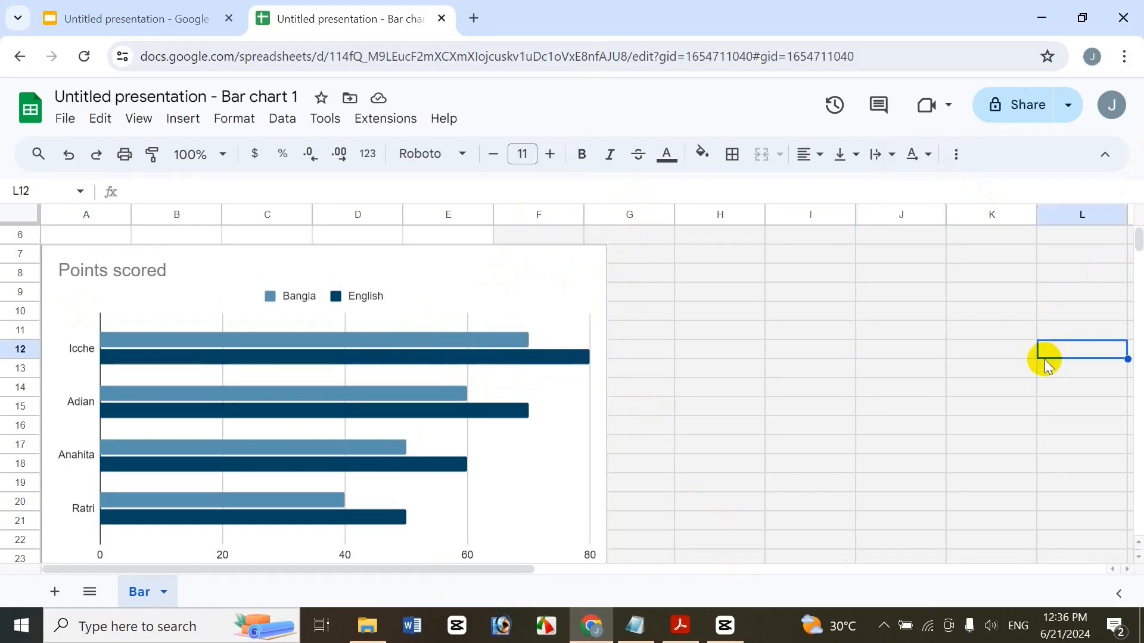
Step: Open the Points scored chart for editing and review the available chart types and stacking options
click(503, 266)
click(593, 258)
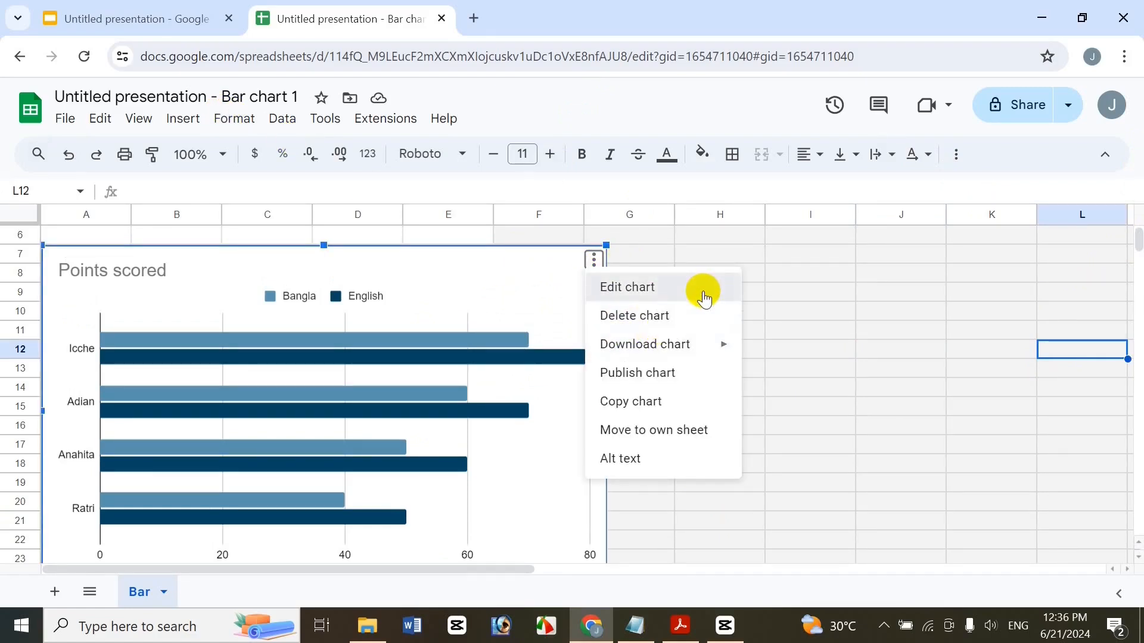
click(599, 289)
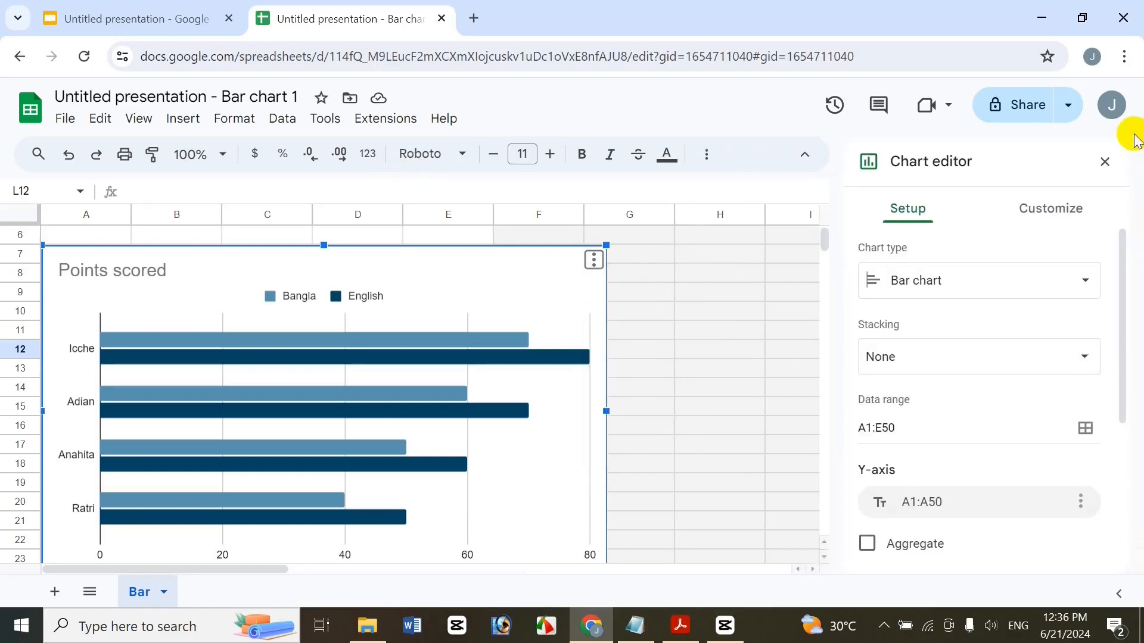
click(956, 284)
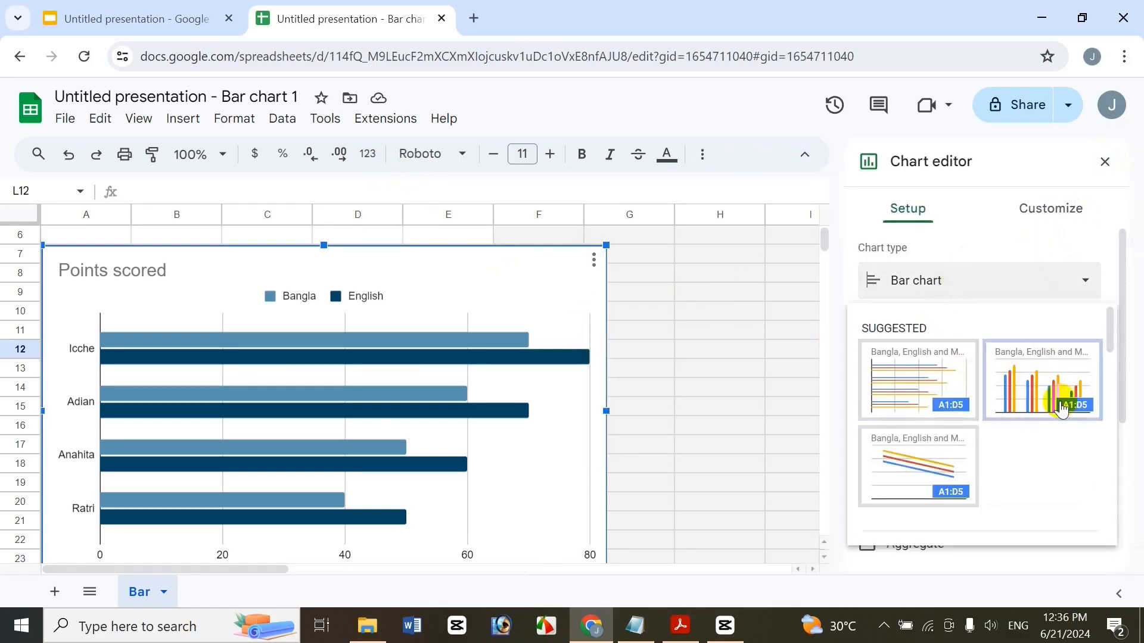
drag(1116, 331, 1124, 529)
click(1123, 357)
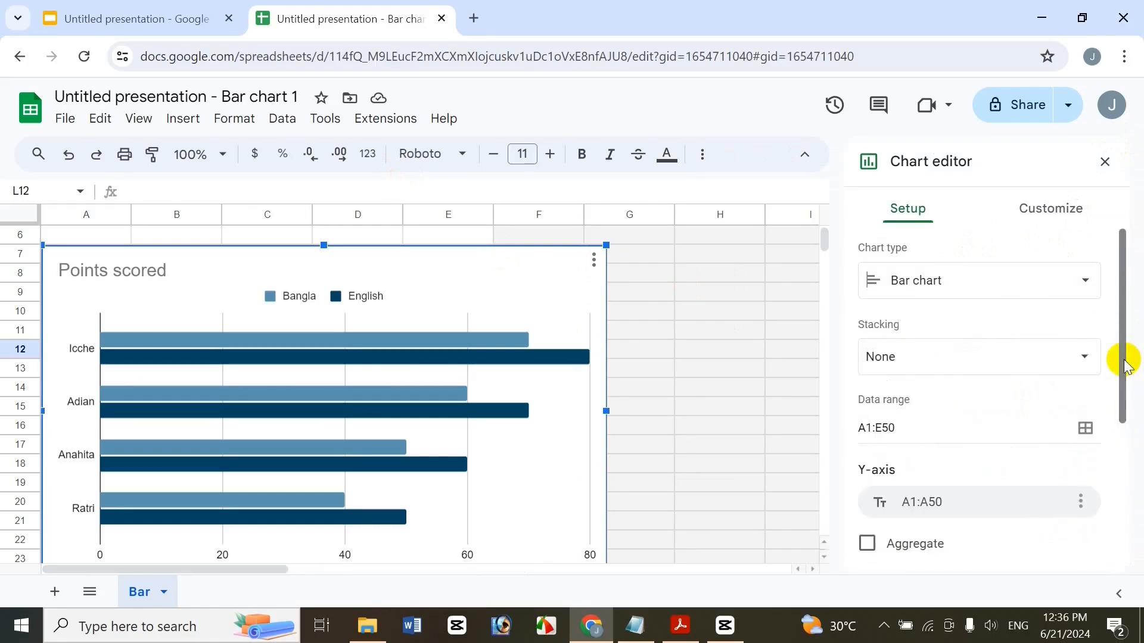
click(955, 360)
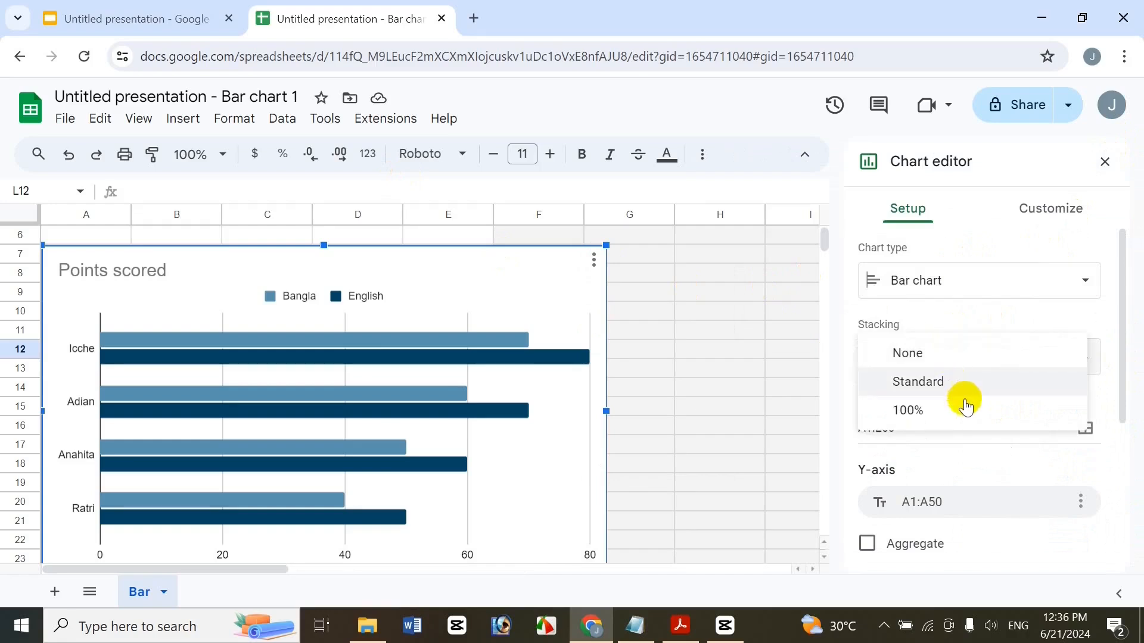
click(1120, 352)
Step: Add Math as a third series to the bar chart alongside Bangla and English
drag(1120, 352, 1124, 447)
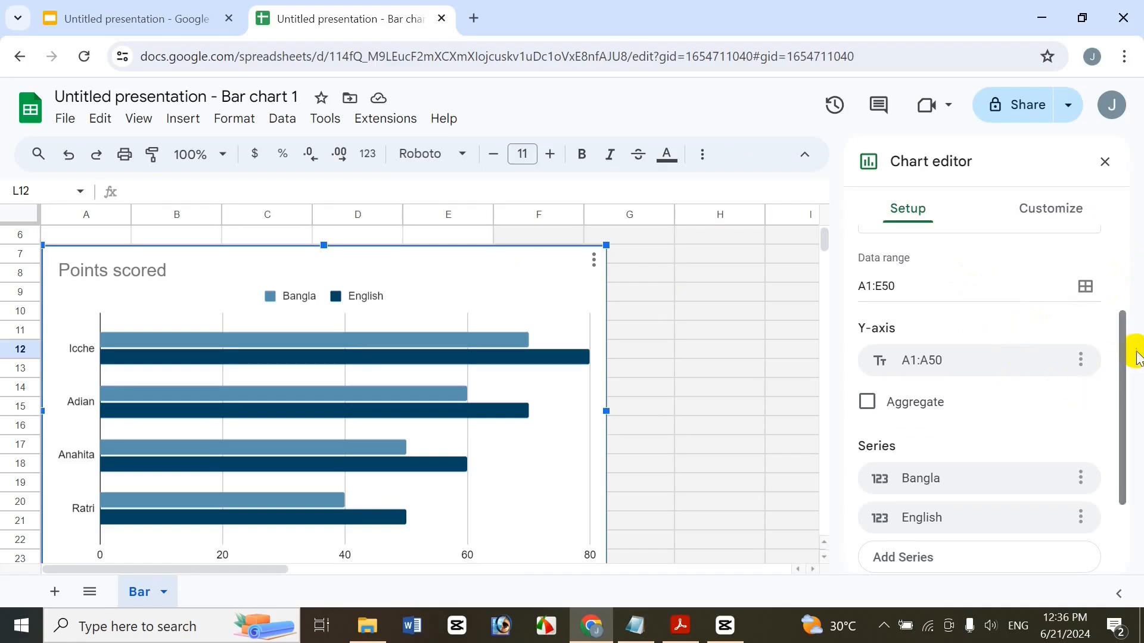
drag(1124, 360, 1126, 416)
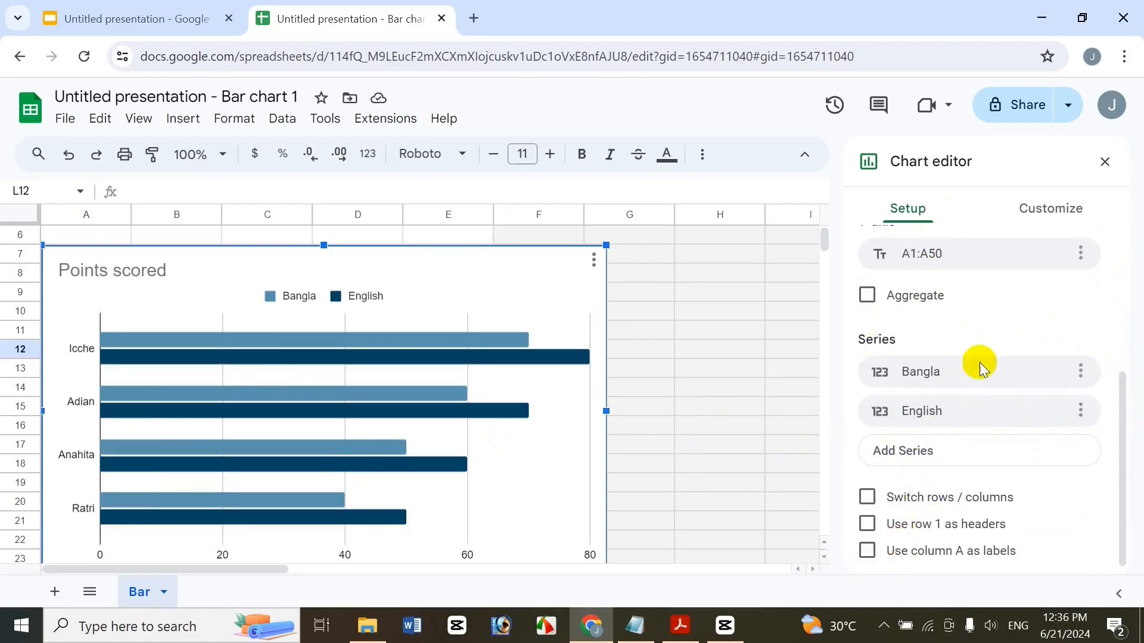
click(945, 454)
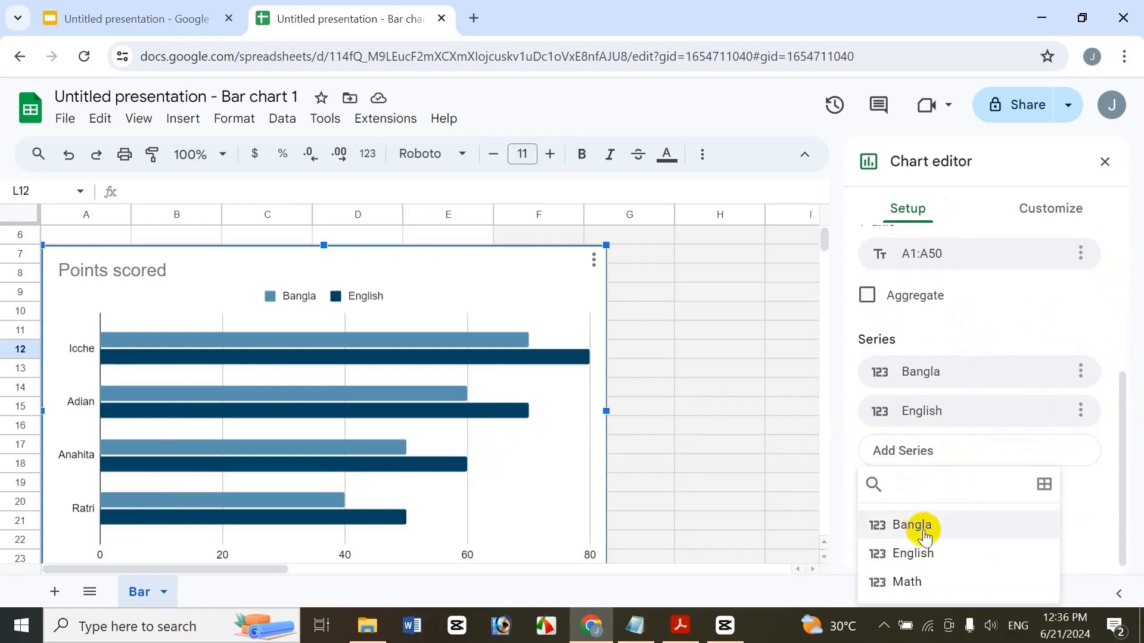
scroll(1090, 477, down, 1)
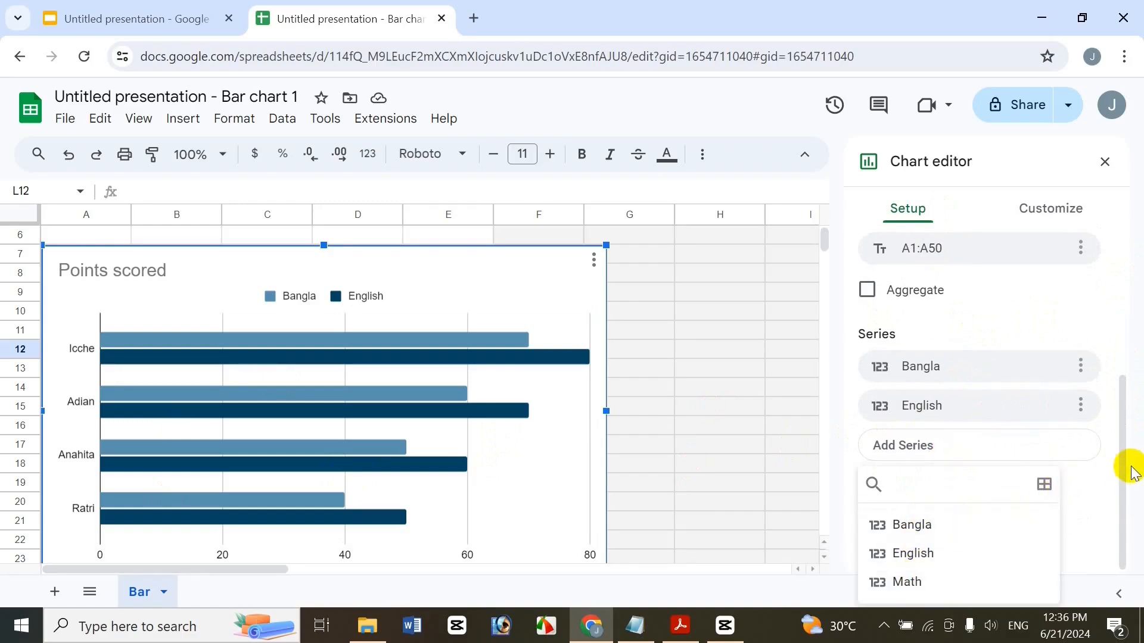
click(1126, 487)
click(932, 450)
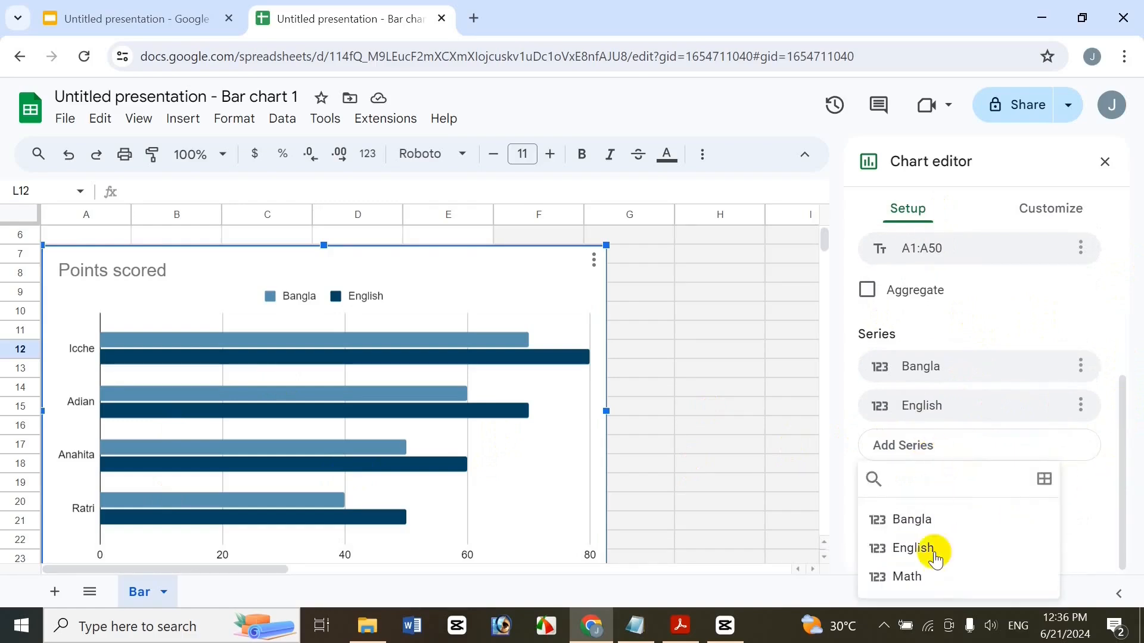
click(888, 574)
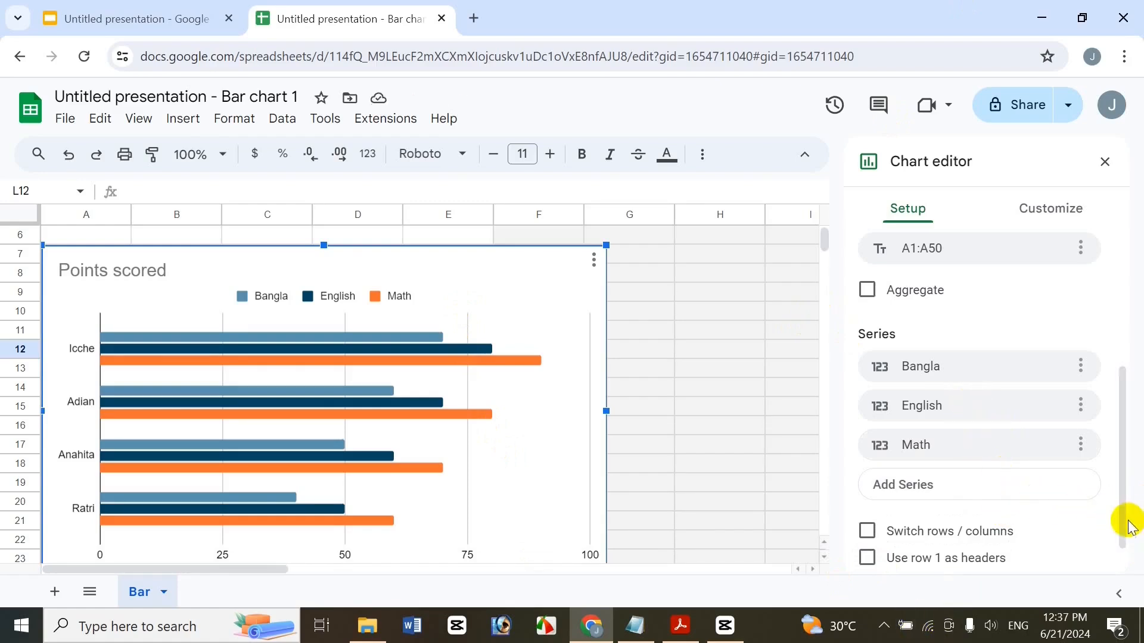
Step: Try the Switch rows / columns option on the chart and turn it back off
drag(1122, 535, 1123, 564)
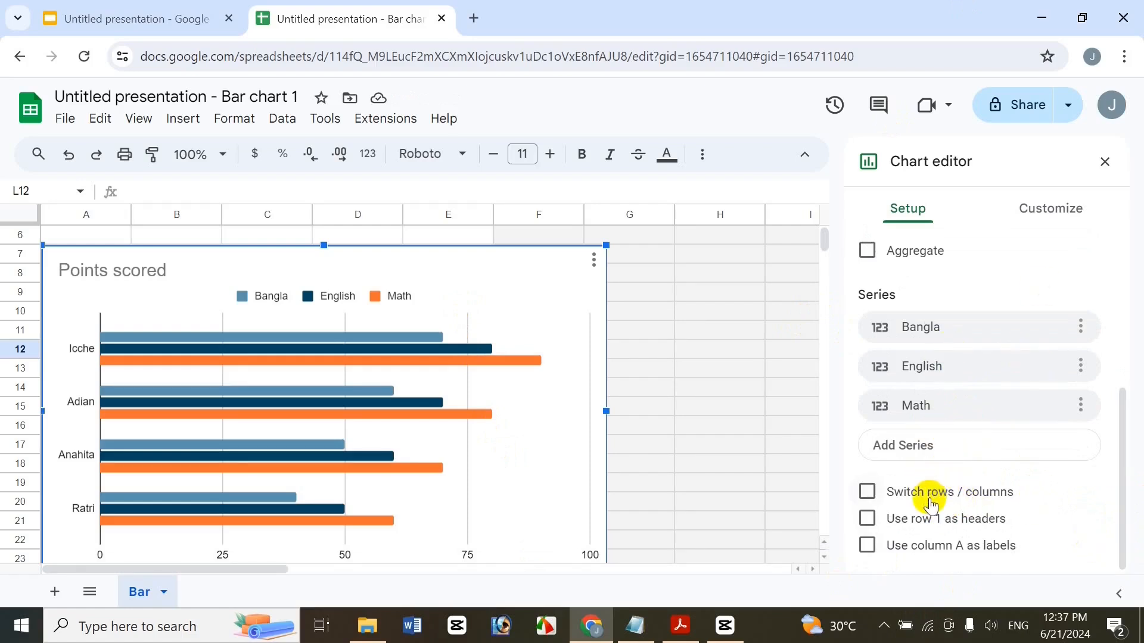
click(868, 492)
click(869, 492)
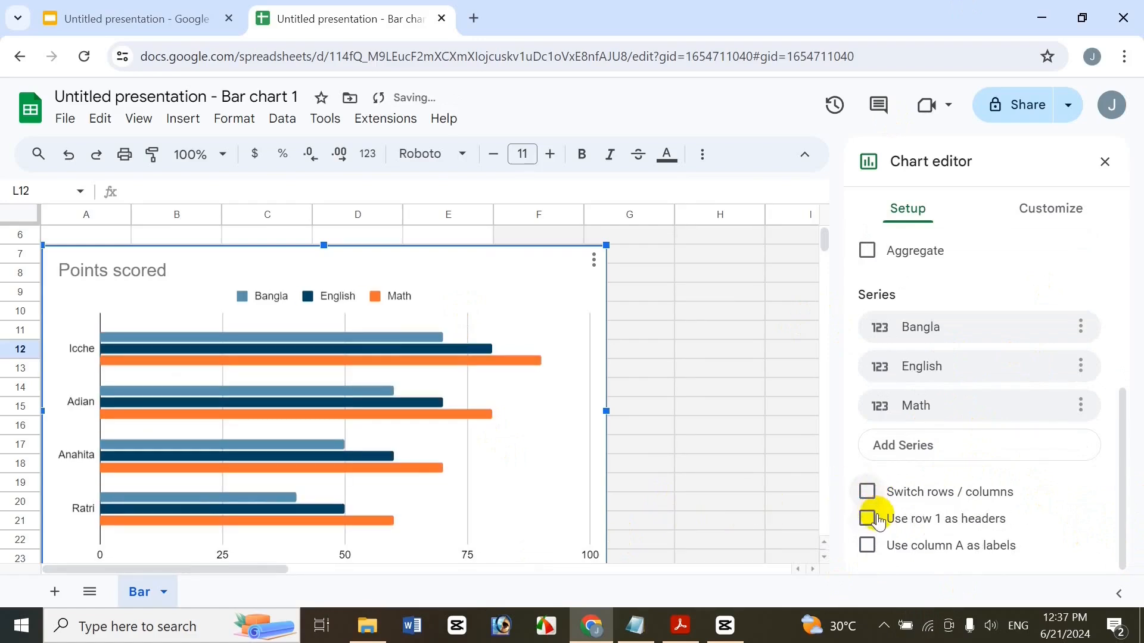
Step: Toggle Use row 1 as headers on and back off, and enable Use column A as labels for the chart
click(879, 520)
click(879, 521)
click(867, 540)
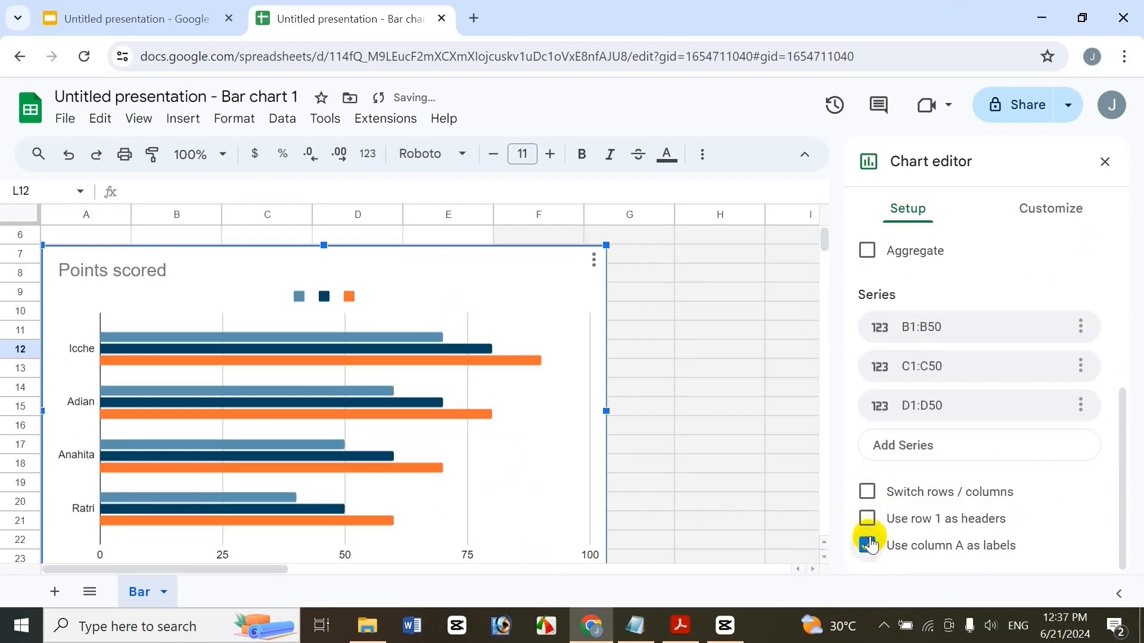
Step: Turn off Use column A as labels and enable Use row 1 as headers for the chart
click(866, 540)
click(872, 530)
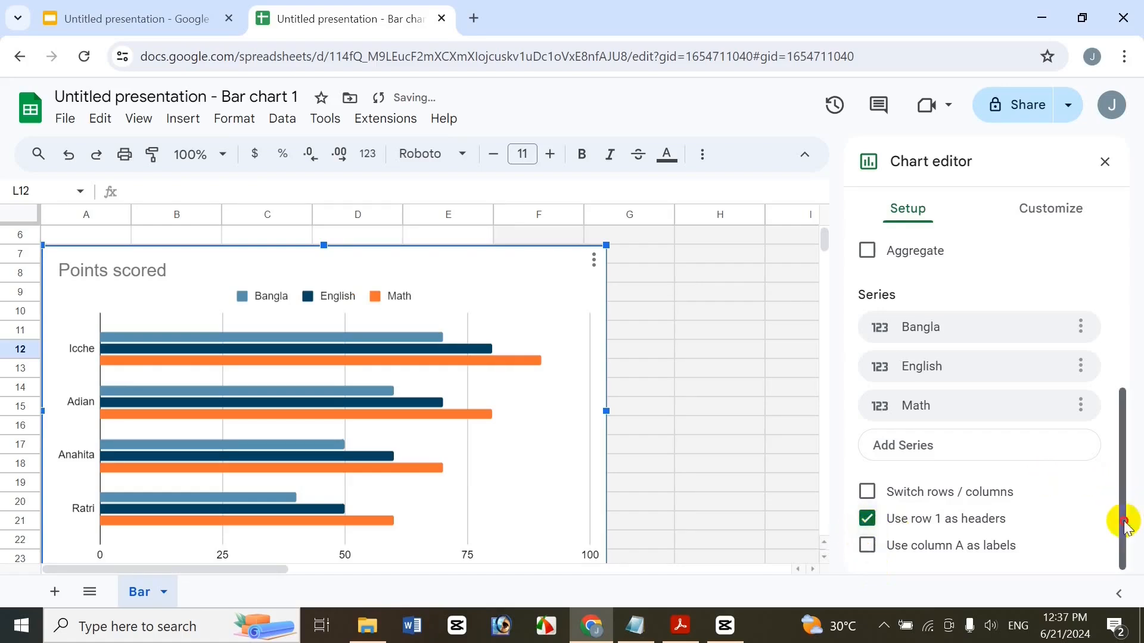
scroll(1092, 355, up, 1)
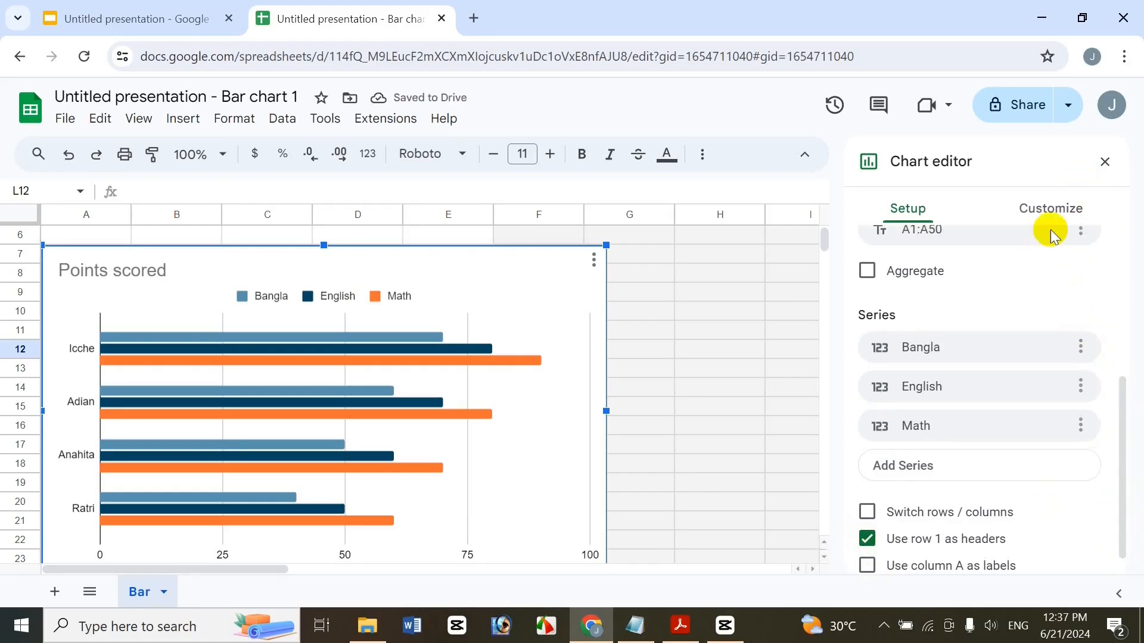
Step: Replace the chart title text with the first student's name followed by "Bar Chart"
click(1050, 201)
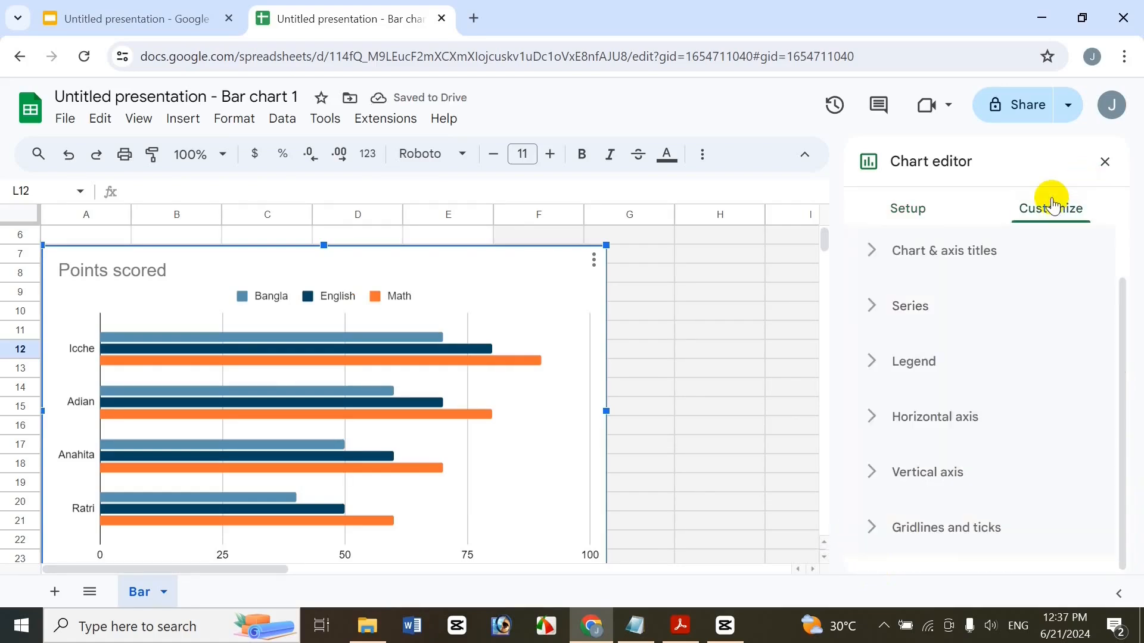
click(963, 249)
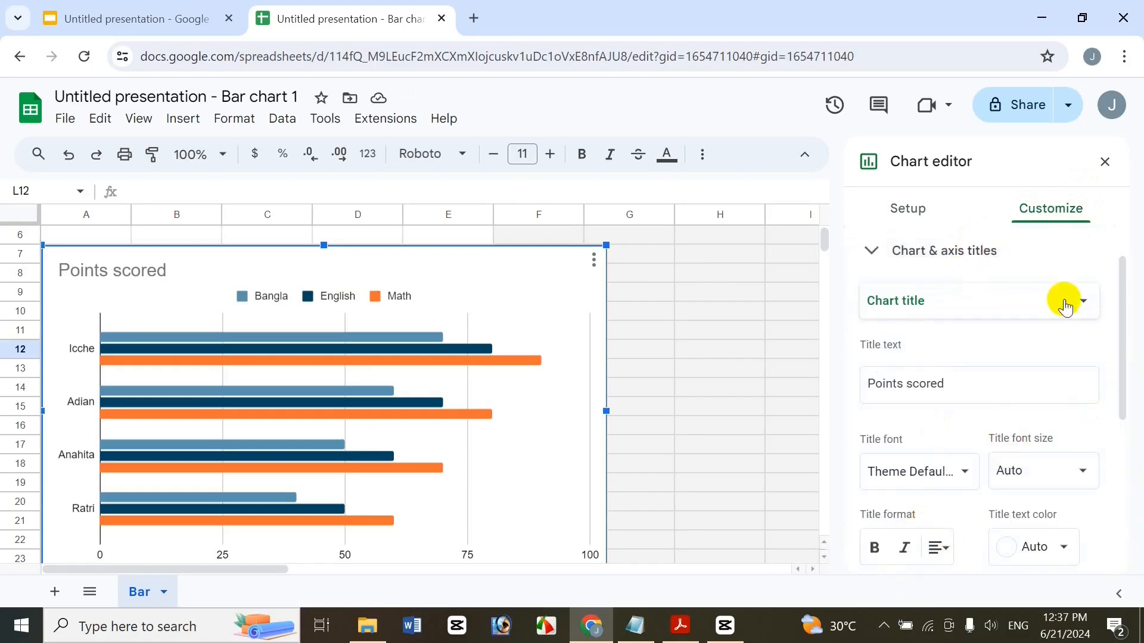
click(1032, 296)
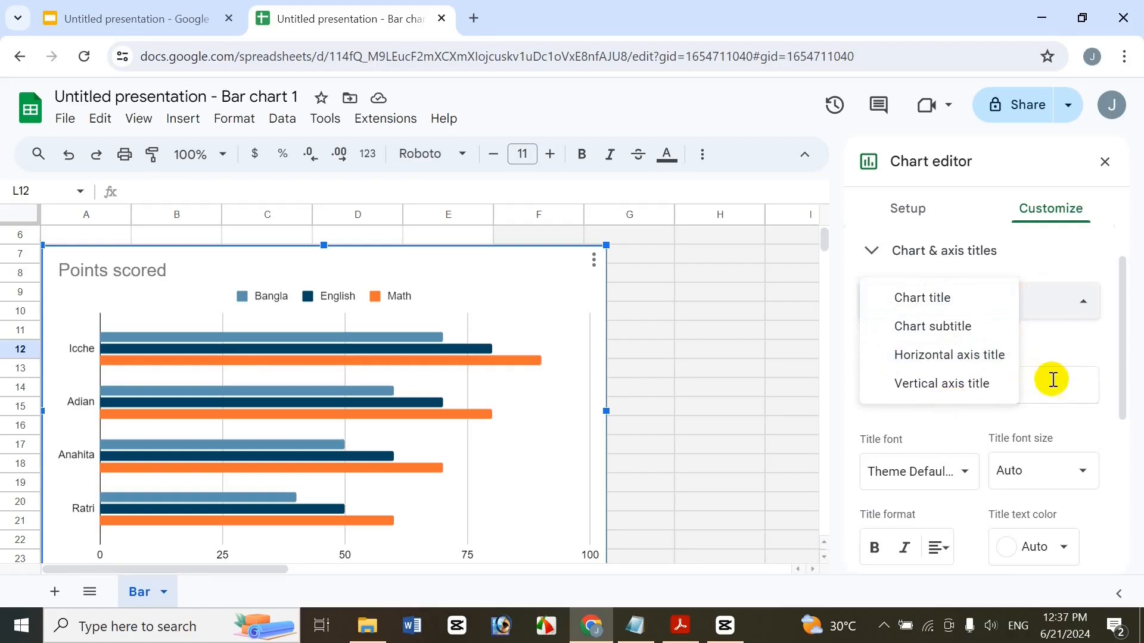
click(1103, 348)
click(1005, 385)
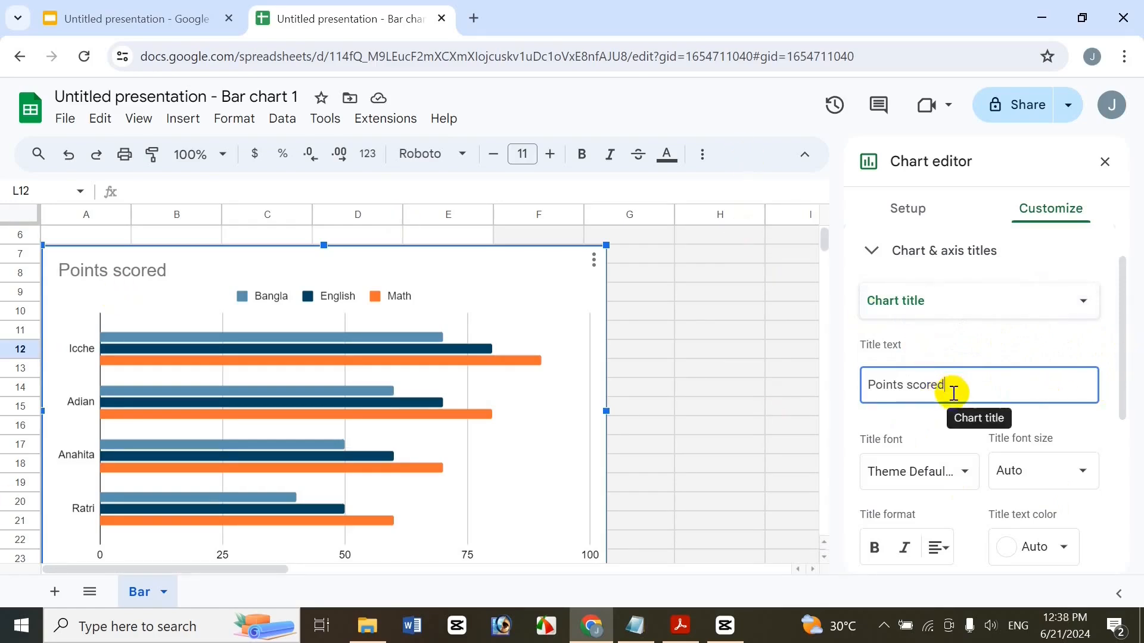
drag(948, 387, 812, 388)
text(Ic)
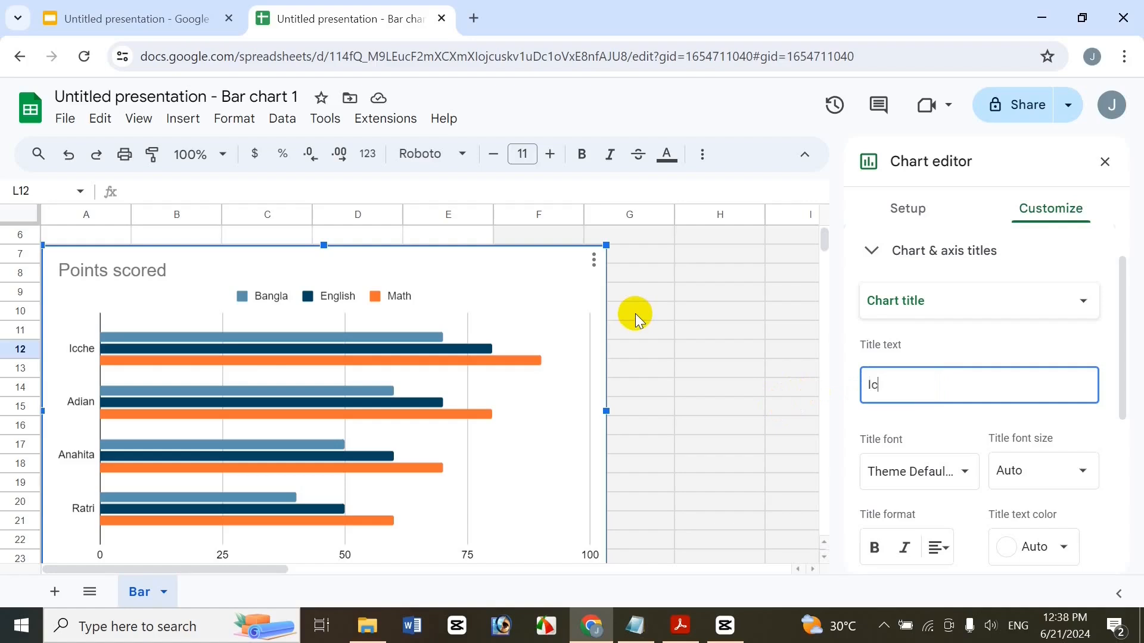
text(che Bar Chart)
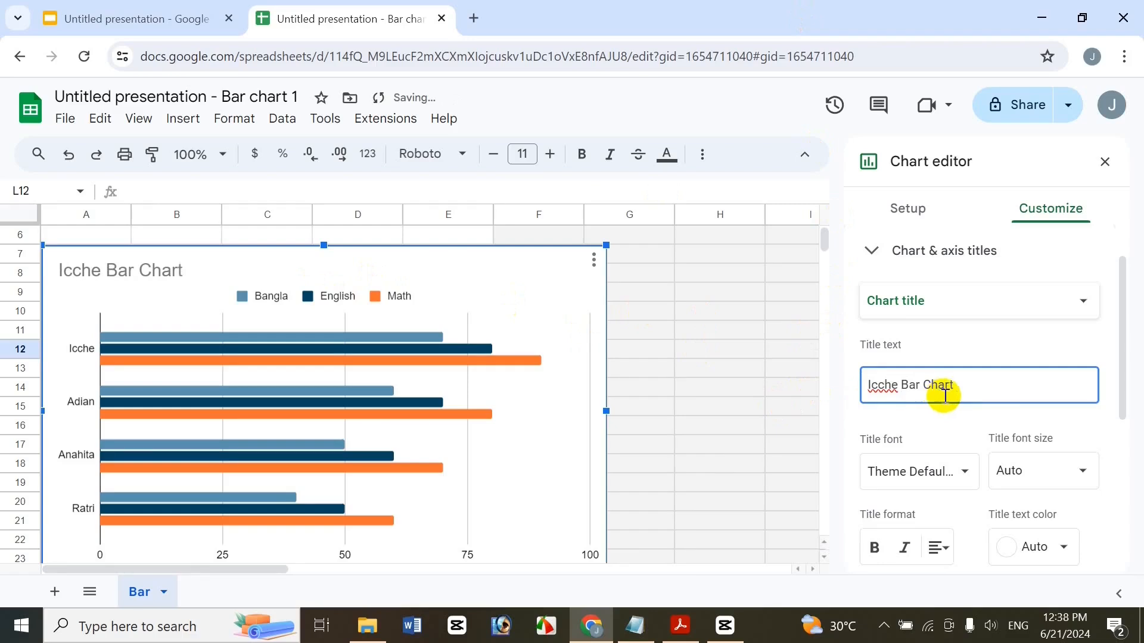
Step: Set the chart title's font to Wide
click(967, 473)
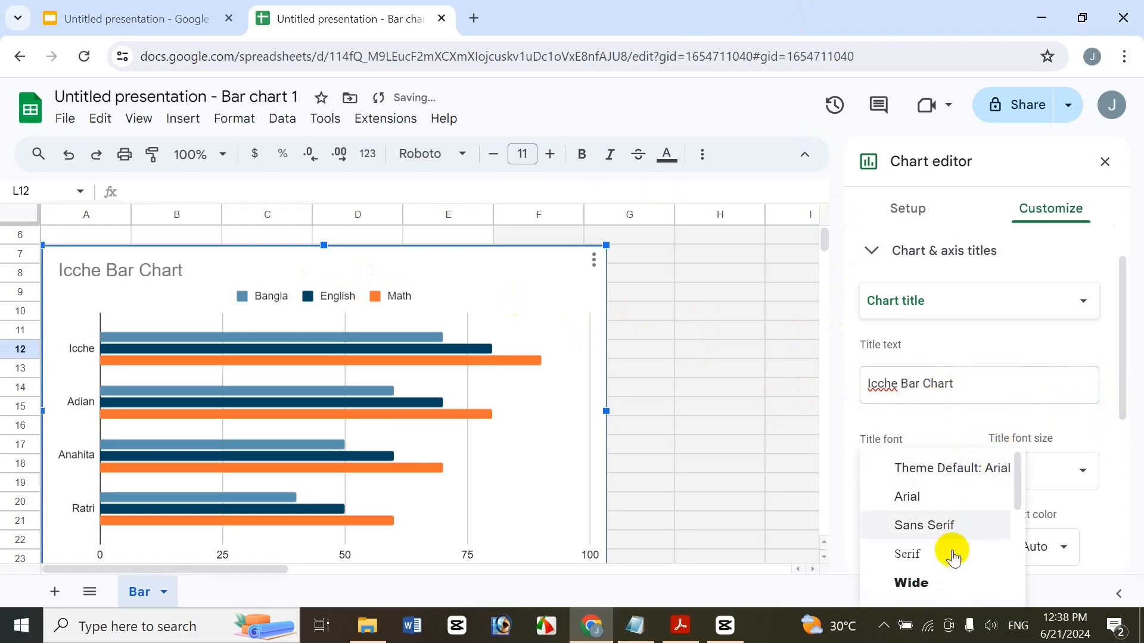
drag(1013, 500, 1017, 459)
click(1125, 411)
drag(1126, 411, 1103, 479)
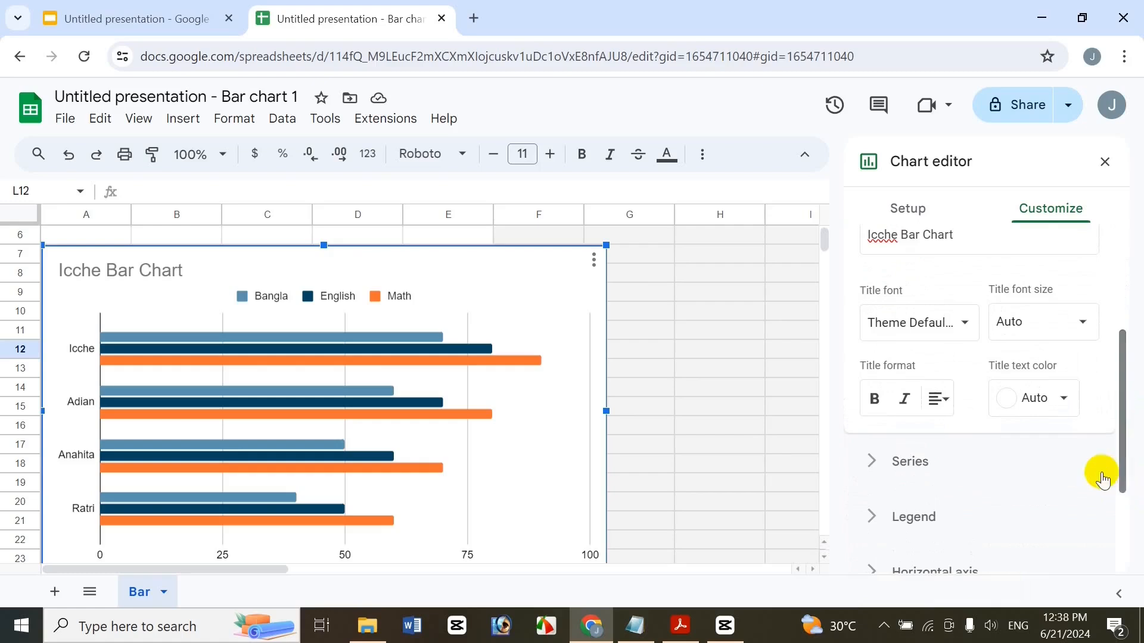
click(952, 323)
mouse_move(1016, 450)
mouse_down()
mouse_move(1020, 555)
mouse_move(1001, 435)
mouse_up()
click(989, 435)
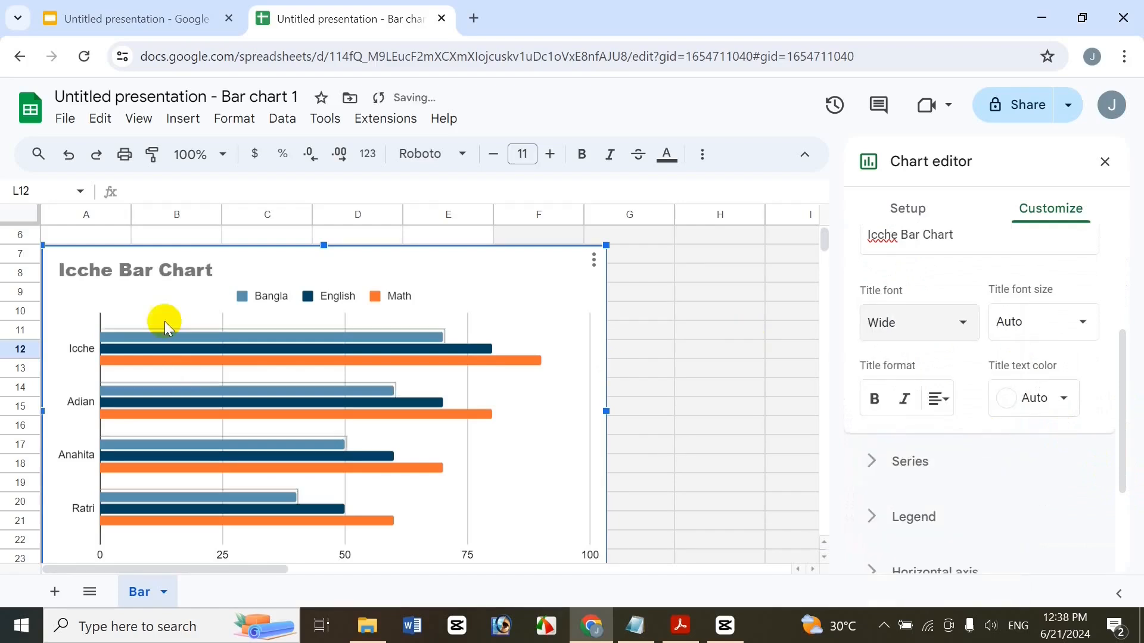
scroll(1114, 441, down, 2)
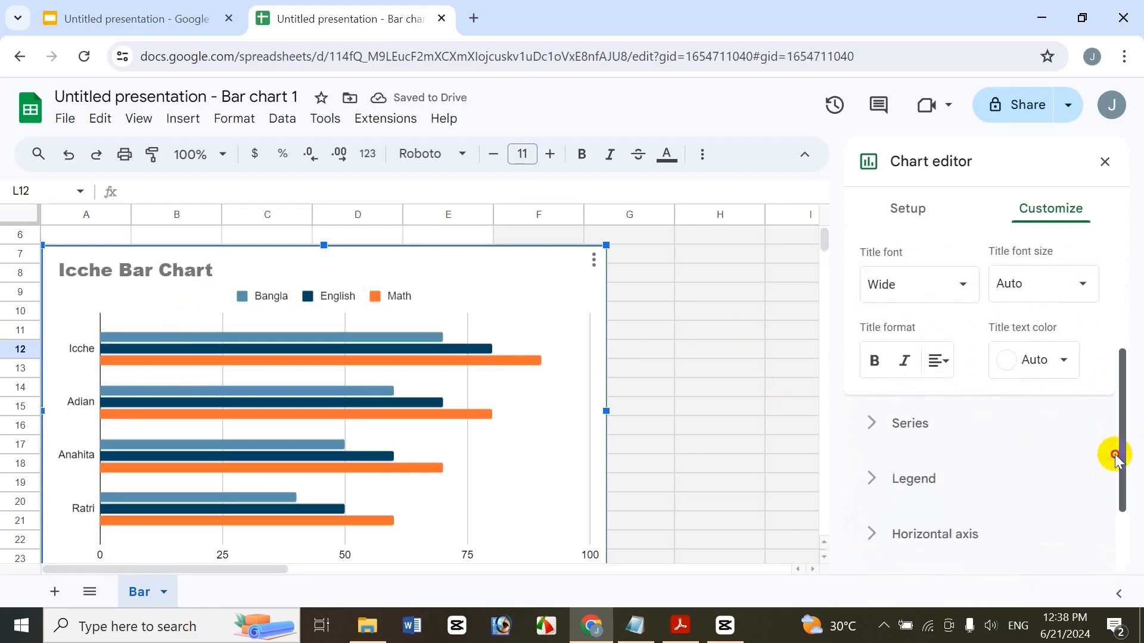
click(950, 275)
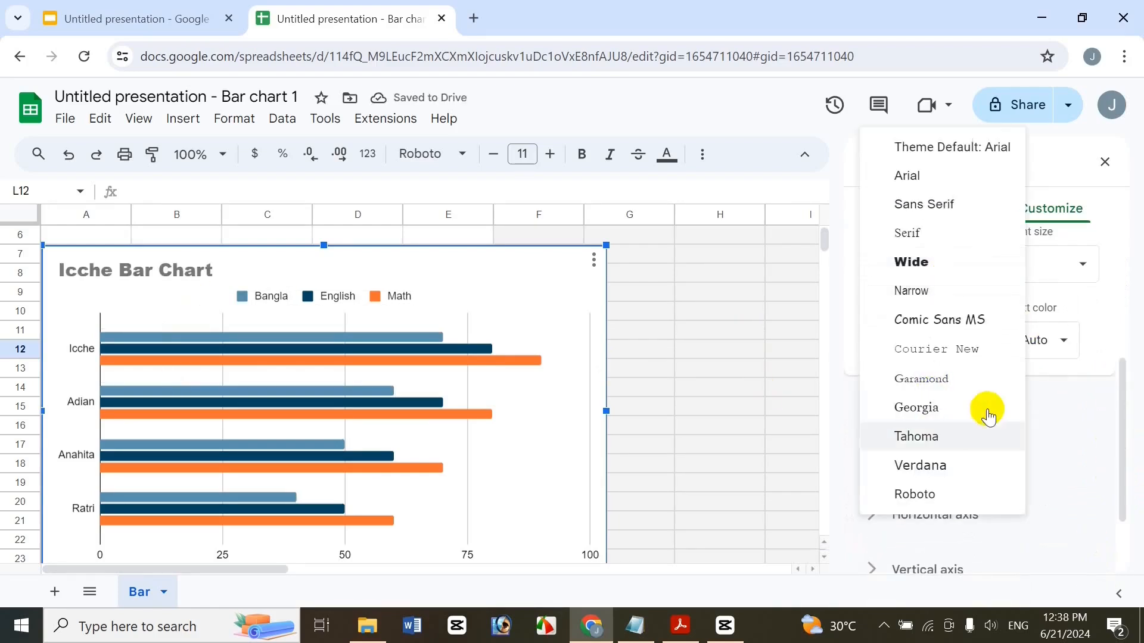
click(1122, 413)
Step: Try chart title font sizes 18 and 36, and settle on 24
click(1065, 264)
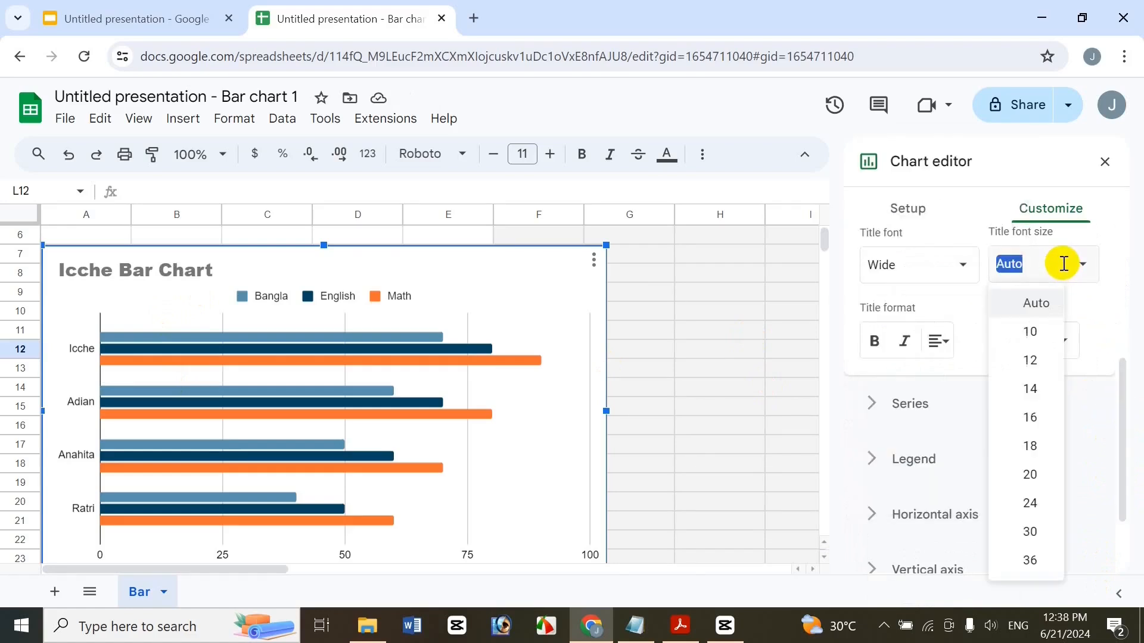
click(1036, 447)
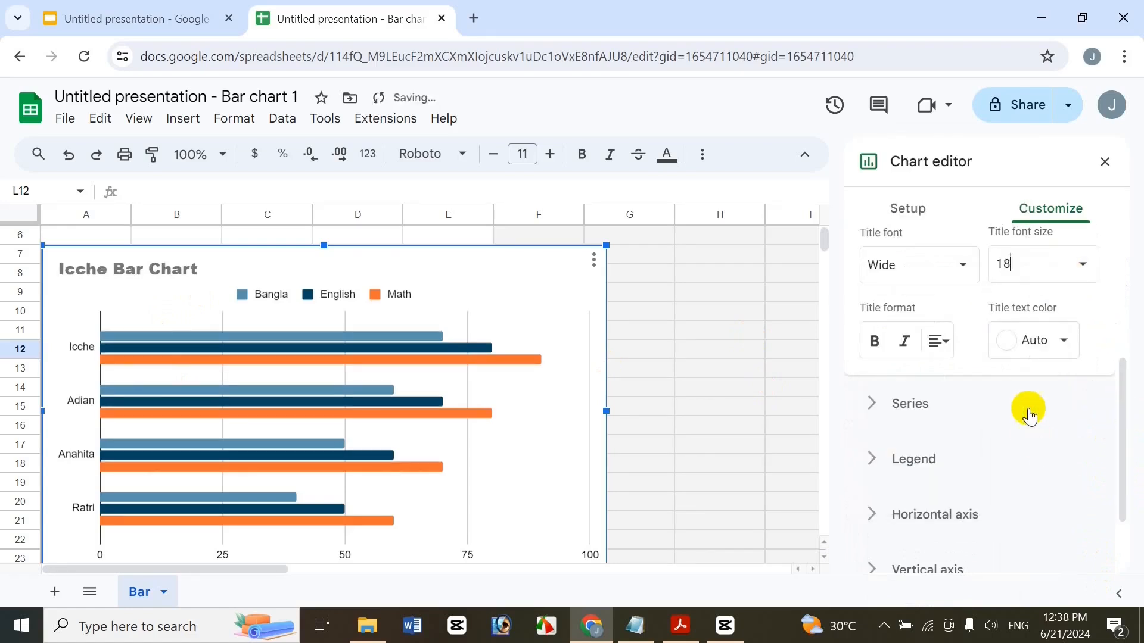
click(1047, 262)
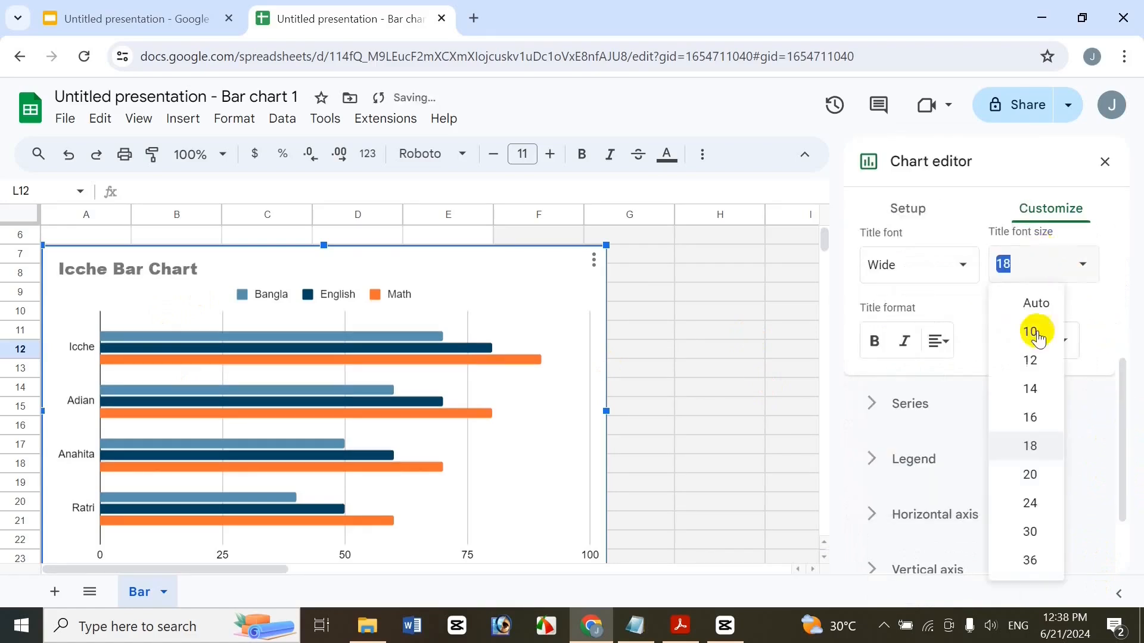
click(1045, 557)
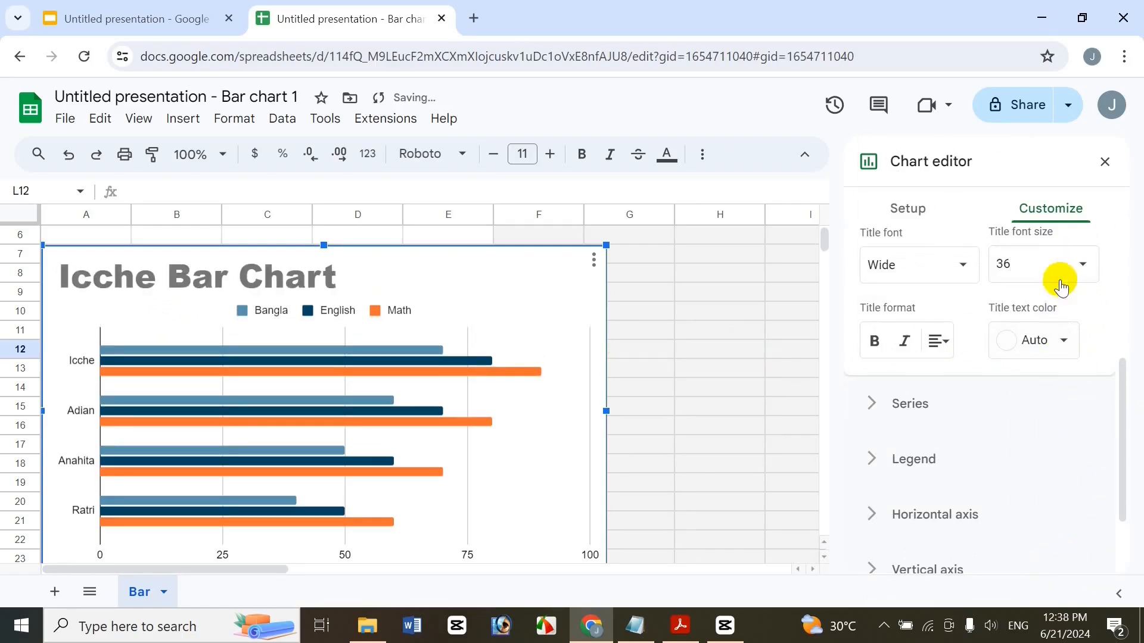
click(1080, 271)
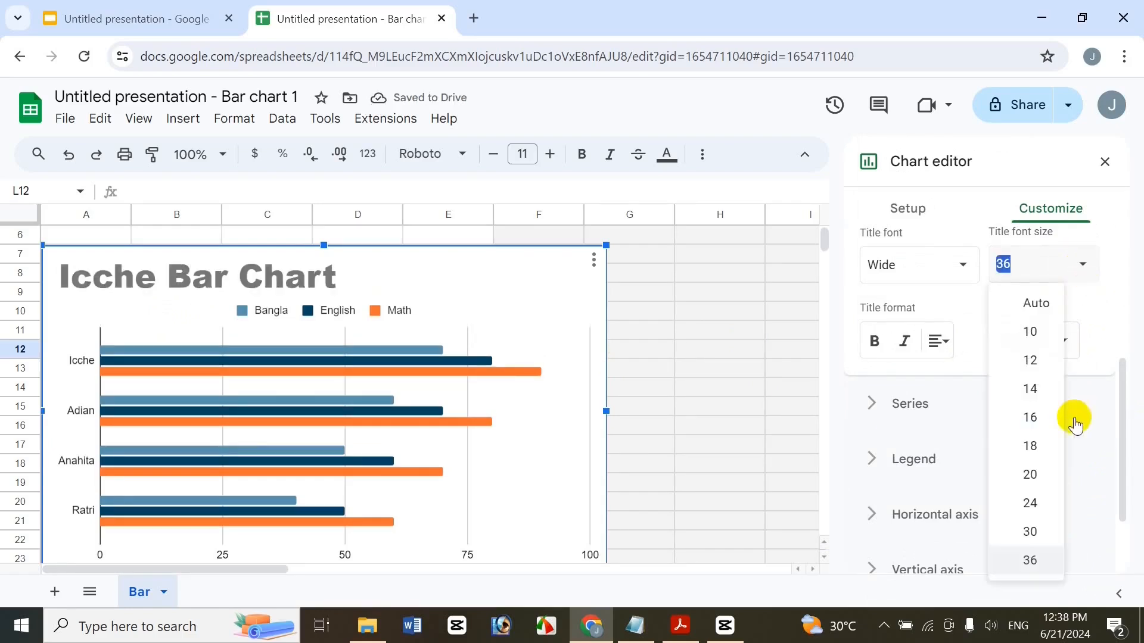
click(1050, 503)
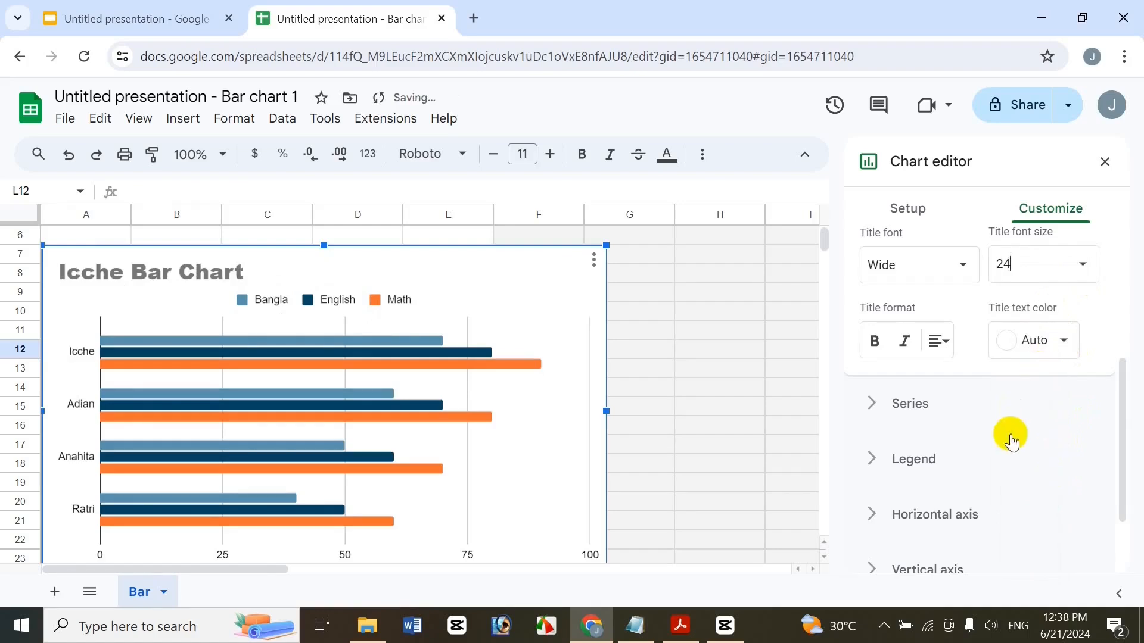
Step: Format the chart title as bold, italic, centered text in blue
click(876, 342)
click(905, 342)
click(931, 349)
click(988, 376)
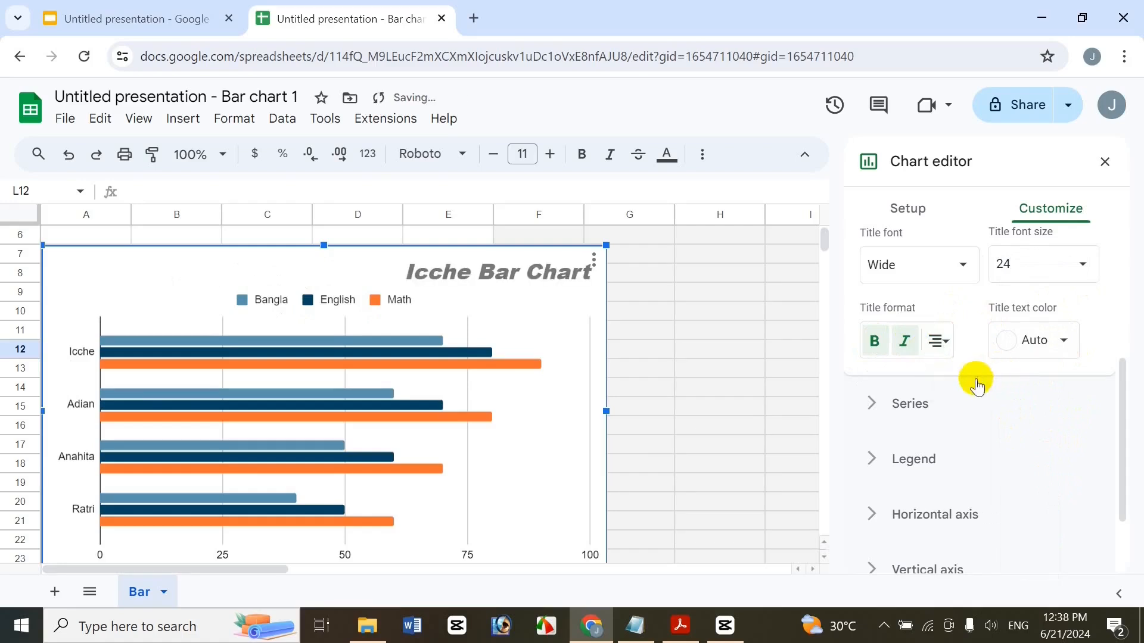
click(939, 341)
click(963, 381)
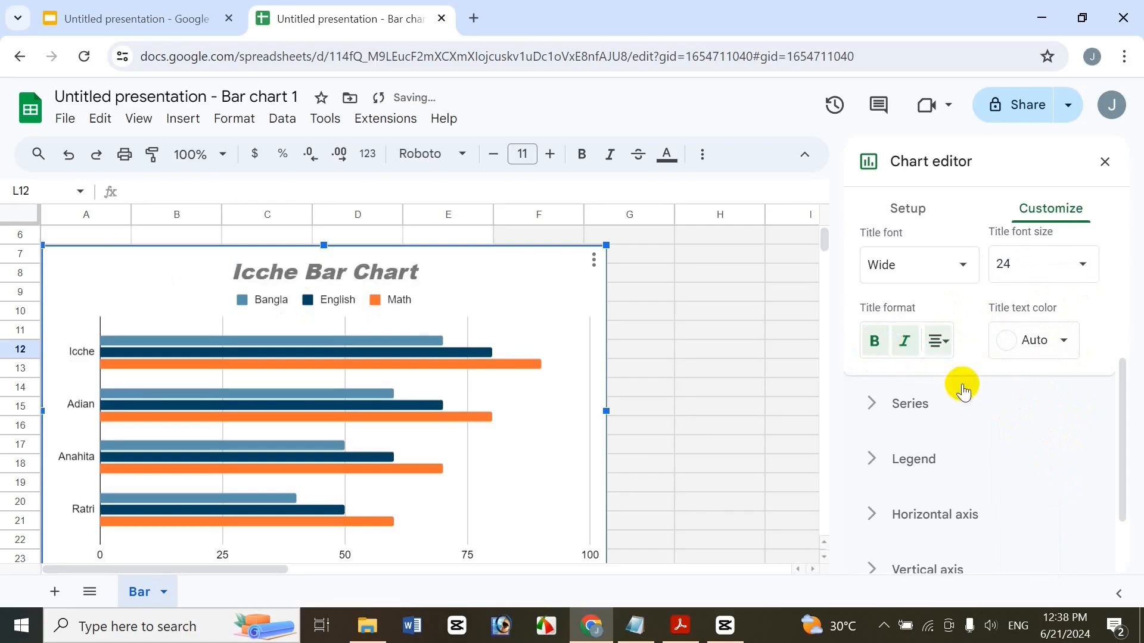
click(1029, 340)
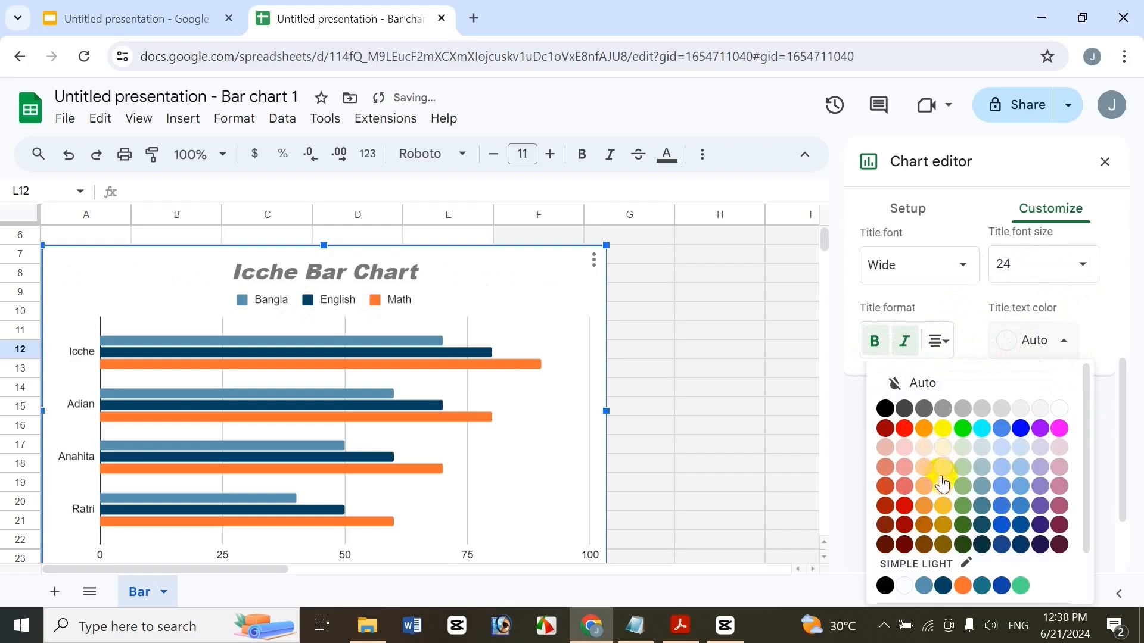
click(1020, 427)
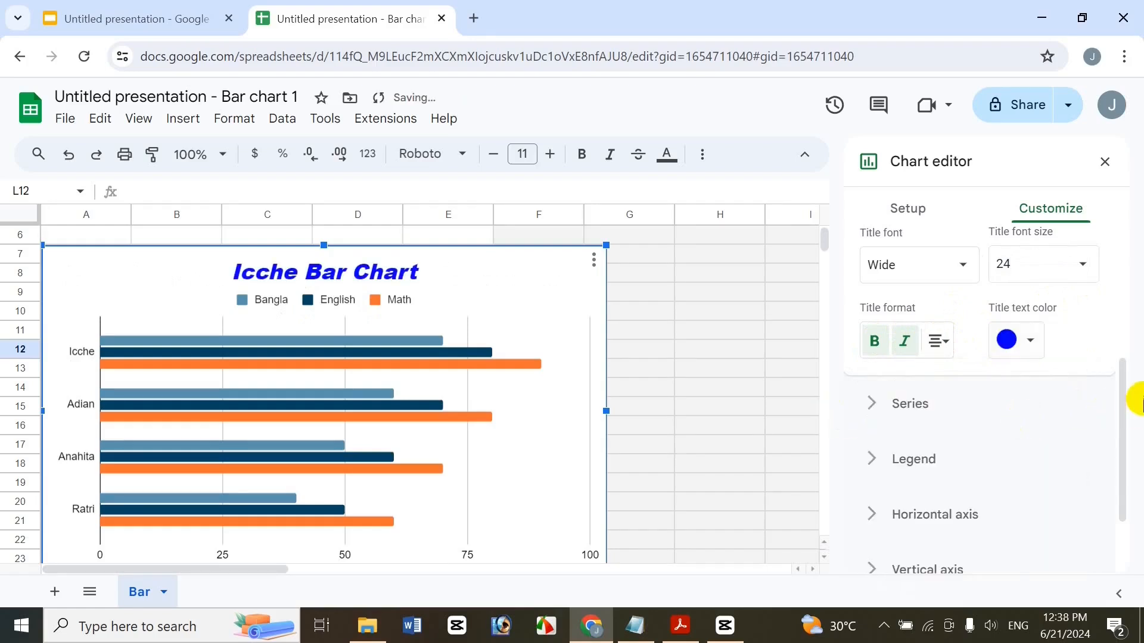
Step: Try a red line color on all series, and settle on yellow
drag(1120, 384, 1135, 458)
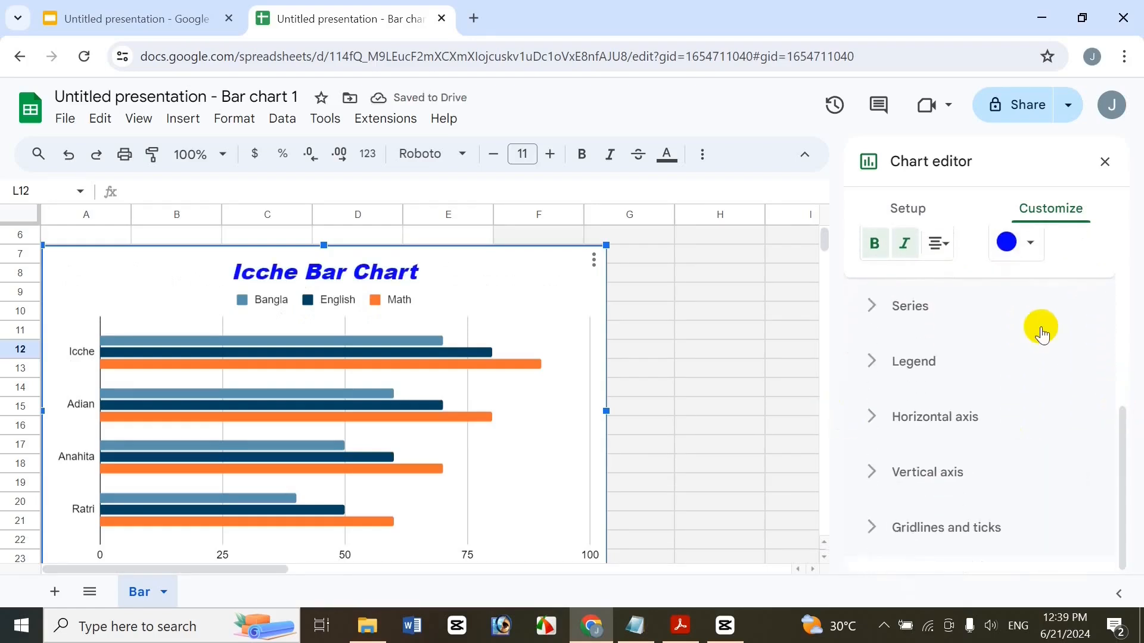
click(1045, 314)
drag(1119, 399, 1126, 321)
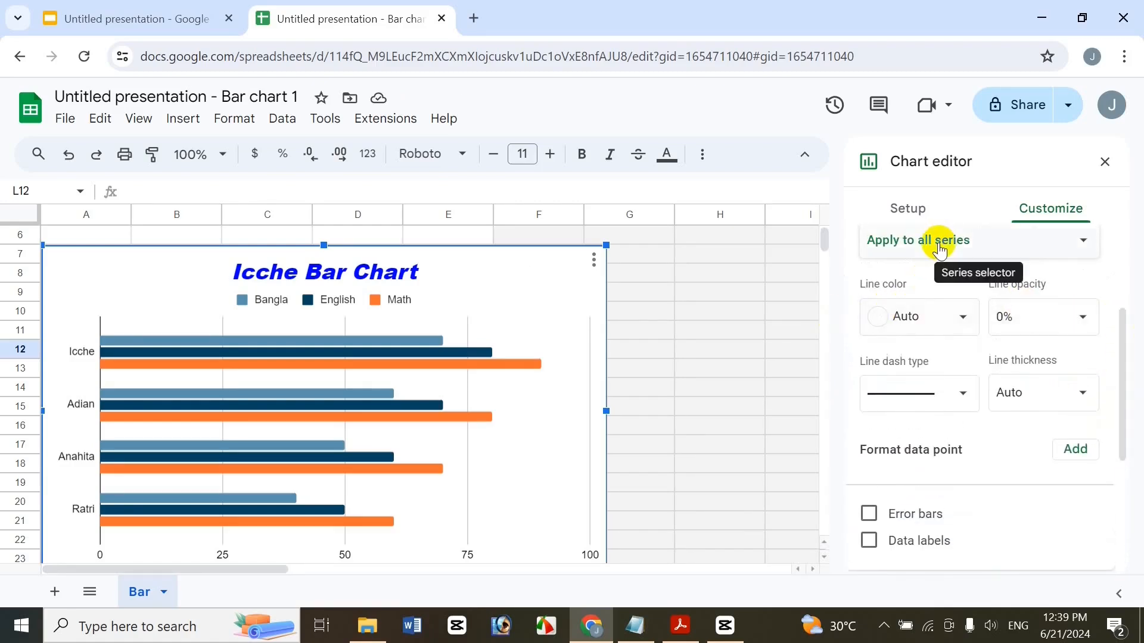
scroll(1116, 340, up, 1)
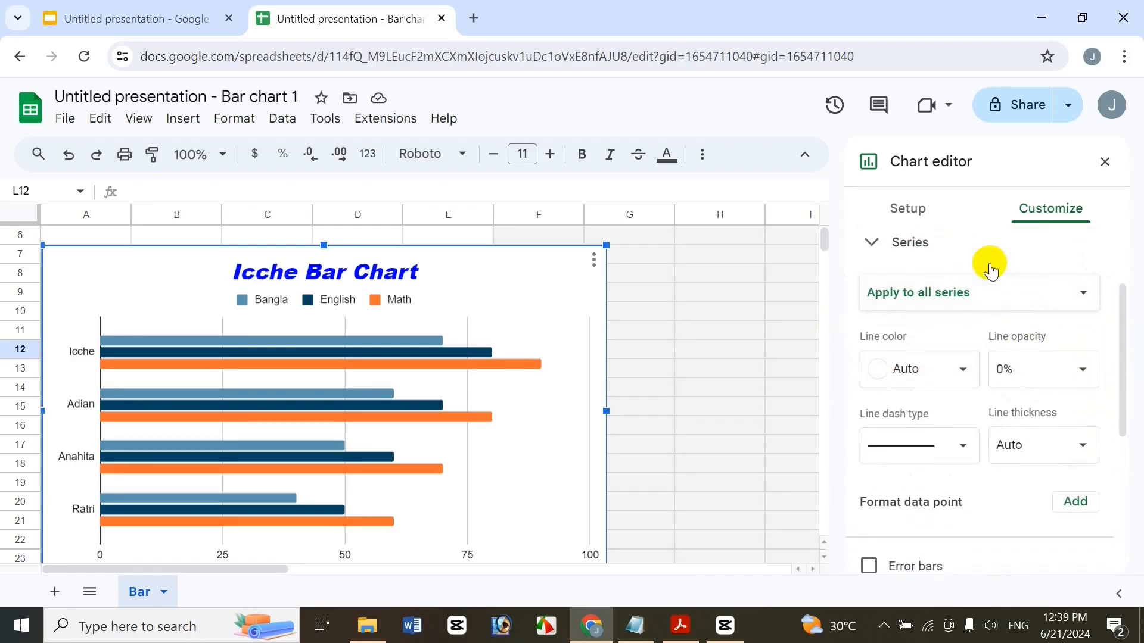
click(1006, 294)
click(1022, 332)
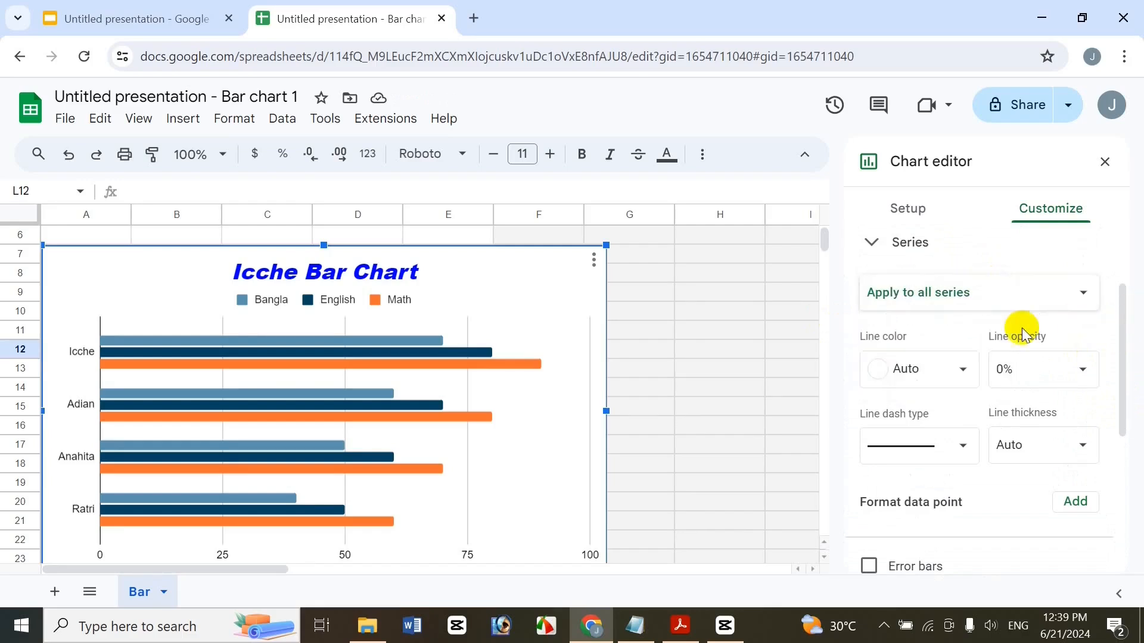
click(902, 374)
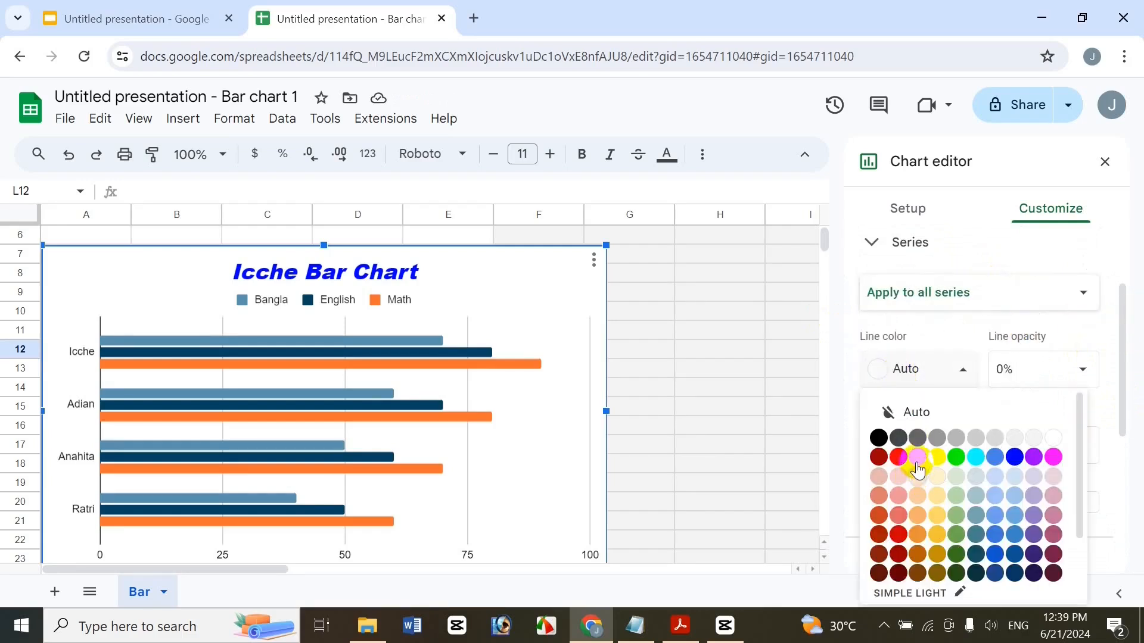
click(903, 458)
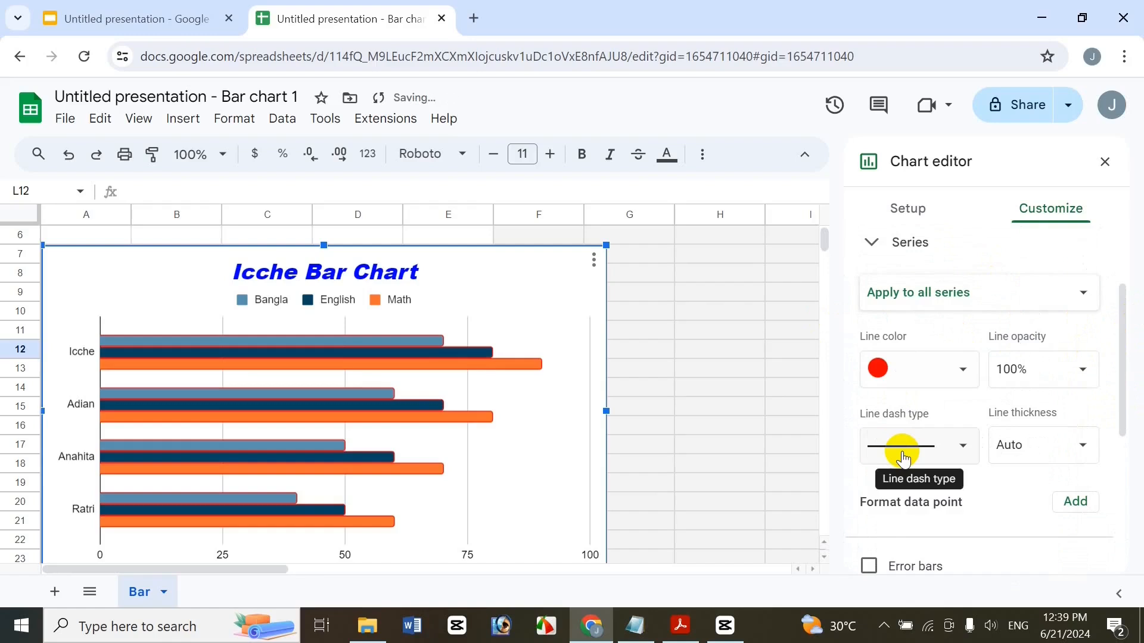
click(924, 367)
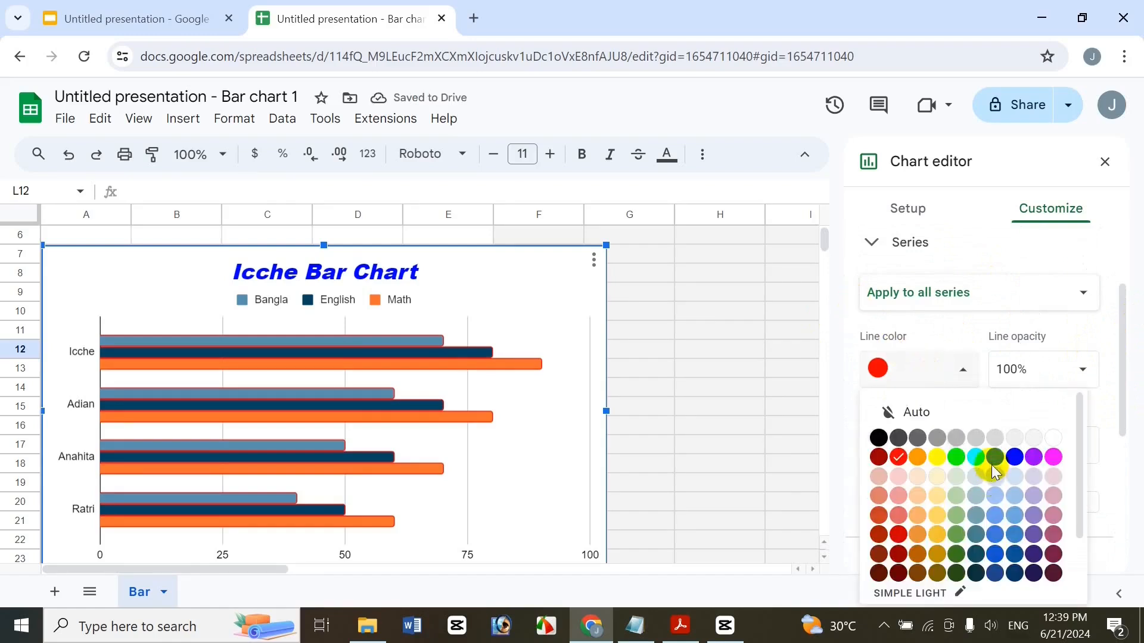
click(936, 465)
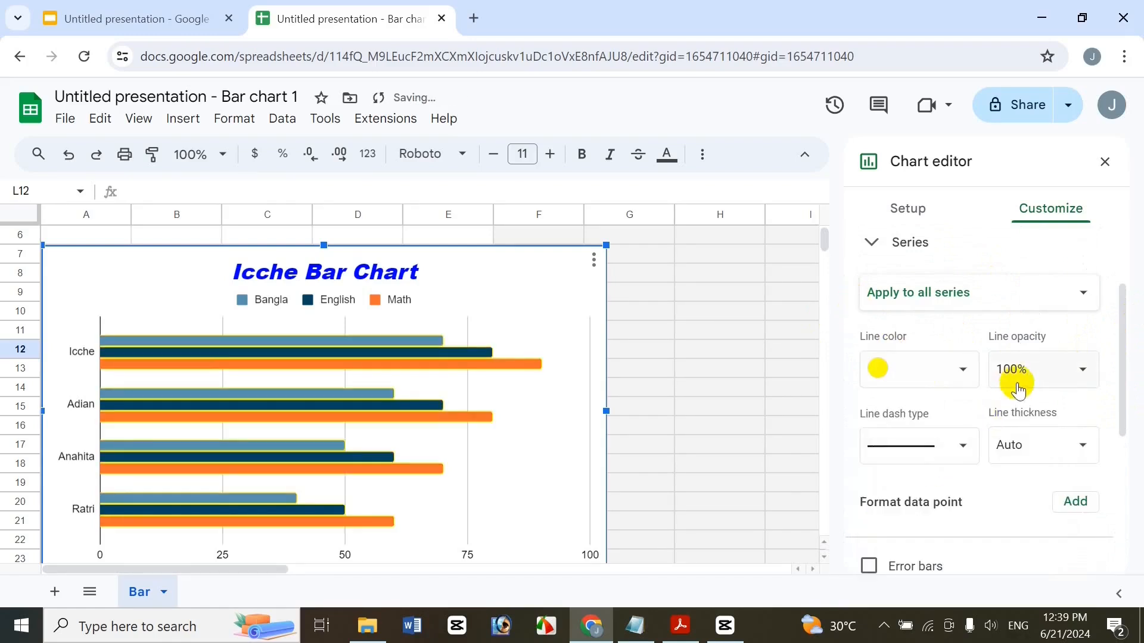
Step: Keep the series line opacity at 100%, try the dotted line dash type, and restore the solid one
click(1019, 372)
click(1041, 576)
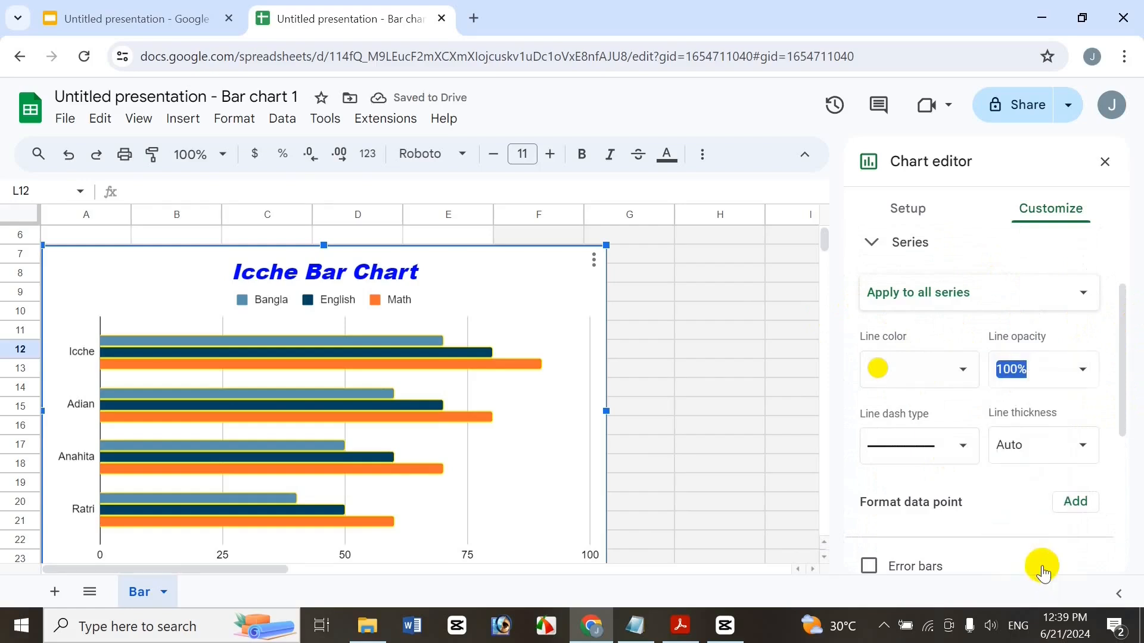
click(971, 444)
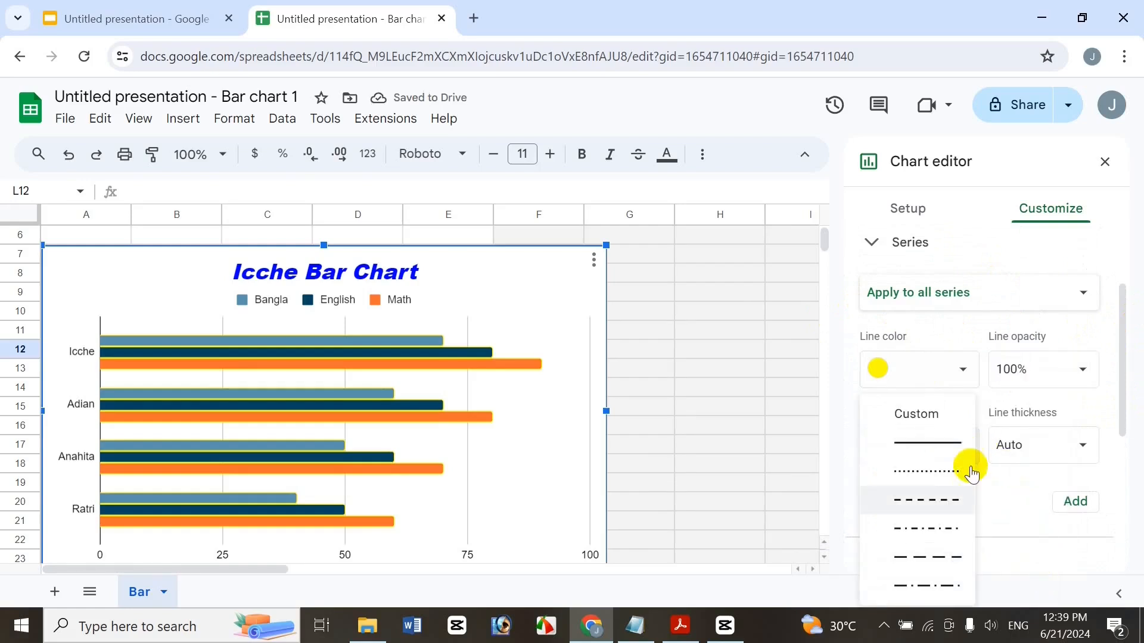
click(971, 466)
click(945, 450)
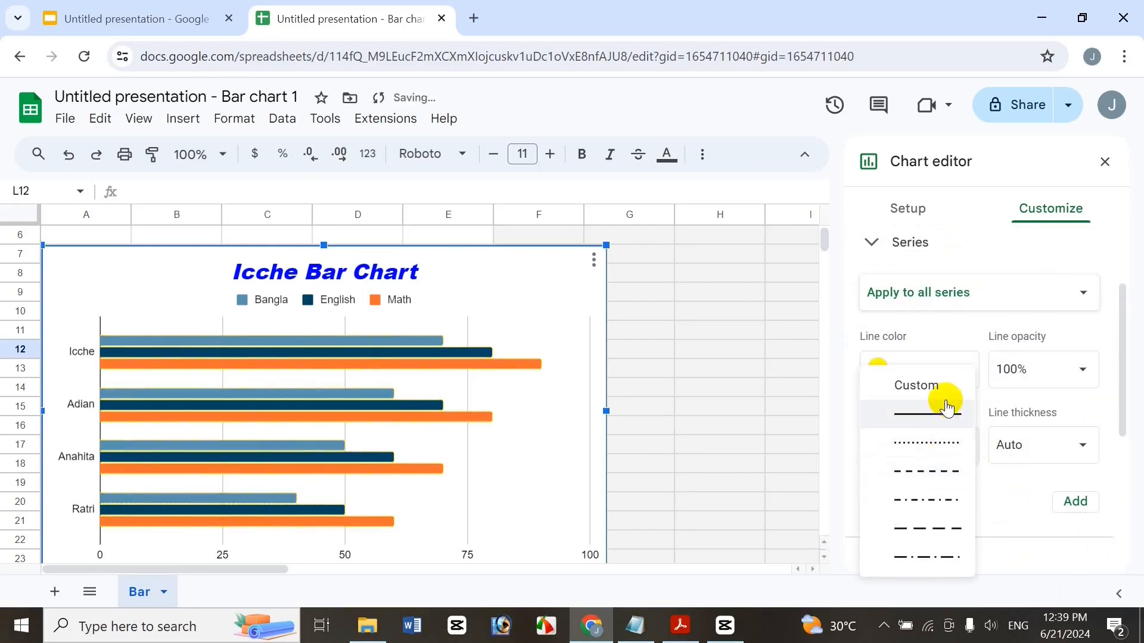
click(946, 411)
Step: Set the line thickness of all series to 8px
click(1047, 444)
click(1040, 402)
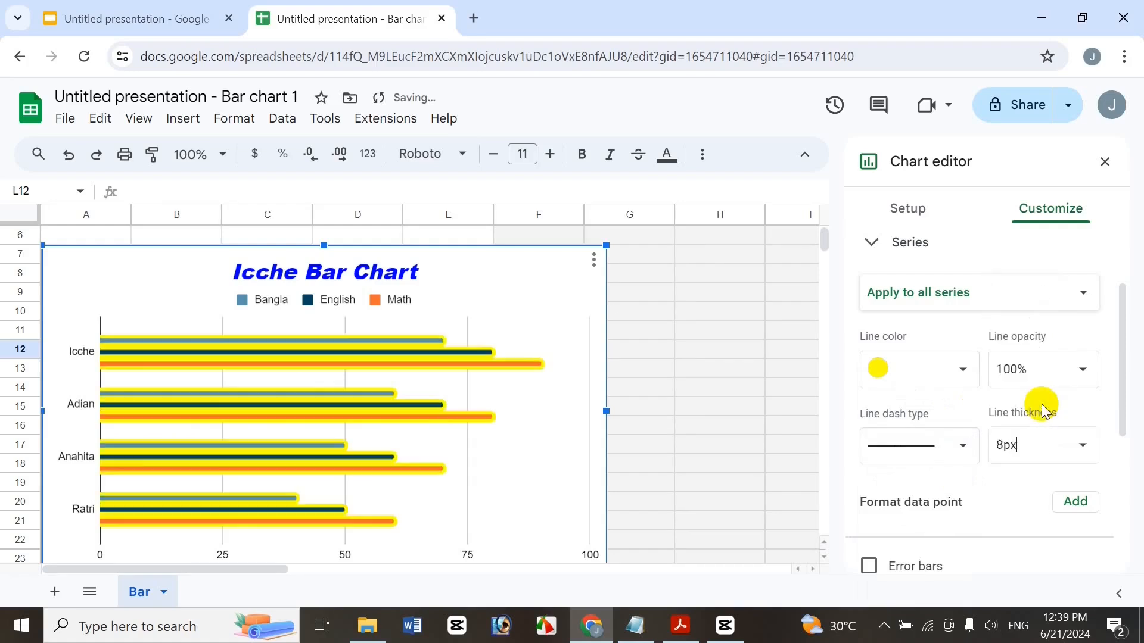
Step: Try a blue line color on all series, and settle on cyan
click(912, 368)
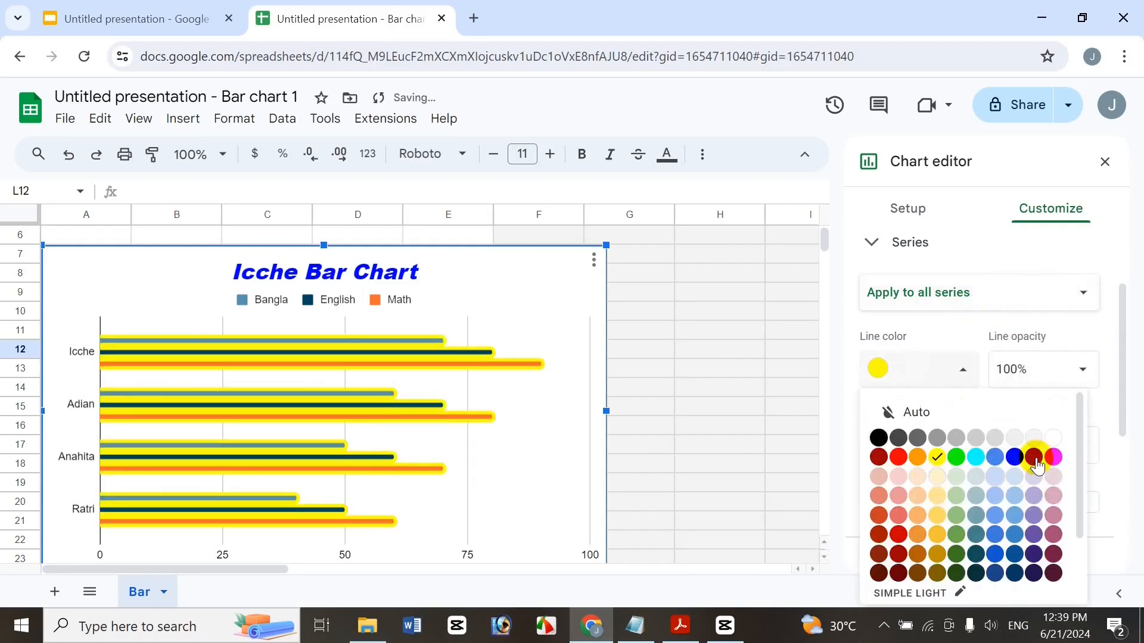
click(1015, 457)
click(906, 372)
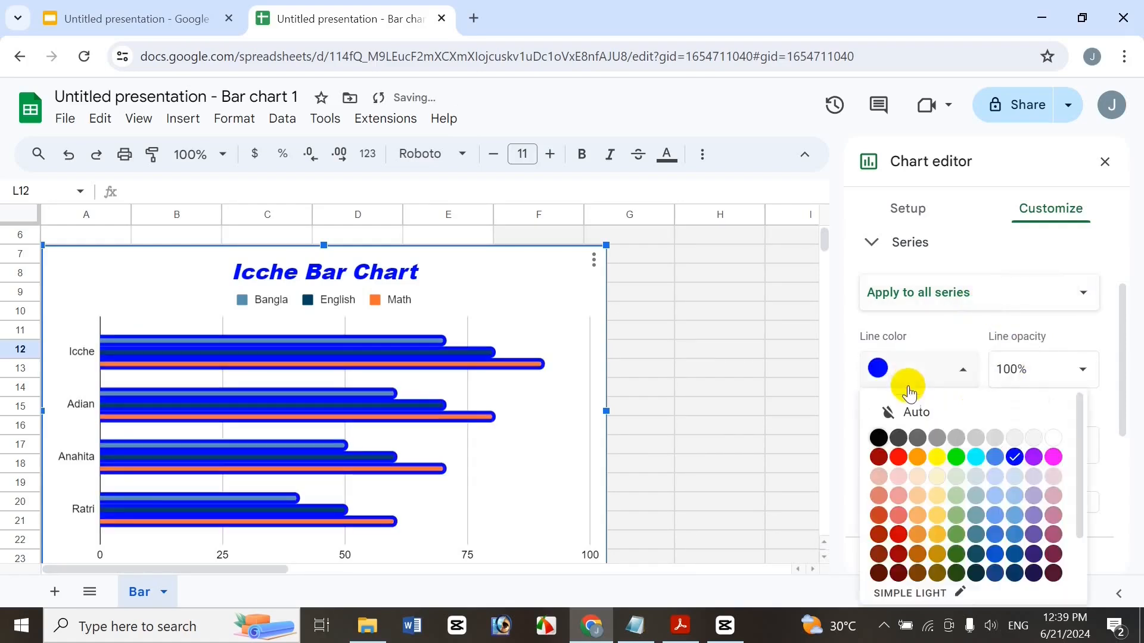
click(976, 457)
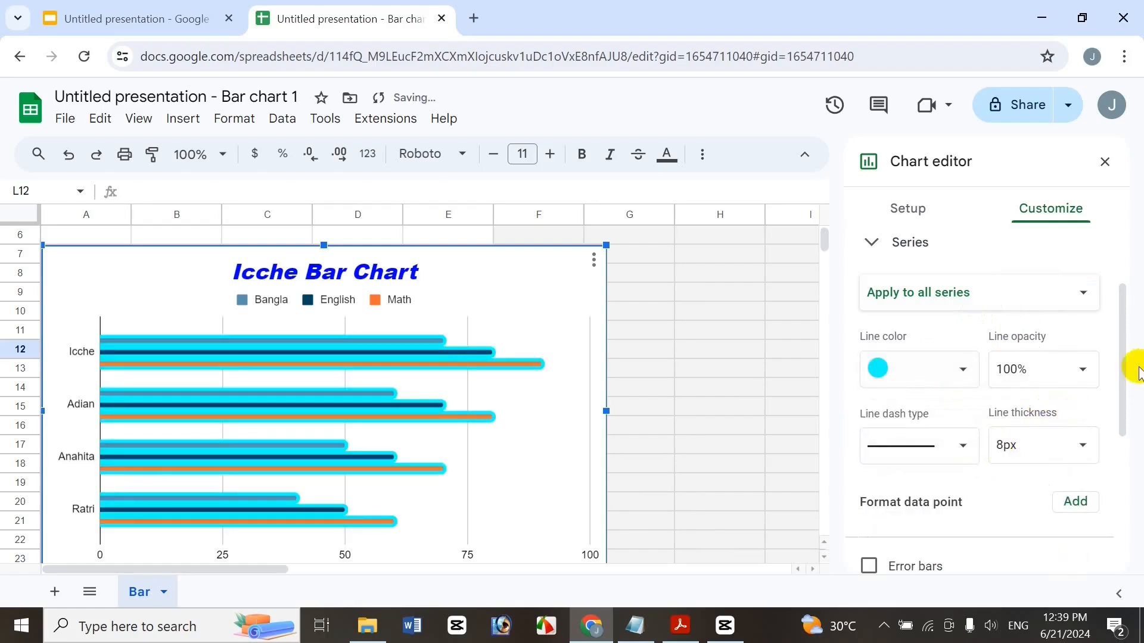
Step: Try showing error bars and data labels on all series, turning each off again
drag(1123, 383, 1123, 437)
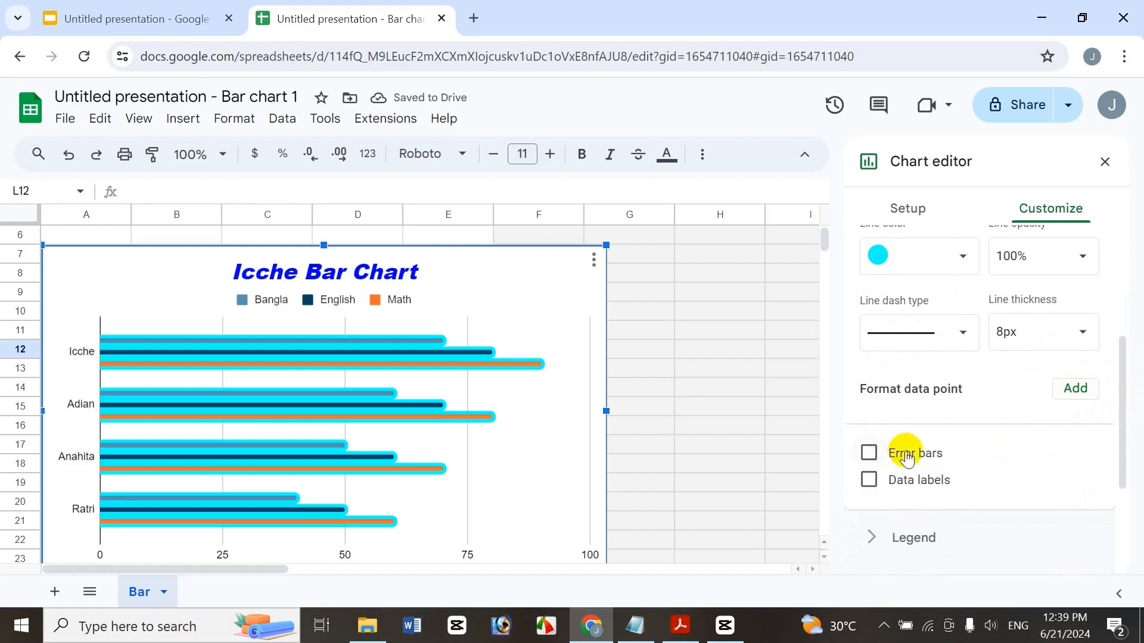
click(932, 461)
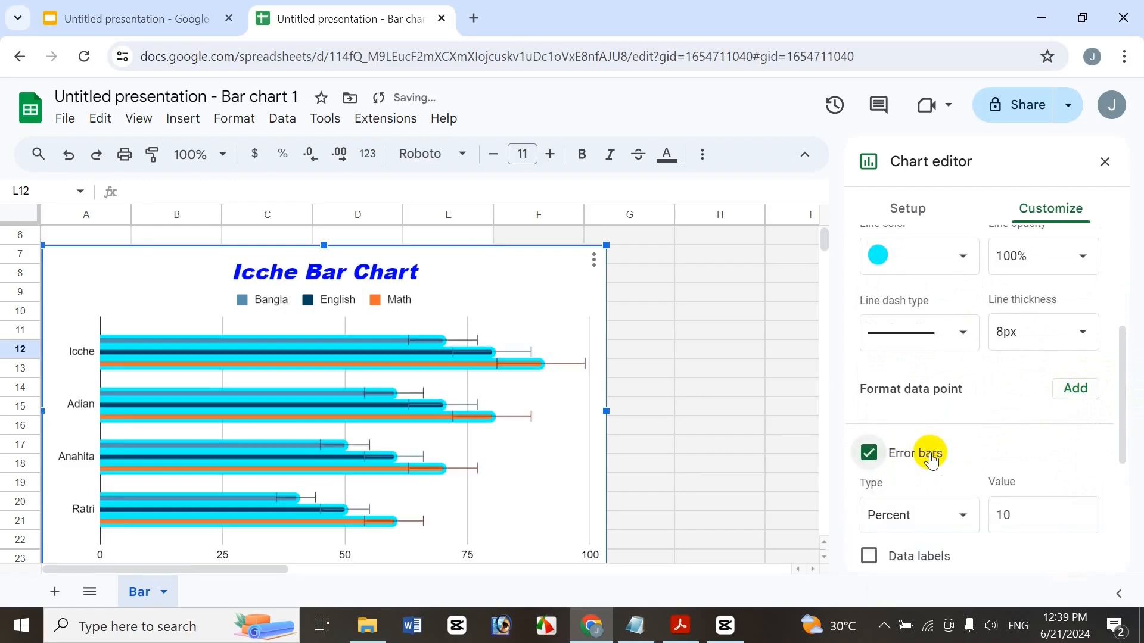
click(933, 461)
click(935, 482)
click(935, 482)
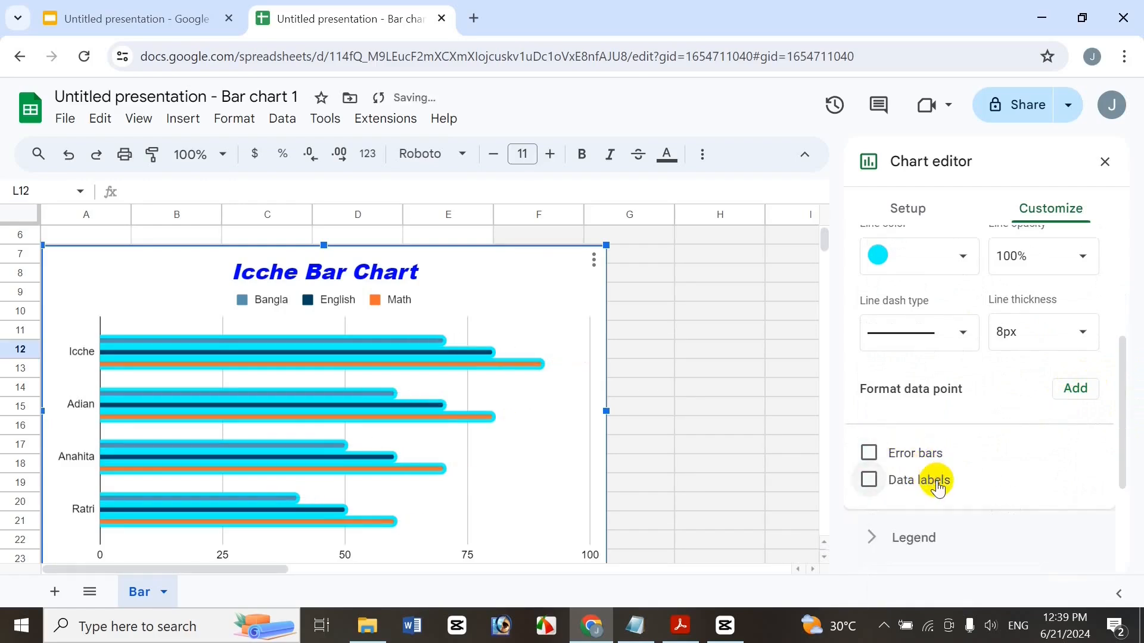
Step: Review the legend position options without changing them, and set the legend font to Georgia
scroll(1028, 439, down, 2)
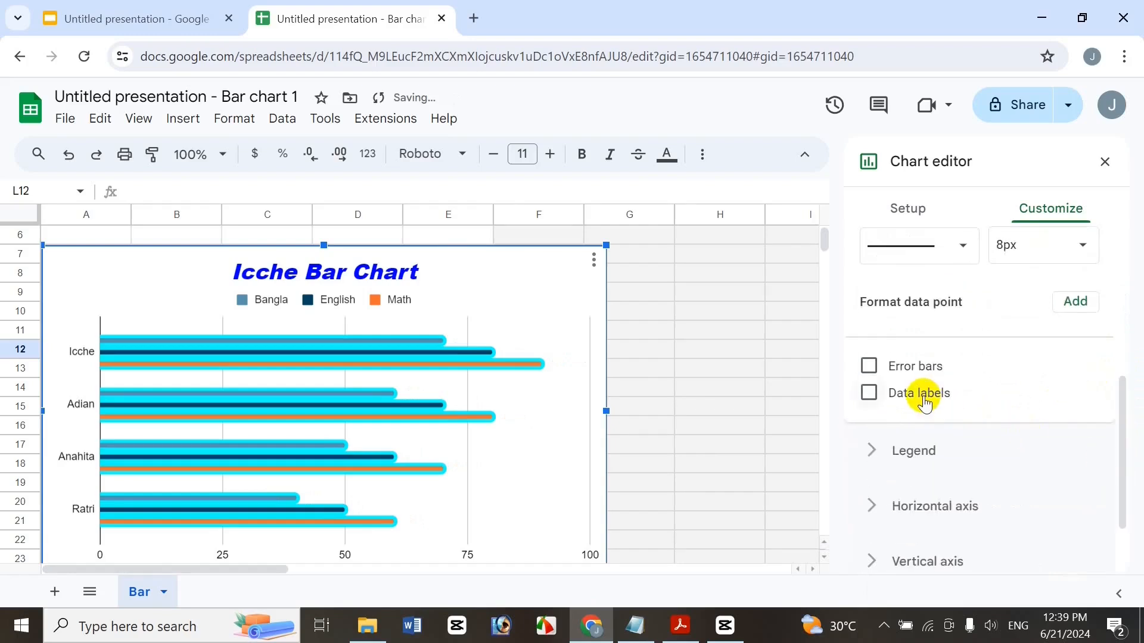
click(950, 450)
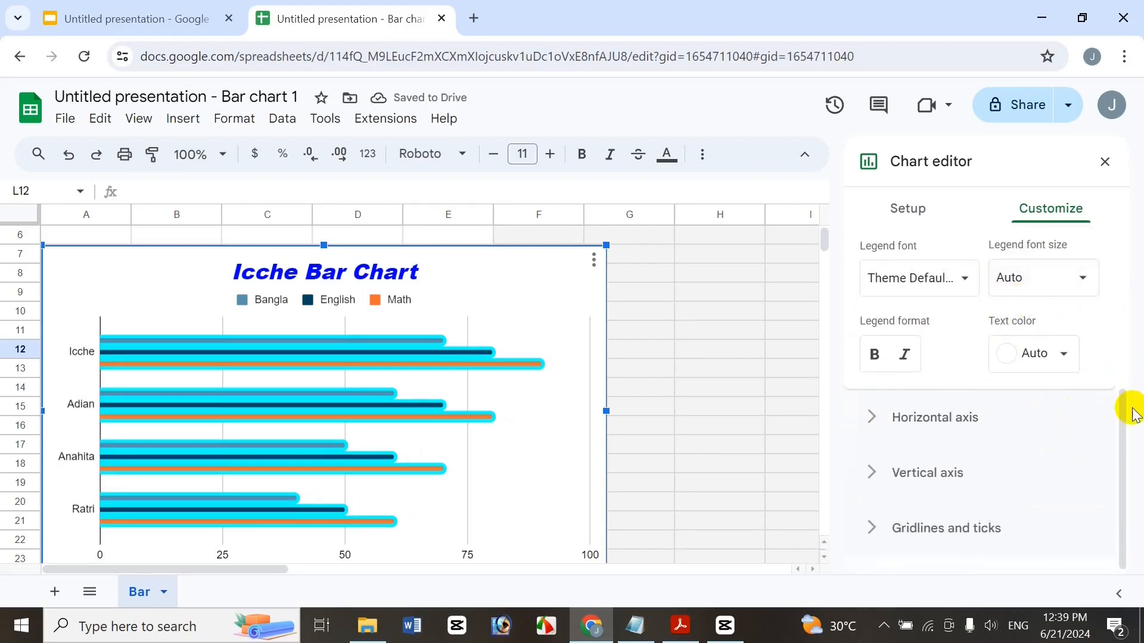
scroll(1123, 388, up, 1)
drag(1123, 387, 1120, 352)
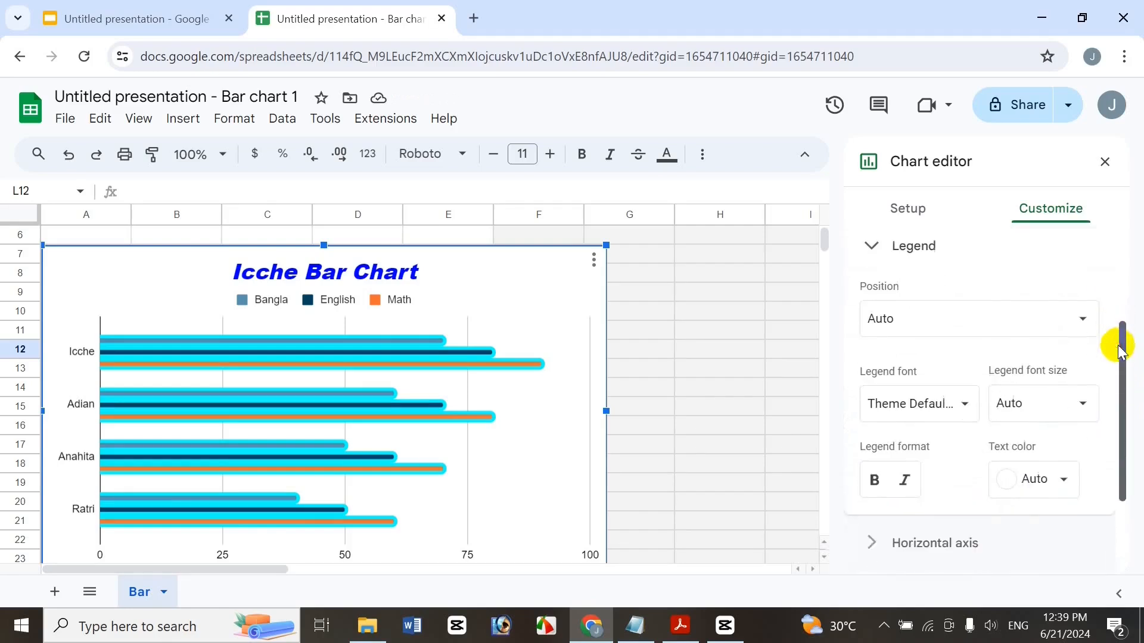
click(1022, 331)
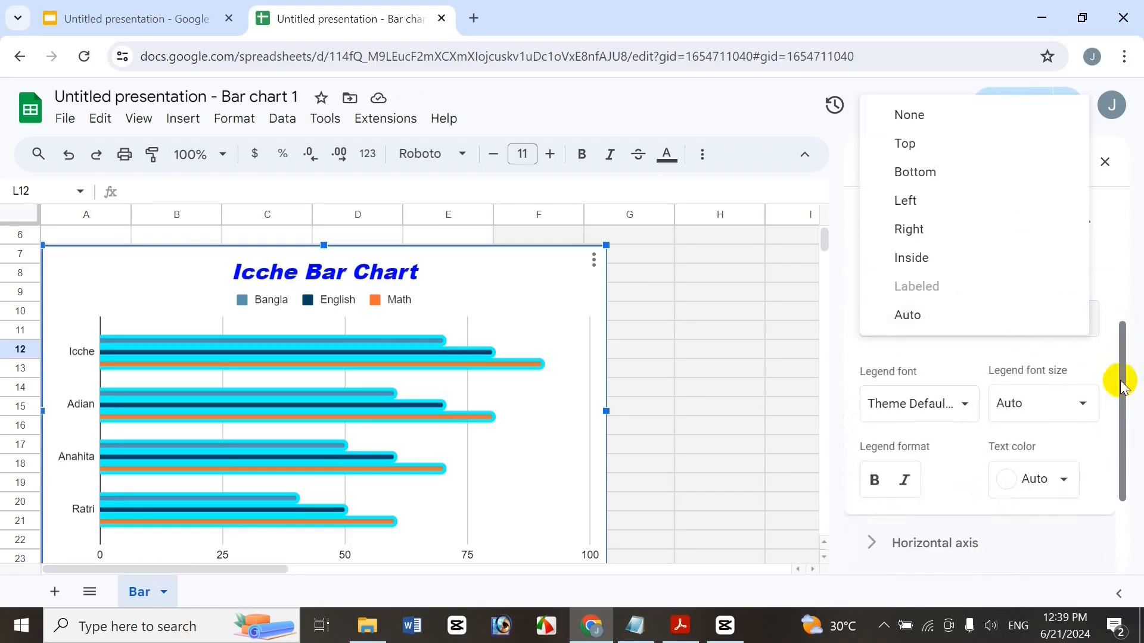
click(1130, 418)
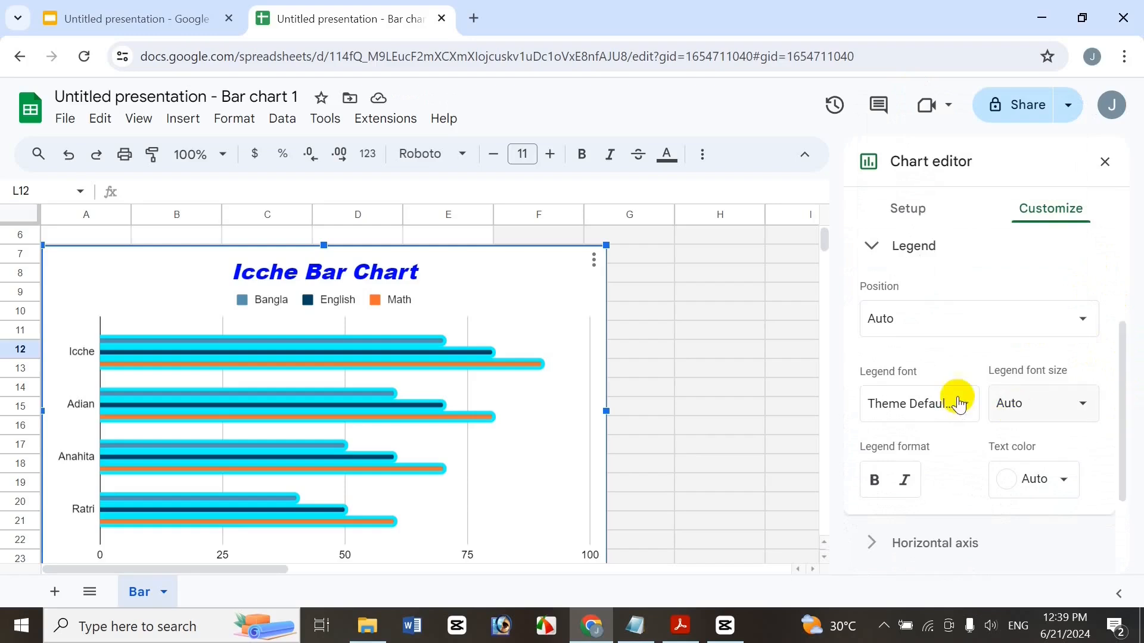
click(955, 414)
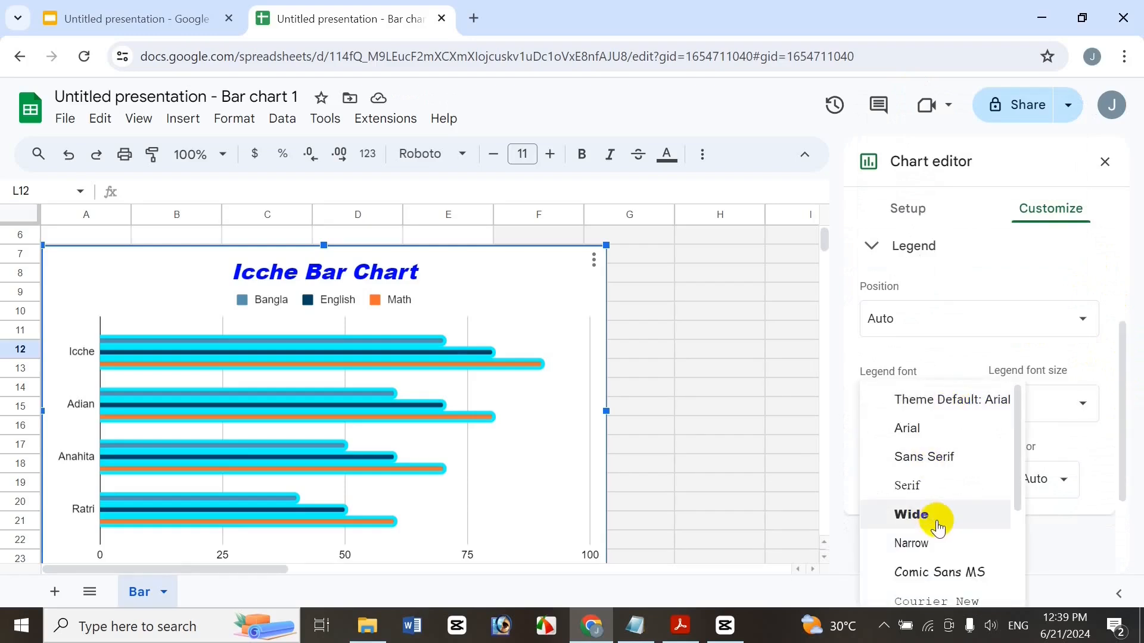
drag(1018, 452, 1032, 571)
click(960, 508)
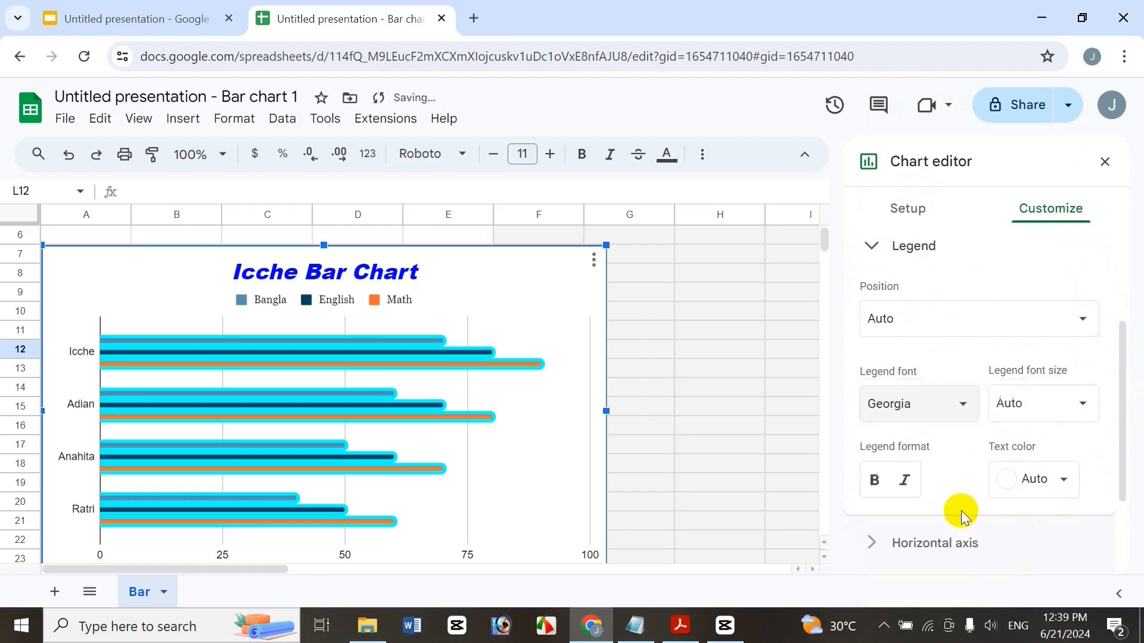
Step: Try legend font size 36, settle on 18, and make the legend text bold and italic
click(1073, 425)
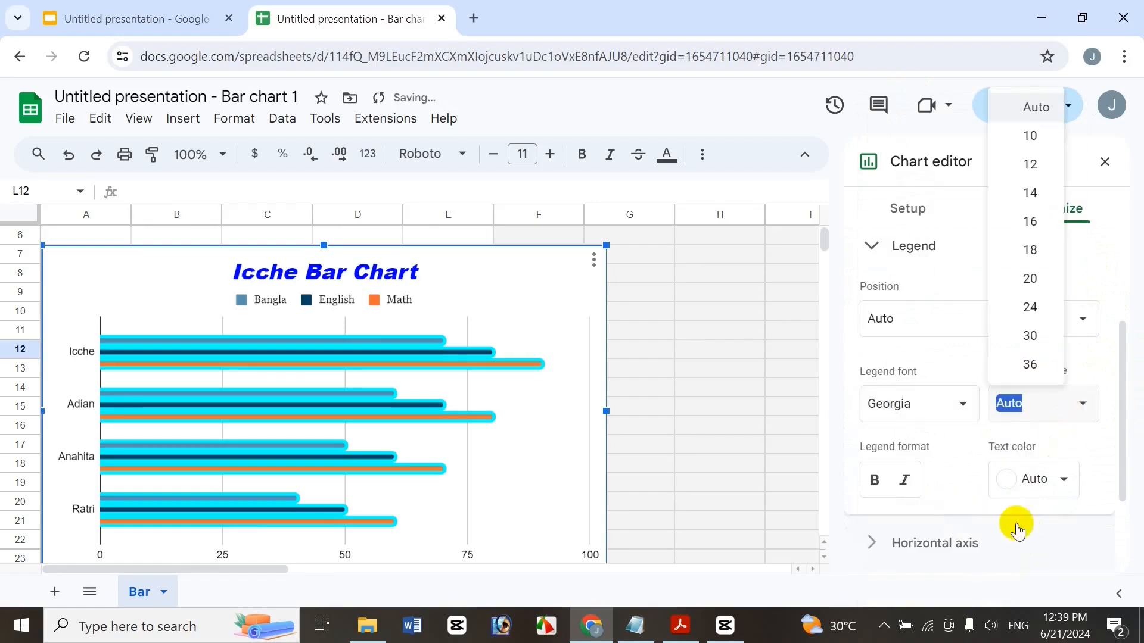
click(1058, 368)
click(1095, 406)
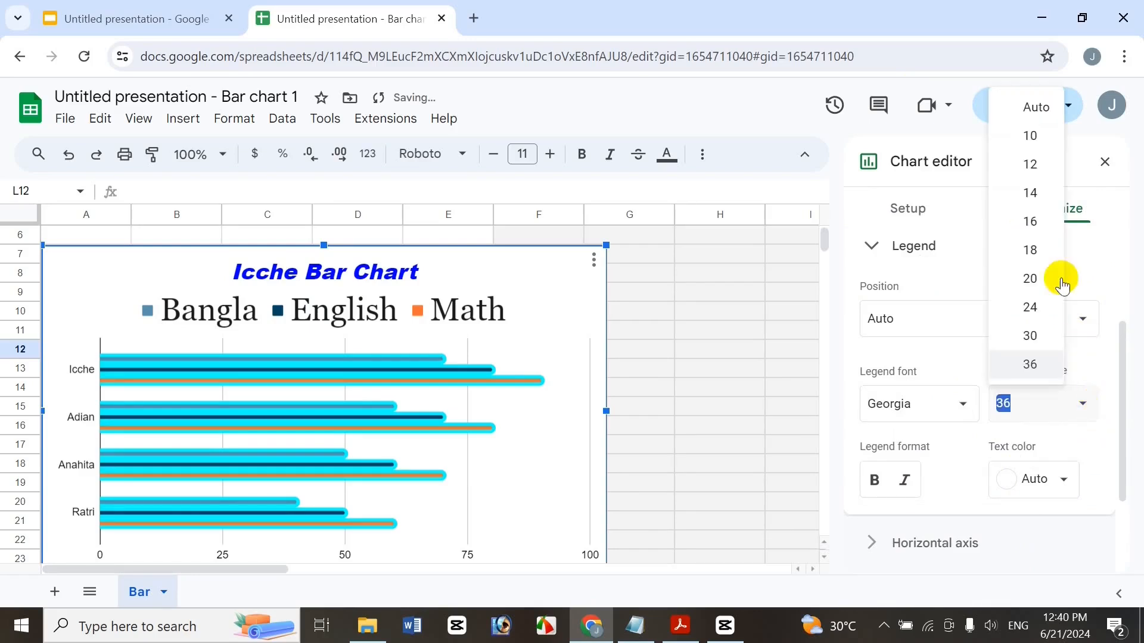
click(1056, 252)
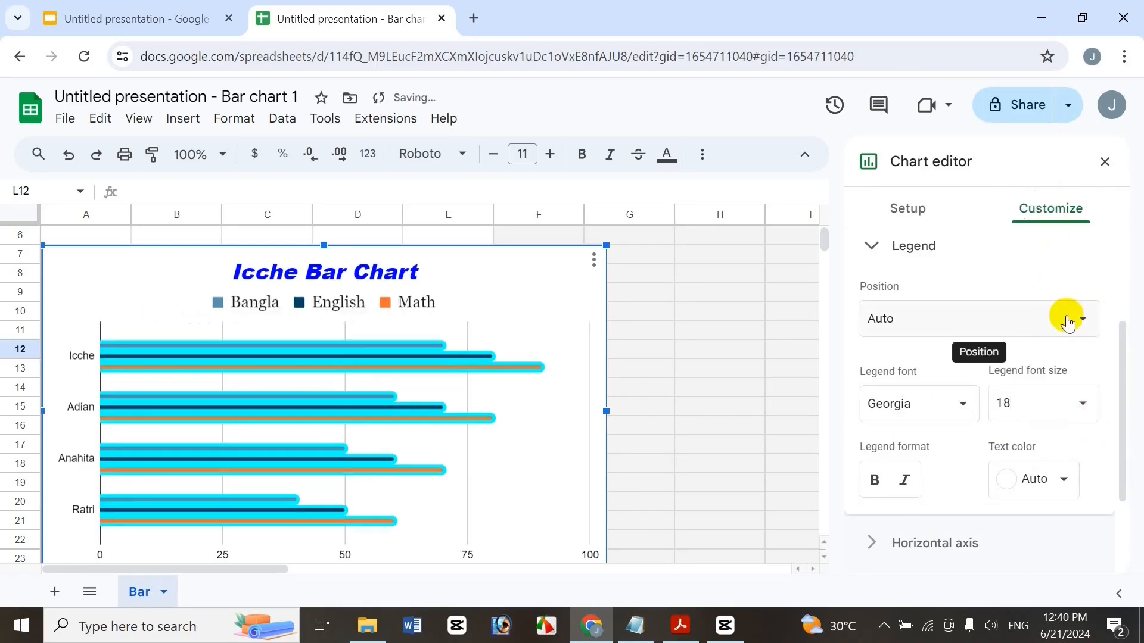
click(874, 481)
click(906, 480)
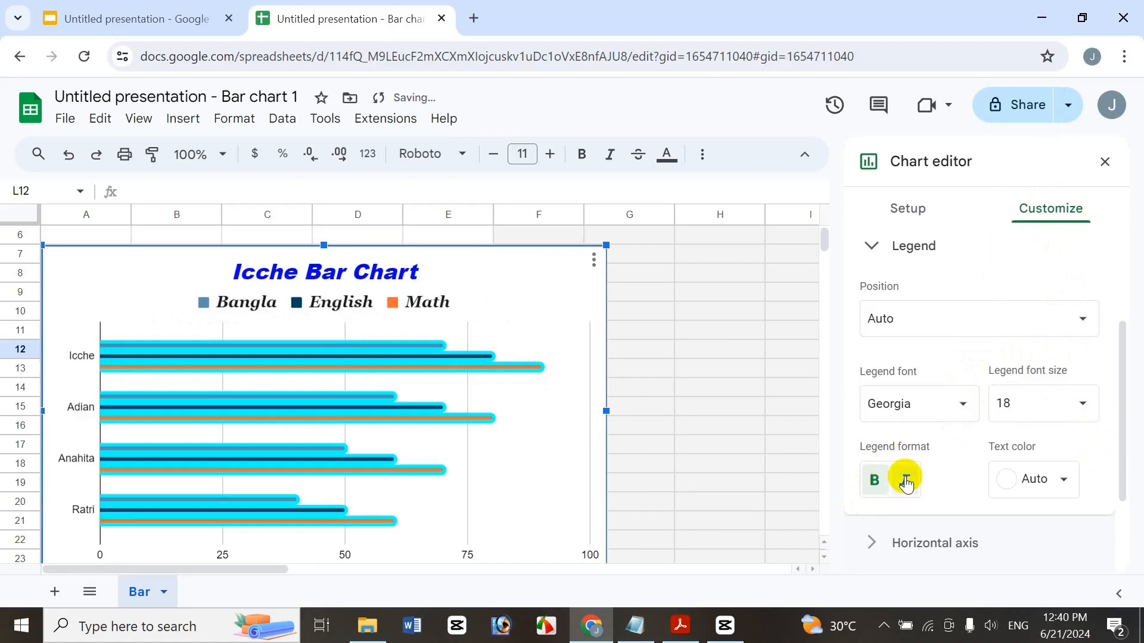
Step: Try red, yellow and magenta for the legend text color, and settle on black
click(1037, 481)
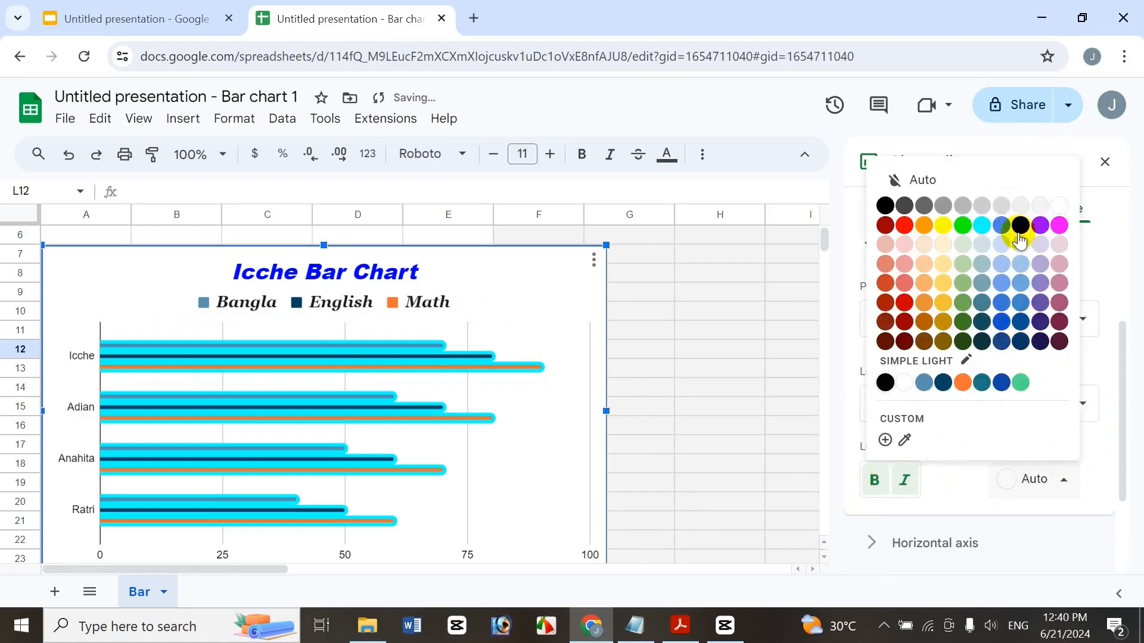
click(906, 229)
click(1007, 479)
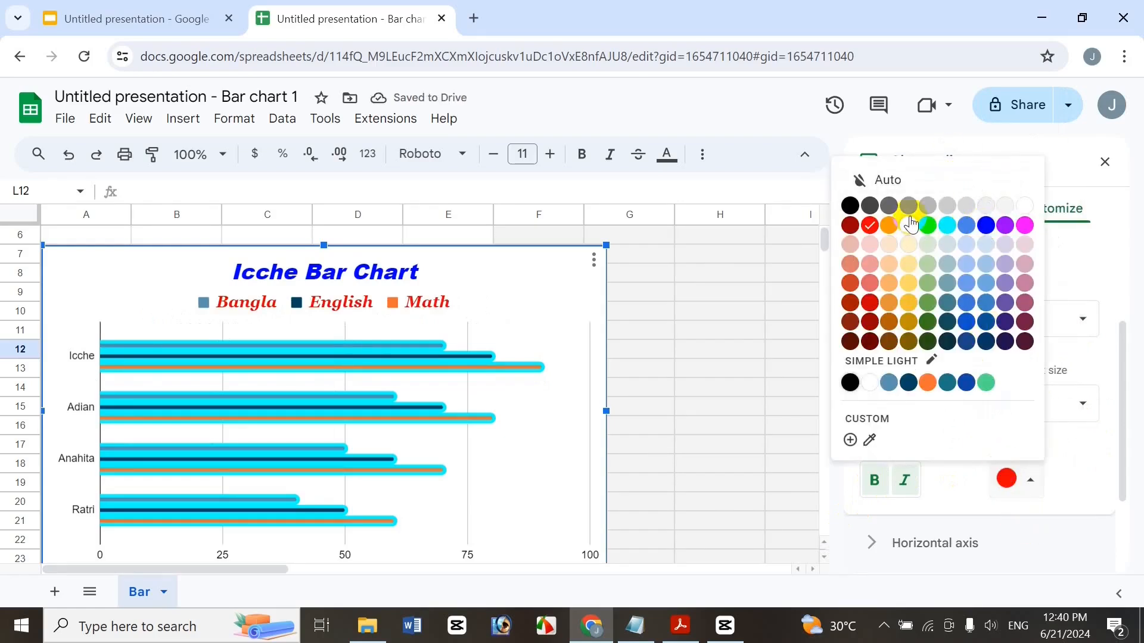
click(908, 225)
click(1032, 480)
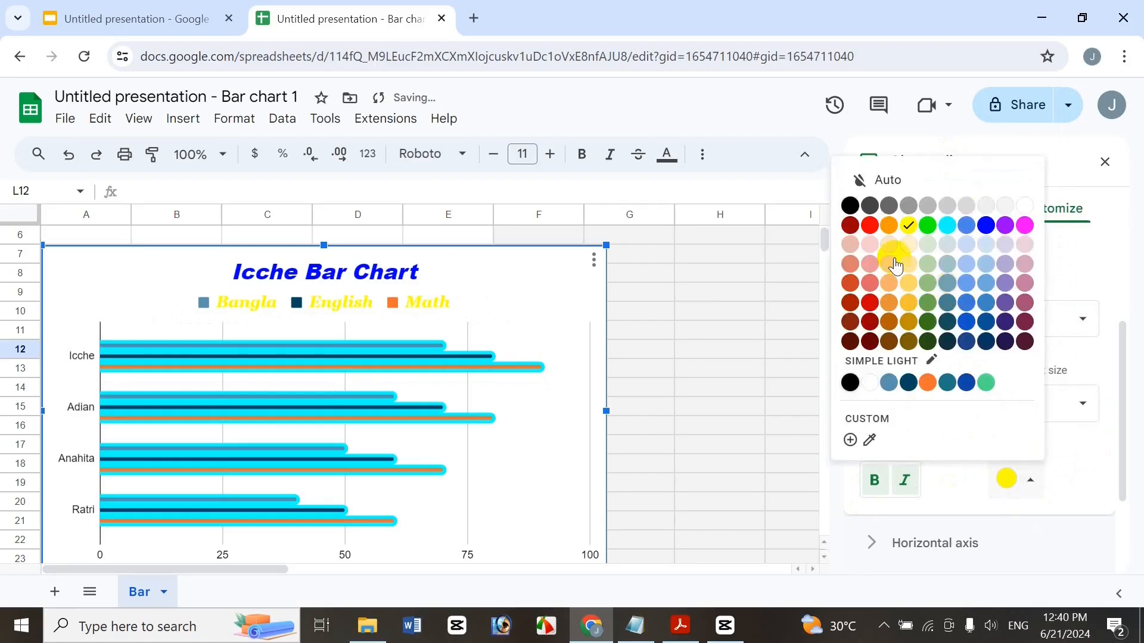
click(851, 205)
click(1019, 489)
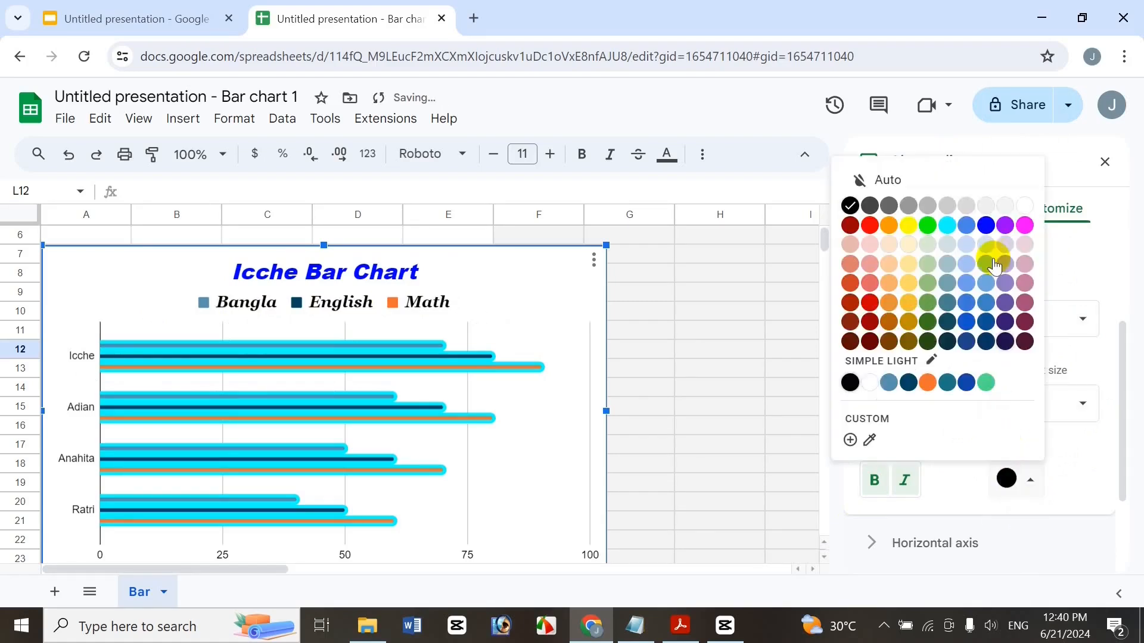
click(1024, 226)
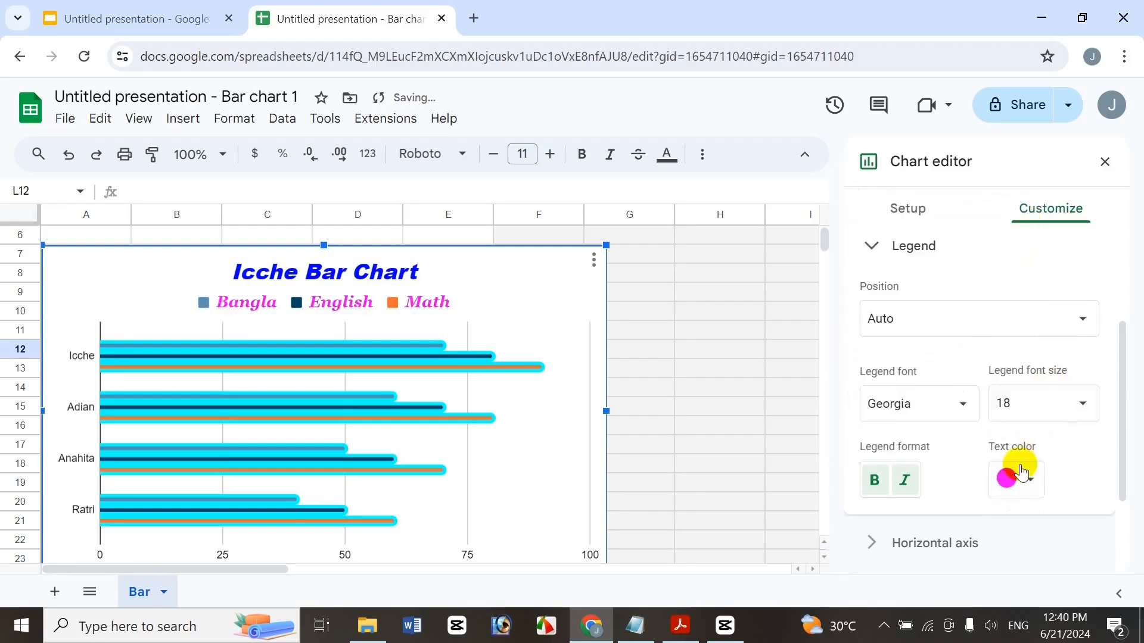
click(1035, 483)
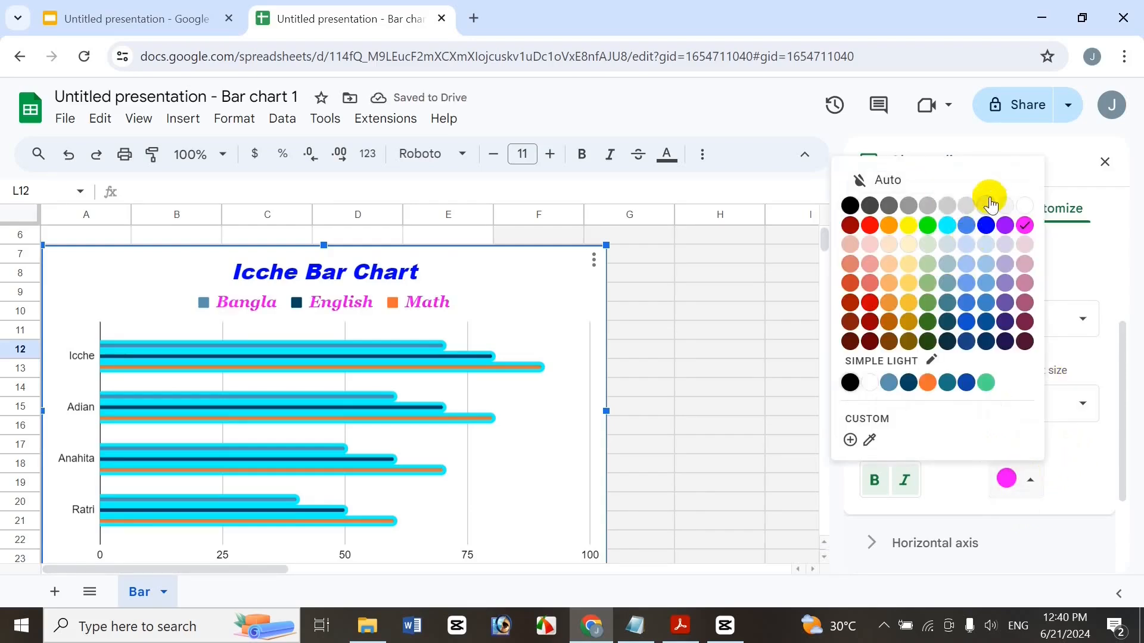
click(851, 206)
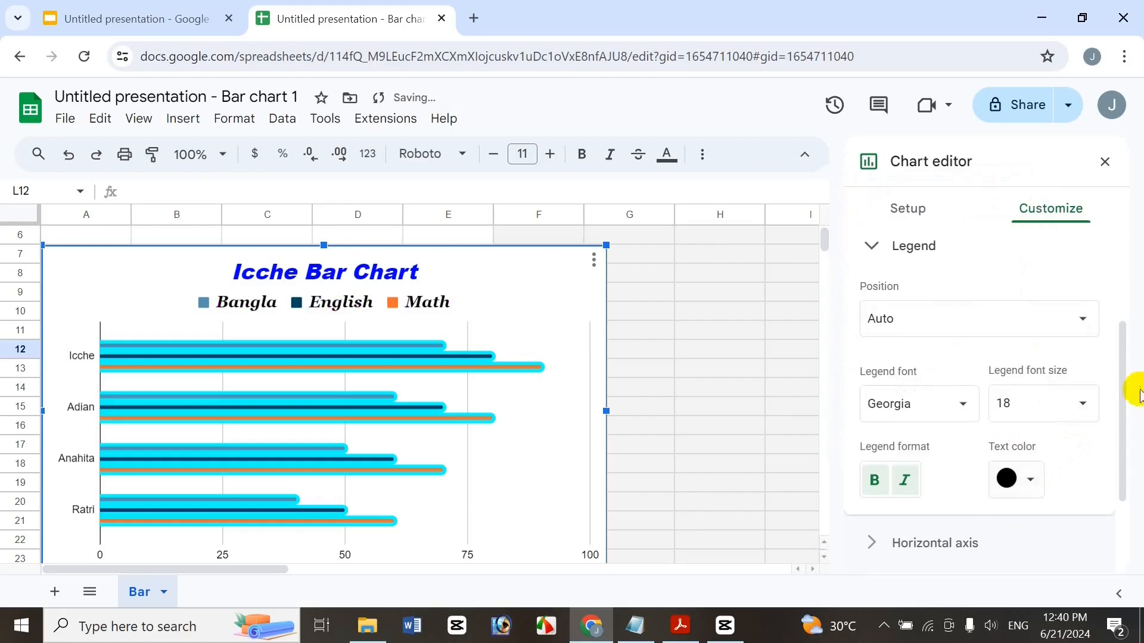
Step: Set the label font of the horizontal axis to Wide
drag(1123, 383, 1120, 474)
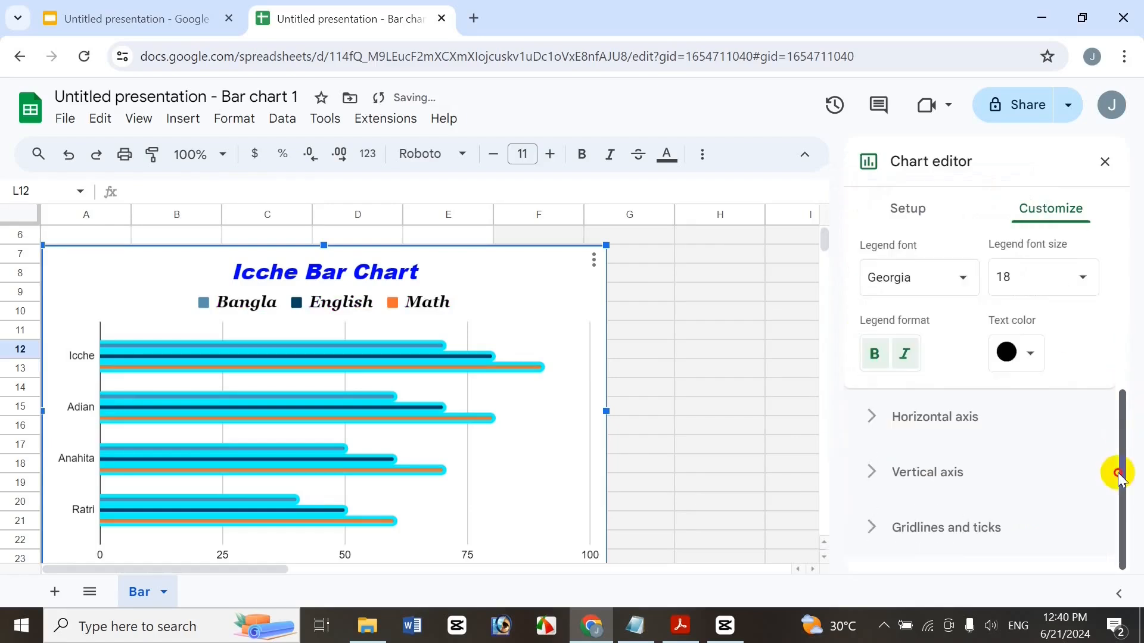
click(1023, 419)
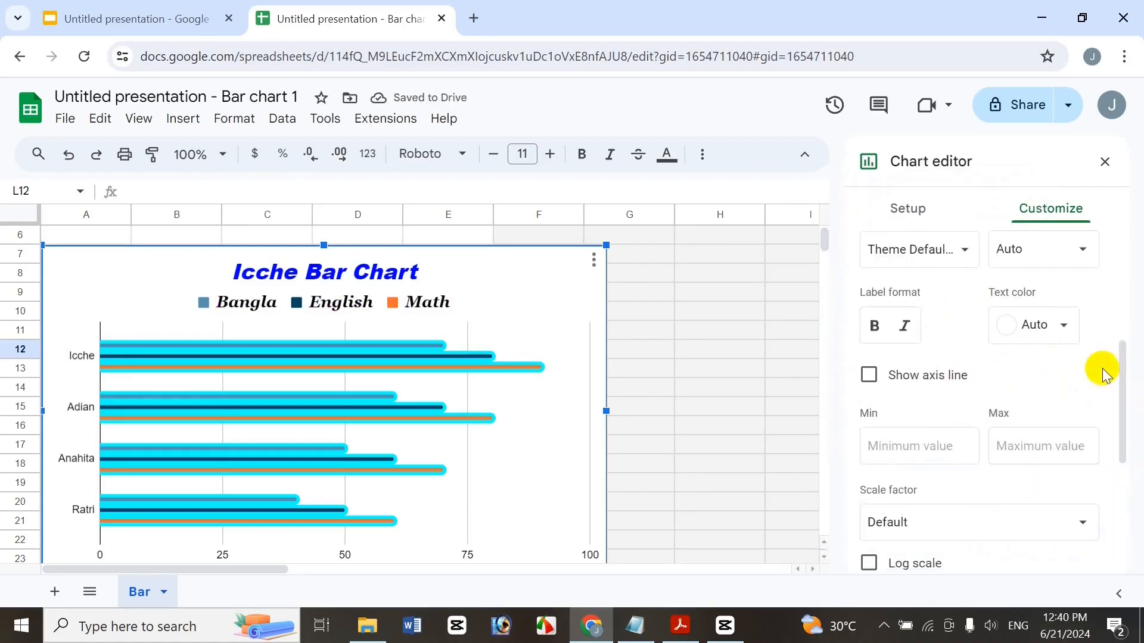
drag(1128, 401, 994, 366)
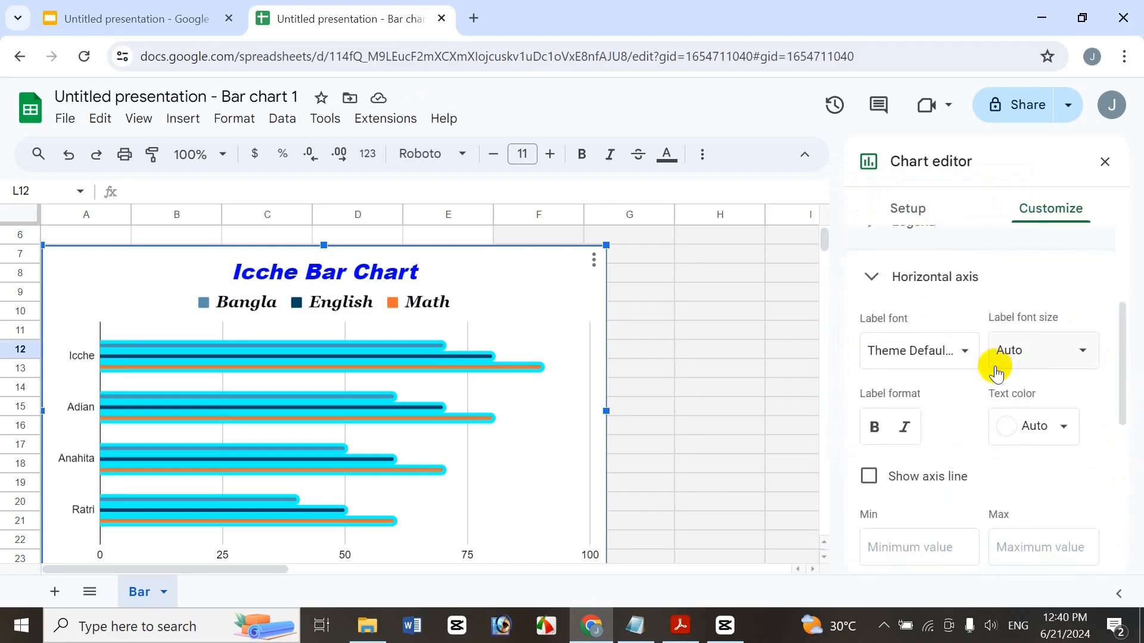
click(954, 358)
click(938, 463)
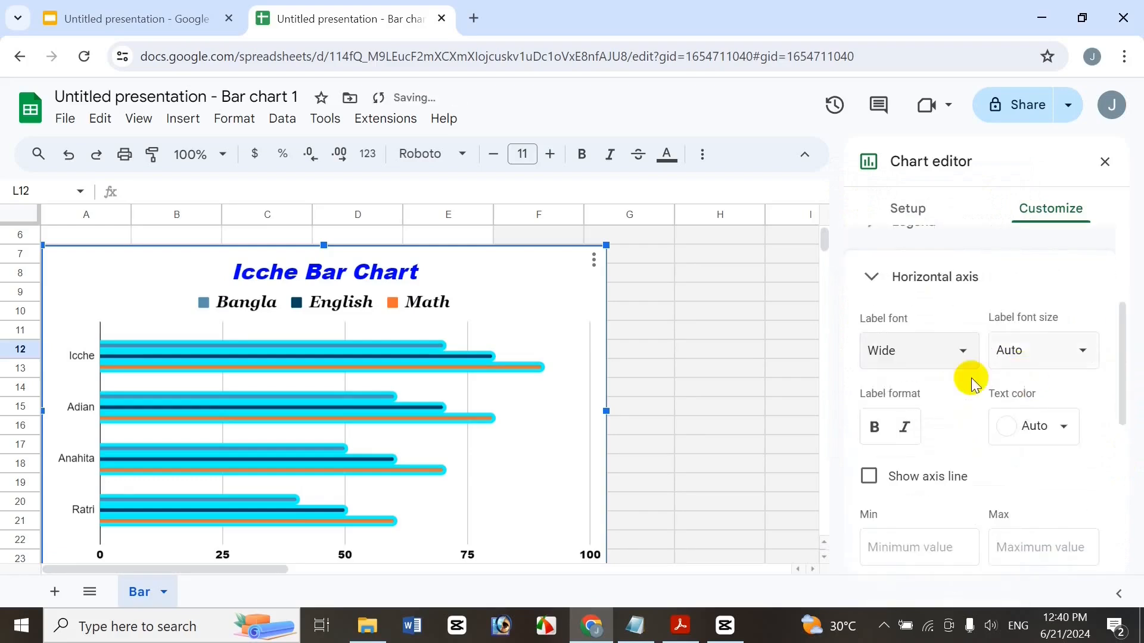
Step: Set the horizontal axis labels to font size 14, bold, in dark blue
click(1011, 357)
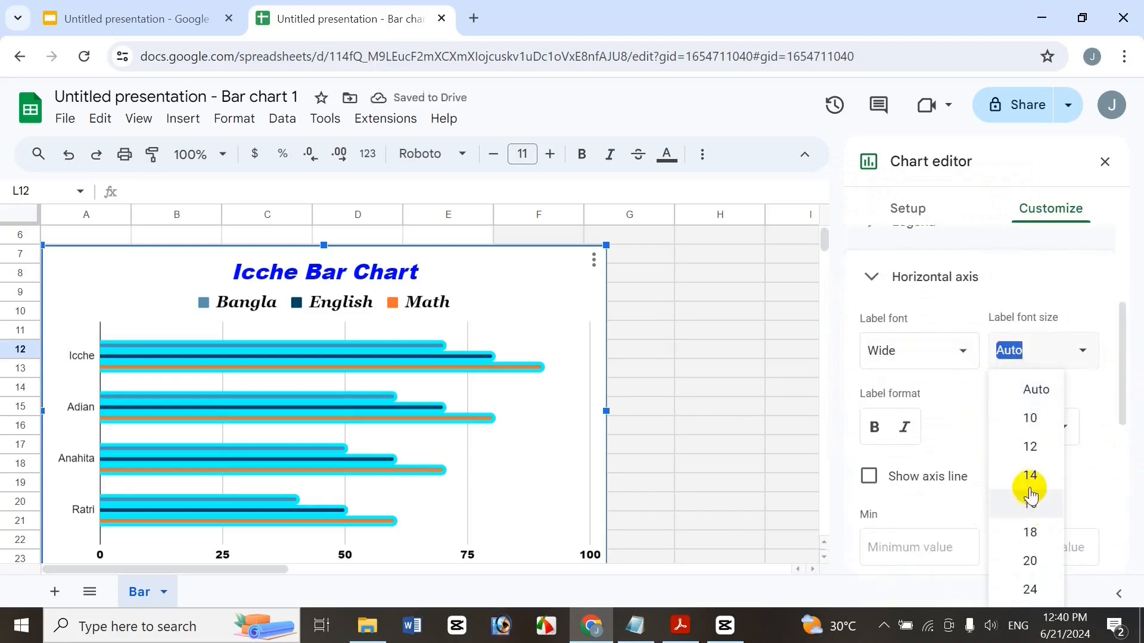
click(1037, 473)
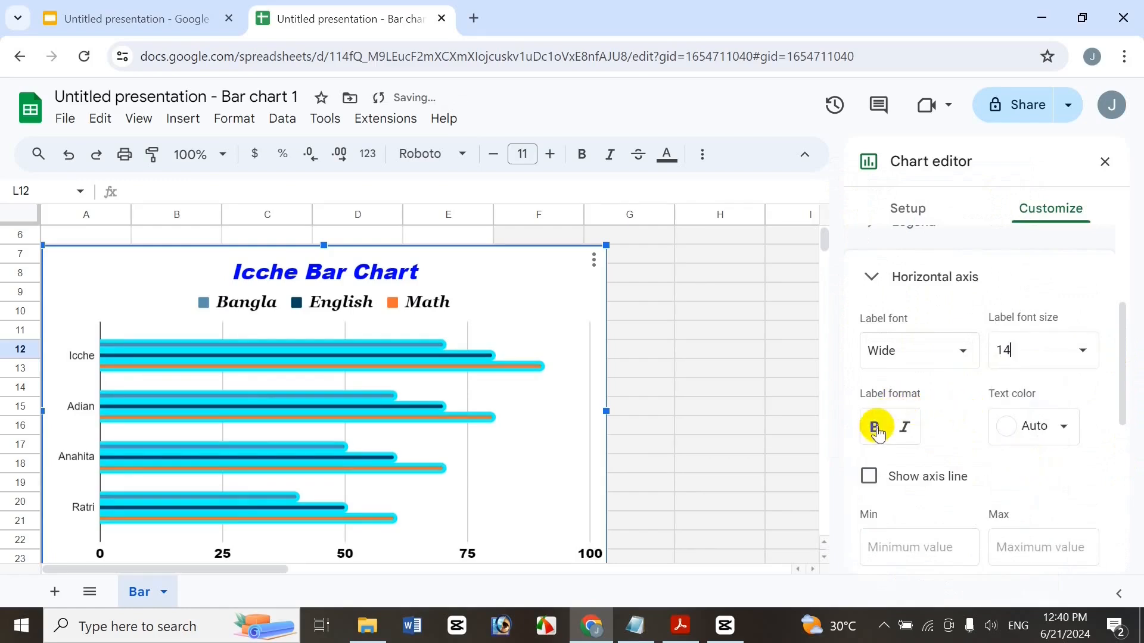
click(1015, 441)
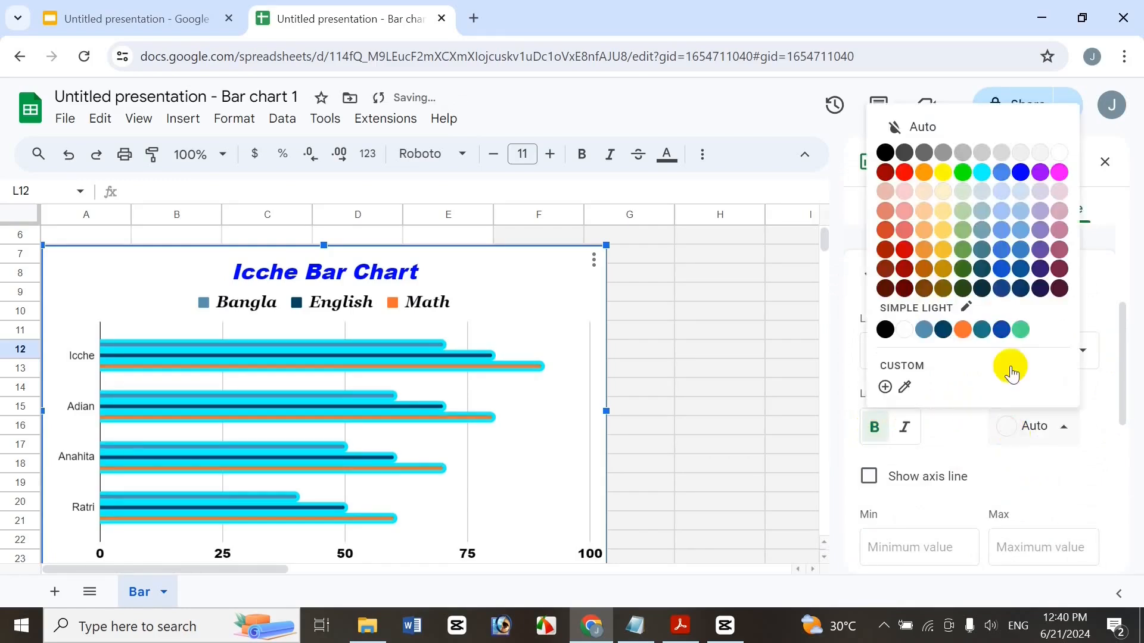
click(1000, 273)
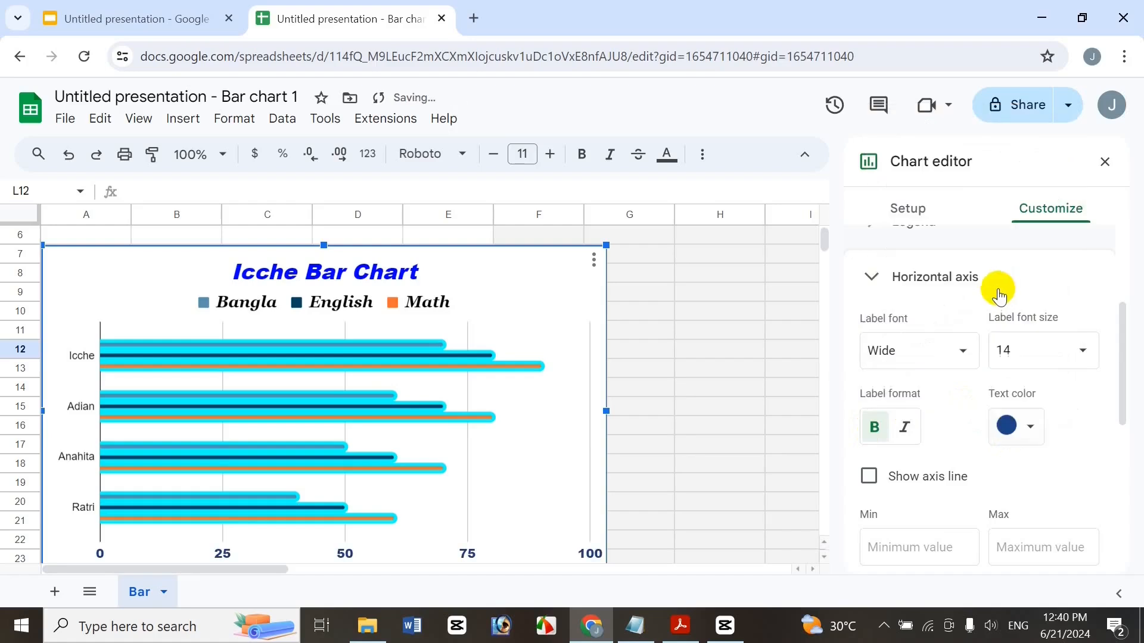
Step: Try scale factors 1,000,000,000,000 and 0.01 for the horizontal axis, and toggle its log scale on and off
drag(1118, 366, 1123, 443)
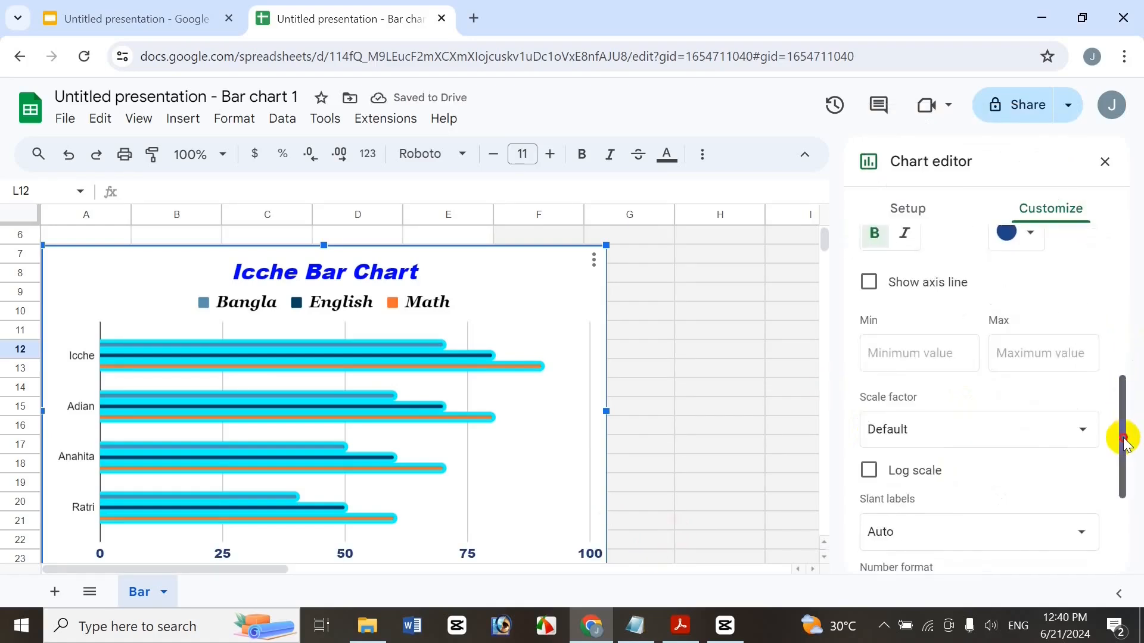
click(1073, 432)
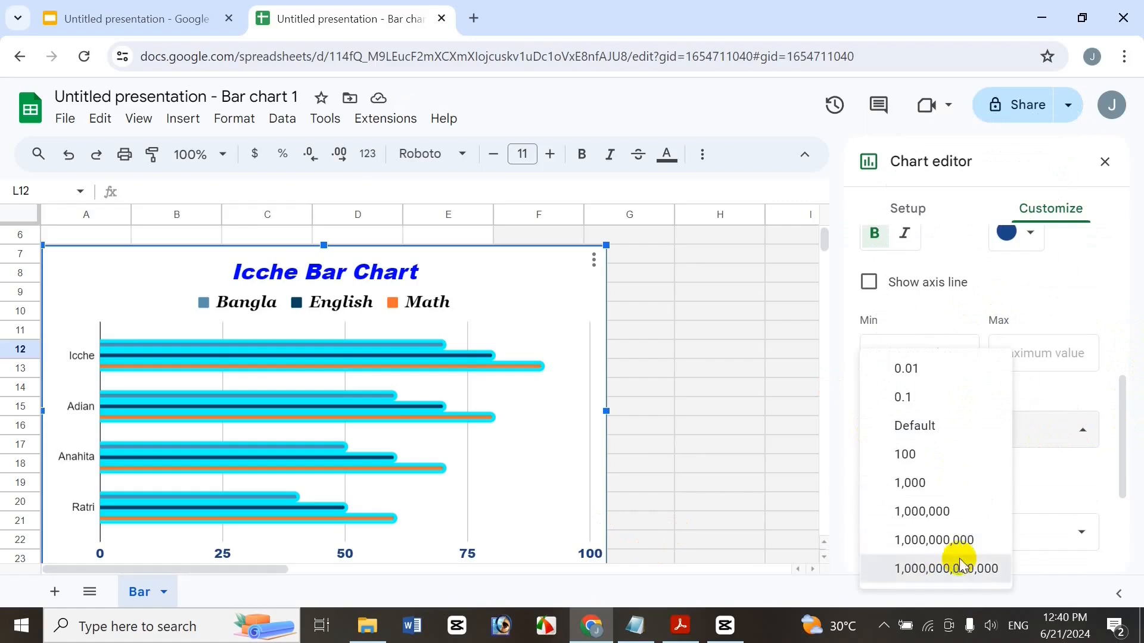
click(958, 566)
click(1031, 421)
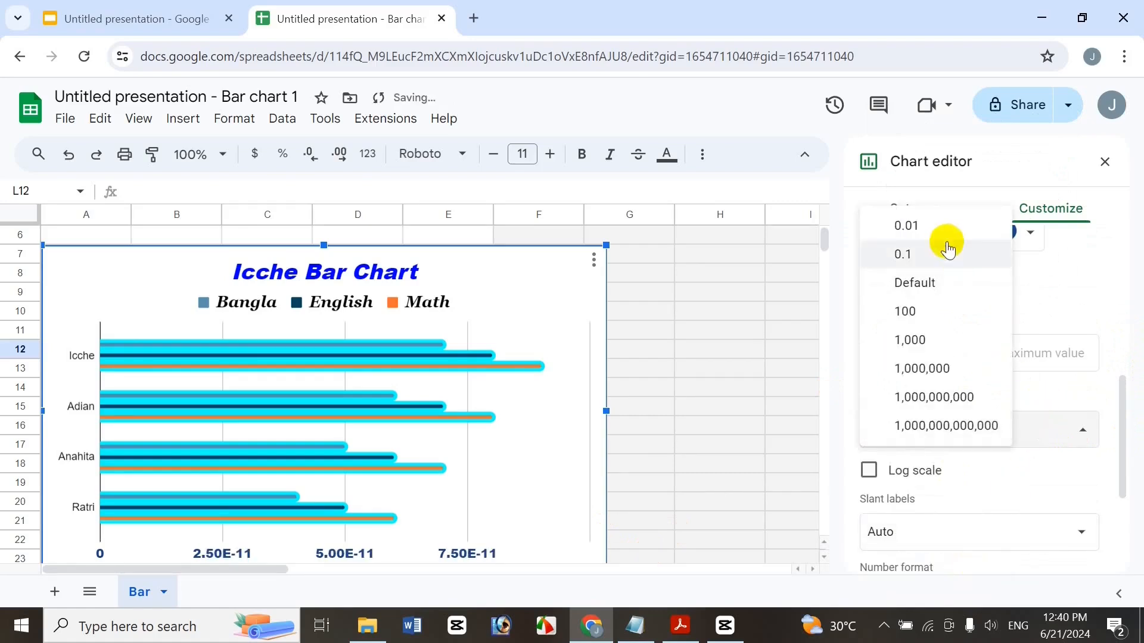
click(945, 227)
click(960, 435)
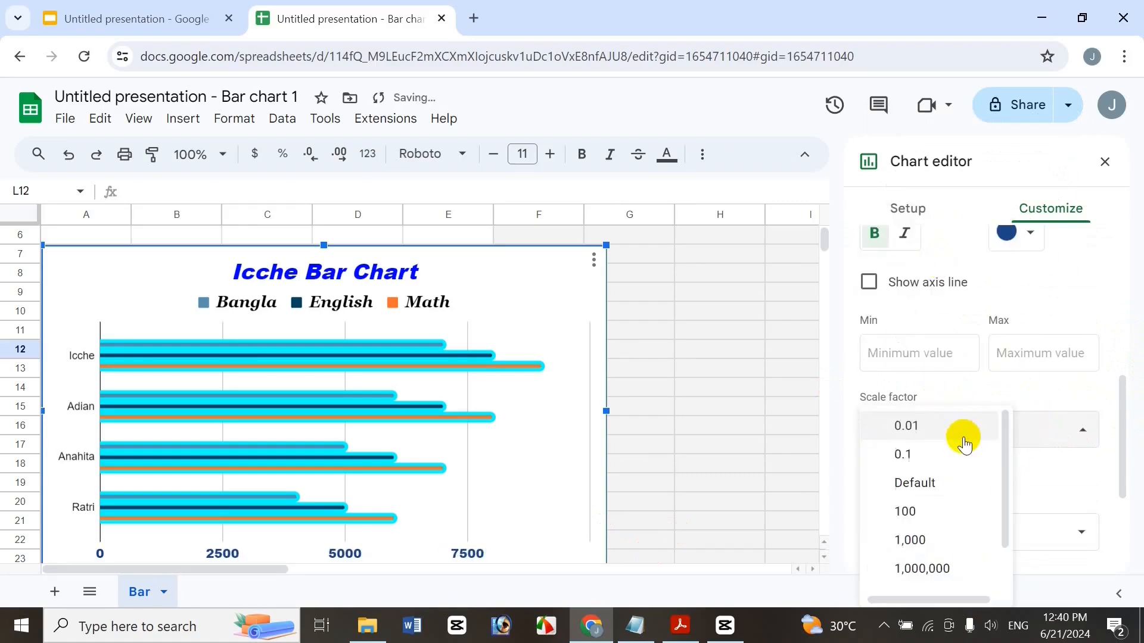
click(1089, 472)
click(915, 470)
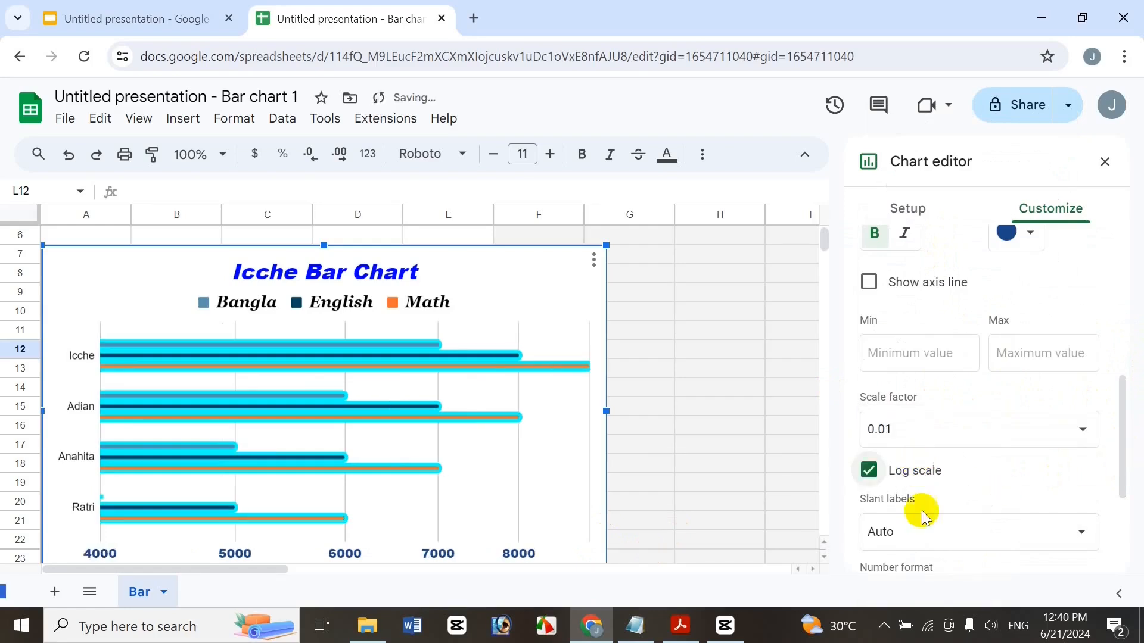
click(930, 473)
Step: Try scale factor 0.1 for the horizontal axis, and return it to Default
click(931, 448)
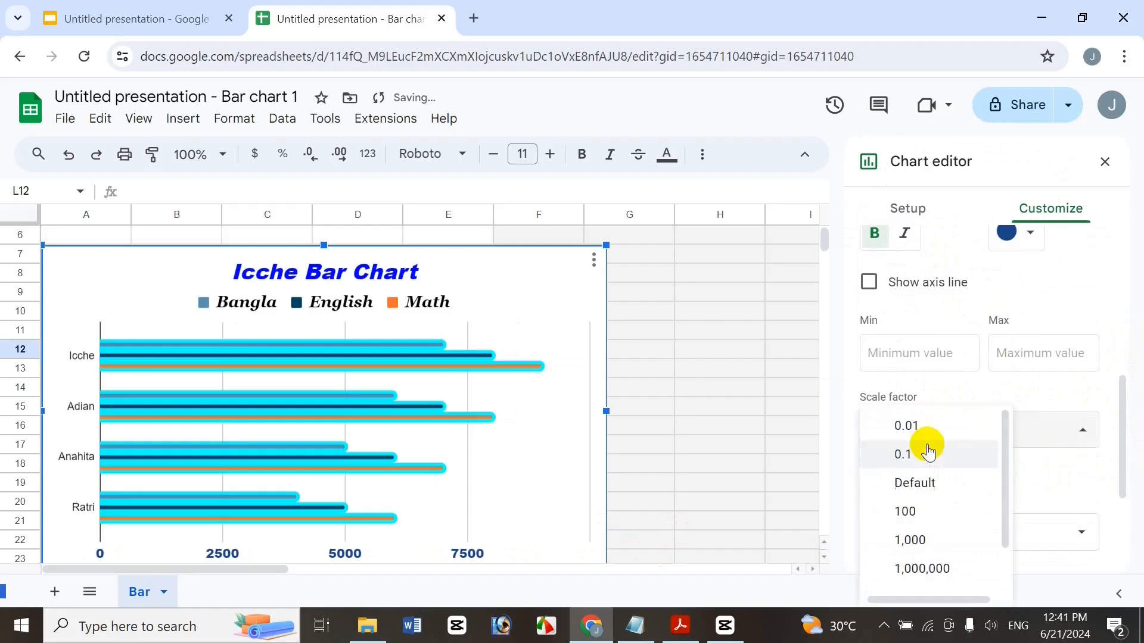
click(945, 460)
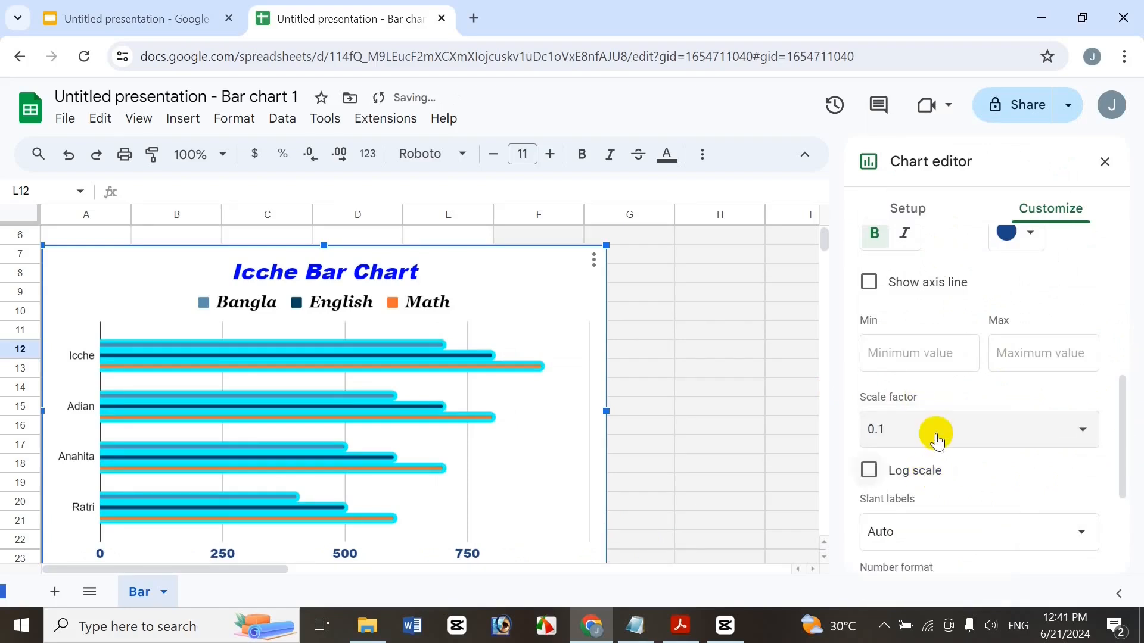
click(934, 433)
click(938, 457)
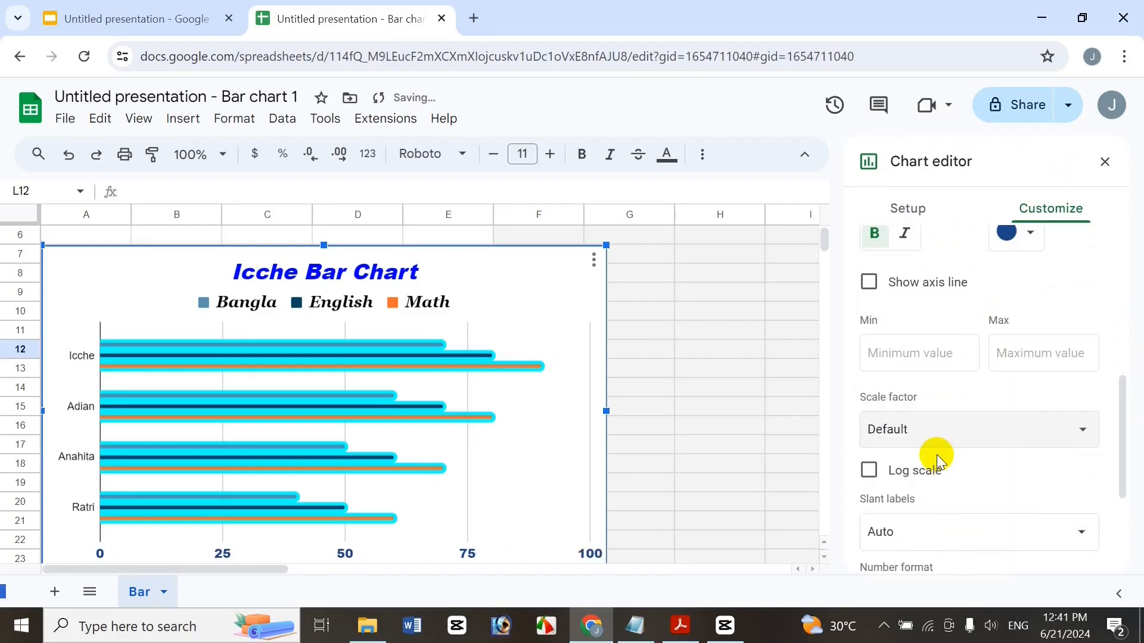
Step: Slant the horizontal axis labels by 30° and look through the axis number formats, keeping From source data
drag(1127, 426, 1128, 459)
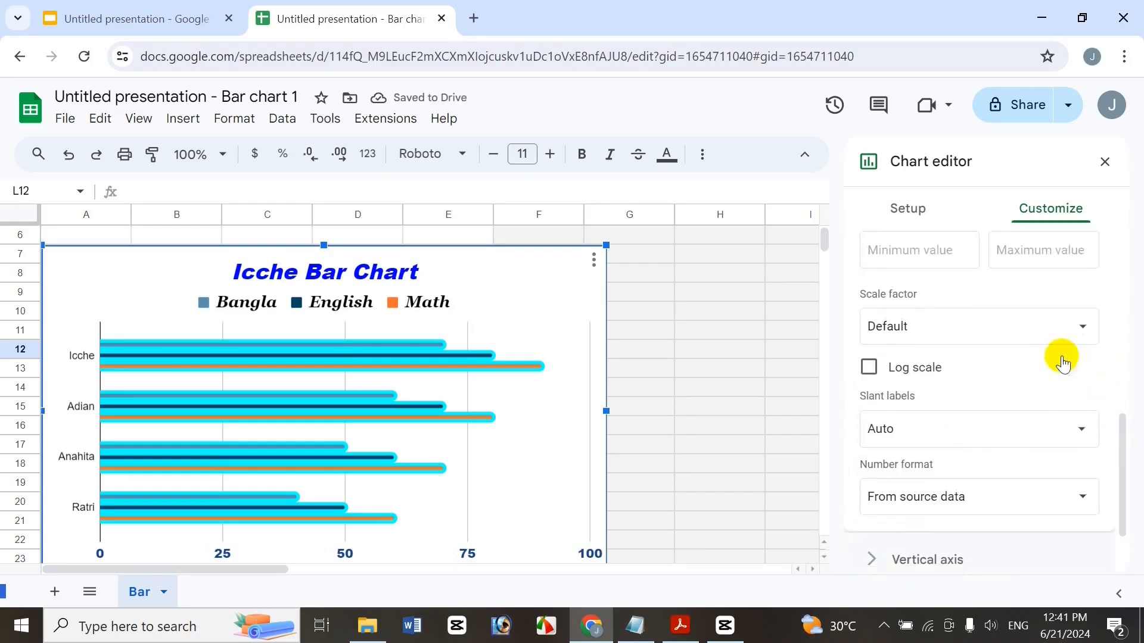
click(964, 423)
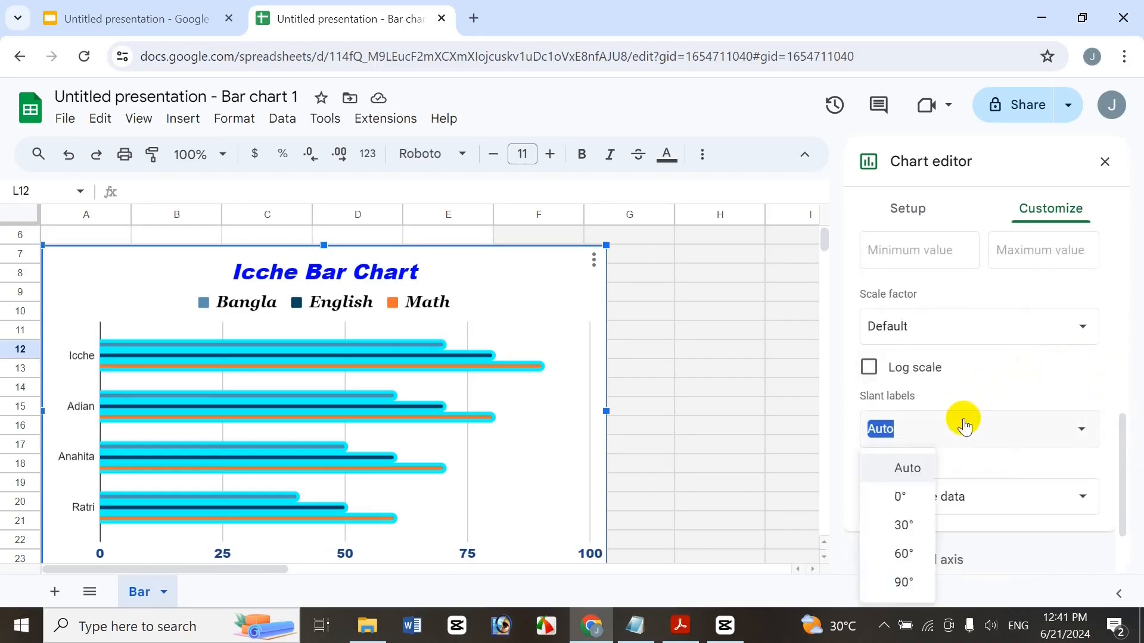
click(904, 531)
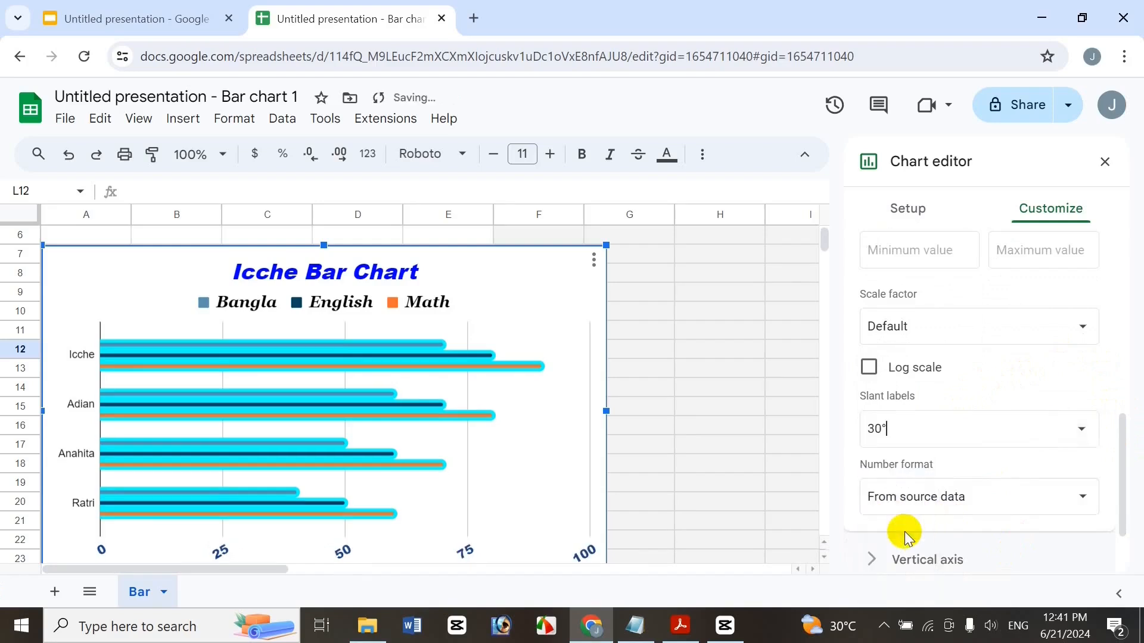
click(899, 485)
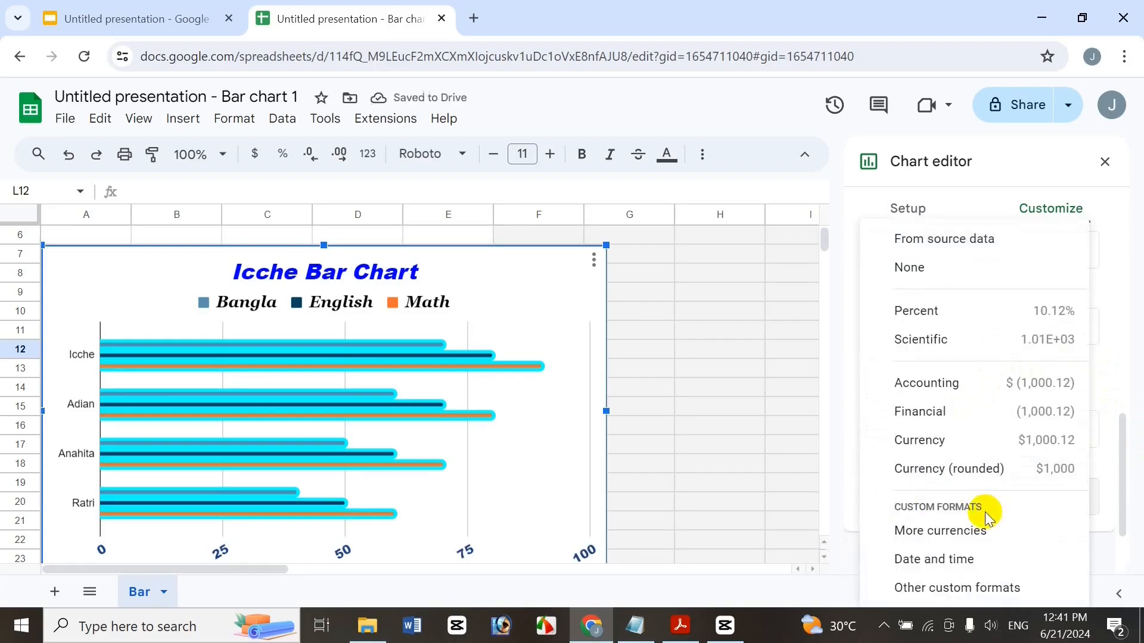
click(1115, 349)
Step: Set the vertical axis labels to the Narrow font at size 14
scroll(1114, 500, down, 3)
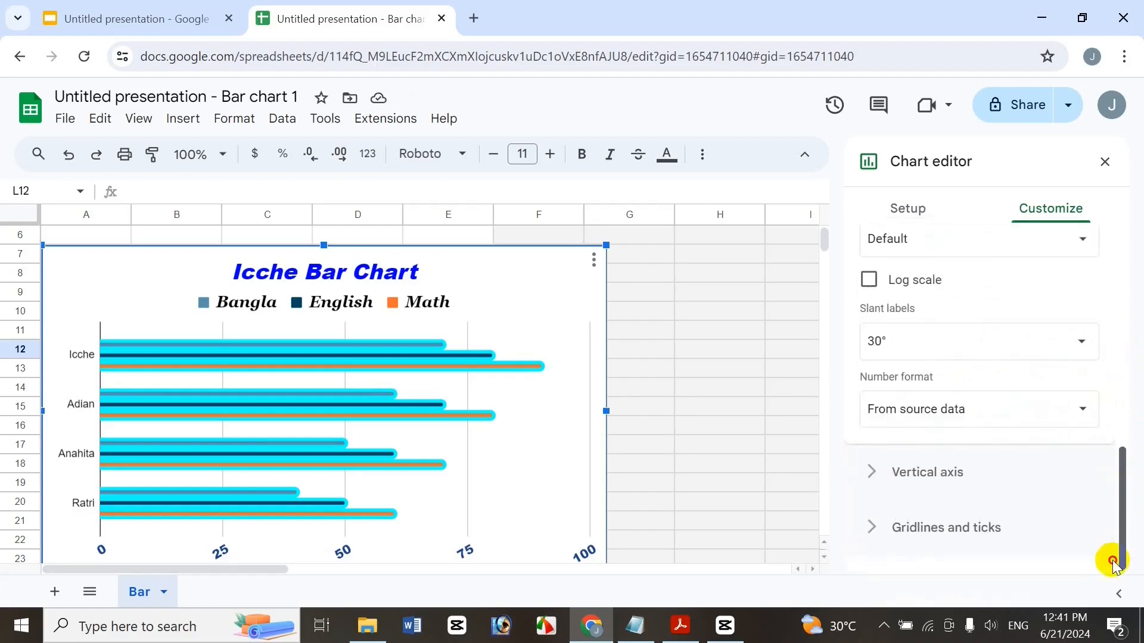
click(948, 476)
click(882, 345)
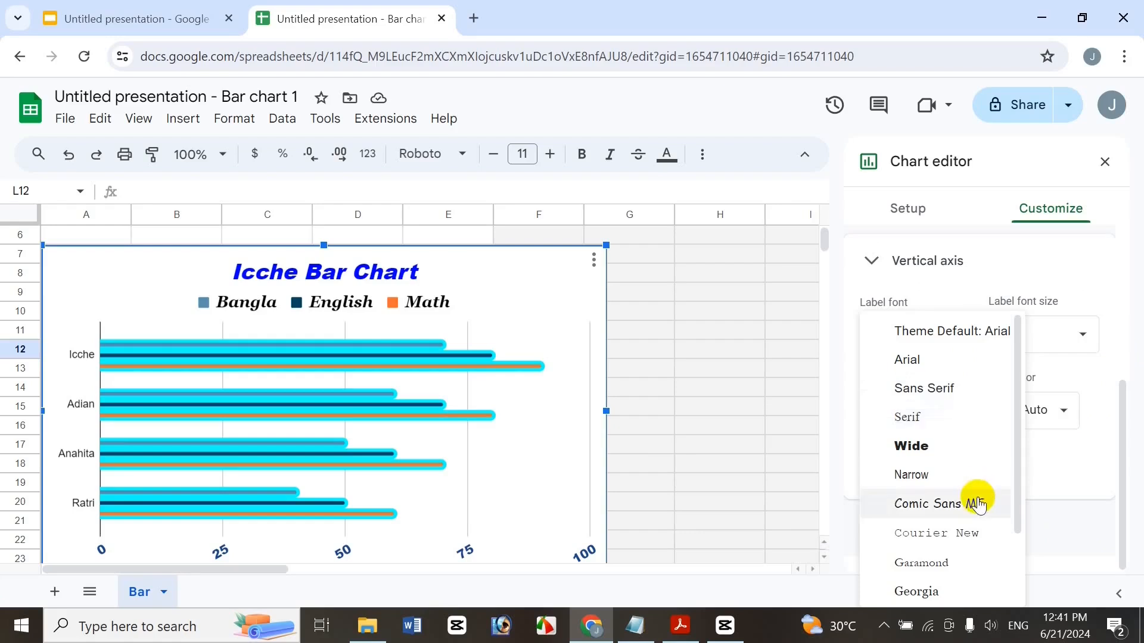
click(945, 475)
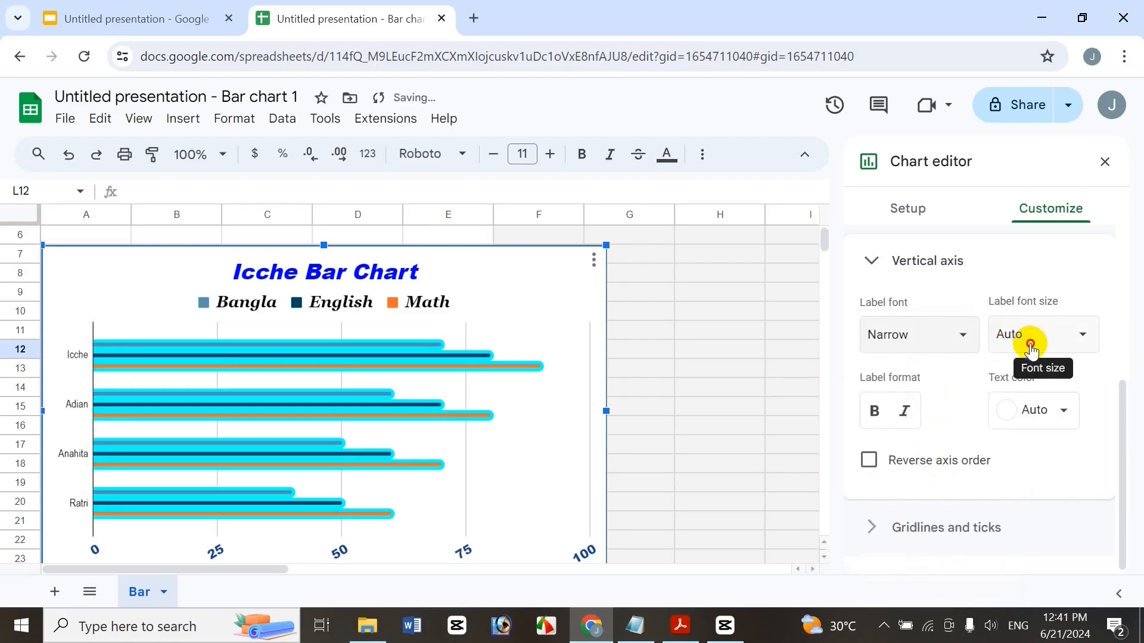
click(1031, 350)
click(1037, 475)
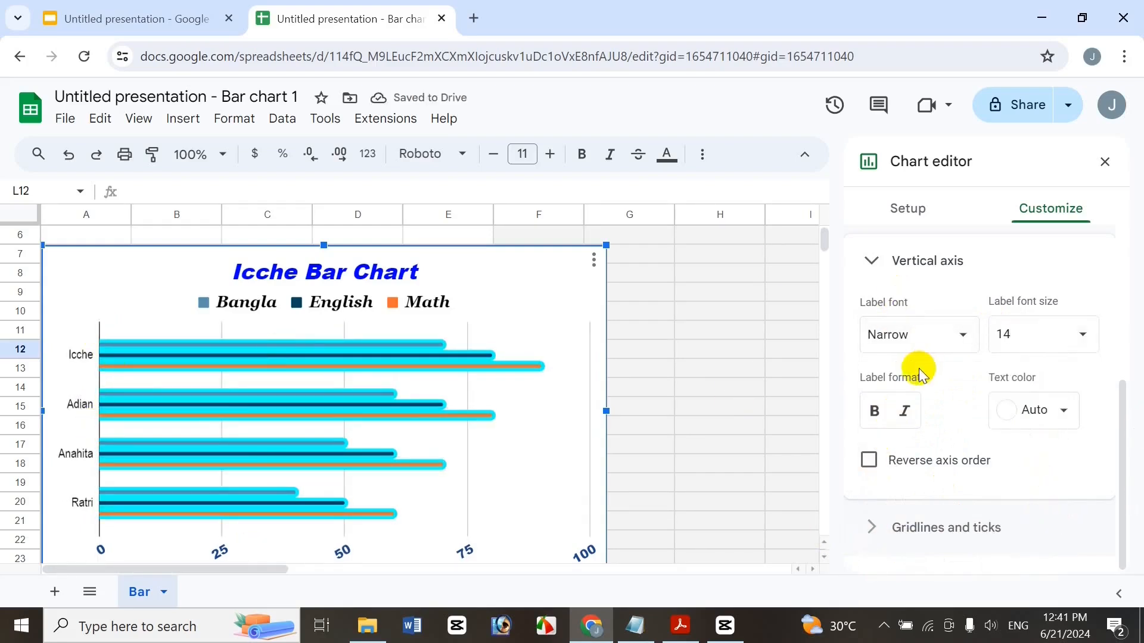
Step: Make the vertical axis labels bold and italic, and color them dark teal
click(874, 410)
click(905, 410)
click(1047, 409)
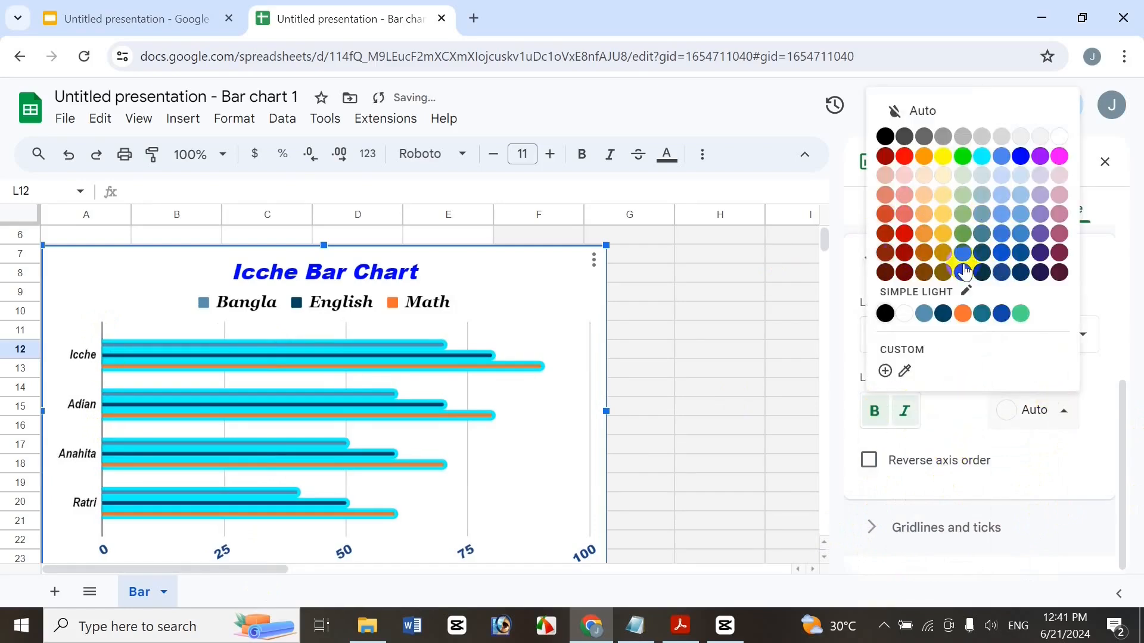
click(989, 235)
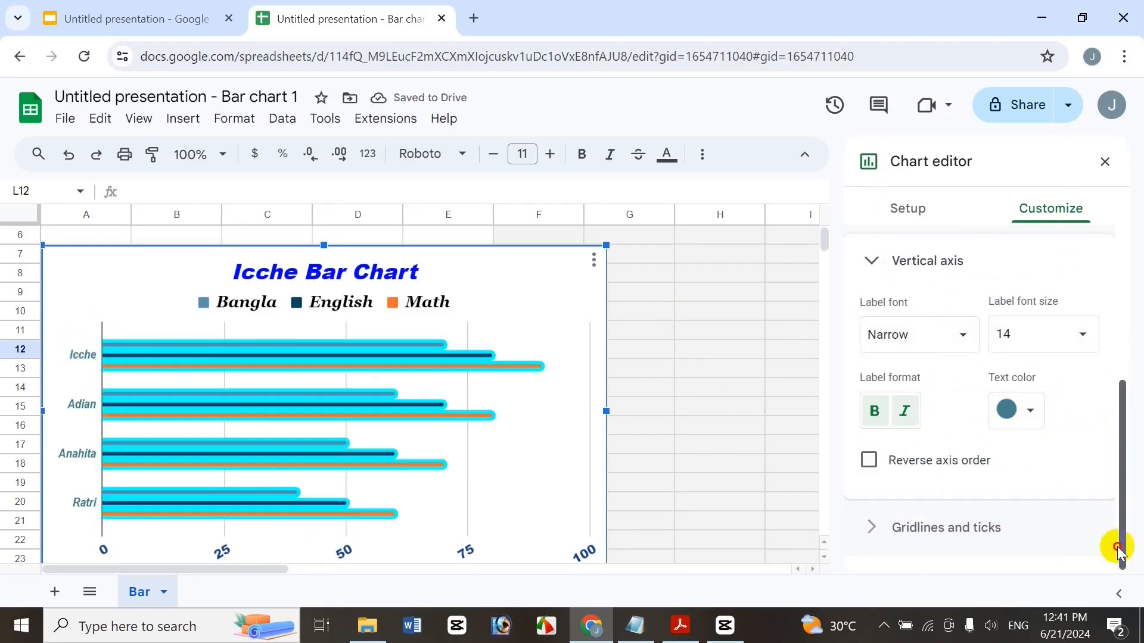
Step: Set the major spacing type of the horizontal axis gridlines and ticks to Count
click(1052, 528)
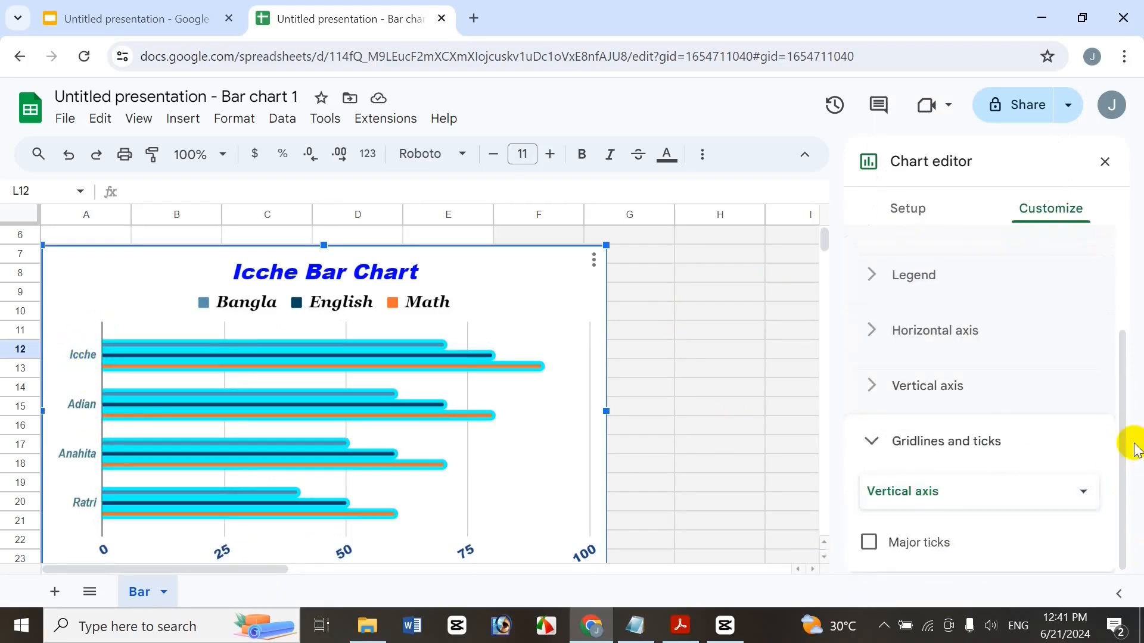
click(1058, 492)
click(978, 463)
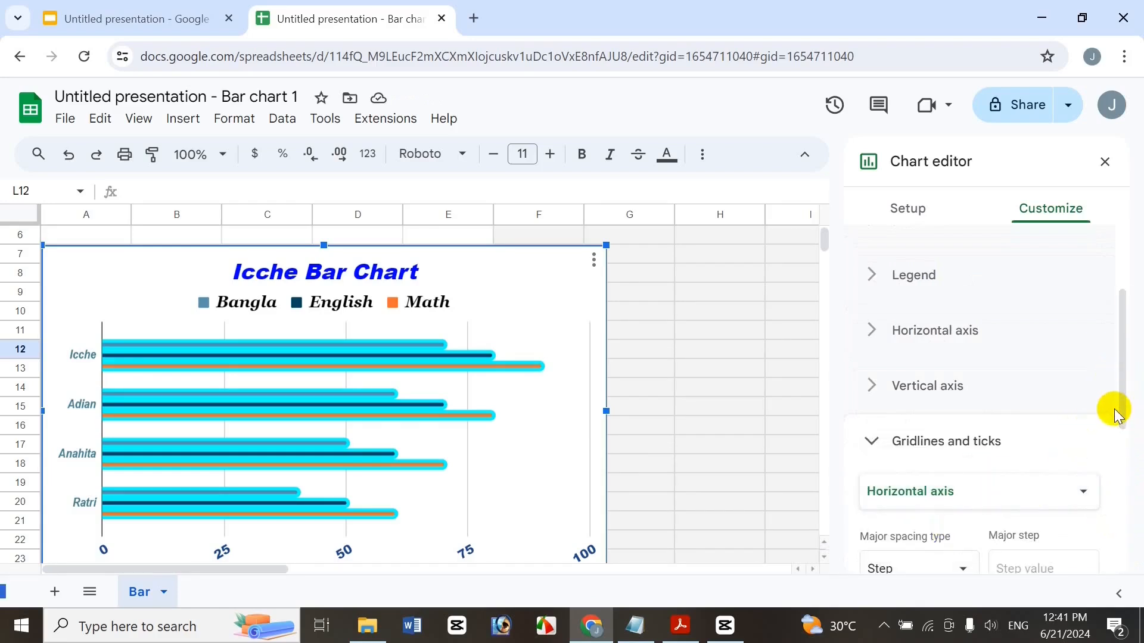
scroll(1103, 540, down, 6)
scroll(1093, 512, up, 2)
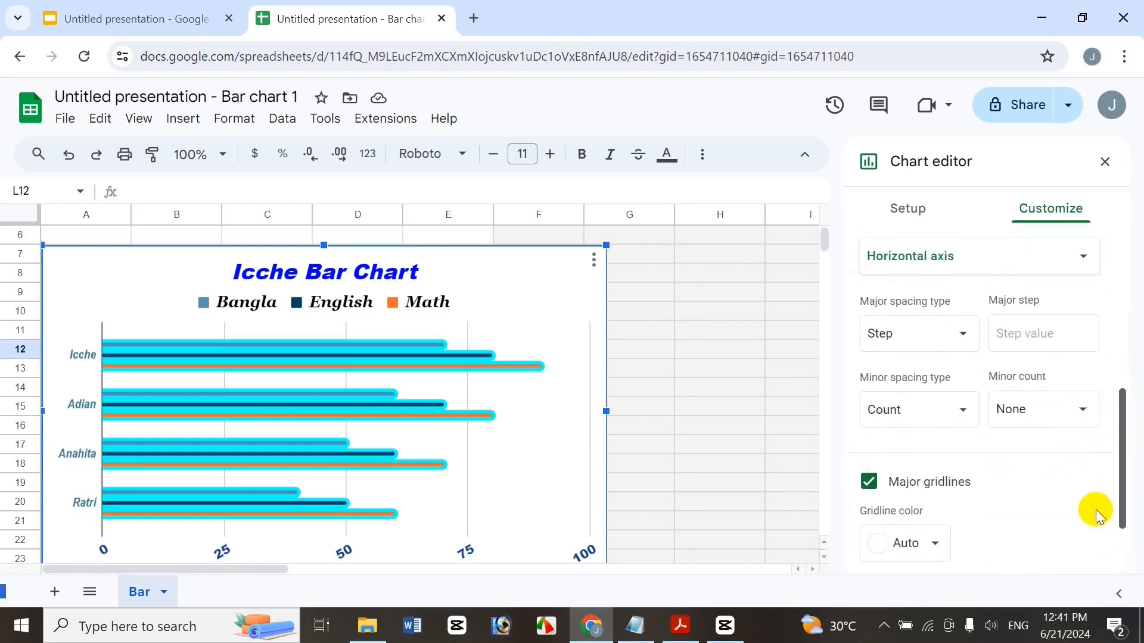
click(938, 334)
click(941, 358)
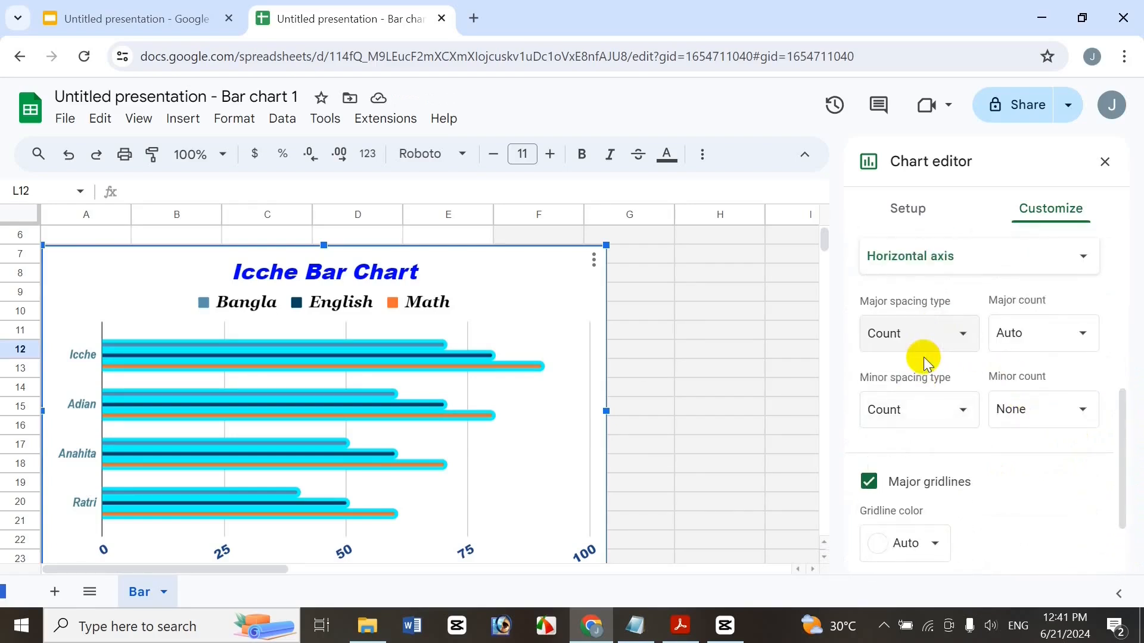
Step: Try a major count of 3 for the horizontal axis, return it to Auto, and look through the minor spacing options
click(1032, 332)
click(1046, 482)
click(942, 417)
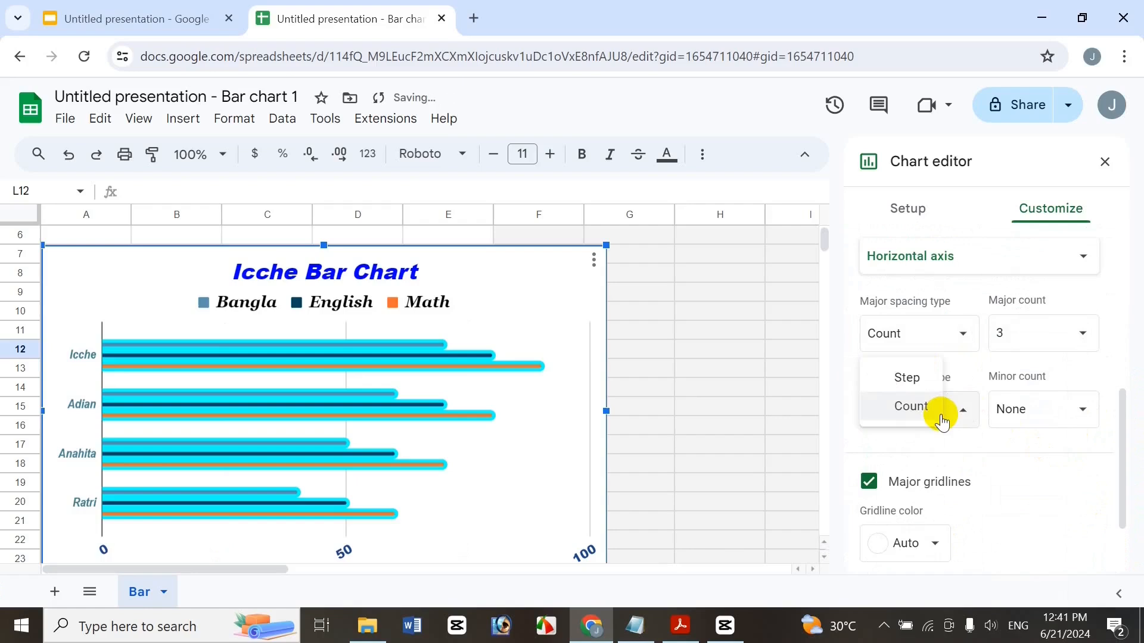
click(1021, 333)
click(1034, 371)
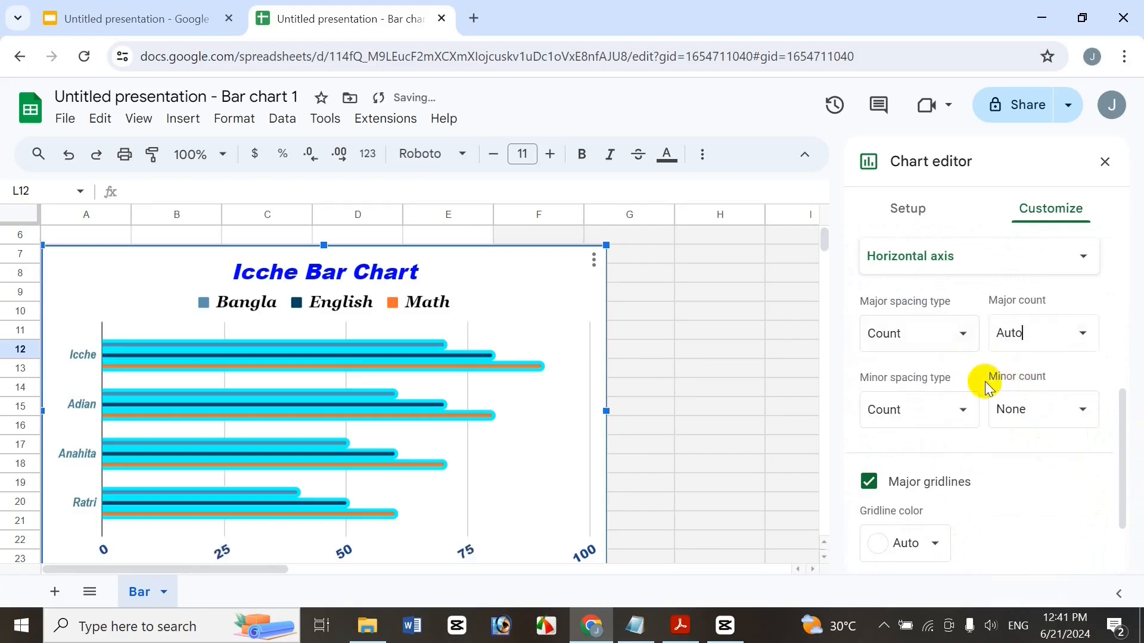
click(920, 416)
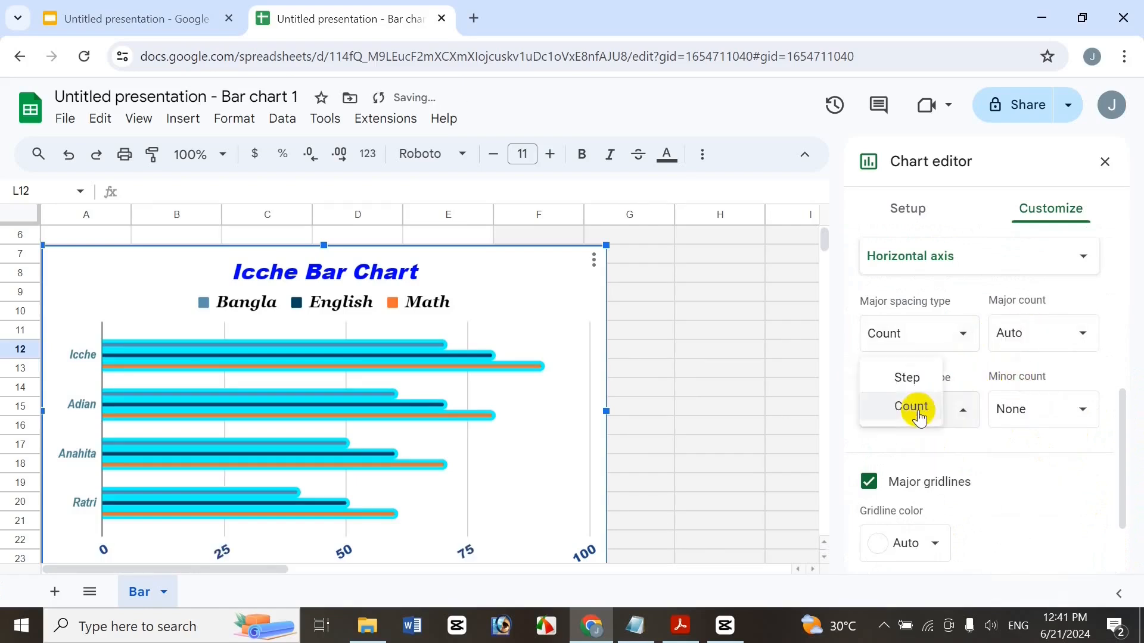
click(1064, 411)
click(1114, 413)
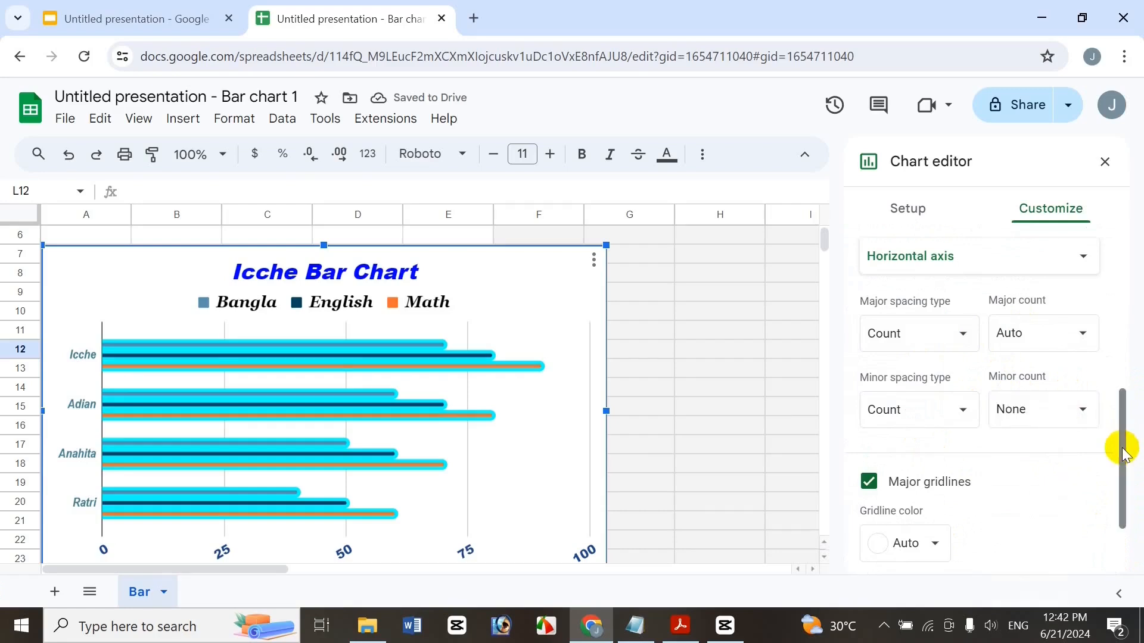
Step: Try blue for the horizontal axis's major gridlines, and settle on dark yellow
drag(1122, 450, 1121, 457)
click(919, 519)
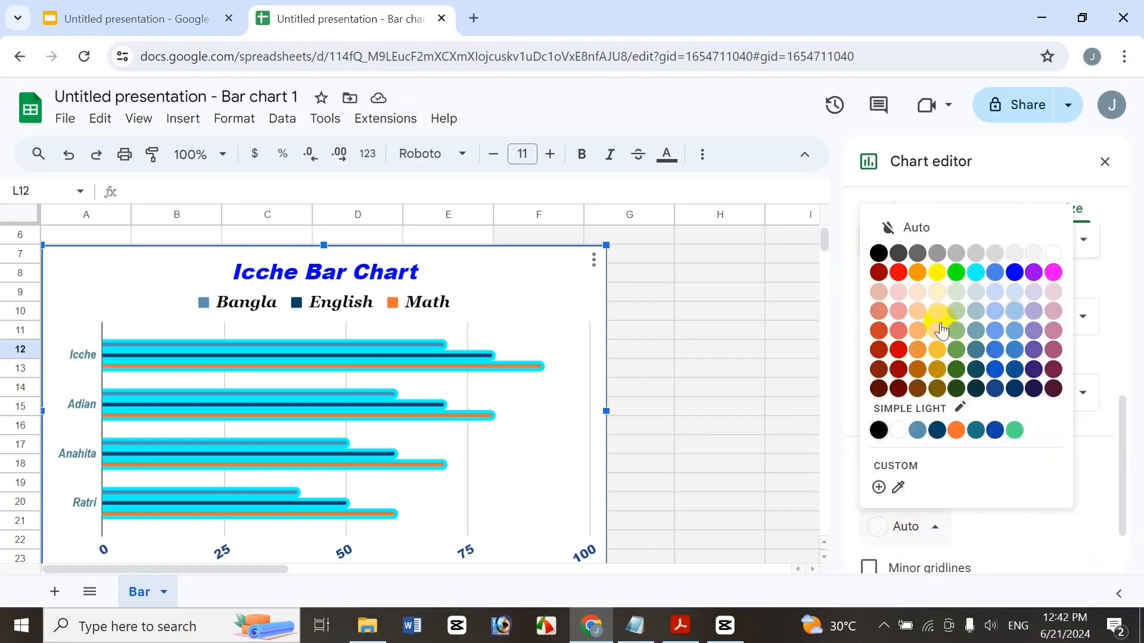
click(989, 353)
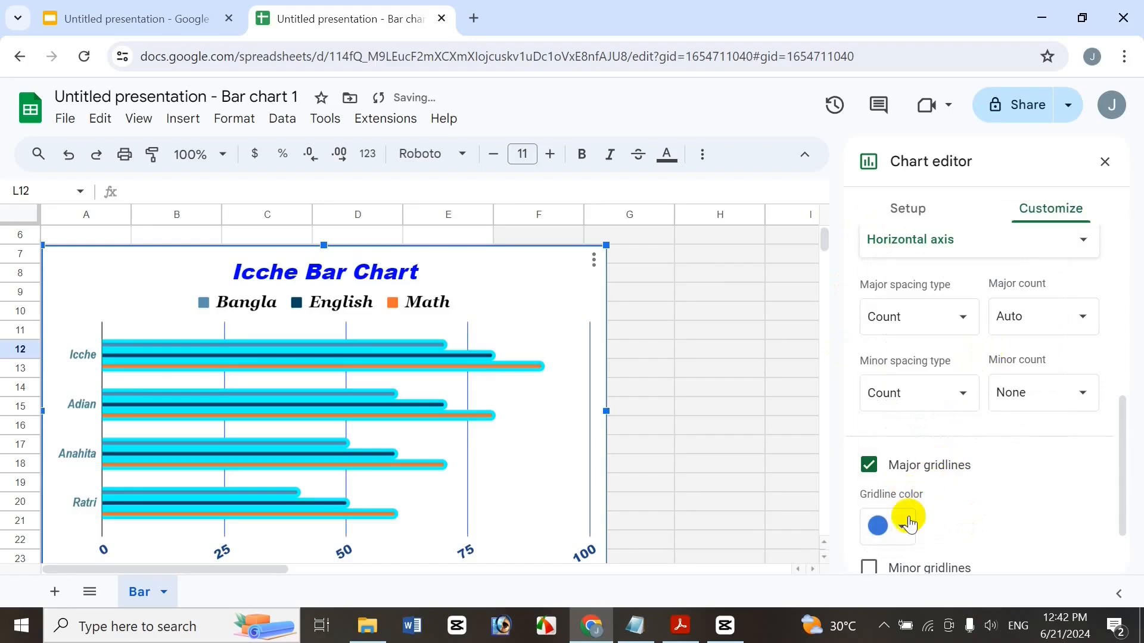
click(875, 526)
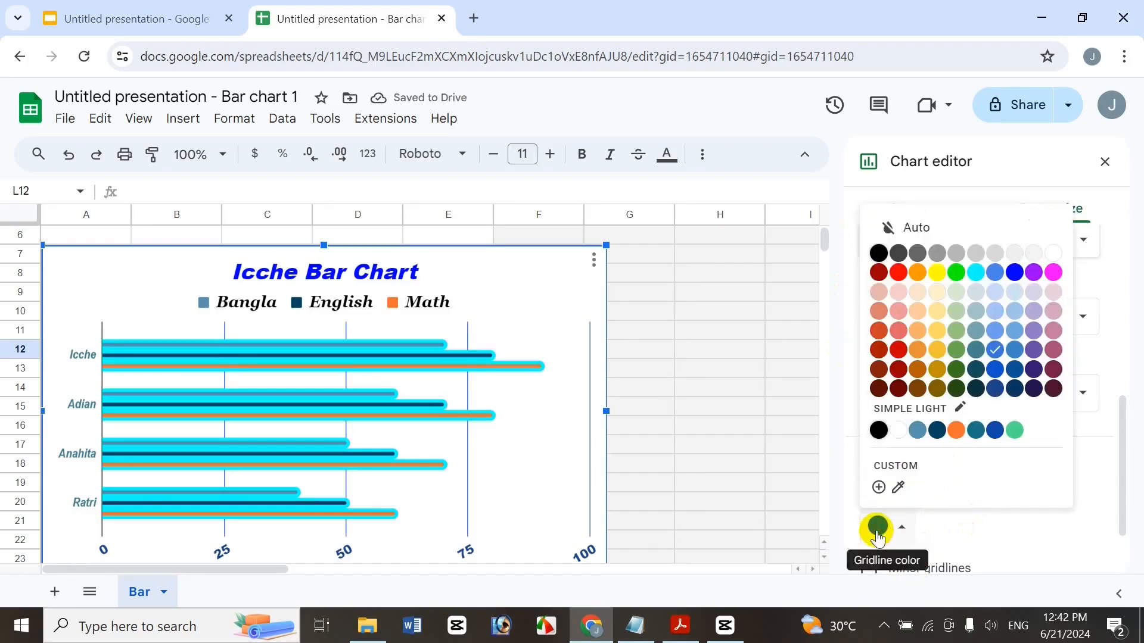
click(946, 341)
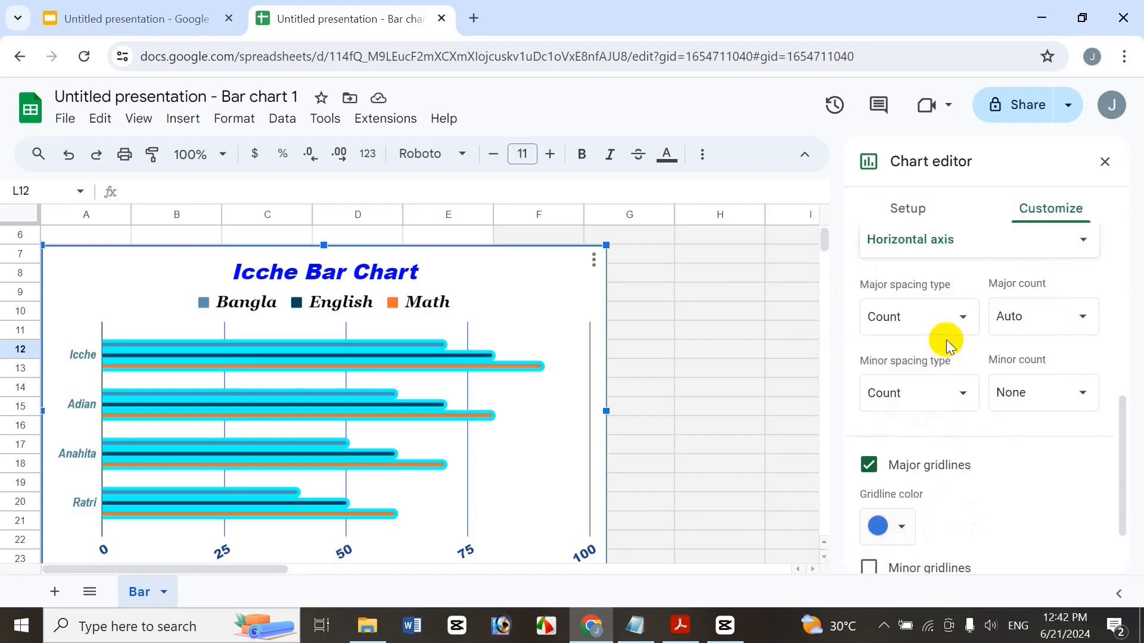
click(902, 528)
click(936, 375)
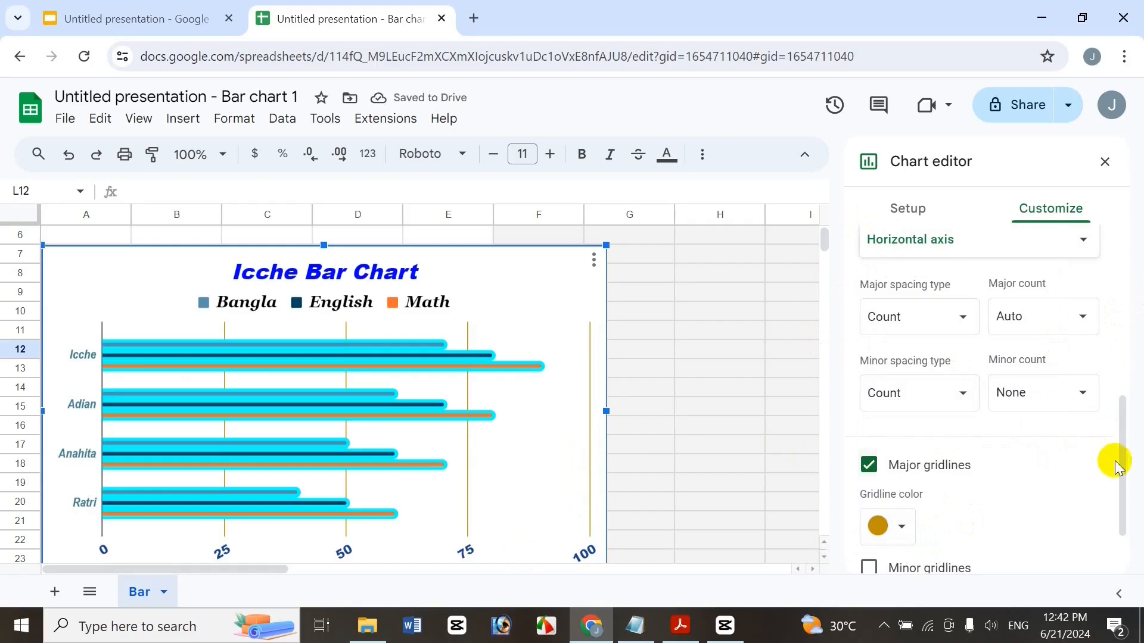
Step: Close the chart editor and open the bar chart's own options menu
scroll(1116, 462, down, 2)
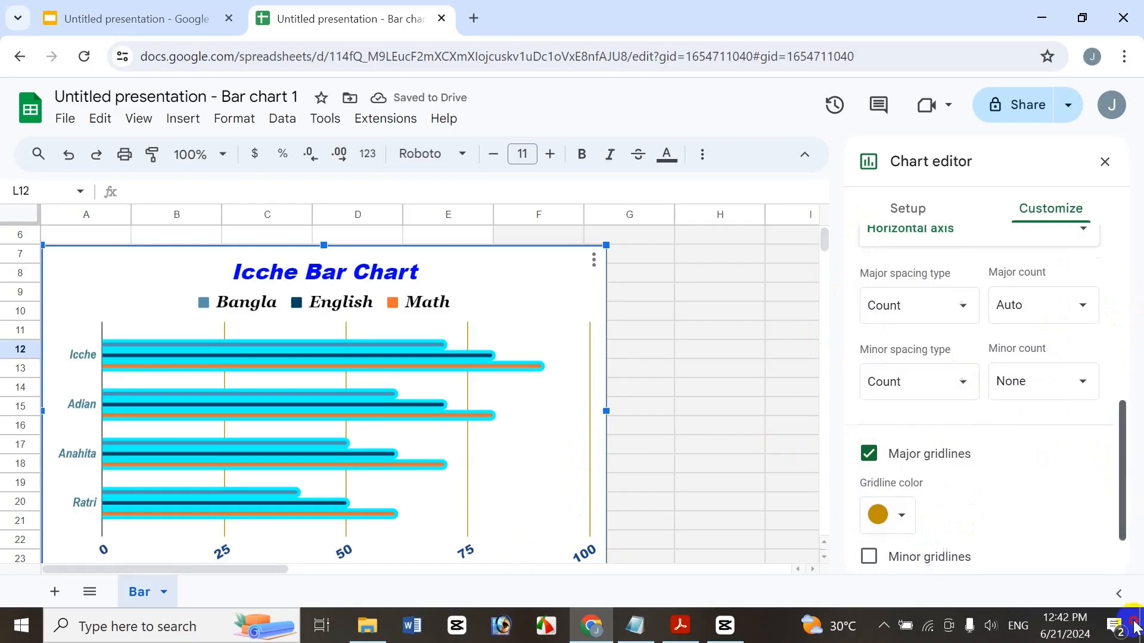
click(1104, 165)
click(594, 274)
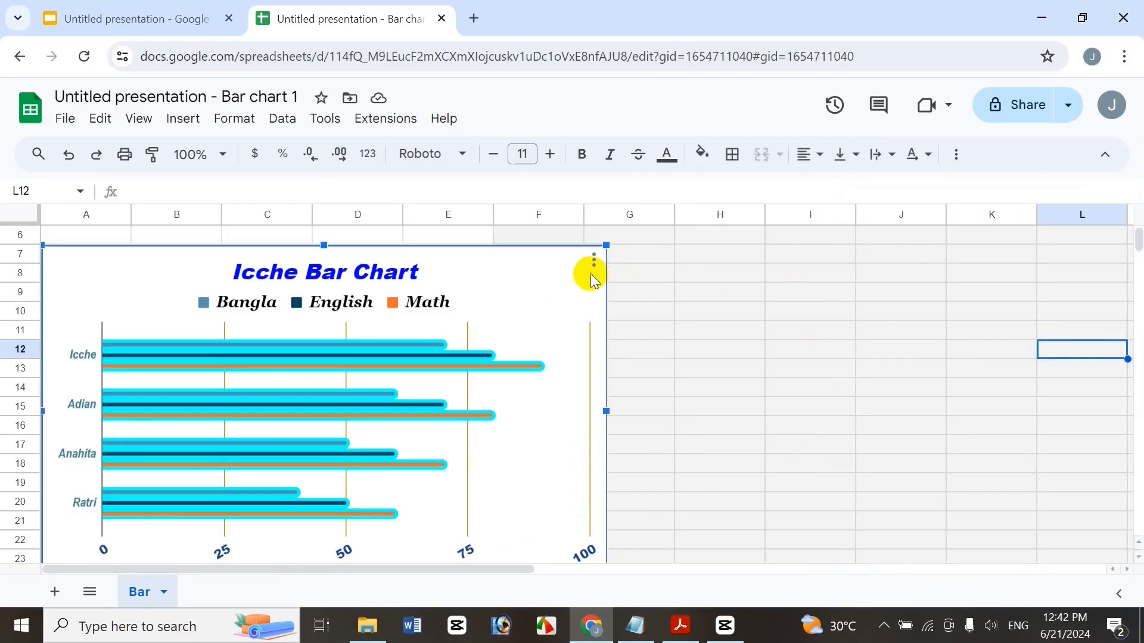
click(594, 260)
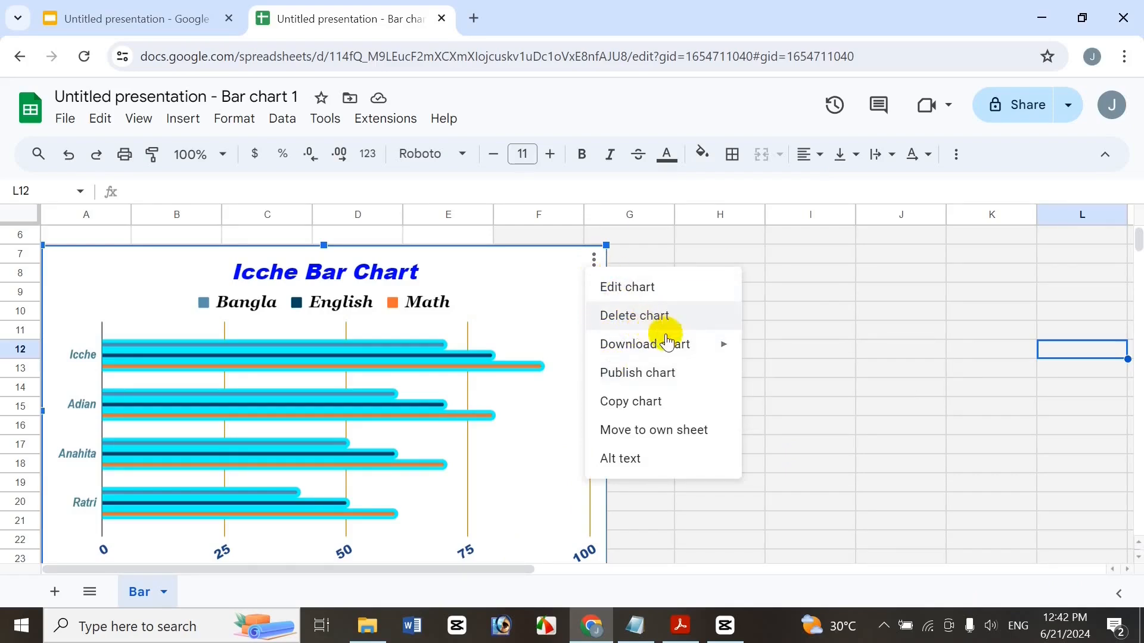
mouse_move(675, 347)
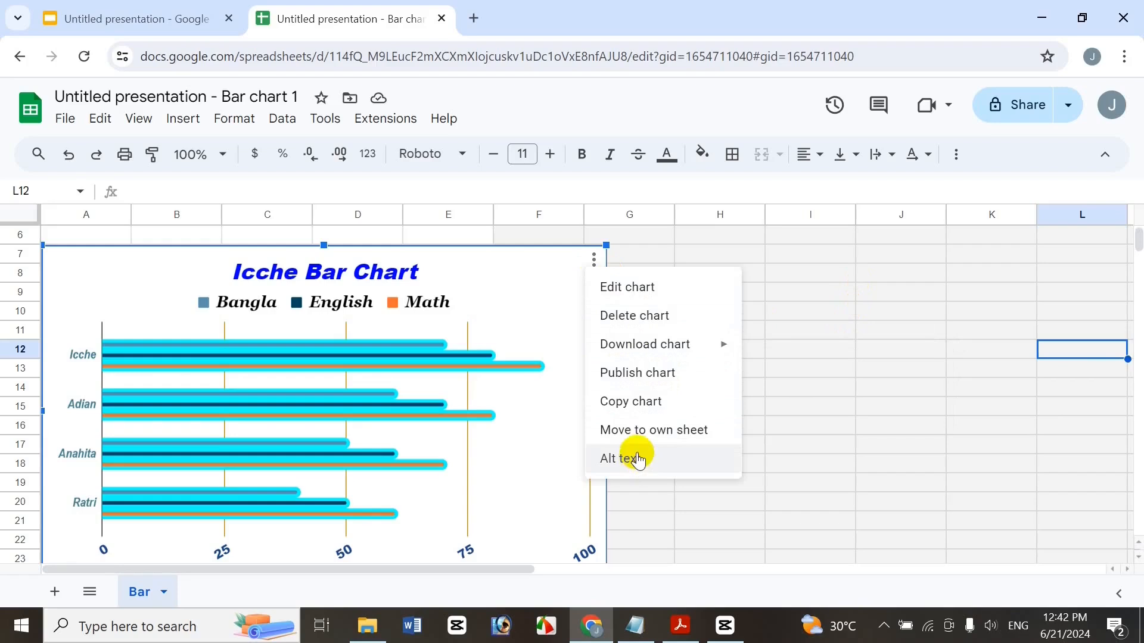
Step: Dismiss the chart's options and set the Bar sheet tab's color to blue
click(807, 409)
scroll(632, 477, up, 2)
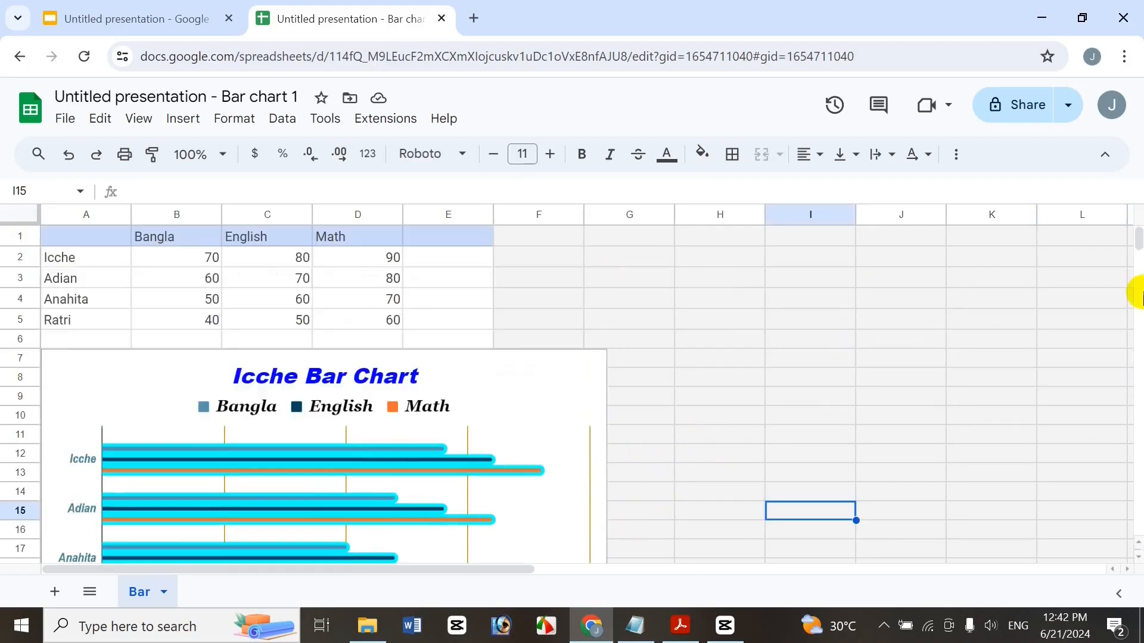
mouse_move(1140, 259)
mouse_down()
mouse_move(1140, 268)
mouse_move(1141, 243)
mouse_up()
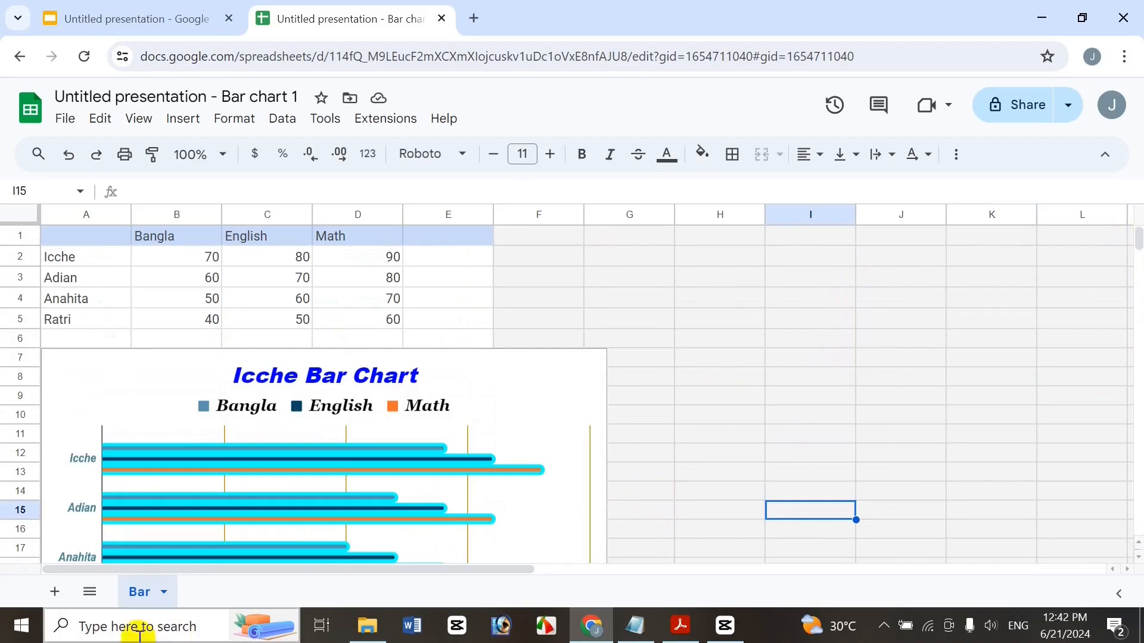
click(161, 593)
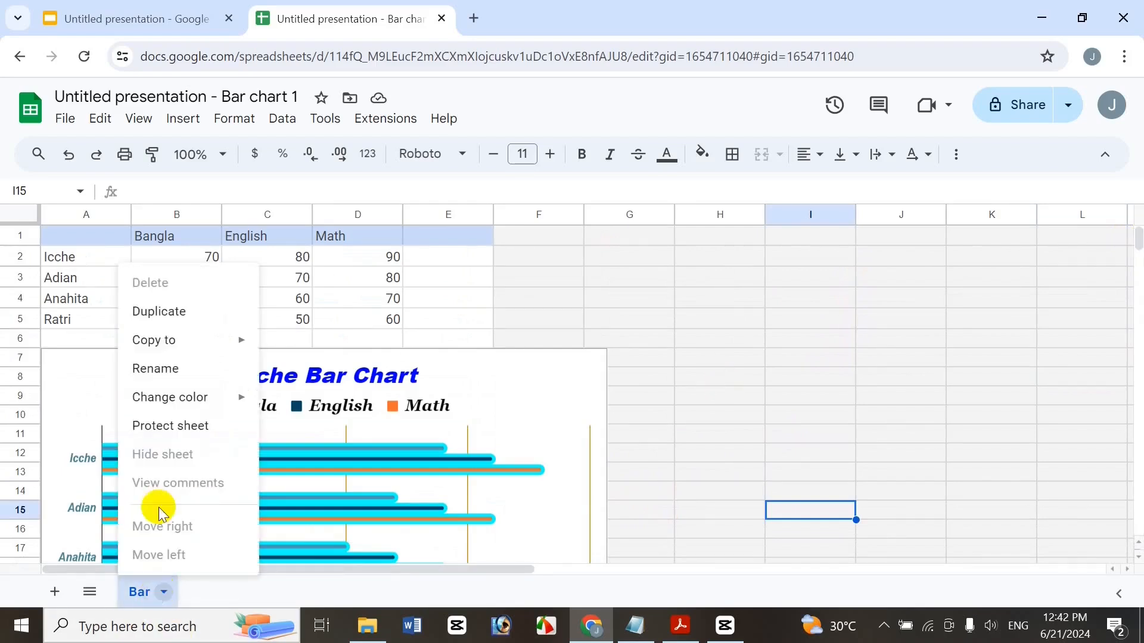
mouse_move(168, 352)
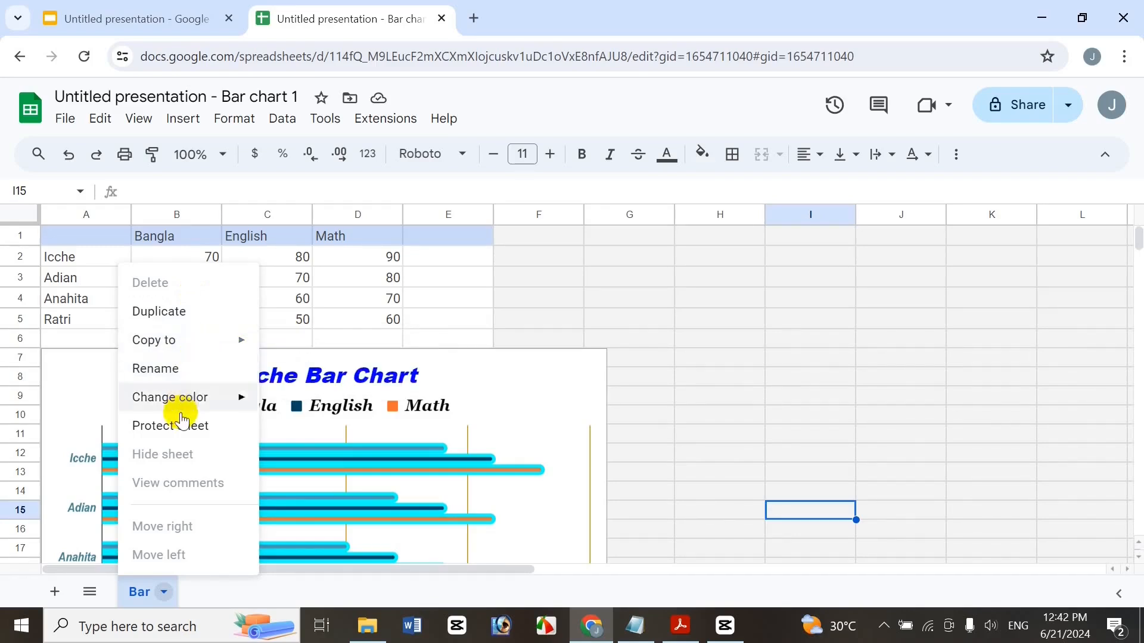
mouse_move(178, 397)
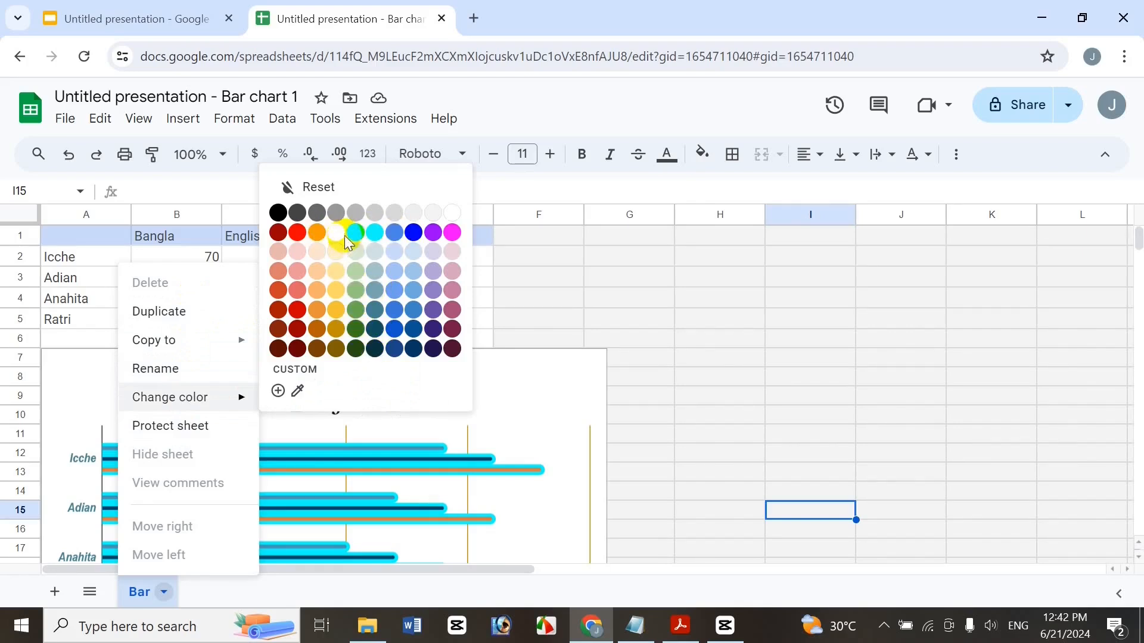
click(416, 232)
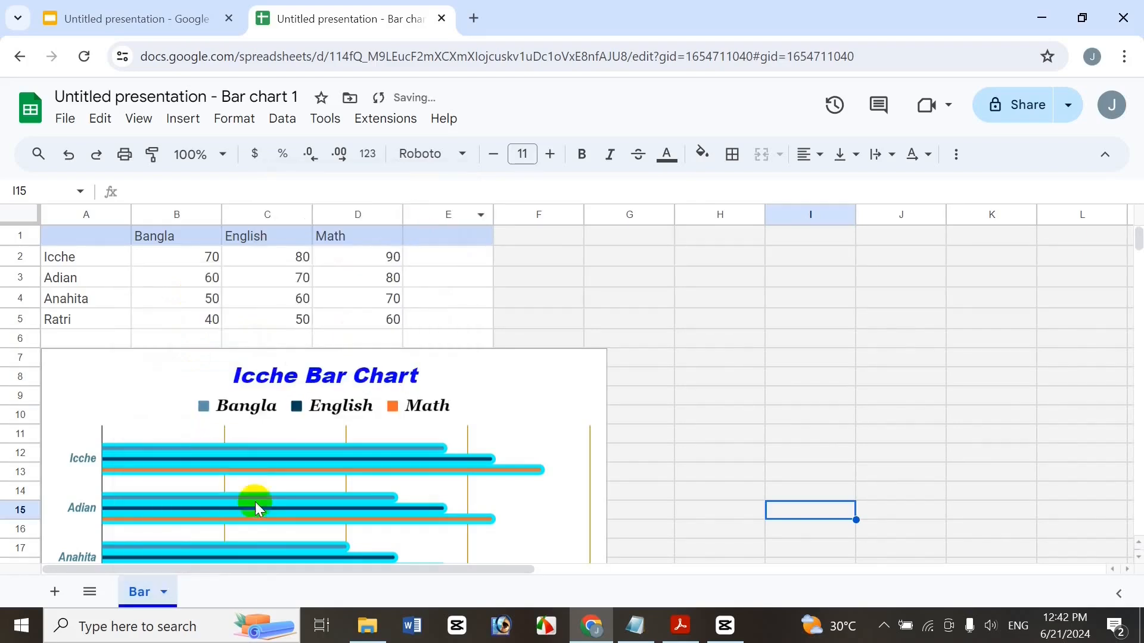
Step: Try yellow for the Bar sheet tab's color and return it to blue
click(158, 594)
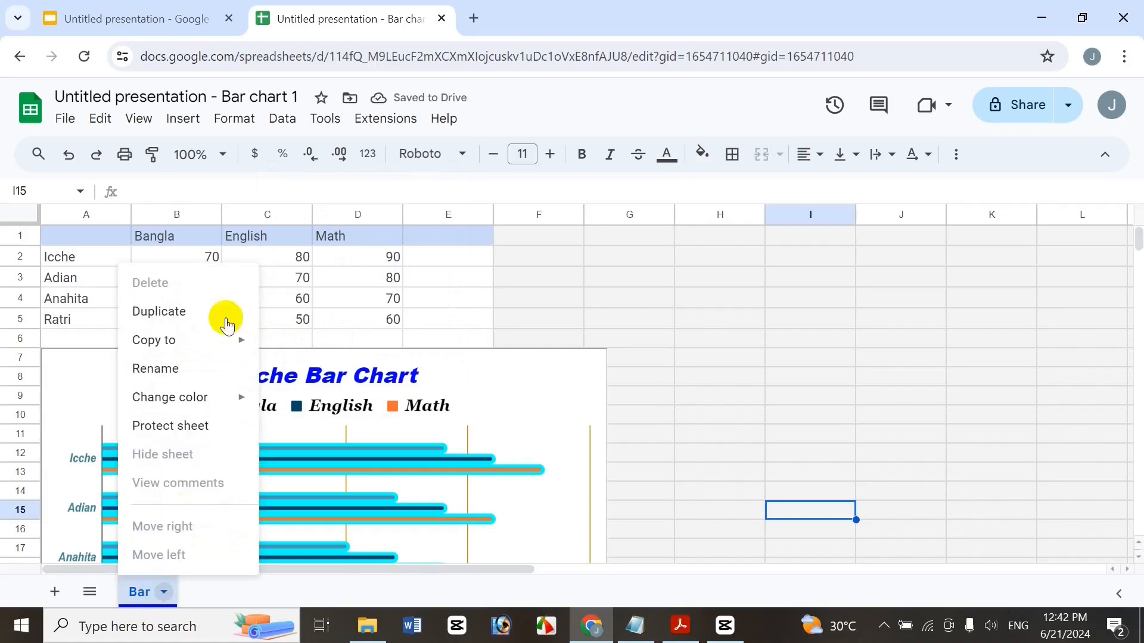
mouse_move(217, 404)
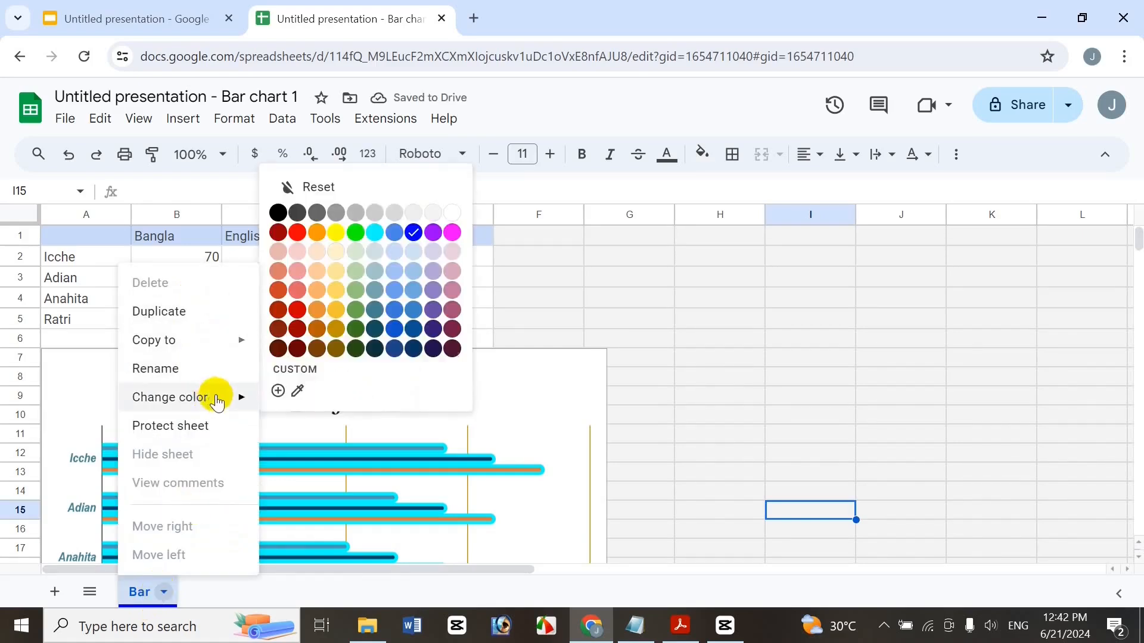
click(336, 233)
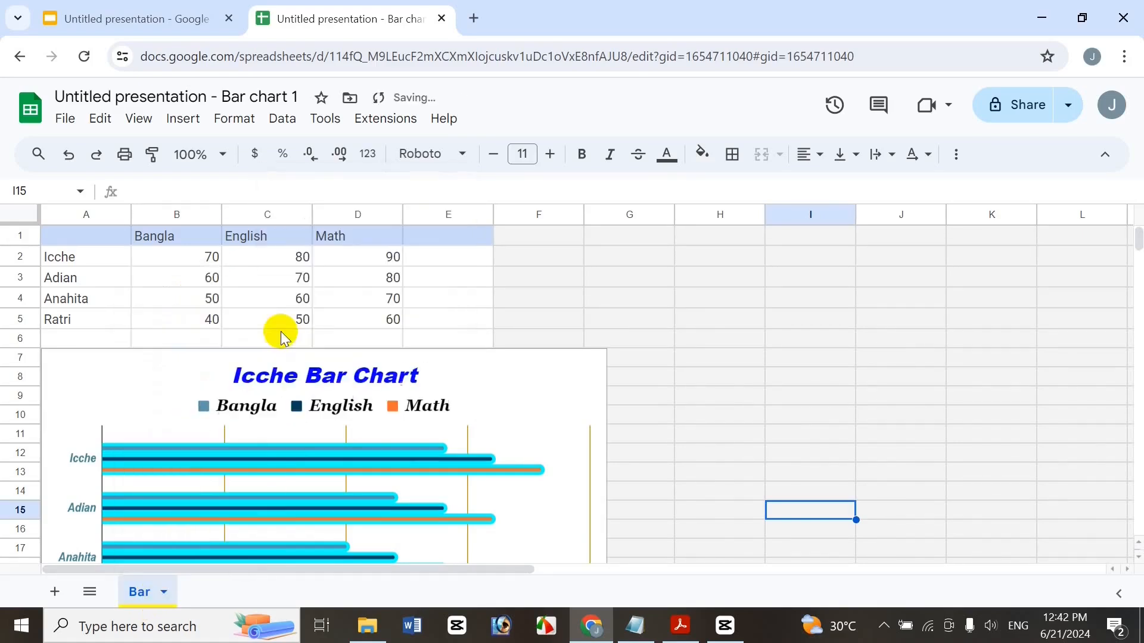
click(164, 592)
mouse_move(191, 337)
mouse_move(186, 398)
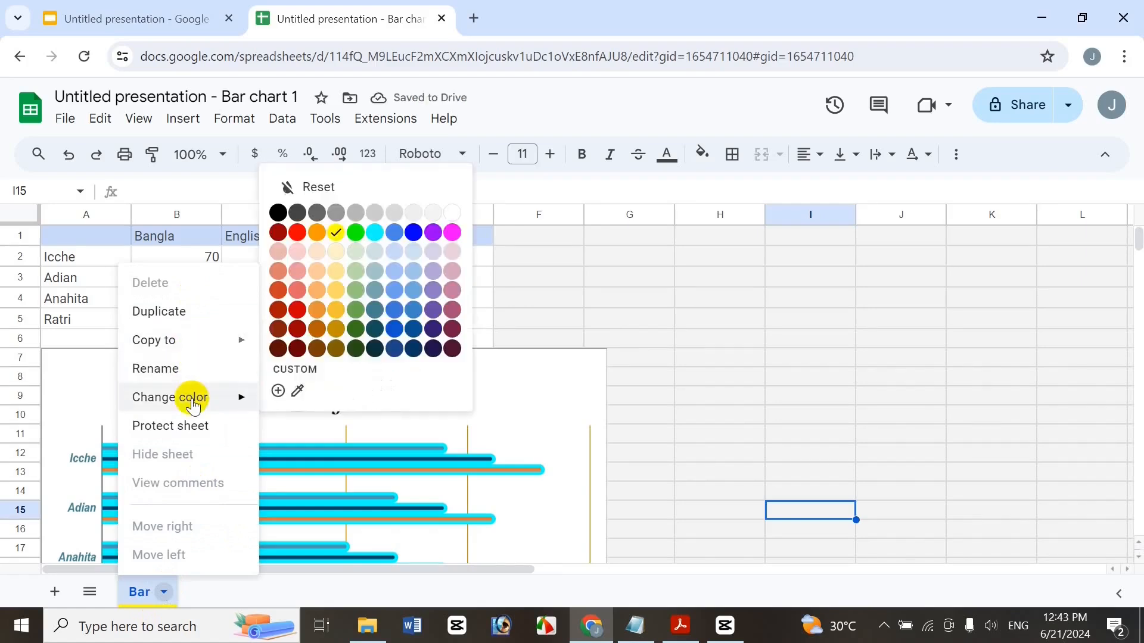
click(413, 232)
click(164, 591)
mouse_move(206, 396)
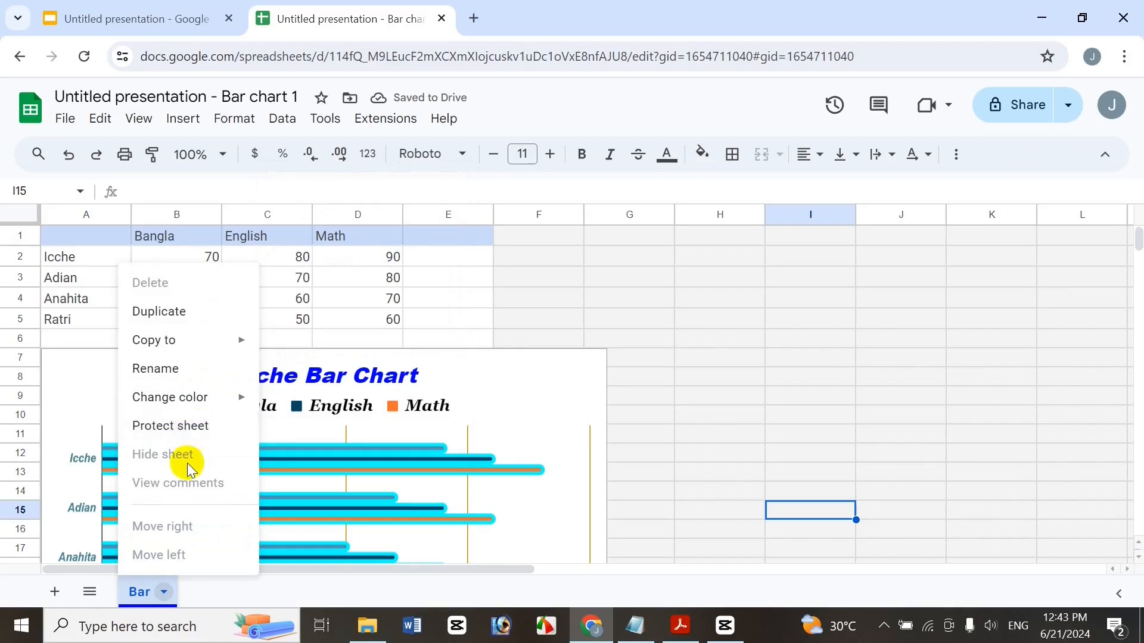
click(719, 345)
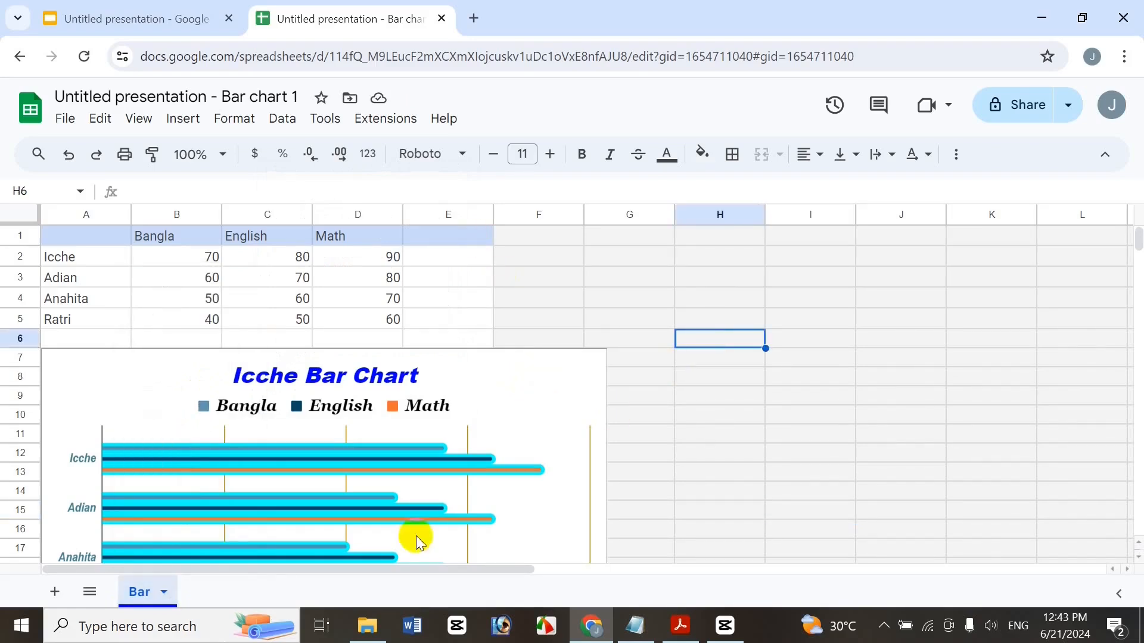
Step: Close the source spreadsheet and update the slide's linked bar chart from the presentation's linked objects
click(444, 18)
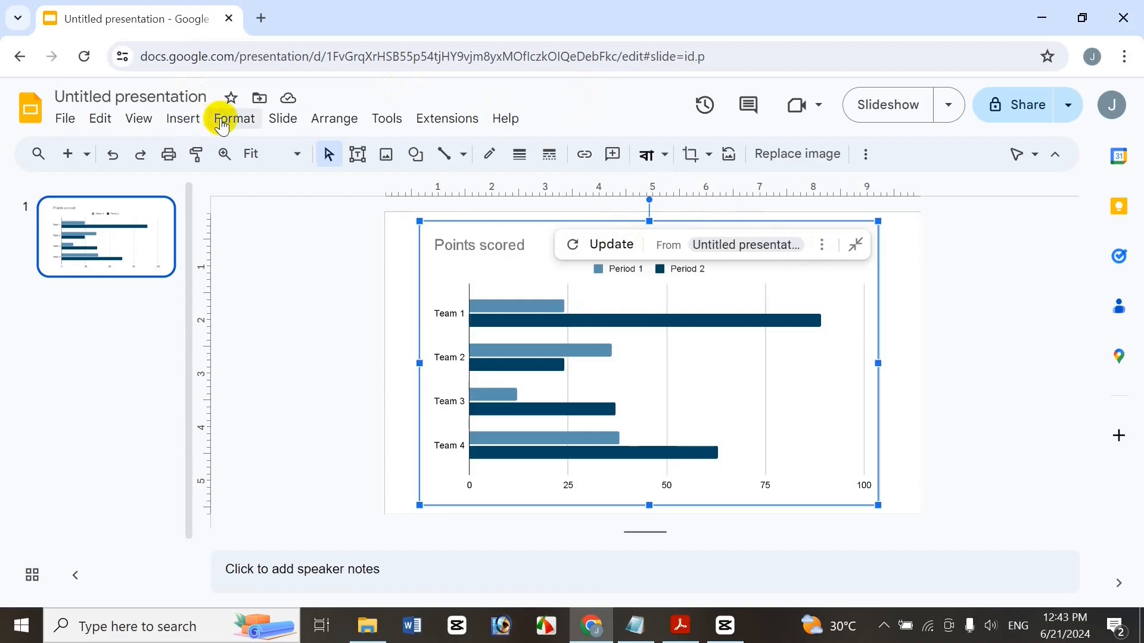
click(390, 121)
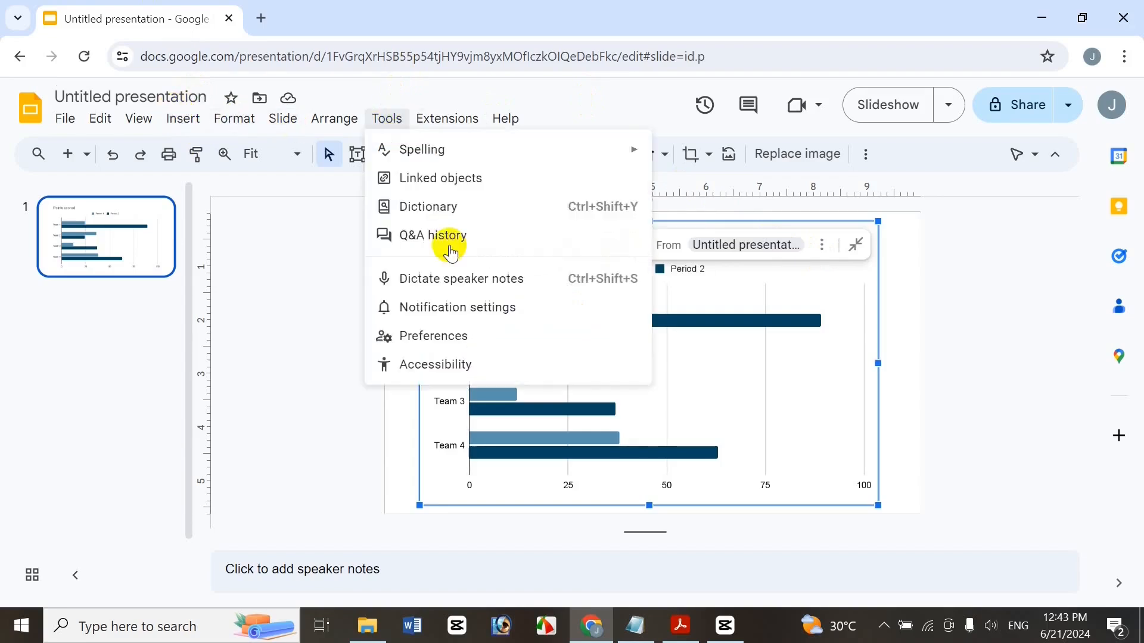
click(519, 177)
click(1030, 218)
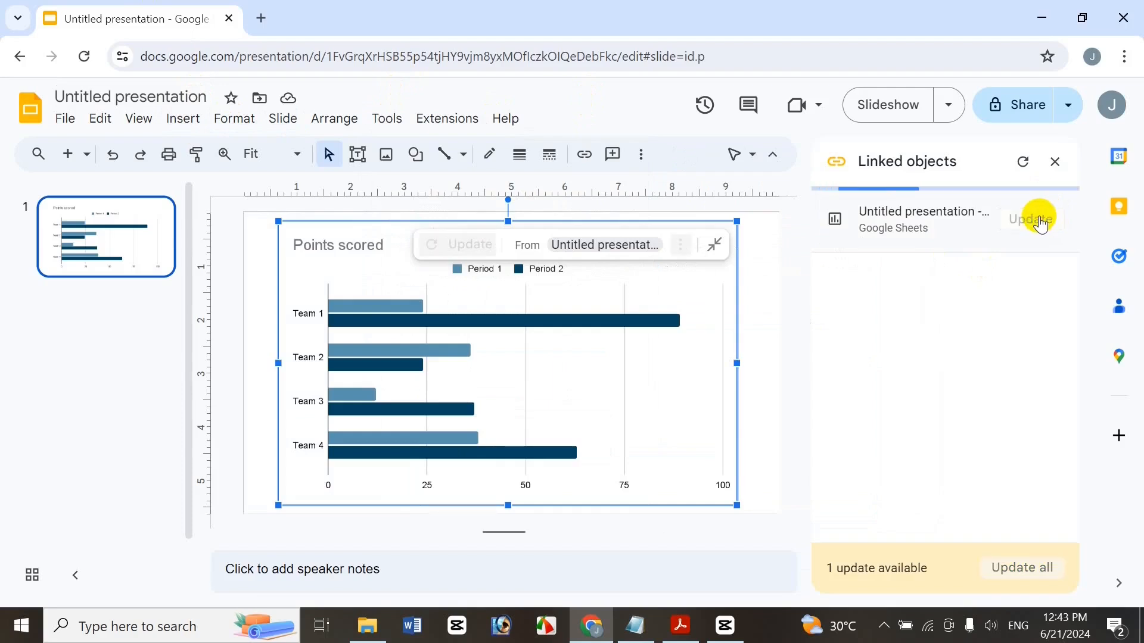
click(1058, 160)
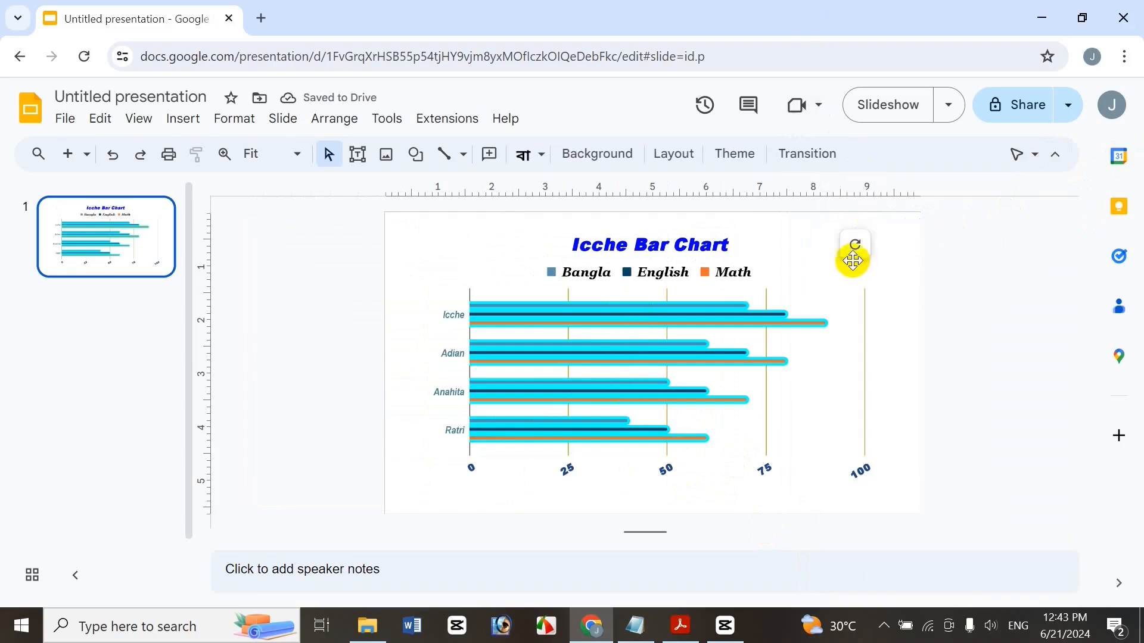
click(781, 247)
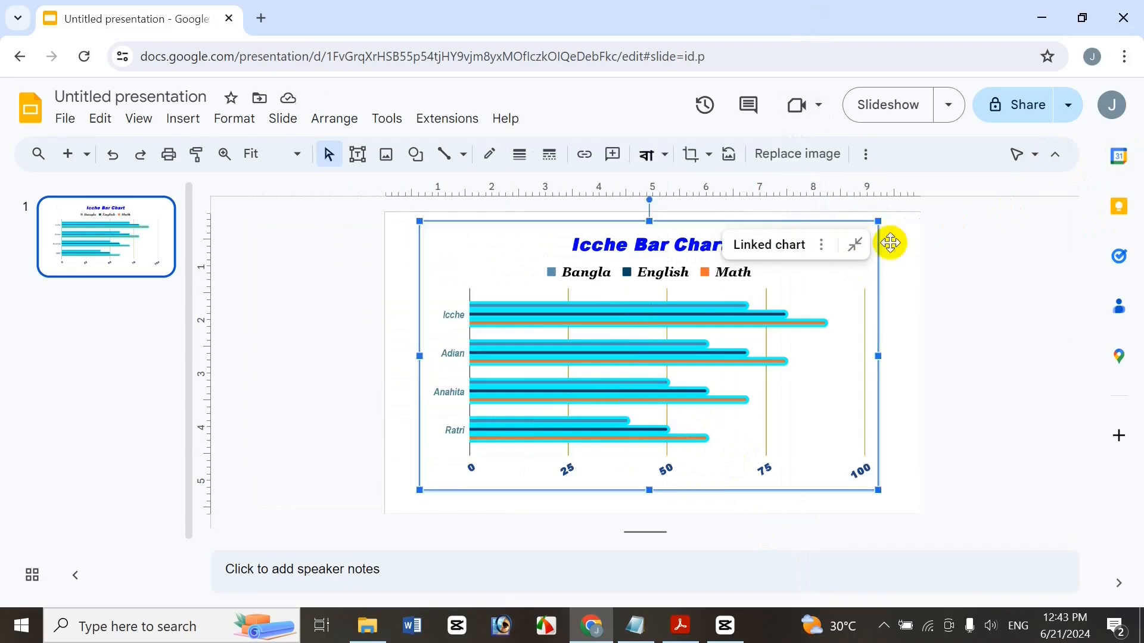
click(822, 245)
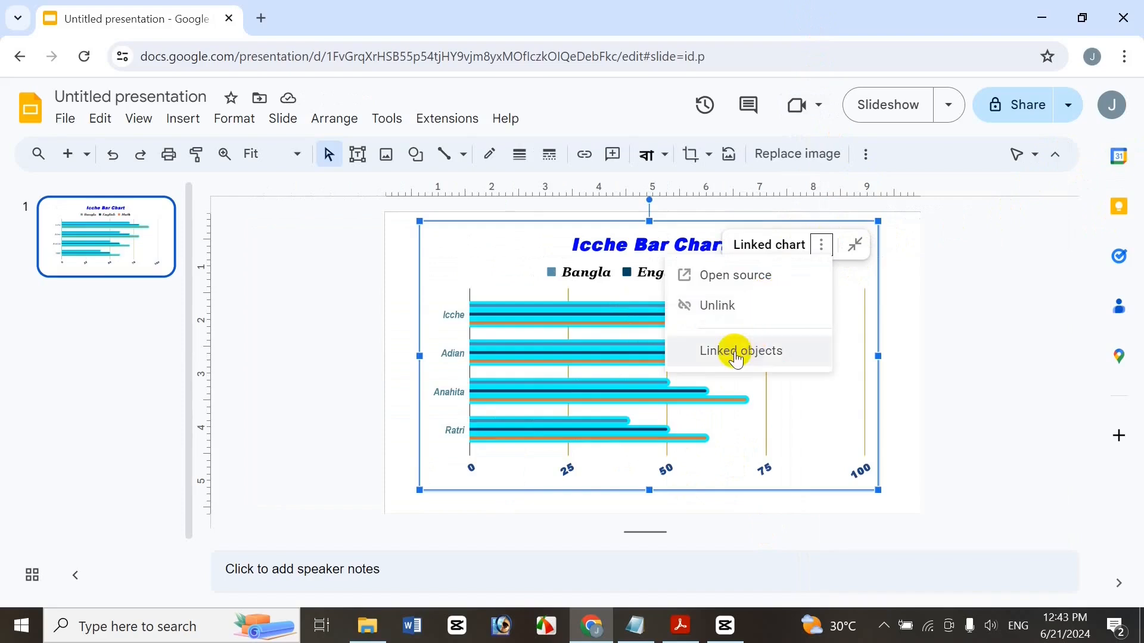
click(988, 259)
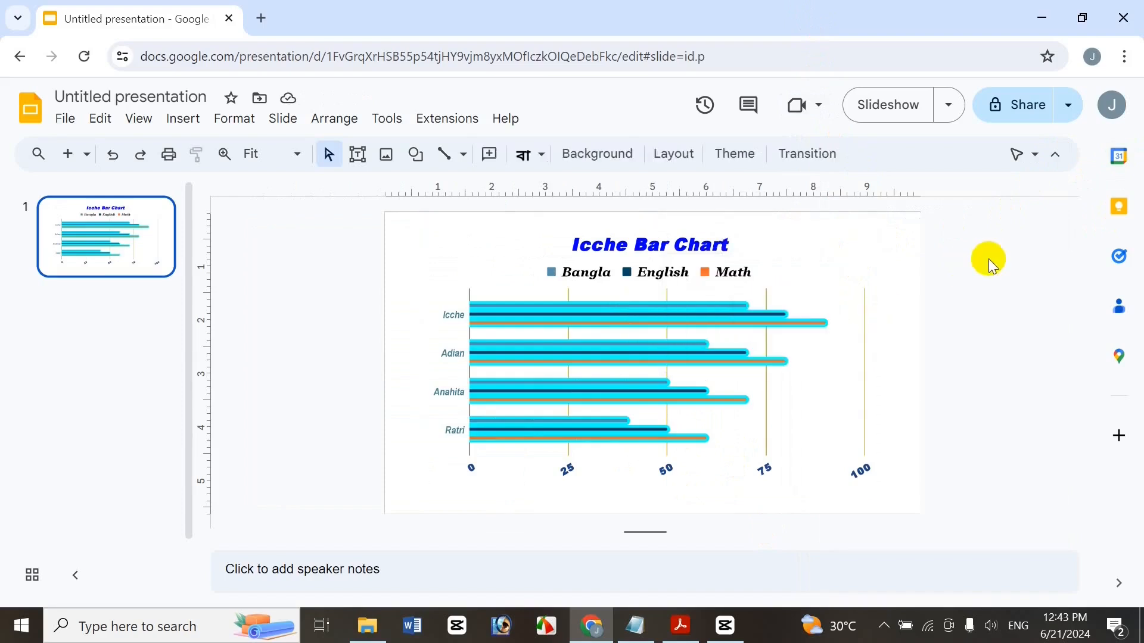
Step: Open the format options of the slide's bar chart and expand its Size & Rotation settings
click(868, 225)
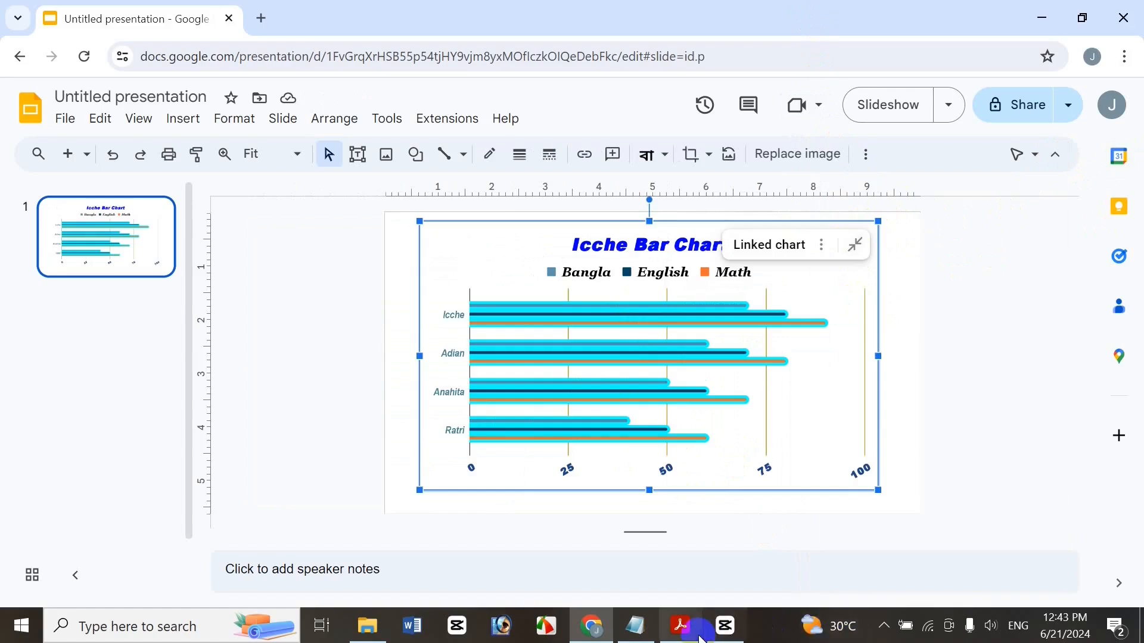
mouse_move(683, 638)
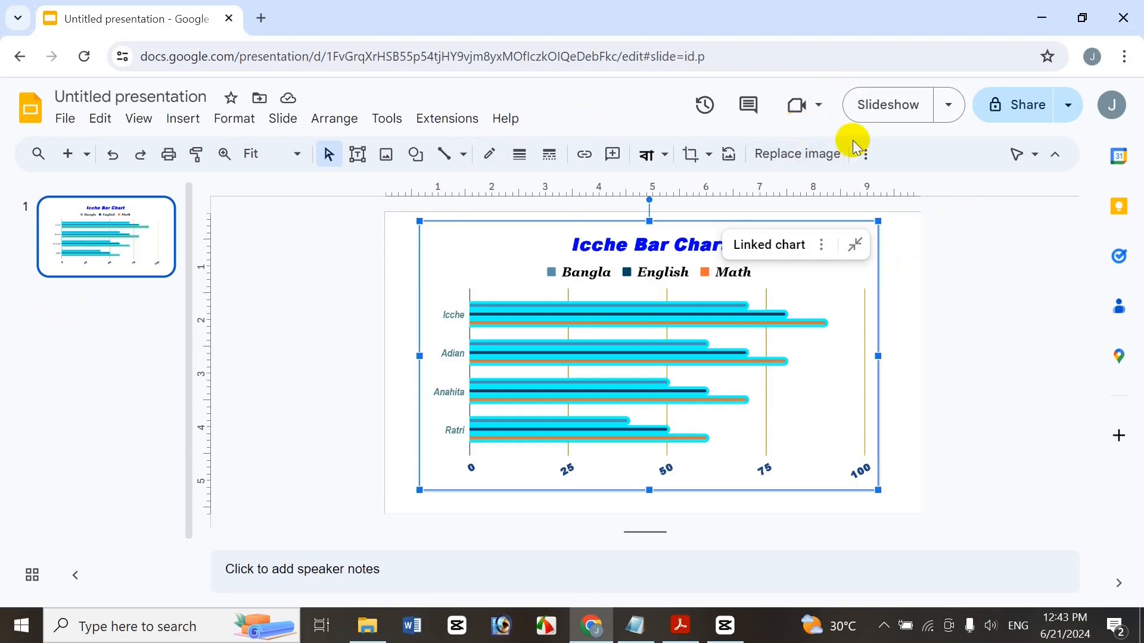
click(777, 181)
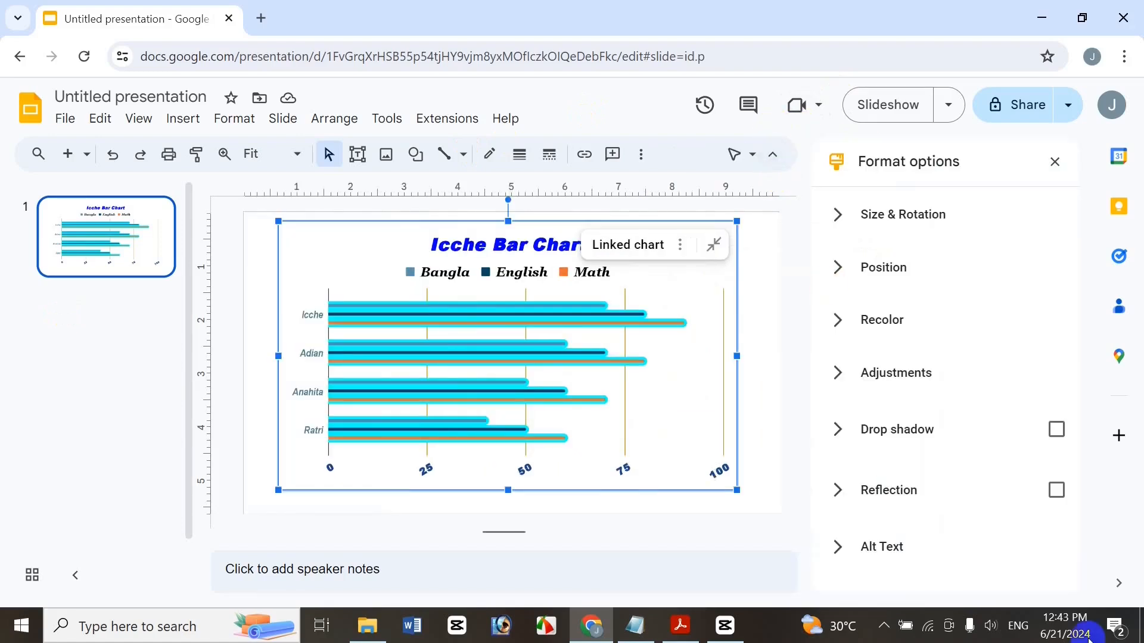
click(899, 215)
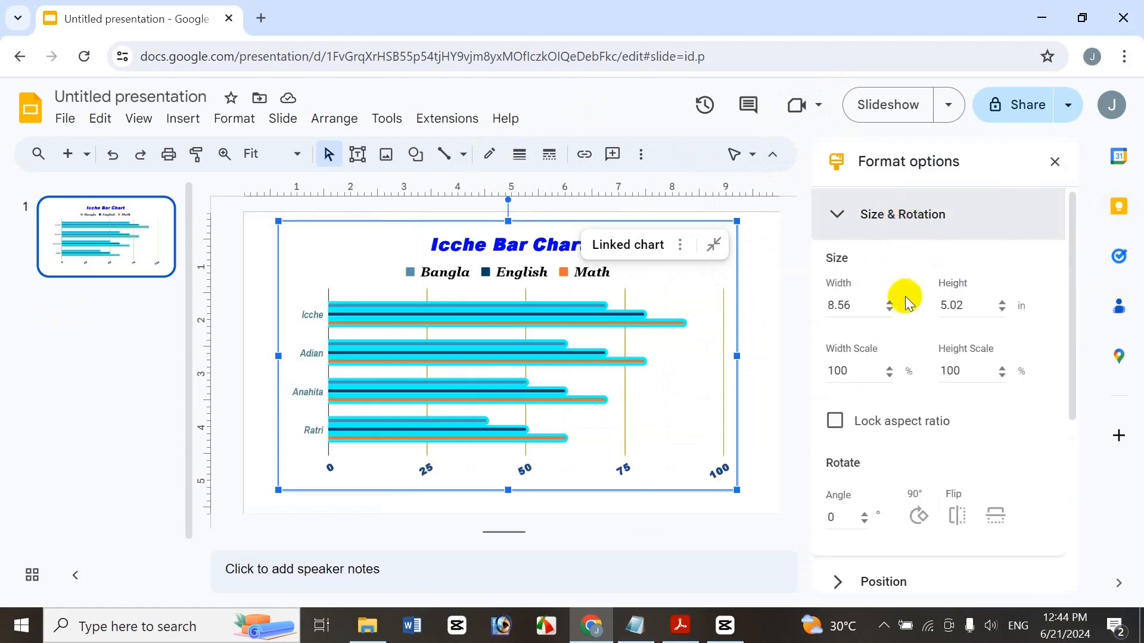
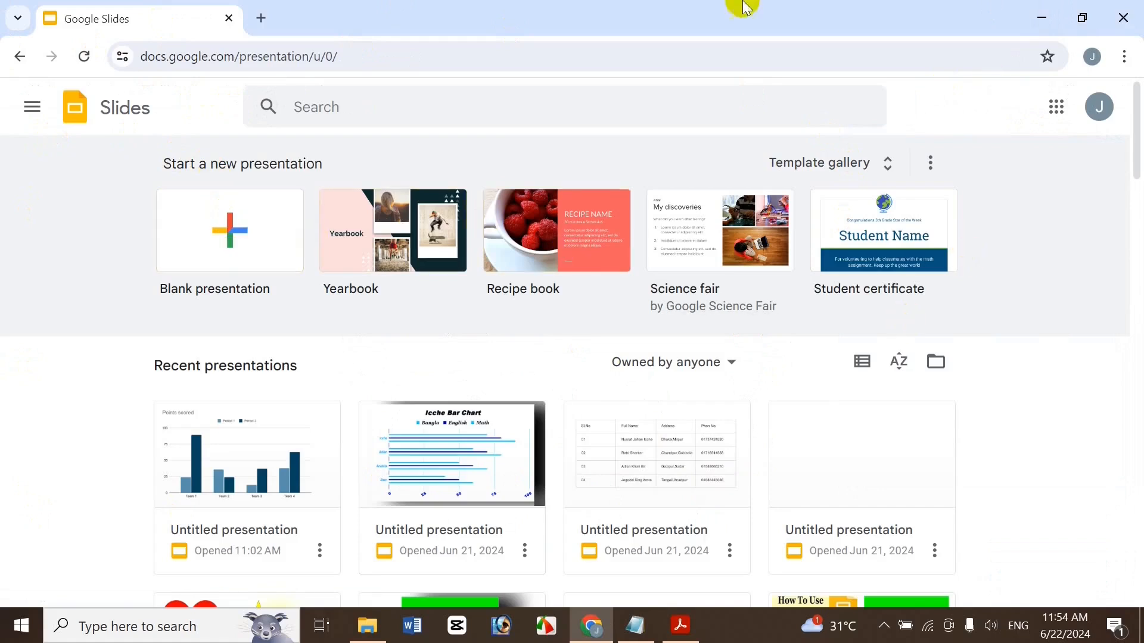
Step: Create a blank presentation, dismiss the themes, and delete the title and subtitle placeholders from the first slide
click(173, 244)
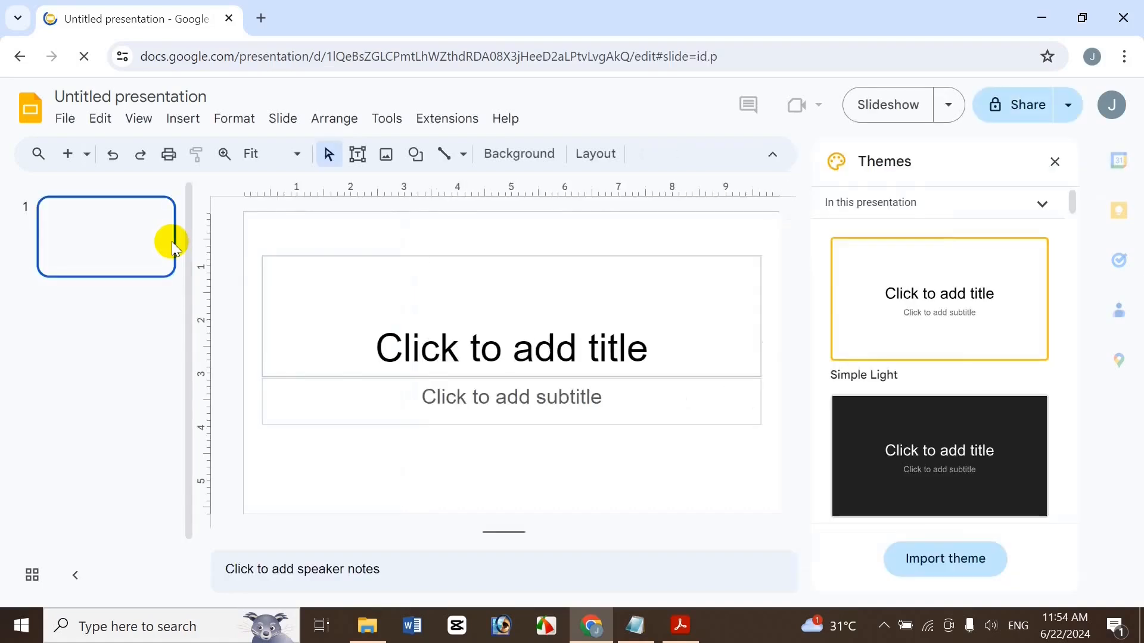
click(1050, 162)
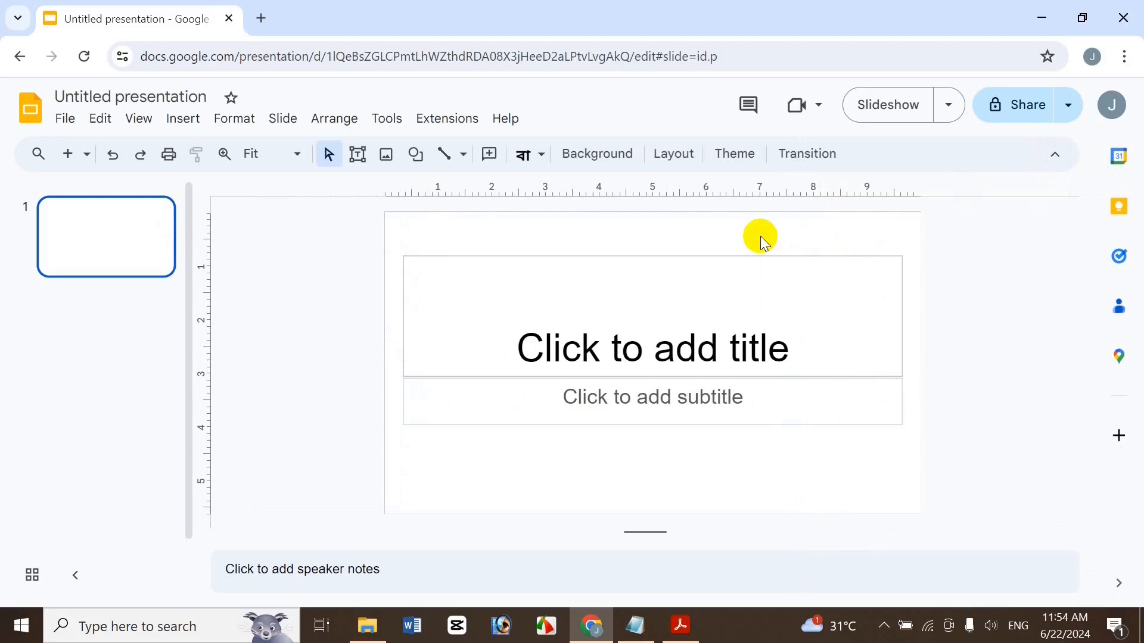
key(ctrl+a)
key(Delete)
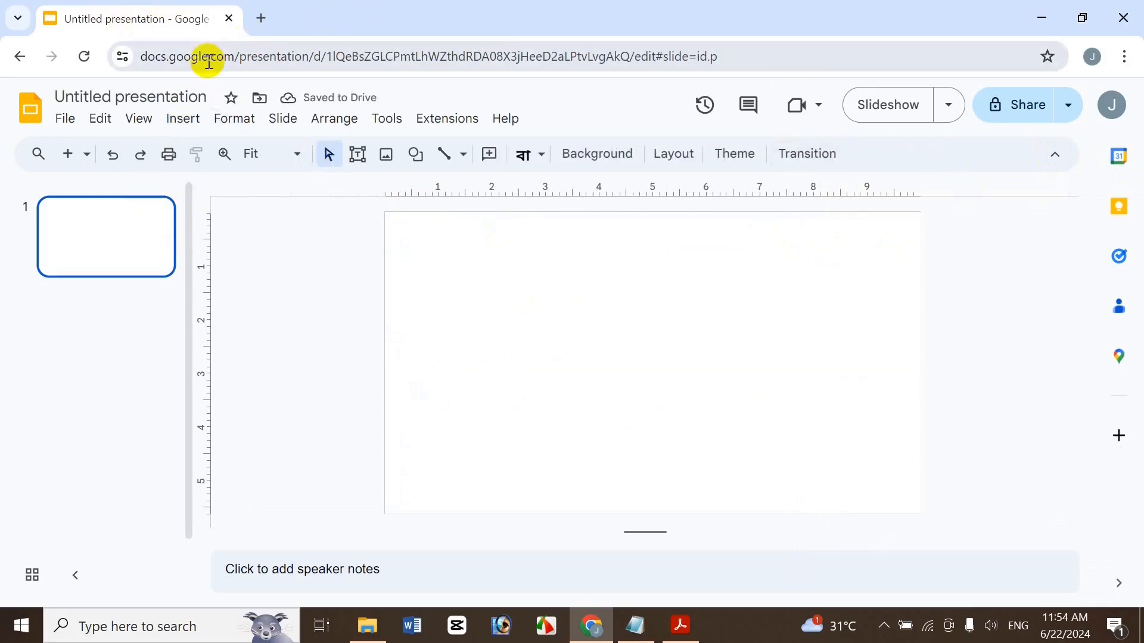
Step: Insert a column chart on the empty slide
click(184, 119)
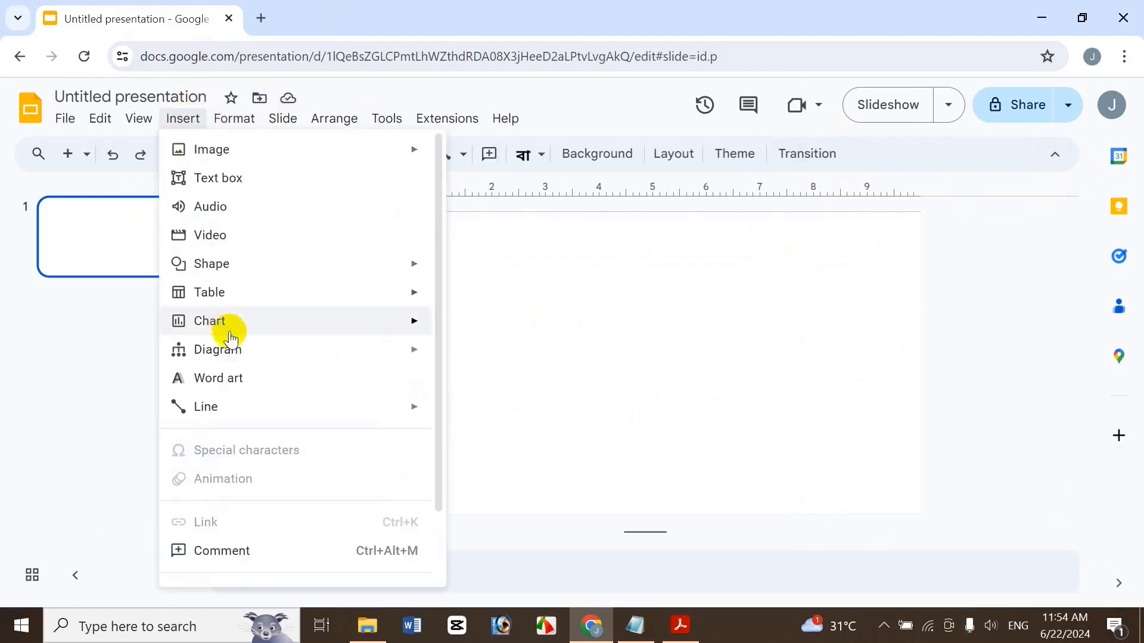
mouse_move(317, 337)
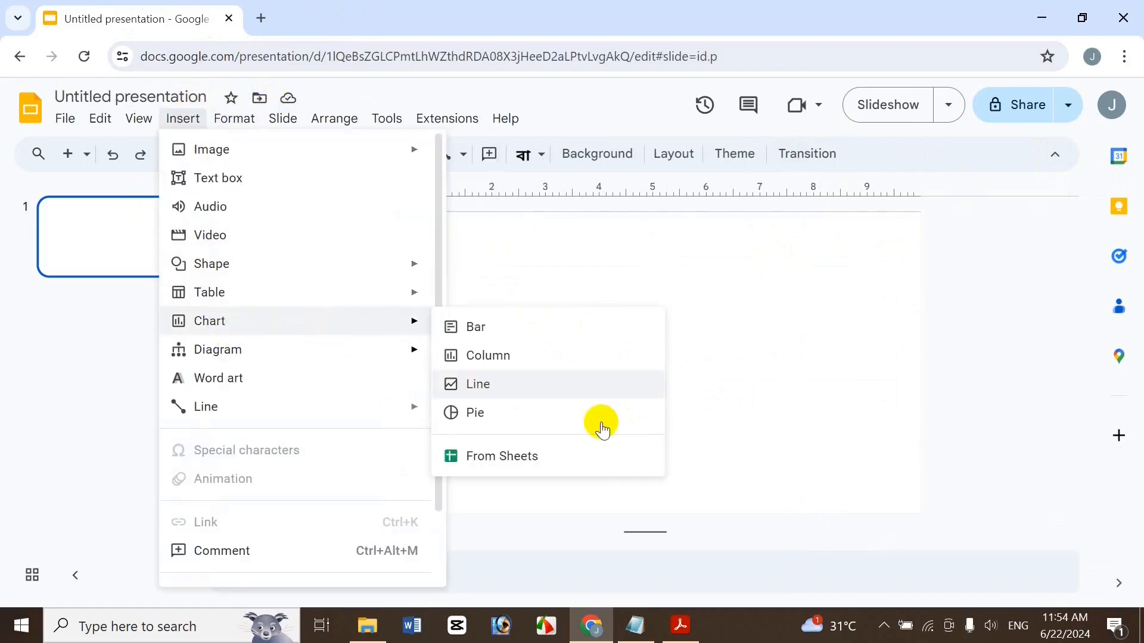
click(599, 367)
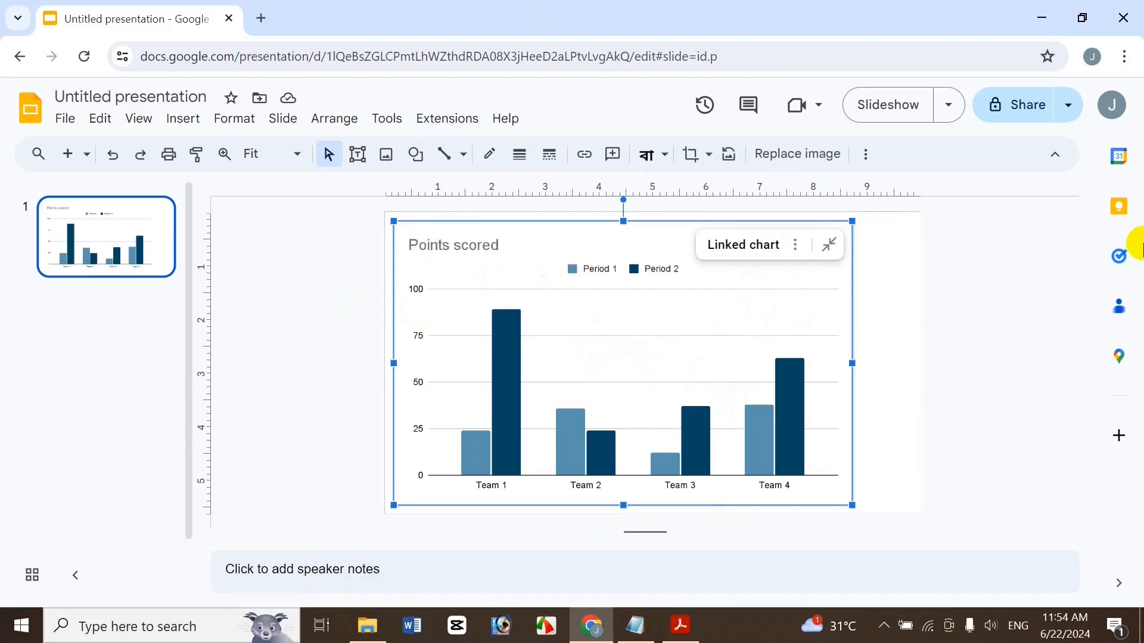
Step: Open the column chart's source spreadsheet and select the Period 1 header cell in B1
click(796, 246)
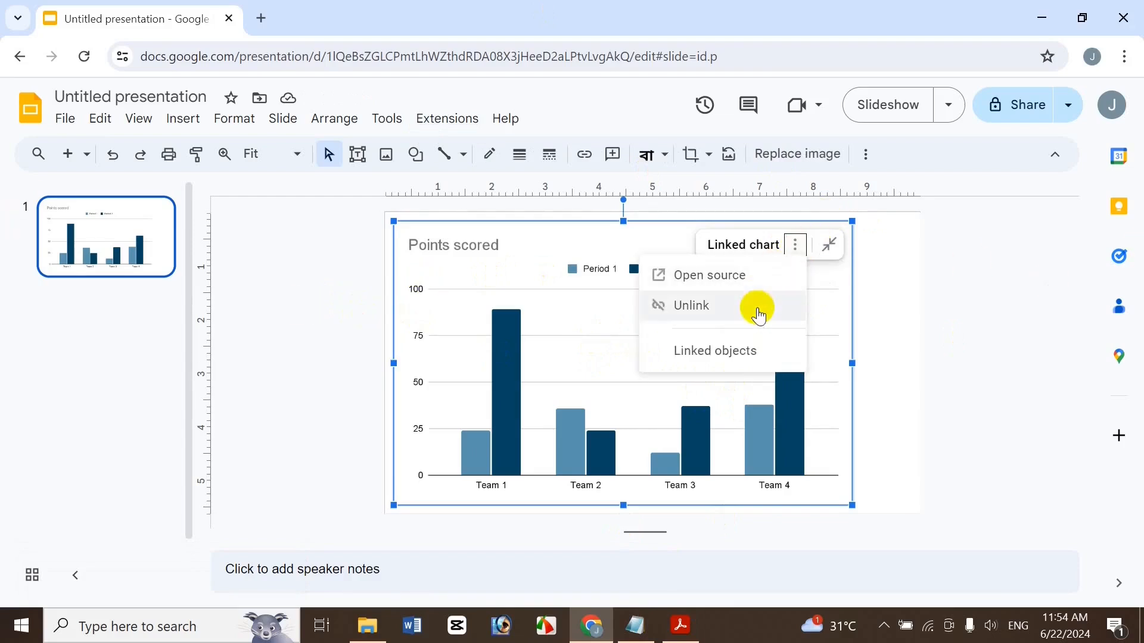
click(784, 274)
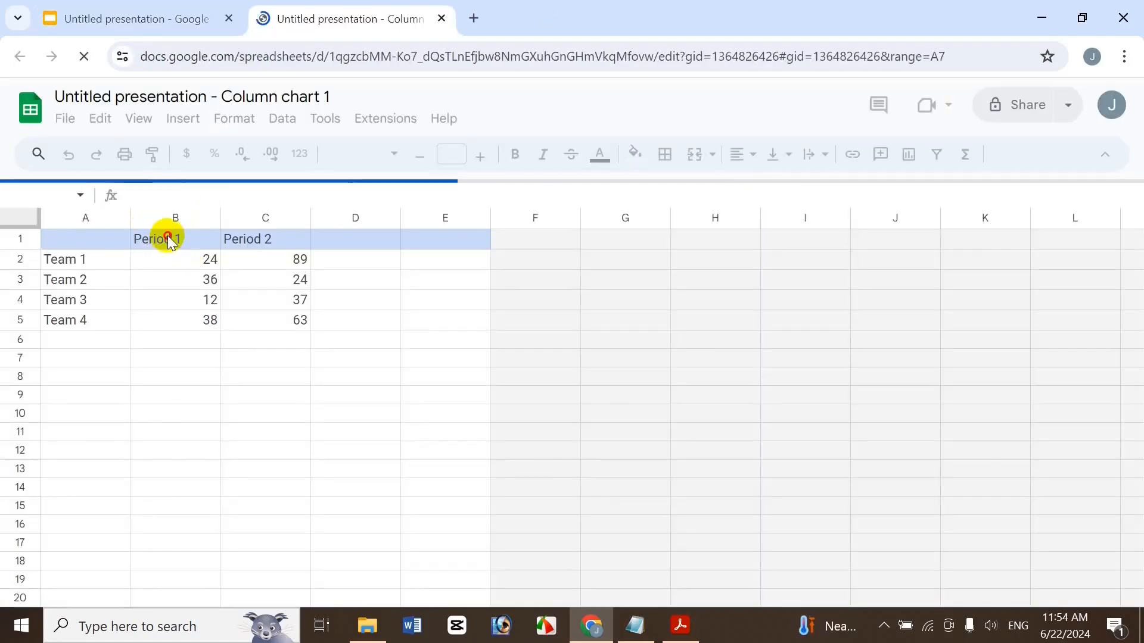
click(170, 238)
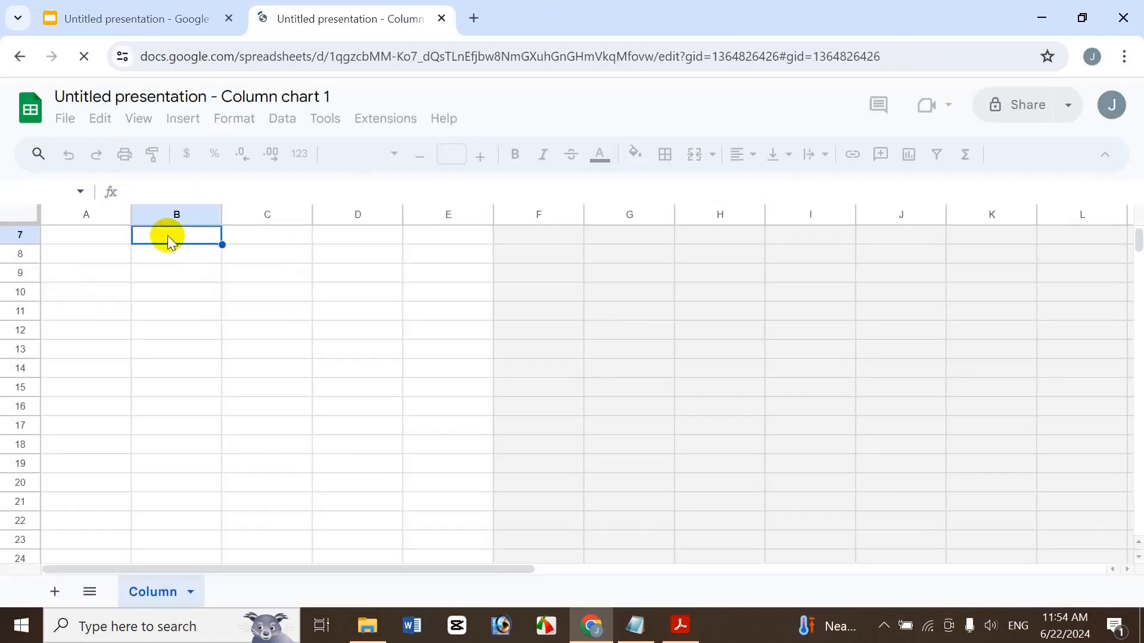
click(640, 399)
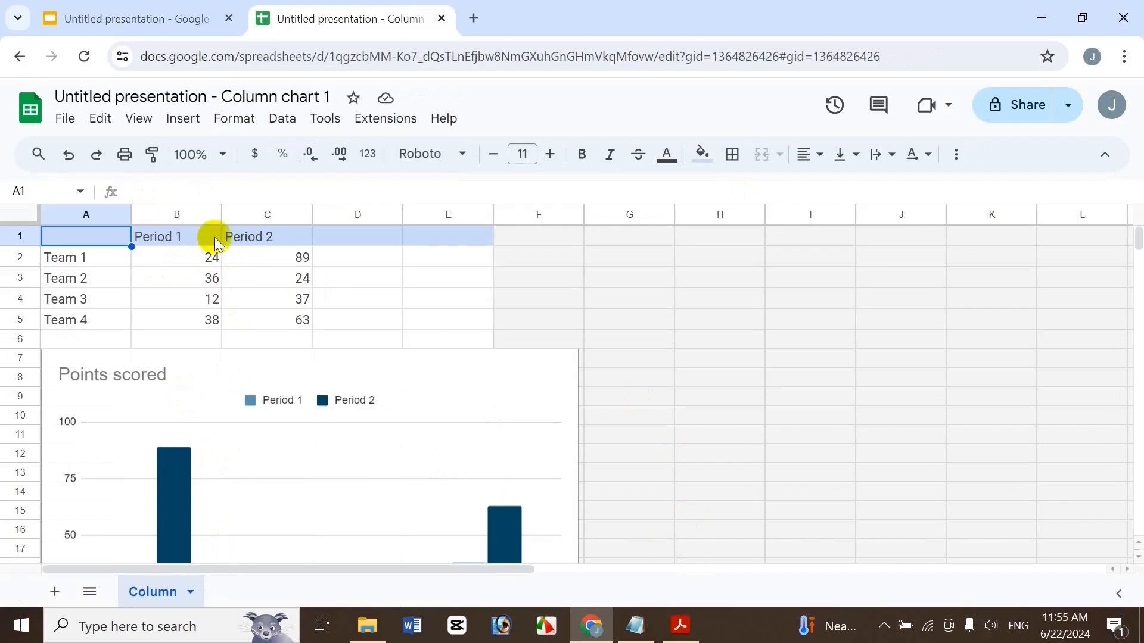
click(187, 233)
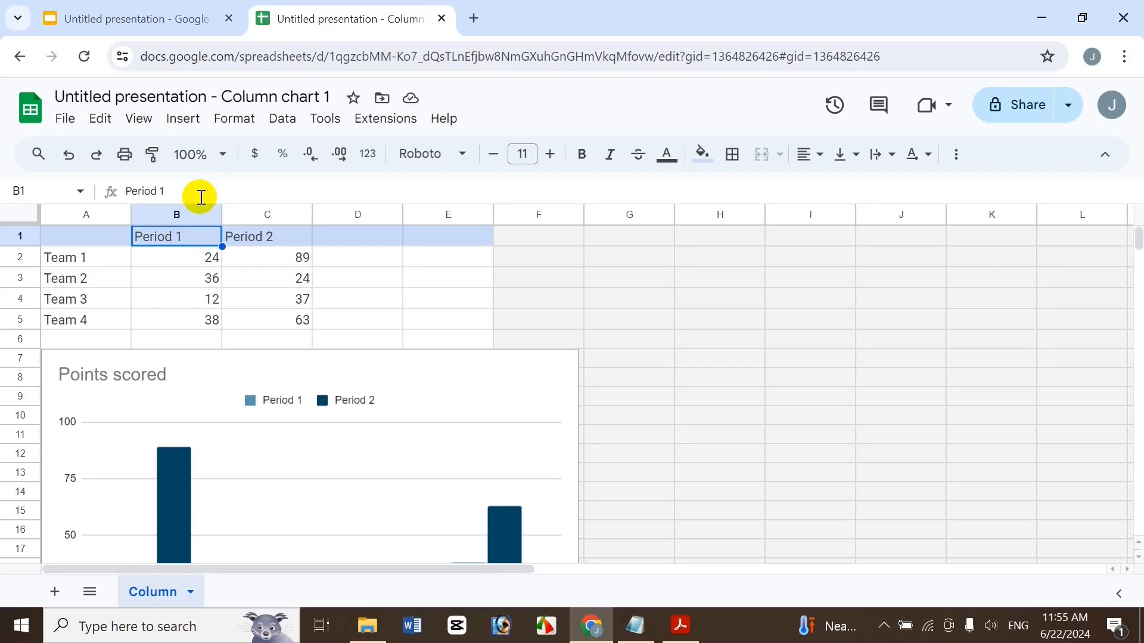
Step: Replace the Period headers in B1 and C1 with Bangla and English, and add a Math header in D1
text(Bangla)
key(Tab)
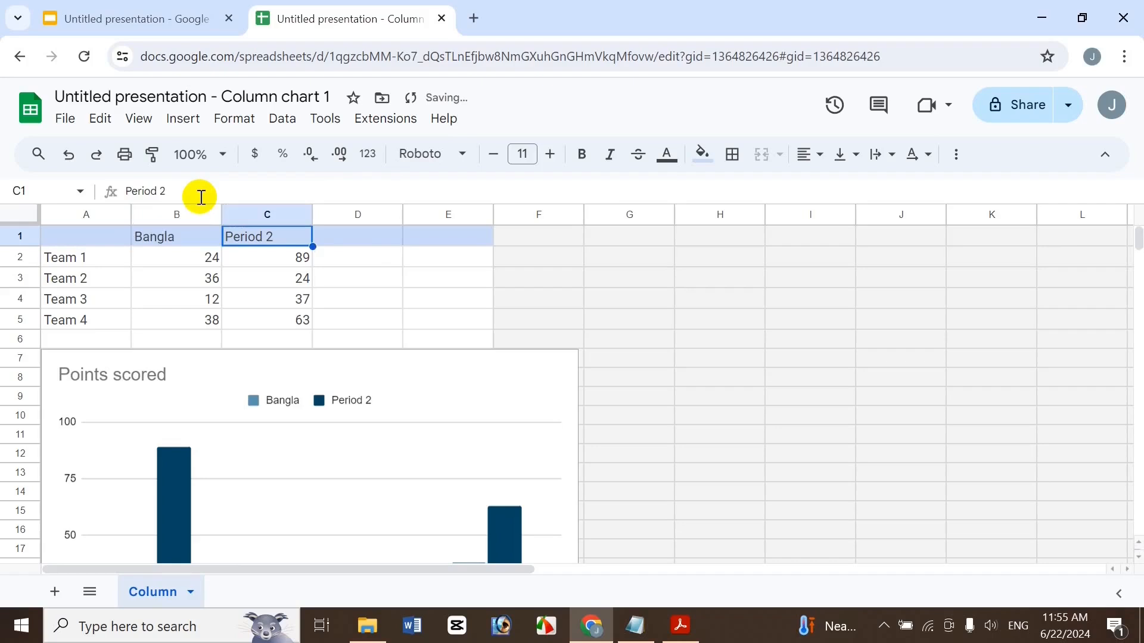
text(English)
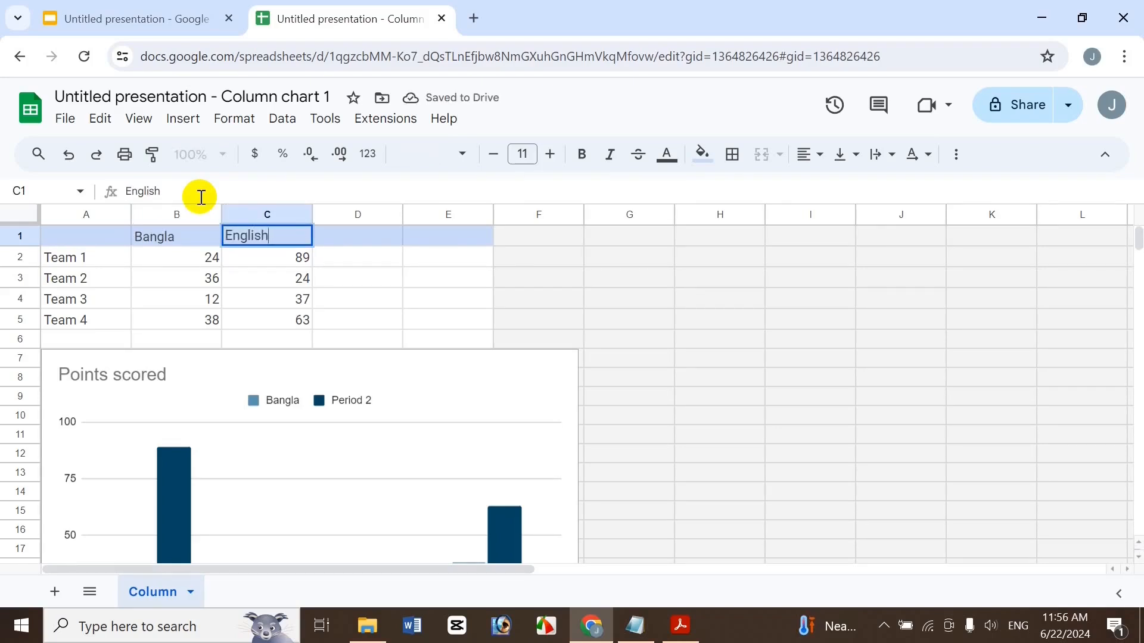
key(Return)
key(Up)
key(Right)
text(Math)
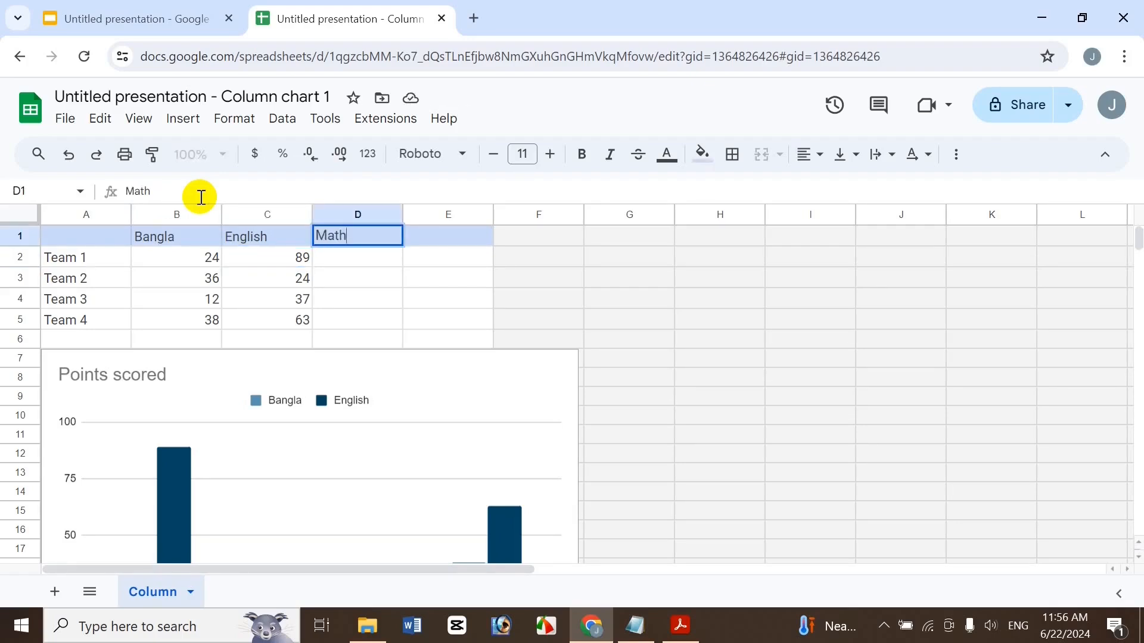
key(Tab)
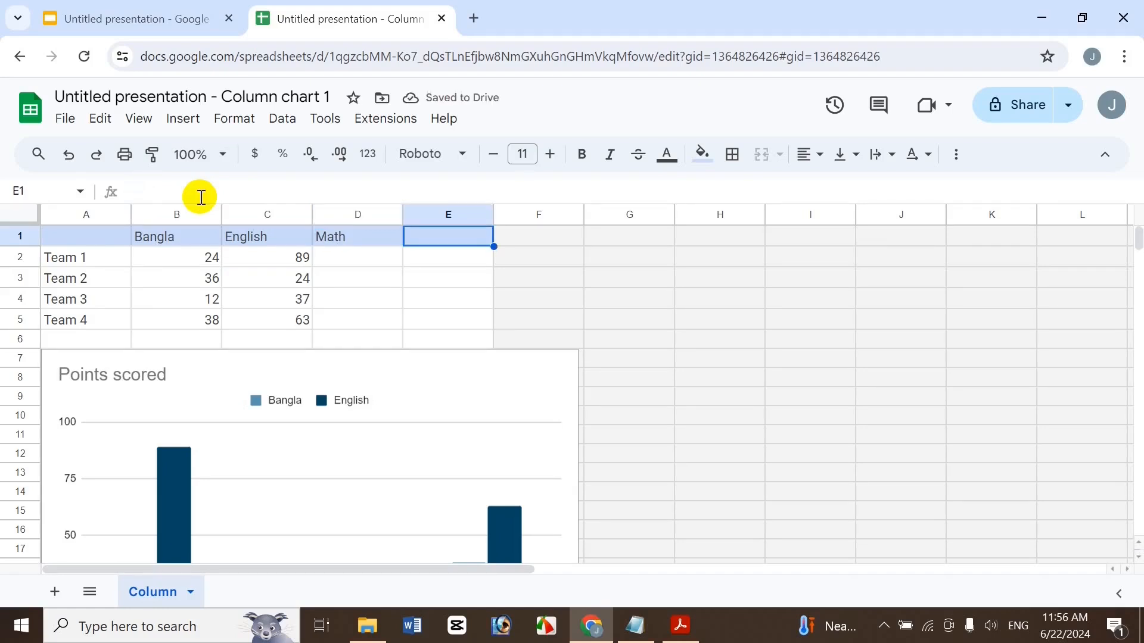
key(Return)
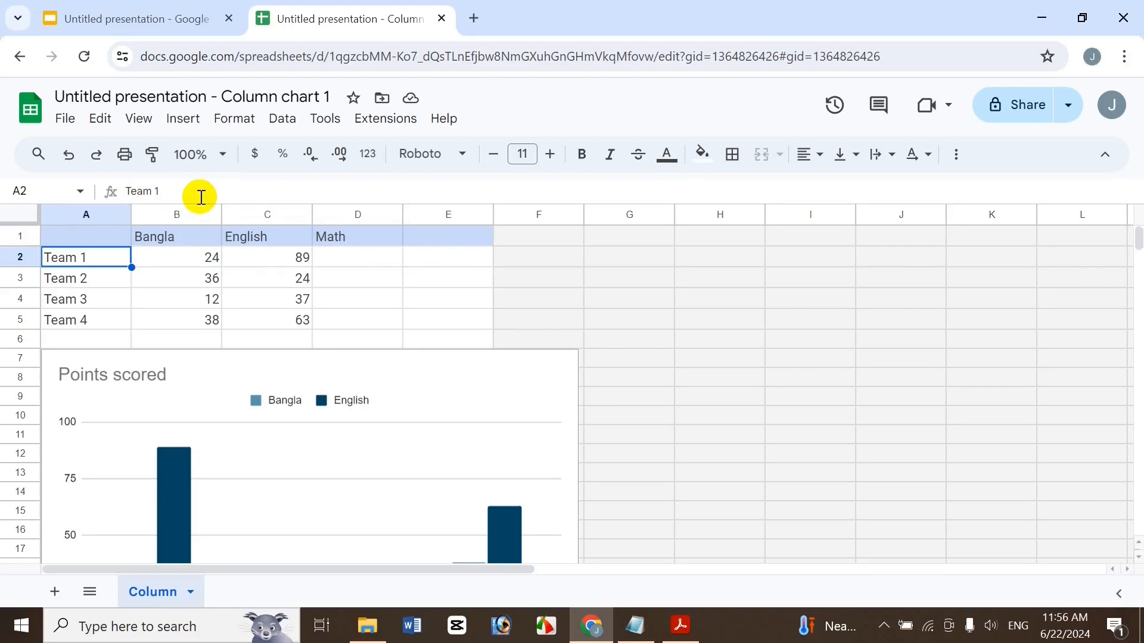
Step: Replace the Team 1 and Team 2 labels in A2 and A3 with two students' first names
key(BackSpace)
text(Icche)
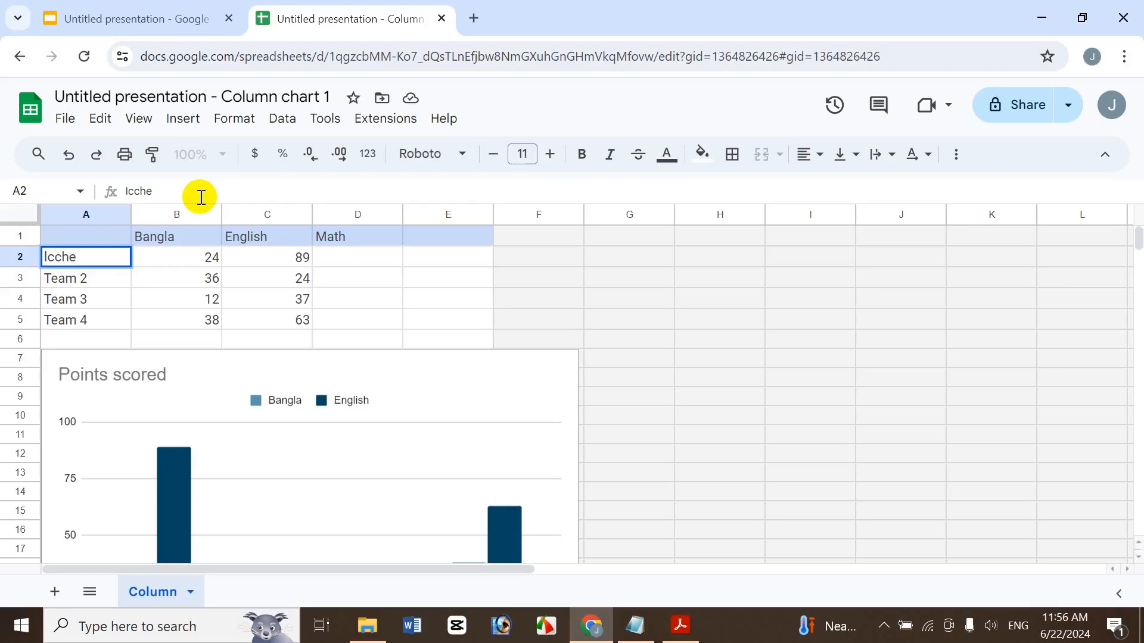
key(Return)
text(ADian)
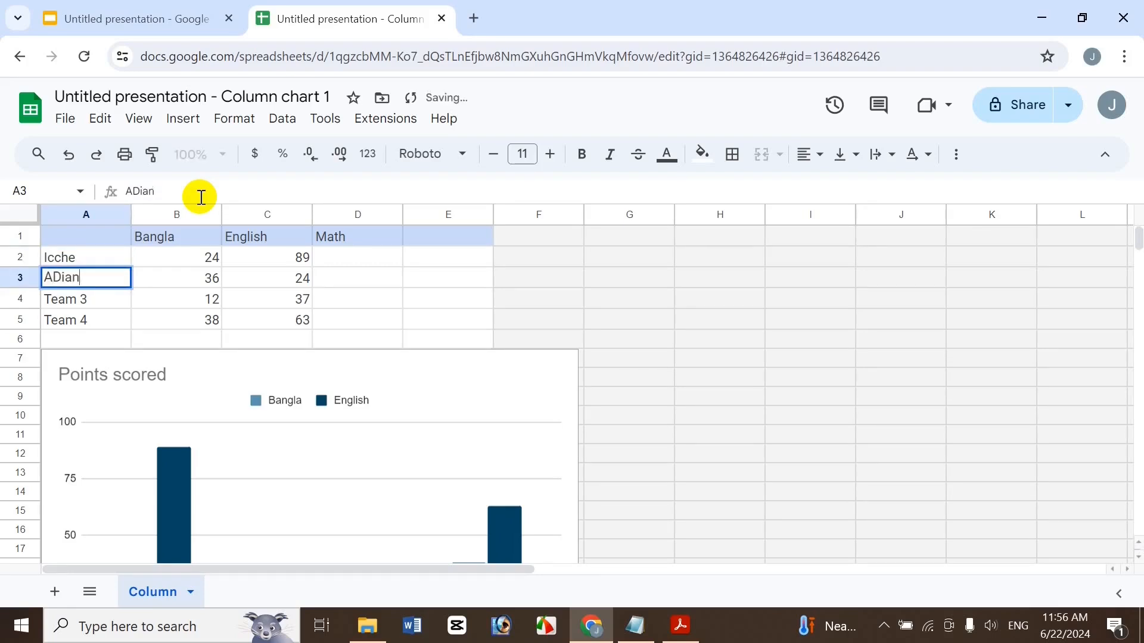
key(Return)
key(Up)
key(BackSpace)
text(Adian)
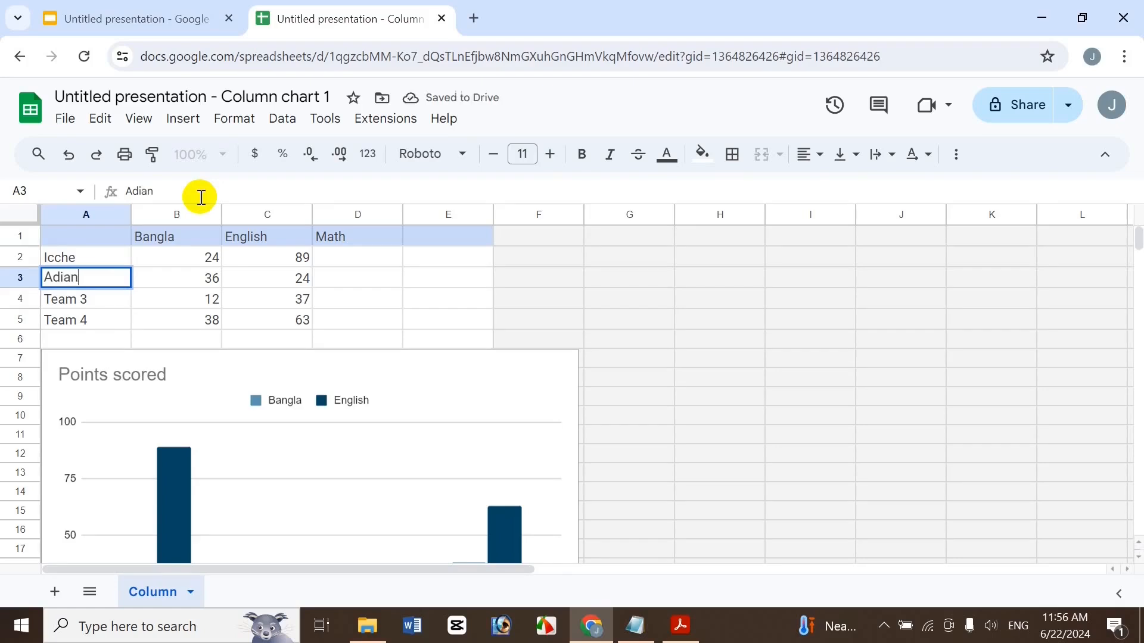
key(Return)
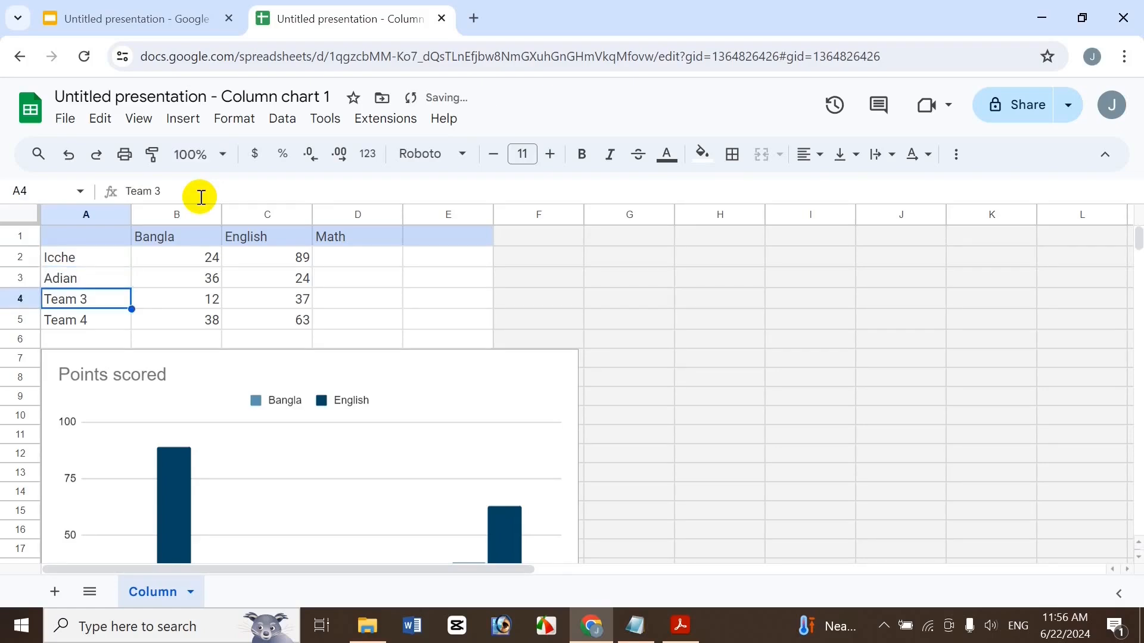
Step: Replace the Team 3 and Team 4 labels in A4 and A5 with two more students' first names
text(R)
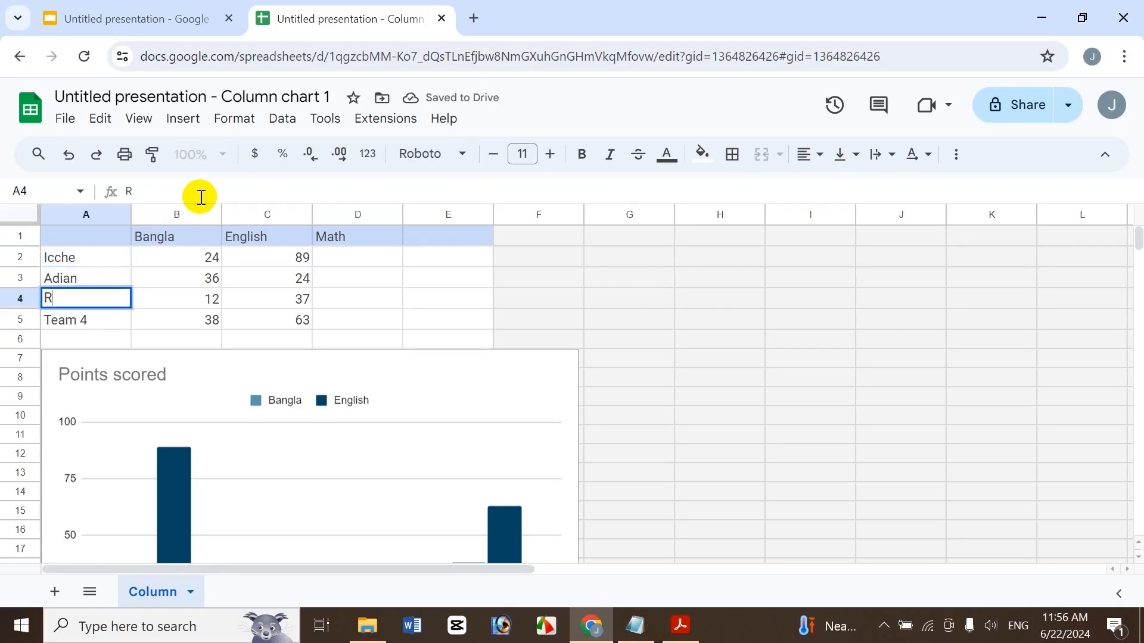
text(atri)
key(Return)
text(Prity)
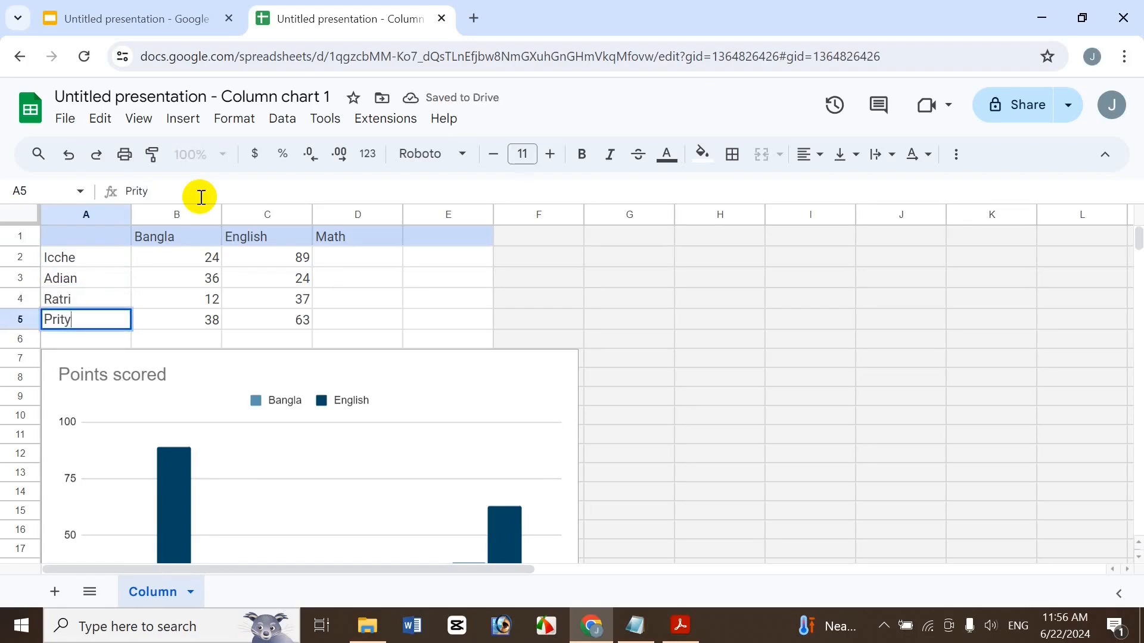
click(164, 280)
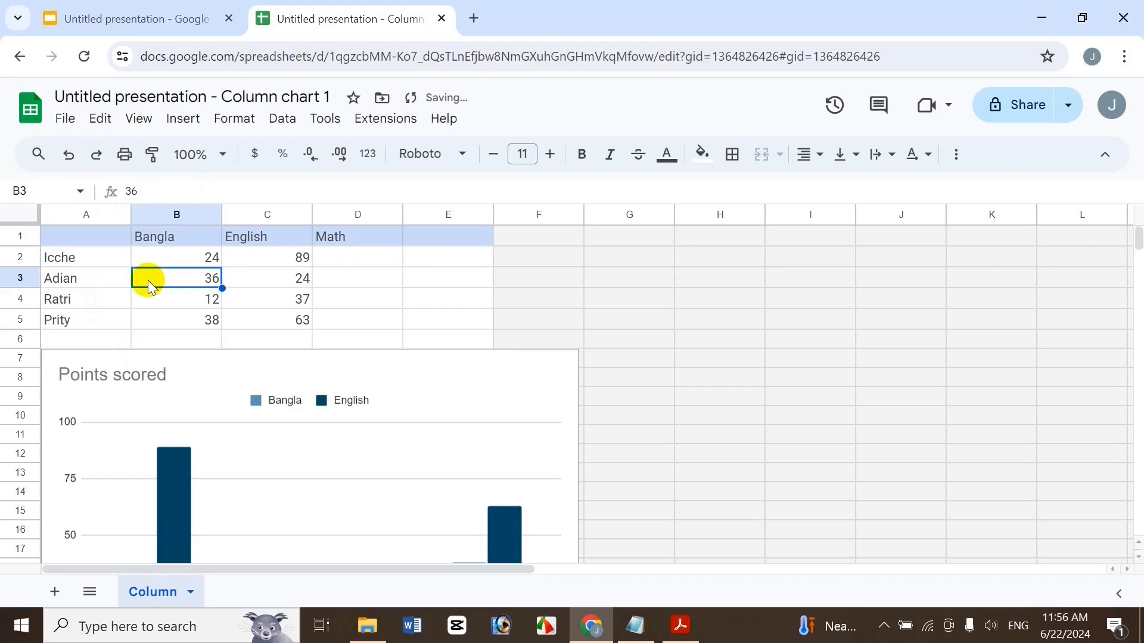
Step: Enter the first student's scores in row 2: Bangla 70, English 80 and Math 90
click(162, 258)
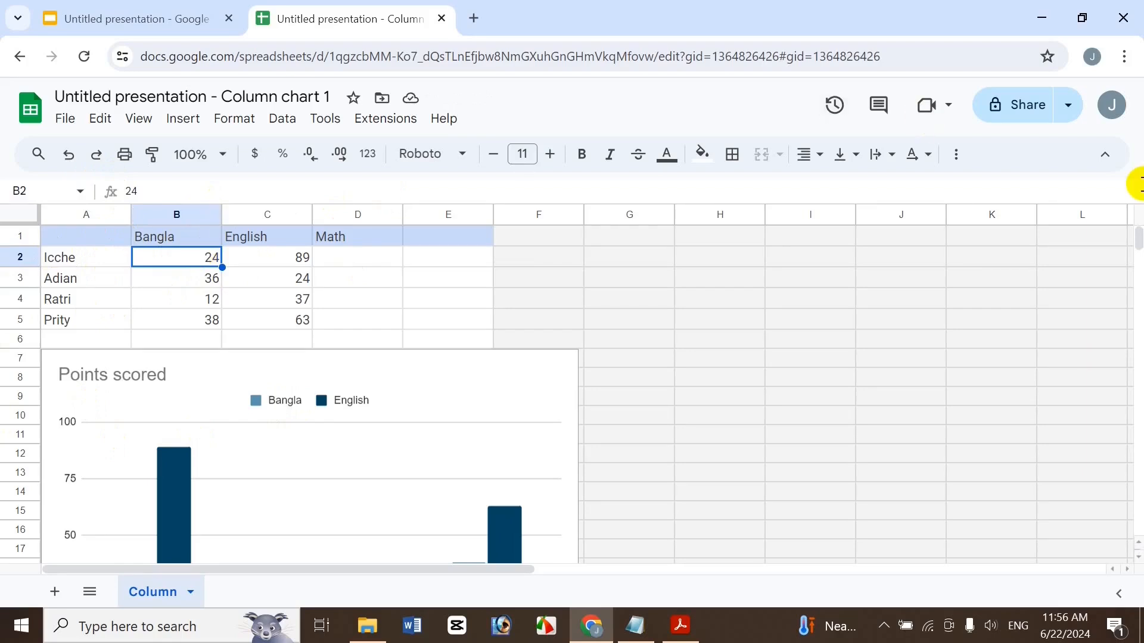
text(70)
key(Tab)
text(80)
key(Tab)
text(90)
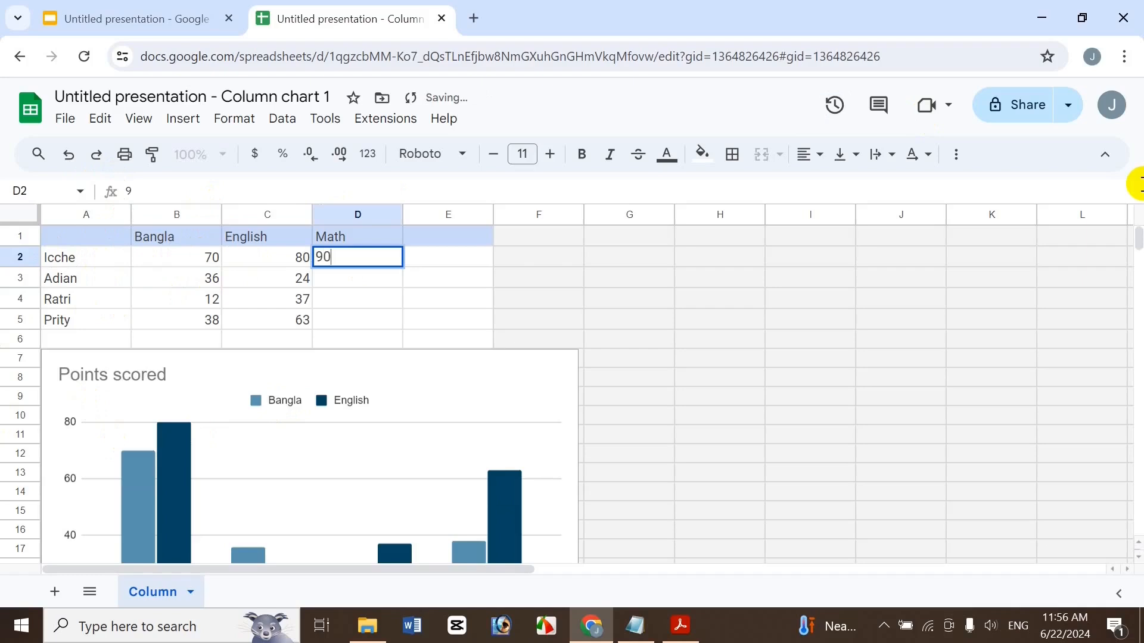
key(Return)
Step: Enter the second student's scores in row 3: Bangla 60, English 70 and Math 80
key(Left)
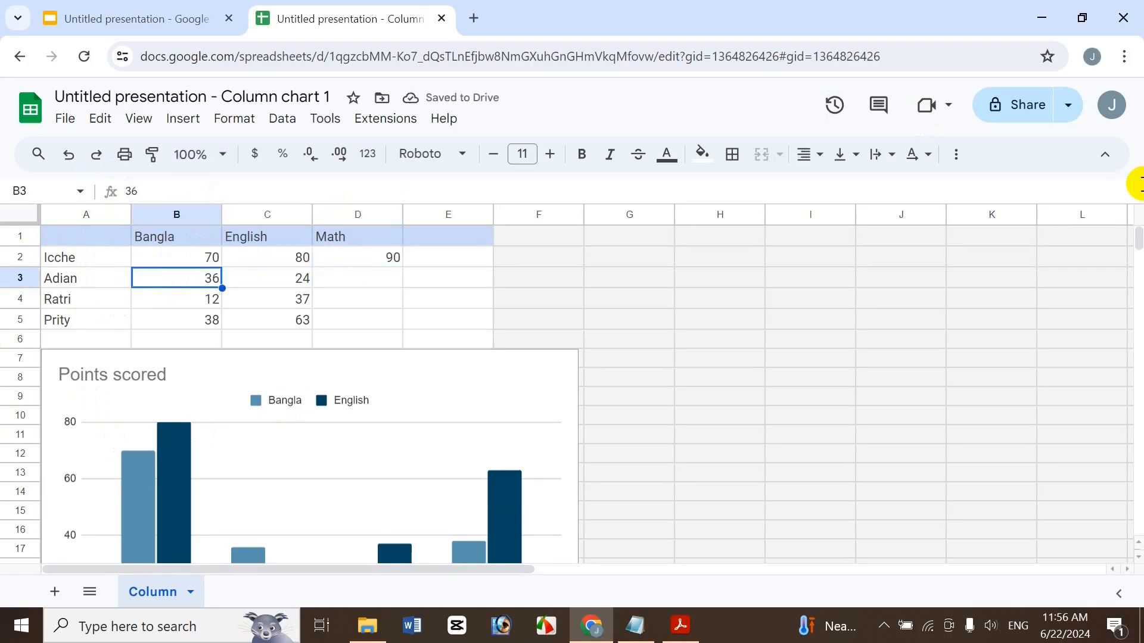
text(60)
key(Tab)
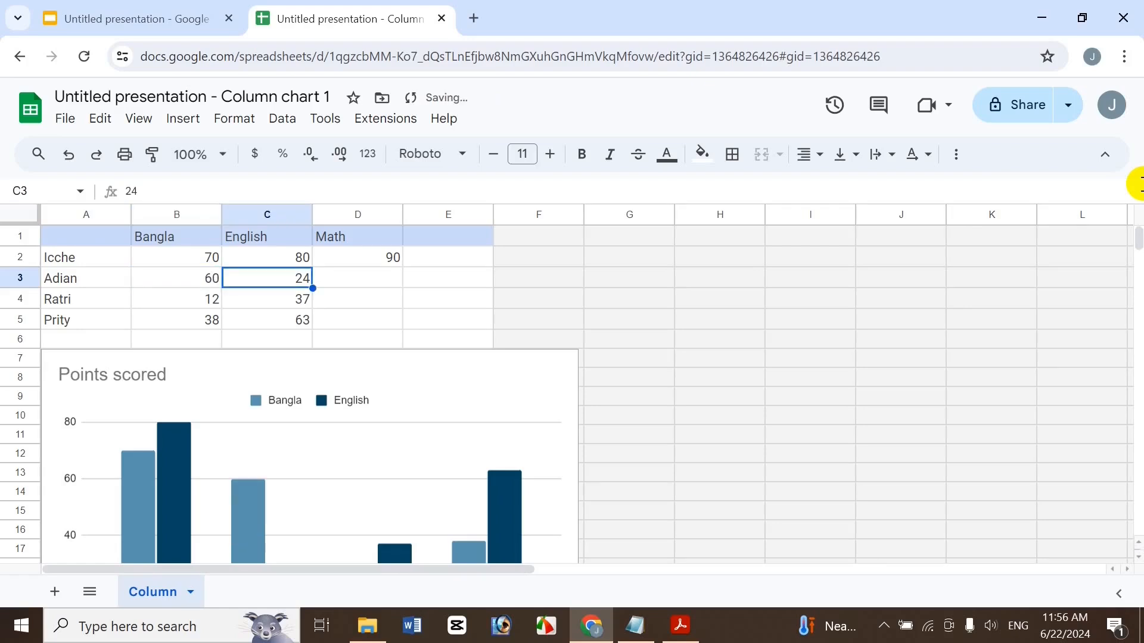
text(70)
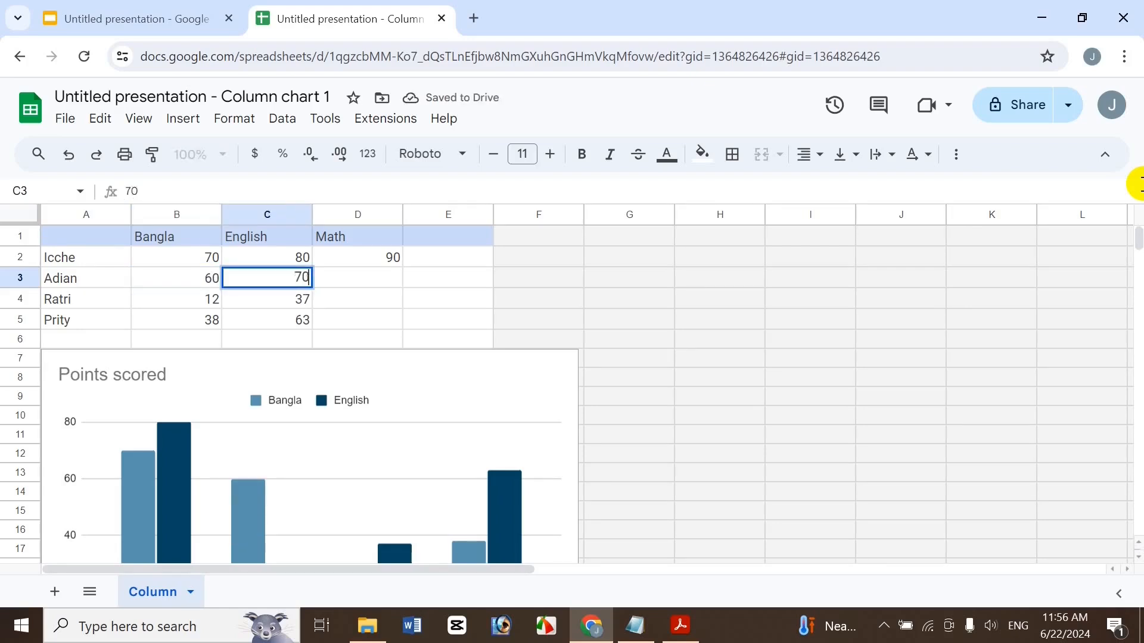
key(Tab)
text(80)
key(Return)
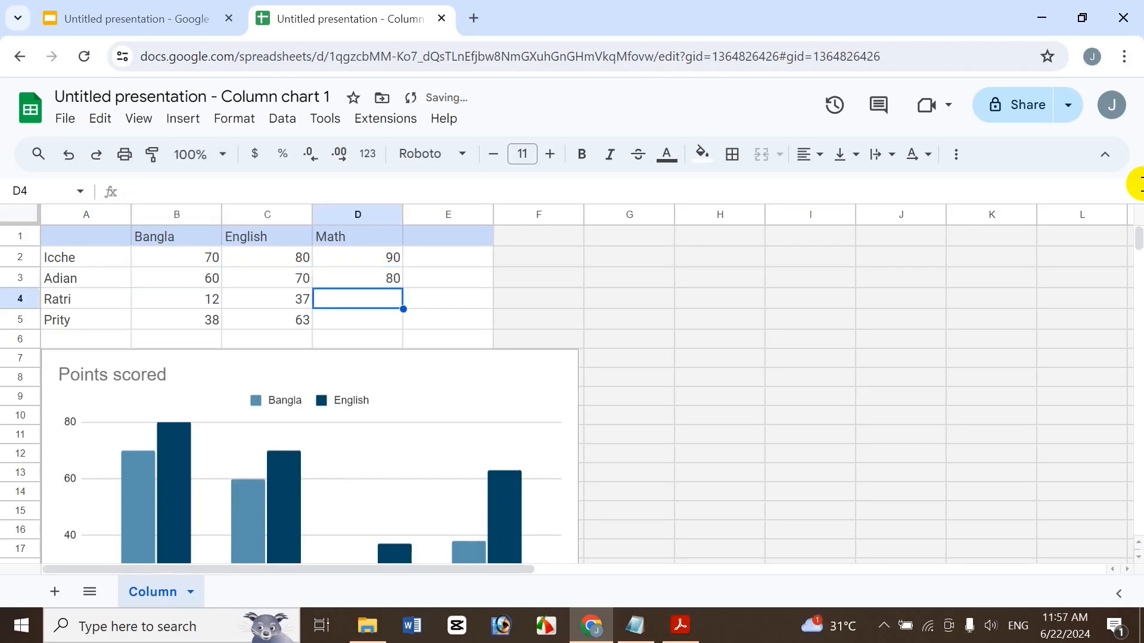
Step: Enter the third student's scores in row 4: Bangla 50, English 60 and Math 70
key(Left)
key(Left)
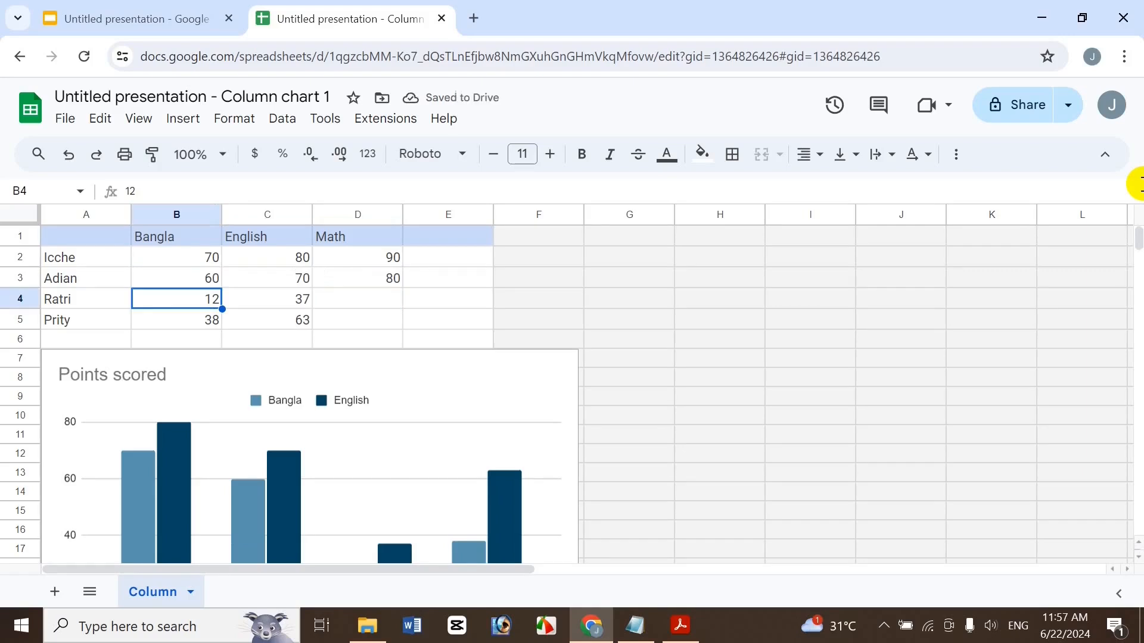
text(50)
key(Tab)
text(60)
key(Tab)
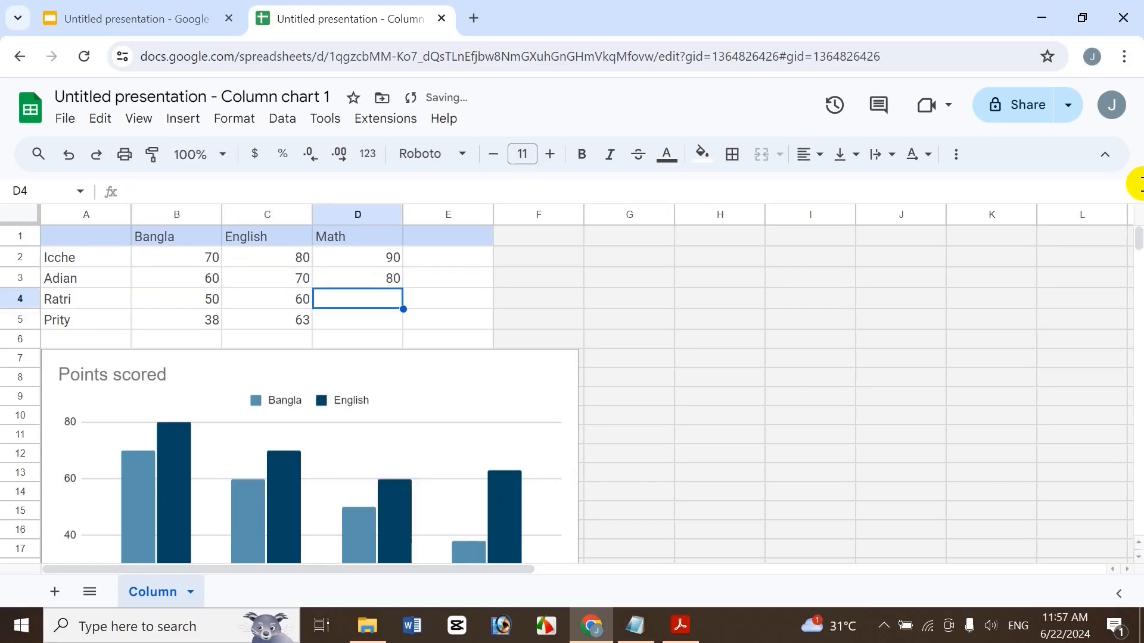
text(8)
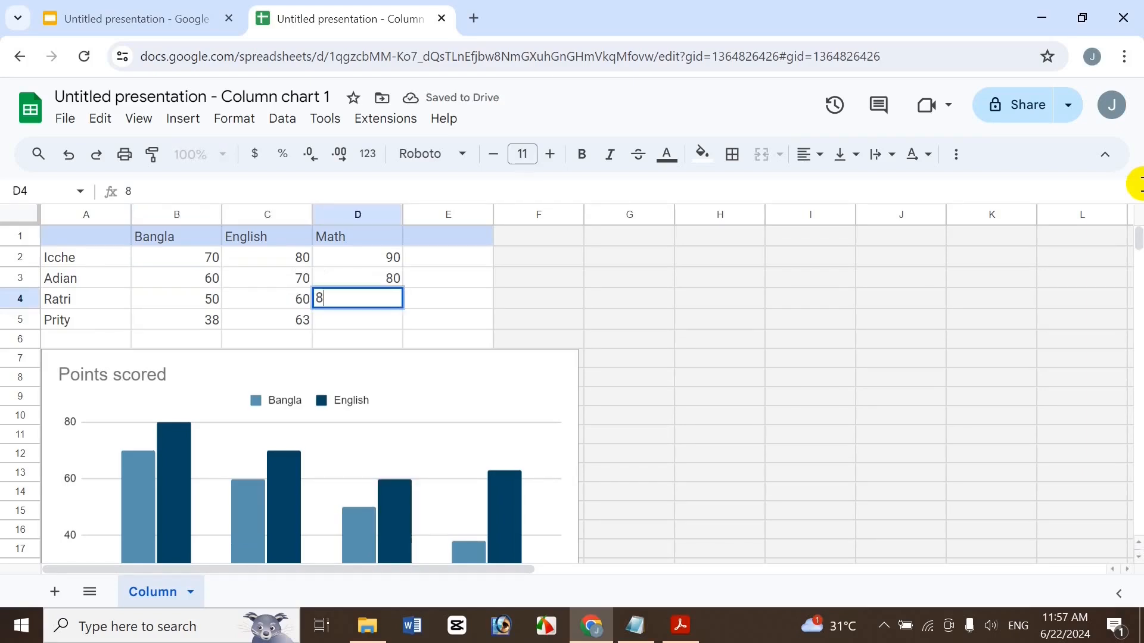
key(BackSpace)
text(70)
key(Return)
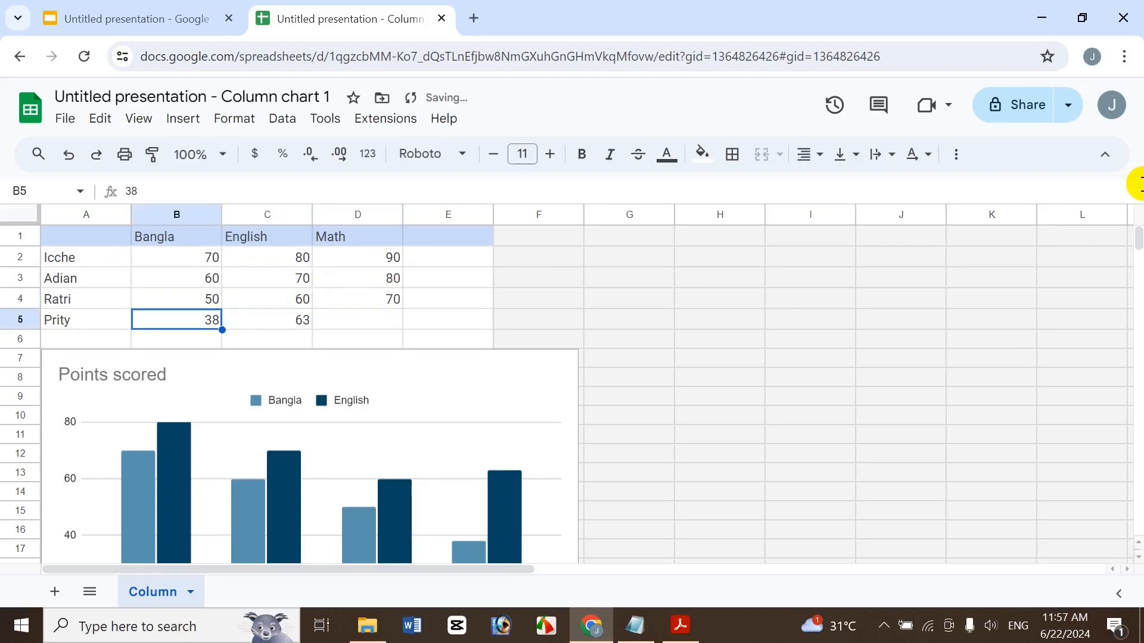
Step: Enter the fourth student's scores in row 5: Bangla 40, English 50 and Math 60
text(40)
key(Tab)
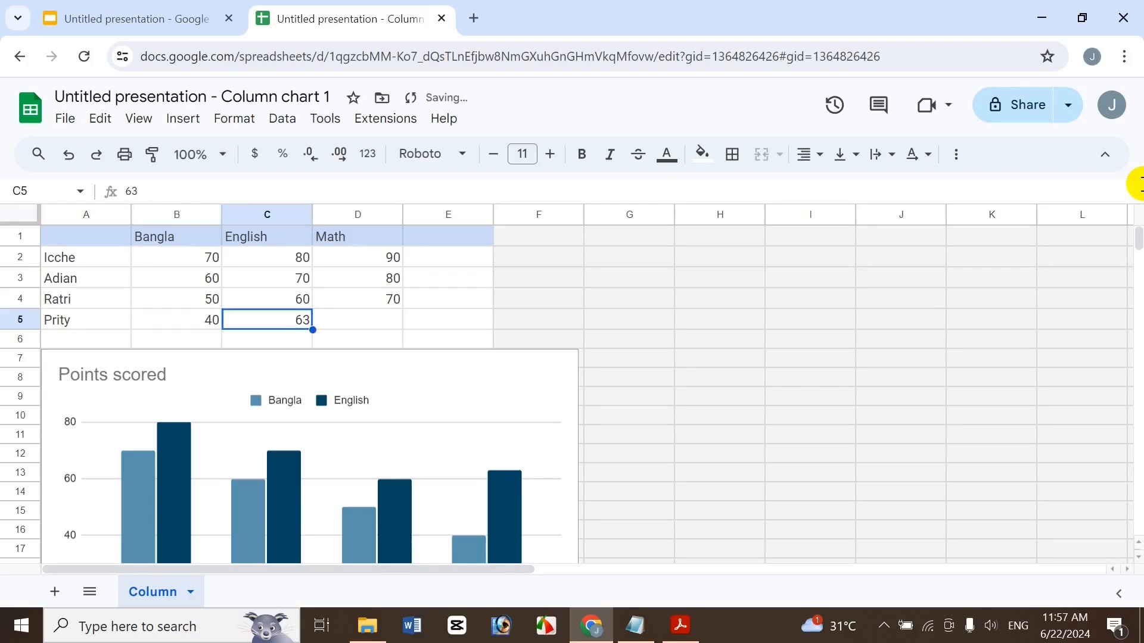
text(50)
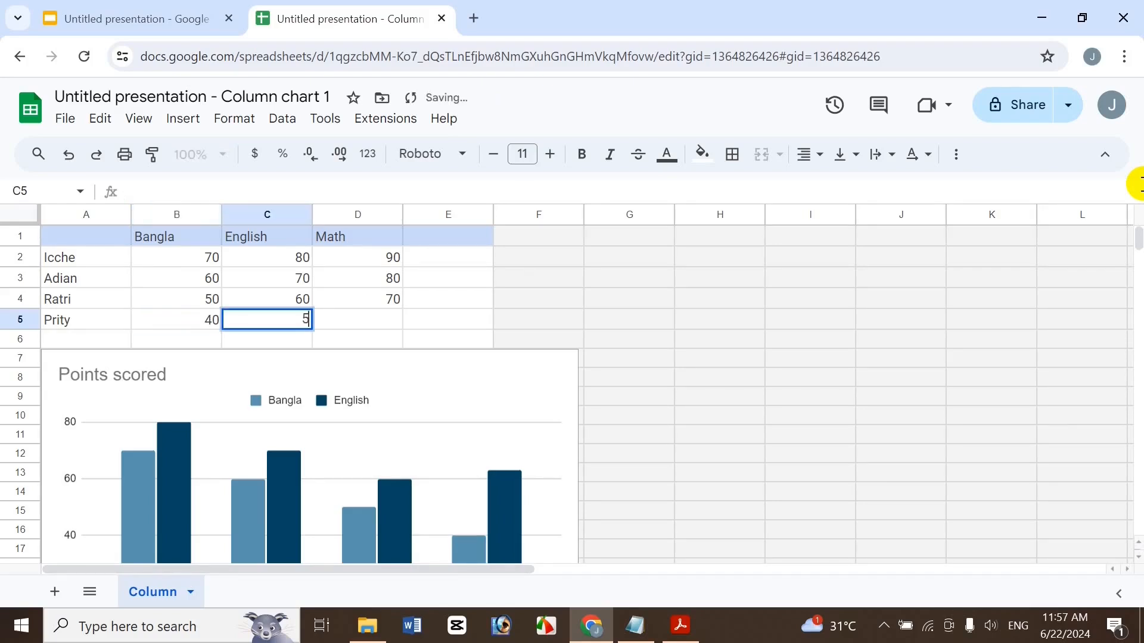
key(Tab)
text(60)
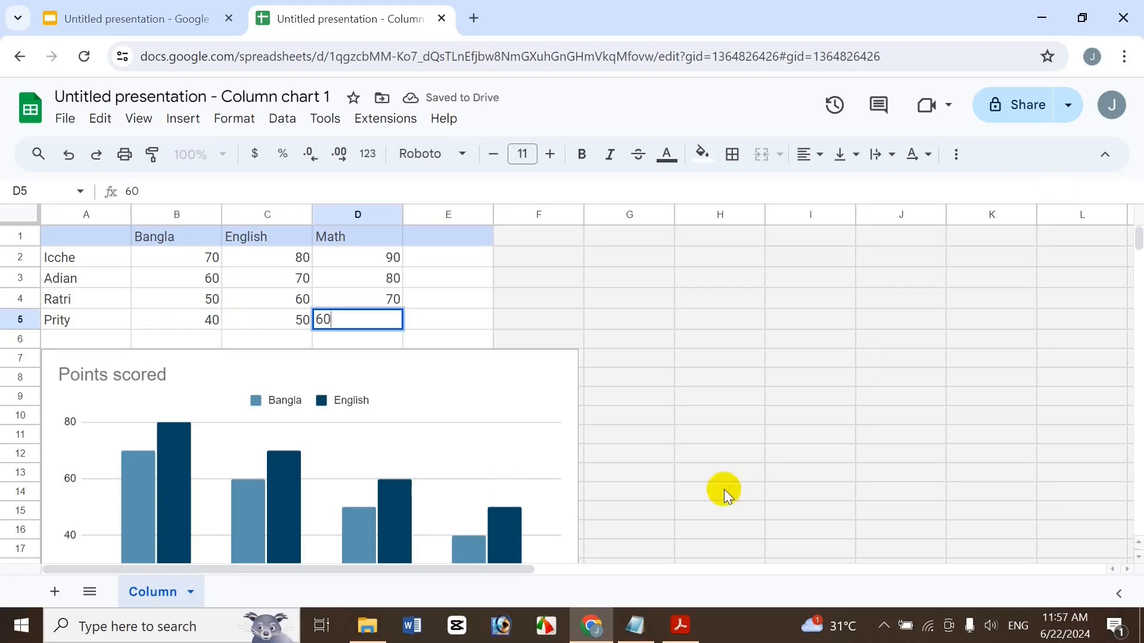
click(688, 340)
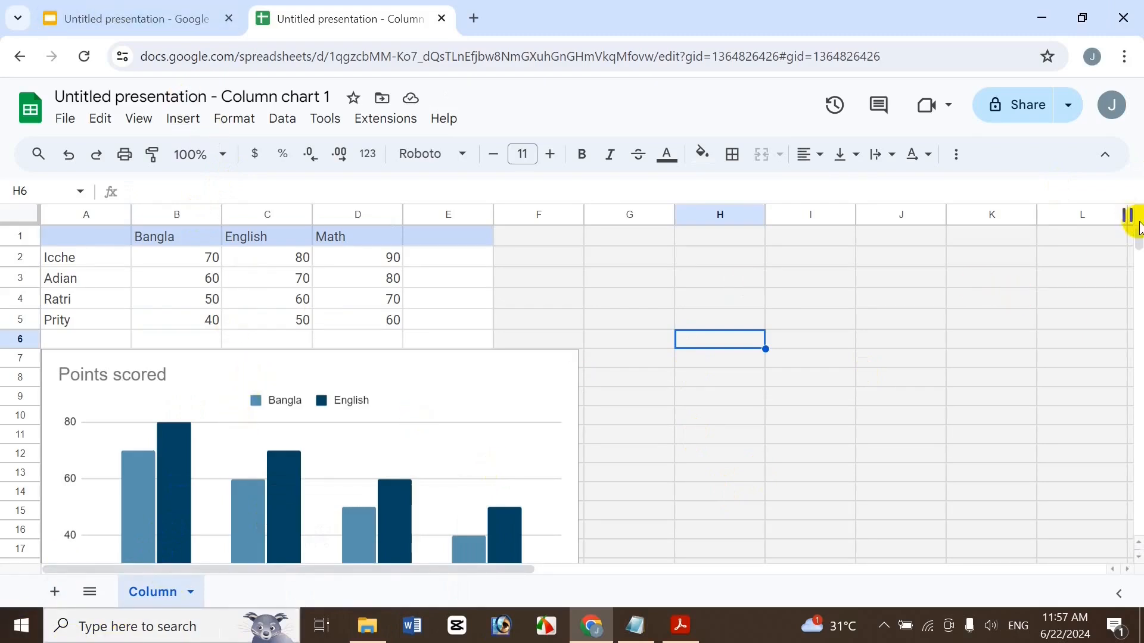
Step: Examine the full Points scored chart to check which subjects and students from the data table it plots
mouse_move(1134, 240)
mouse_down()
mouse_move(1138, 257)
mouse_move(1131, 233)
mouse_up()
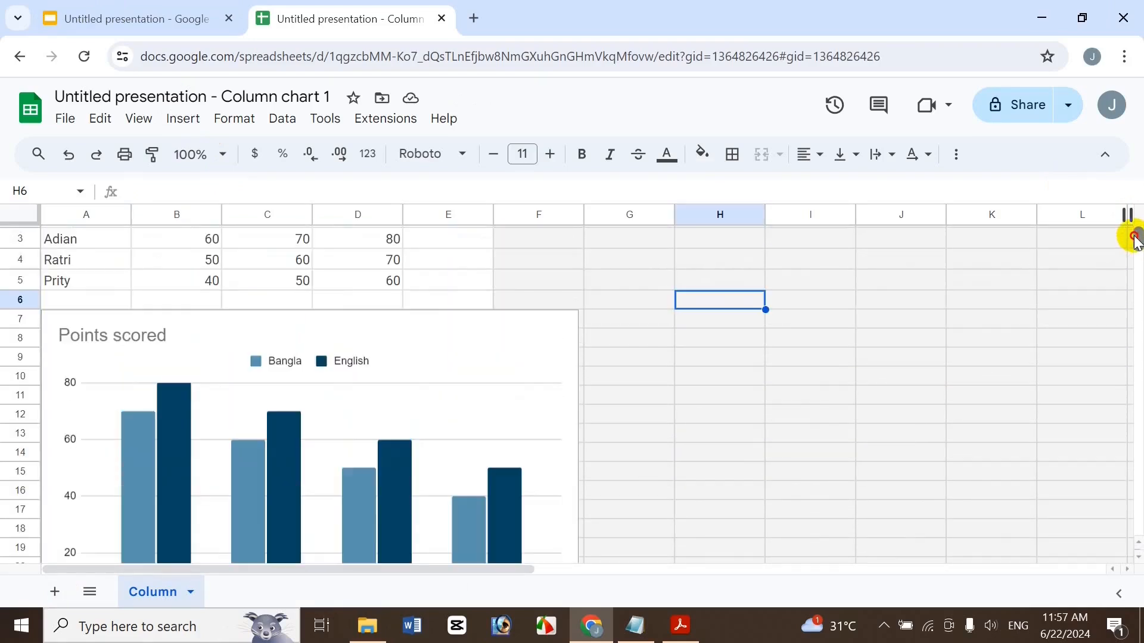
click(719, 366)
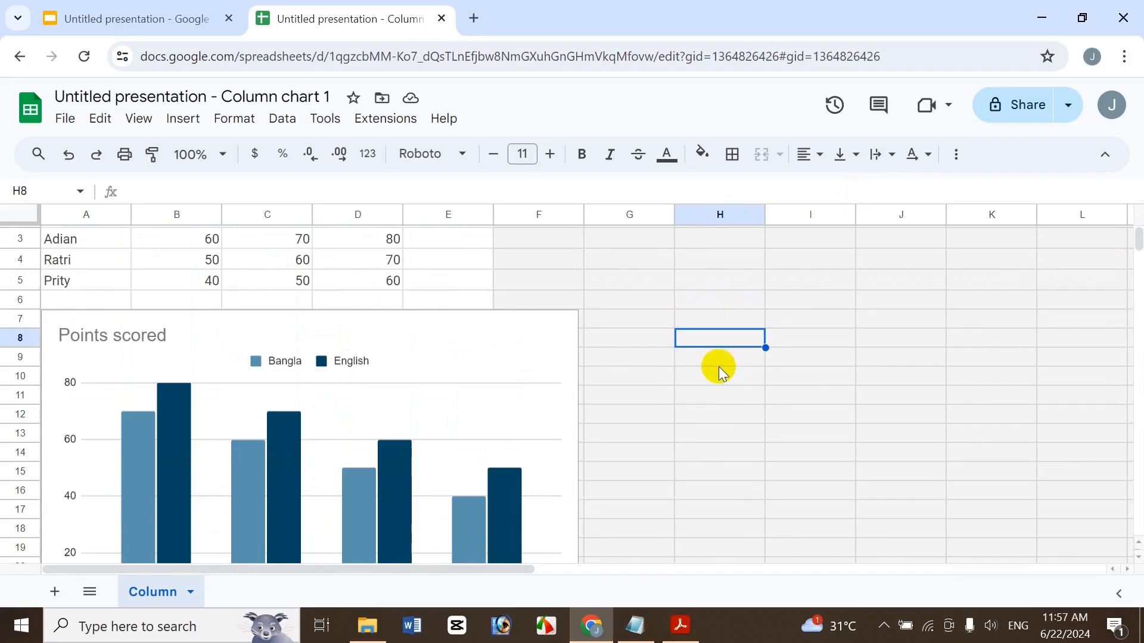
key(ctrl+Up)
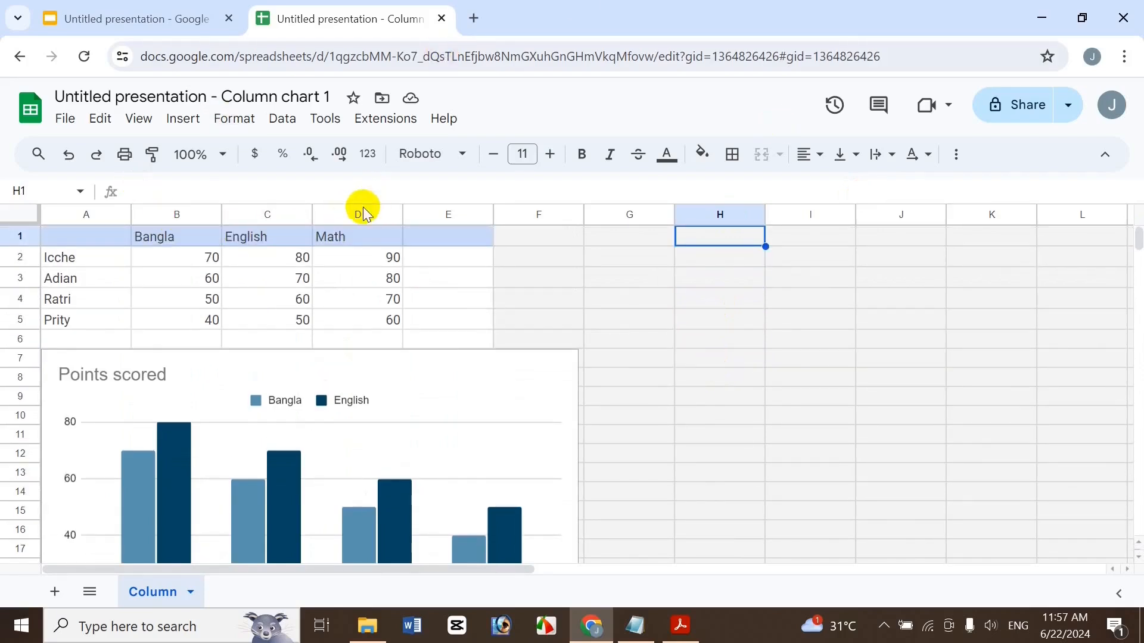
click(726, 535)
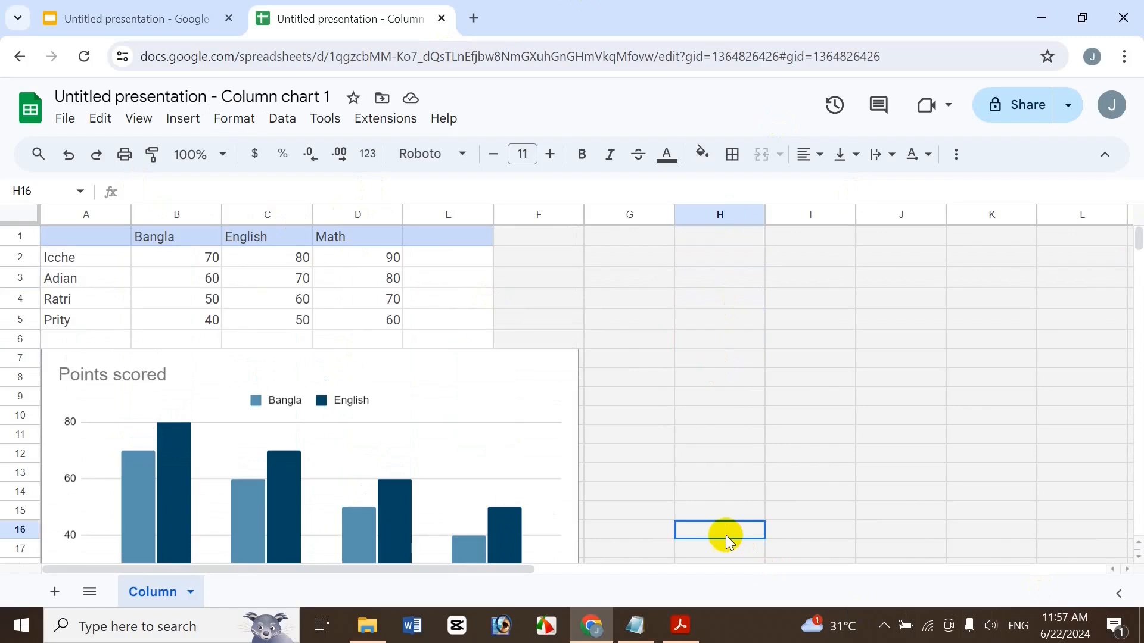
key(Down)
key(Down)
key(Down)
key(Down)
key(Down)
key(Down)
key(Down)
key(Down)
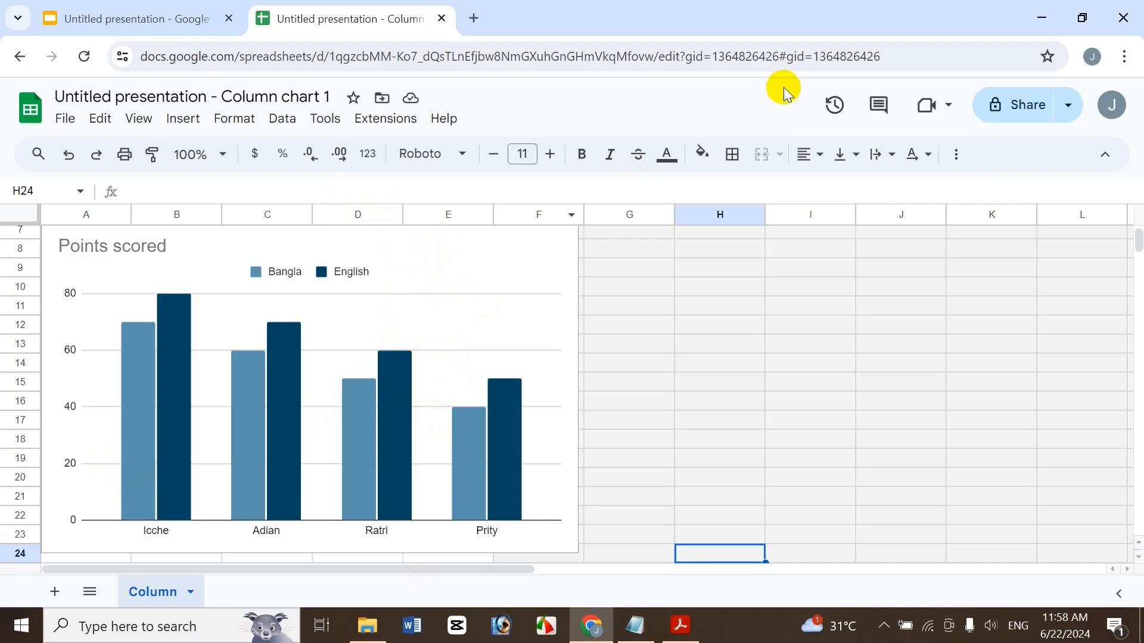
scroll(1135, 247, up, 3)
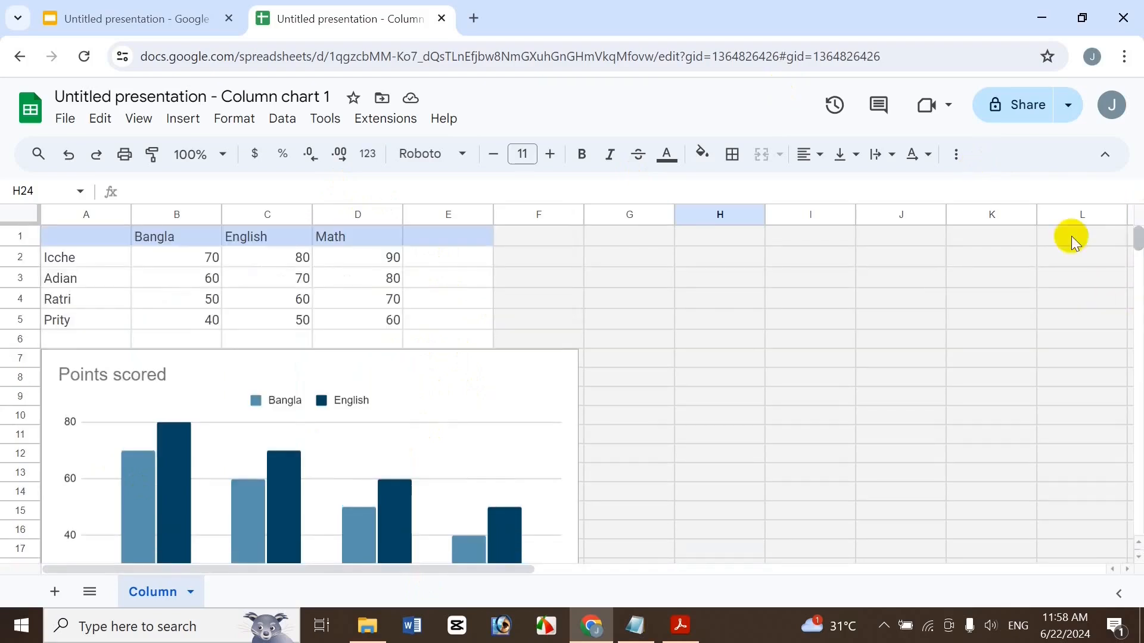
Step: Select the Bangla and English headers together with their scores in B1:C5
click(374, 255)
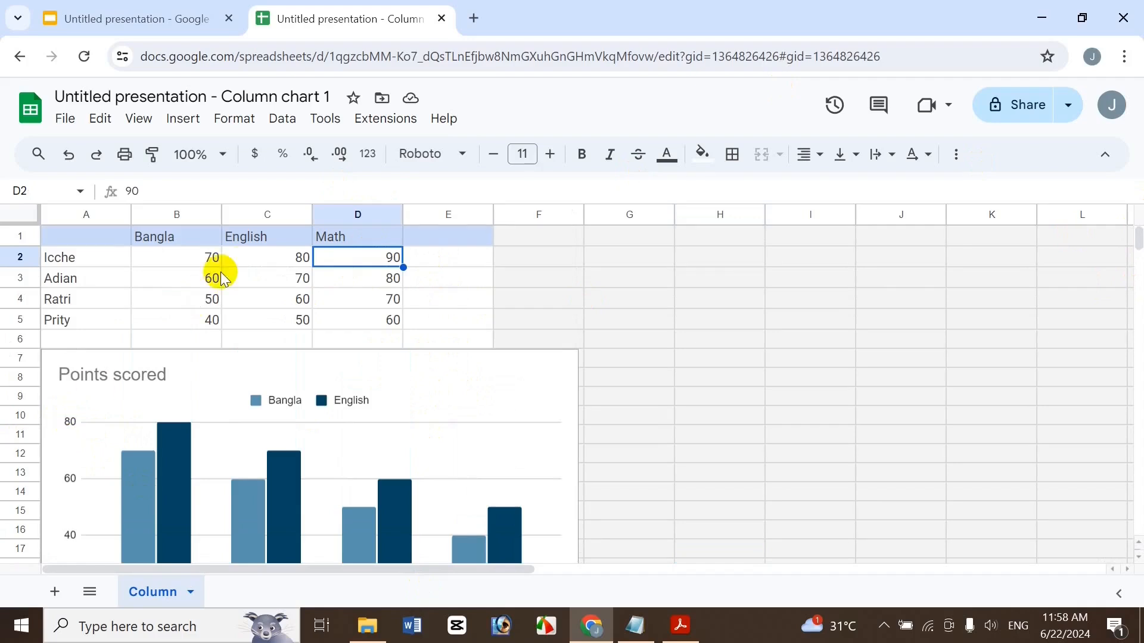
click(258, 256)
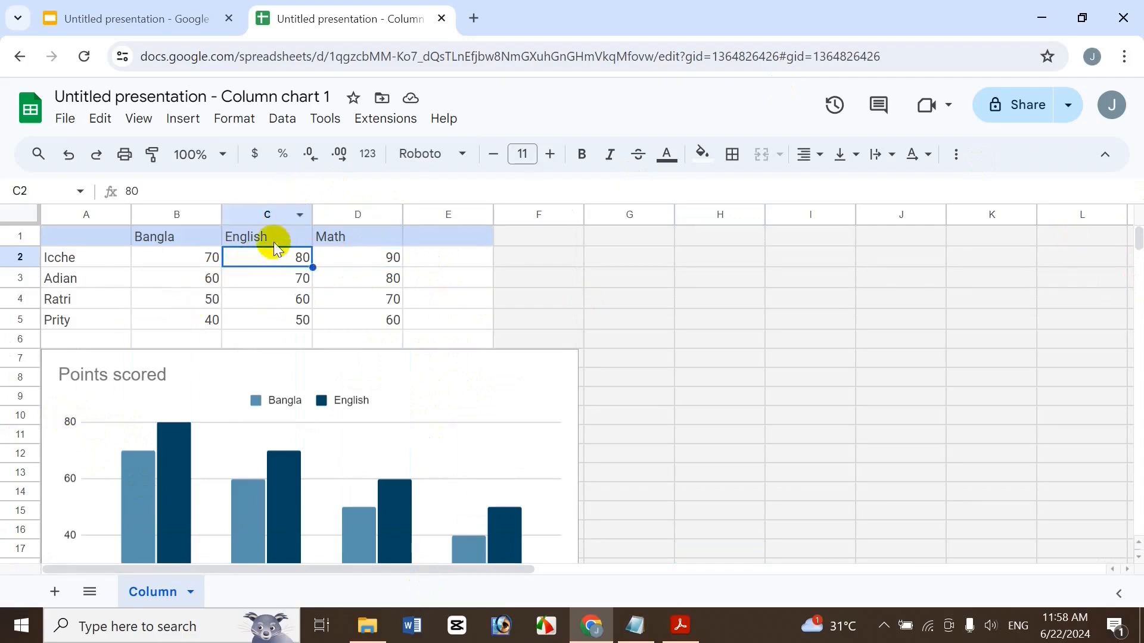
drag(296, 234, 169, 310)
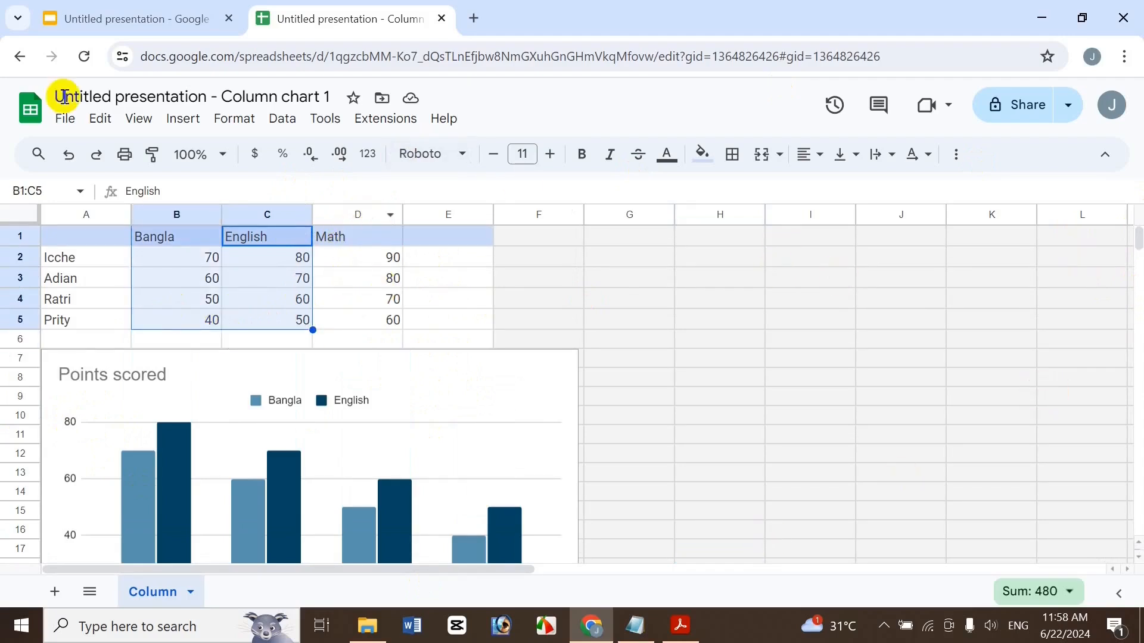
Step: Examine the Points scored chart, comparing each student's Bangla and English columns with the entered scores
click(258, 256)
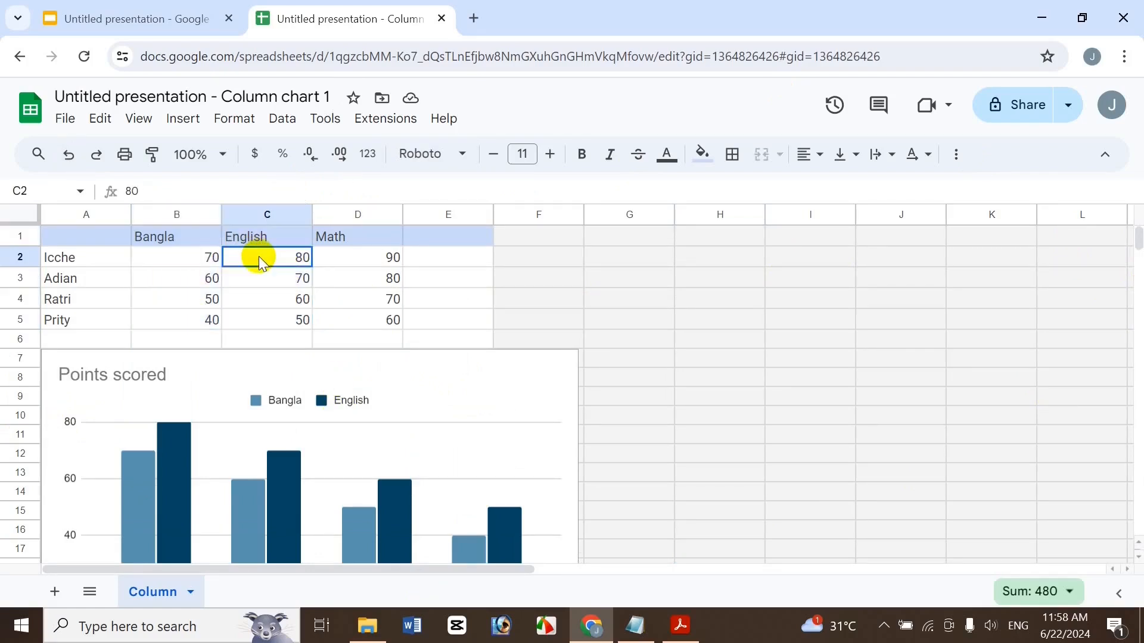
click(1130, 395)
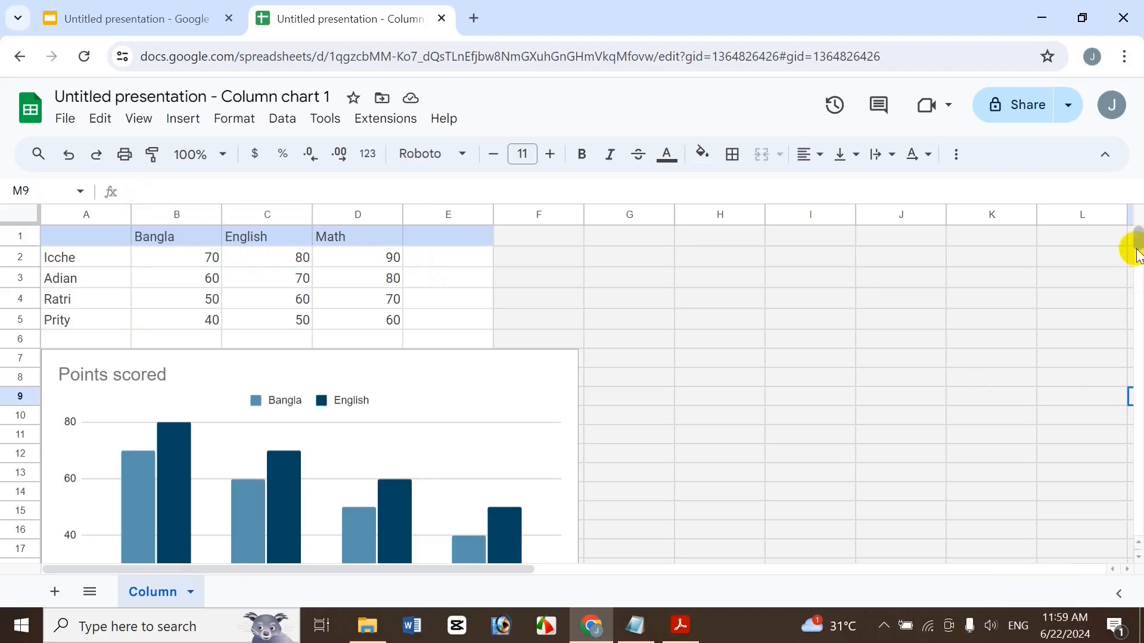
scroll(1136, 260, down, 9)
scroll(1137, 256, up, 5)
scroll(1137, 257, up, 4)
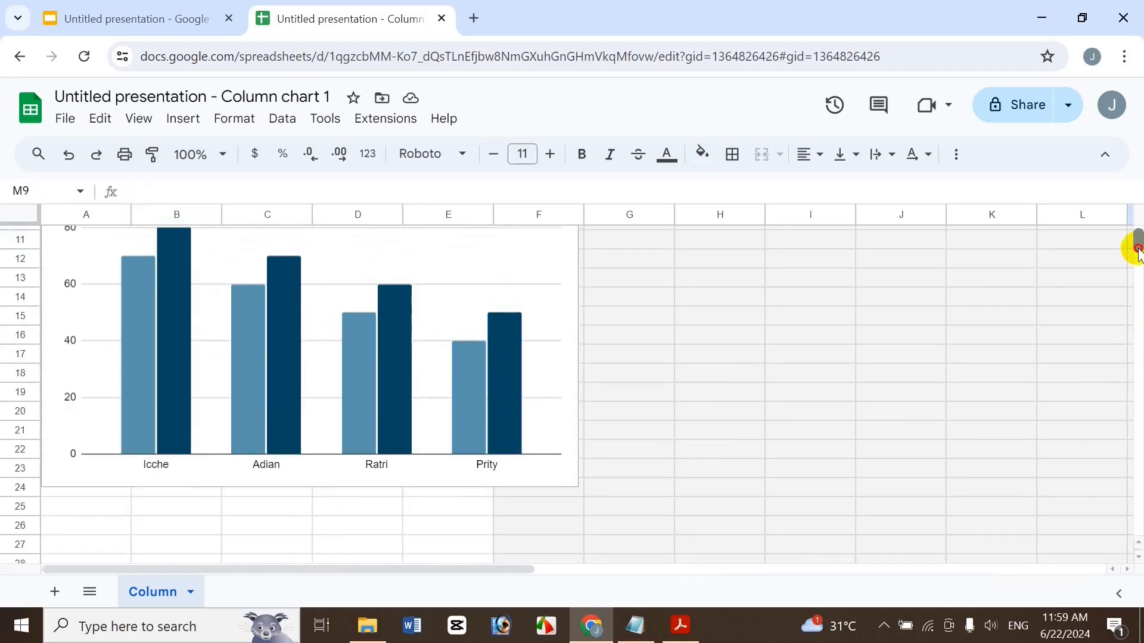
scroll(1136, 257, down, 3)
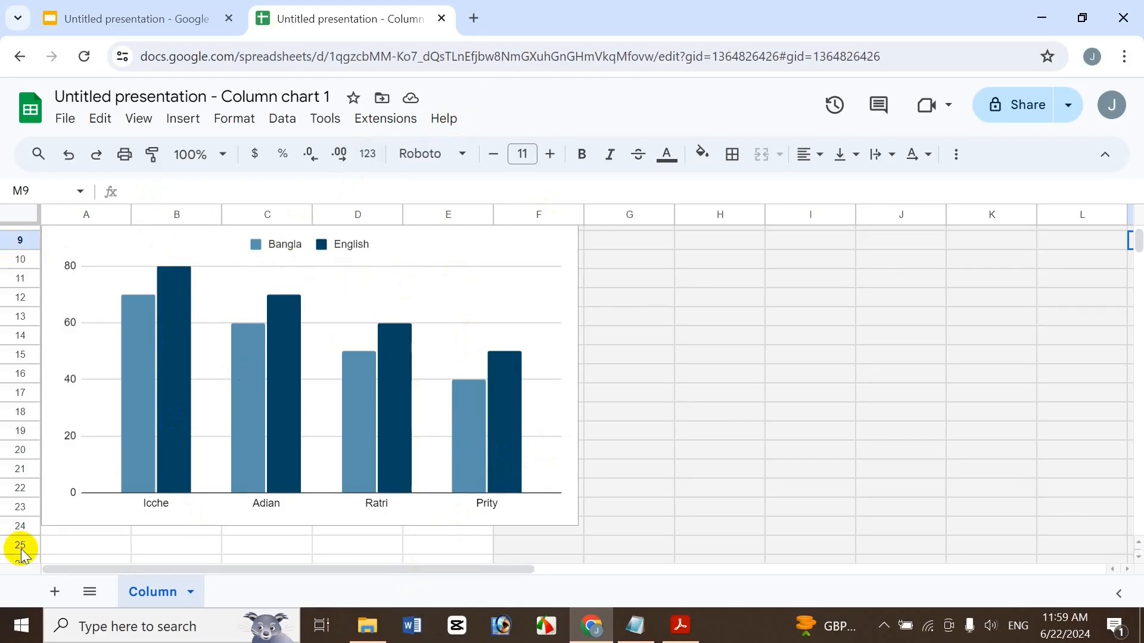
click(543, 242)
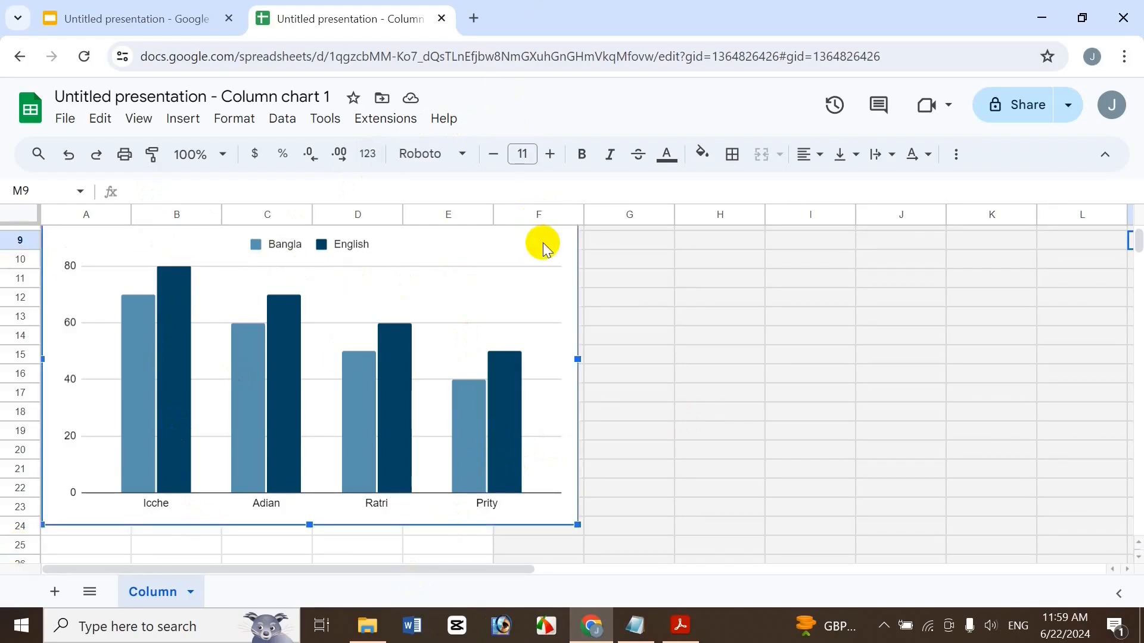
mouse_move(425, 383)
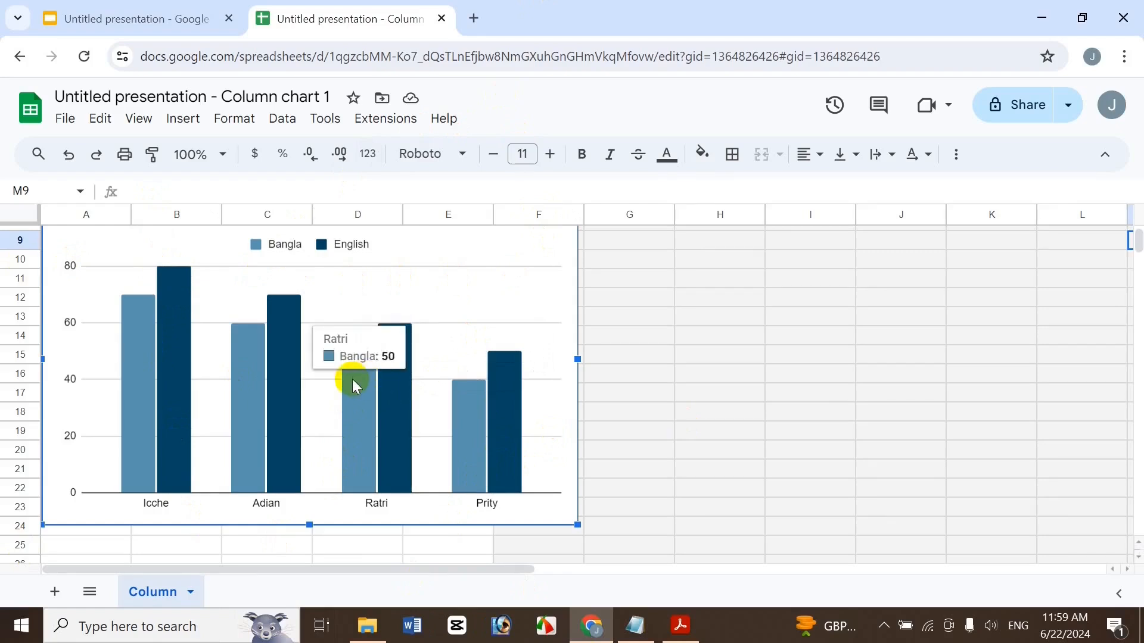
mouse_move(351, 293)
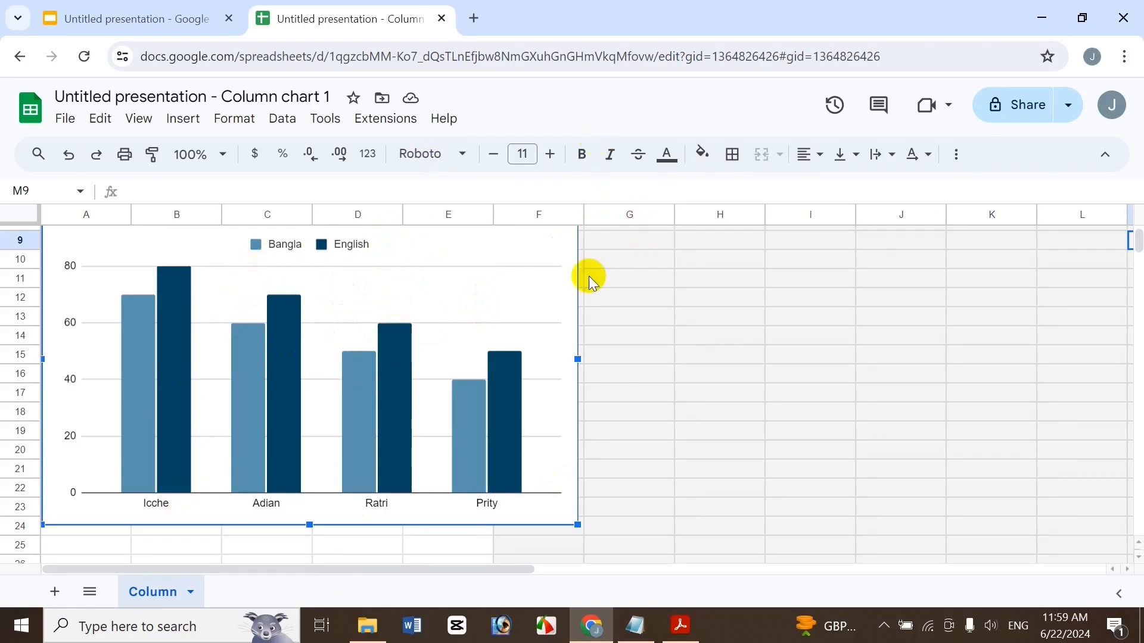
mouse_move(361, 409)
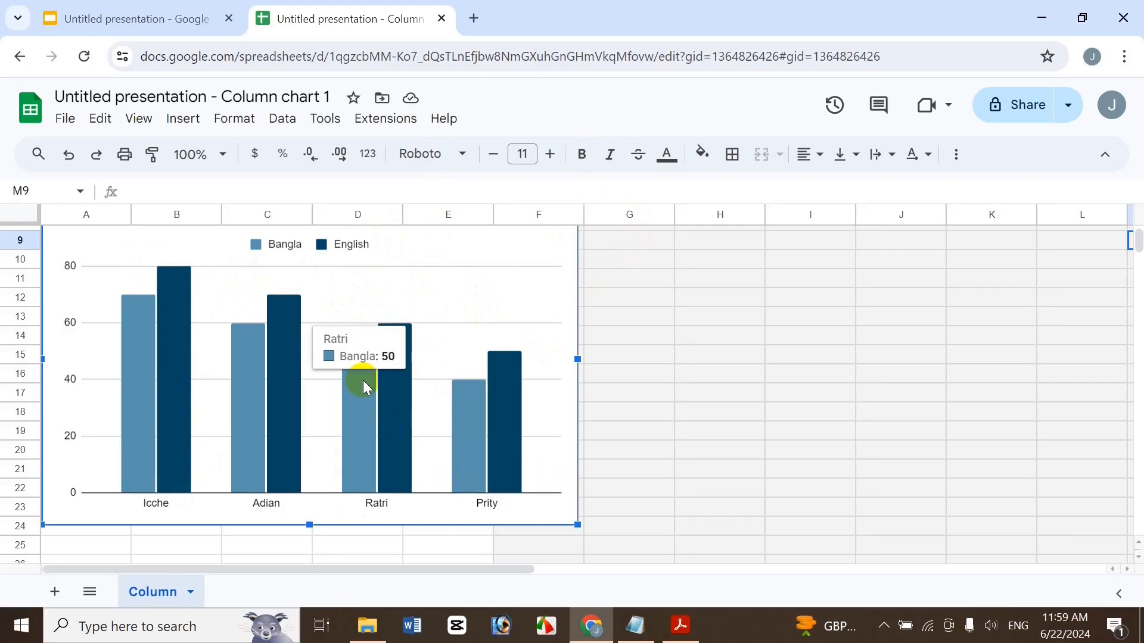
mouse_move(396, 357)
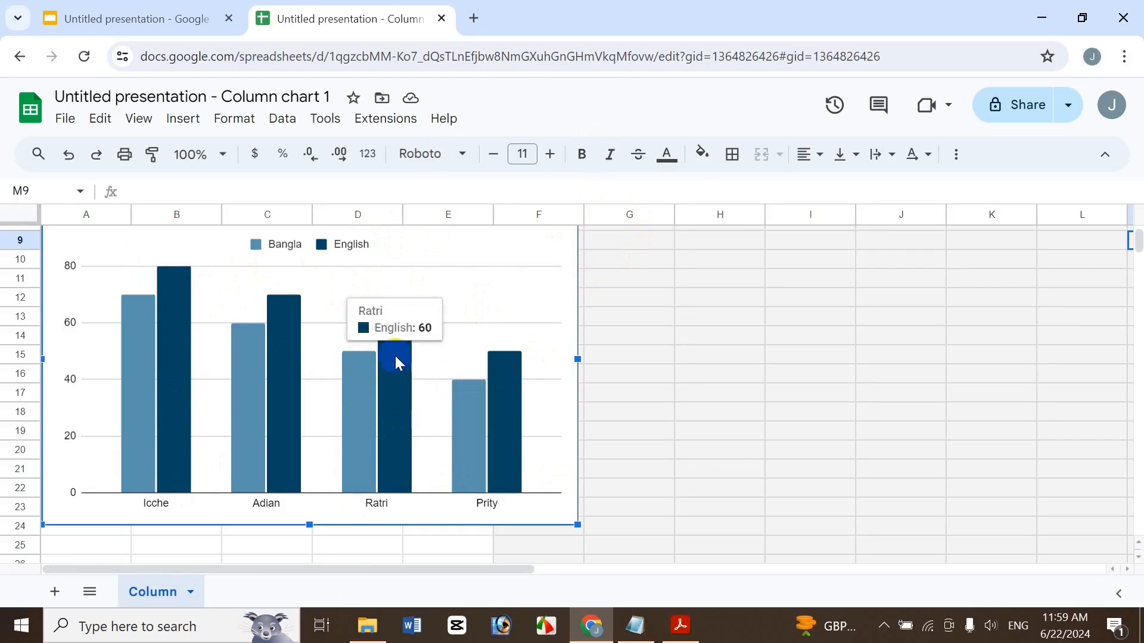
mouse_move(466, 417)
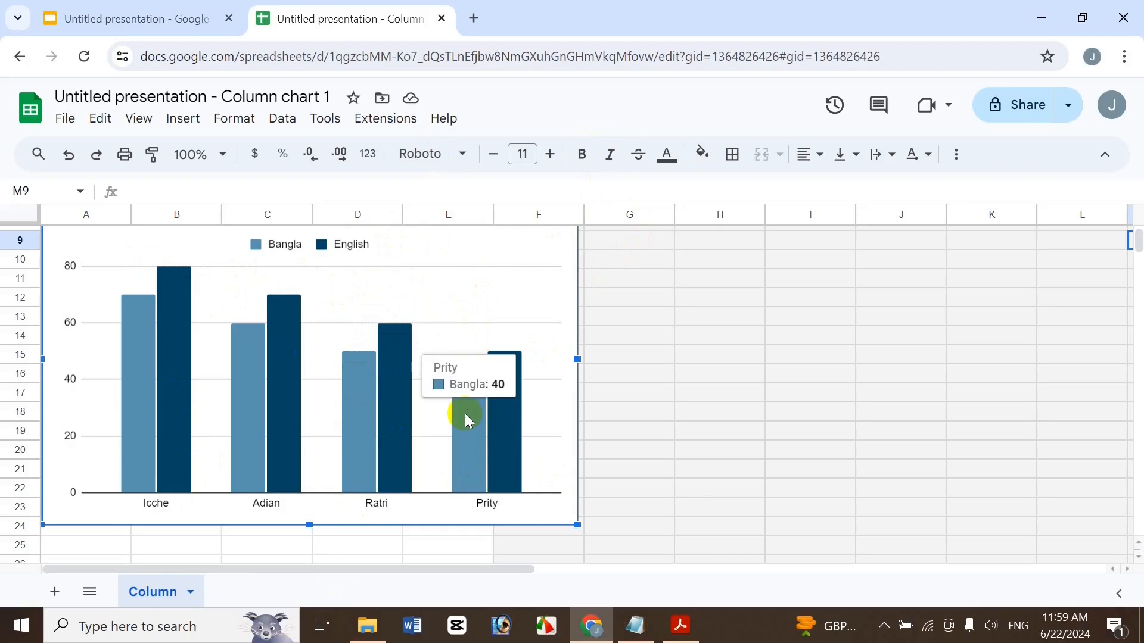
mouse_move(506, 393)
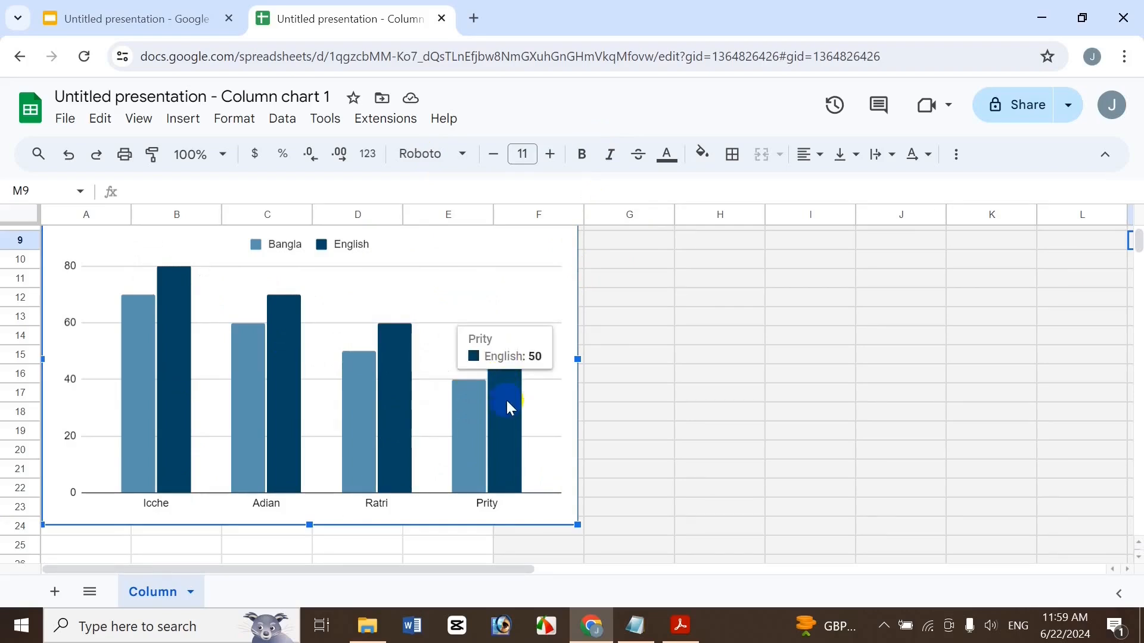
mouse_move(201, 357)
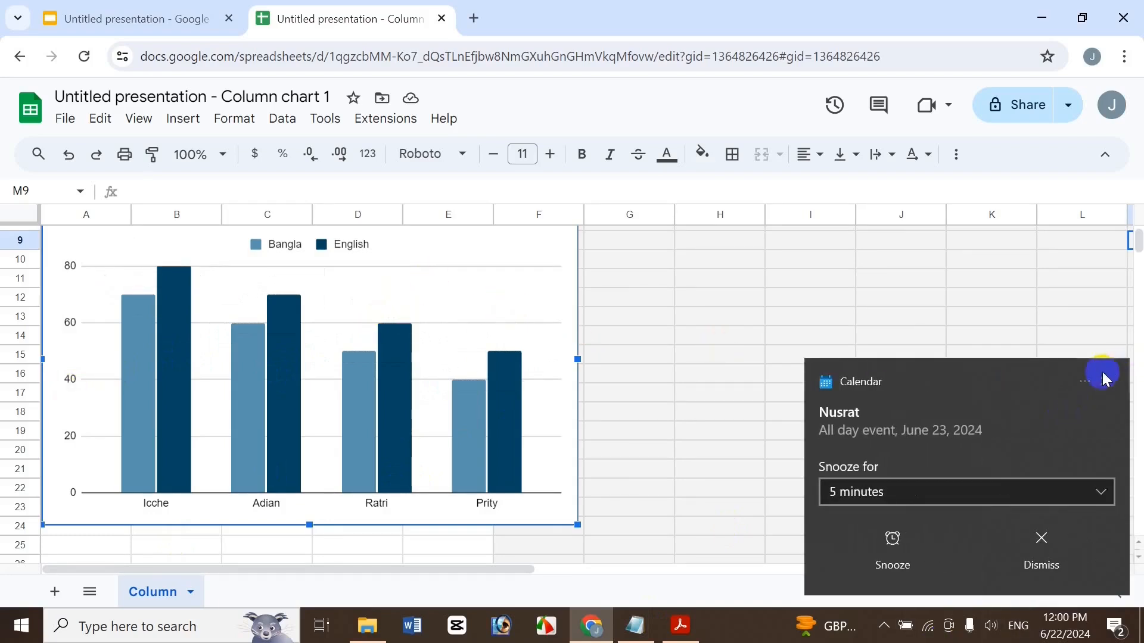
Step: Close the calendar reminder and reselect the Points scored chart
click(1113, 385)
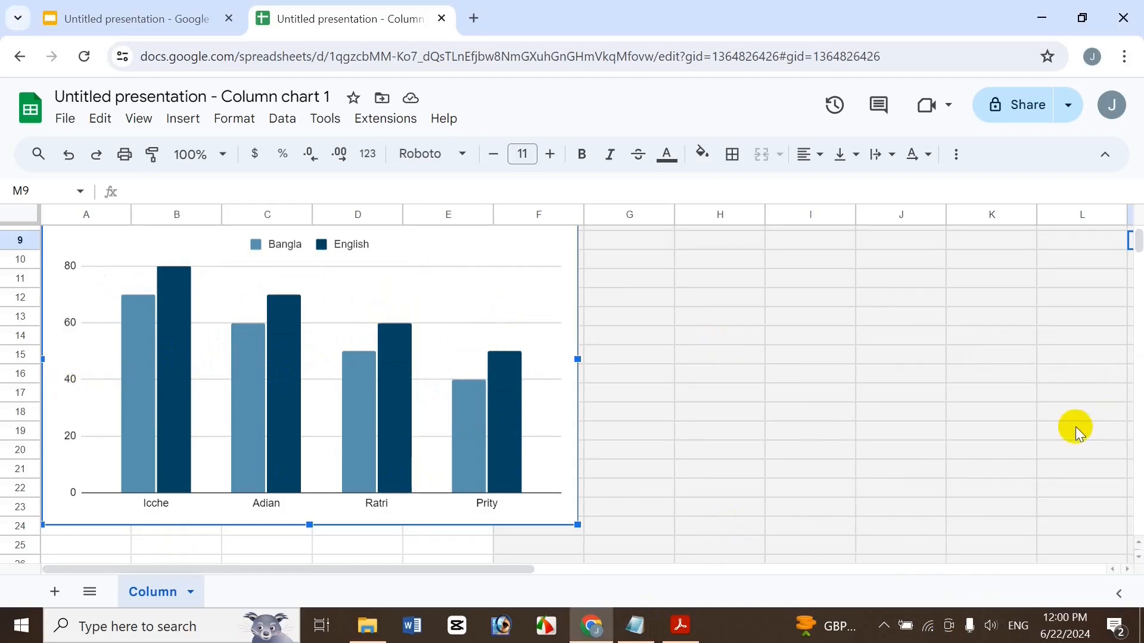
click(581, 250)
click(554, 239)
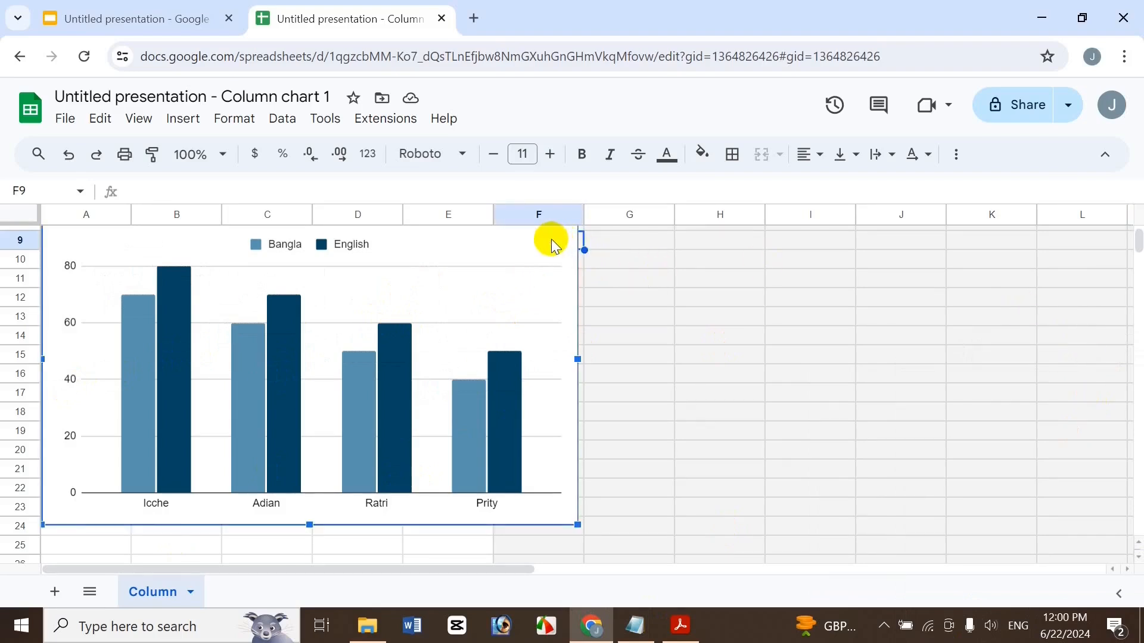
Step: Compare the score table with the full Points scored chart to check which subjects are plotted
scroll(1131, 237, up, 3)
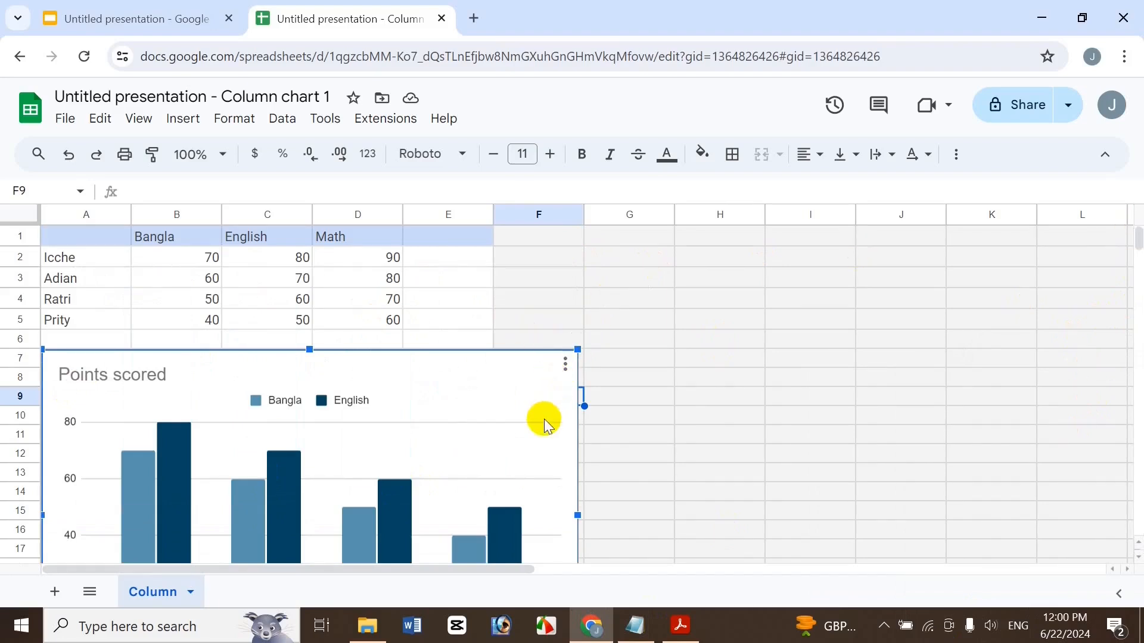
scroll(1138, 238, down, 3)
scroll(1138, 238, up, 3)
scroll(1138, 239, down, 2)
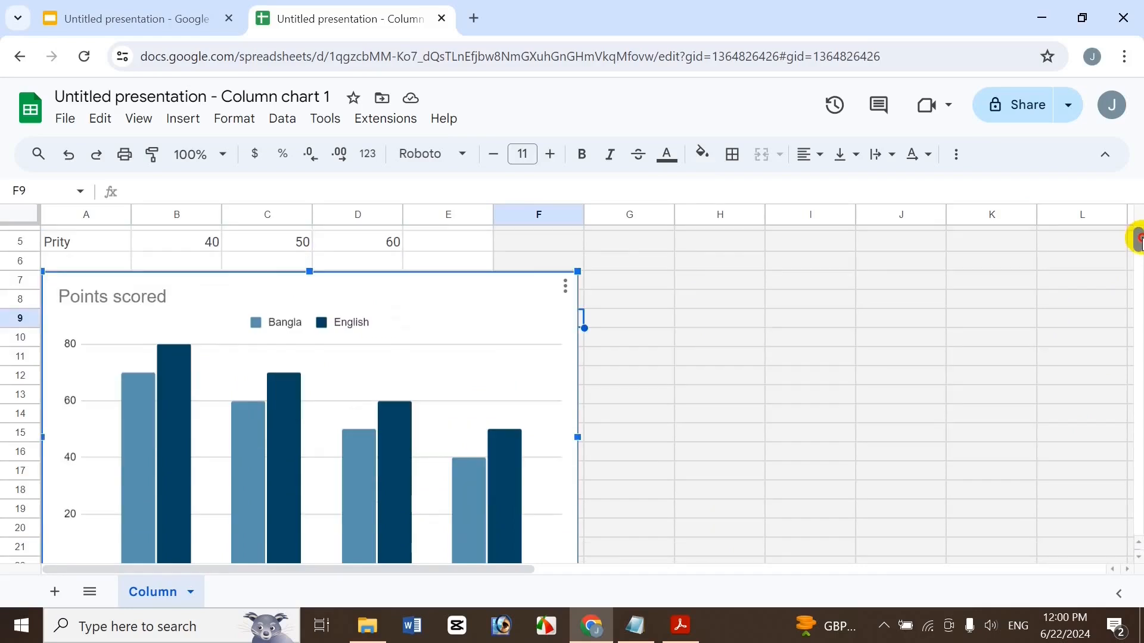
click(616, 531)
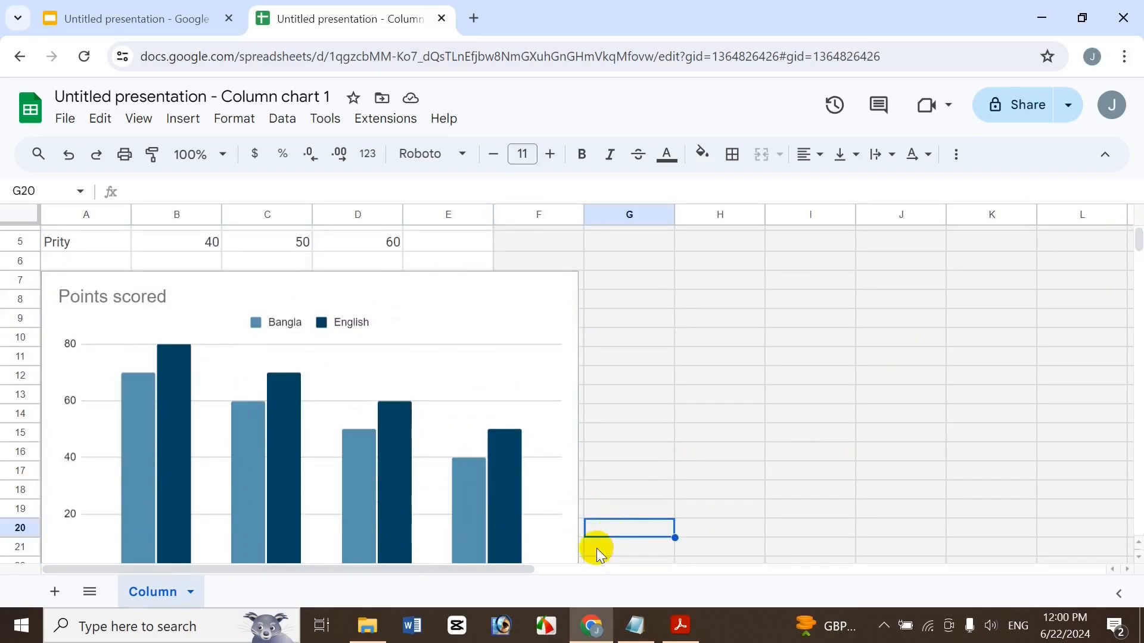
key(Down)
key(Down)
key(Down)
key(Down)
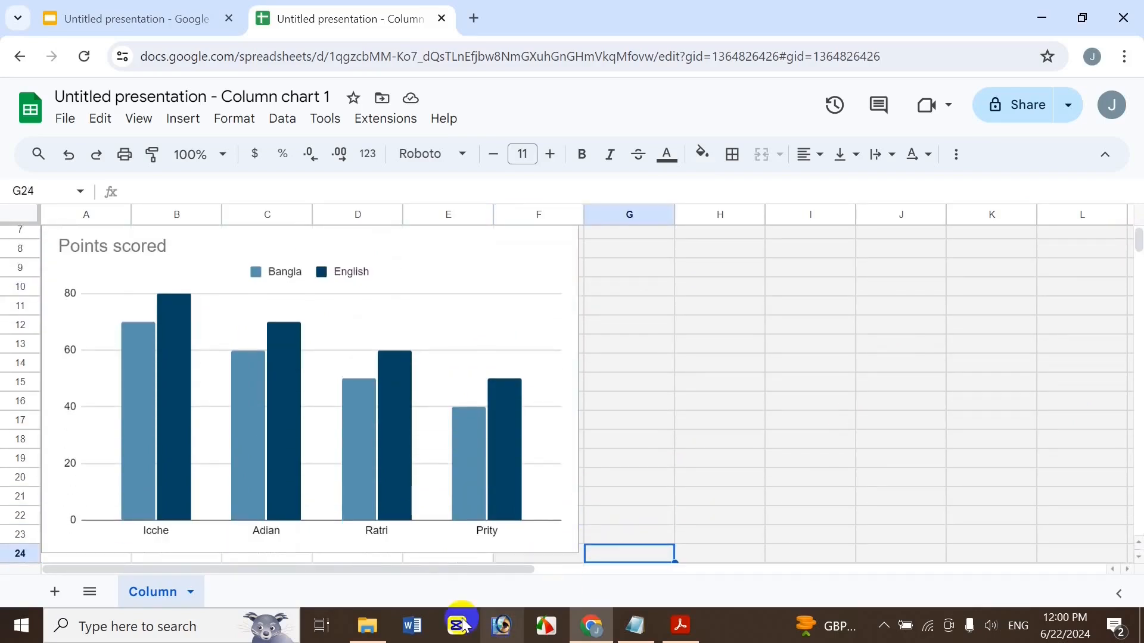
key(Up)
key(Up)
key(Up)
key(Up)
key(Up)
key(Up)
key(Up)
key(Up)
key(Up)
key(Up)
key(Up)
key(Up)
key(Up)
key(Up)
key(Up)
key(Up)
key(Up)
key(Up)
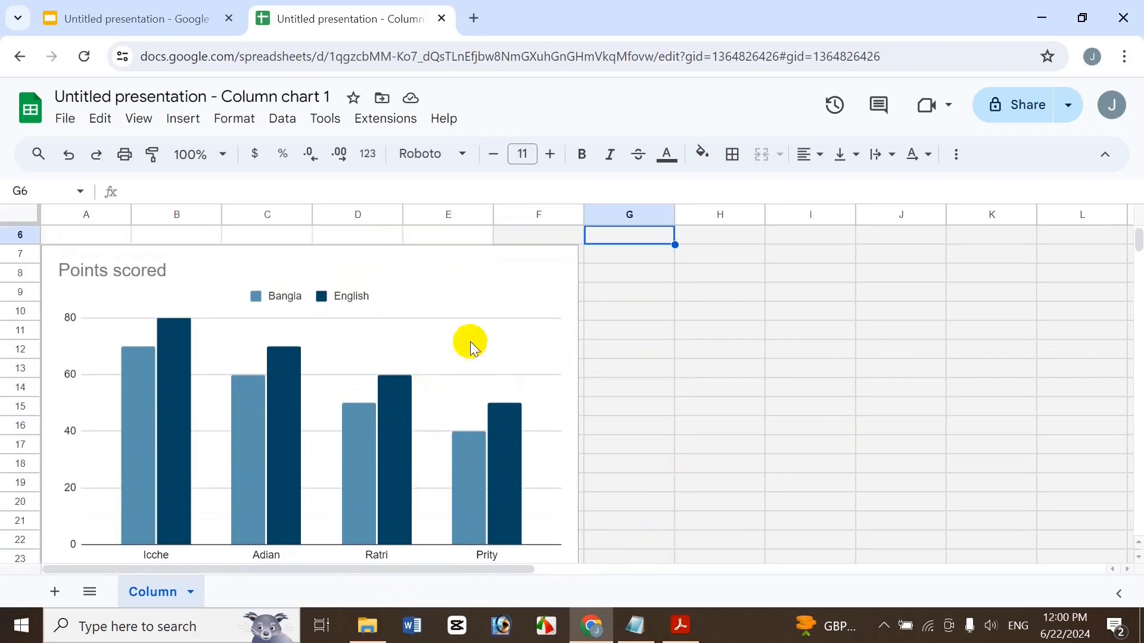
Step: Open the Points scored chart in the chart editor
click(558, 277)
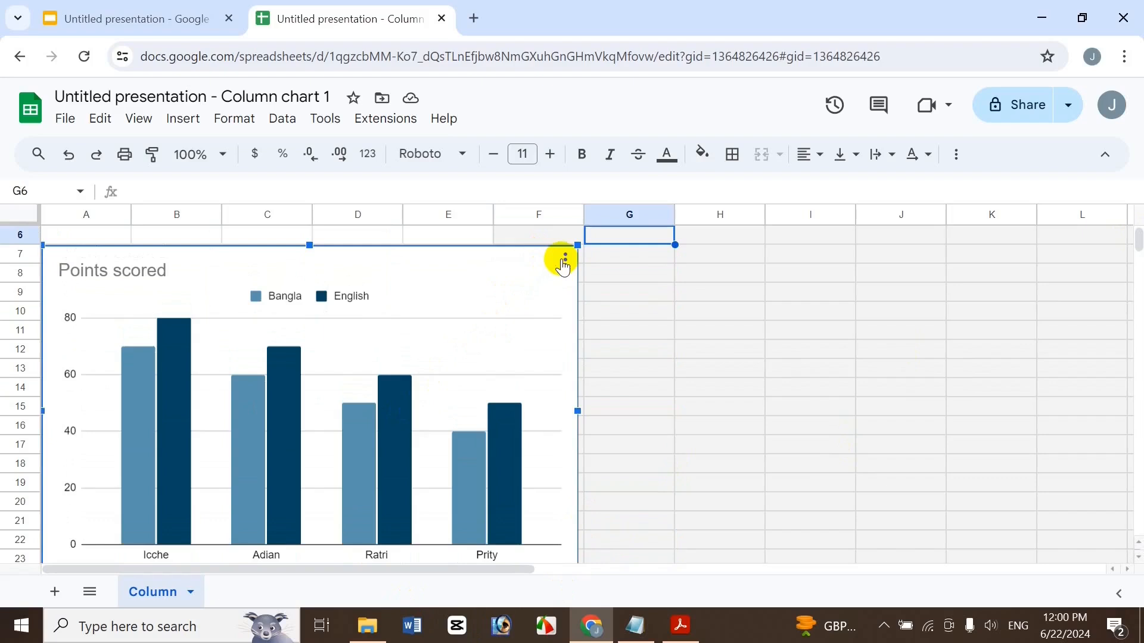
click(566, 262)
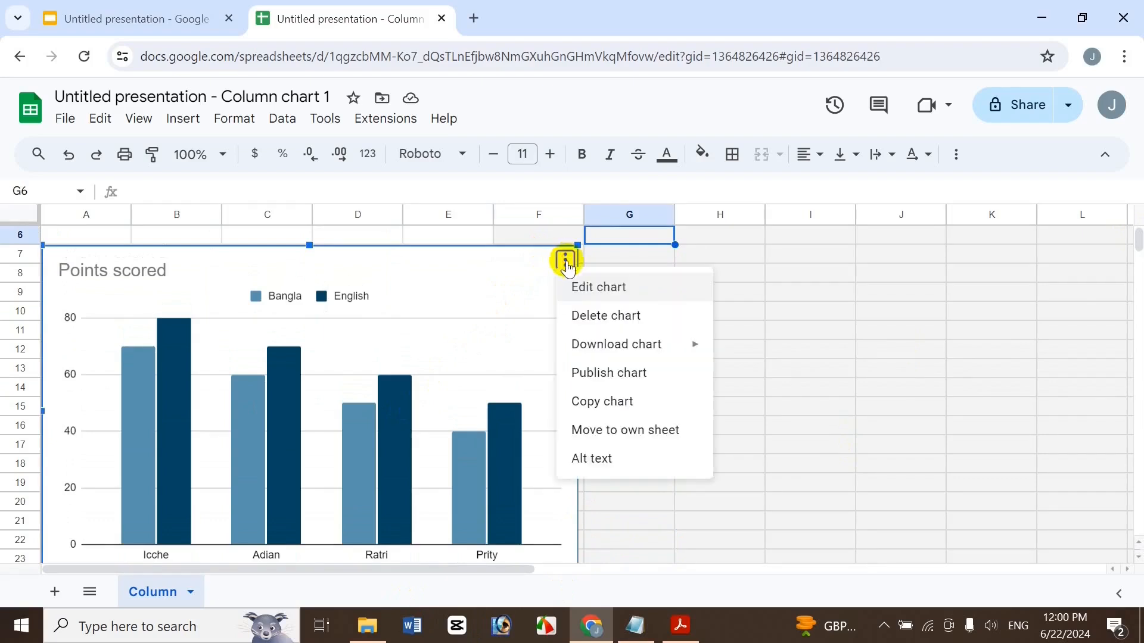
click(620, 292)
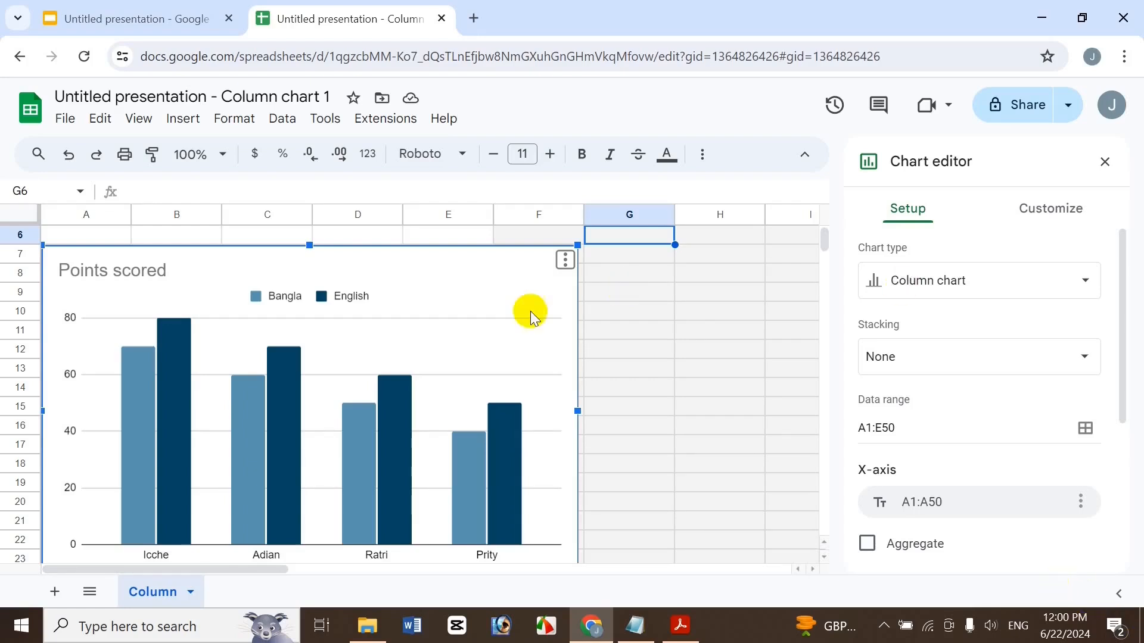
Step: Review the available chart types and stacking options, leaving the column chart unstacked
click(933, 284)
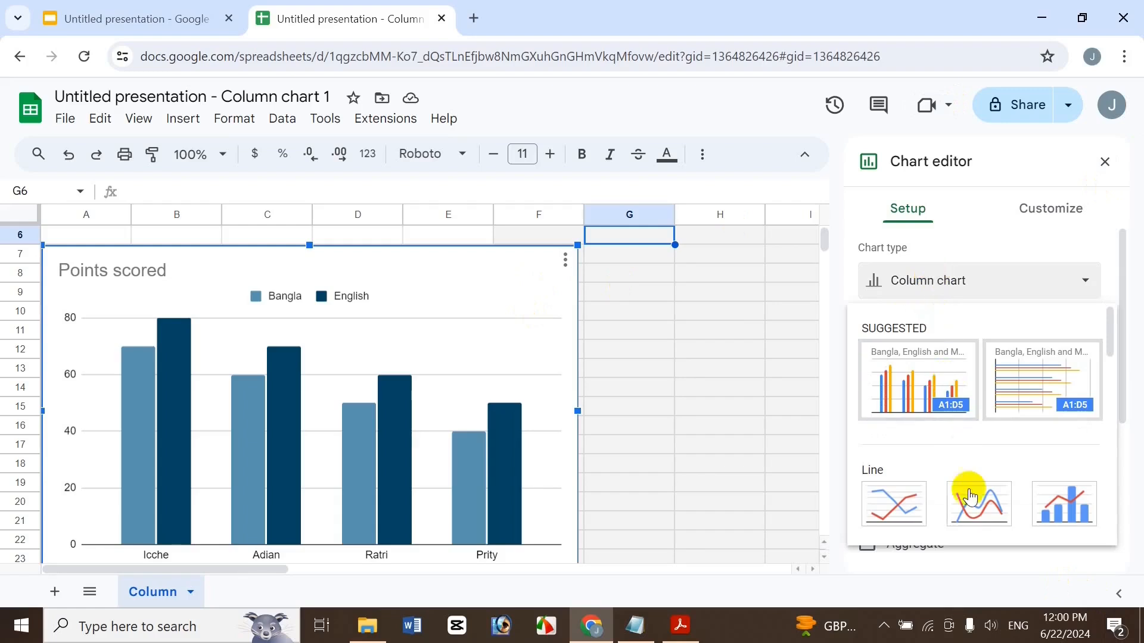
click(1127, 271)
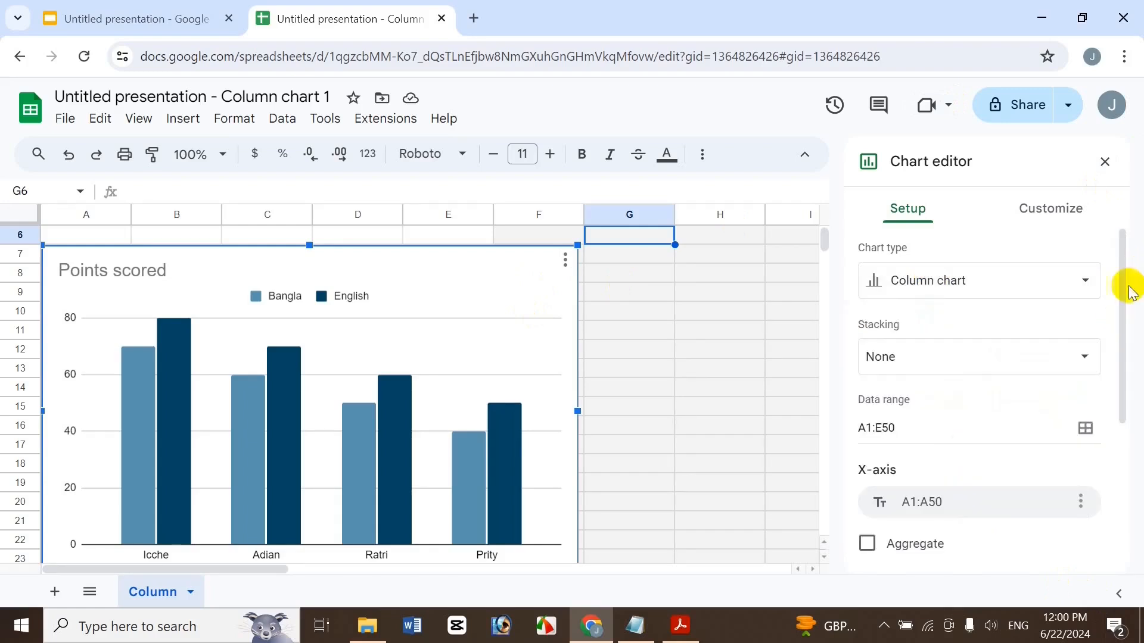
click(976, 347)
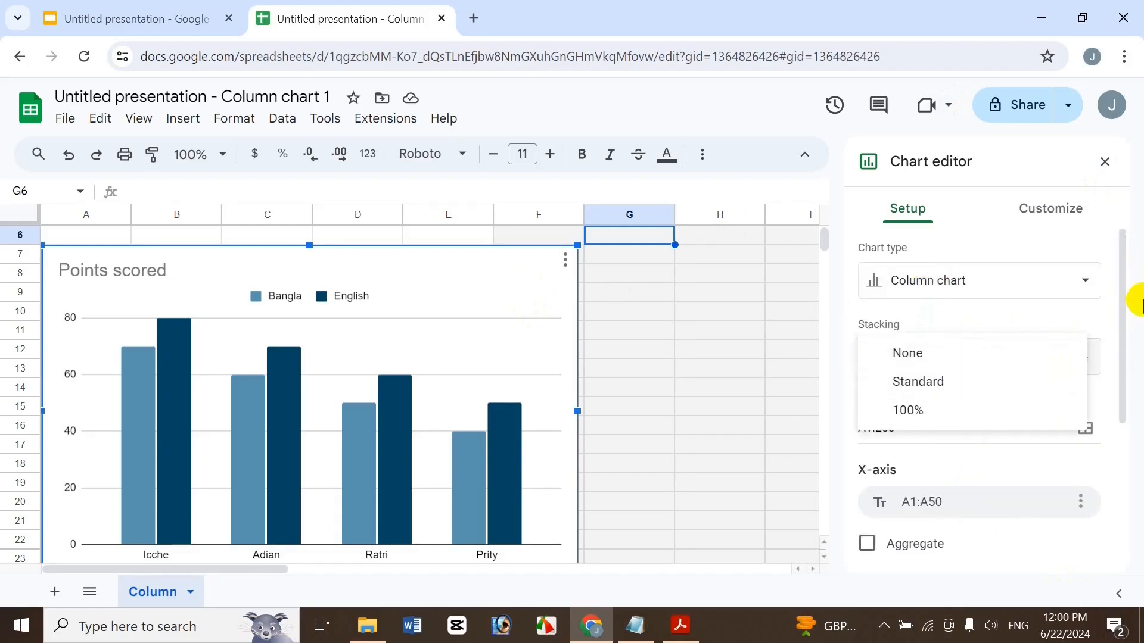
click(1116, 317)
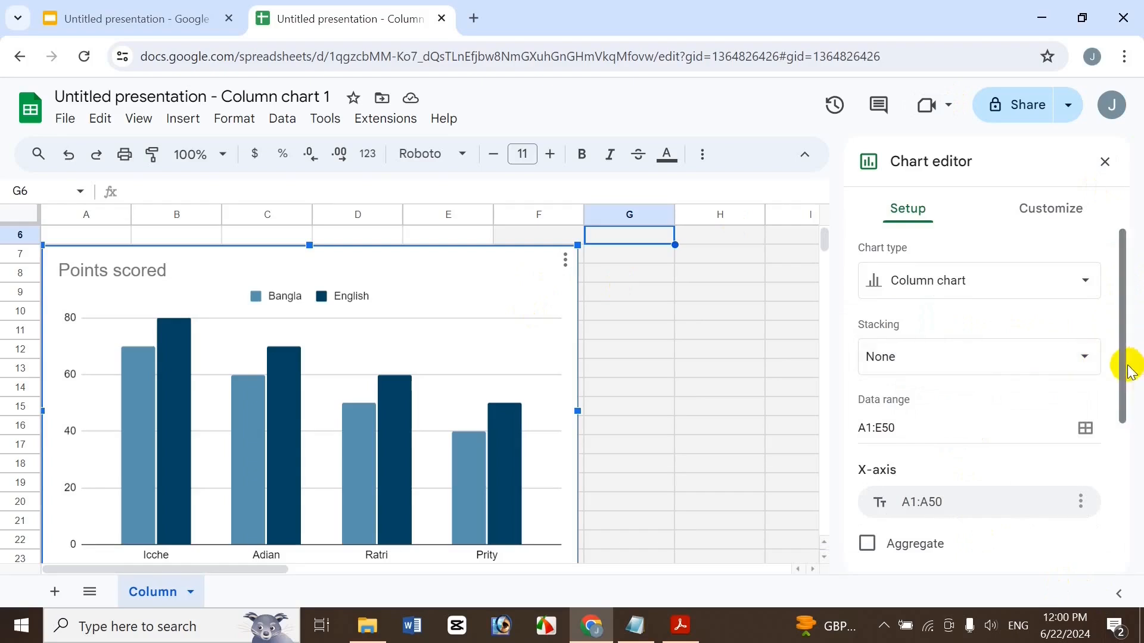
Step: Add Math as a data series to the Points scored chart
drag(1128, 393, 1138, 533)
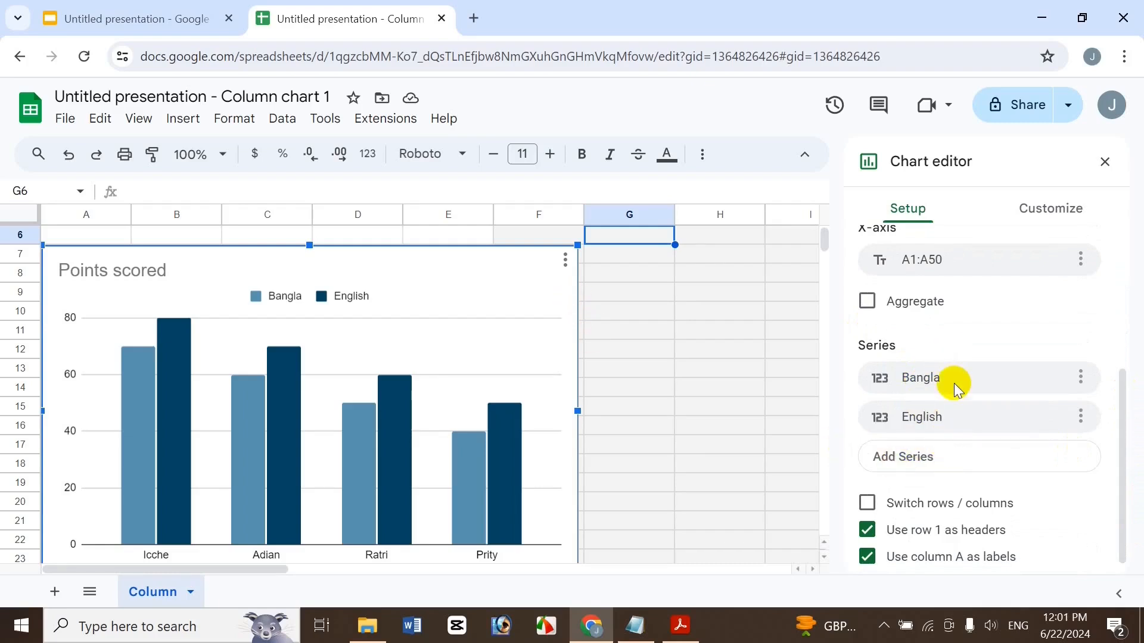
click(943, 452)
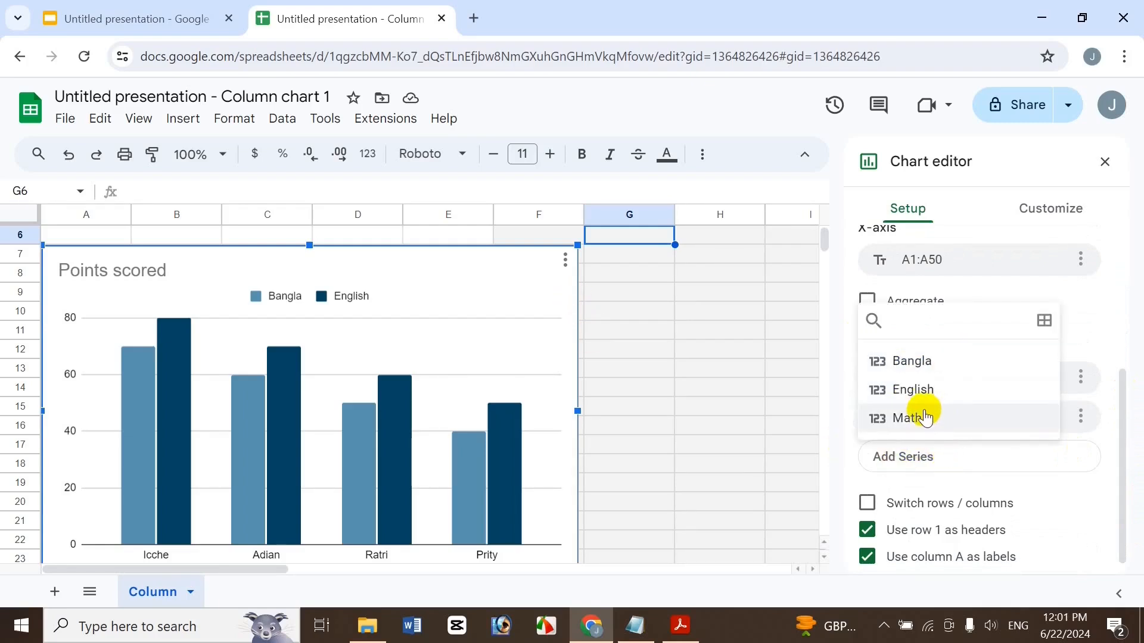
click(907, 420)
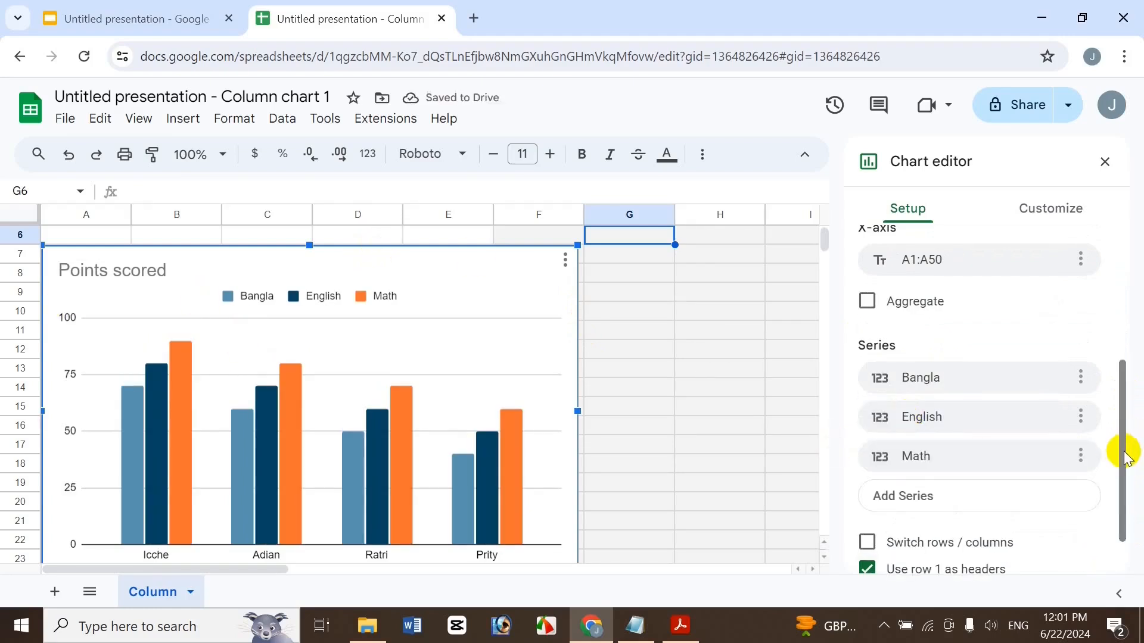
Step: Try the chart without row 1 as headers and with rows and columns switched, restoring each setting
drag(1118, 462, 1118, 535)
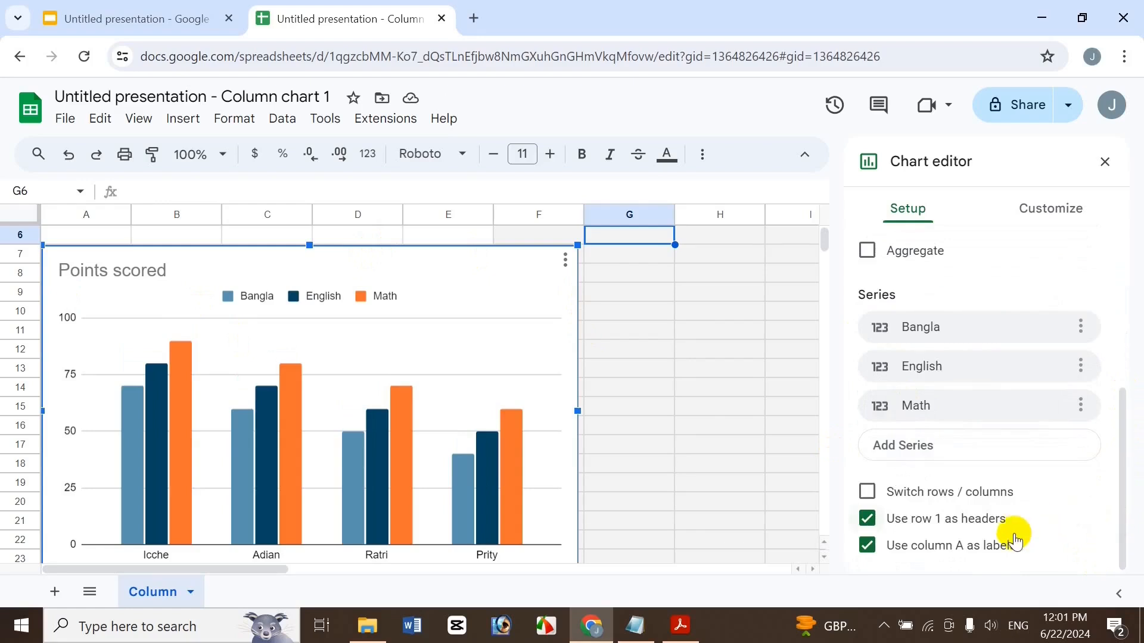
click(965, 554)
click(917, 527)
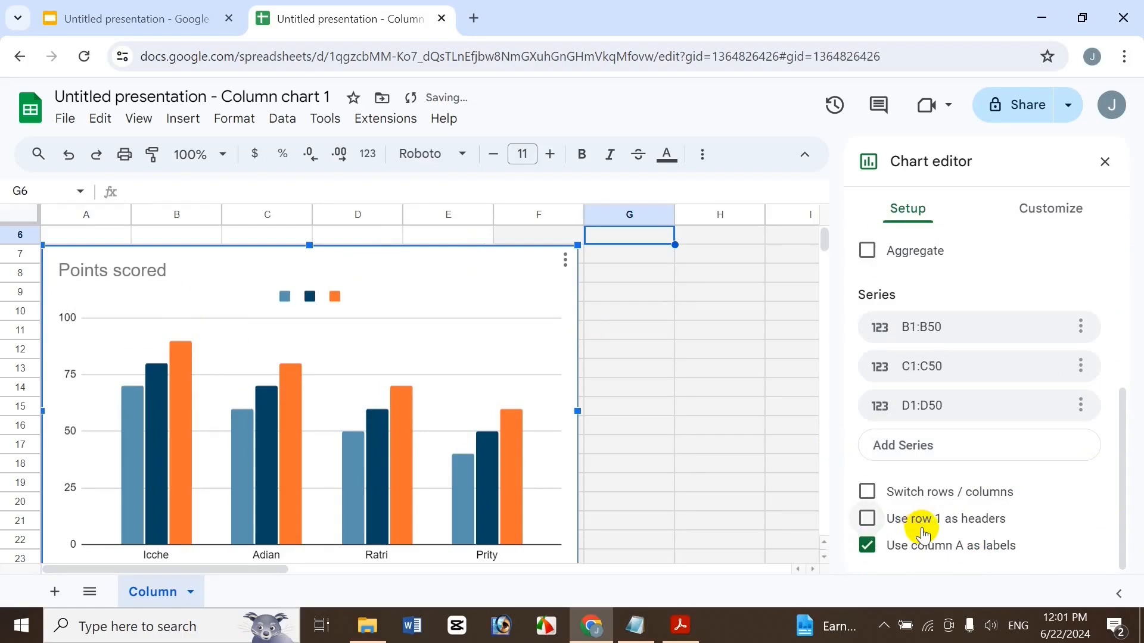
click(922, 530)
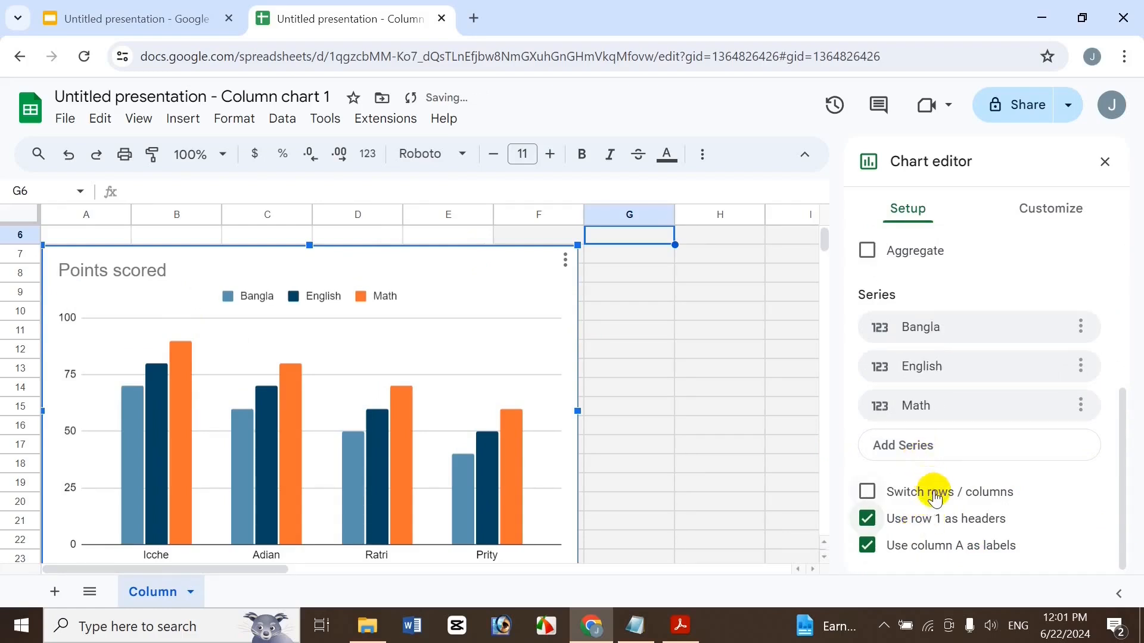
click(935, 499)
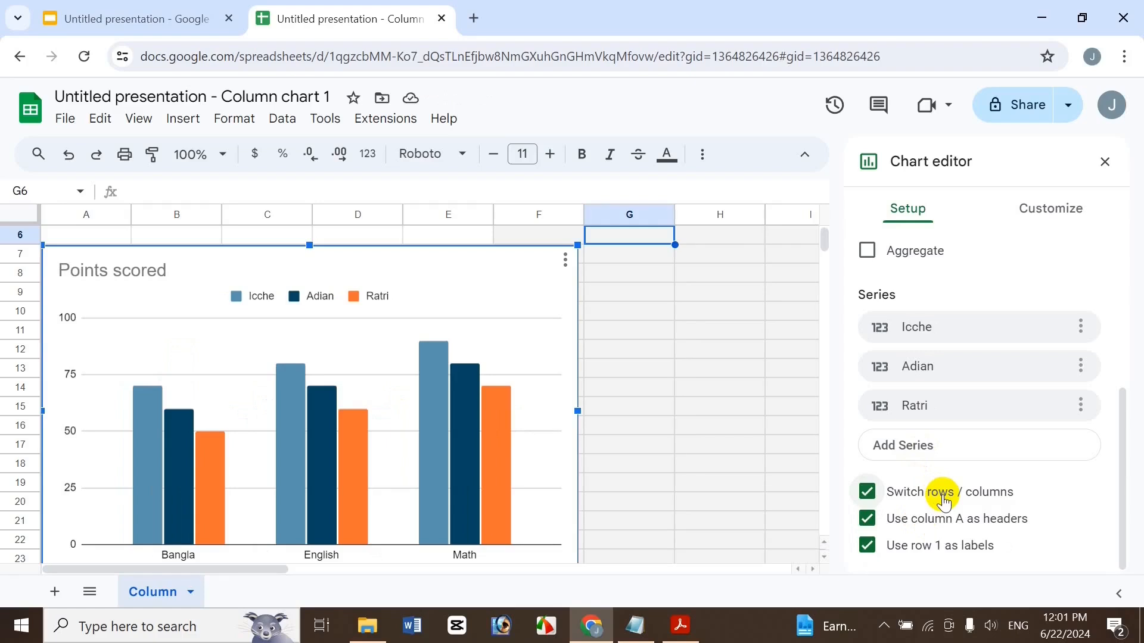
click(944, 502)
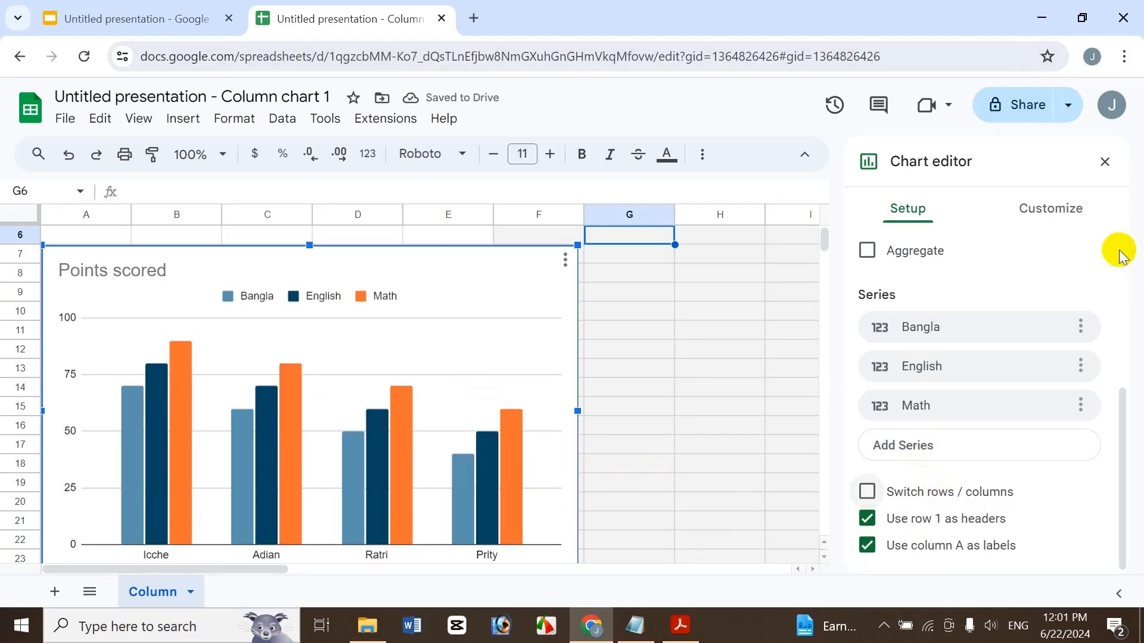
Step: Replace the chart title text with the first student's name followed by "Student Chart"
click(1066, 207)
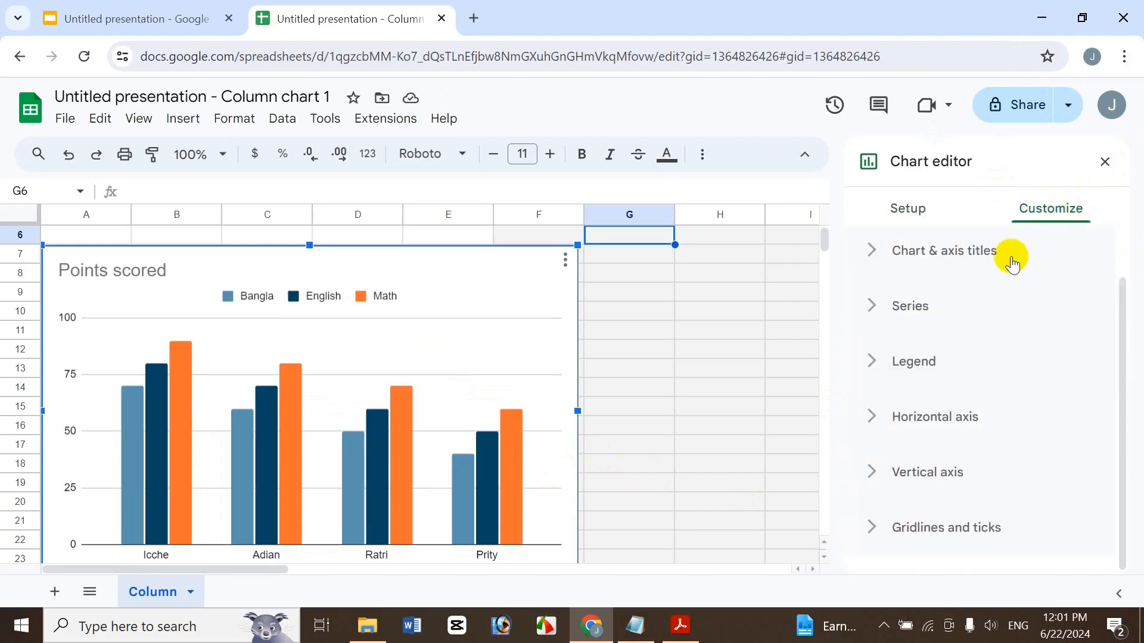
click(1034, 252)
click(1007, 310)
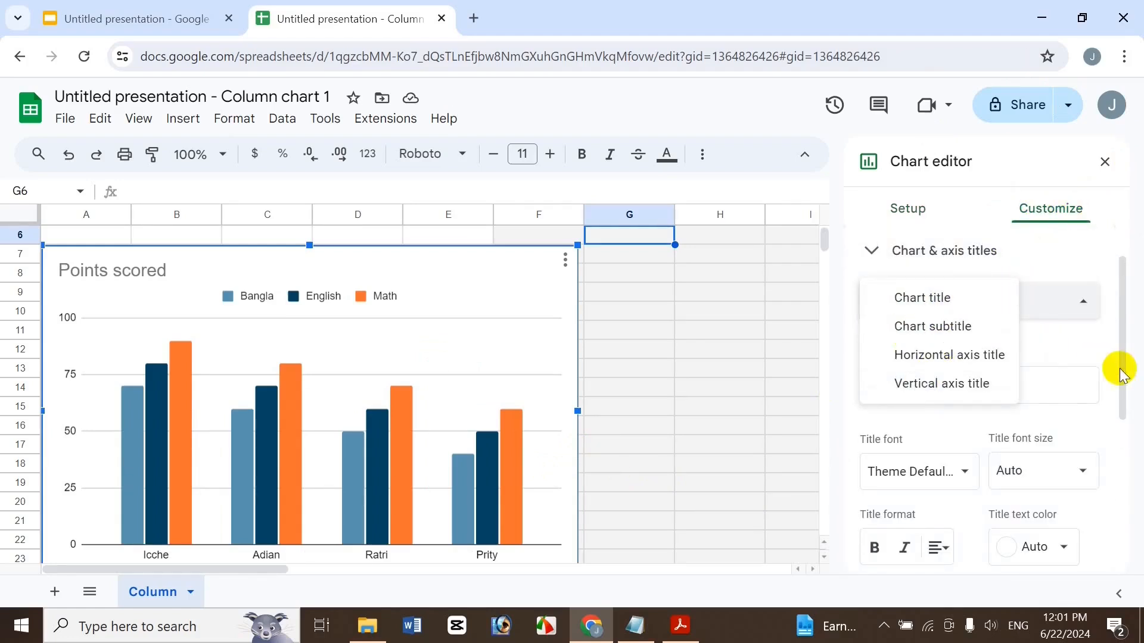
click(1108, 347)
click(1026, 376)
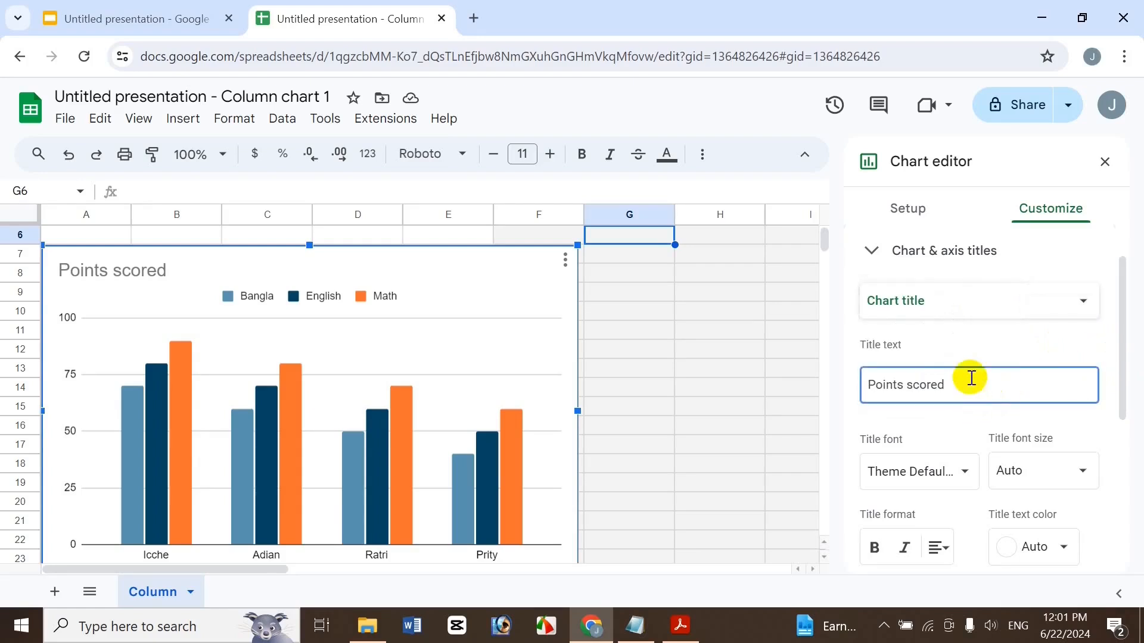
drag(960, 384, 555, 353)
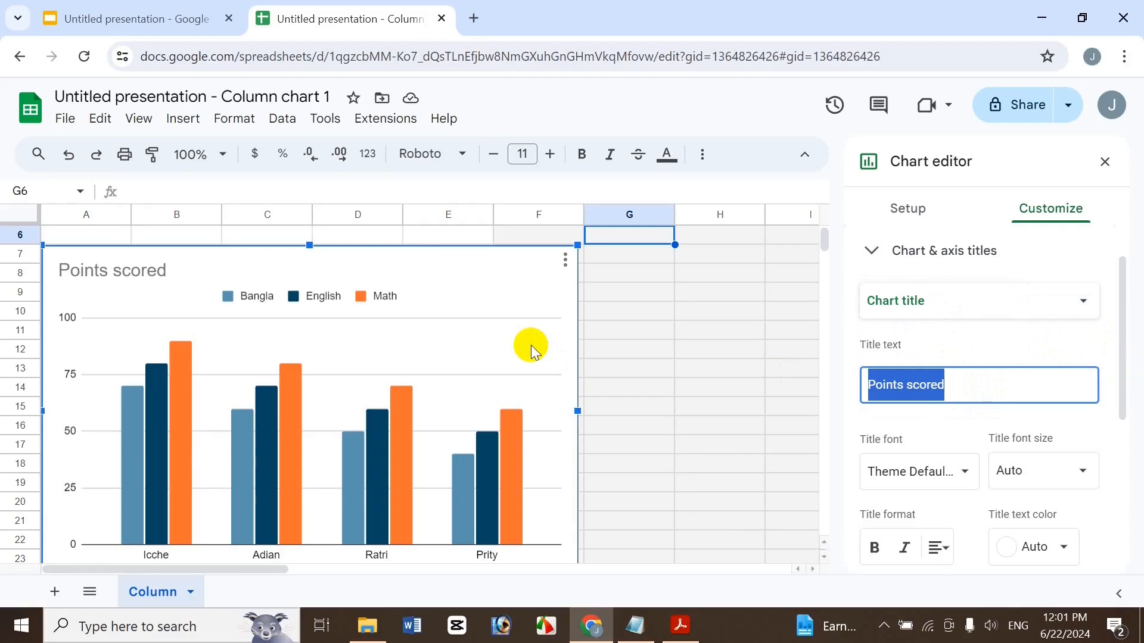
key(BackSpace)
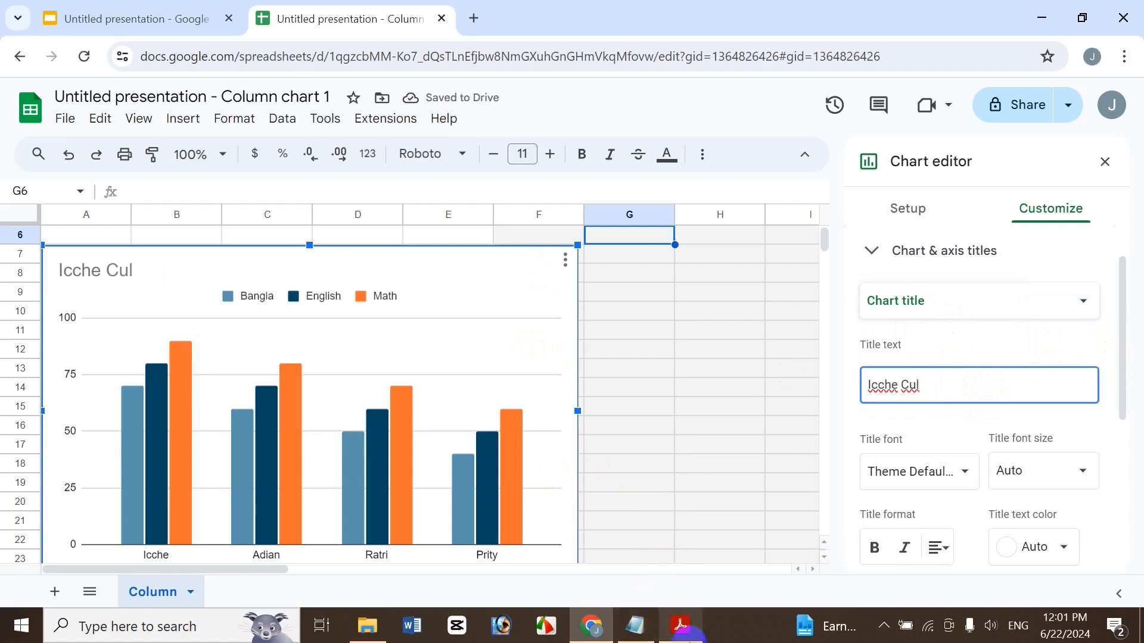
mouse_move(685, 633)
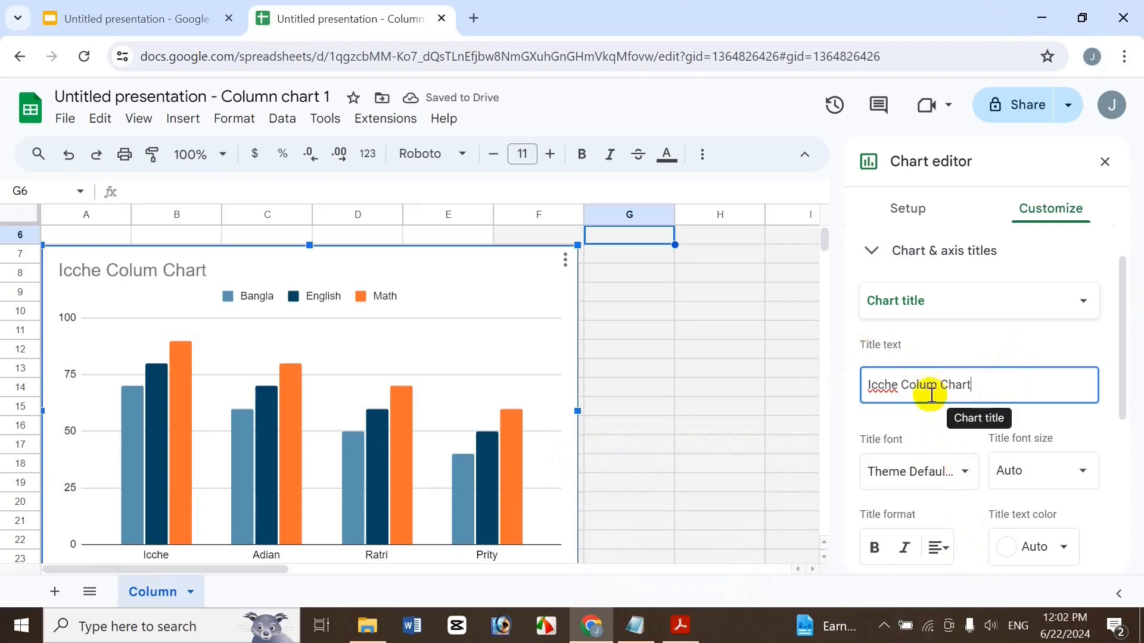
drag(900, 385, 941, 393)
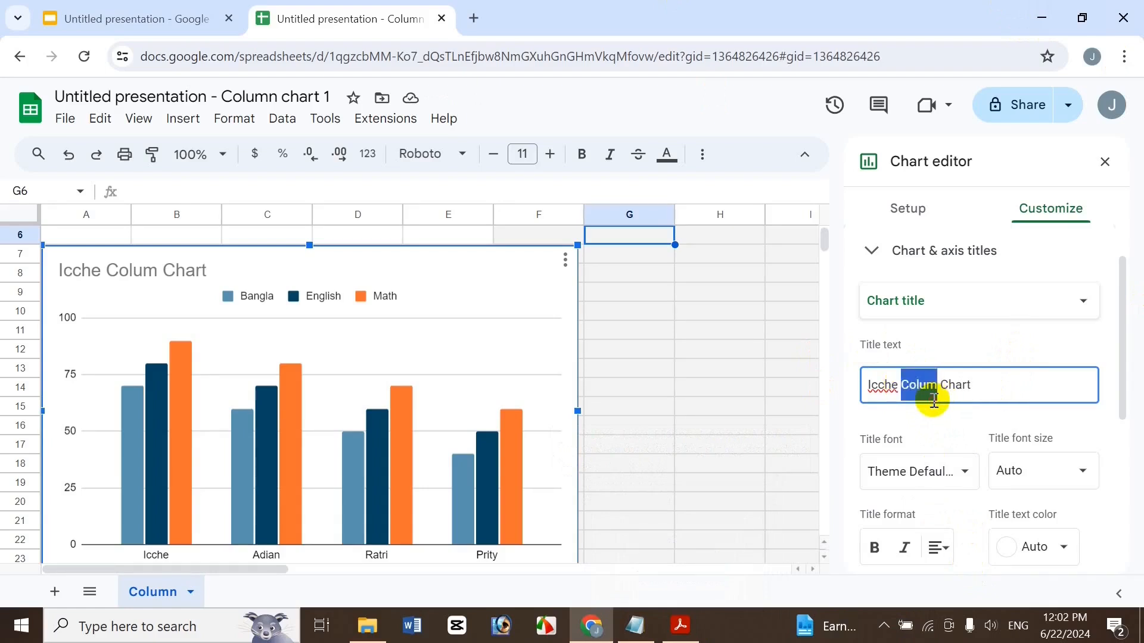
text(Student)
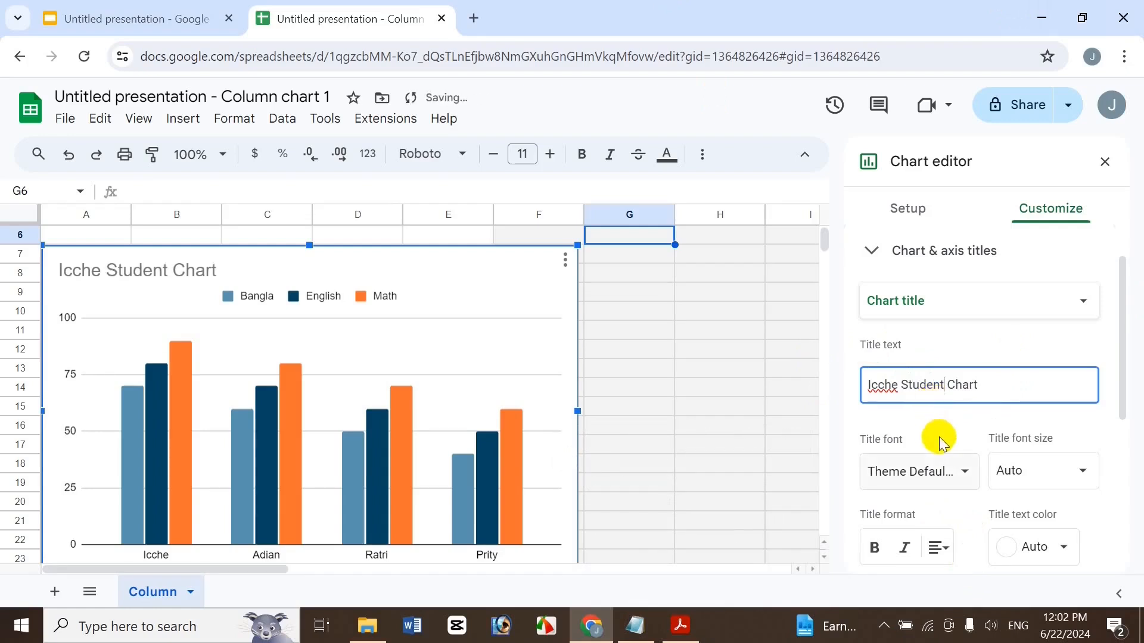
Step: Set the chart title's font to Wide and its font size to 24
click(940, 477)
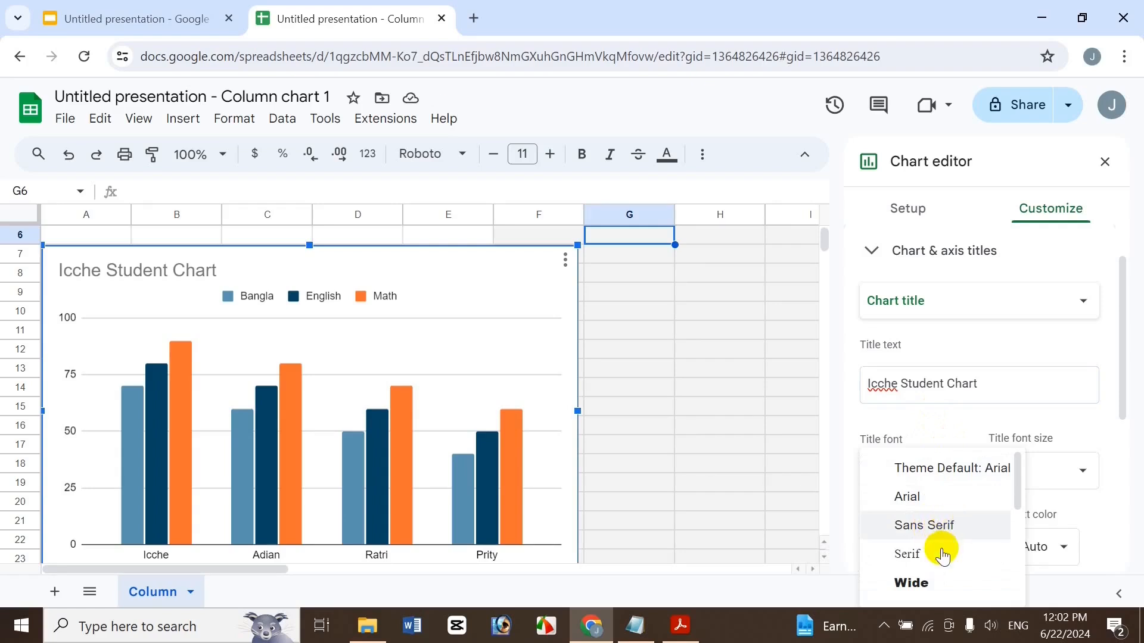
click(922, 584)
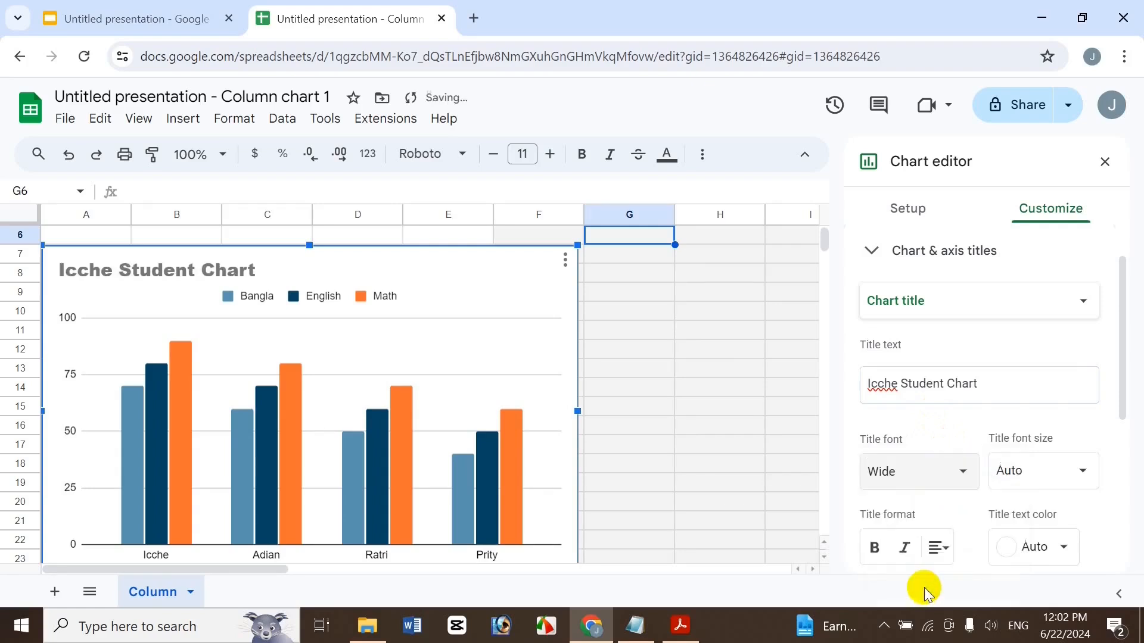
click(1015, 471)
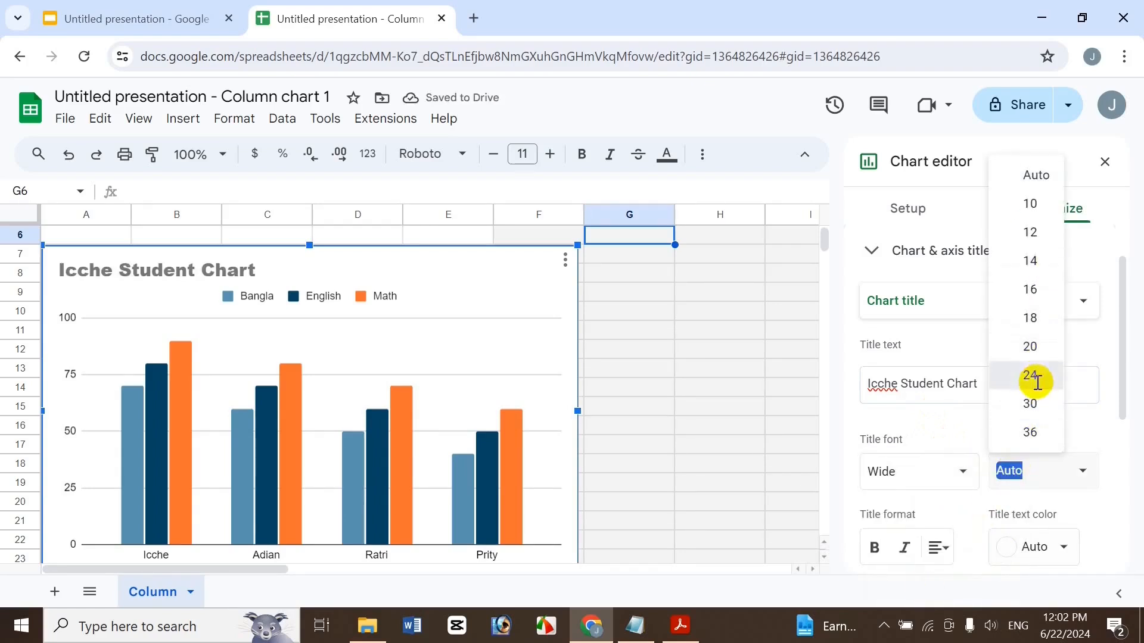
click(1038, 382)
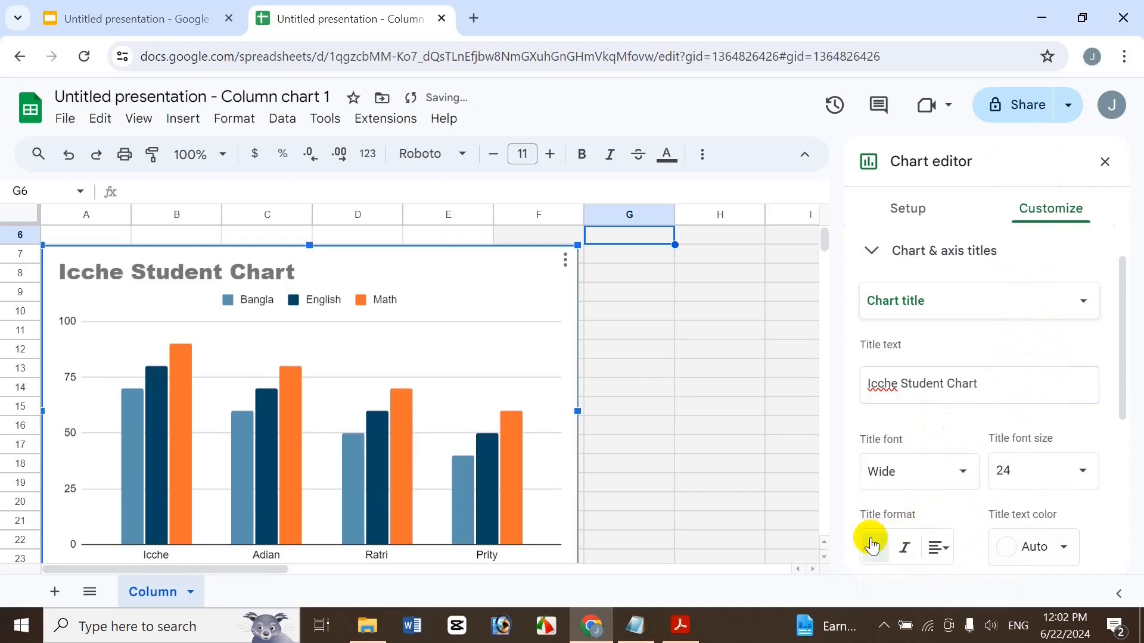
Step: Make the chart title bold, blue and center-aligned
click(1055, 546)
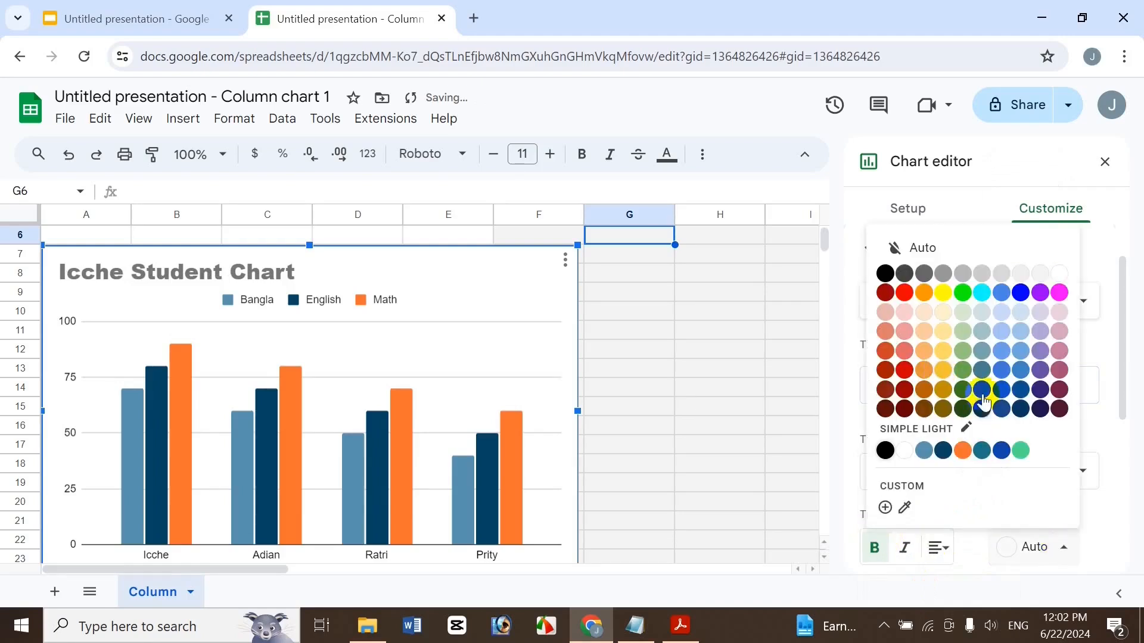
click(1021, 293)
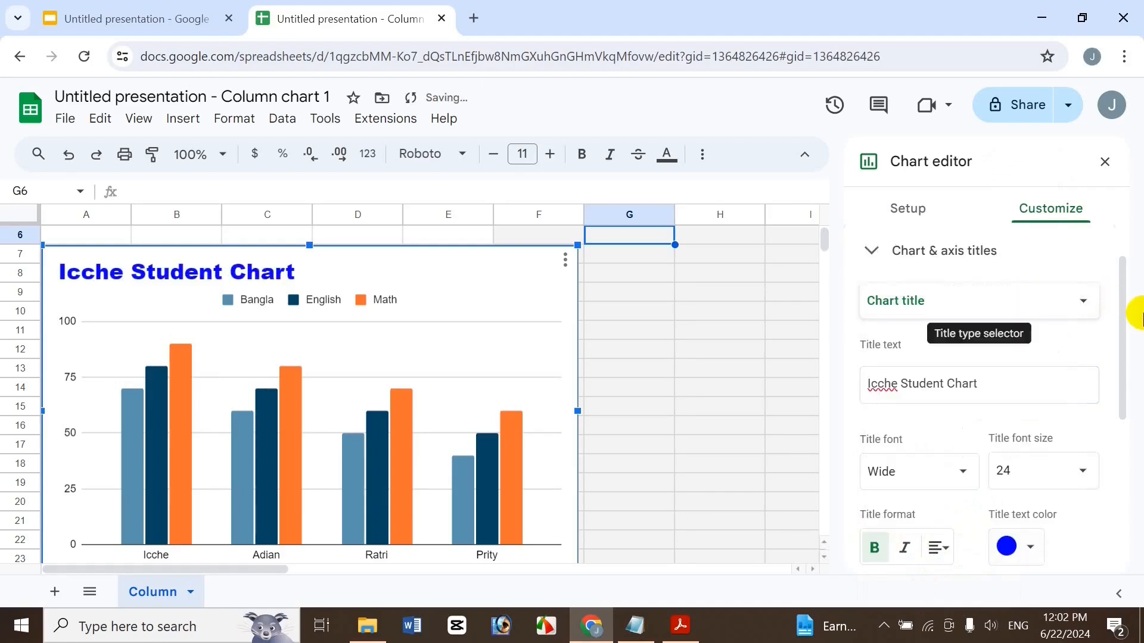
drag(1128, 330, 1118, 388)
click(939, 408)
click(962, 434)
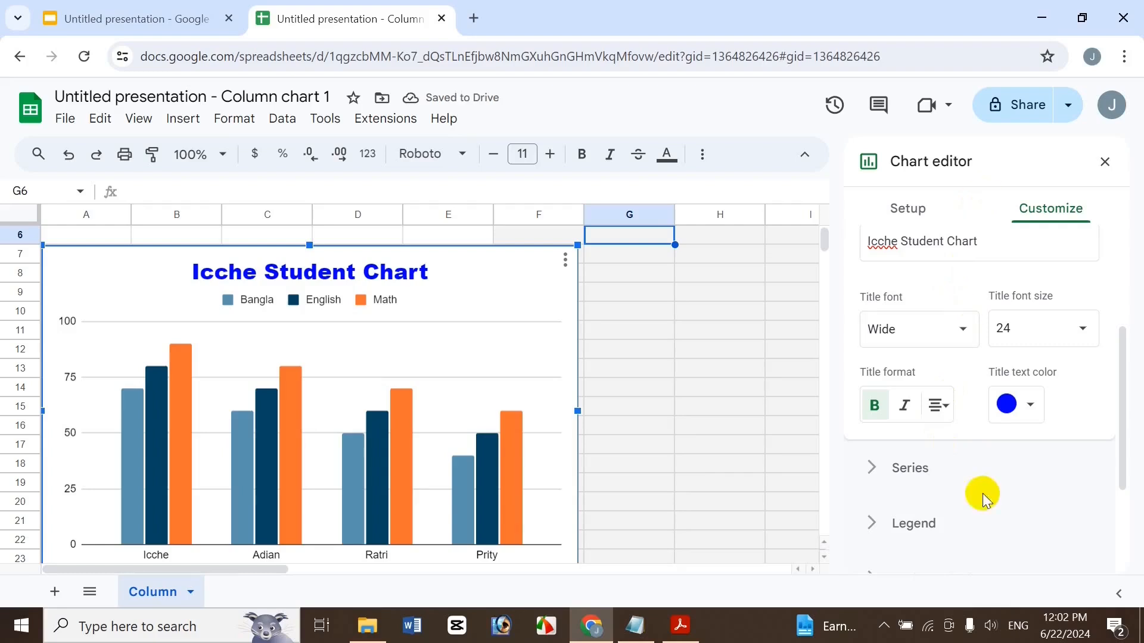
Step: Try orange and green as the chart's background color, settling on cyan
drag(1128, 382, 1135, 229)
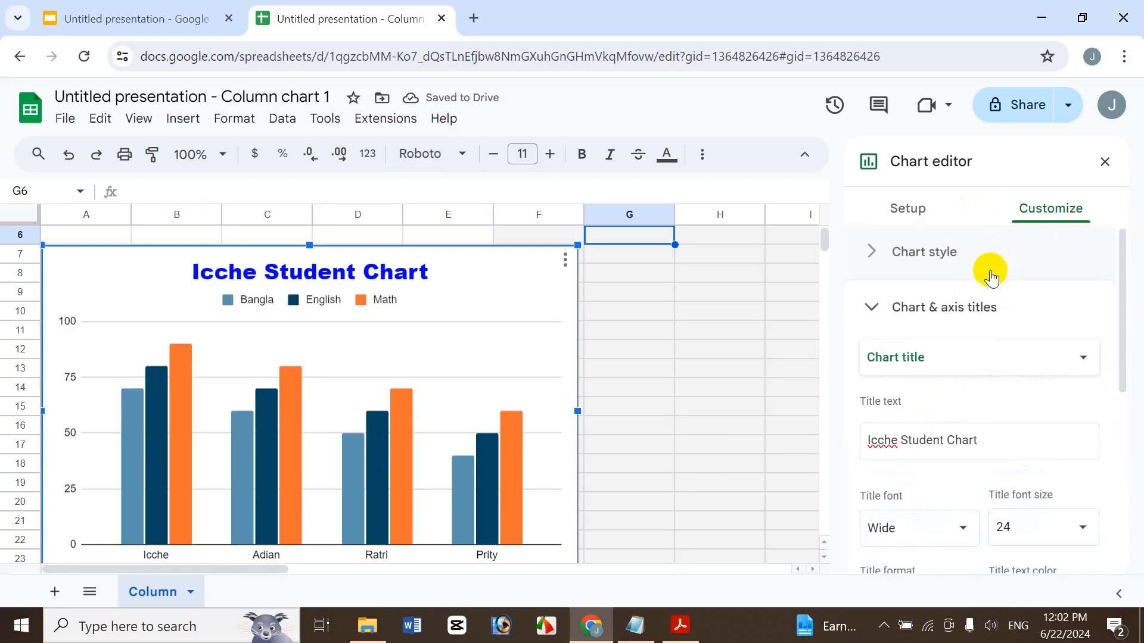
click(984, 255)
click(984, 254)
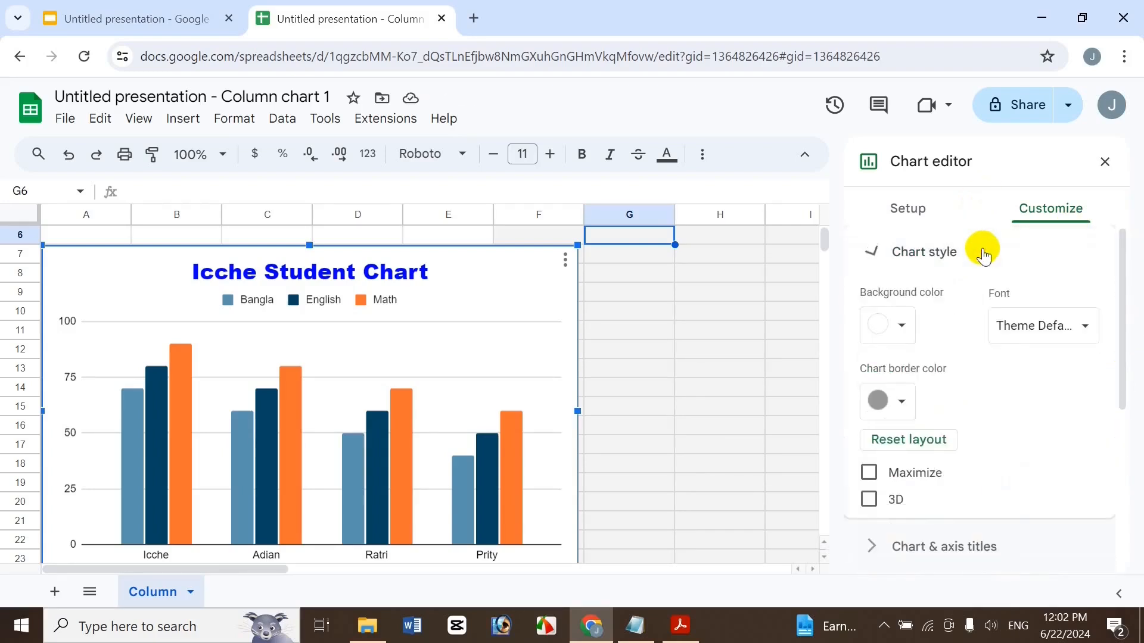
click(984, 251)
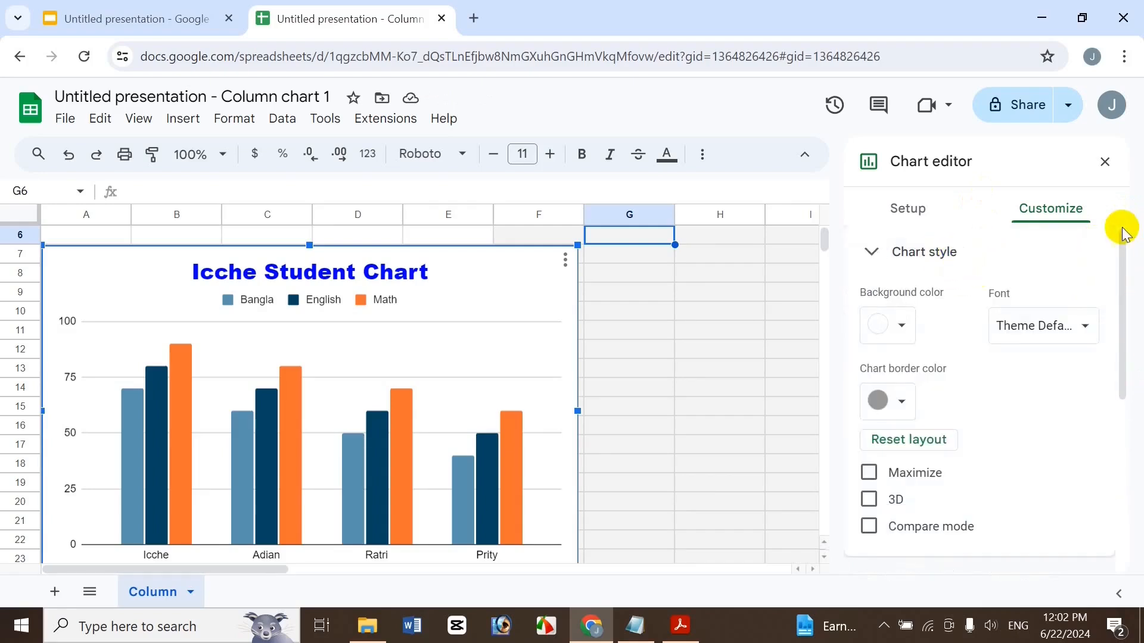
click(896, 323)
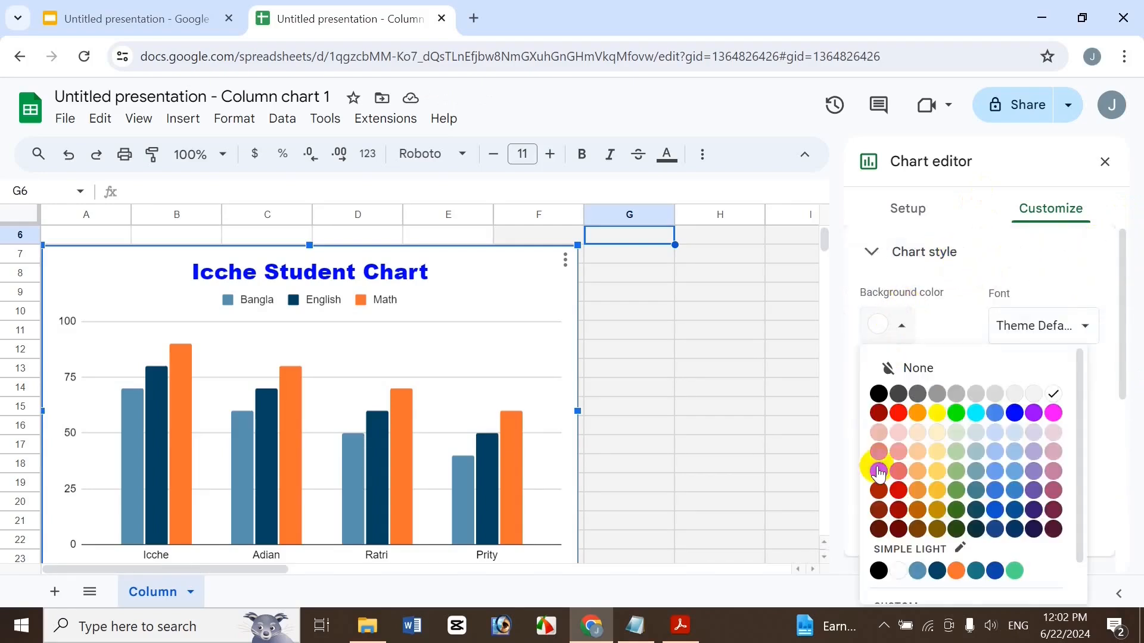
click(916, 413)
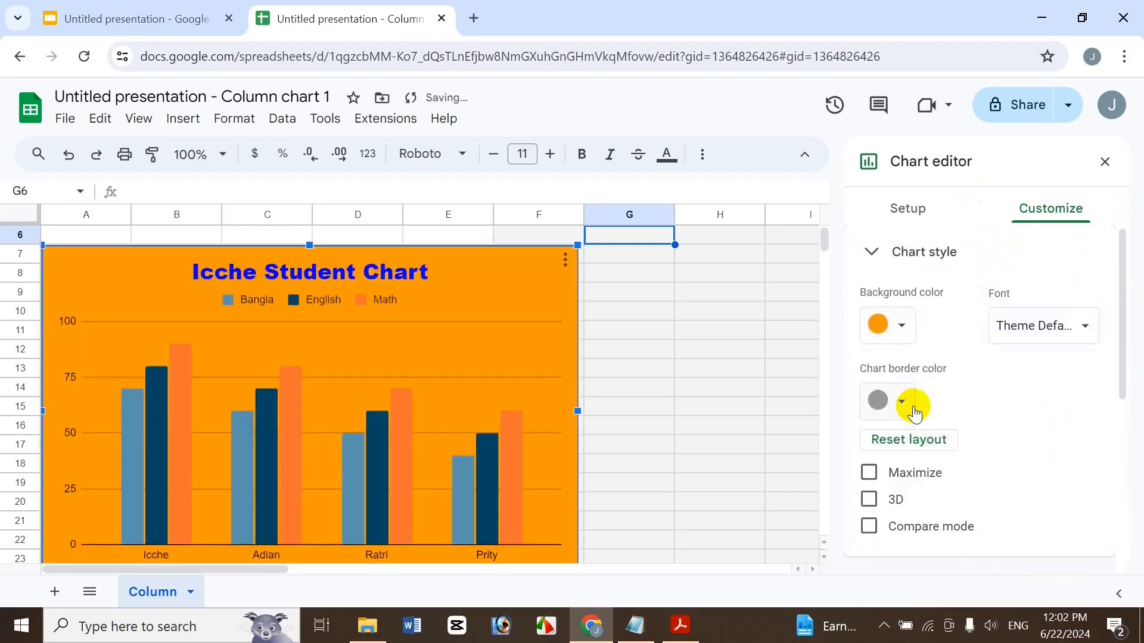
click(878, 327)
click(955, 413)
click(884, 322)
click(975, 417)
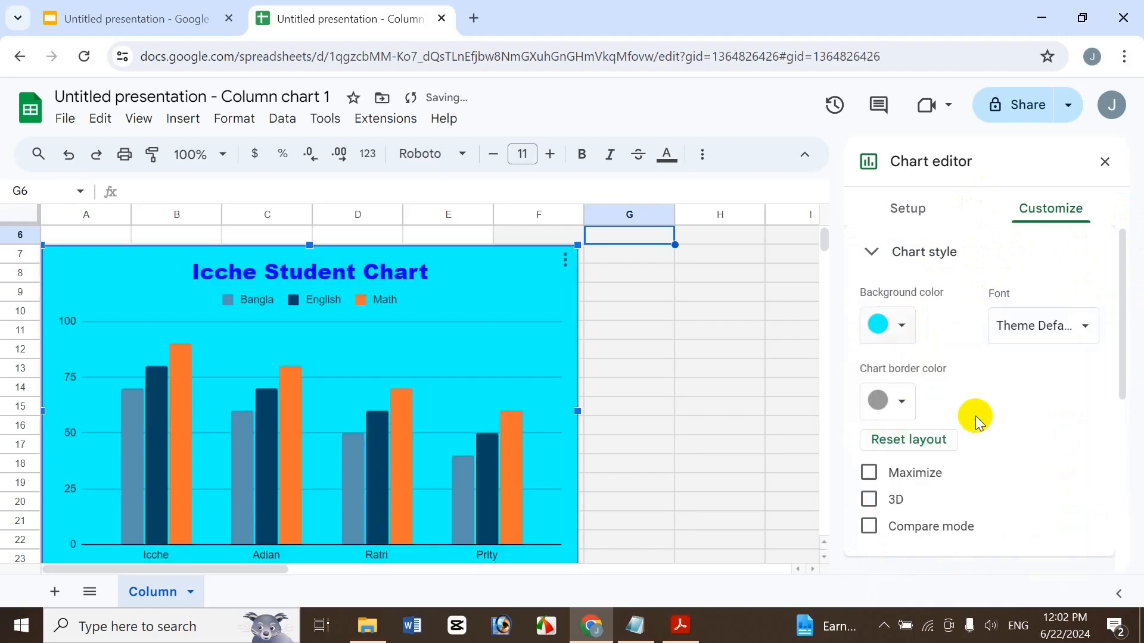
Step: Set the overall chart font to Wide and the chart border color to blue
click(1058, 321)
click(1048, 437)
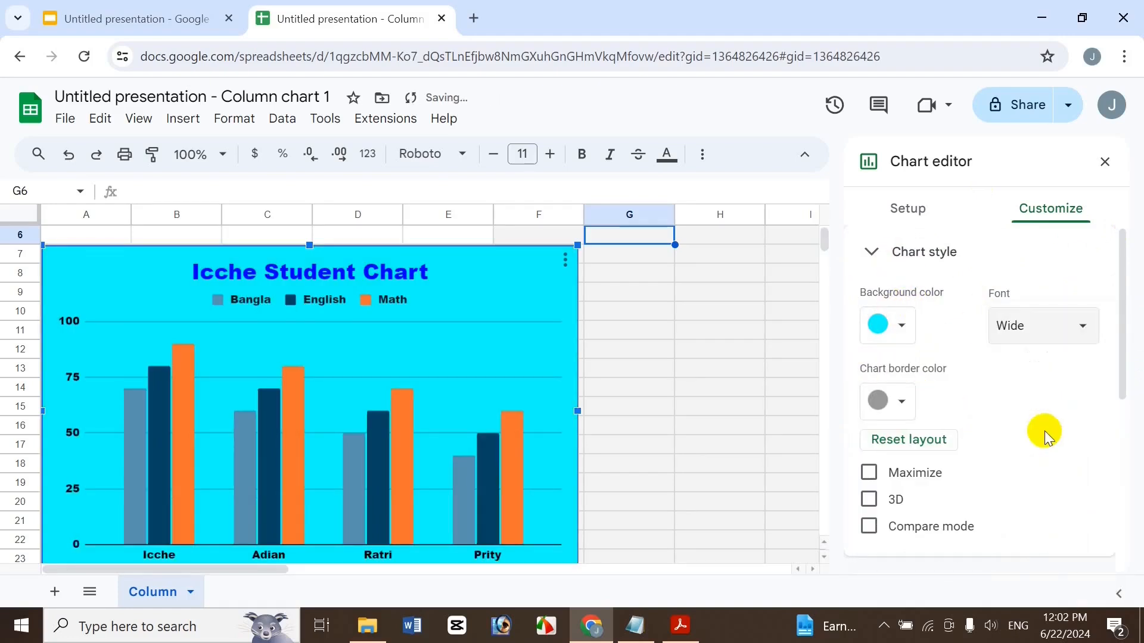
click(885, 417)
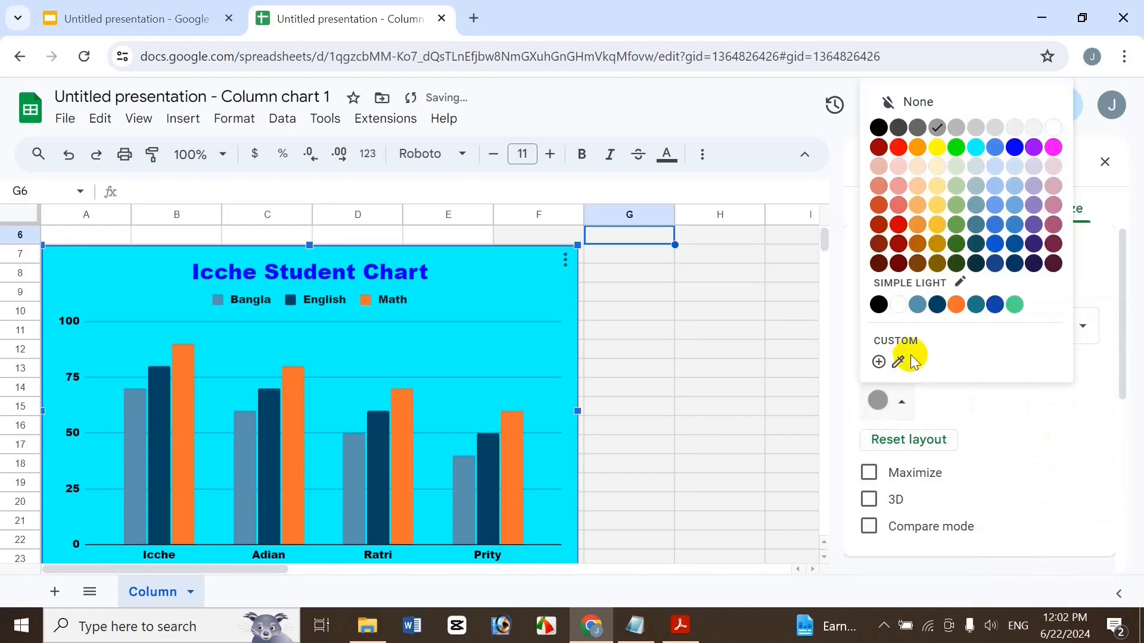
click(1101, 505)
click(894, 402)
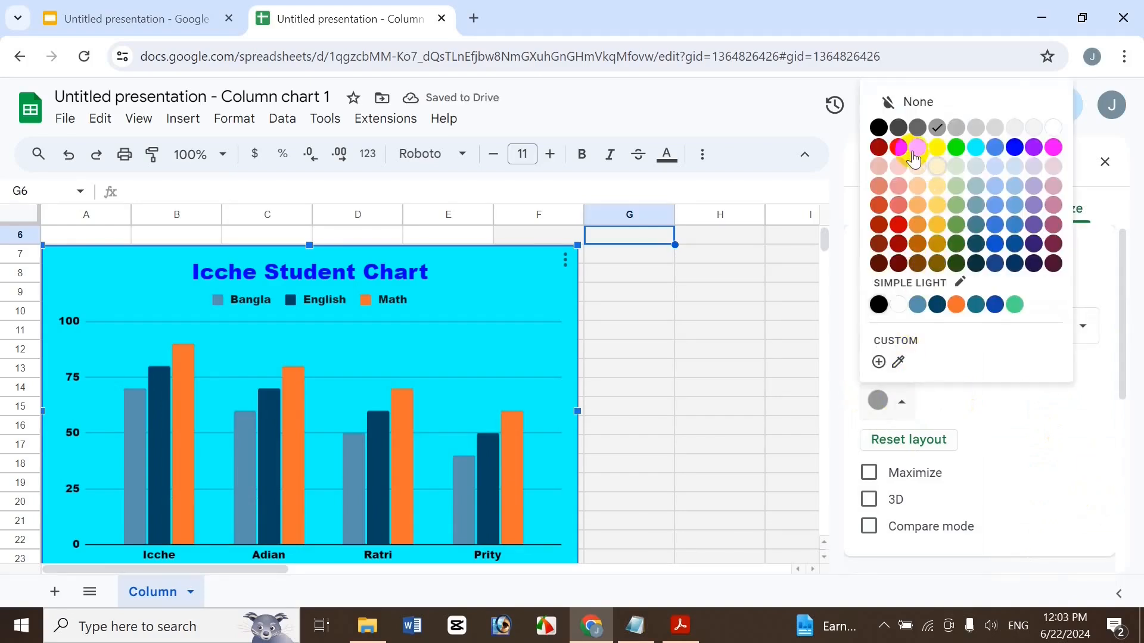
click(1018, 152)
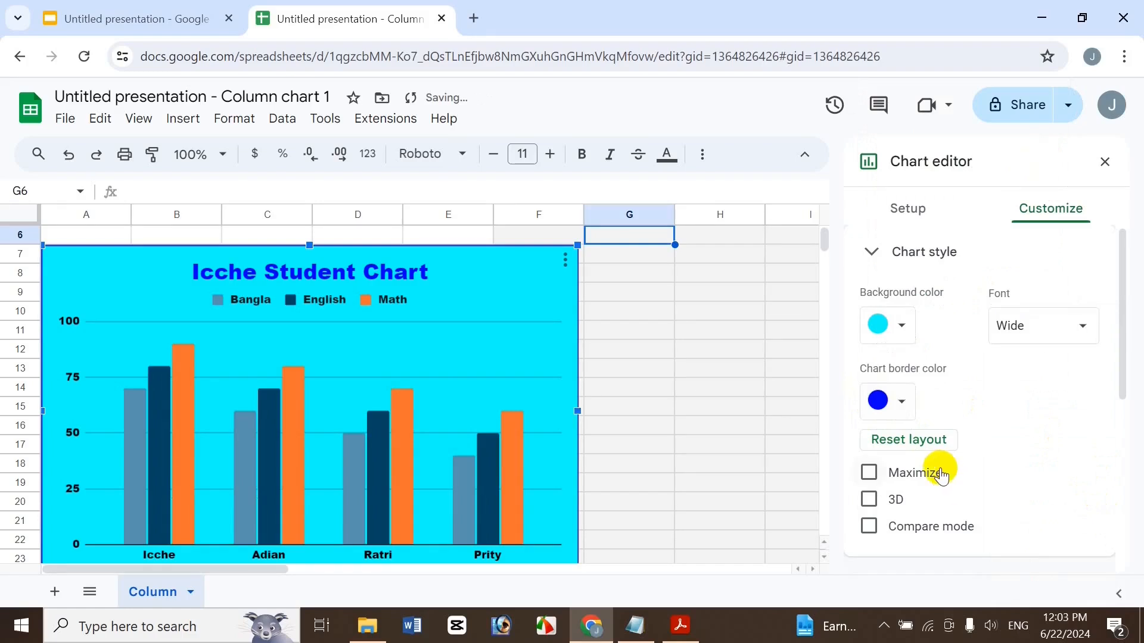
Step: Try the Maximize option, turn it off again, and display the chart's columns in 3D
click(915, 475)
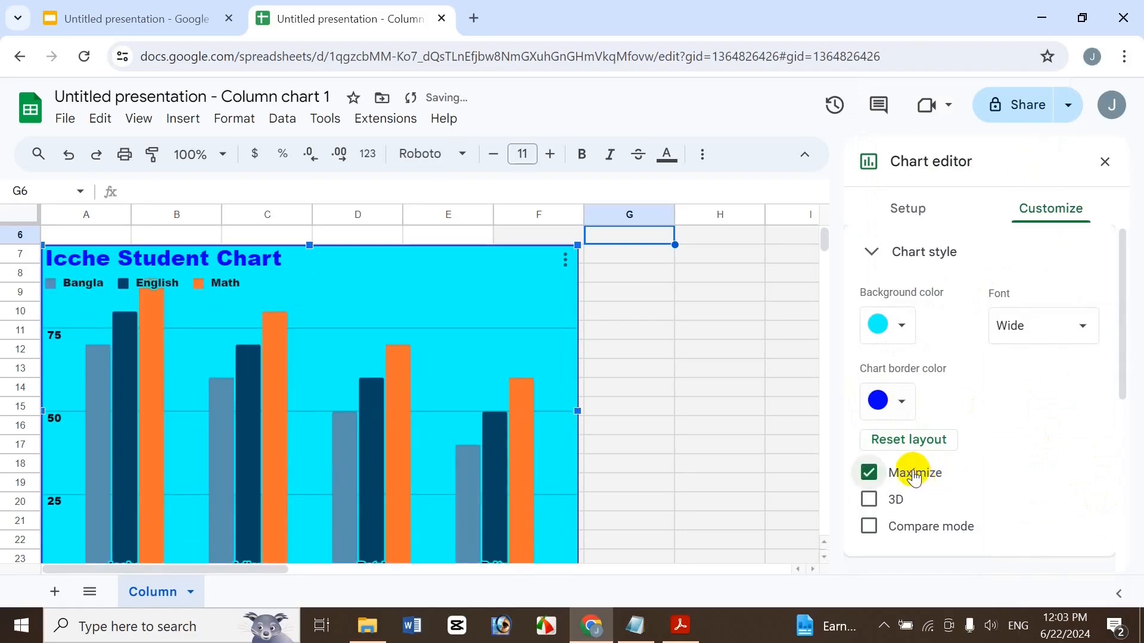
click(915, 475)
click(874, 499)
click(873, 499)
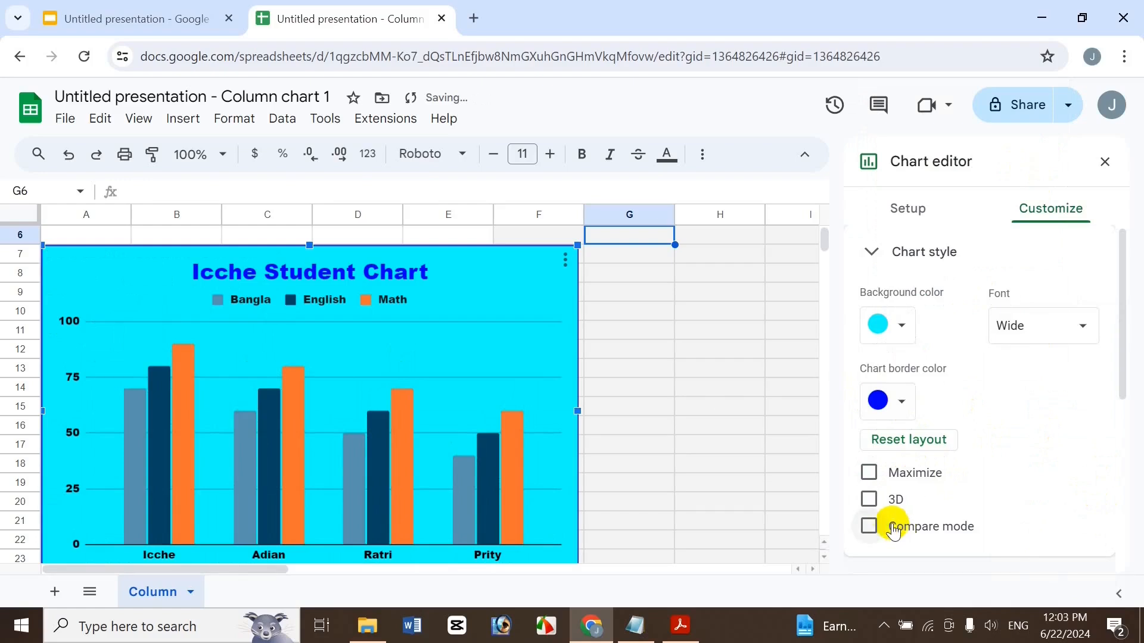
click(882, 499)
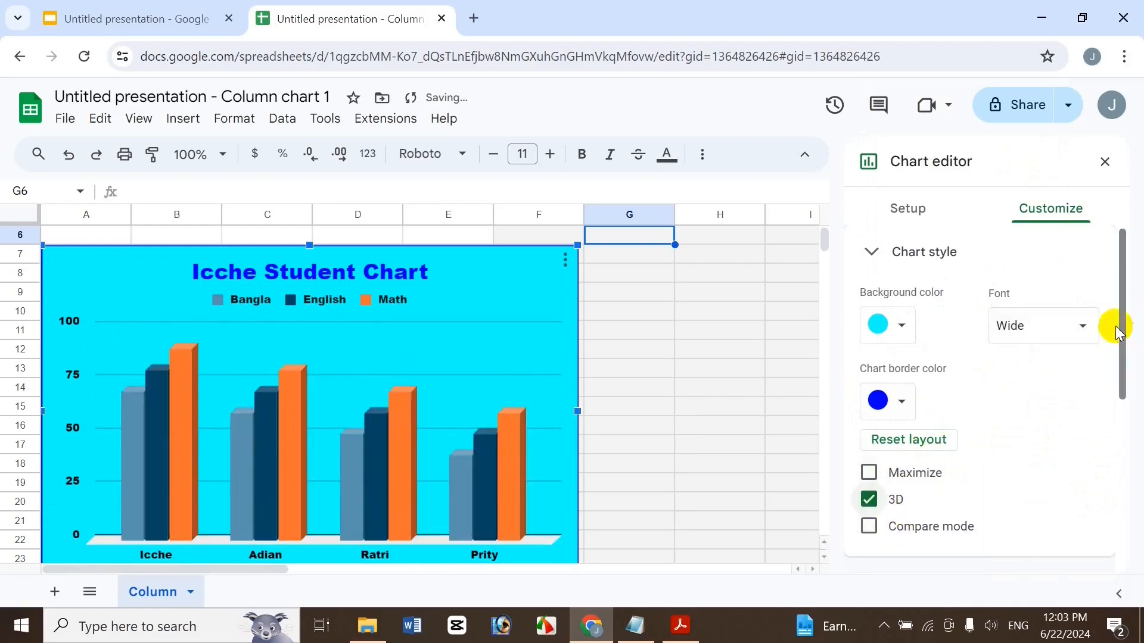
click(979, 257)
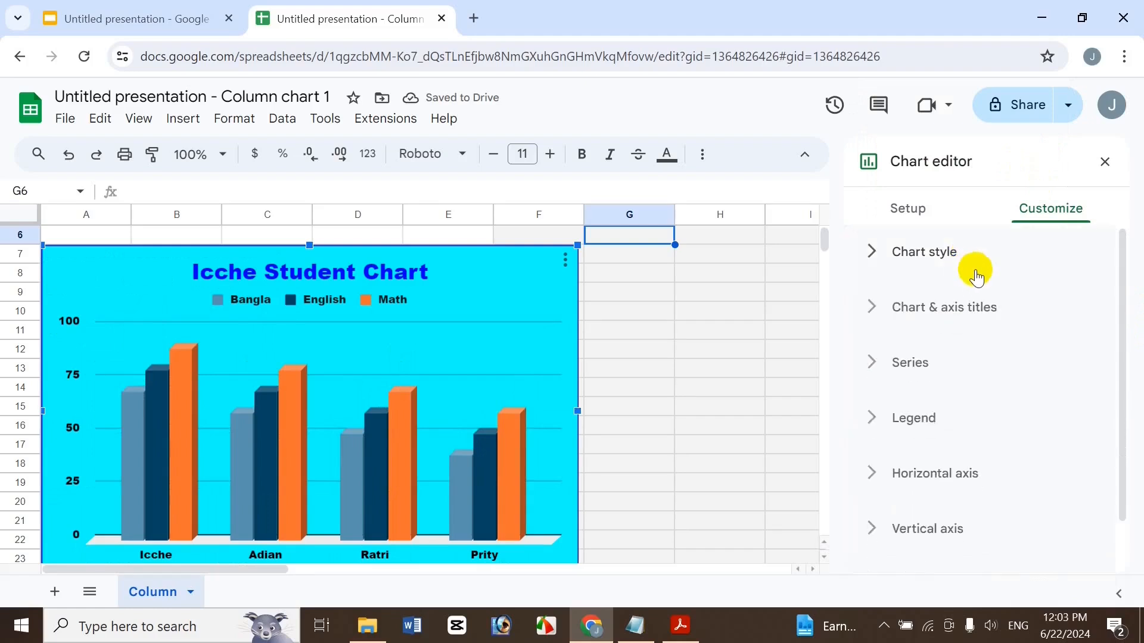
Step: Outline the columns of all series in yellow, trying 50% line opacity before settling on 100%
click(928, 359)
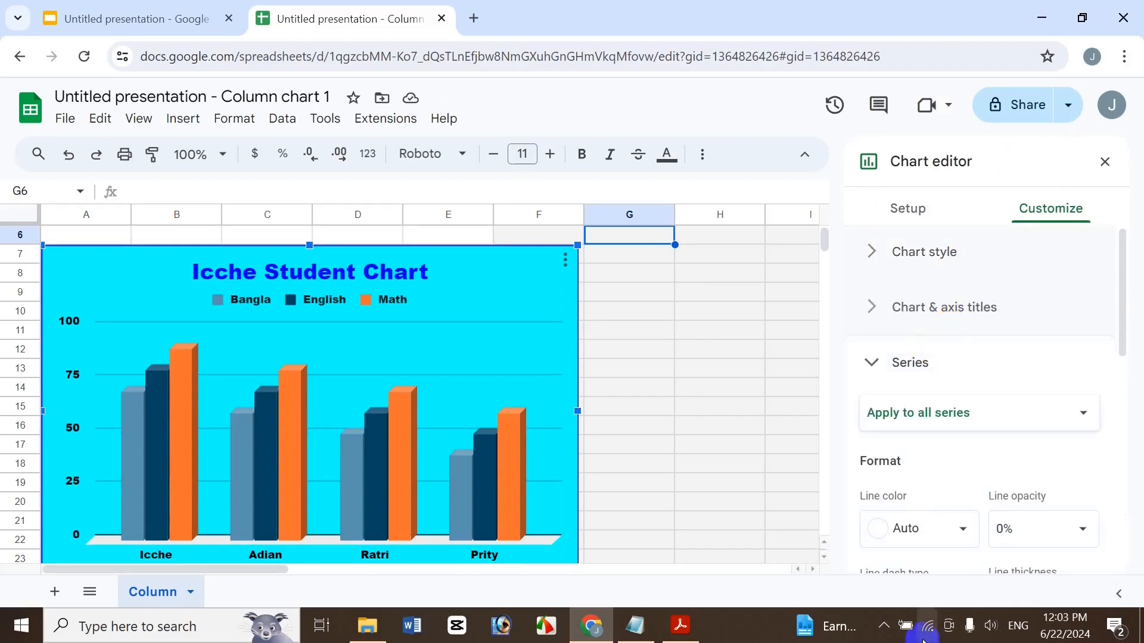
scroll(1118, 325, down, 1)
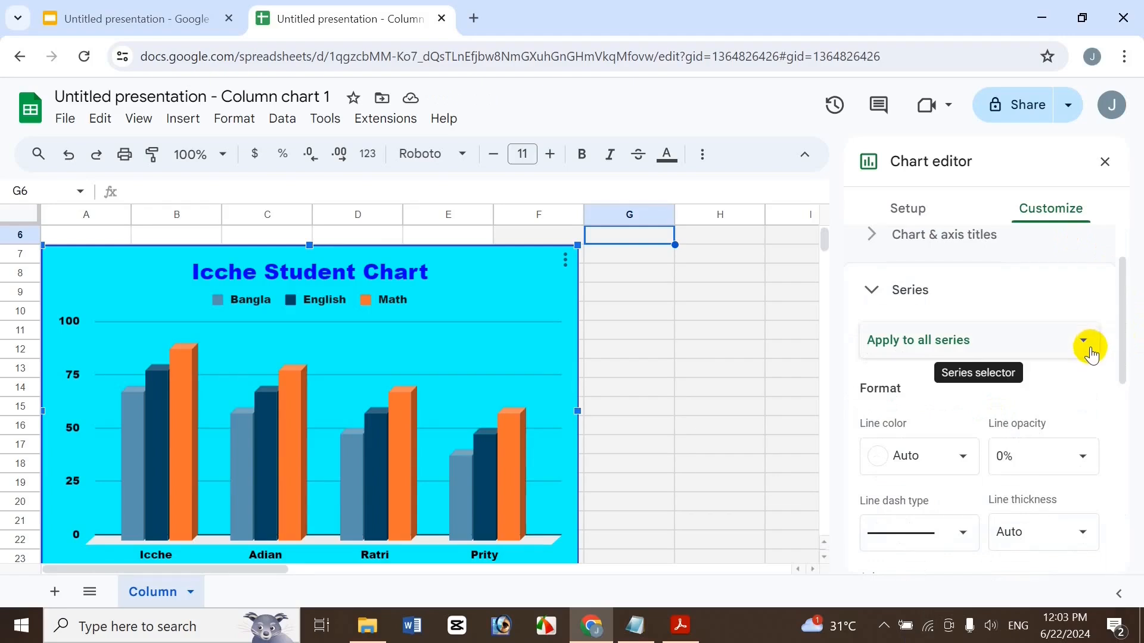
scroll(1124, 352, down, 1)
click(896, 402)
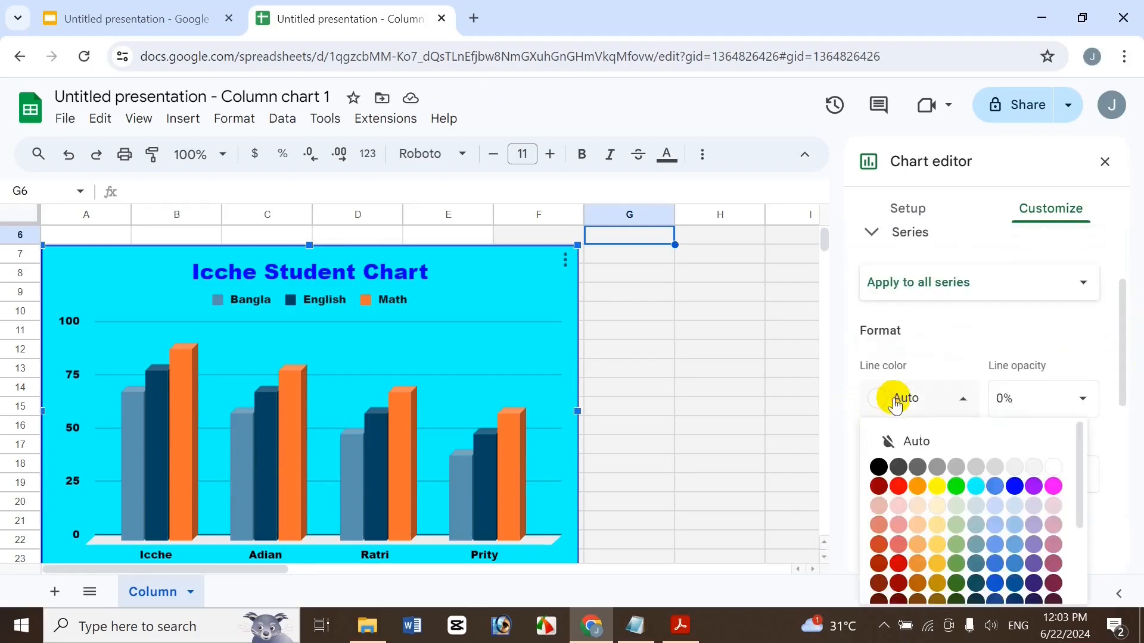
click(937, 486)
click(1055, 405)
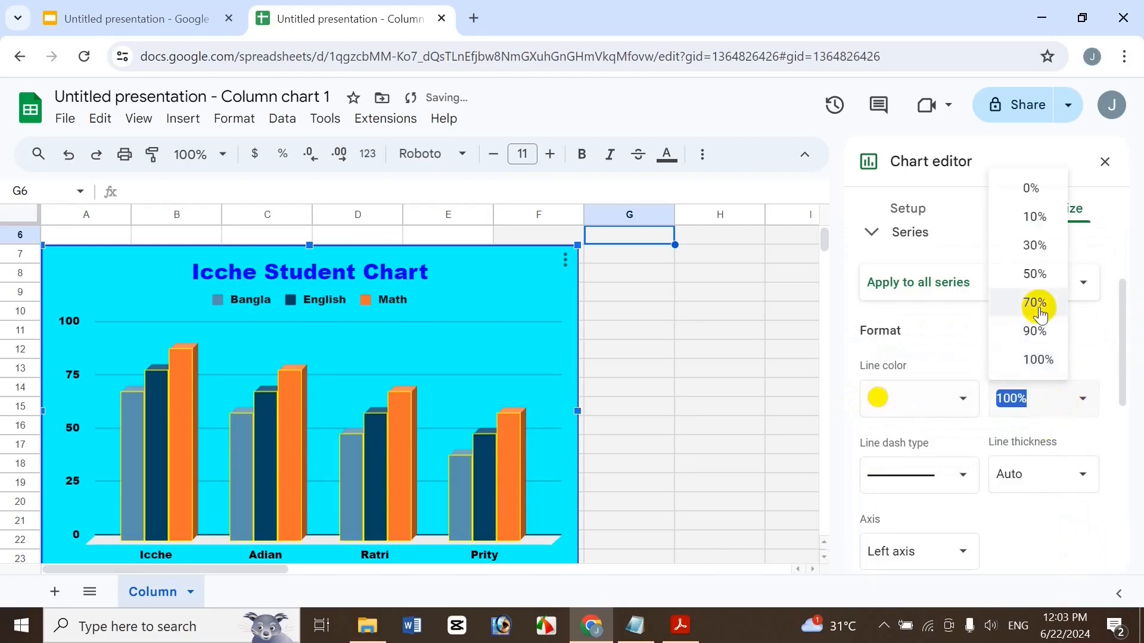
click(1037, 359)
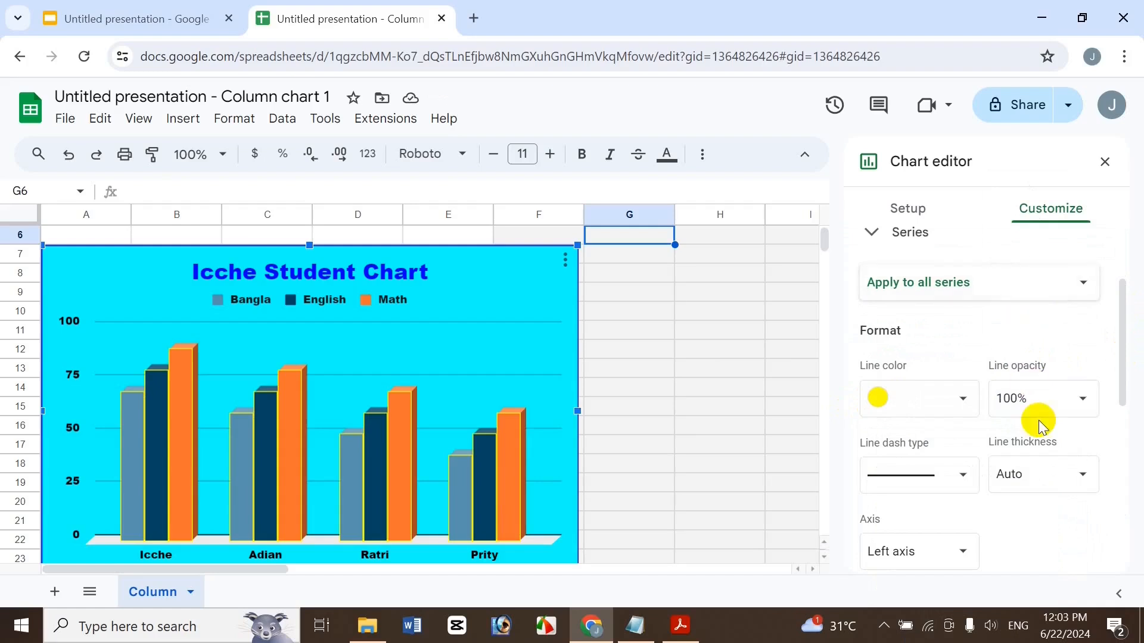
click(1078, 398)
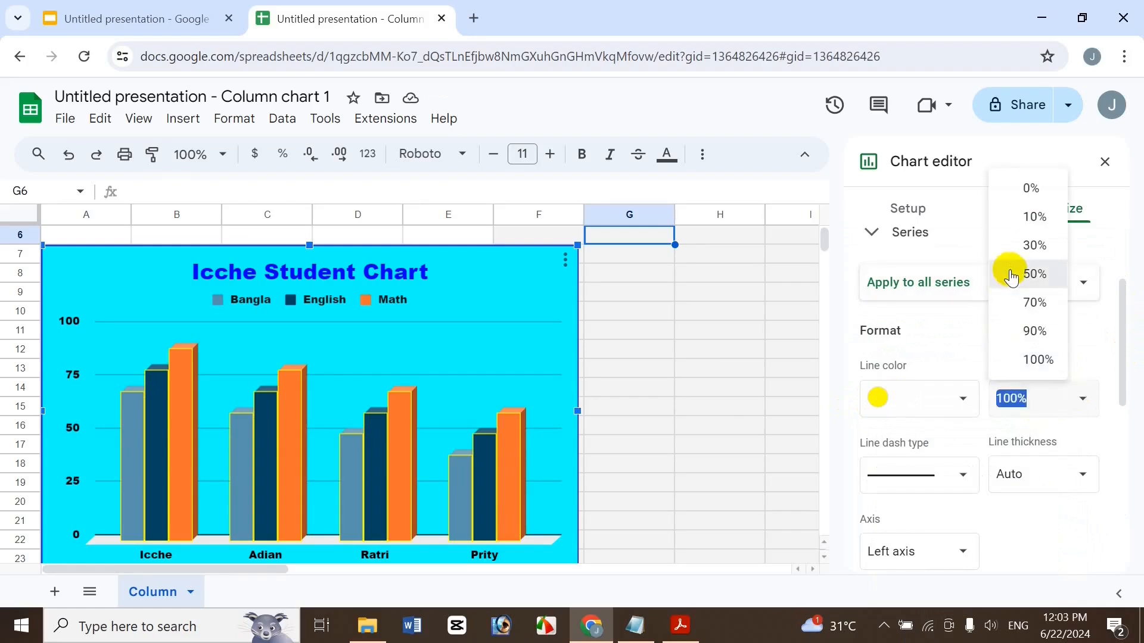
click(1013, 271)
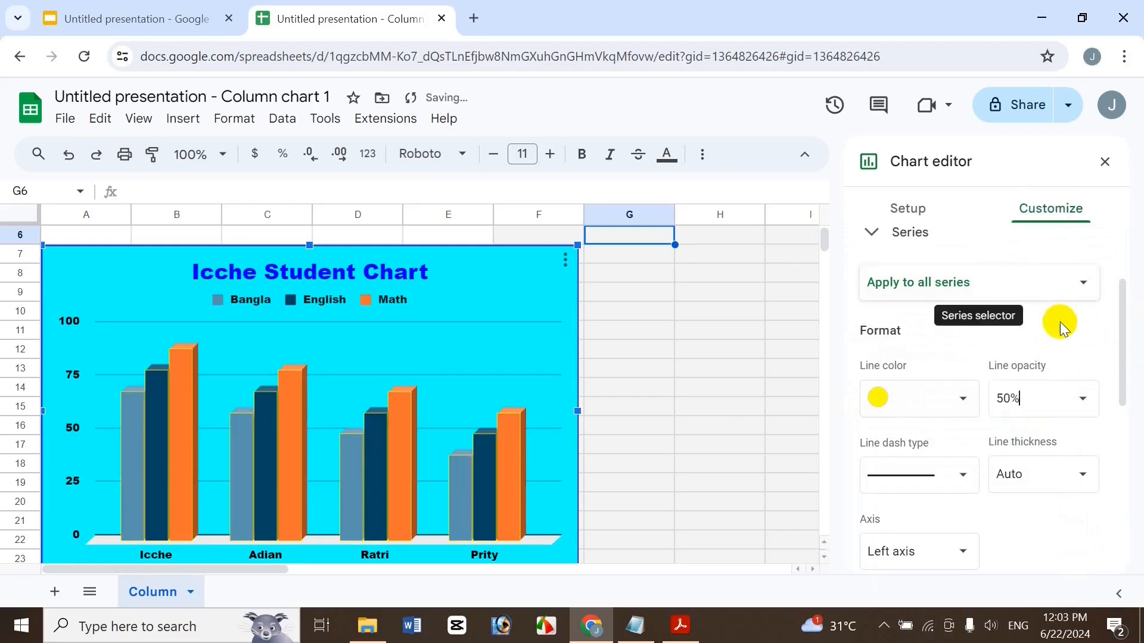
click(1086, 403)
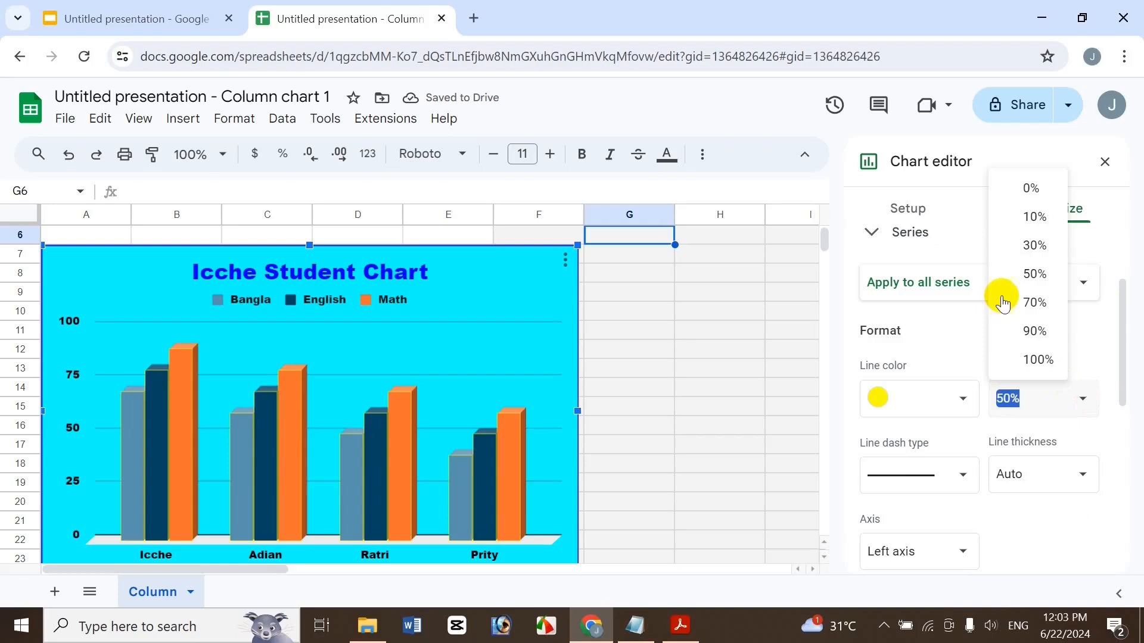
click(1034, 358)
Step: Review the available line dash types and set the line thickness of all series to 8px
click(925, 484)
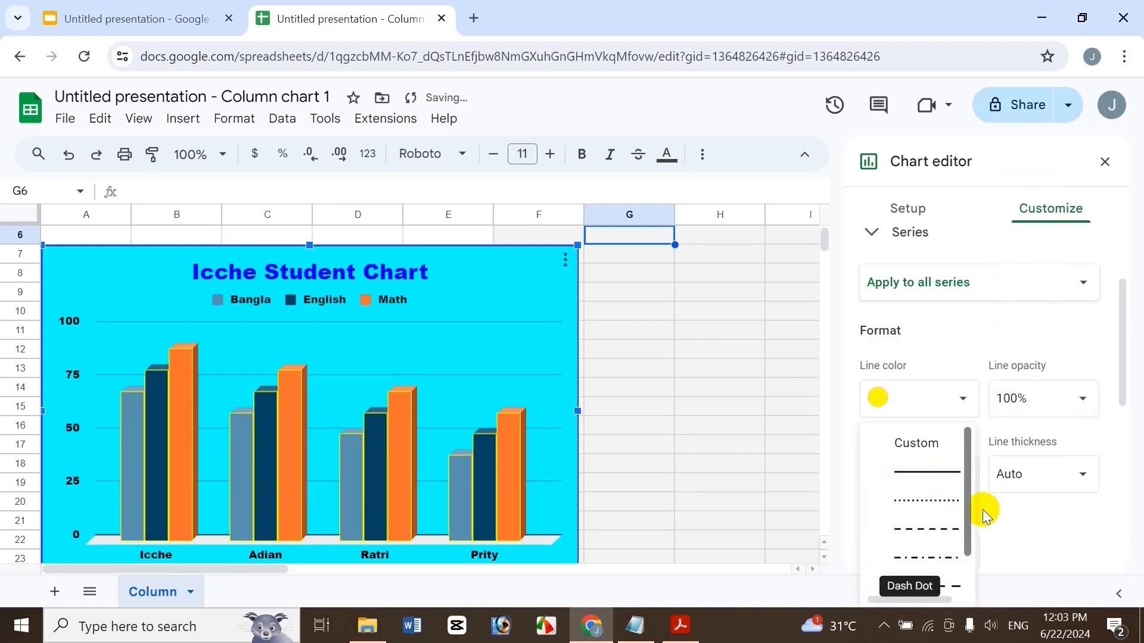
drag(971, 510, 968, 595)
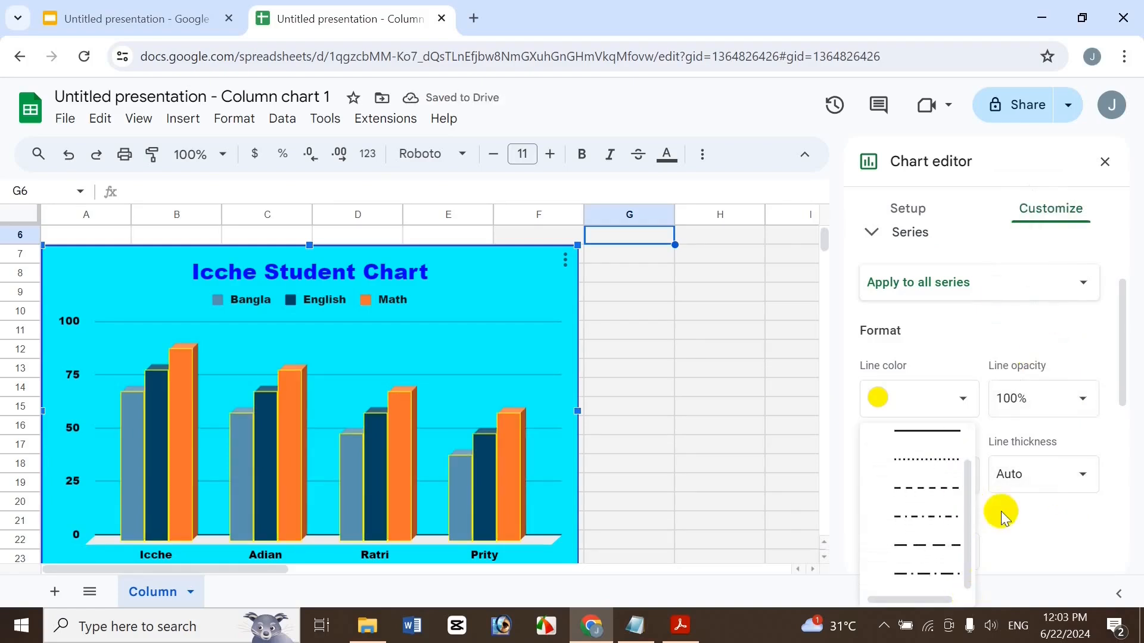
click(1035, 470)
click(1033, 437)
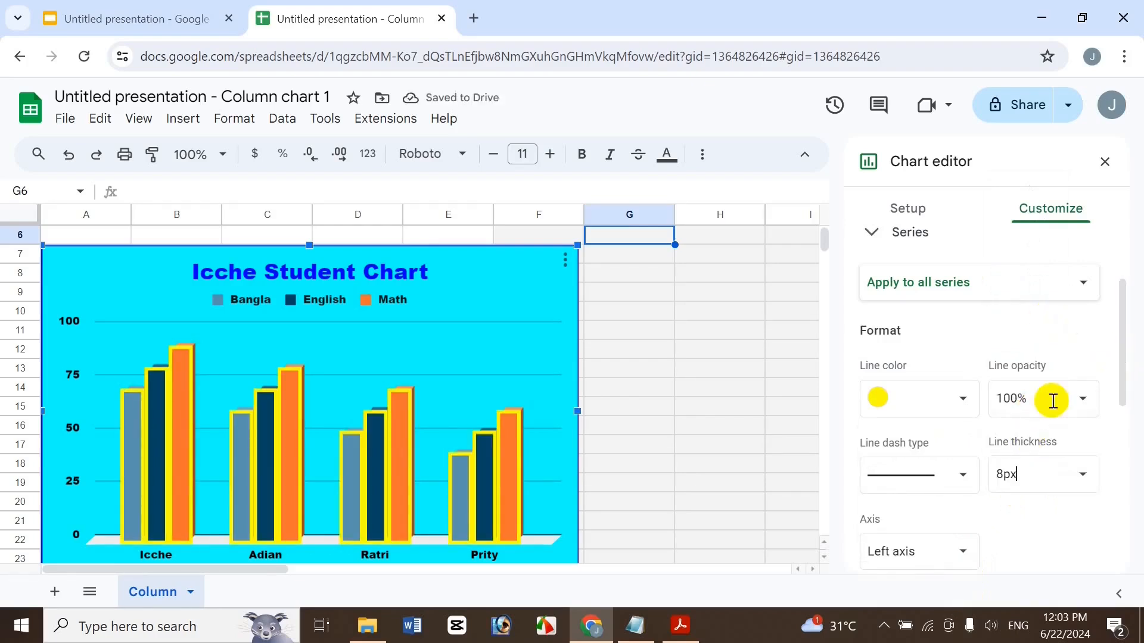
Step: Review the legend position options, and set the legend font to Georgia at size 16
drag(1124, 381, 1123, 498)
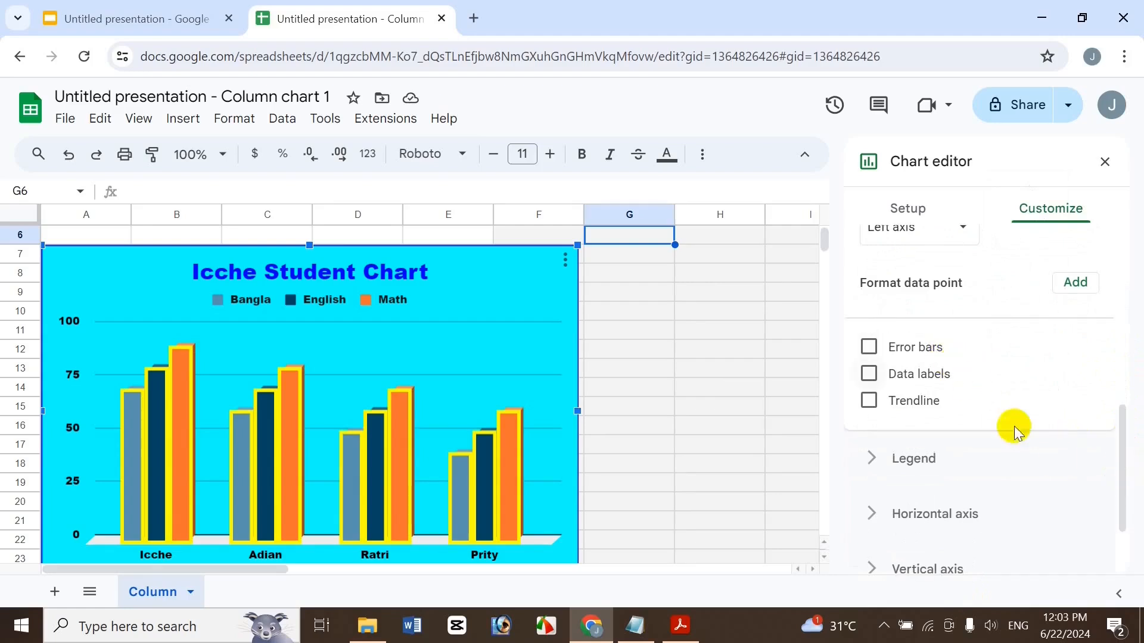
click(1001, 472)
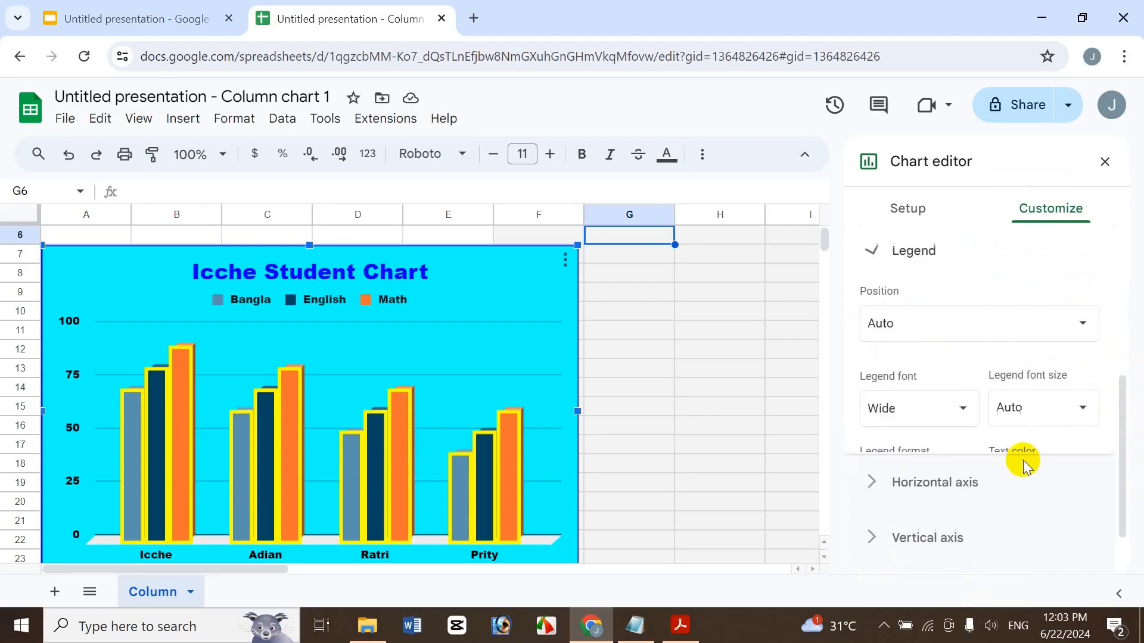
click(972, 317)
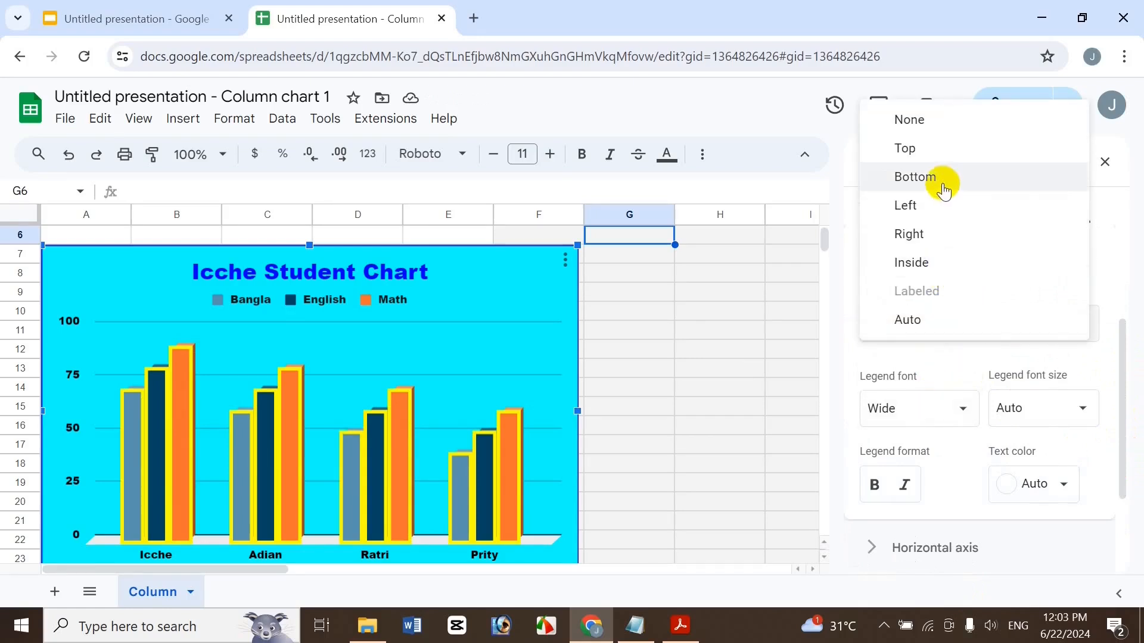
click(907, 396)
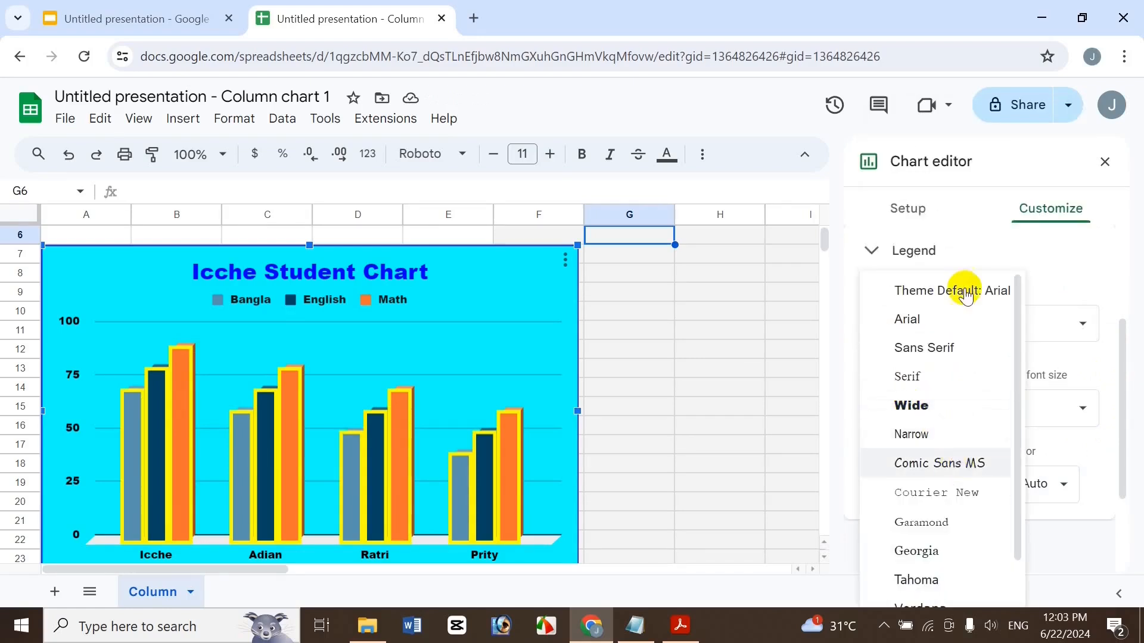
click(952, 551)
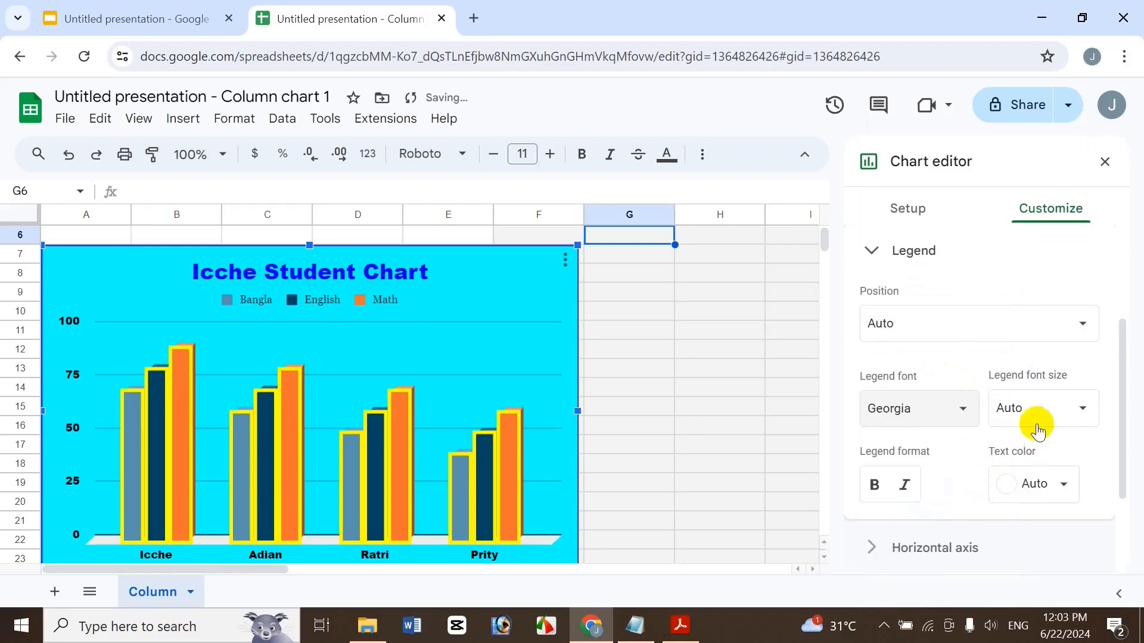
click(1024, 414)
click(1040, 227)
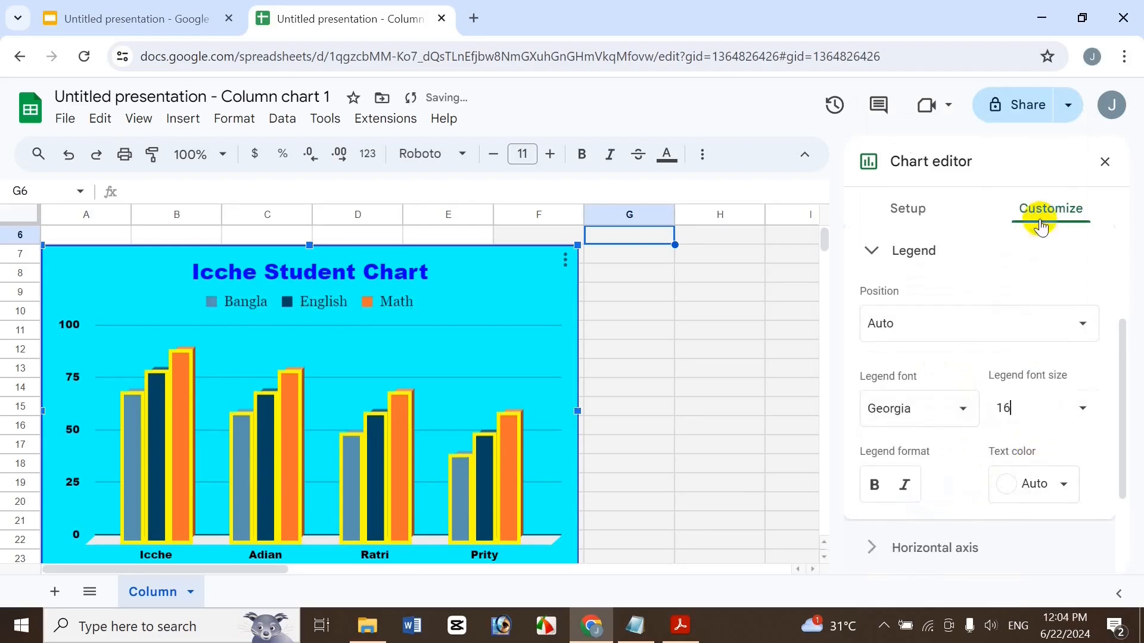
Step: Make the legend text bold and italic, trying blue and yellow as its color before settling on red
click(875, 485)
click(905, 485)
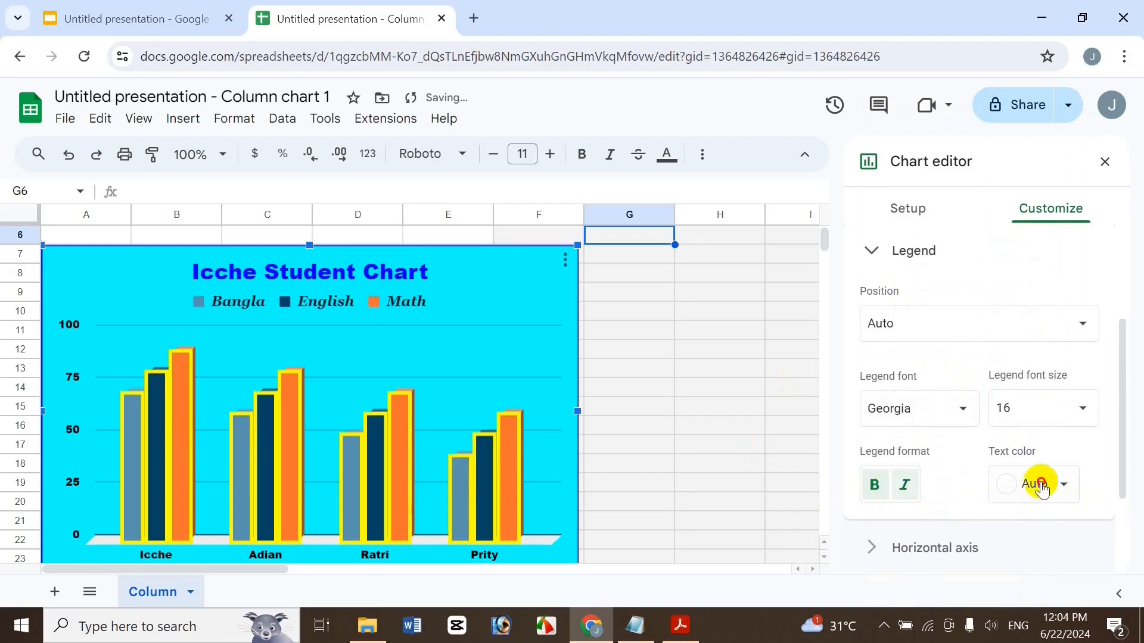
click(1041, 486)
click(1019, 228)
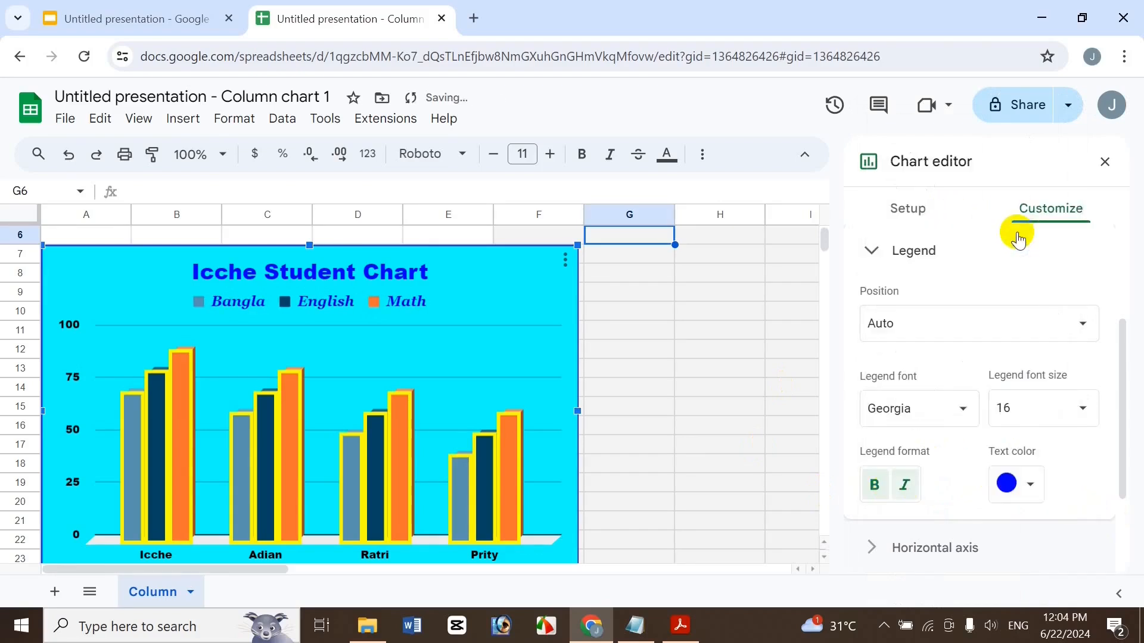
click(1013, 487)
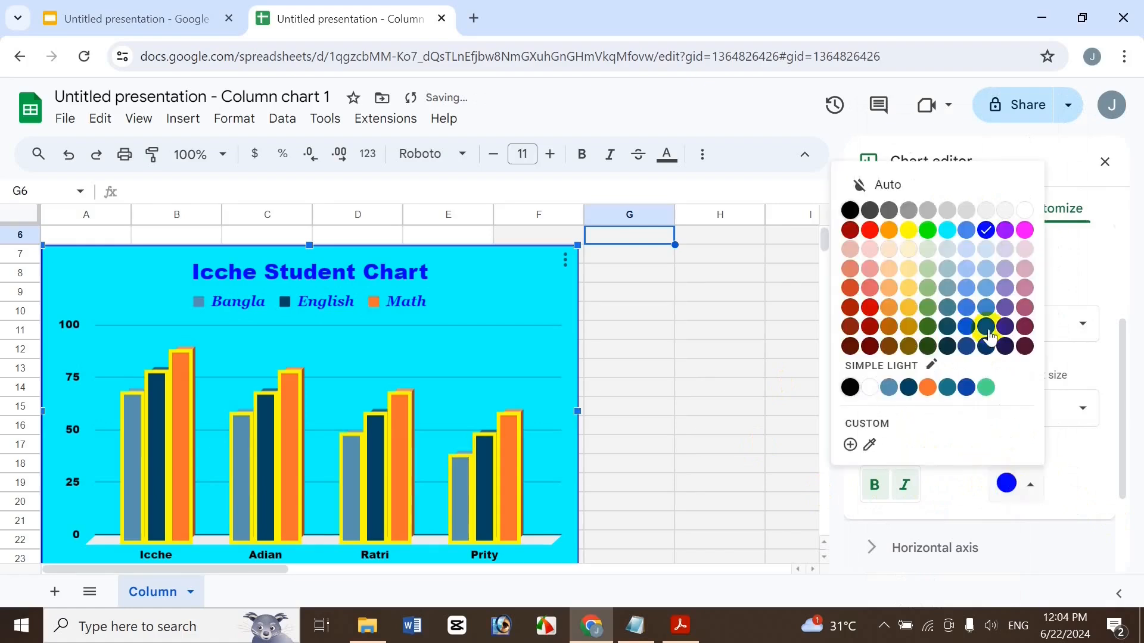
click(910, 233)
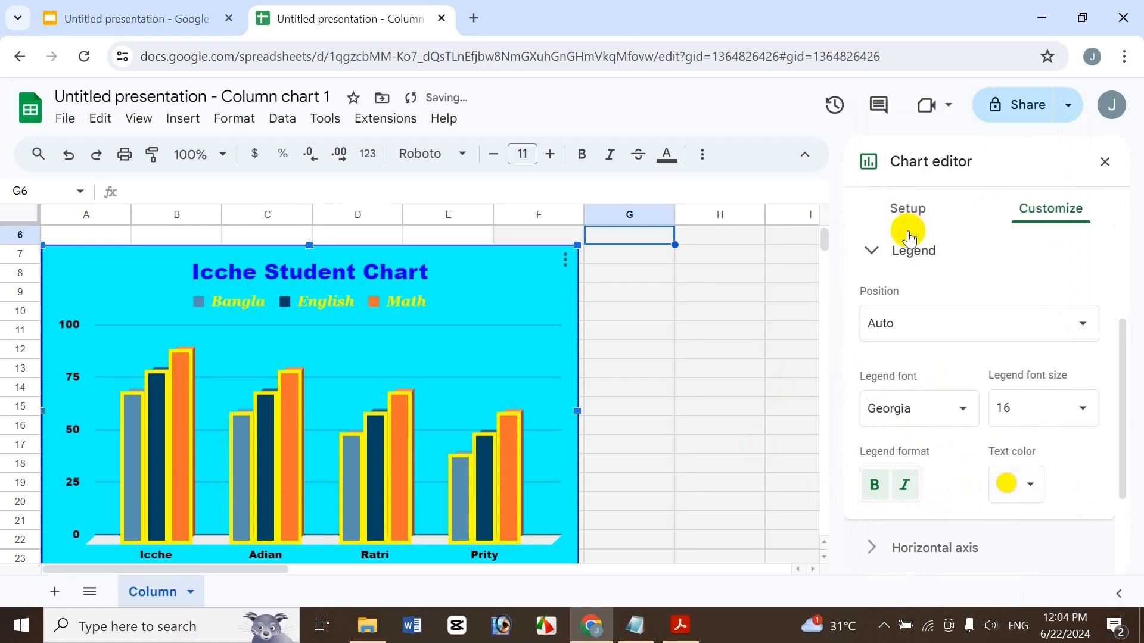
click(1004, 484)
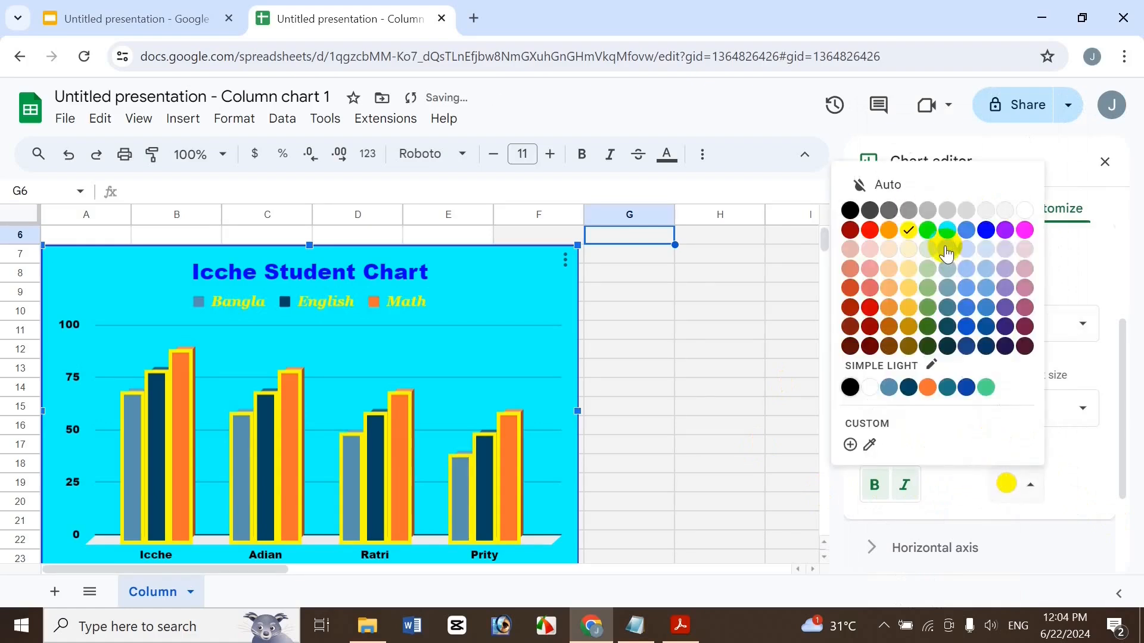
click(870, 230)
Step: Format the horizontal axis labels as bold, italic and red
scroll(1116, 439, down, 3)
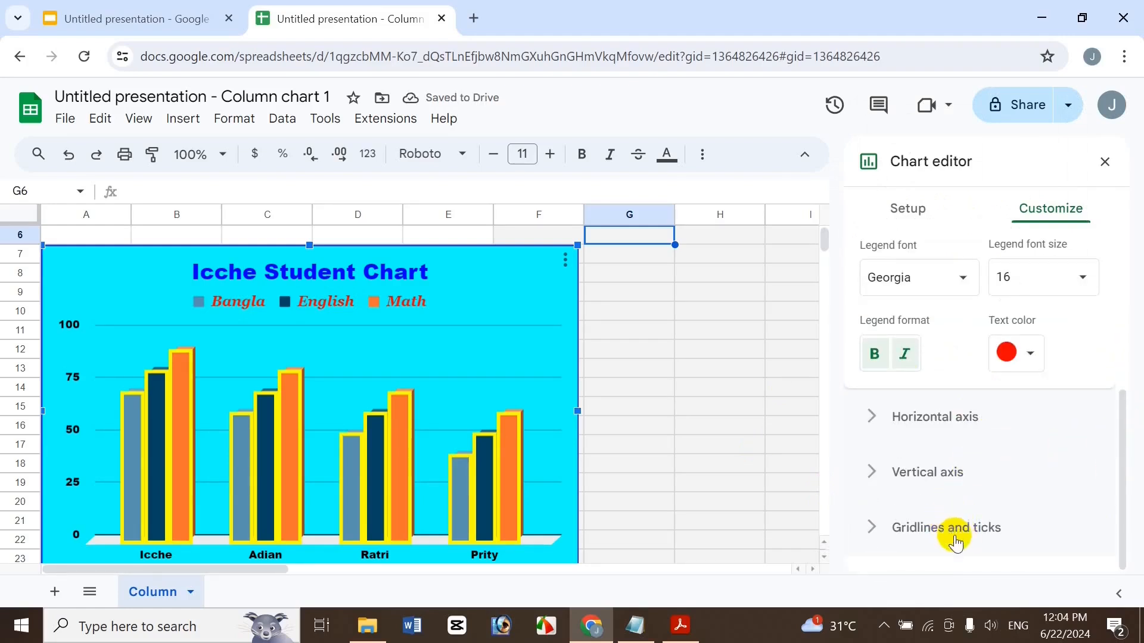
click(950, 414)
click(904, 325)
click(874, 325)
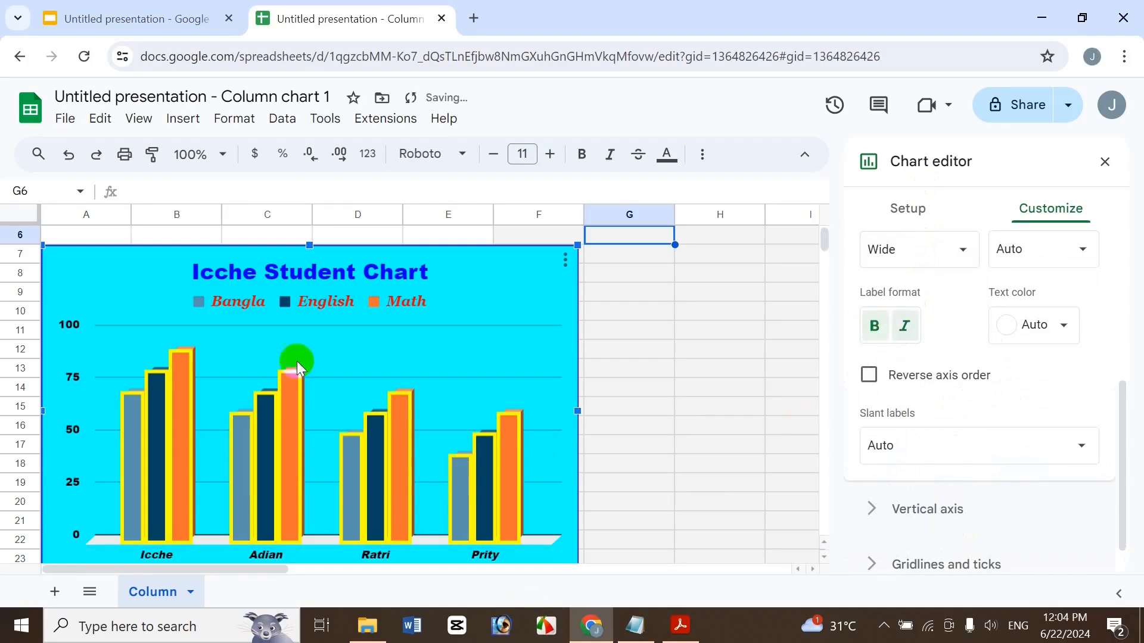
click(1060, 326)
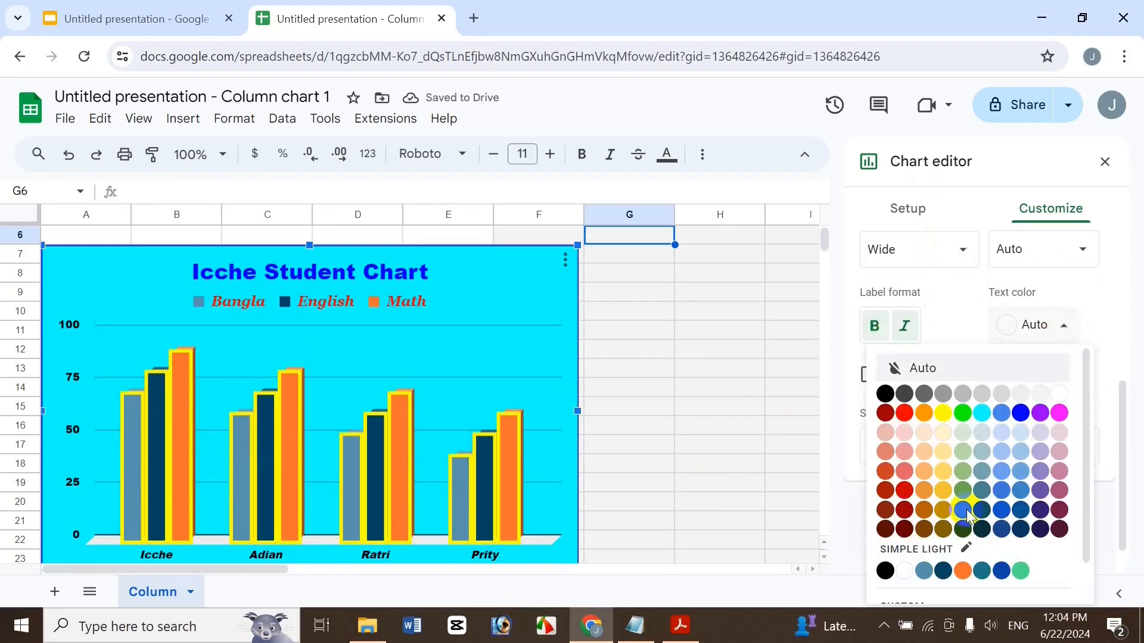
click(905, 415)
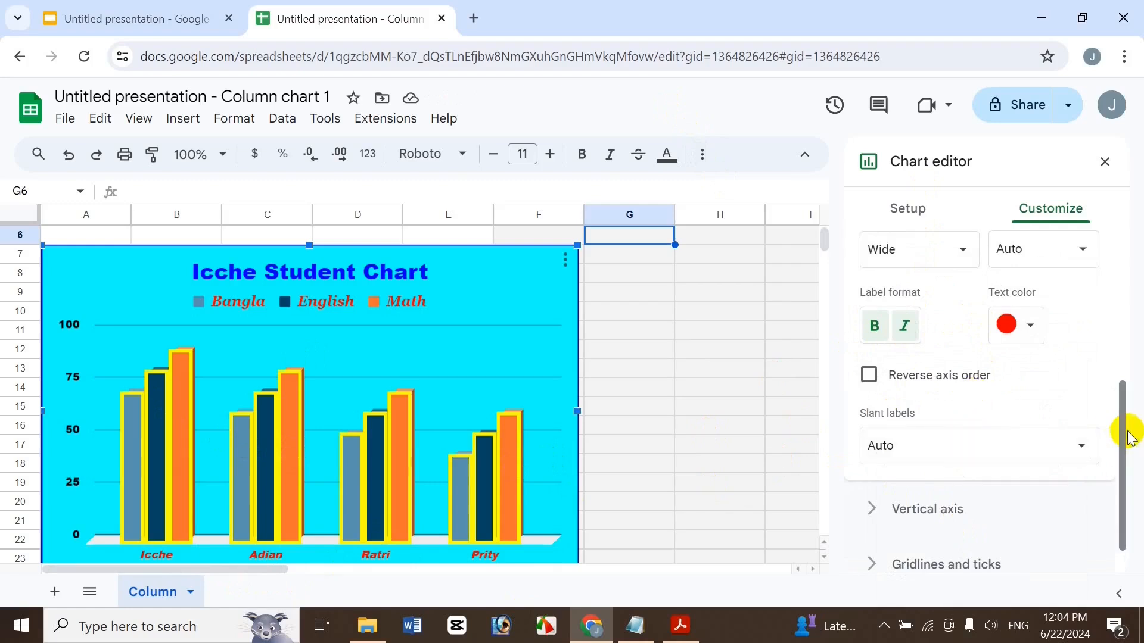
Step: Set the vertical axis labels to the Georgia font at size 16
scroll(1001, 453, down, 1)
click(1004, 467)
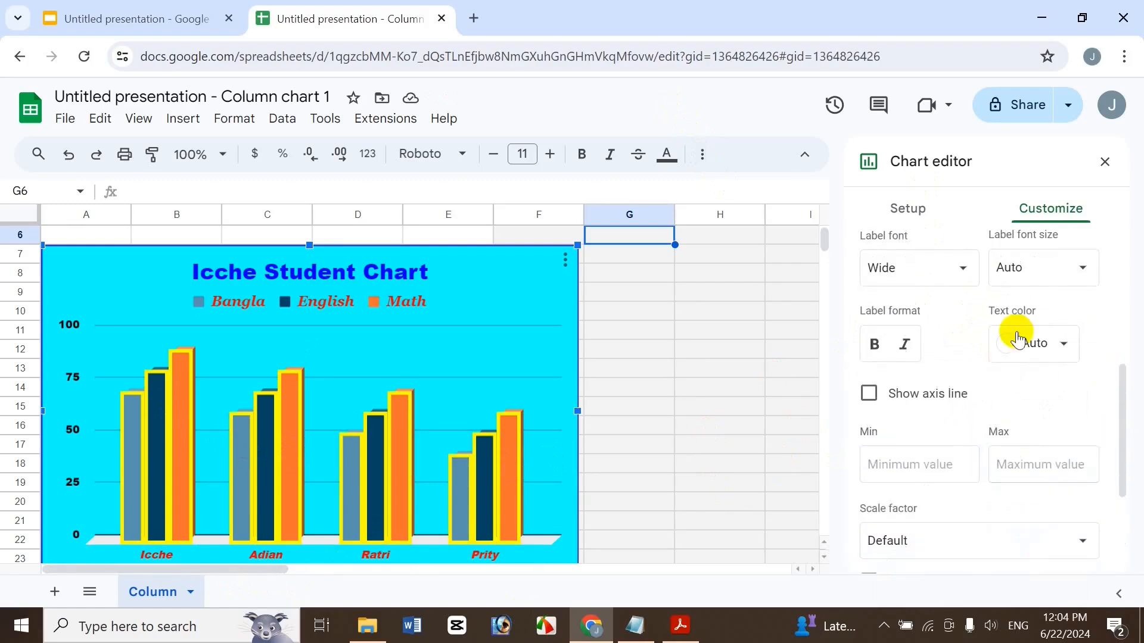
click(938, 270)
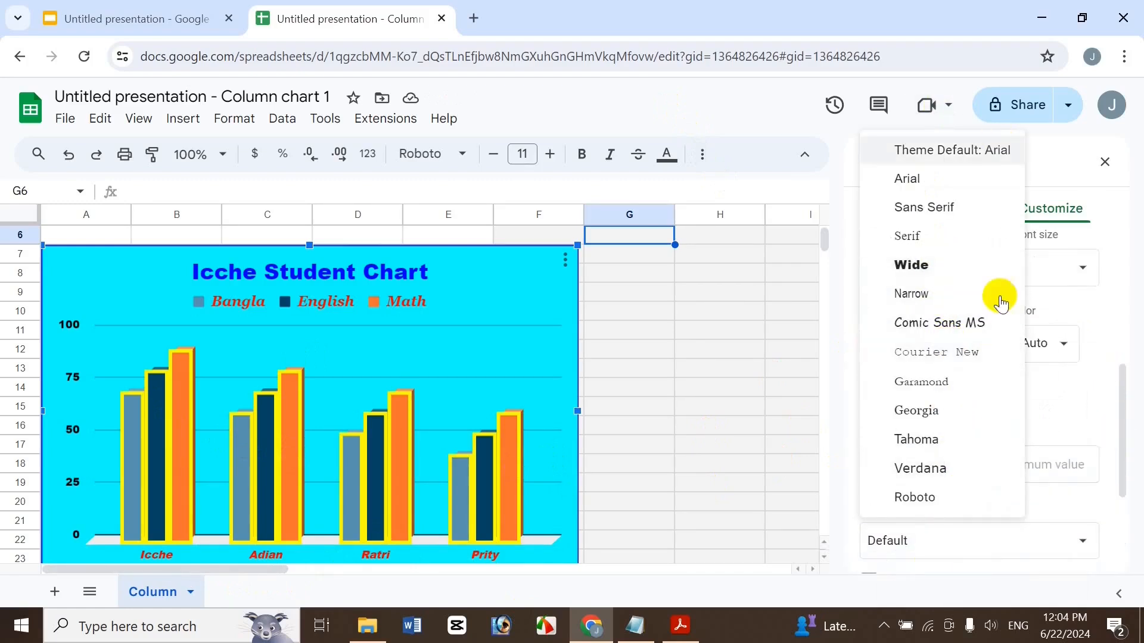
click(921, 402)
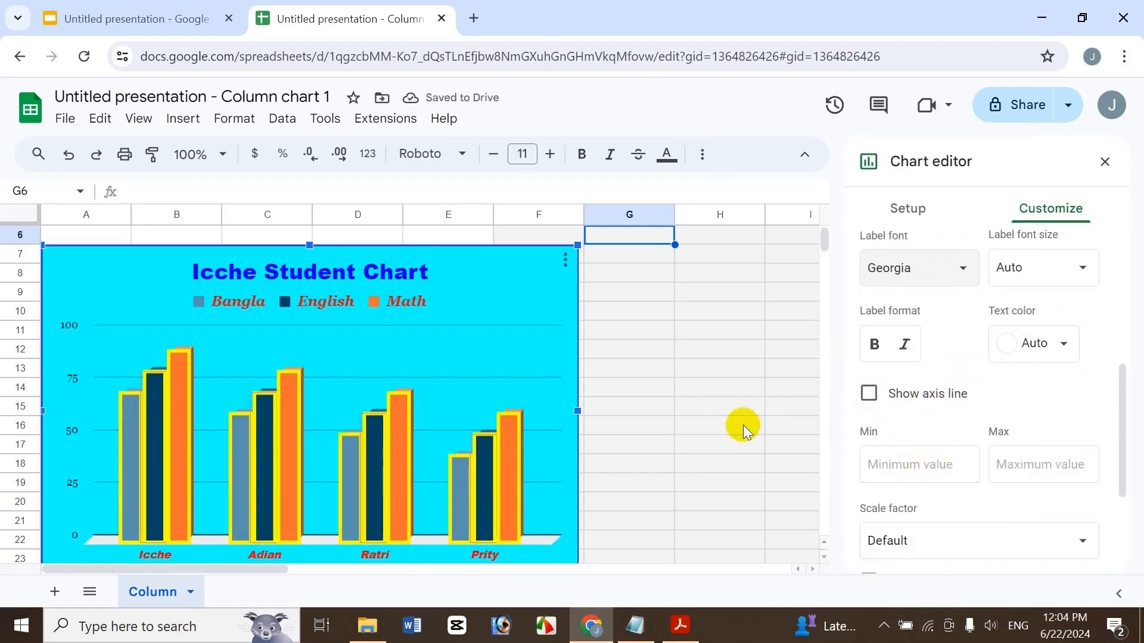
click(1025, 267)
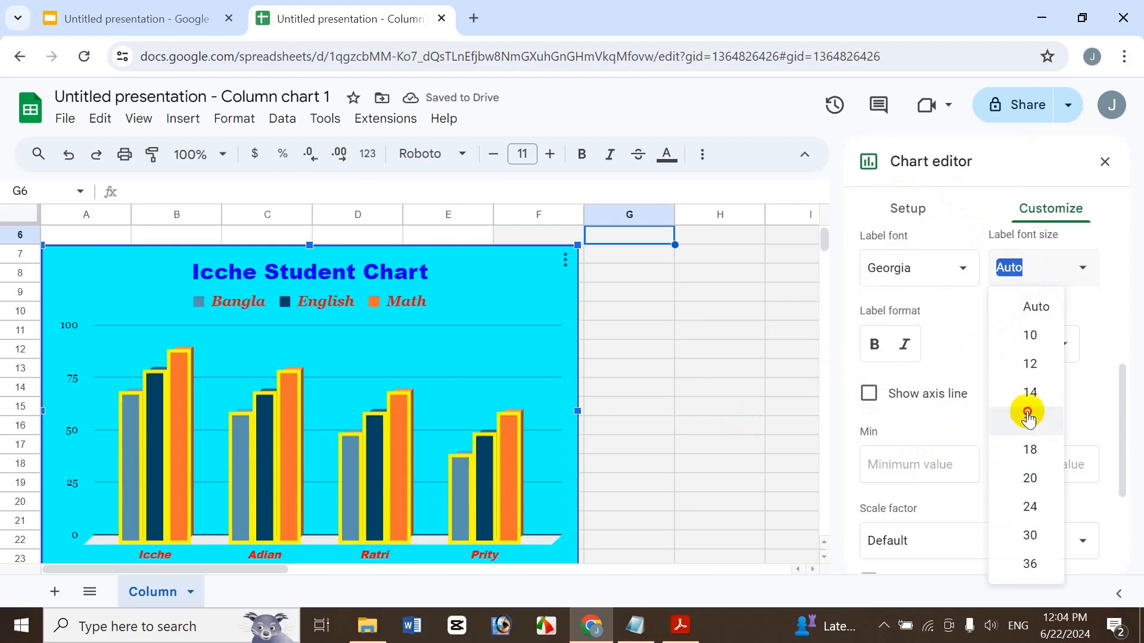
click(1029, 420)
Step: Make the vertical axis labels bold and italic, trying a teal text color before settling on magenta
click(905, 344)
click(874, 344)
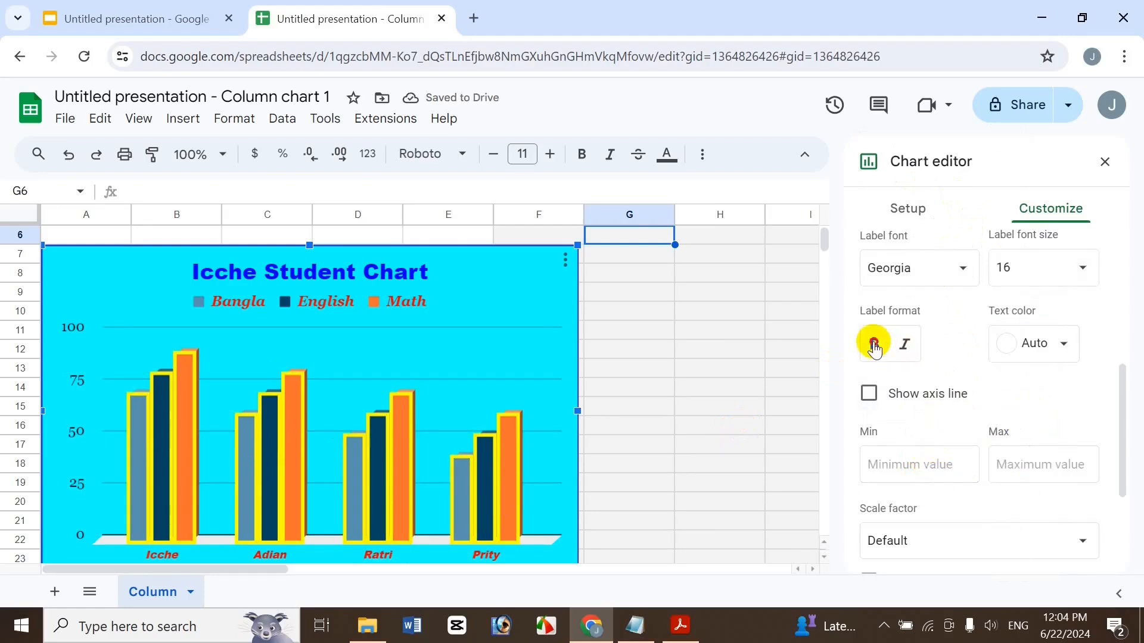
click(1042, 344)
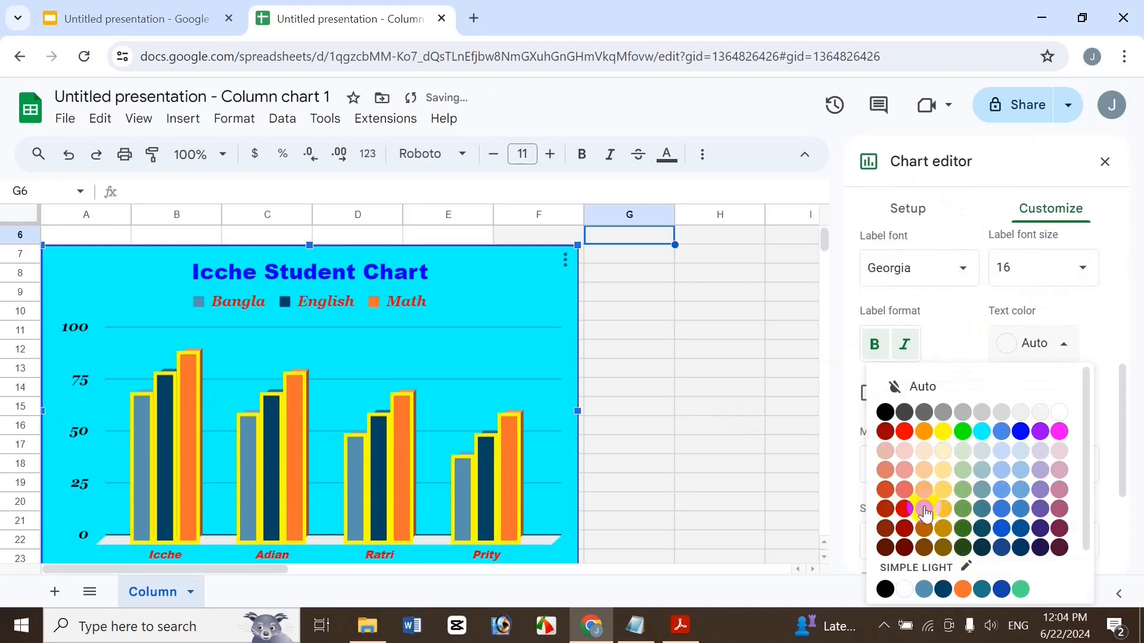
click(980, 509)
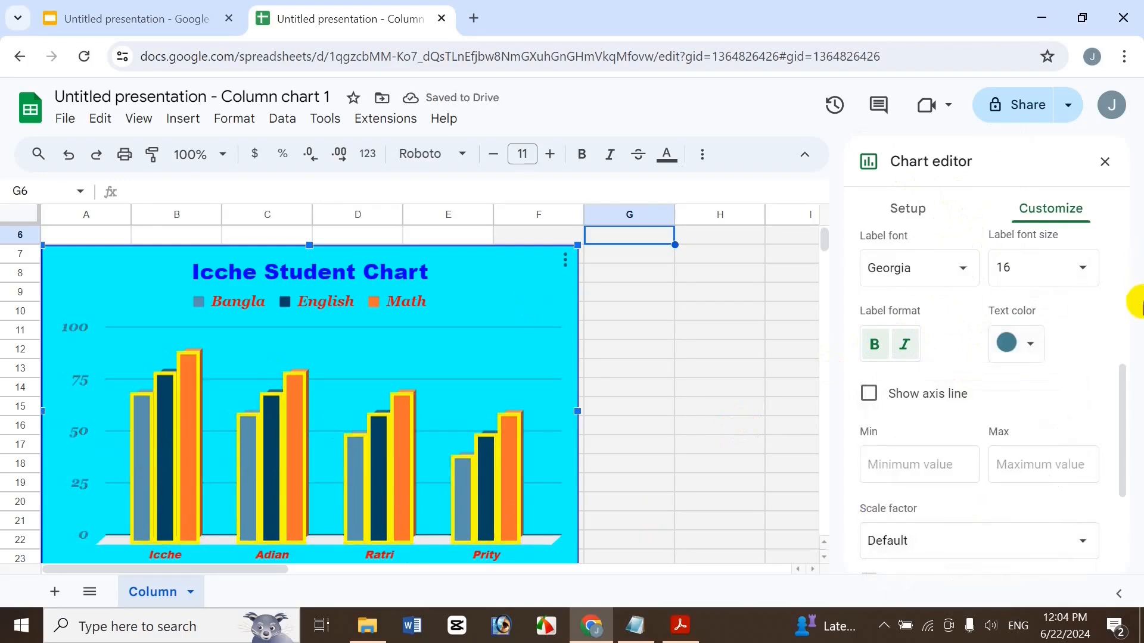
click(1029, 343)
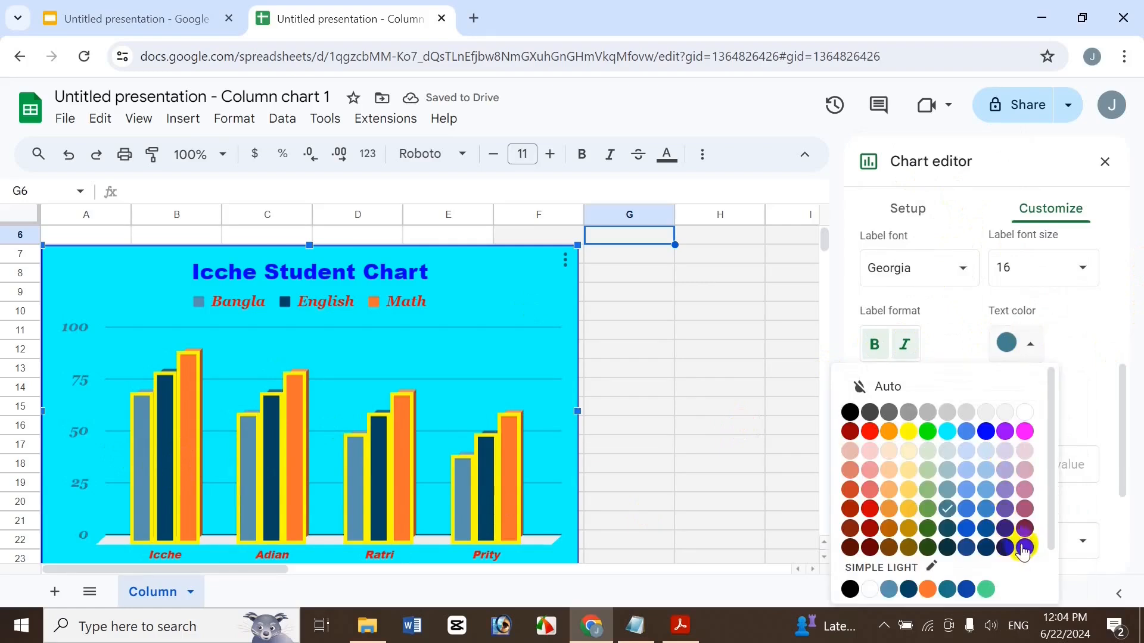
click(1024, 432)
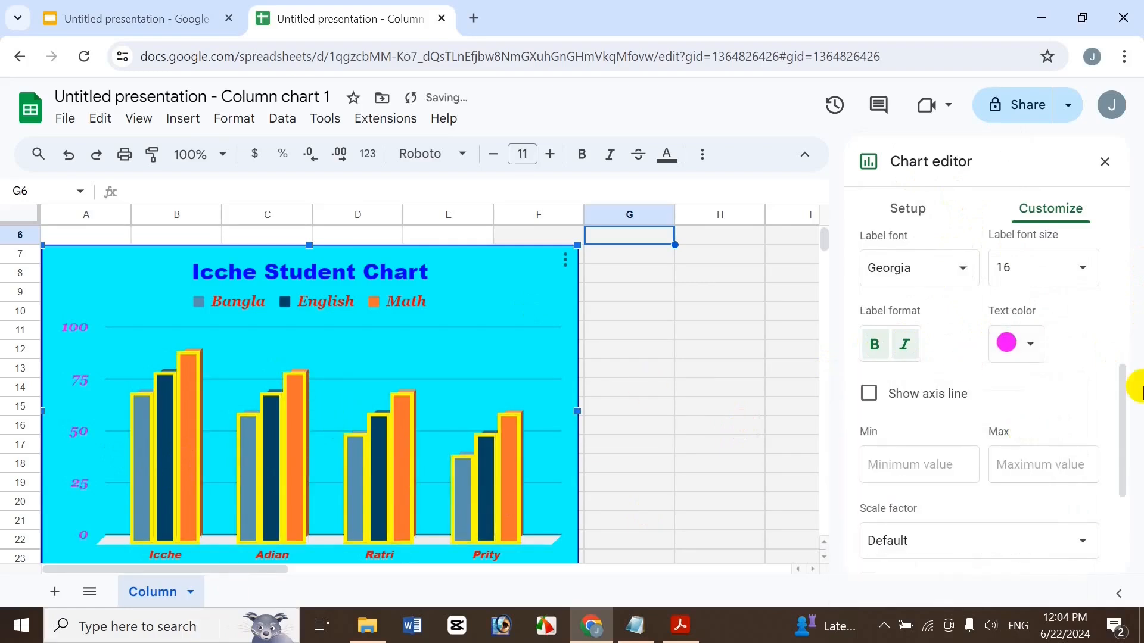
Step: Set the vertical axis major gridlines to the custom green #00ff8a and close the chart editor
drag(1133, 424, 1130, 557)
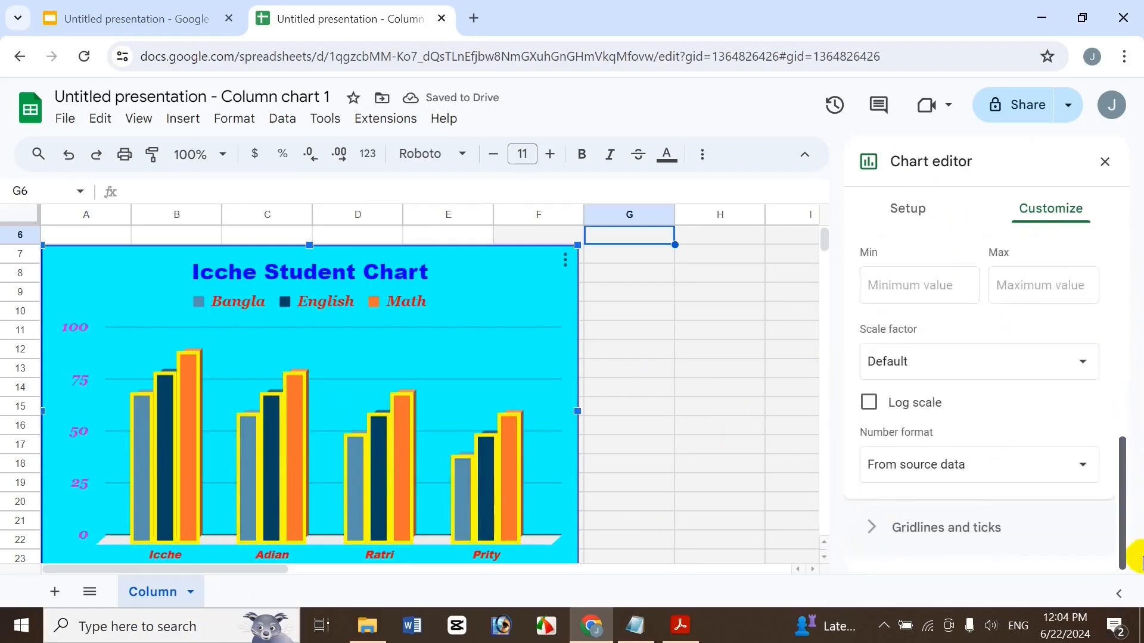
click(1038, 549)
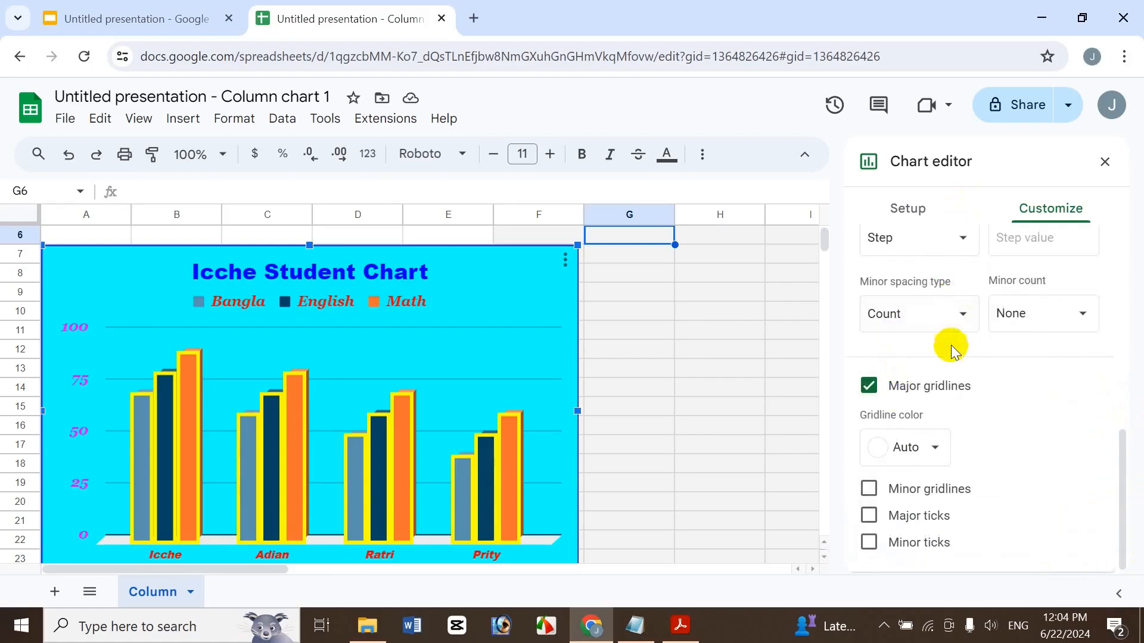
click(929, 449)
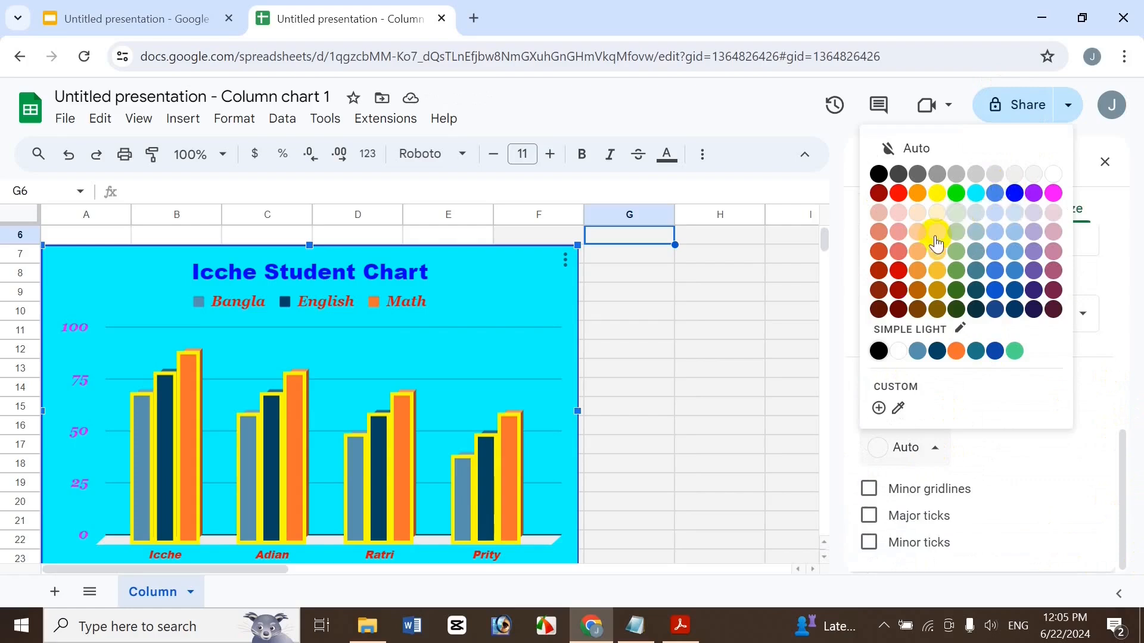
click(879, 409)
click(618, 356)
mouse_move(609, 357)
mouse_down()
mouse_move(567, 357)
mouse_move(612, 363)
mouse_up()
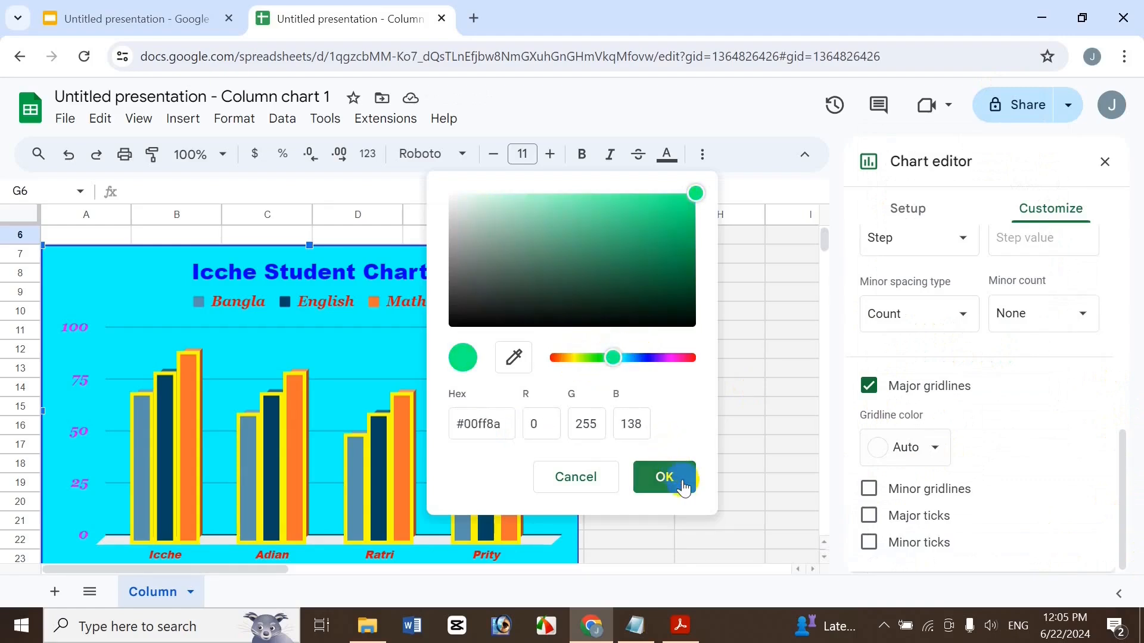
click(684, 483)
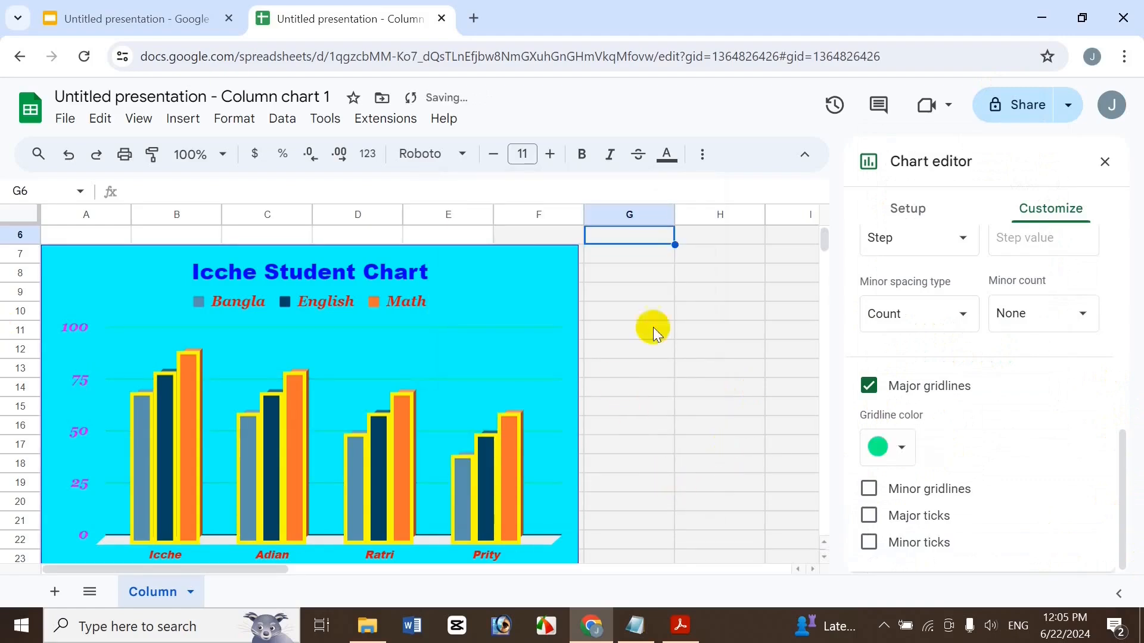
click(1106, 164)
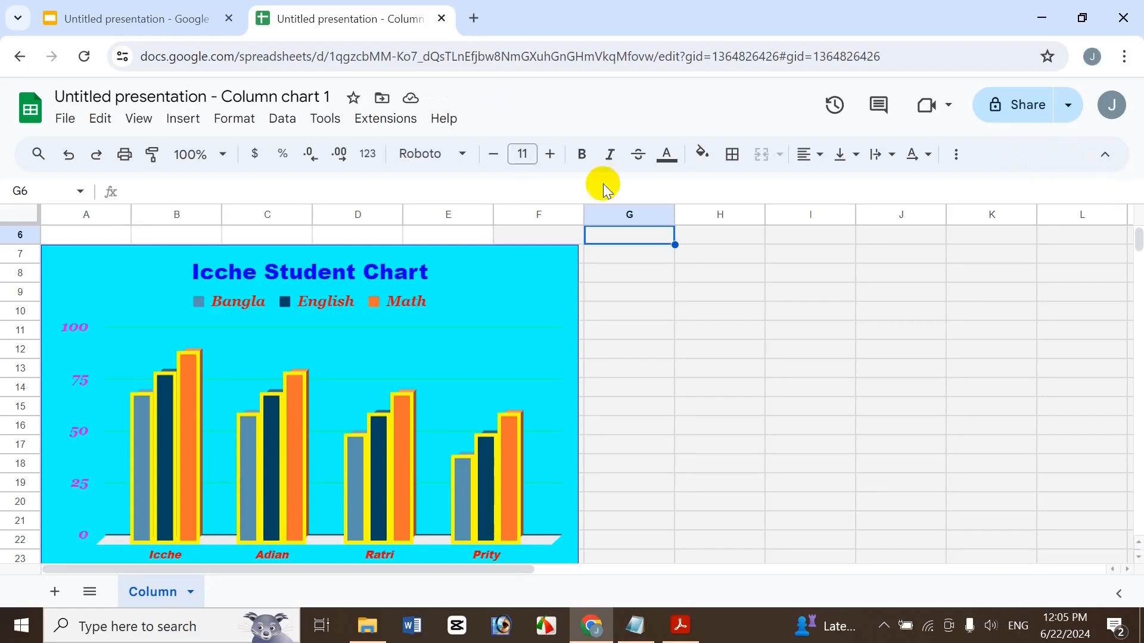
click(538, 289)
click(565, 260)
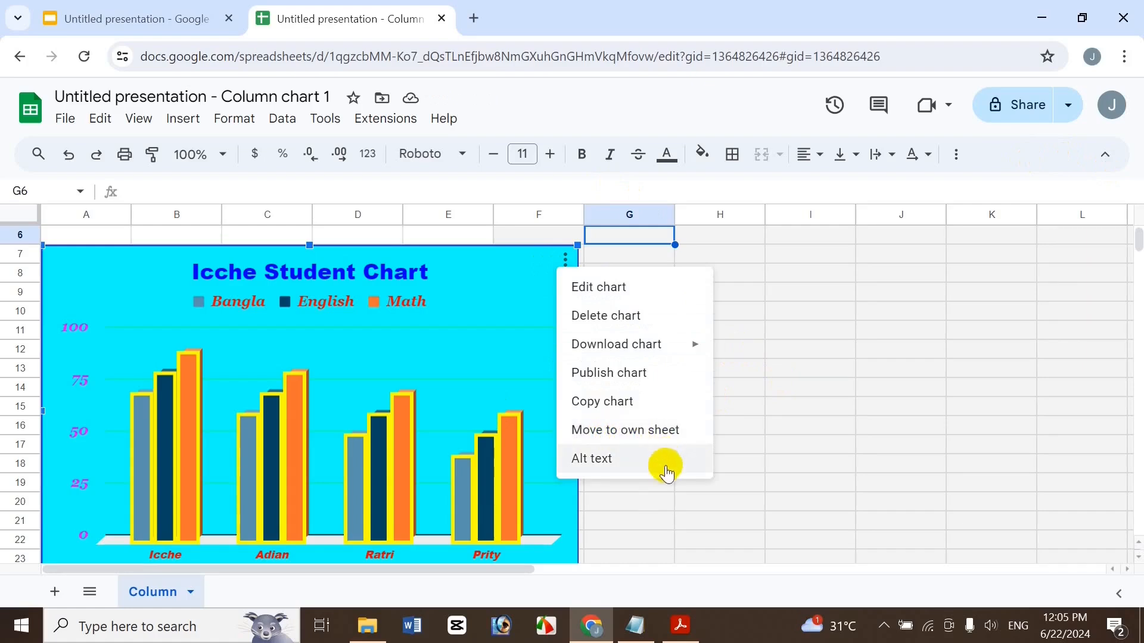
click(816, 413)
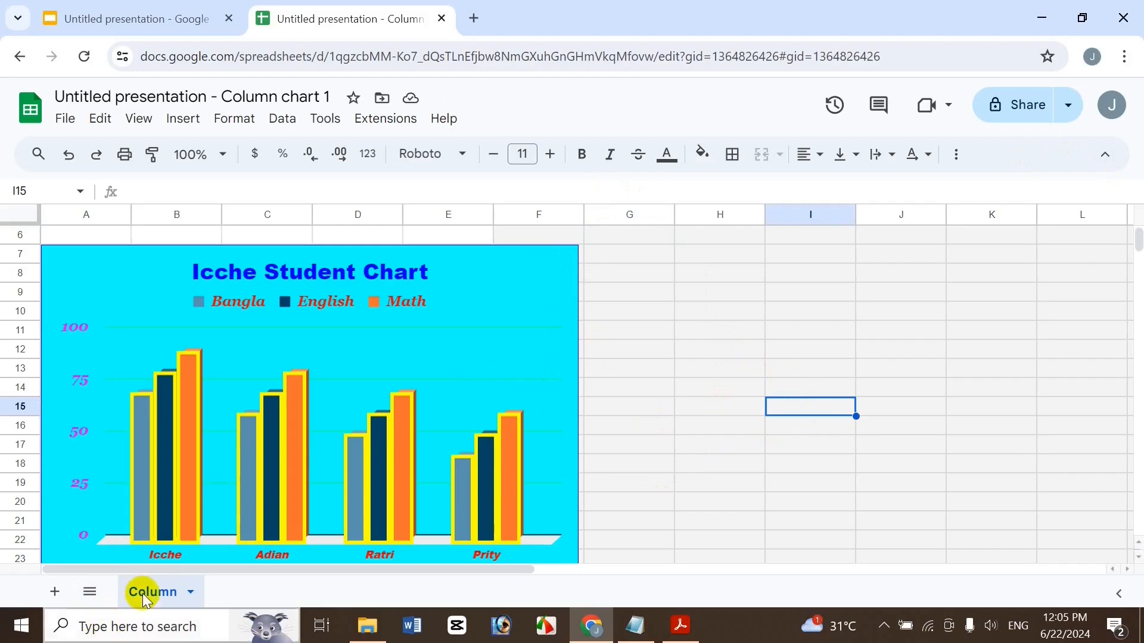
Step: Give the Column sheet tab the custom blue color #009fff
click(186, 594)
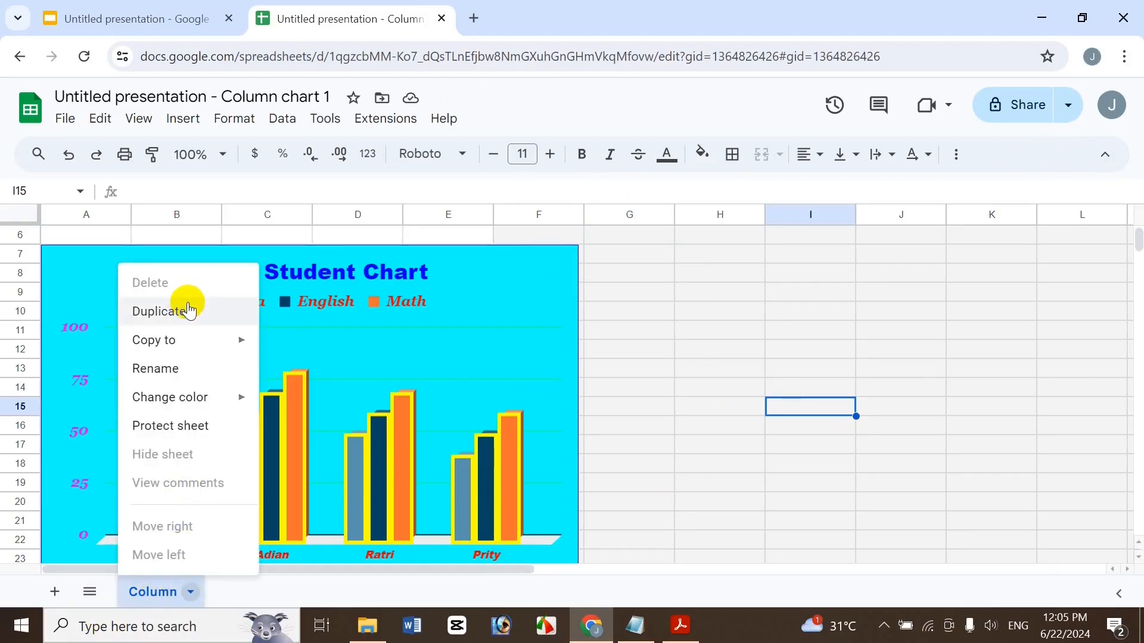
mouse_move(187, 341)
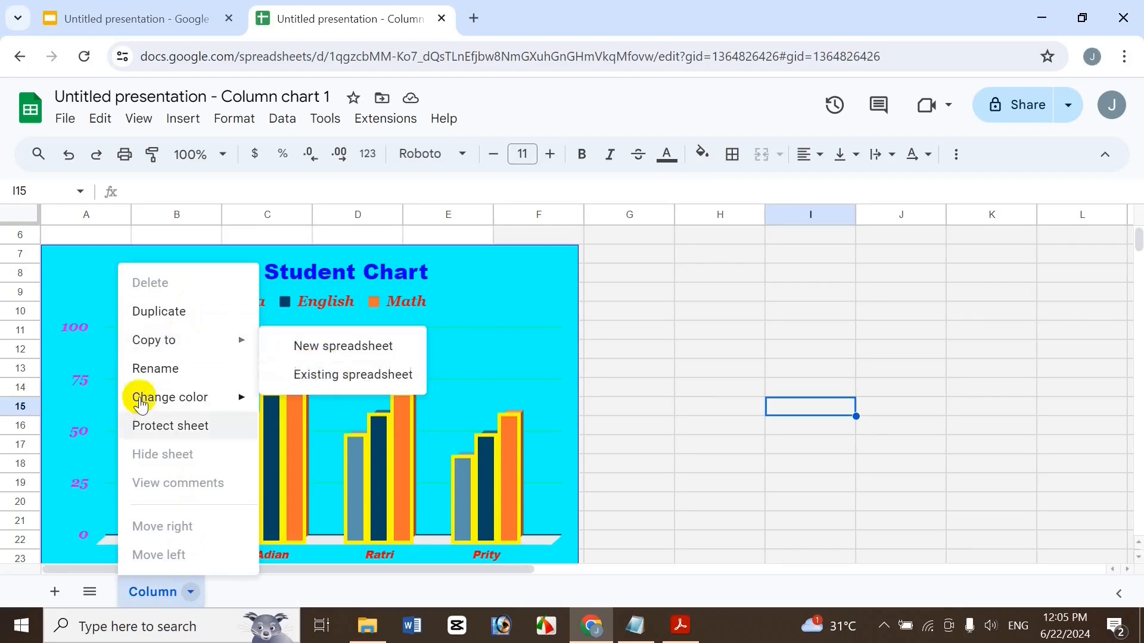
mouse_move(192, 398)
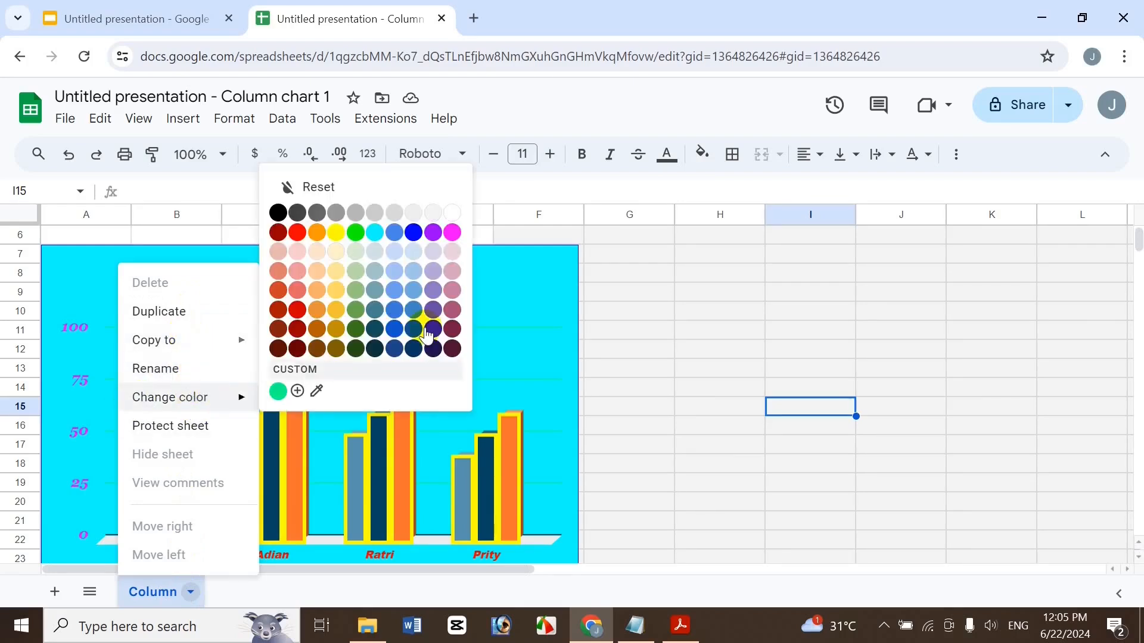
click(297, 391)
drag(560, 358, 638, 374)
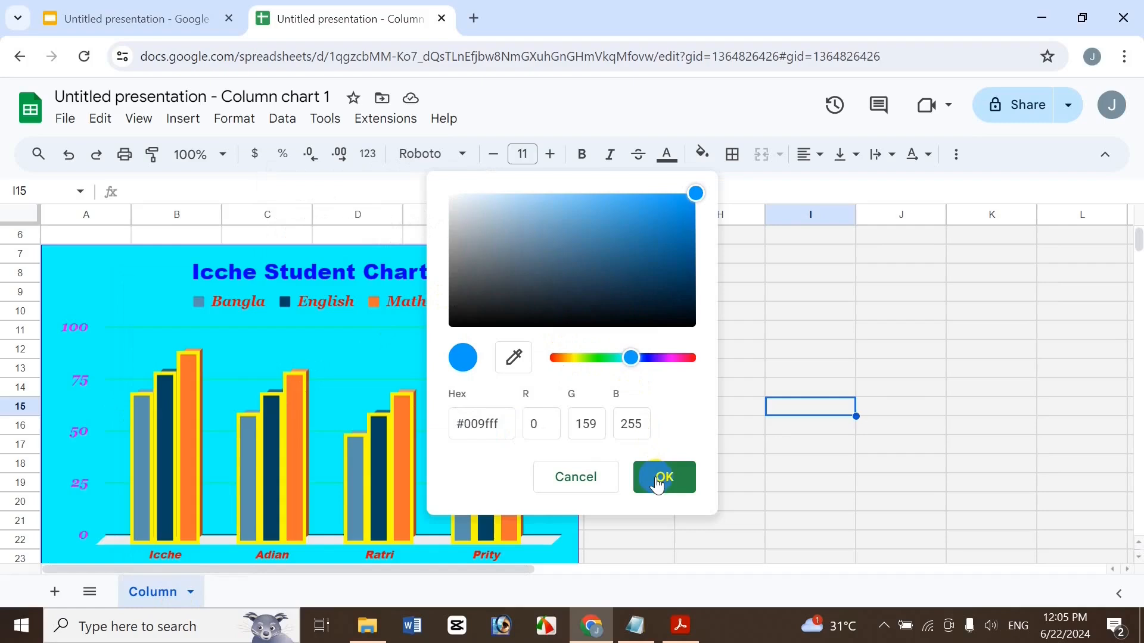
click(660, 476)
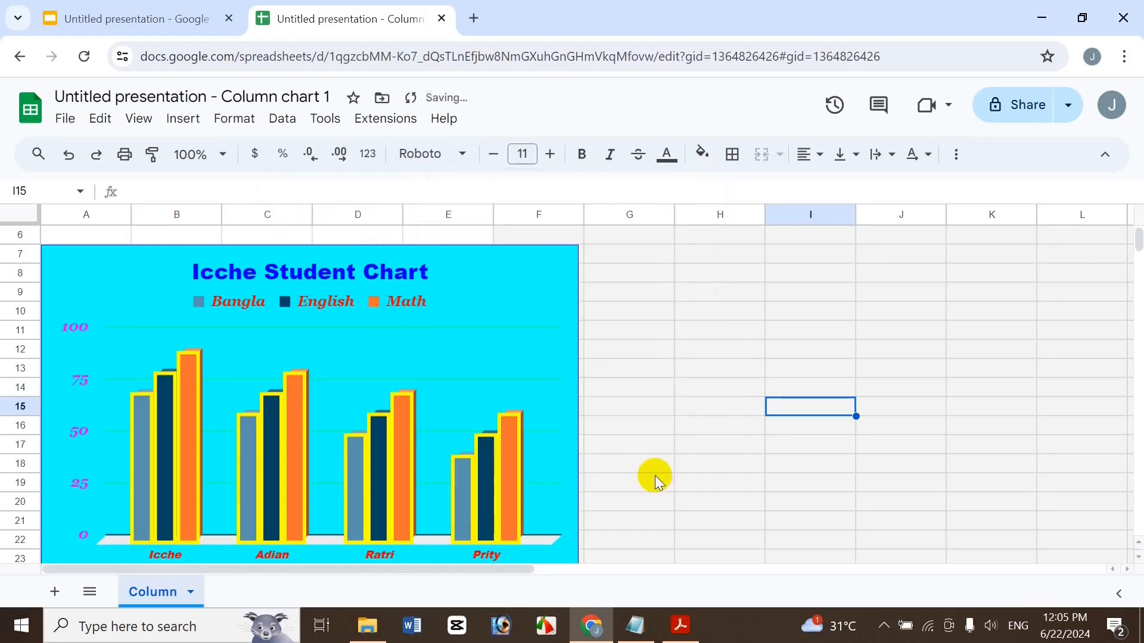
click(190, 593)
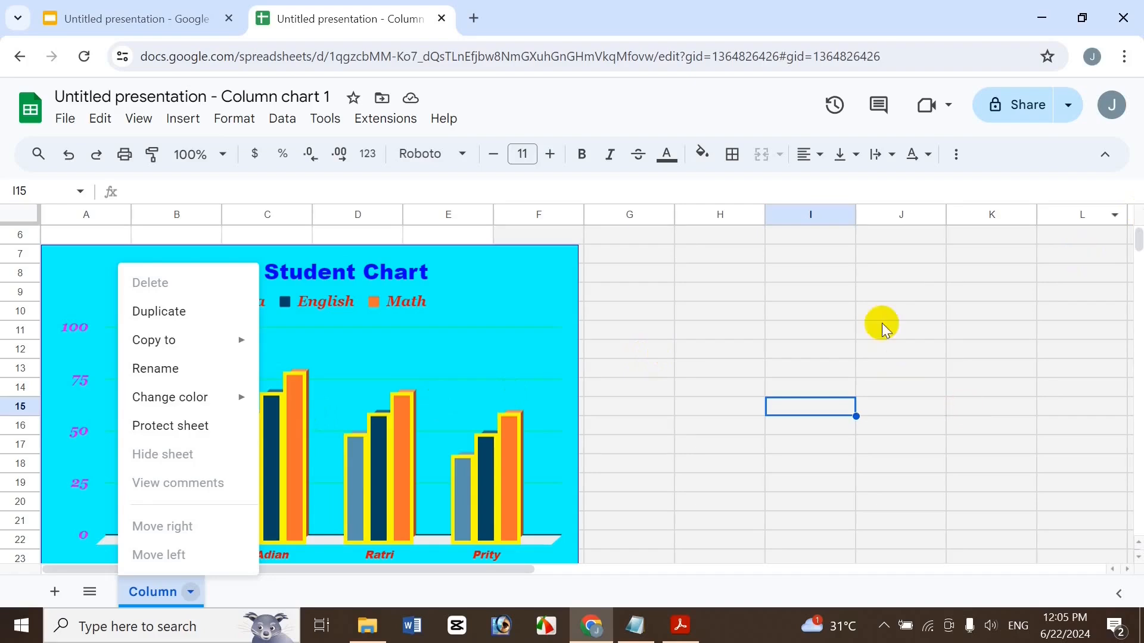
click(834, 349)
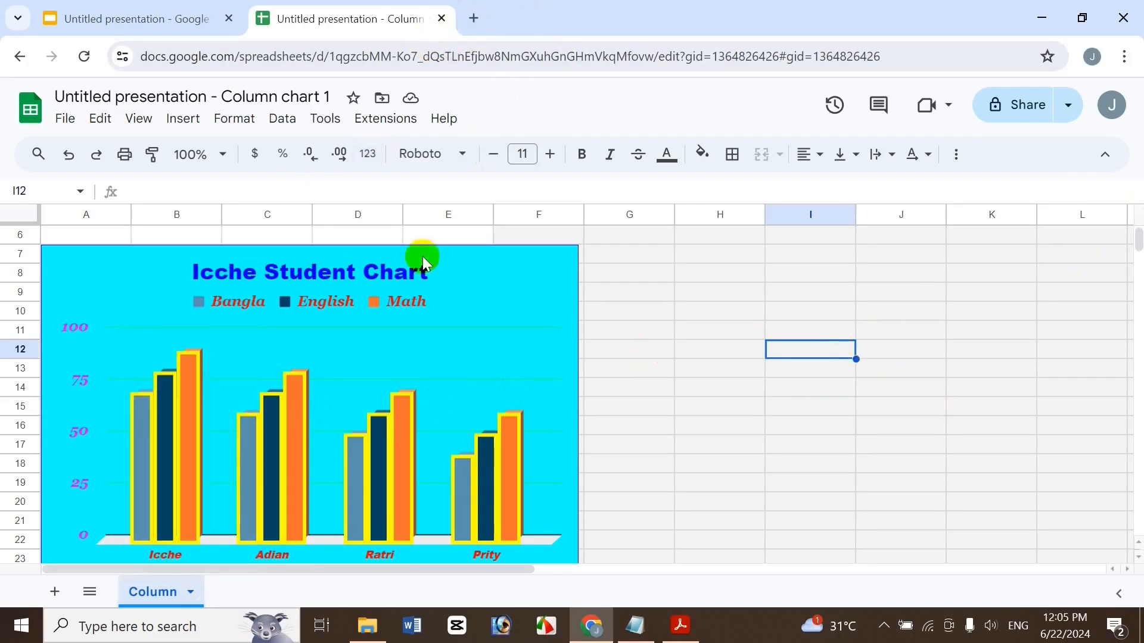
Step: Close the source spreadsheet, return to the presentation and try to update the linked chart on slide 1
click(442, 19)
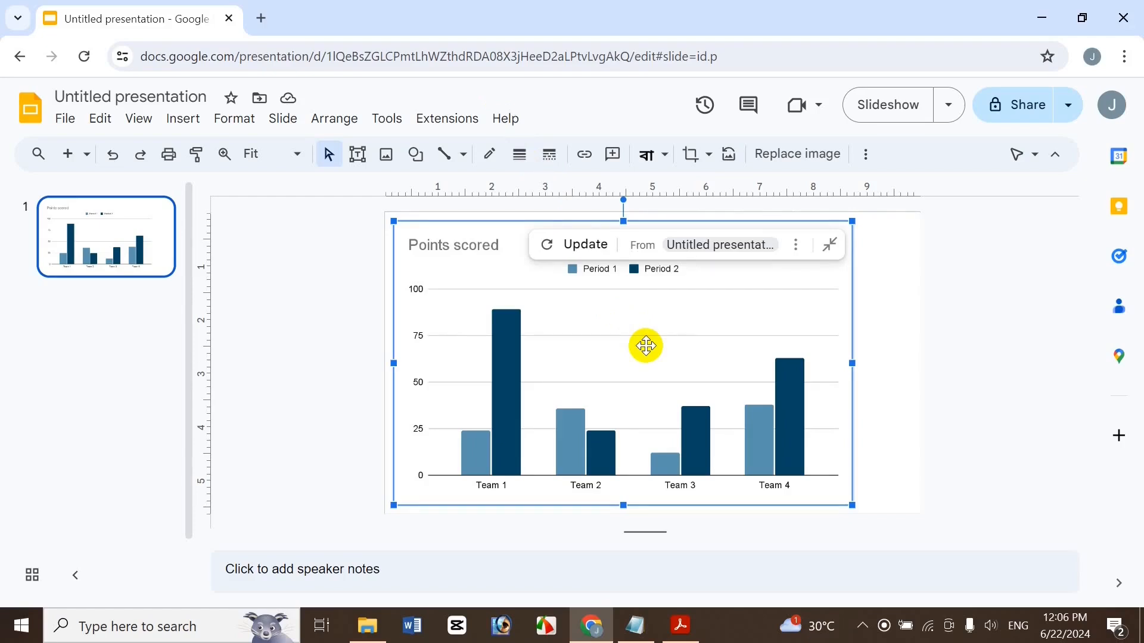
click(599, 246)
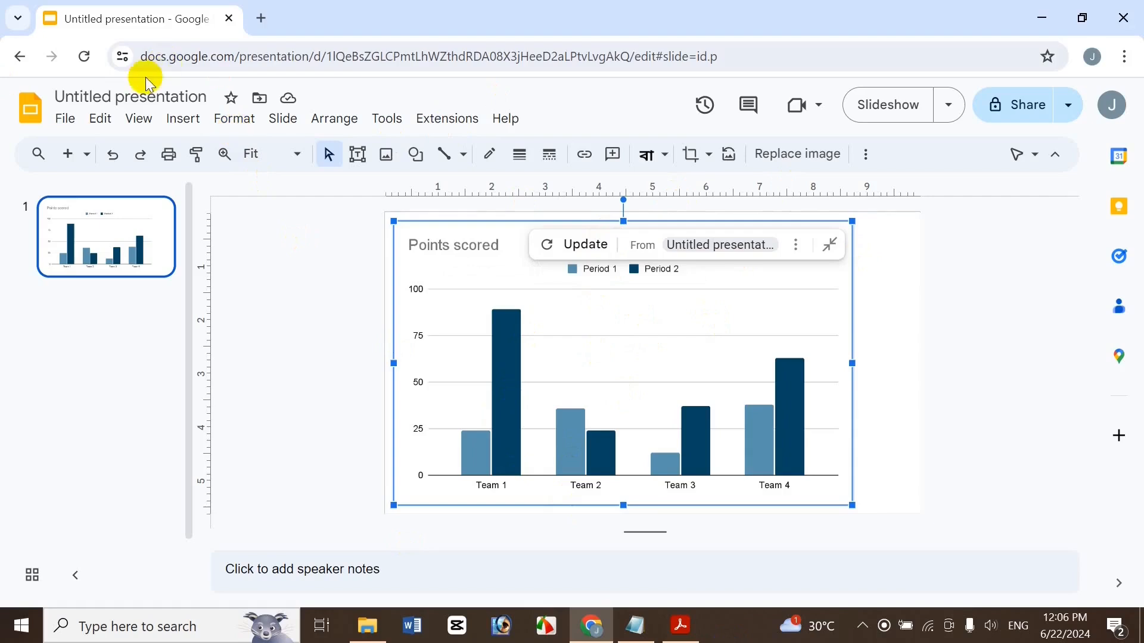
click(201, 119)
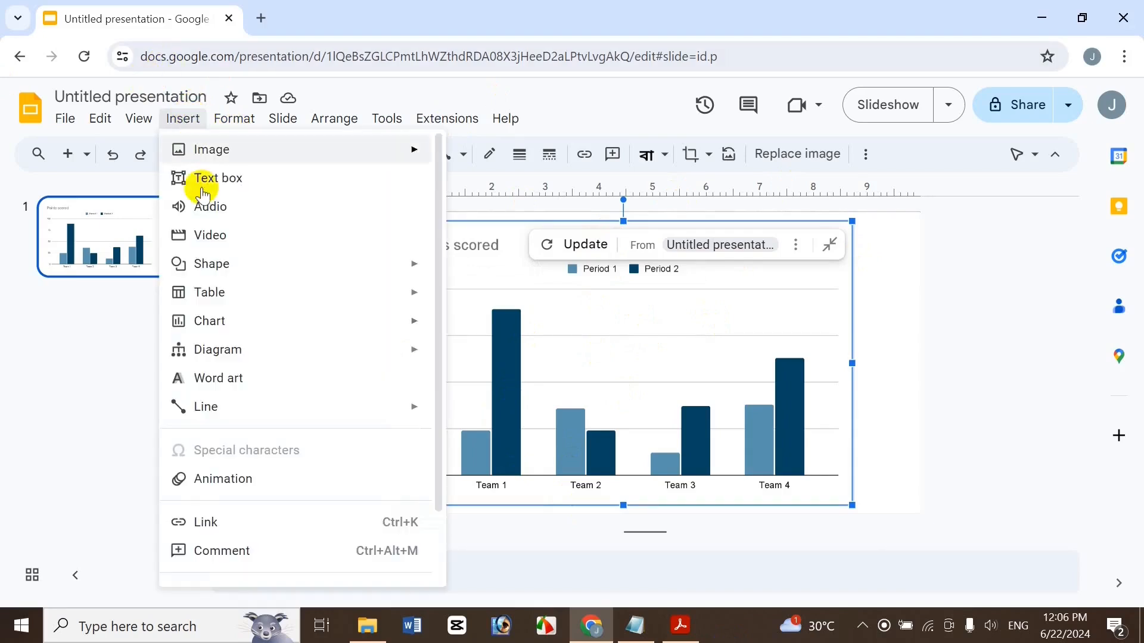
mouse_move(335, 118)
mouse_move(394, 118)
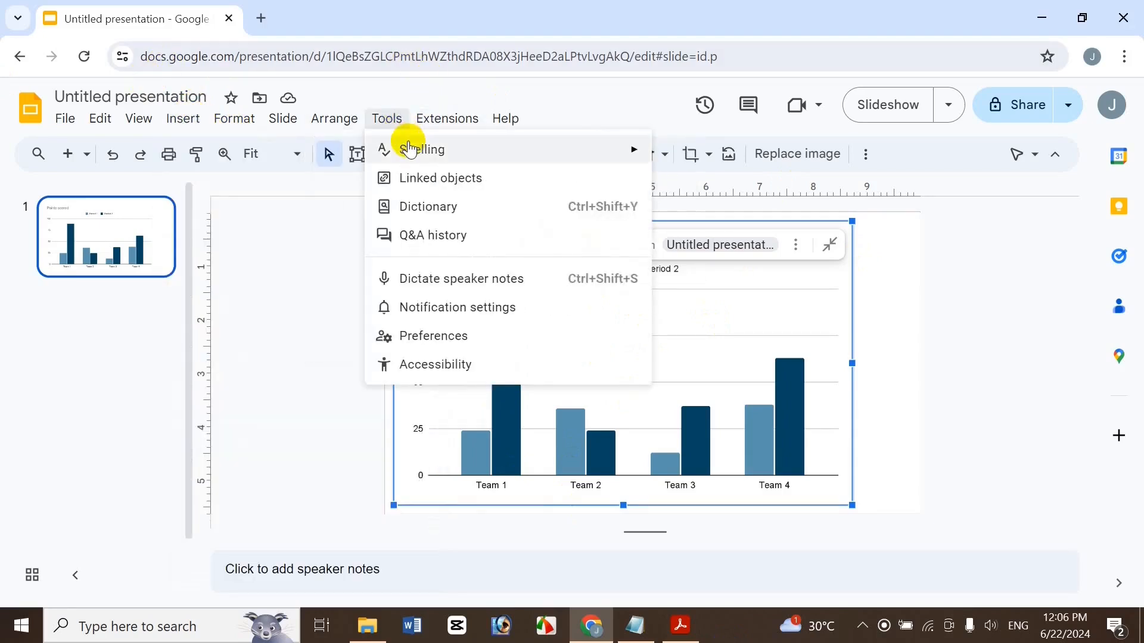
Step: Update the slide's chart from the list of linked objects and close that list
click(796, 246)
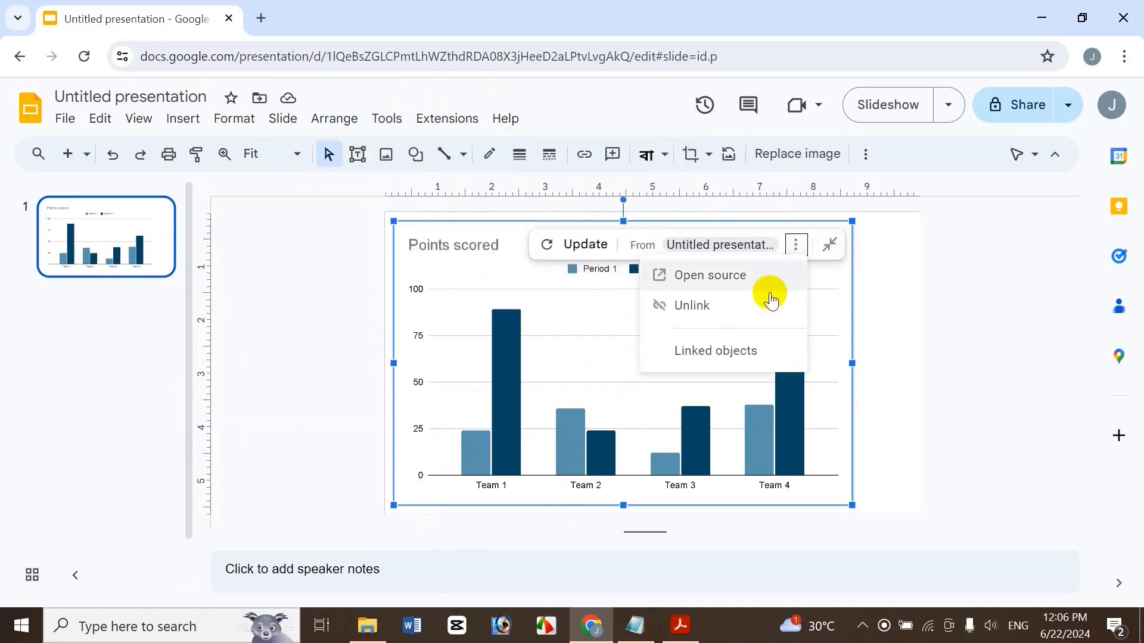
click(728, 365)
click(1027, 219)
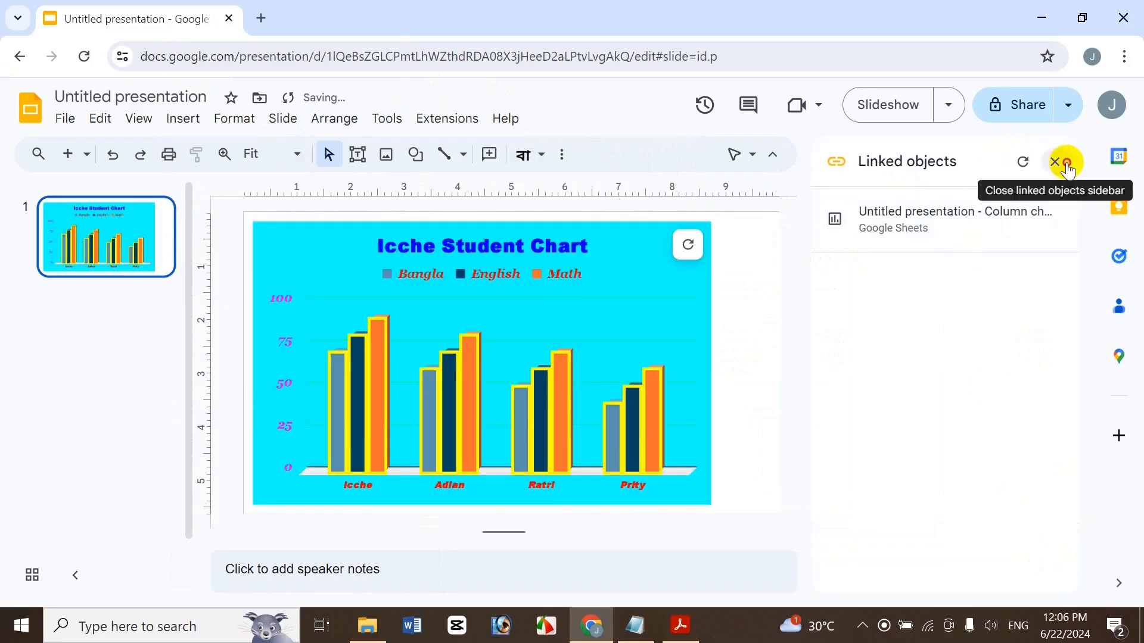
click(1066, 163)
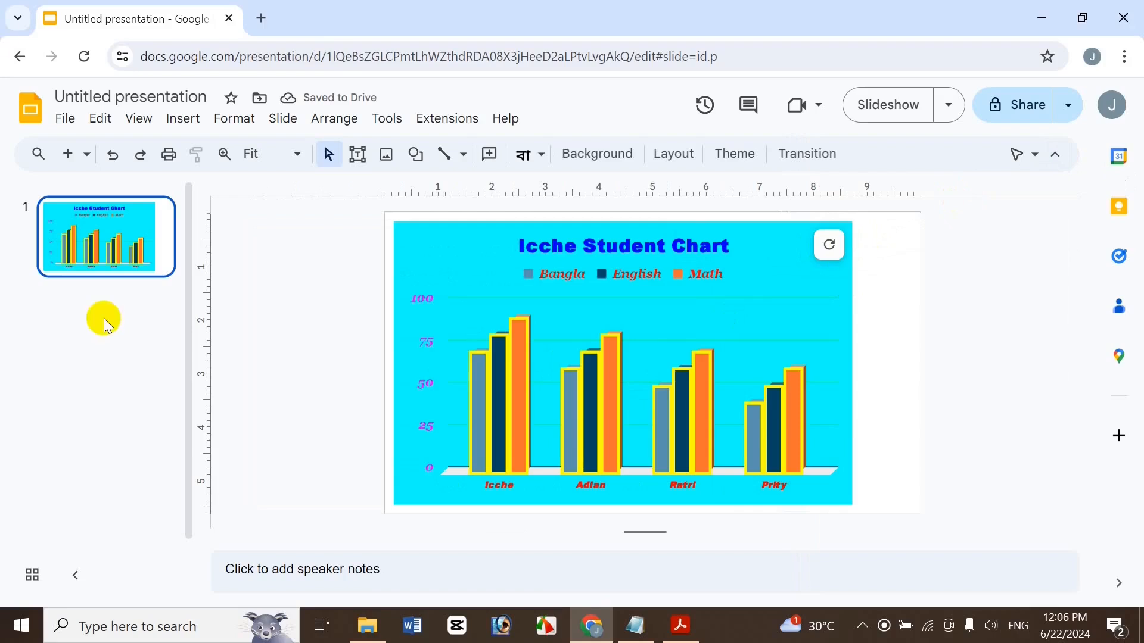
Step: Examine the options of the linked chart on the slide, minimizing and reopening its link controls
click(187, 118)
mouse_move(239, 122)
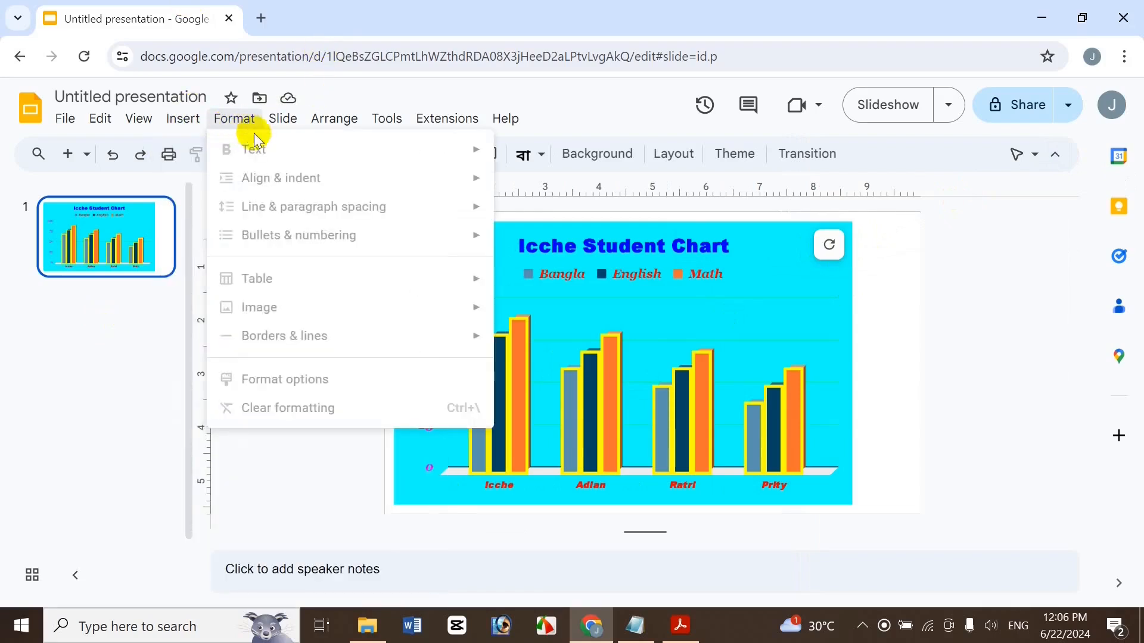
click(786, 275)
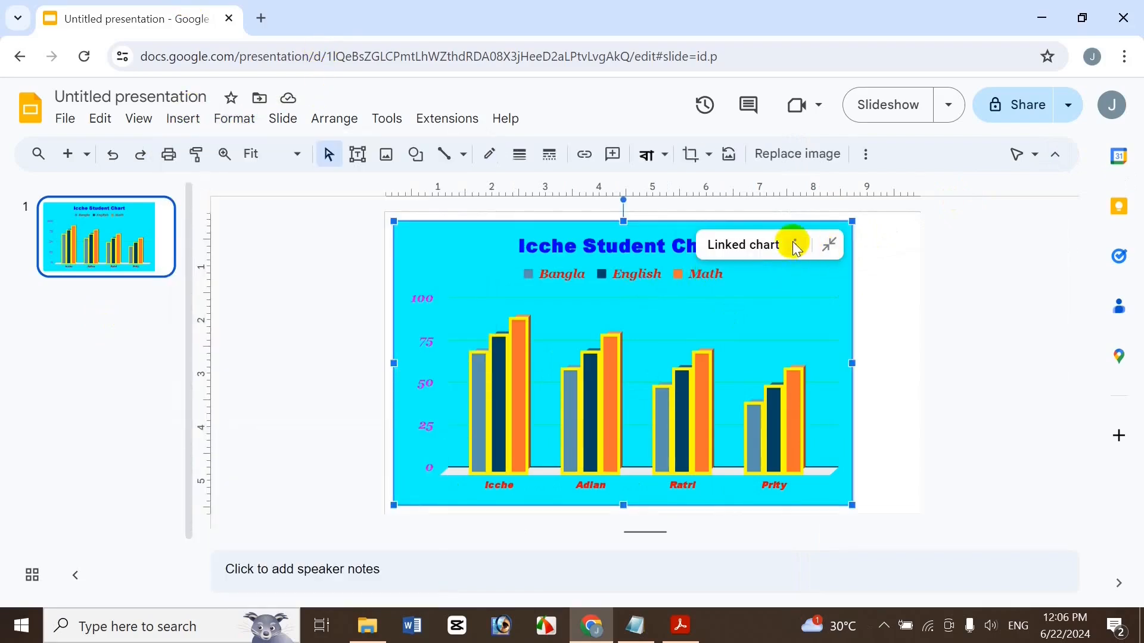
click(796, 245)
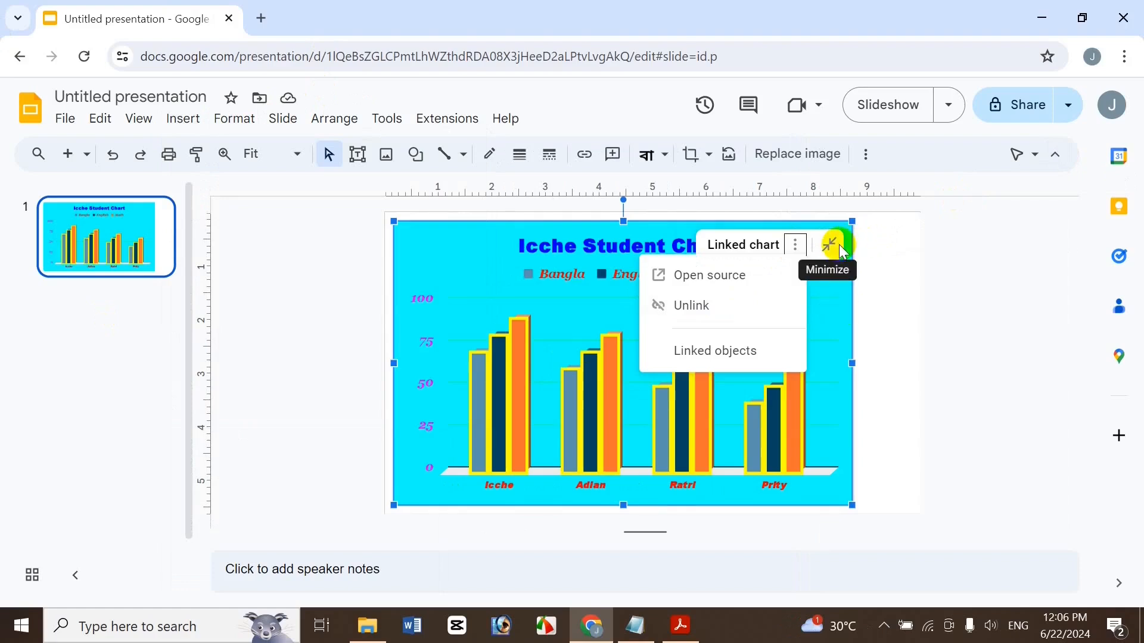
click(840, 288)
click(831, 245)
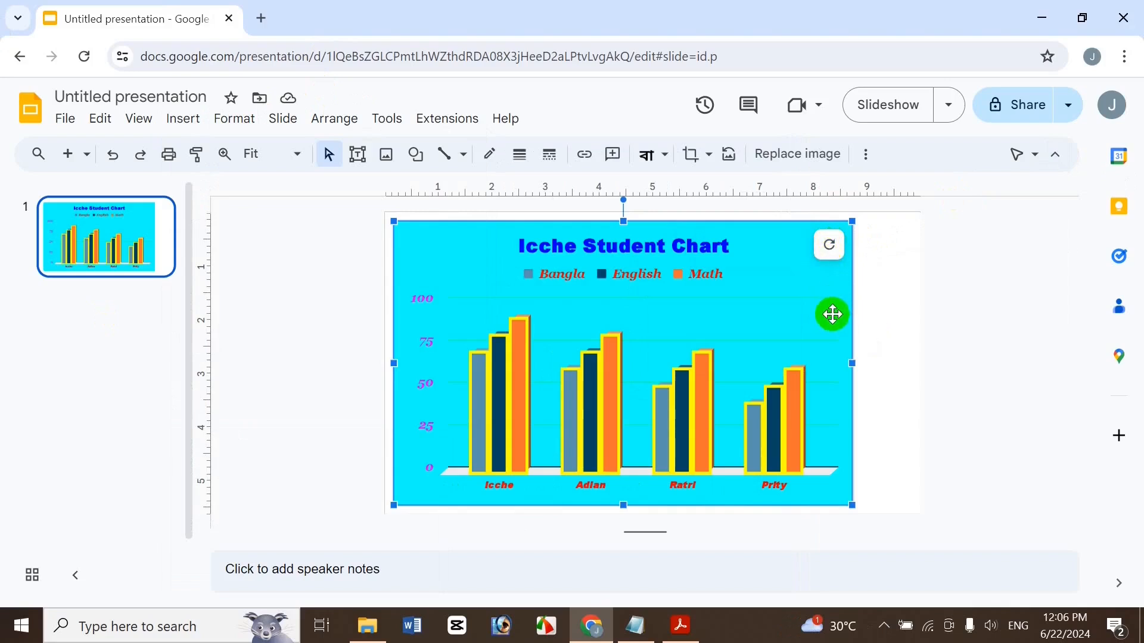
click(934, 349)
click(823, 296)
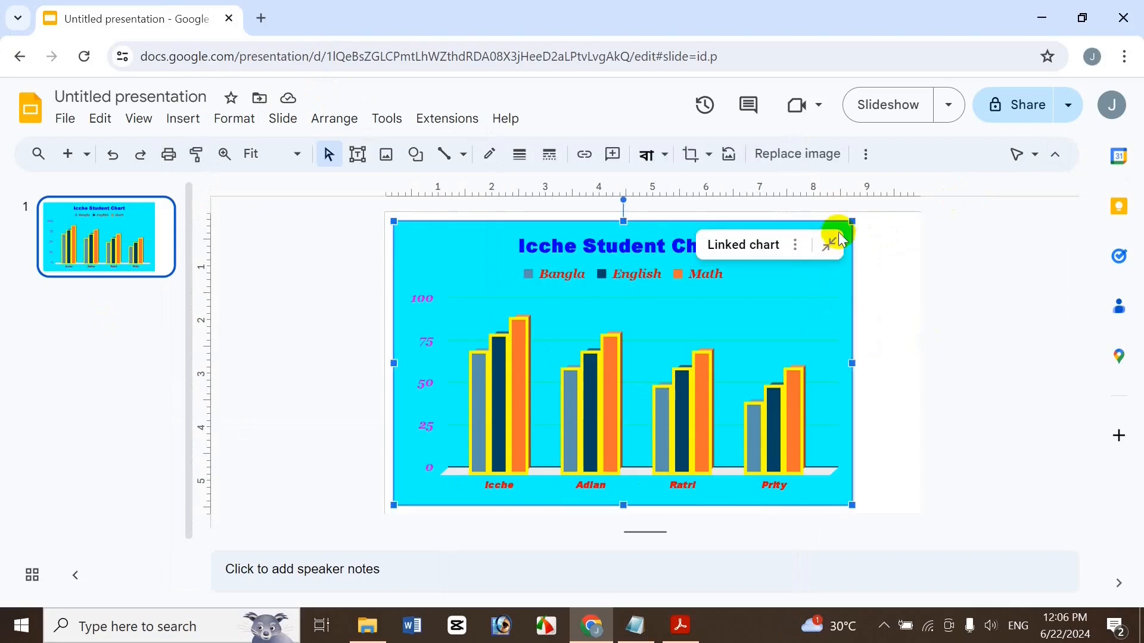
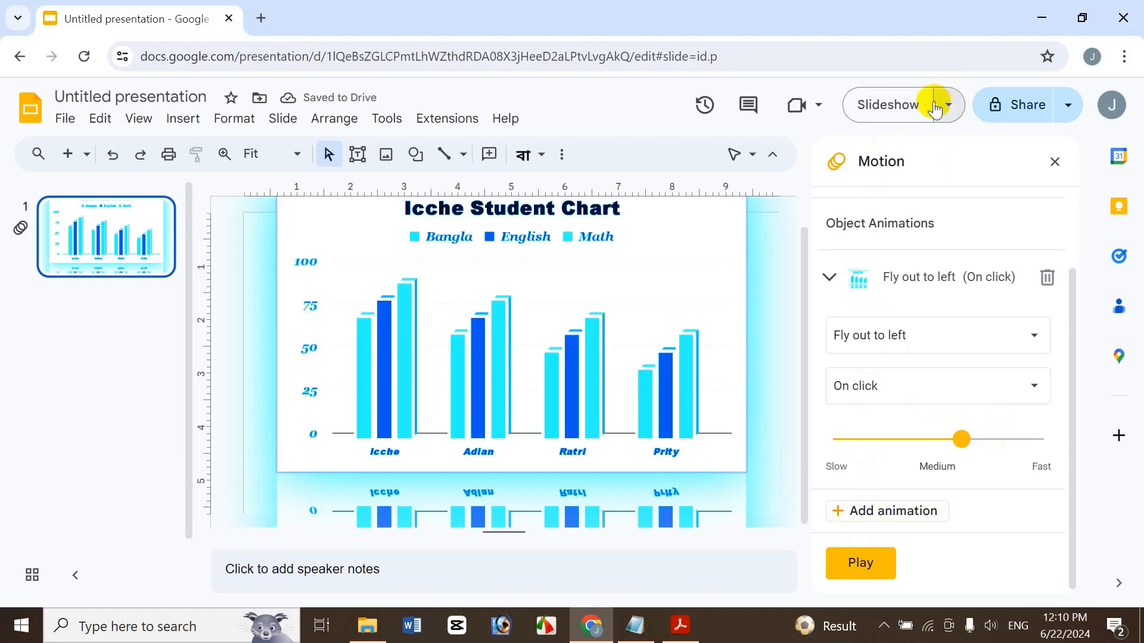
Step: Play the slideshow to preview the chart's Fly out to left animation, and exit it
click(912, 110)
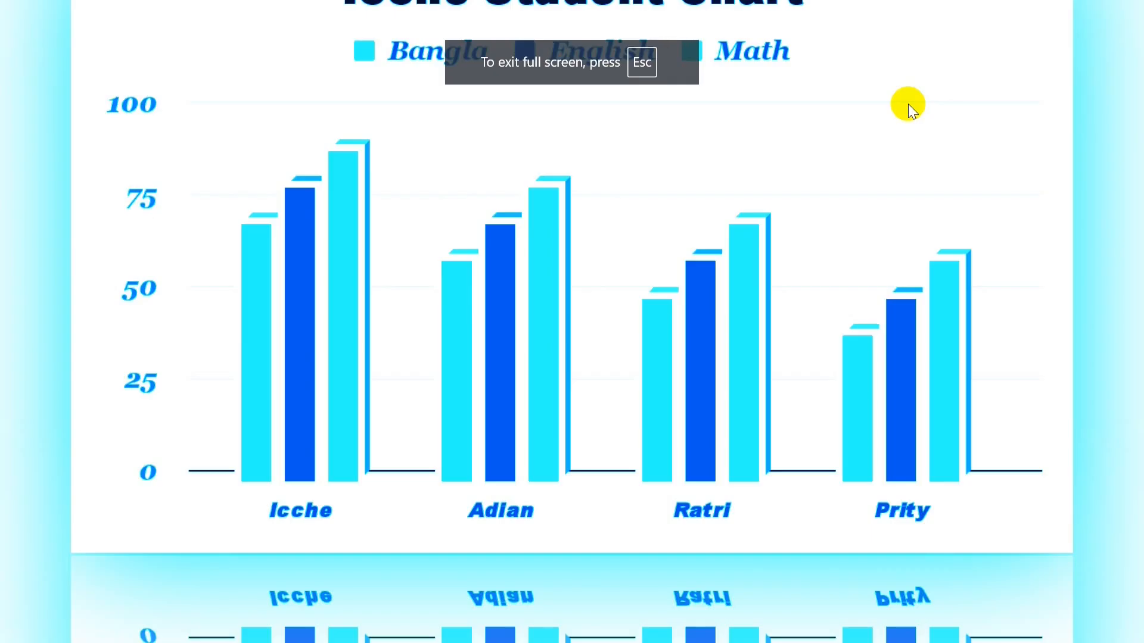
click(893, 101)
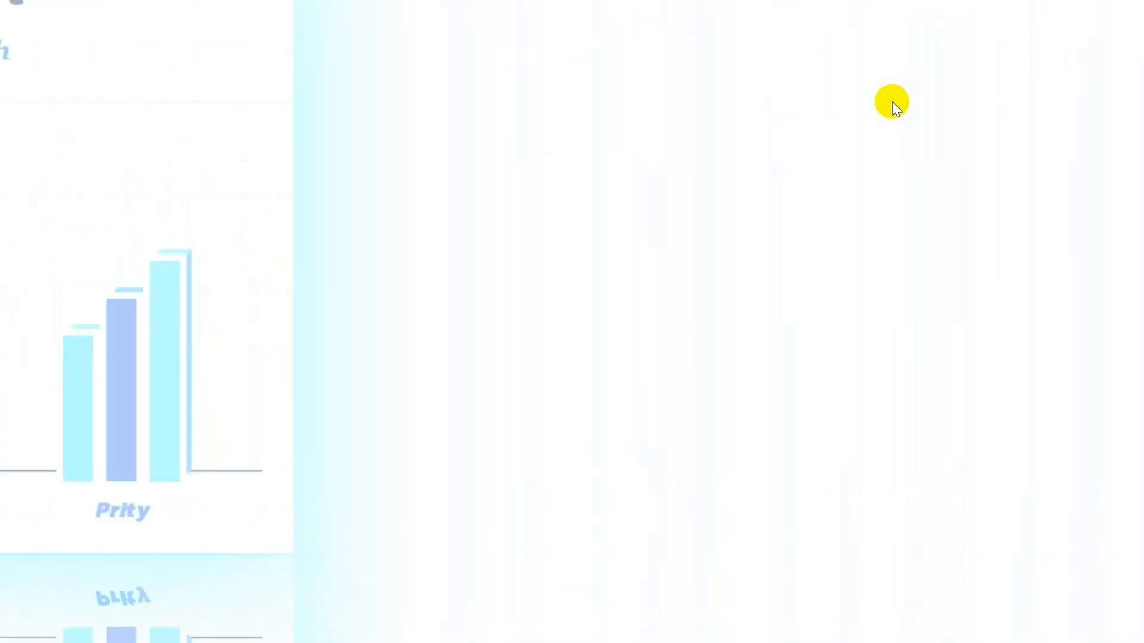
key(Escape)
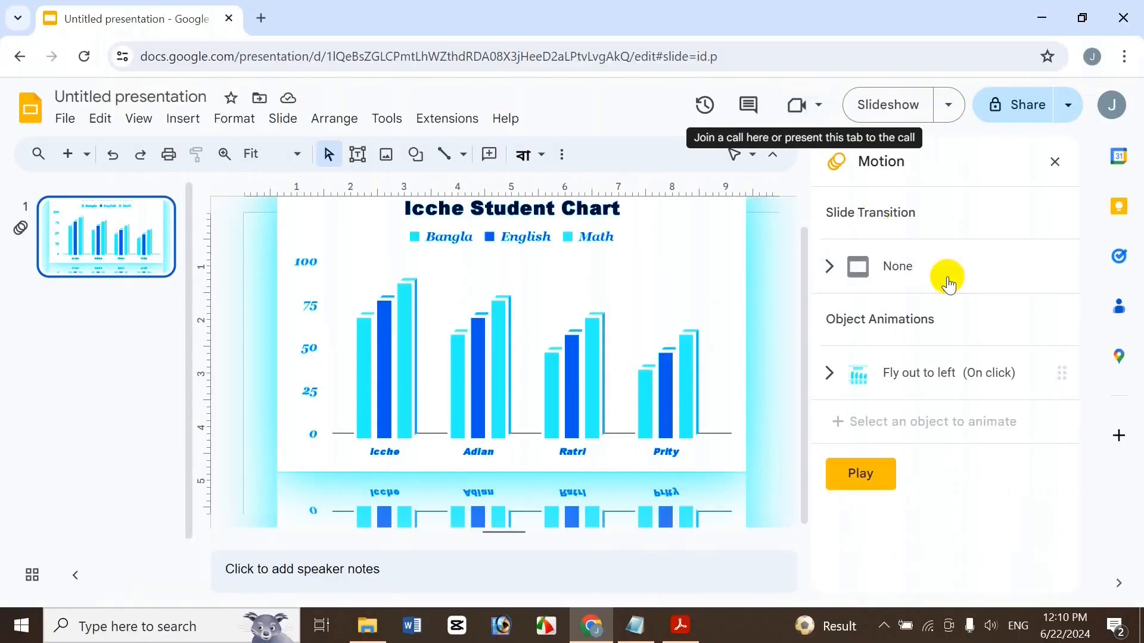
Step: Set the chart's Fly out to left animation to start With previous and preview it in the slideshow
click(960, 382)
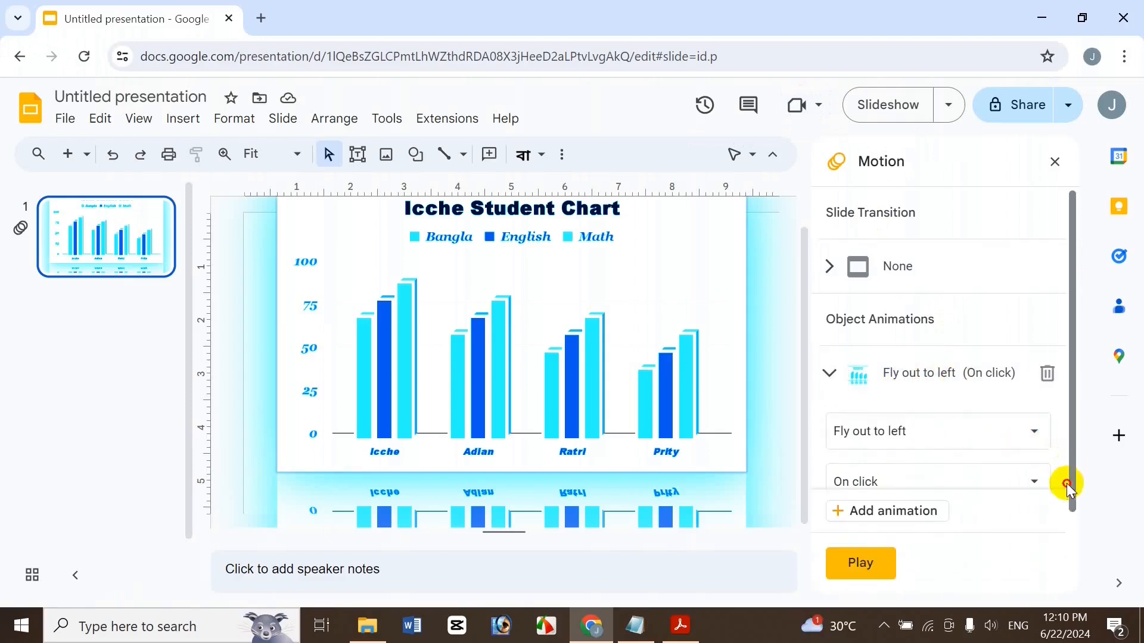
drag(1070, 484, 1057, 587)
click(978, 394)
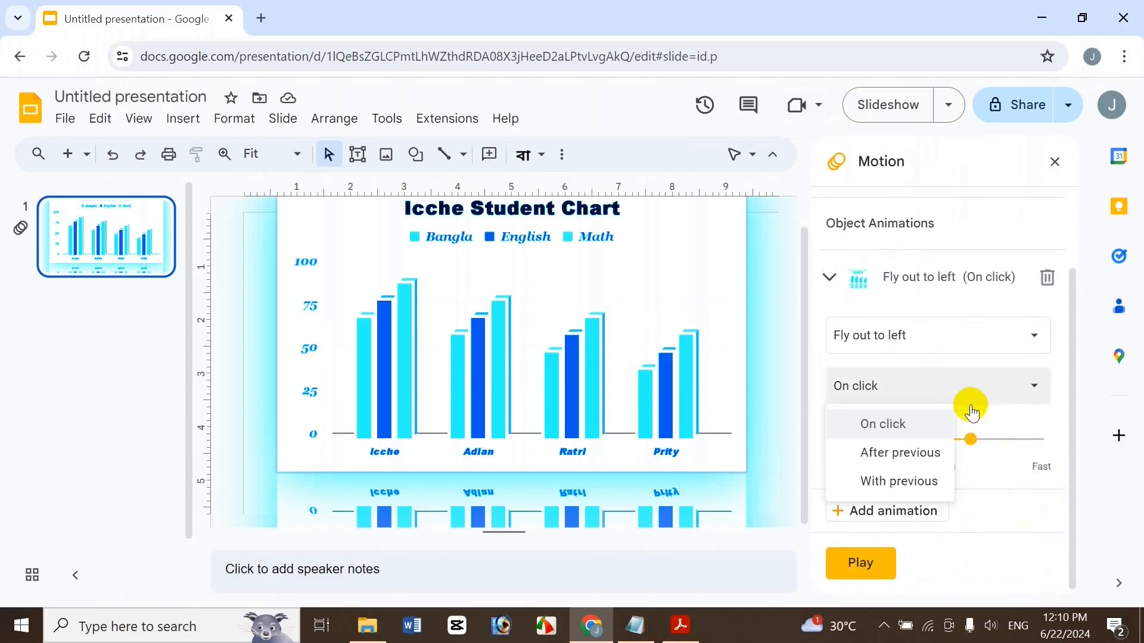
click(900, 481)
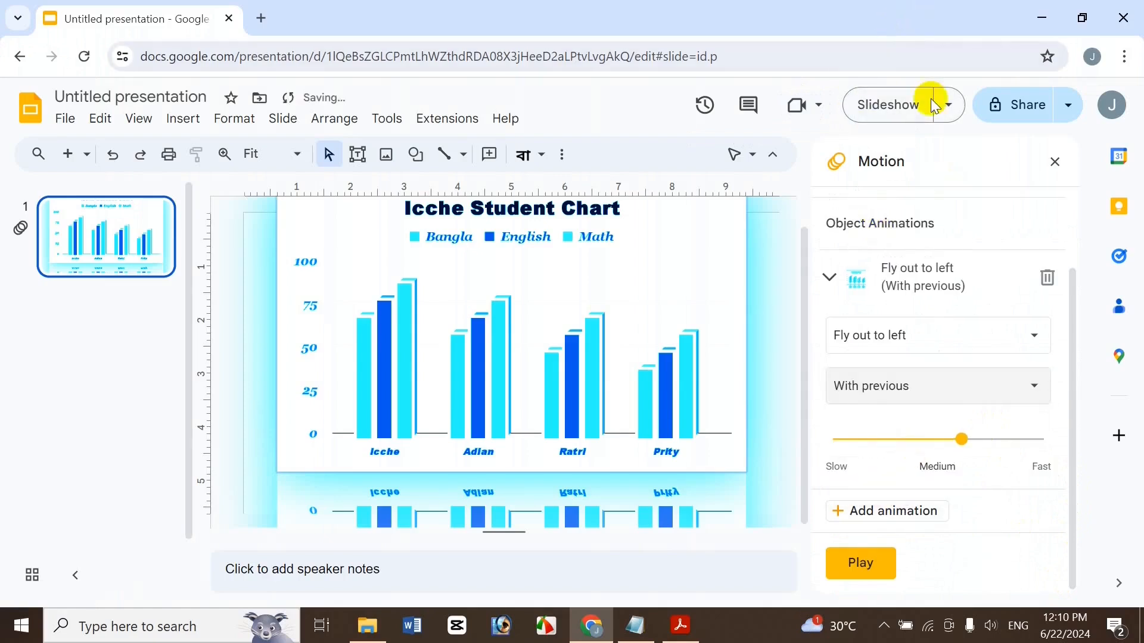
click(917, 109)
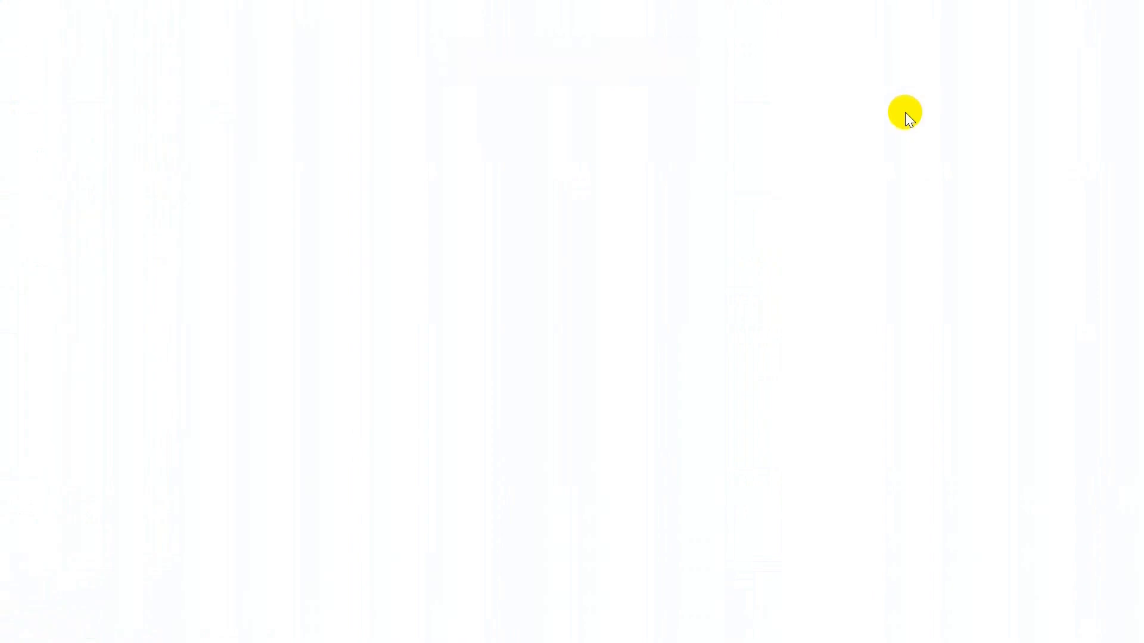
Step: Exit the slideshow, play the chart's animation preview in the editor, and close the motion settings
key(Escape)
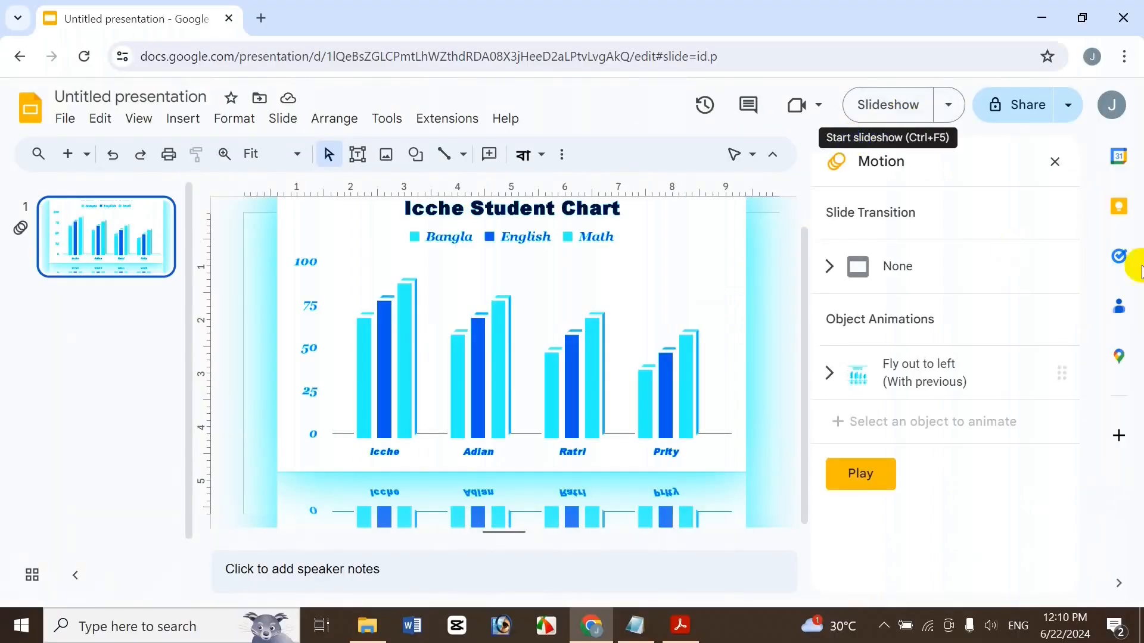
click(882, 477)
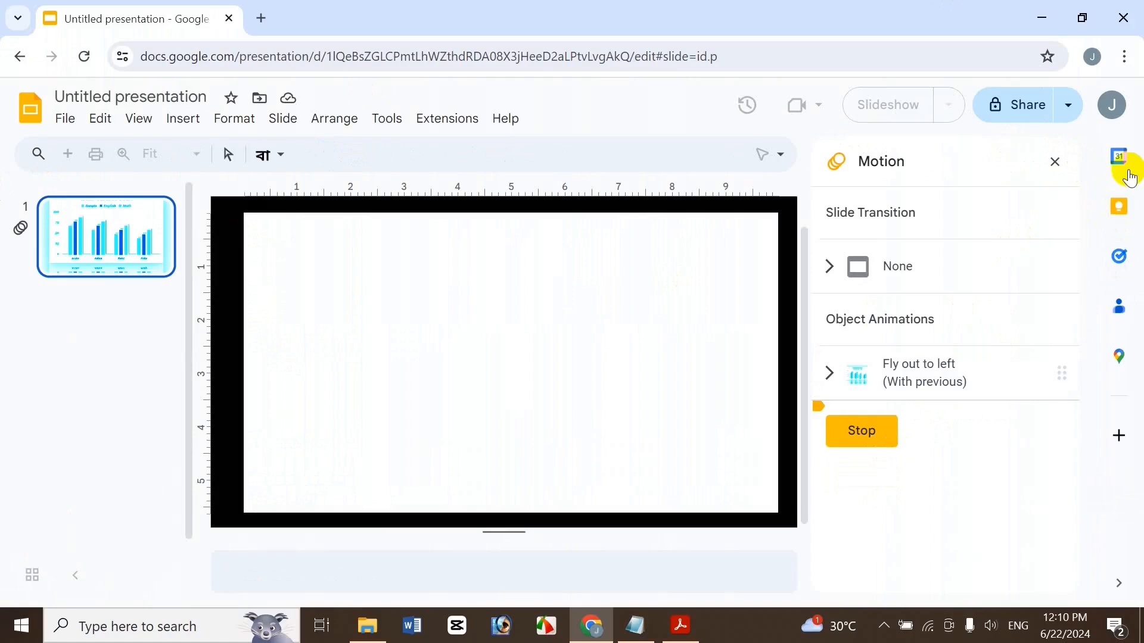
click(1055, 162)
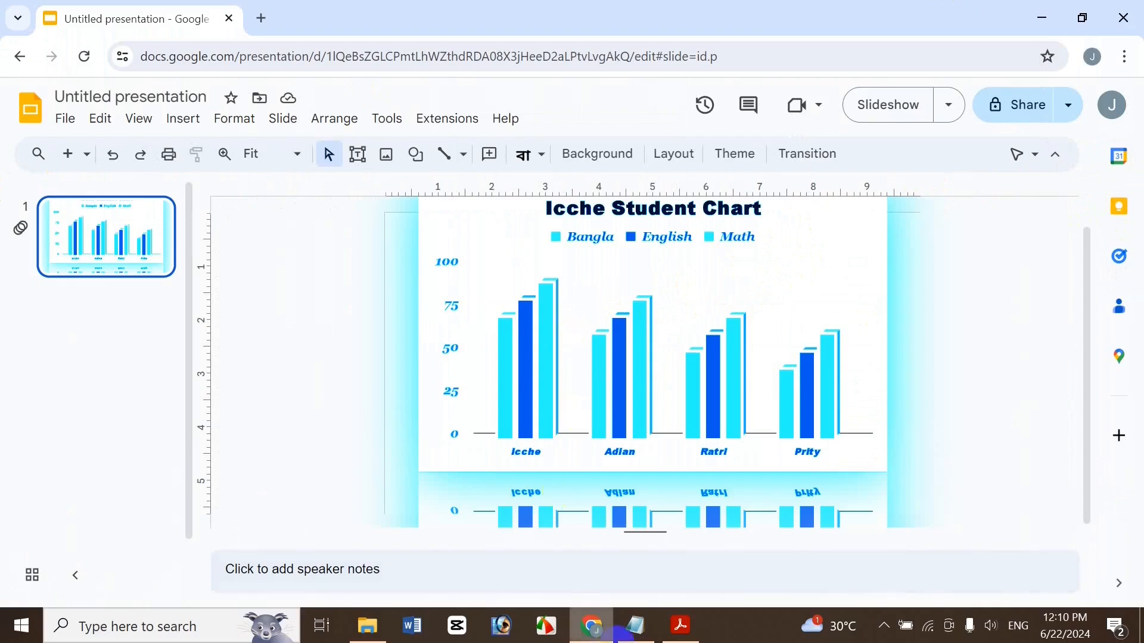
Step: Minimize the title document, open Google Slides from the browser's new tab page, and create a blank presentation
click(700, 621)
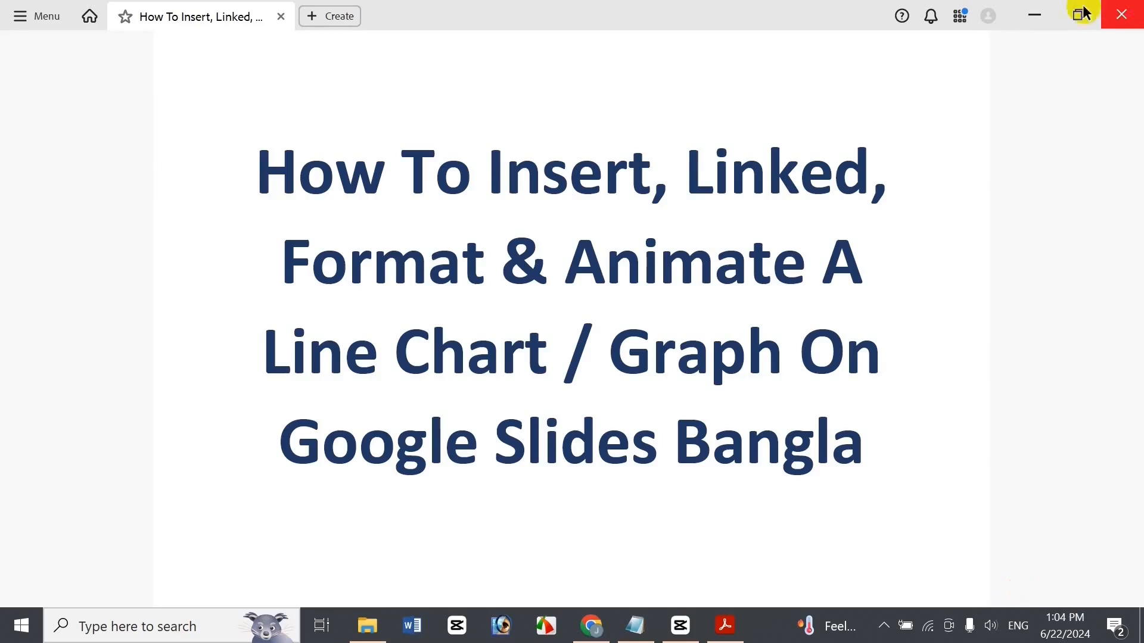
click(1035, 15)
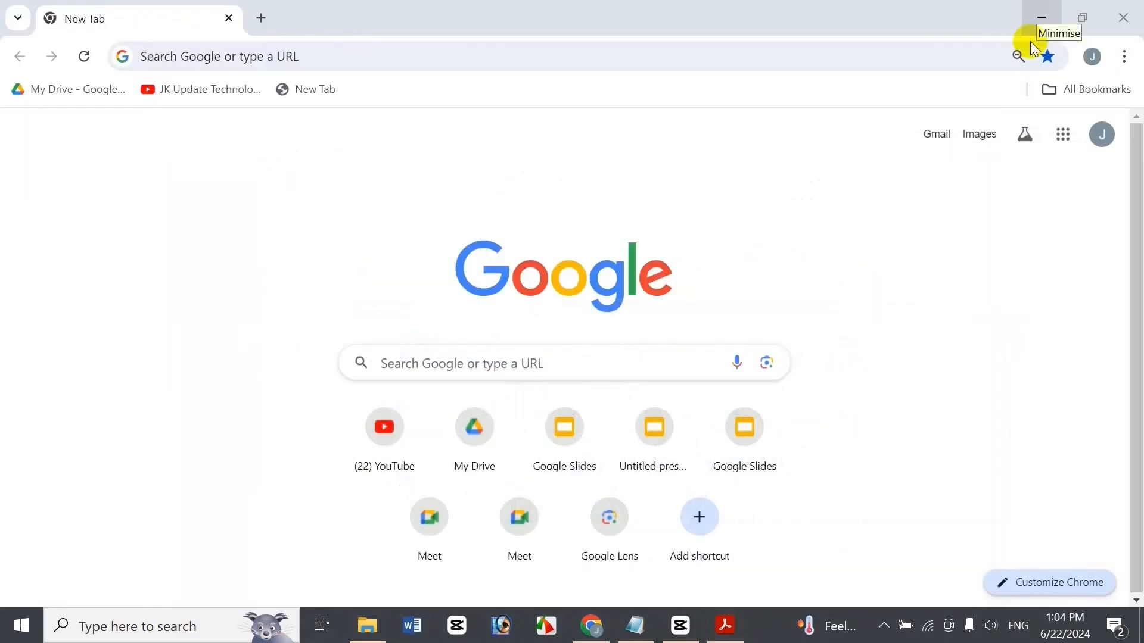
click(1065, 138)
click(971, 235)
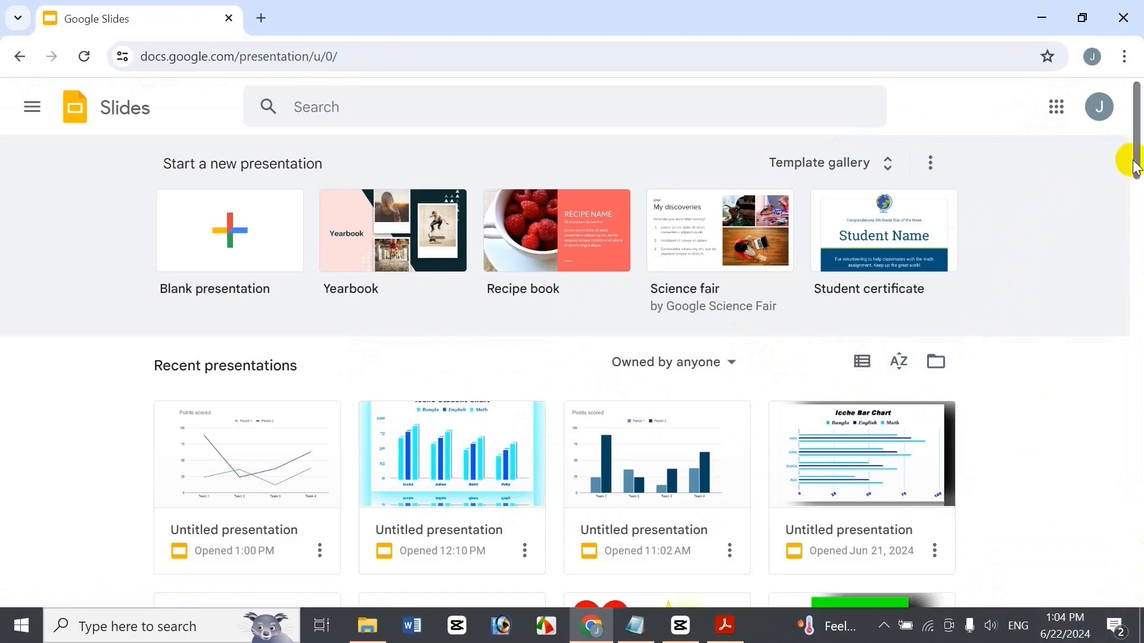
drag(1128, 196, 1126, 79)
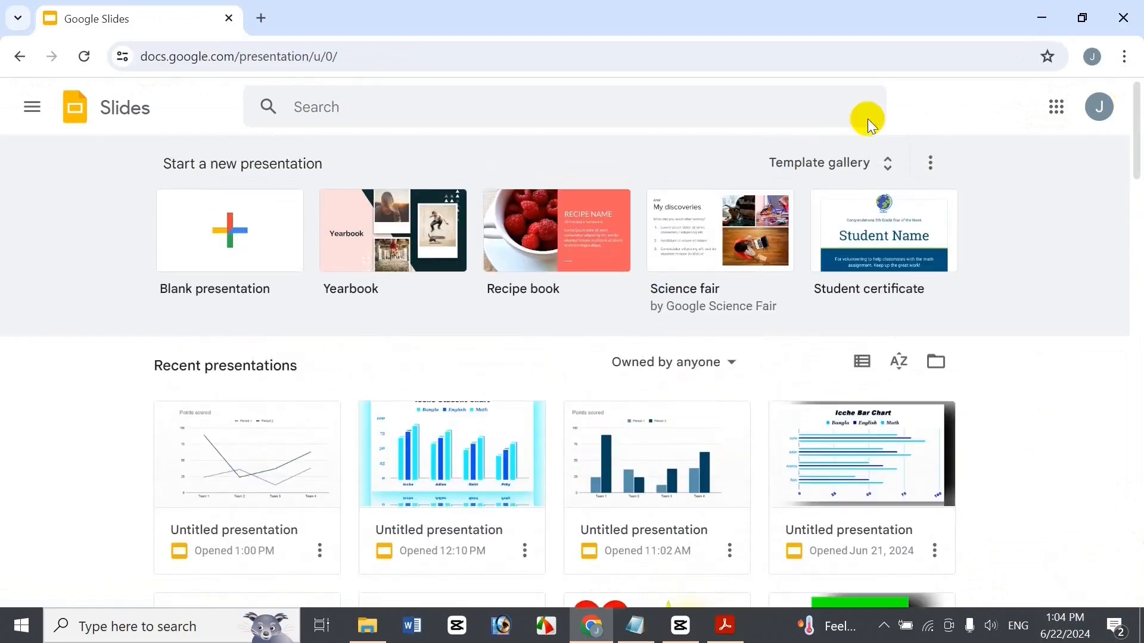
click(182, 241)
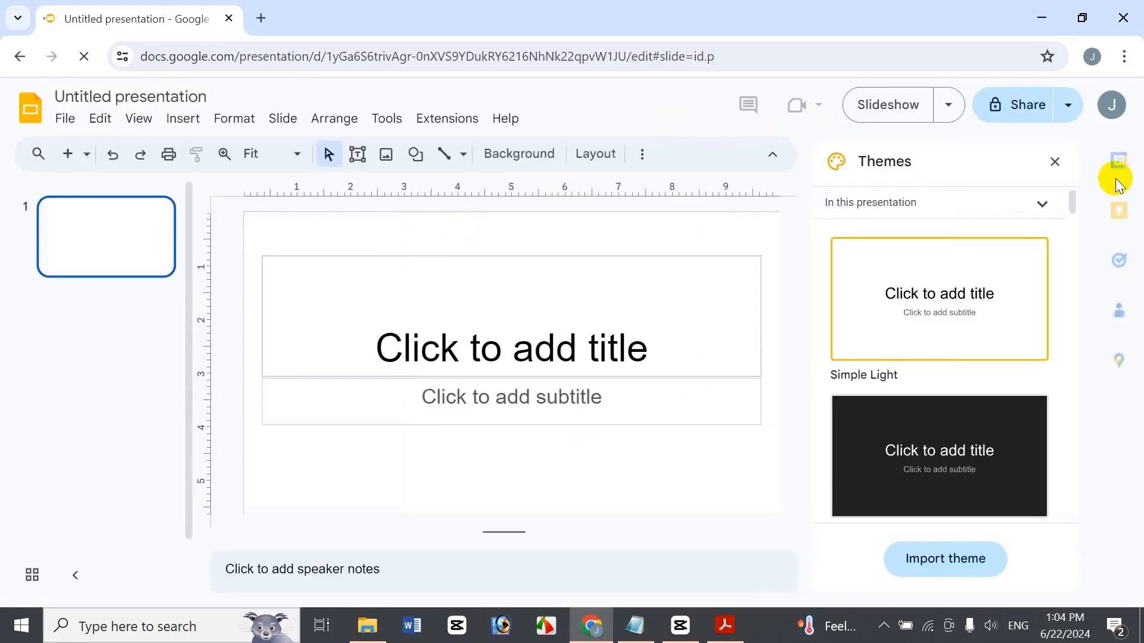
Step: Dismiss the theme choices and delete the title and subtitle placeholders from the first slide
click(1055, 161)
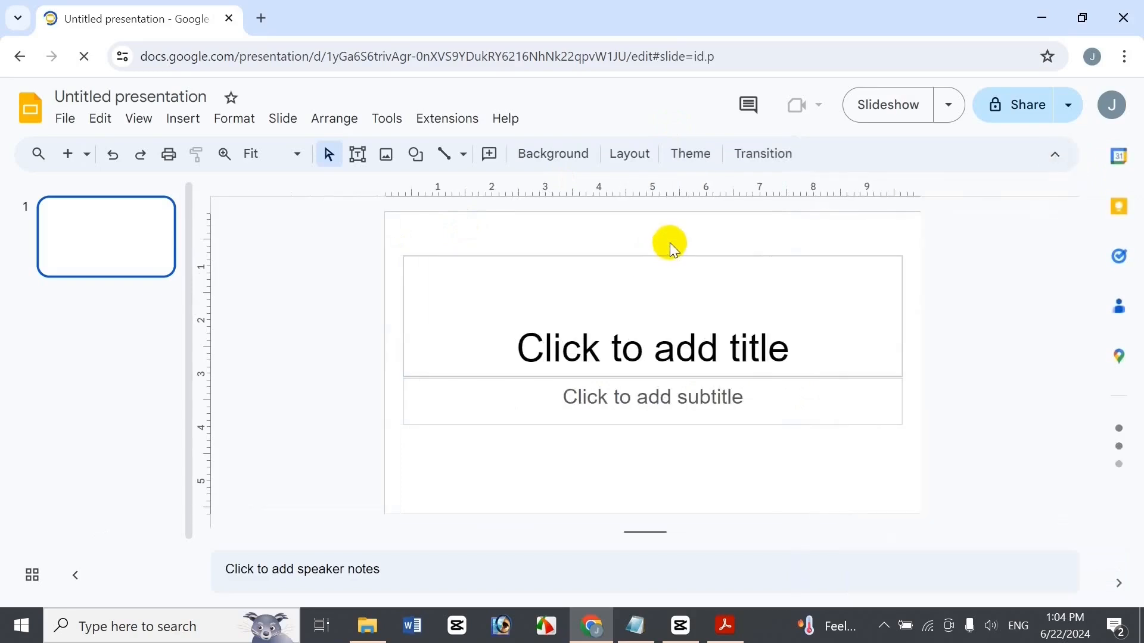
key(ctrl+a)
key(Delete)
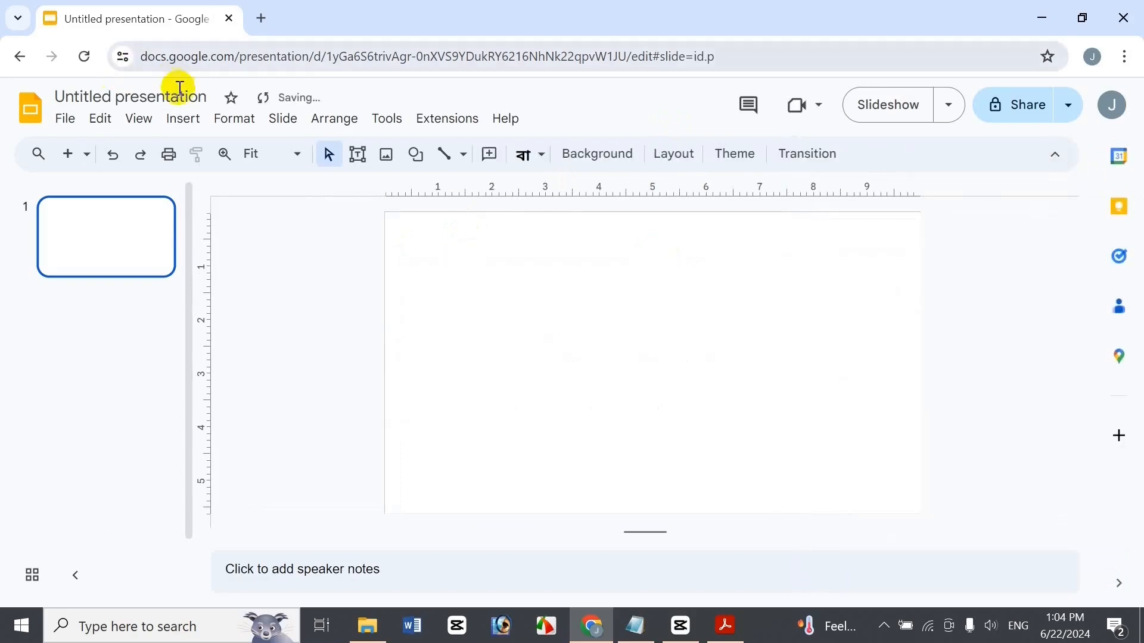
Step: Insert a line chart on the empty slide
click(184, 118)
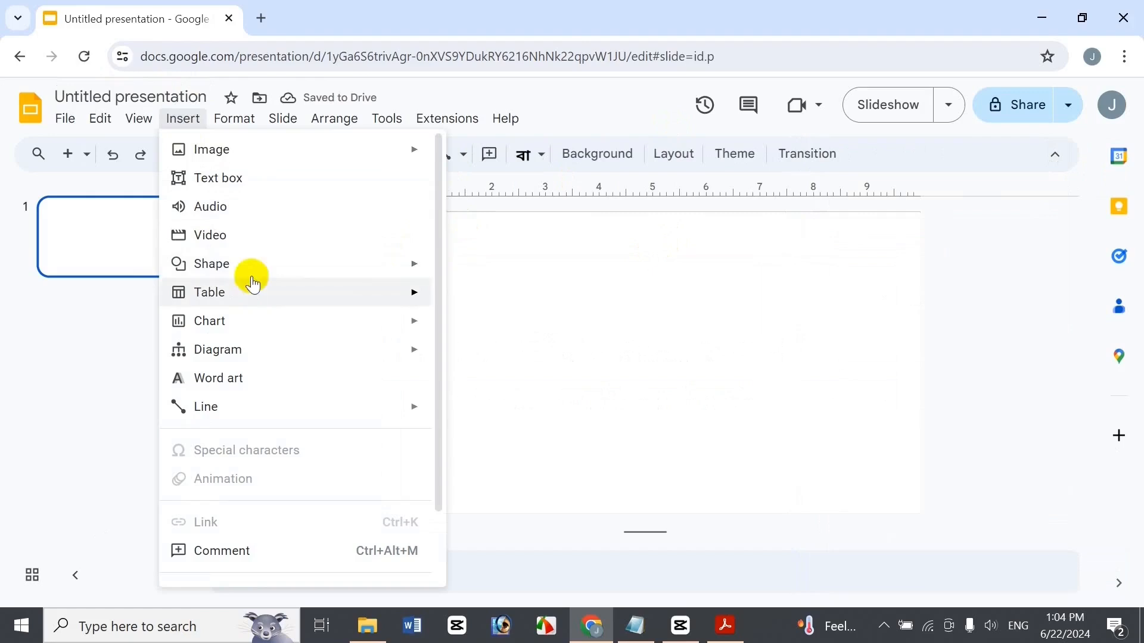
mouse_move(255, 319)
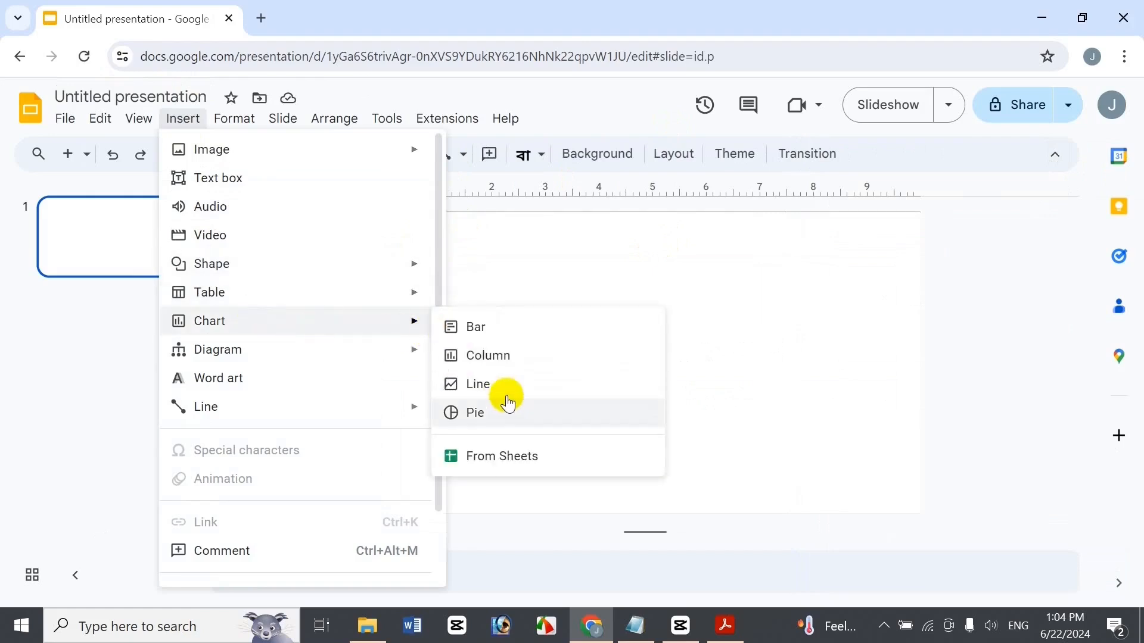
click(509, 398)
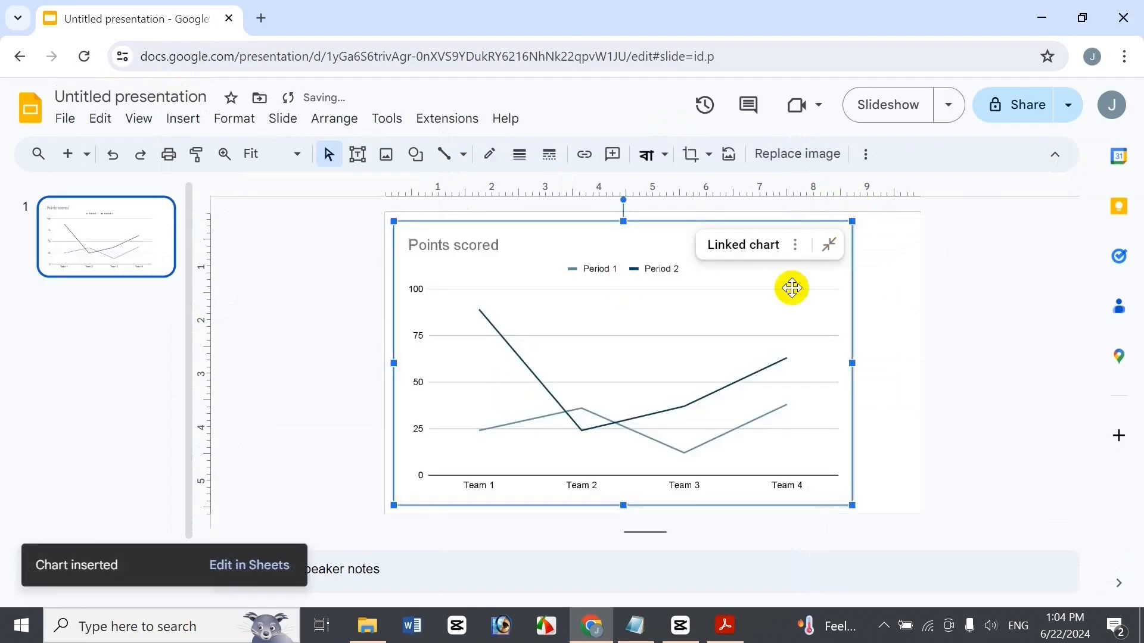
Step: Shift the line chart slightly to the right on the slide and open its linked source spreadsheet at the data table
drag(848, 314, 884, 311)
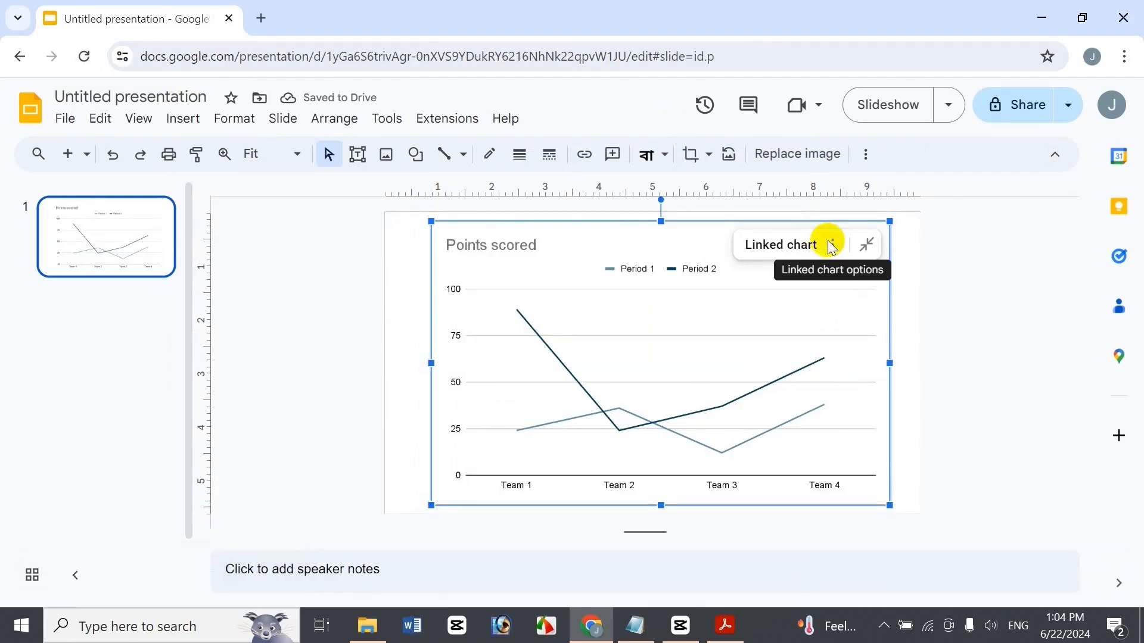
click(832, 244)
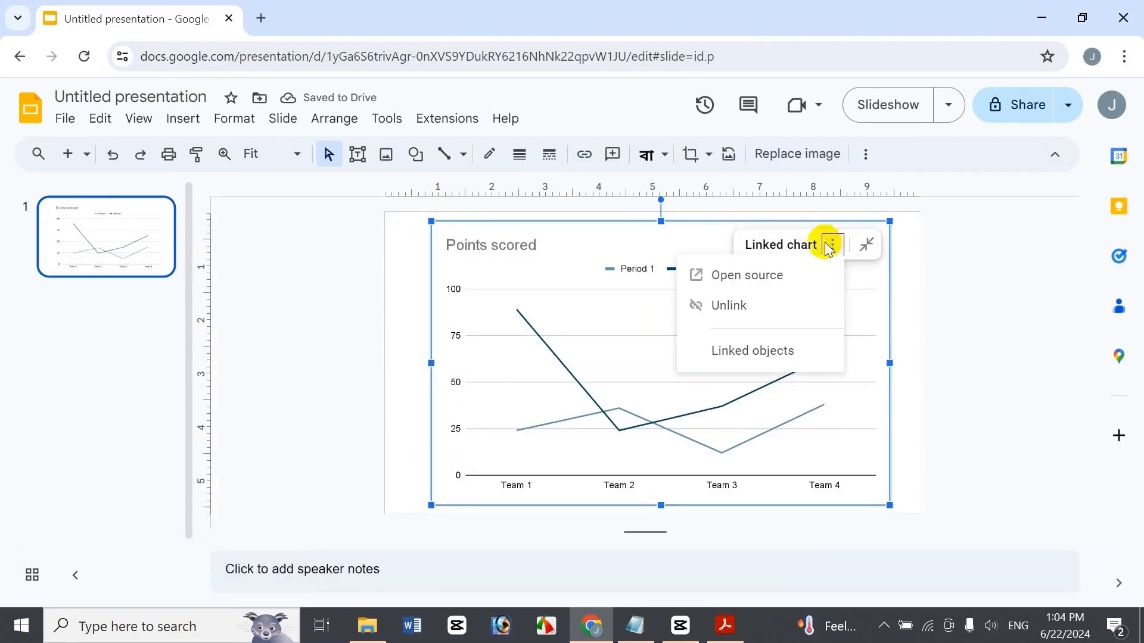
click(774, 283)
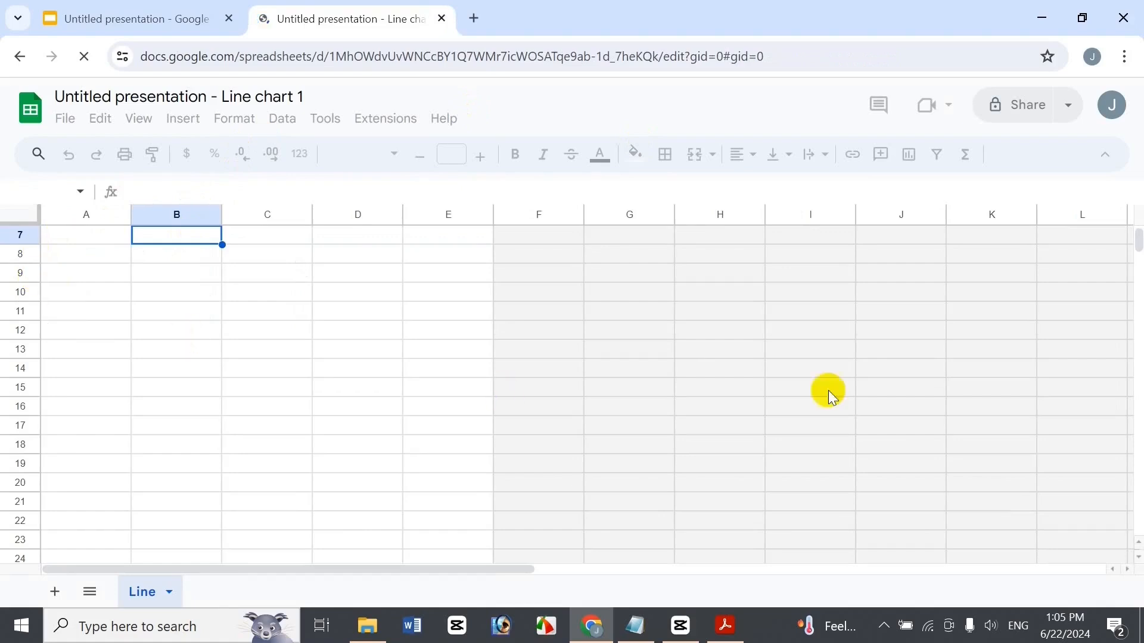
click(901, 387)
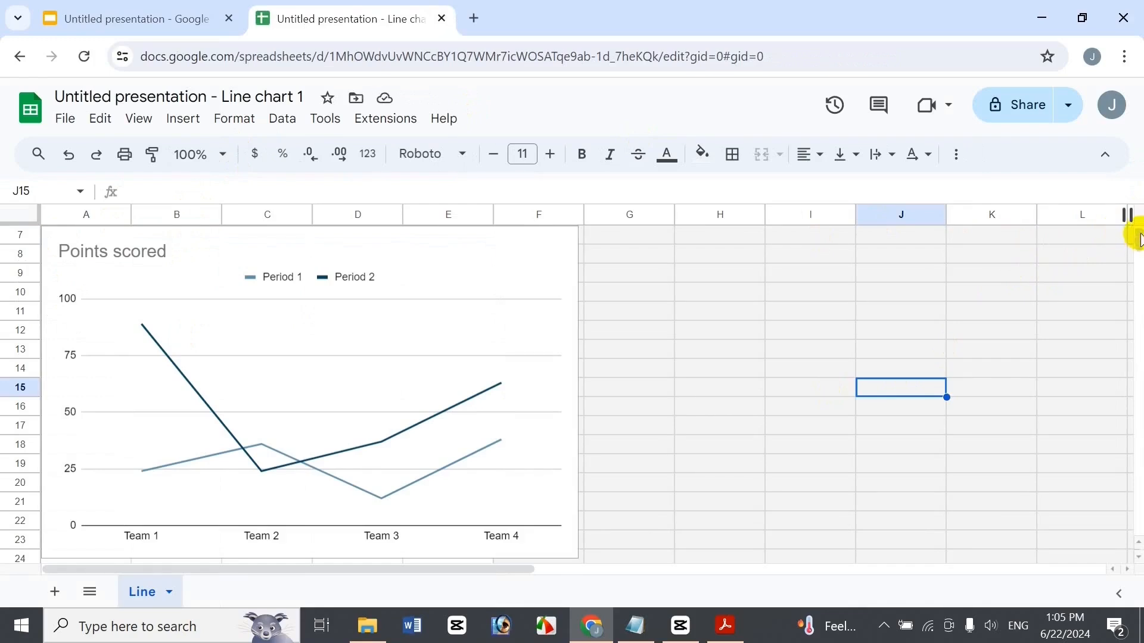
drag(1140, 234, 1129, 205)
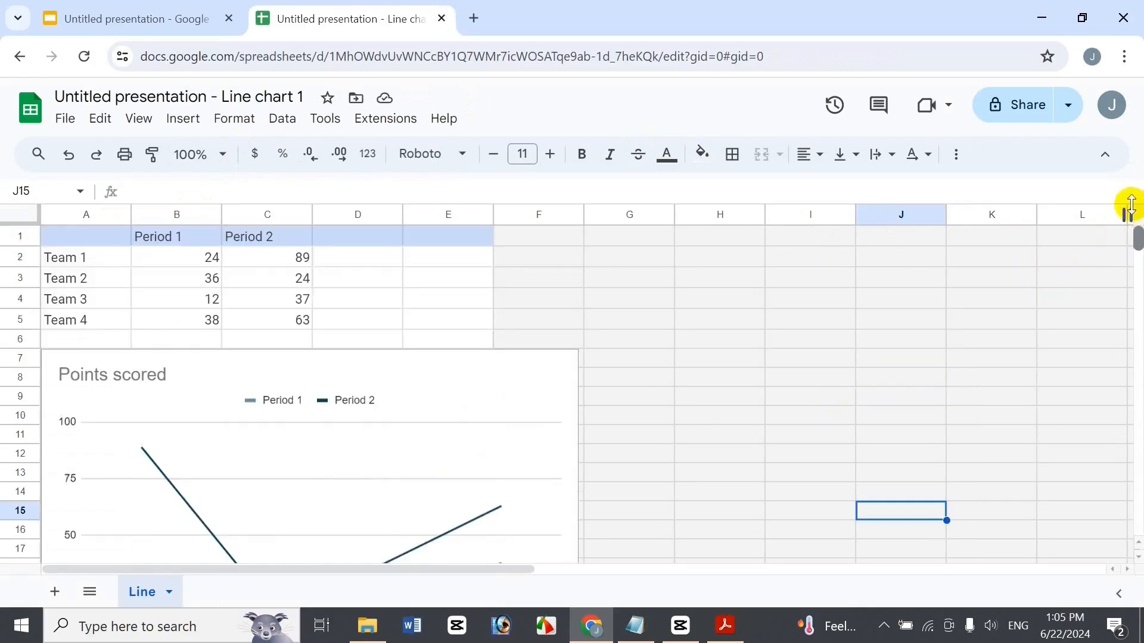
Step: Move the Points scored chart down to about row 12 of the sheet, leaving free rows under the data table
click(362, 377)
drag(394, 292, 365, 365)
scroll(387, 348, down, 1)
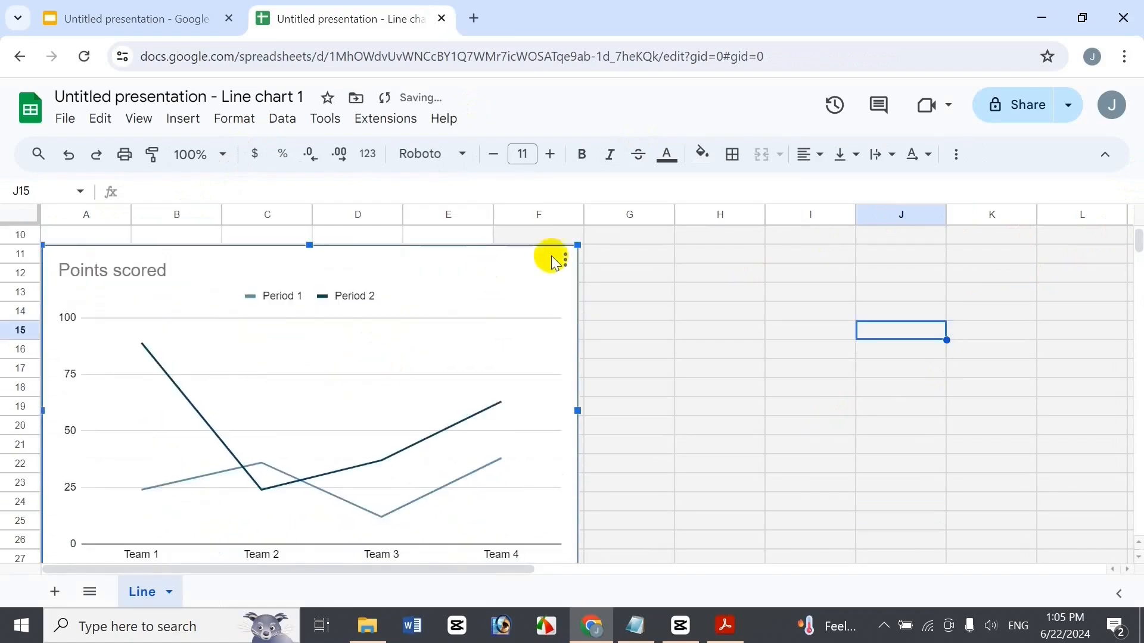
drag(422, 271, 422, 290)
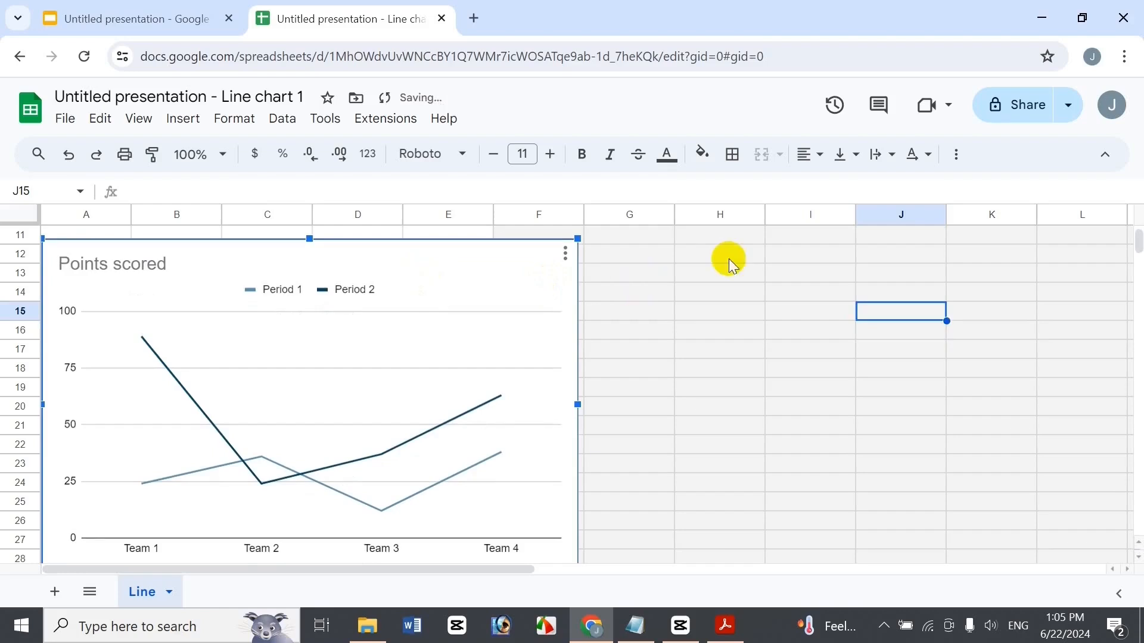
click(729, 260)
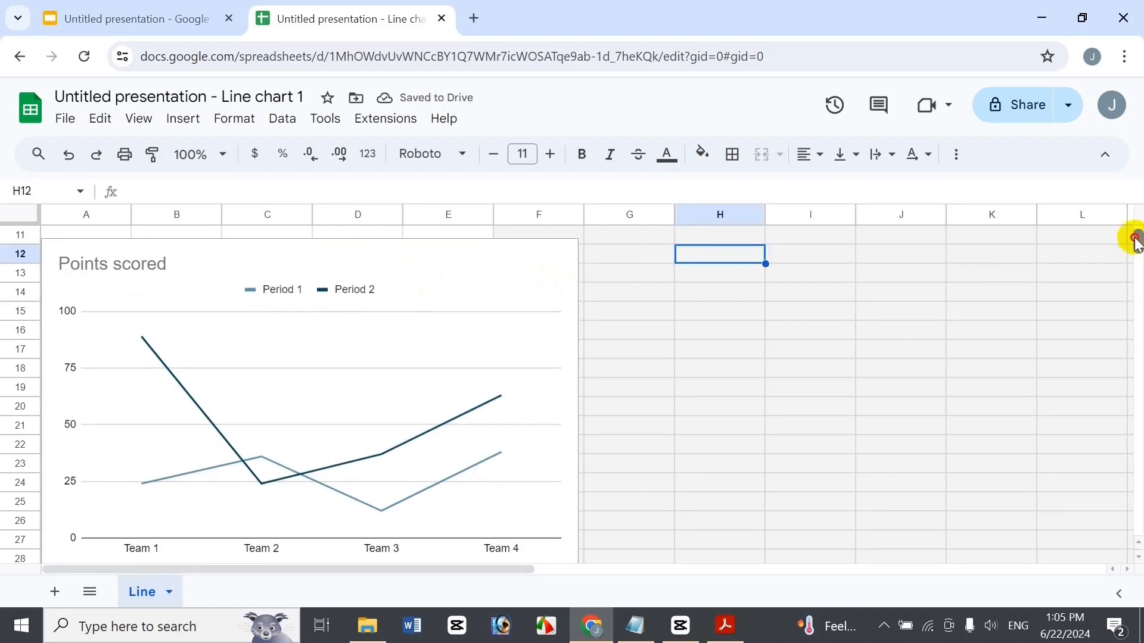
Step: Set the column headers in B1 to D1 to Week 1, Week 2 and Week 3
drag(1135, 241, 1135, 233)
click(158, 237)
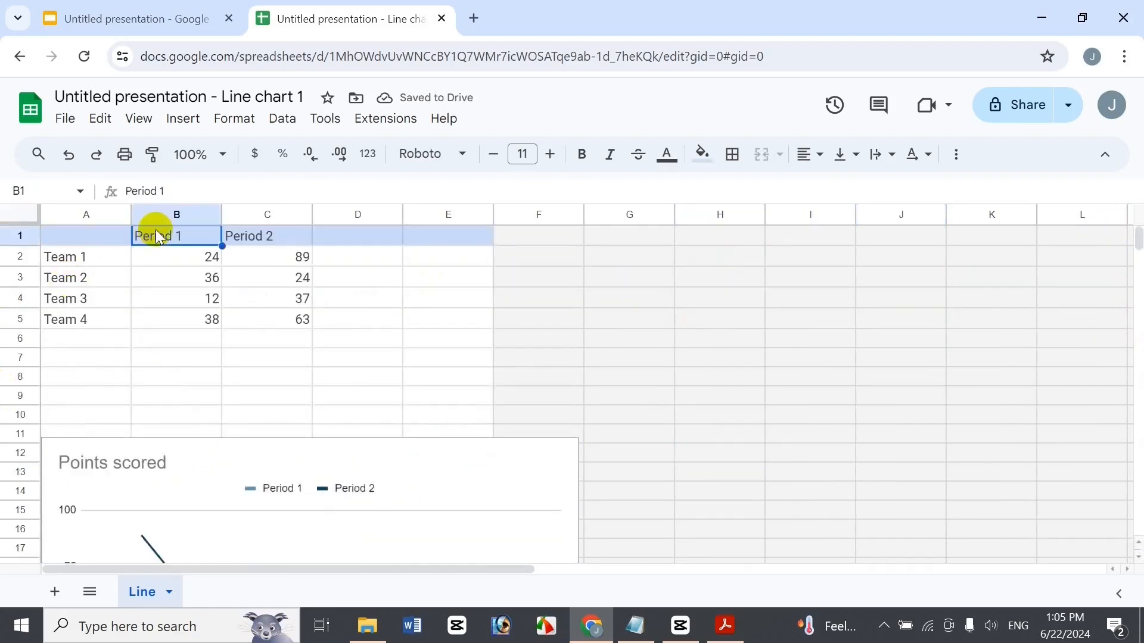
text(Week)
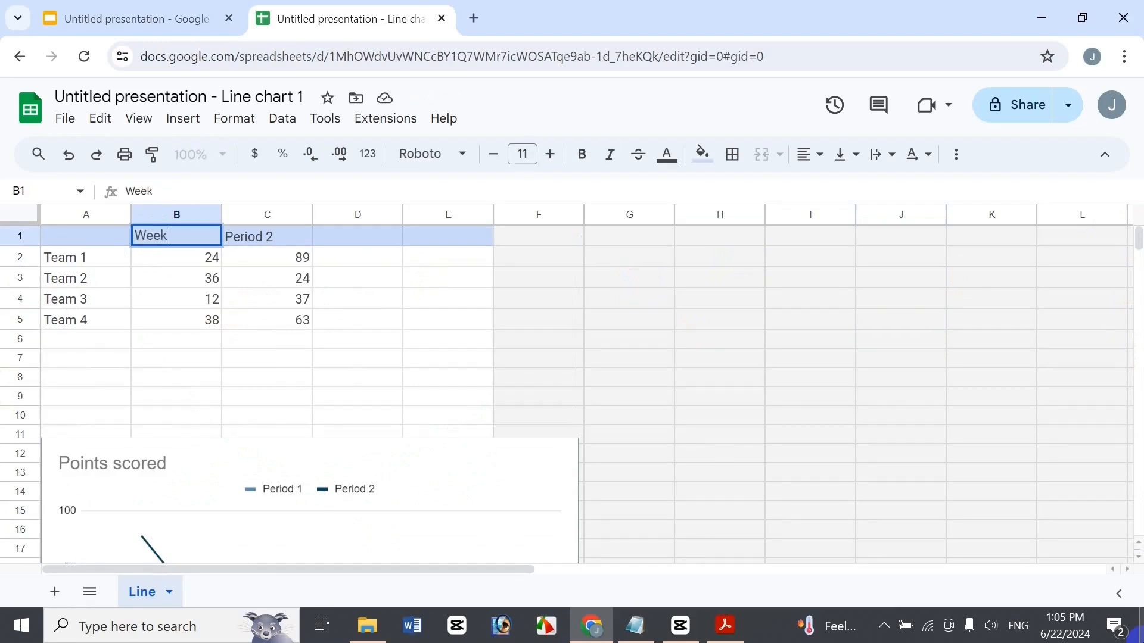
key(Tab)
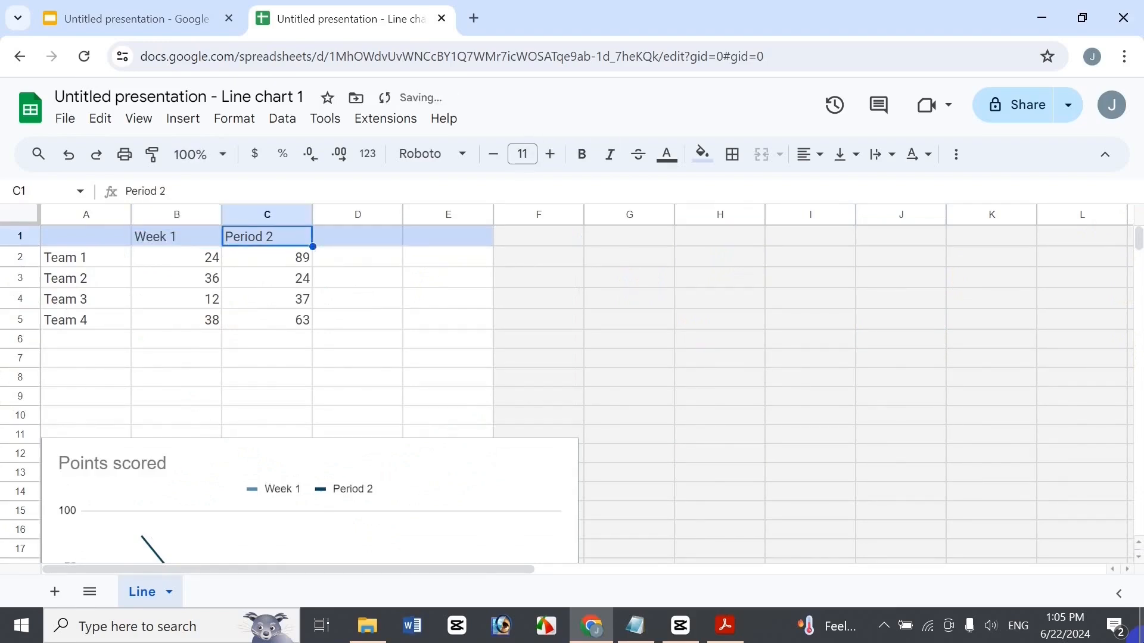
text(Week 2)
key(Tab)
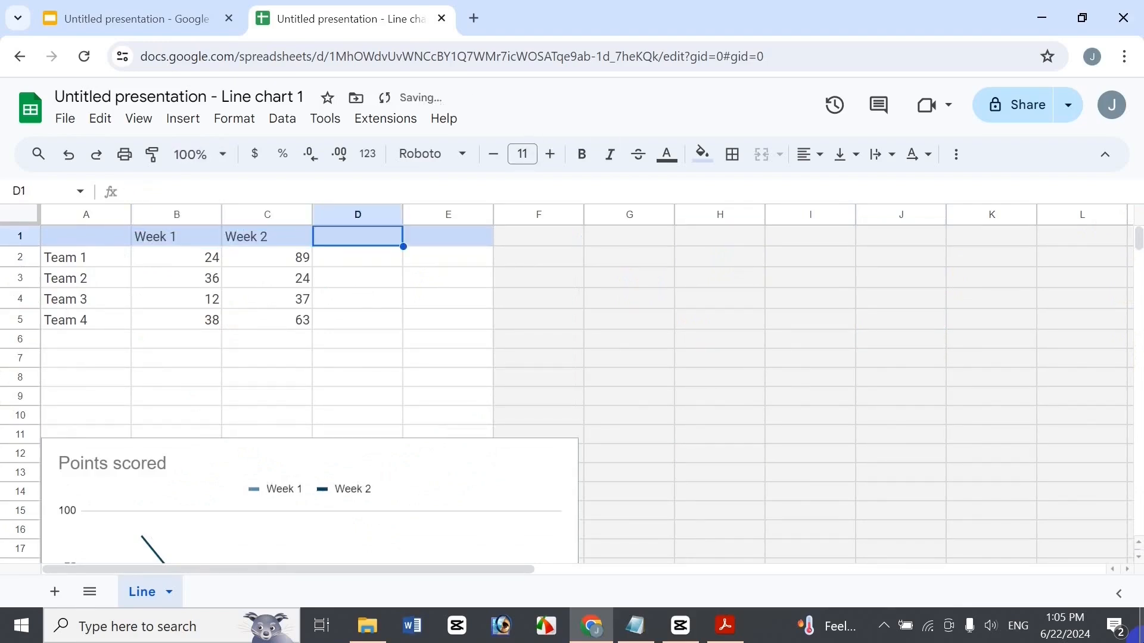
text(Week 3)
key(Down)
Step: Replace the team labels in A2 to A5 with the day names Sat, Sun, Mon and Tue
key(Left)
key(Left)
key(Left)
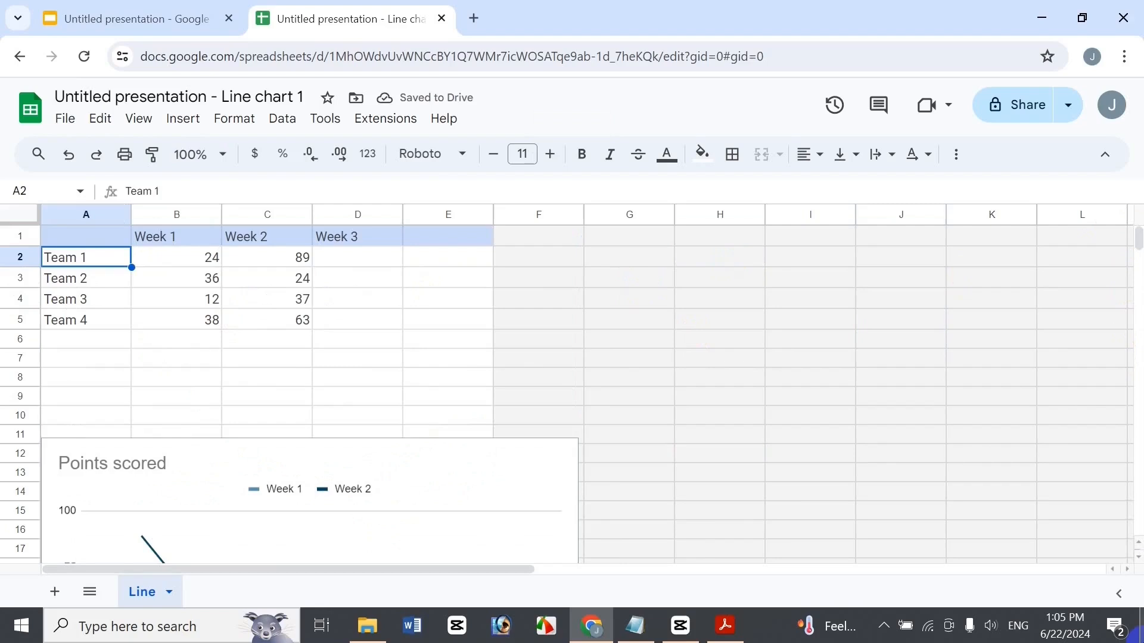
text(Sat)
key(Return)
text(Sun)
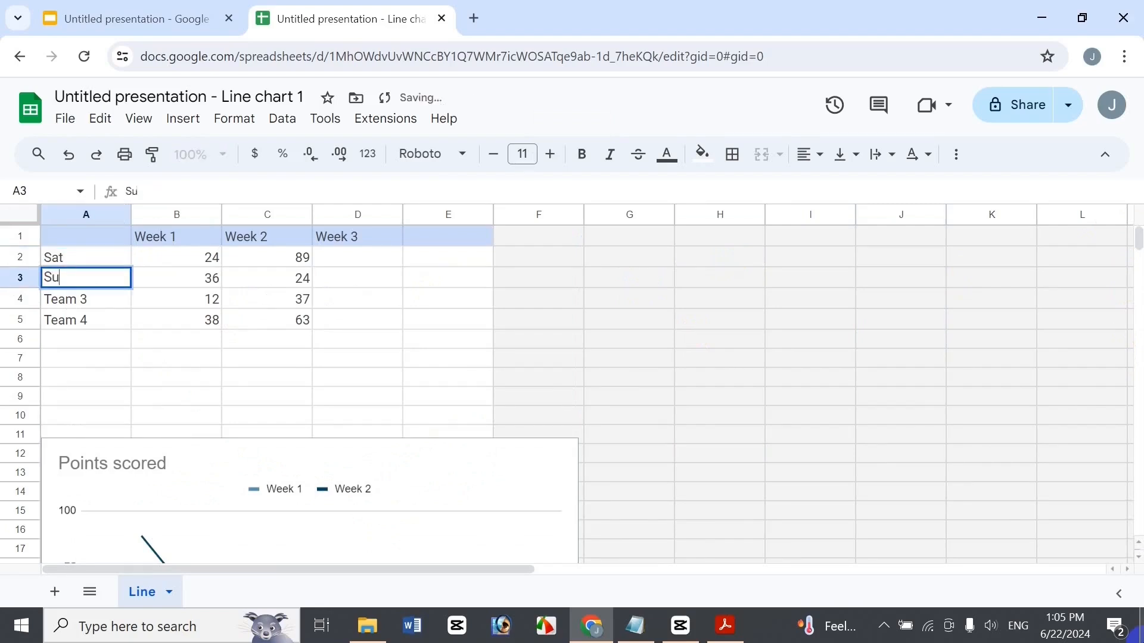
key(Return)
text(Mon)
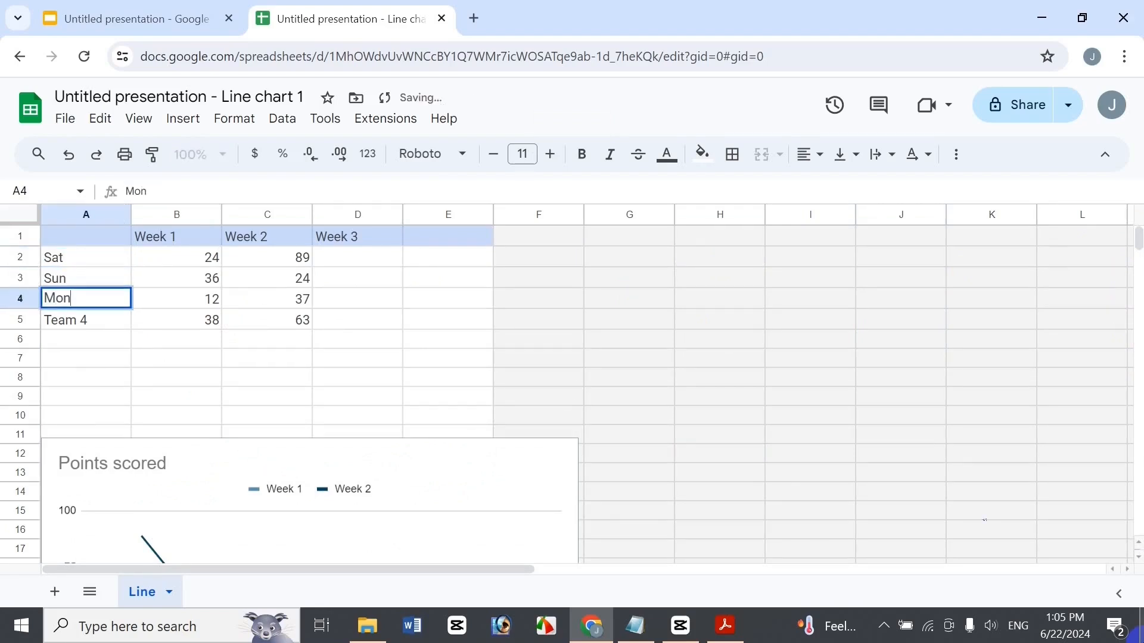
key(Return)
text(T)
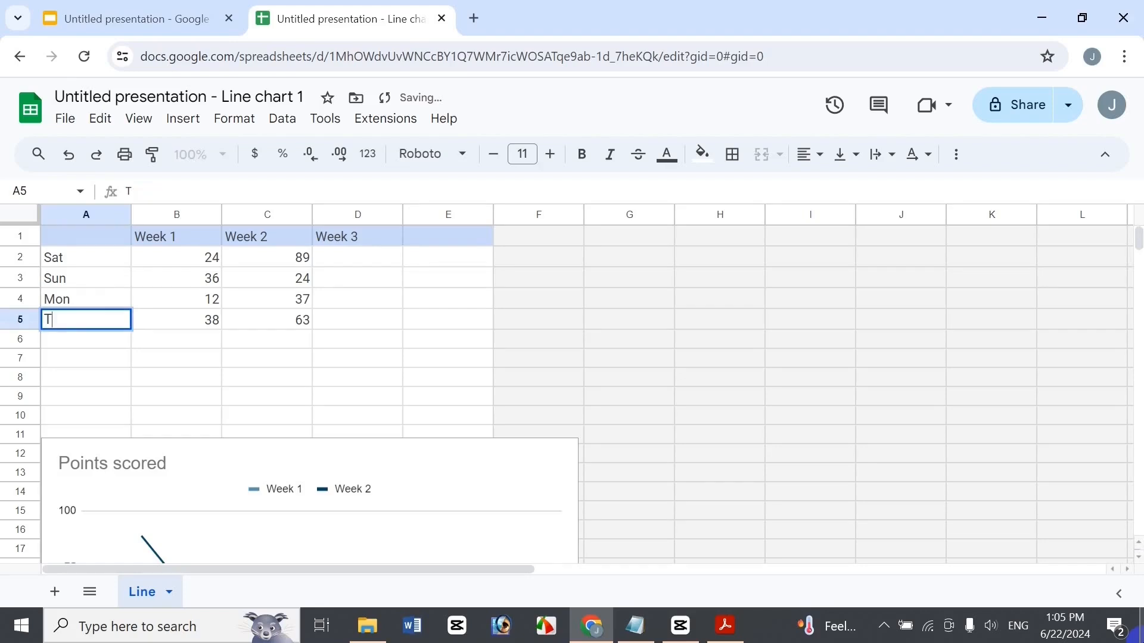
text(ue)
key(Return)
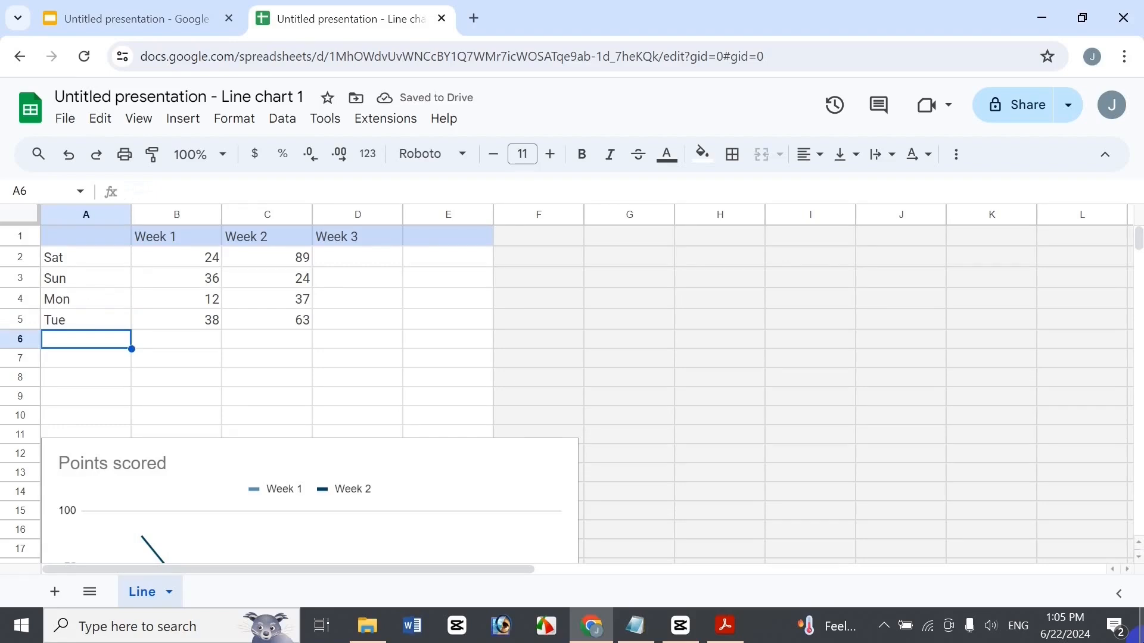
Step: Add the row label Wed in cell A6, below Tue
text(Thu)
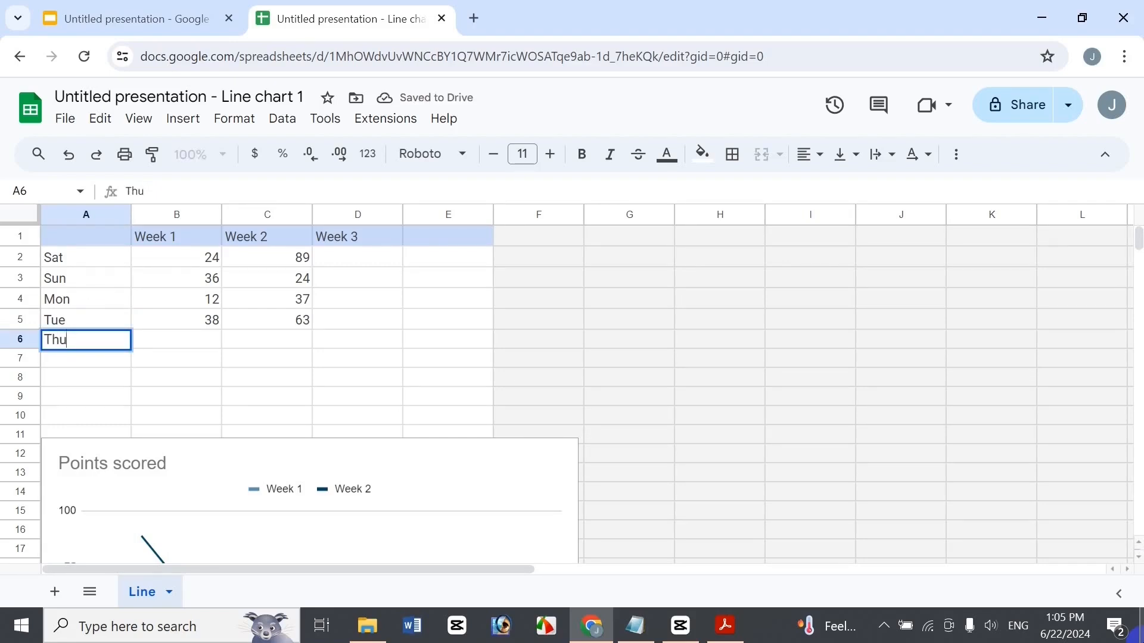
key(BackSpace)
key(BackSpace)
key(BackSpace)
text(We)
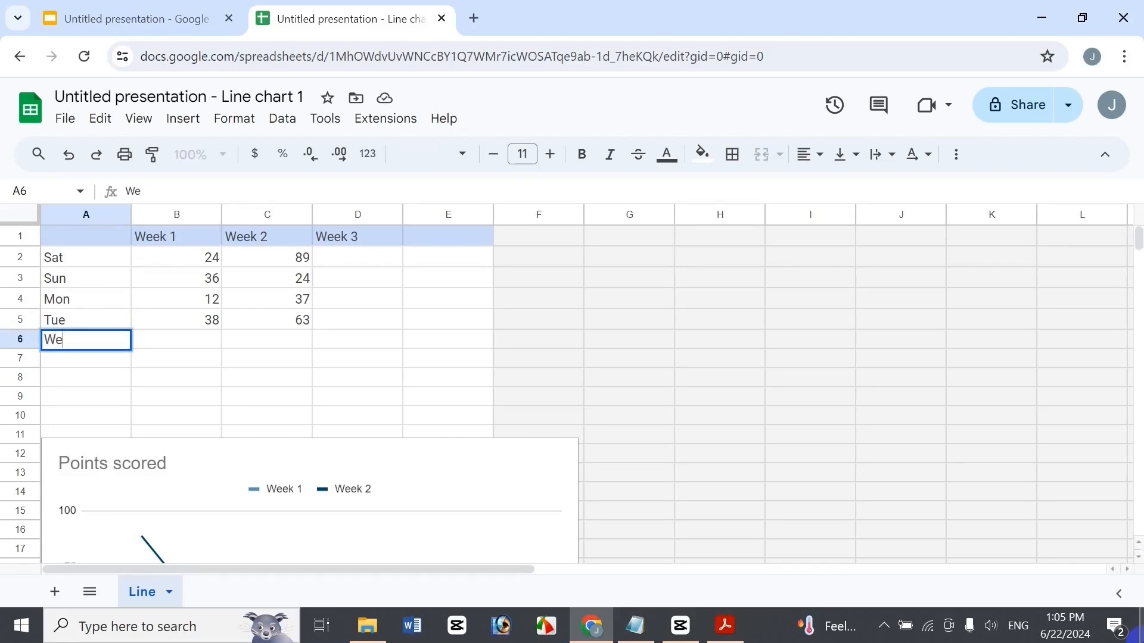
text(d)
key(Return)
key(ctrl+shift+t)
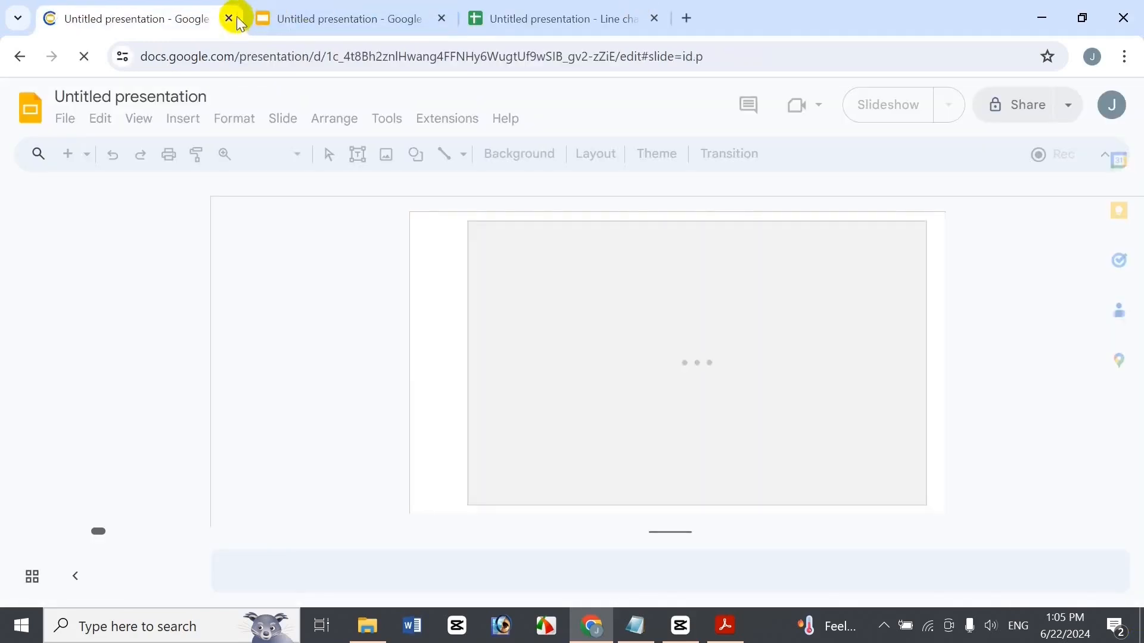
click(313, 18)
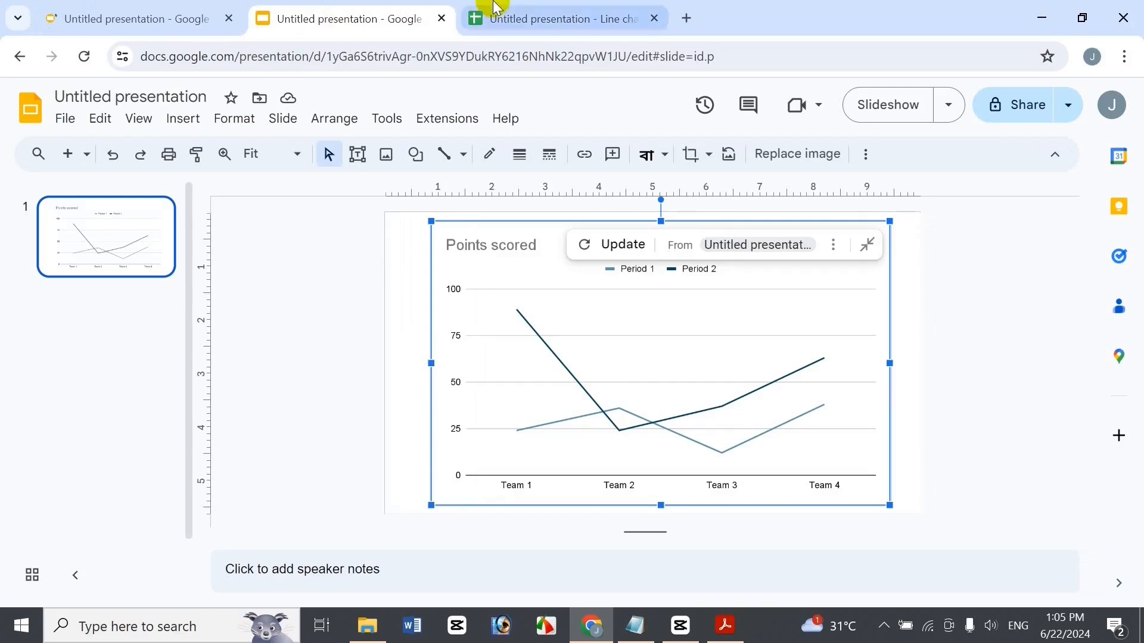
click(229, 19)
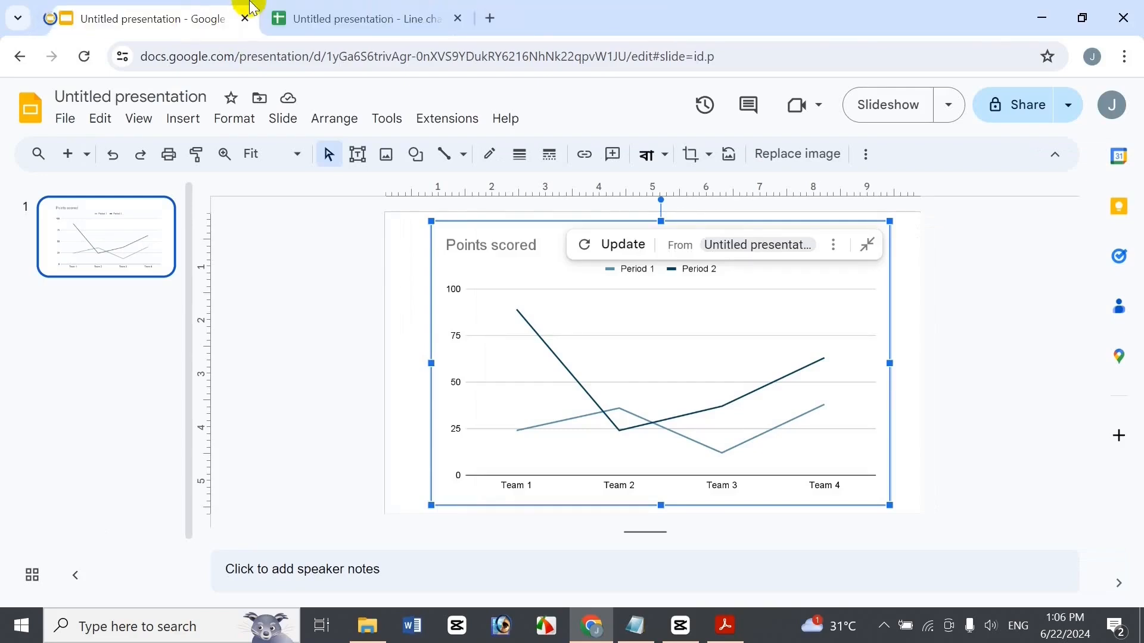
click(316, 18)
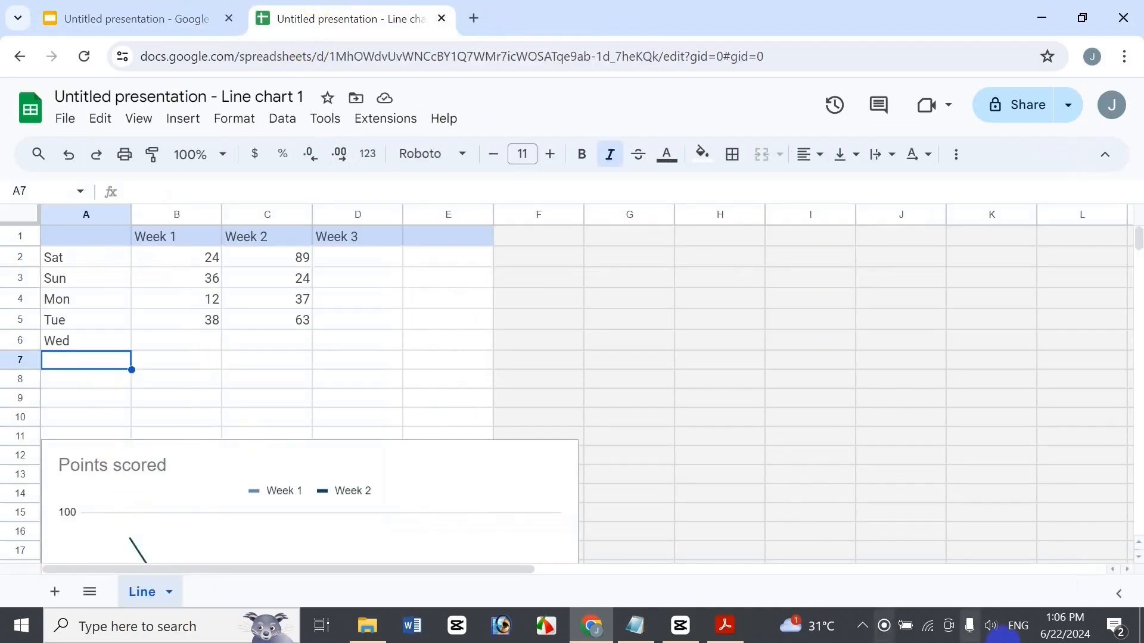
Step: Add the row label Fri in cell A7, below Wed
text(Fri)
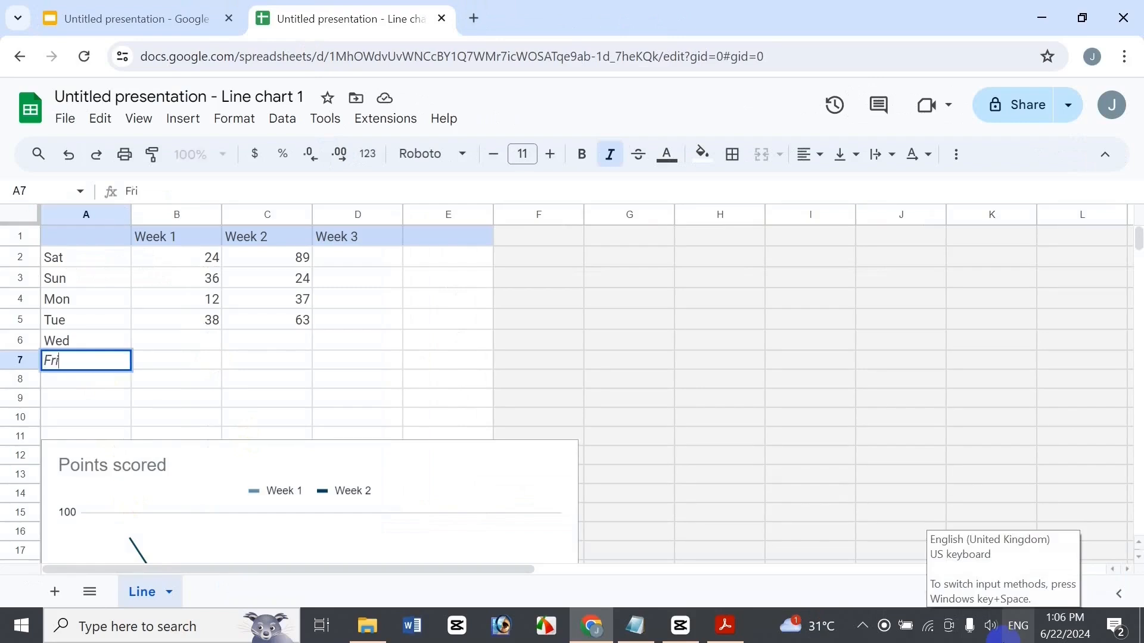
click(165, 368)
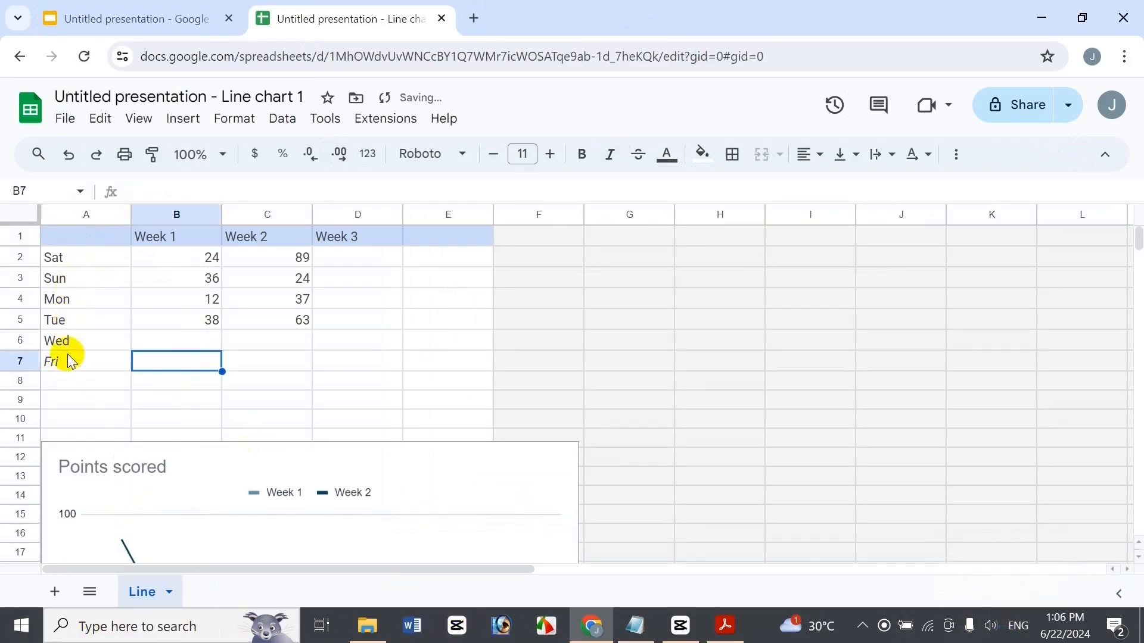
Step: Fill the Sat row with 1500 for Week 1, 2000 for Week 2 and 2500 for Week 3
click(161, 252)
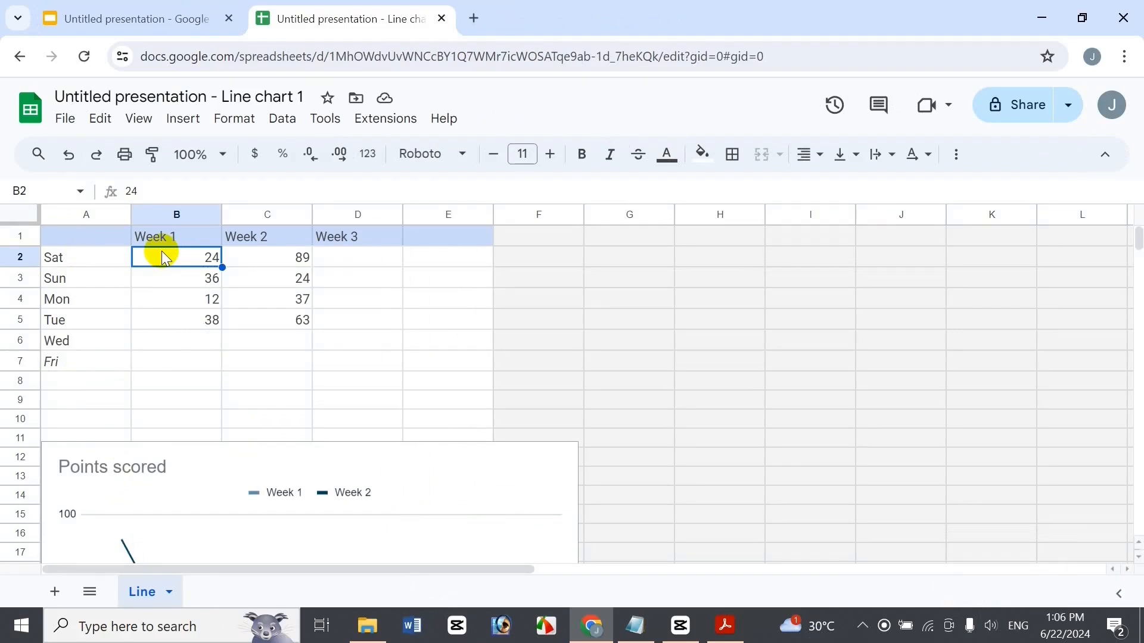
text(17)
key(BackSpace)
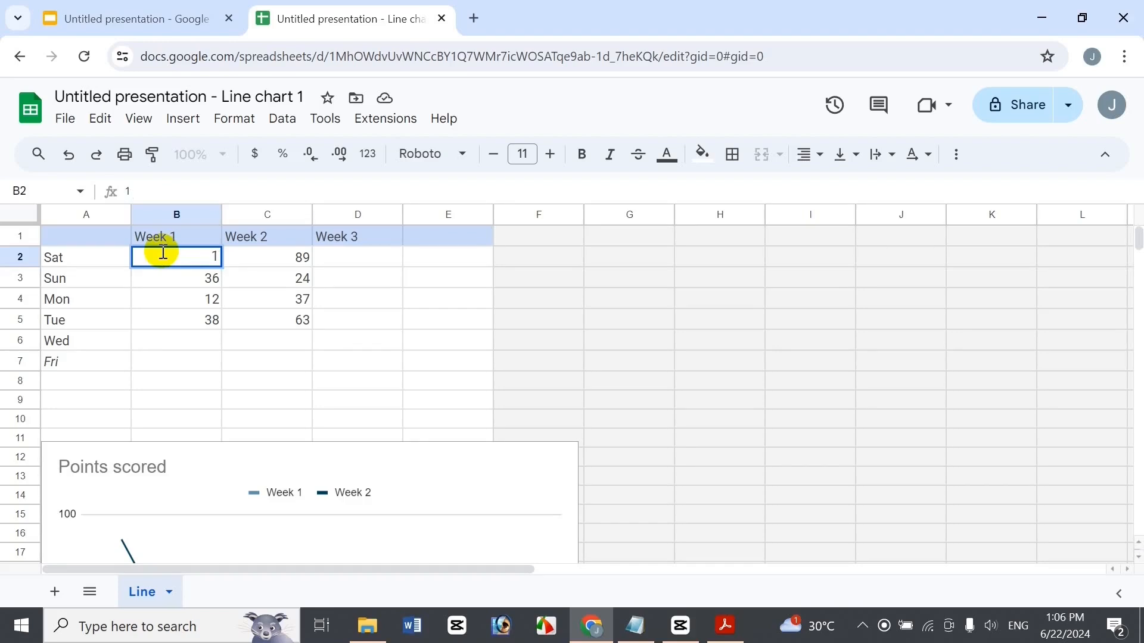
text(500)
key(Tab)
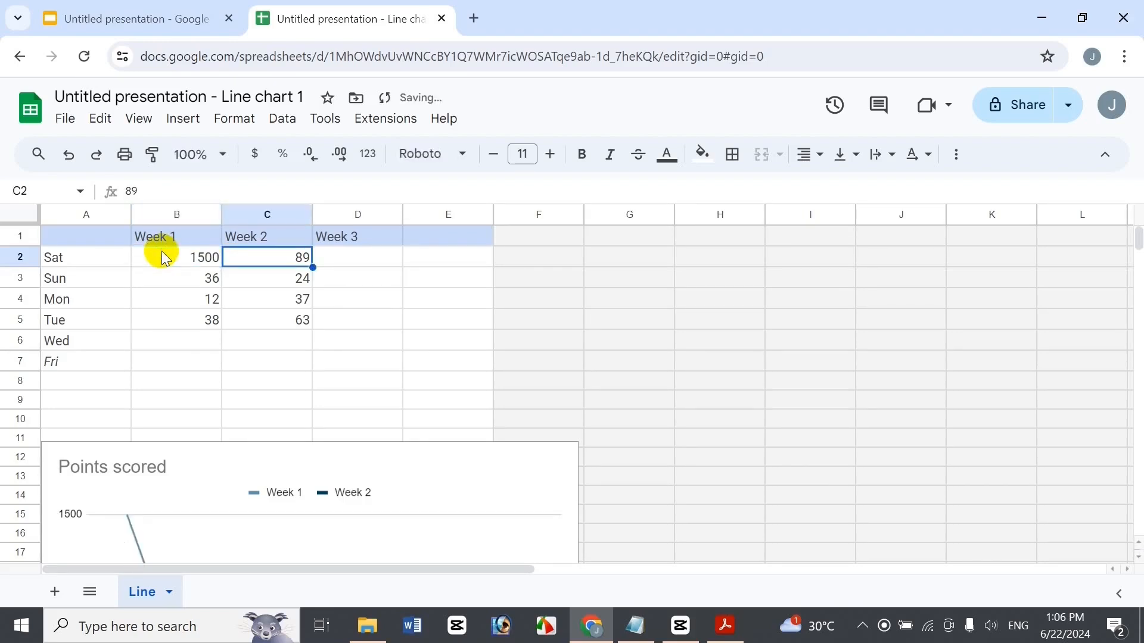
text(200)
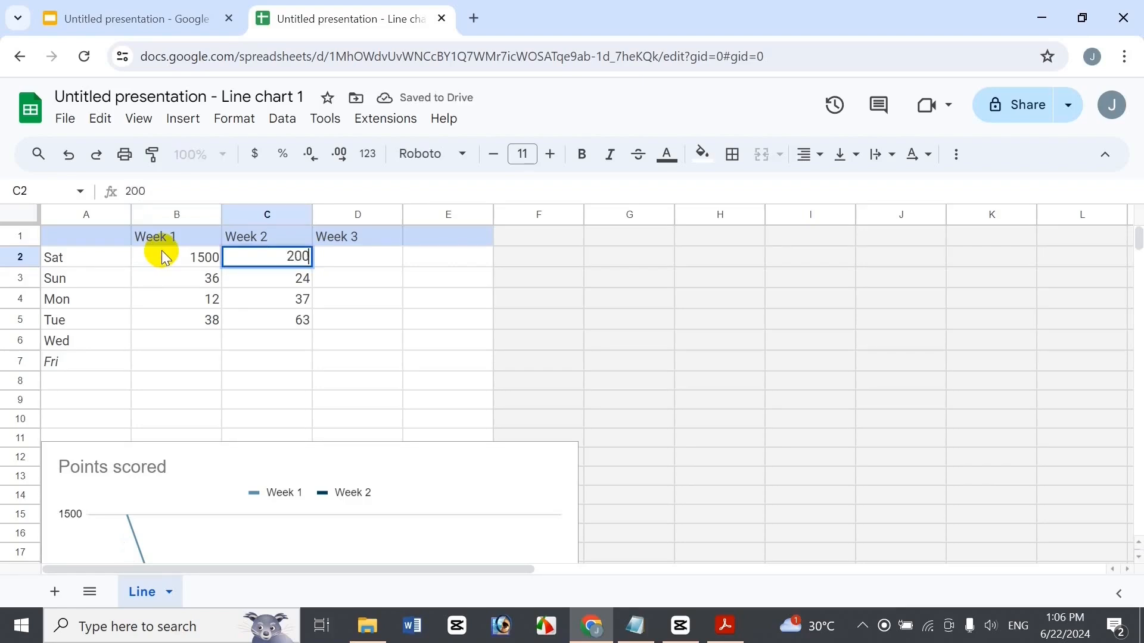
text(0)
key(Tab)
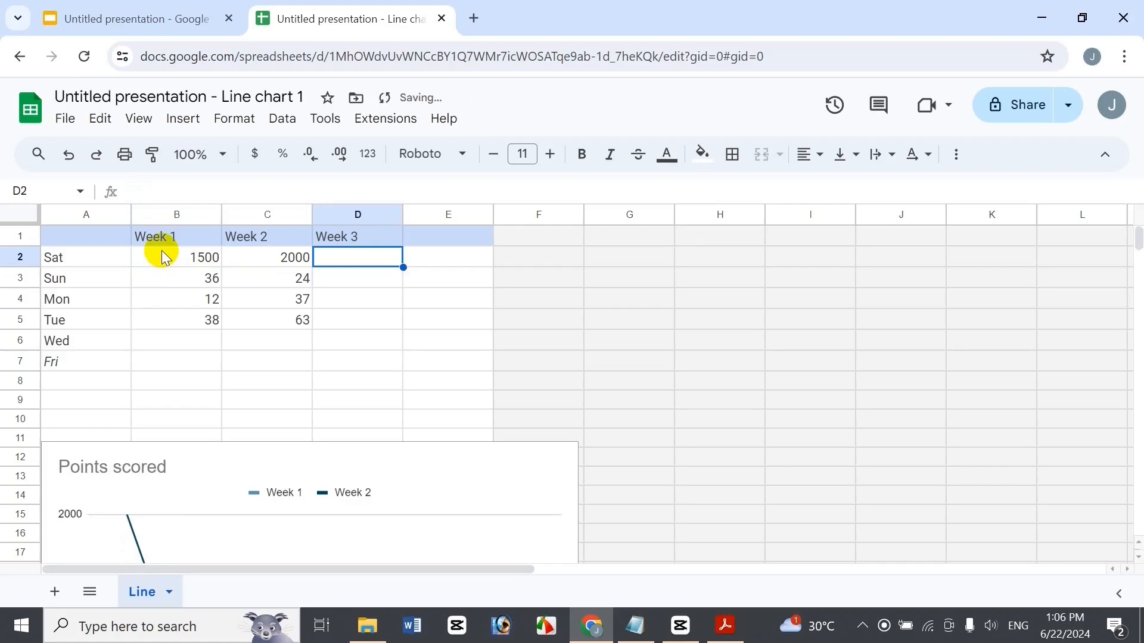
text(2500)
key(Return)
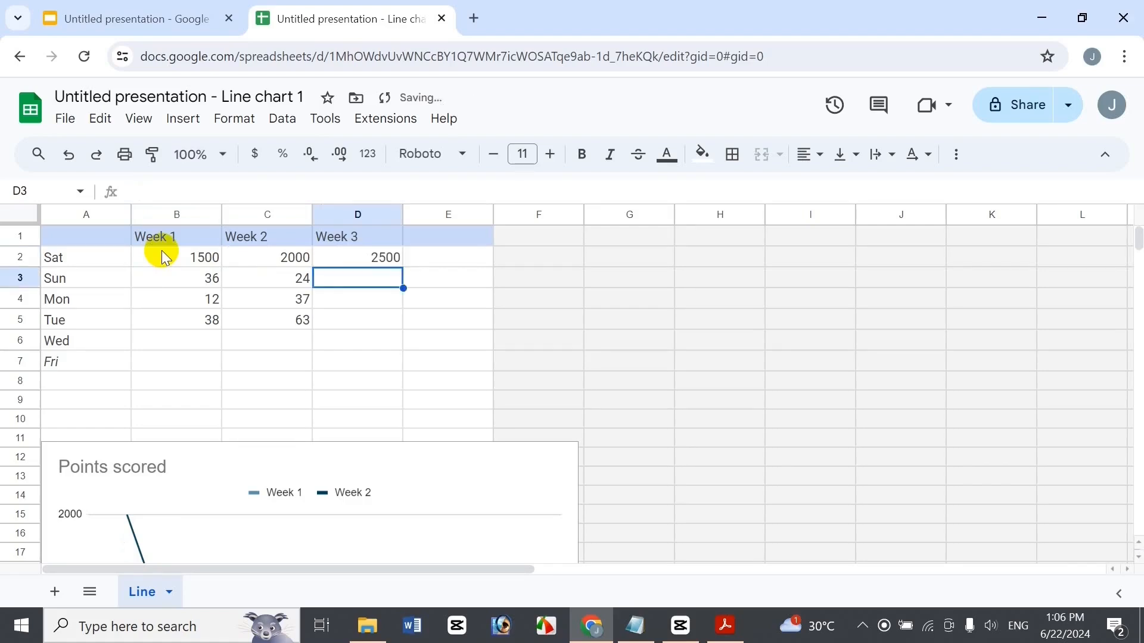
Step: Fill the Sun row with 3000 for Week 1, 3500 for Week 2 and 4000 for Week 3
key(Left)
key(Left)
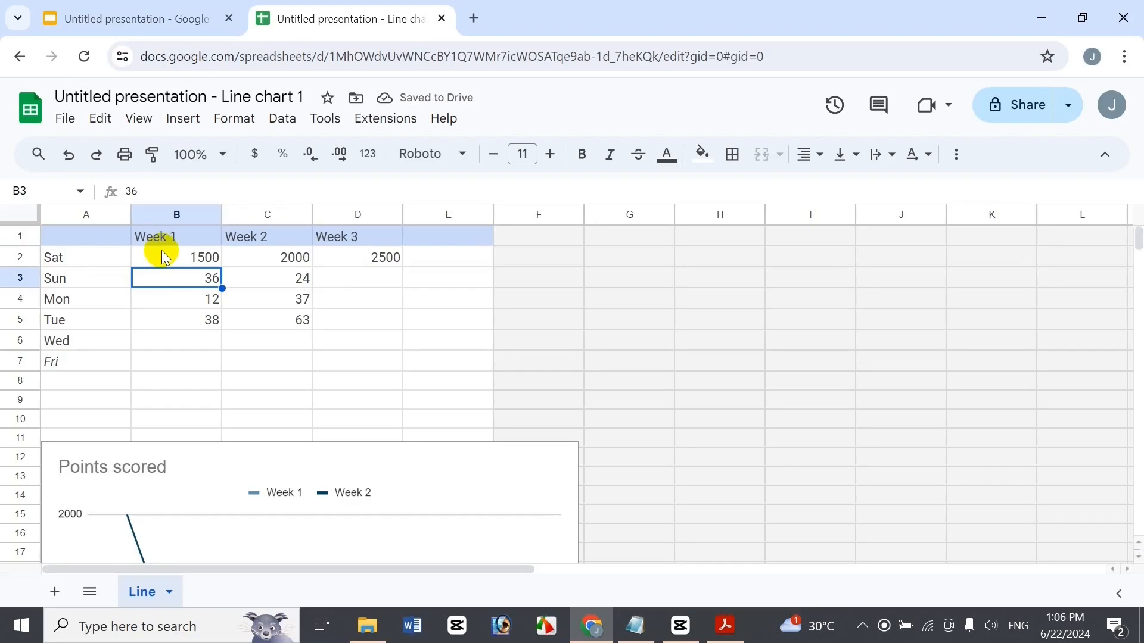
key(Down)
key(Up)
text(3000)
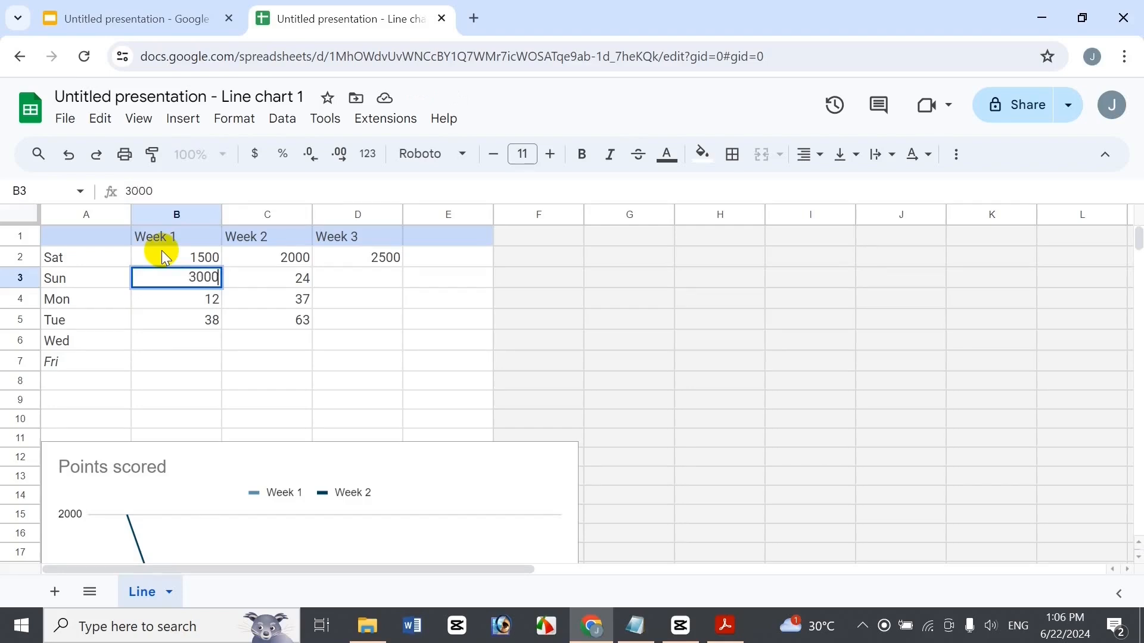
key(Tab)
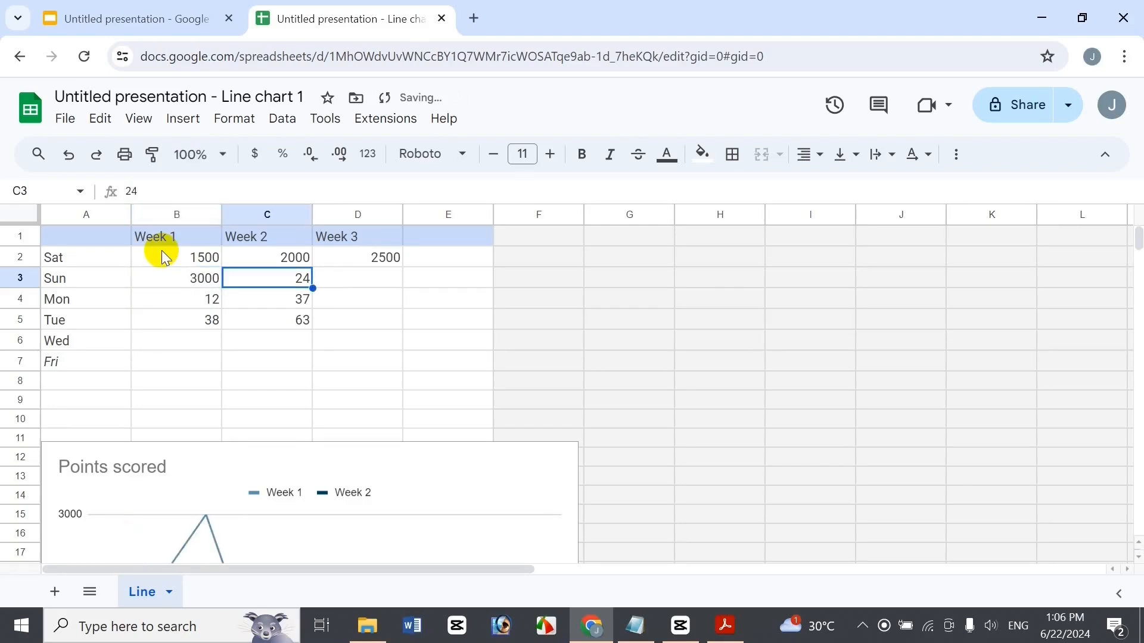
text(3500)
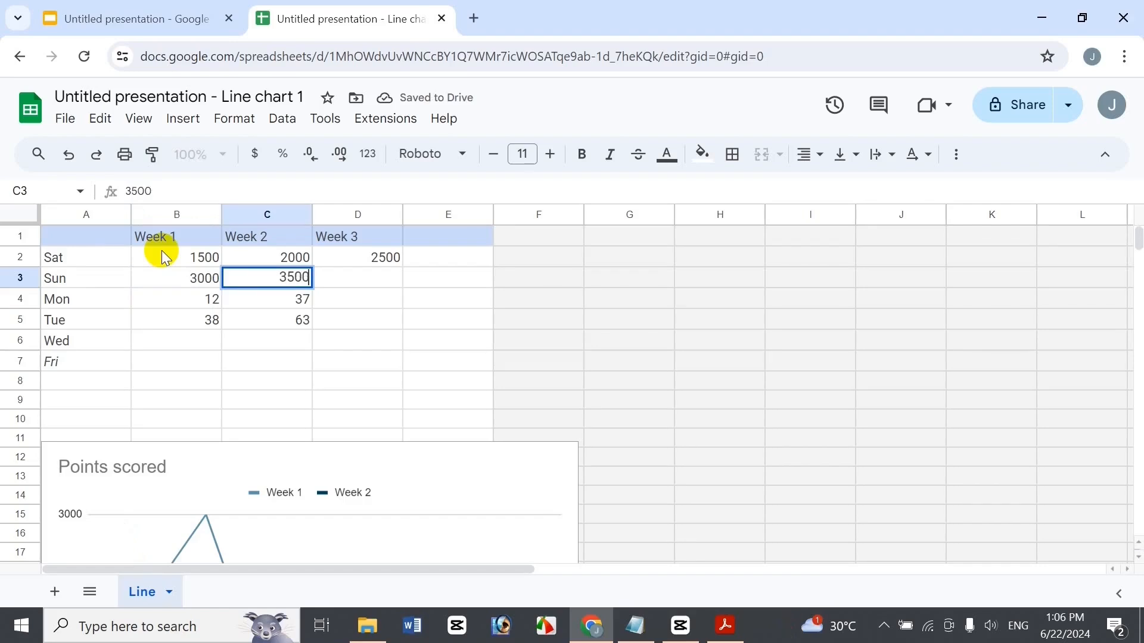
key(Tab)
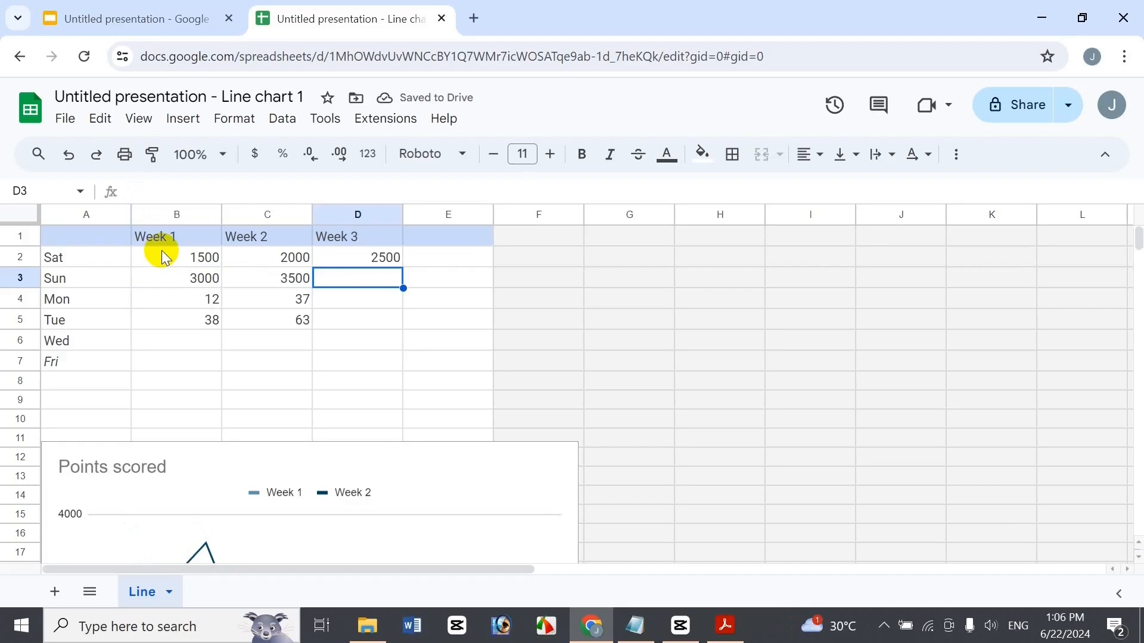
text(4000)
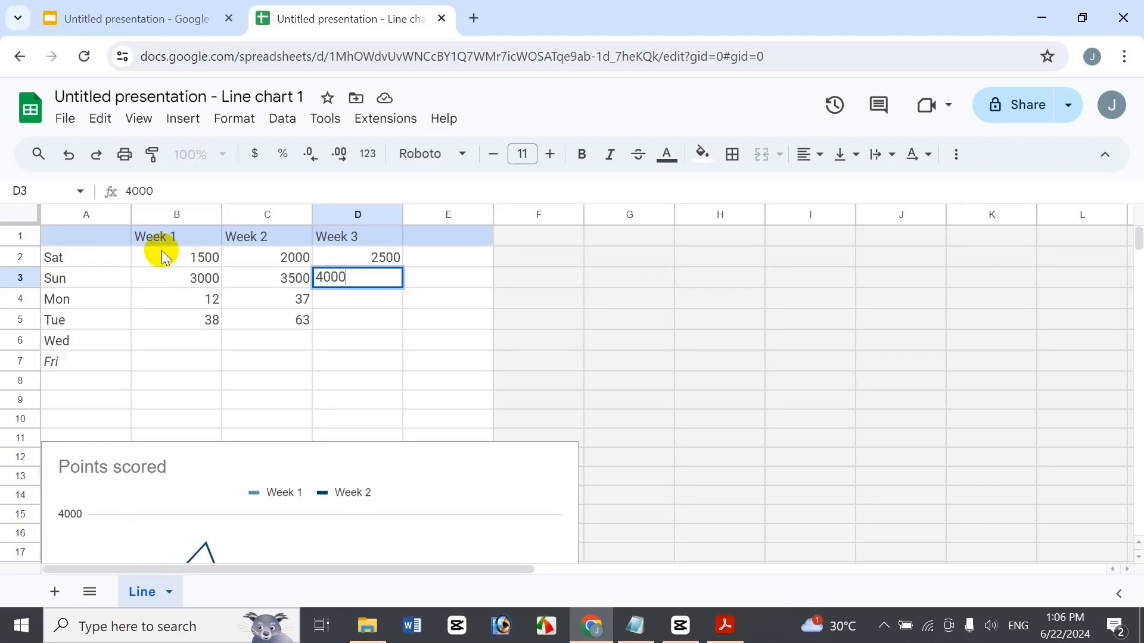
key(Return)
Step: Fill the Mon row with 2400 for Week 1, 4500 for Week 2 and 5000 for Week 3
key(Left)
key(Left)
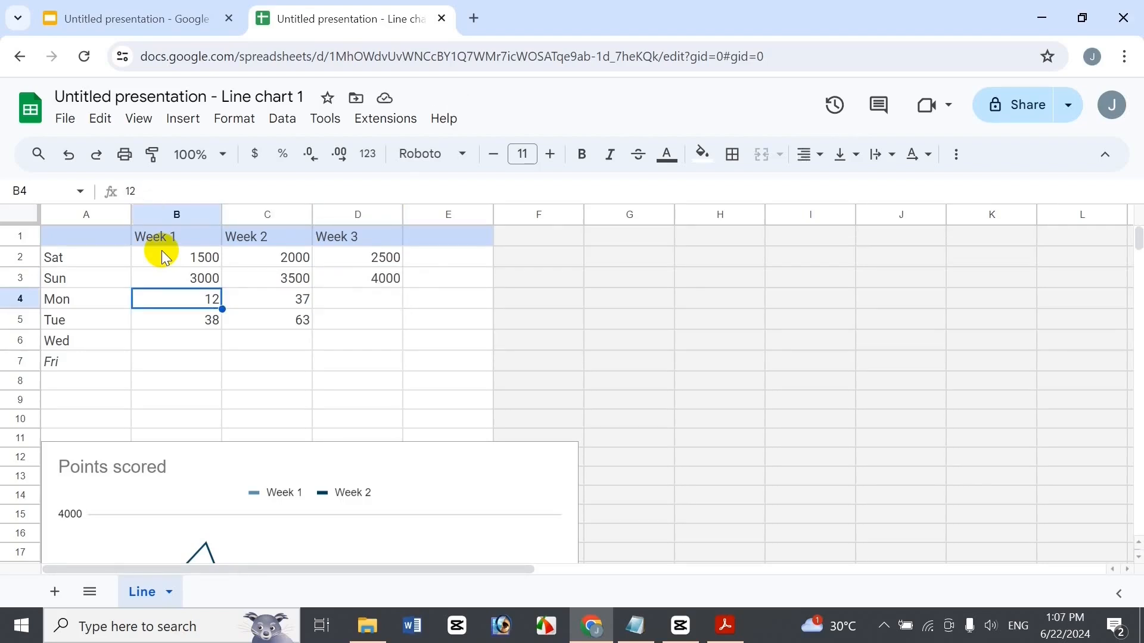
text(2400)
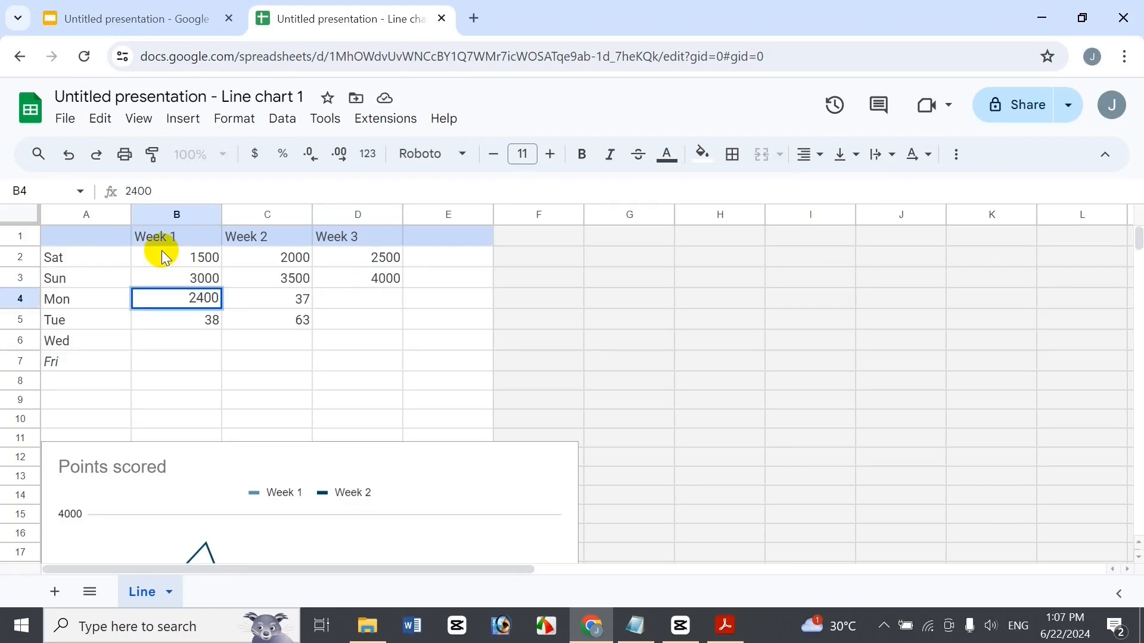
key(Tab)
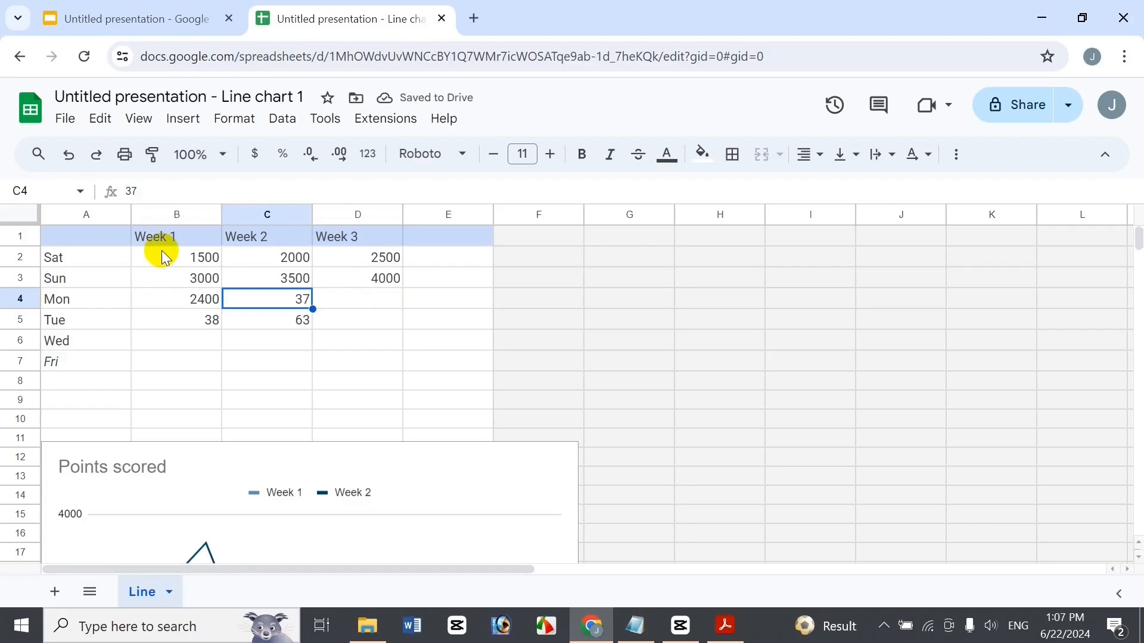
text(4500)
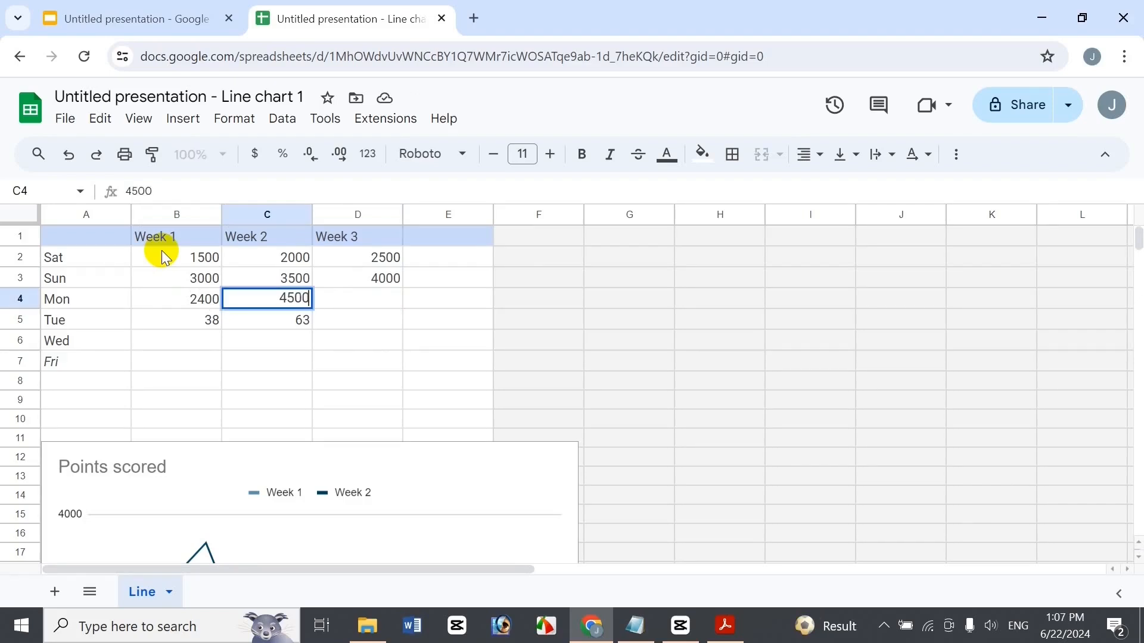
key(Tab)
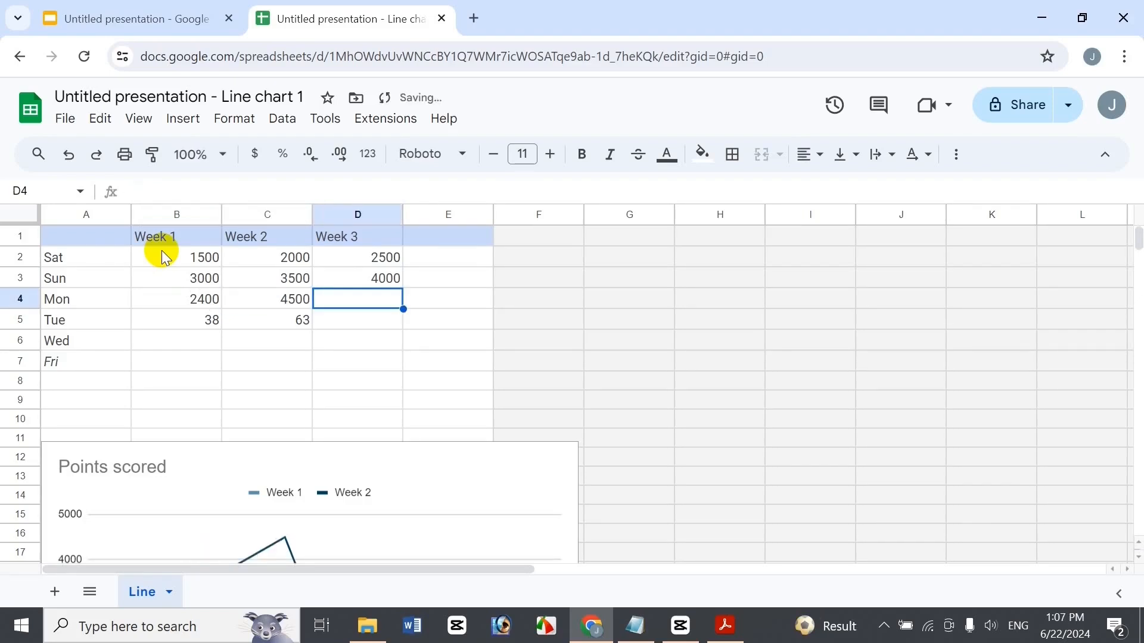
text(5000)
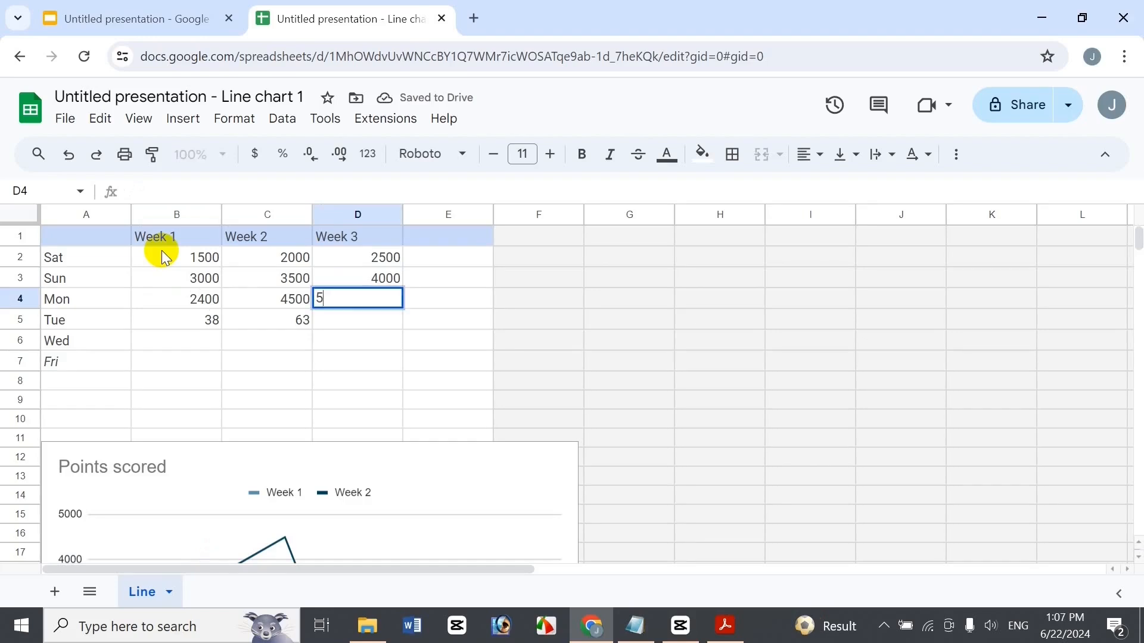
key(Return)
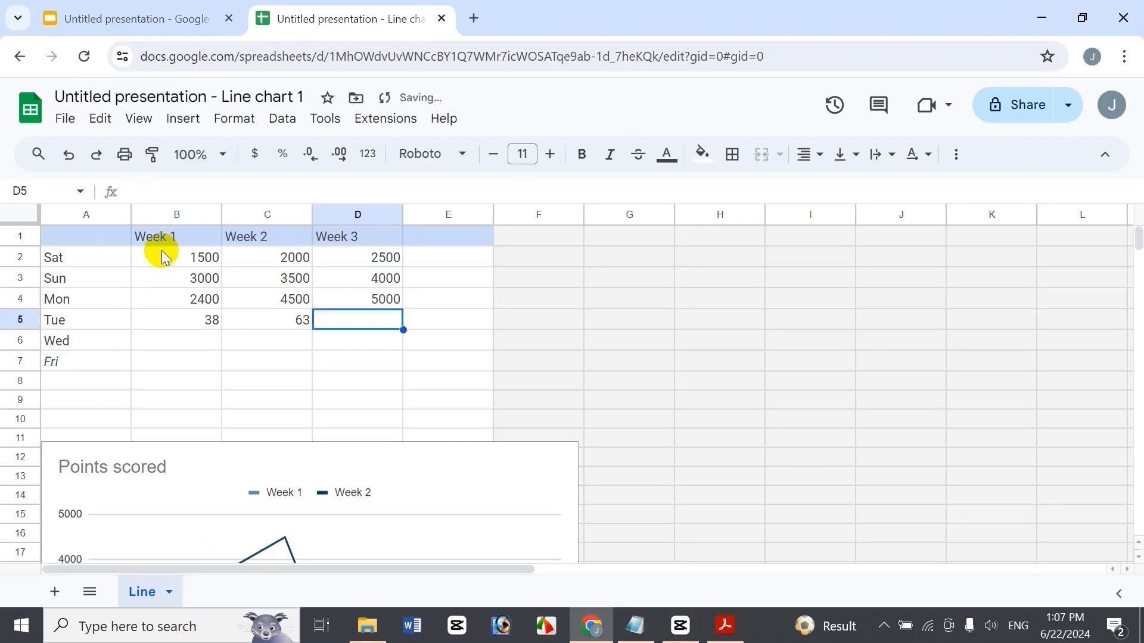
Step: Fill the Tue row with 4200 for Week 1, 3300 for Week 2 and 2200 for Week 3
key(Left)
key(Left)
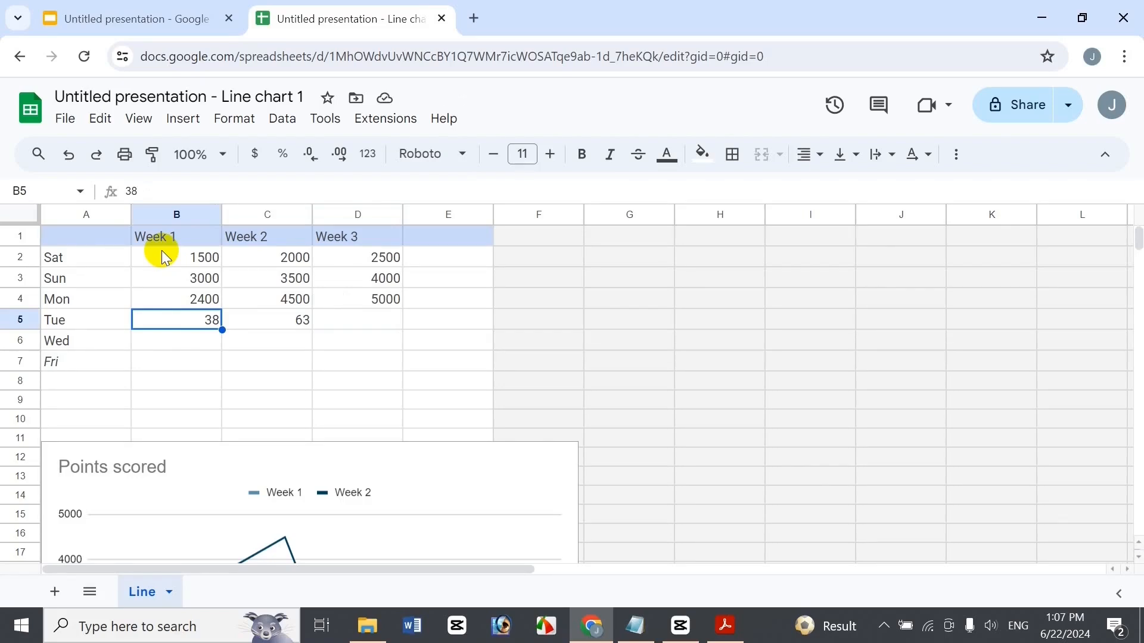
text(4200)
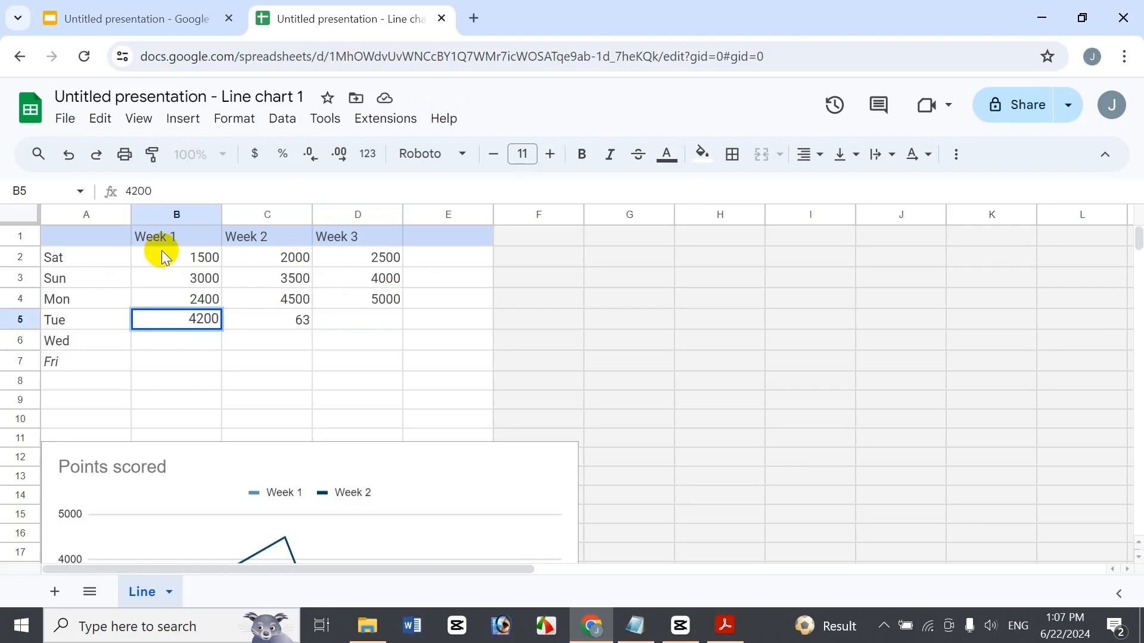
key(Tab)
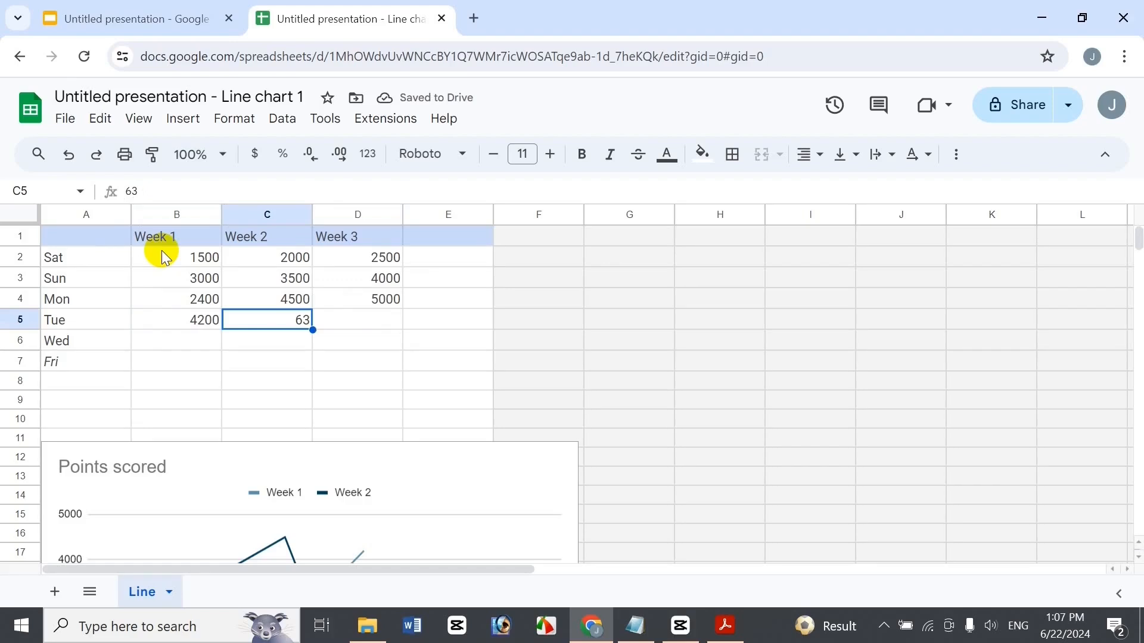
text(3300)
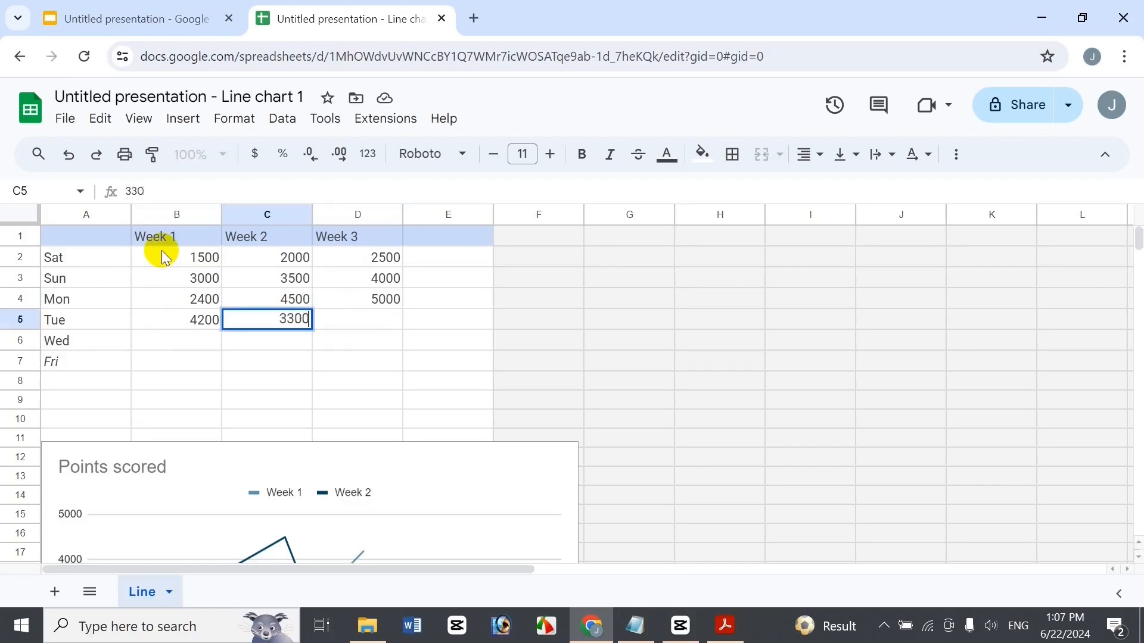
key(Tab)
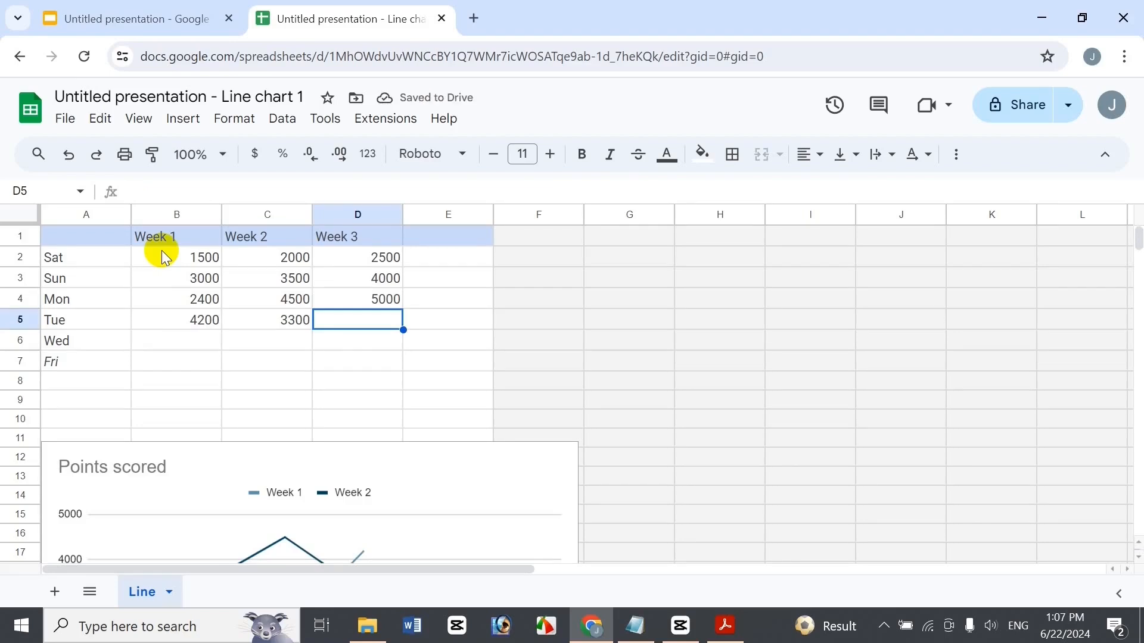
text(2200)
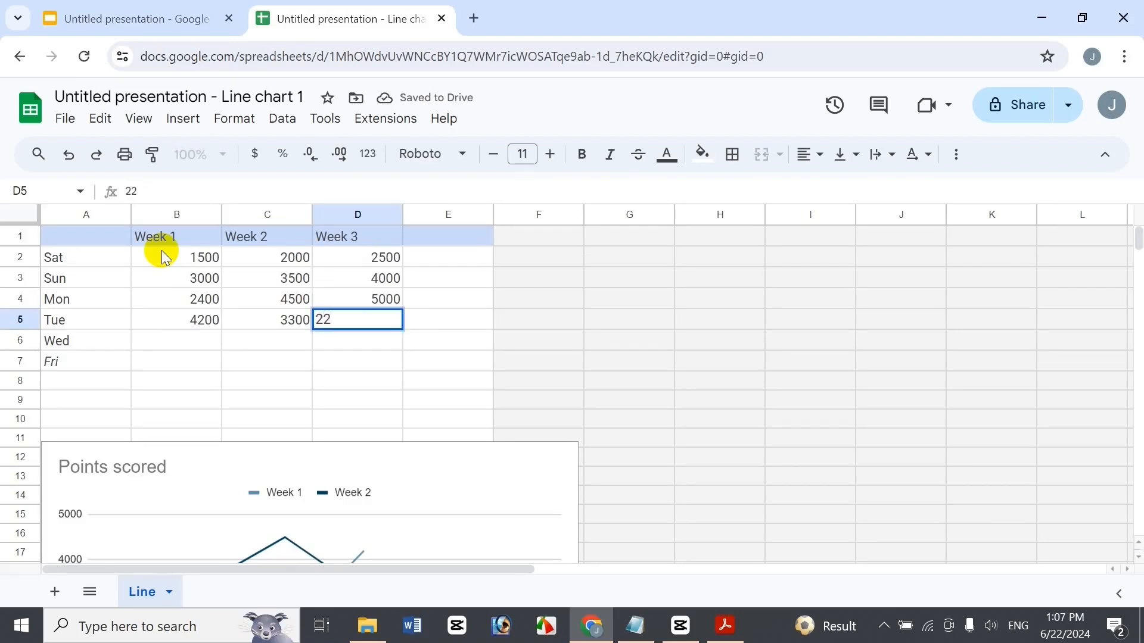
key(Return)
Step: Fill the Wed row with 1200 for Week 1, 1900 for Week 2 and 2700 for Week 3
key(Left)
key(Left)
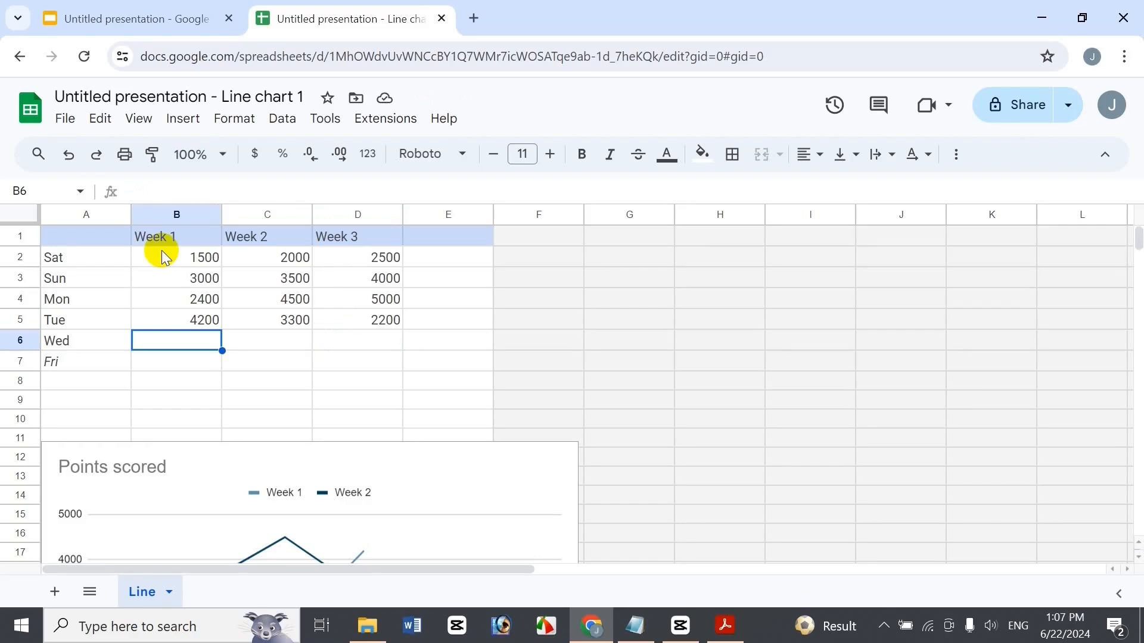
text(1200)
key(Tab)
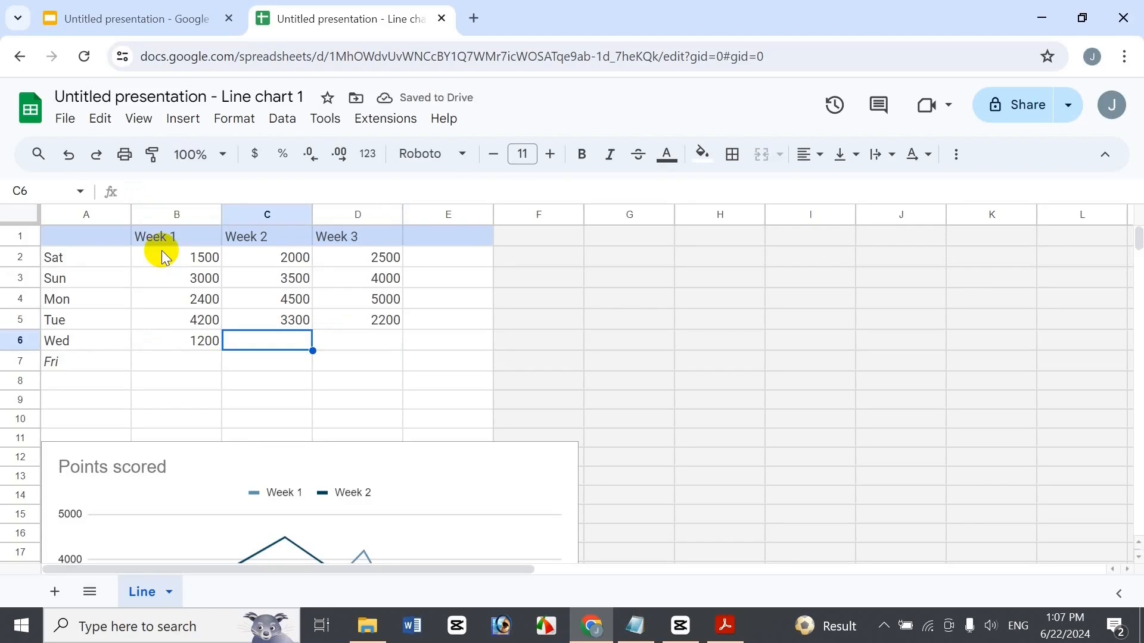
text(1900)
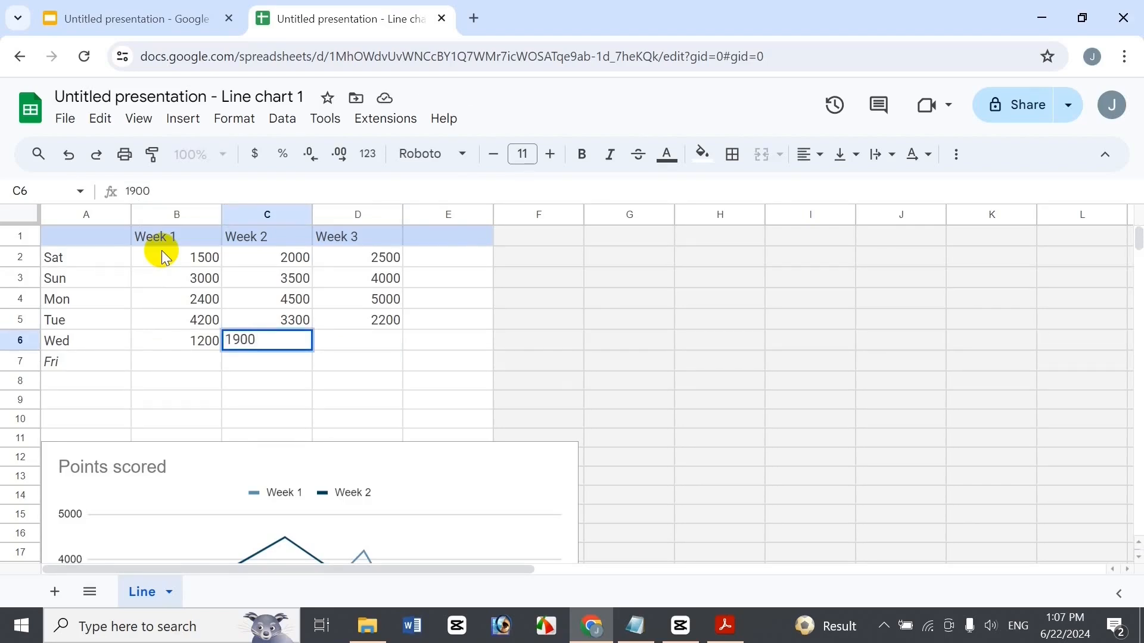
key(Tab)
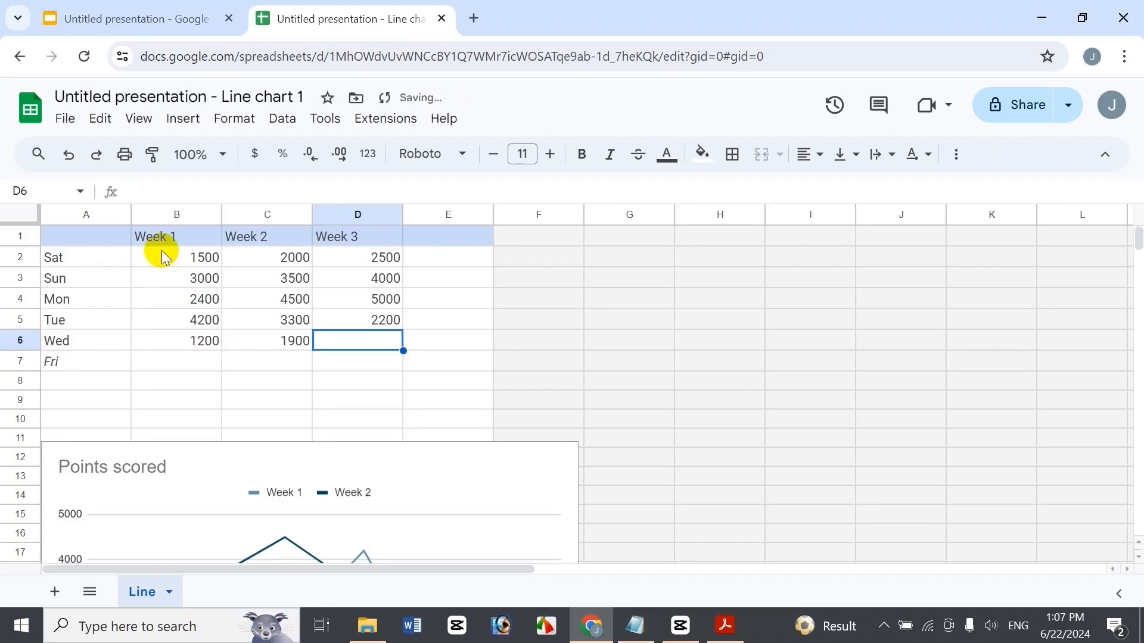
text(2700)
key(Return)
Step: Fill the Fri row with 3800 for Week 1, 4500 for Week 2 and 4700 for Week 3
key(Left)
key(Left)
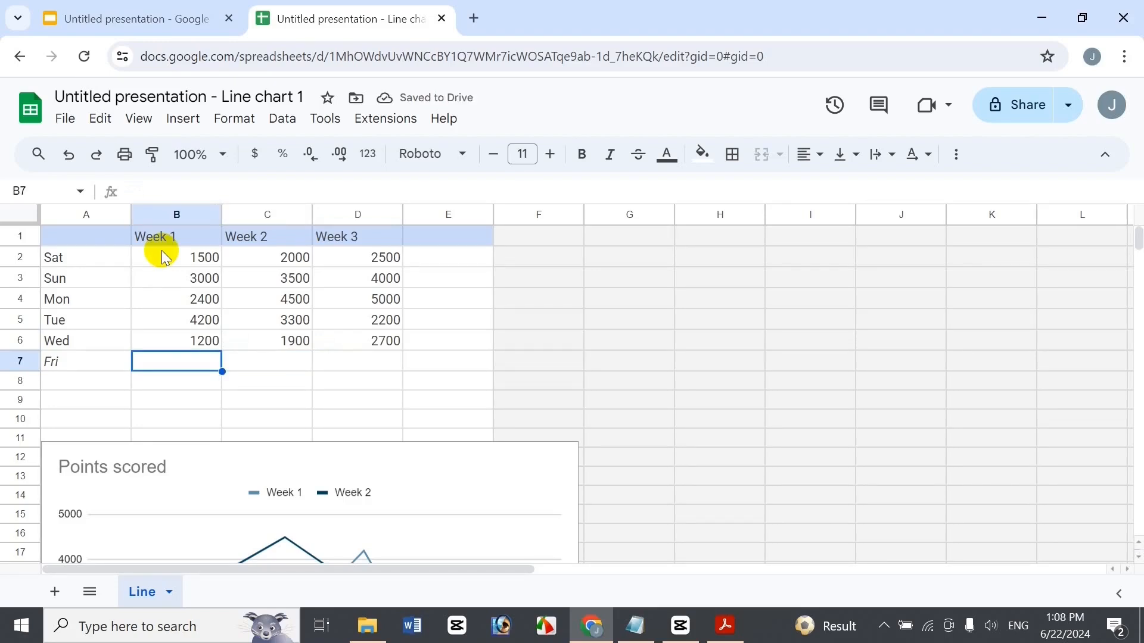
text(3)
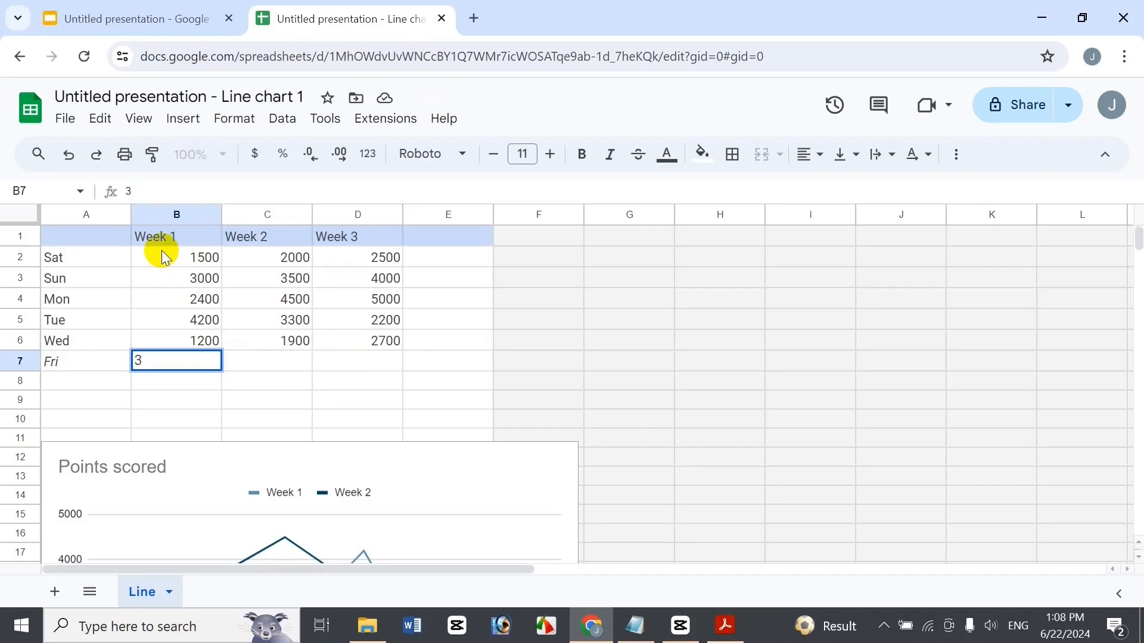
text(800)
key(Tab)
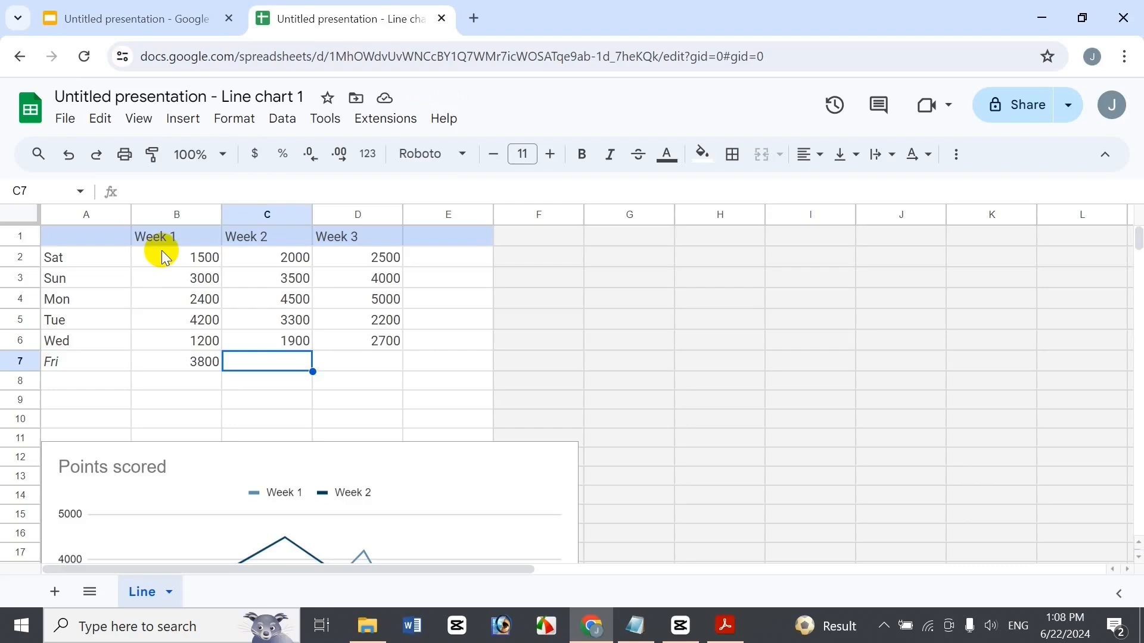
text(4)
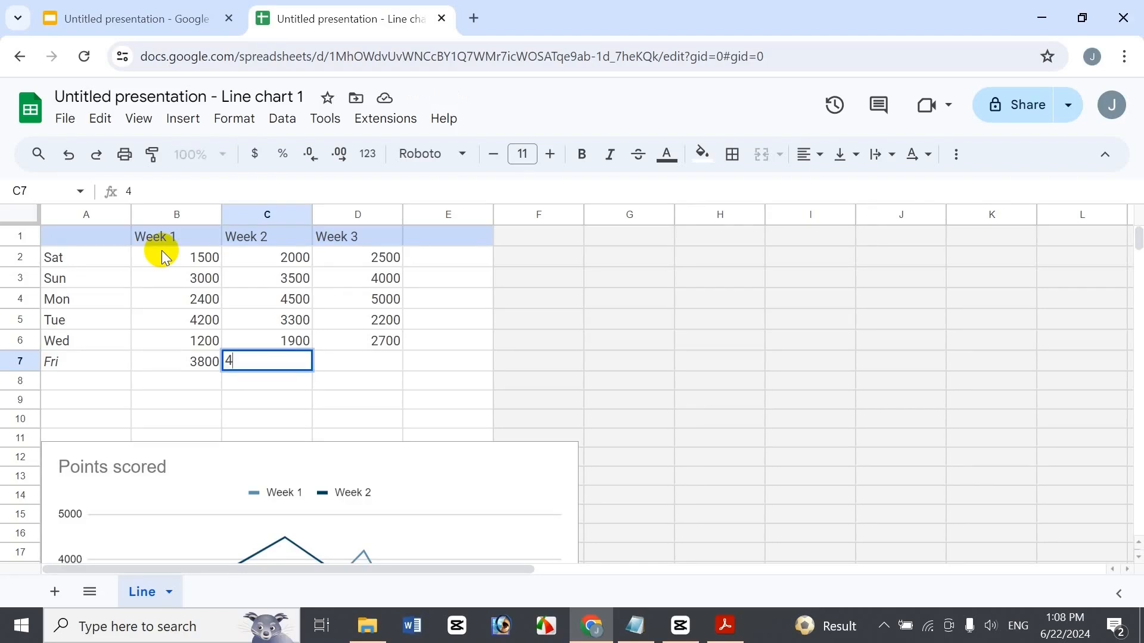
text(500)
key(Tab)
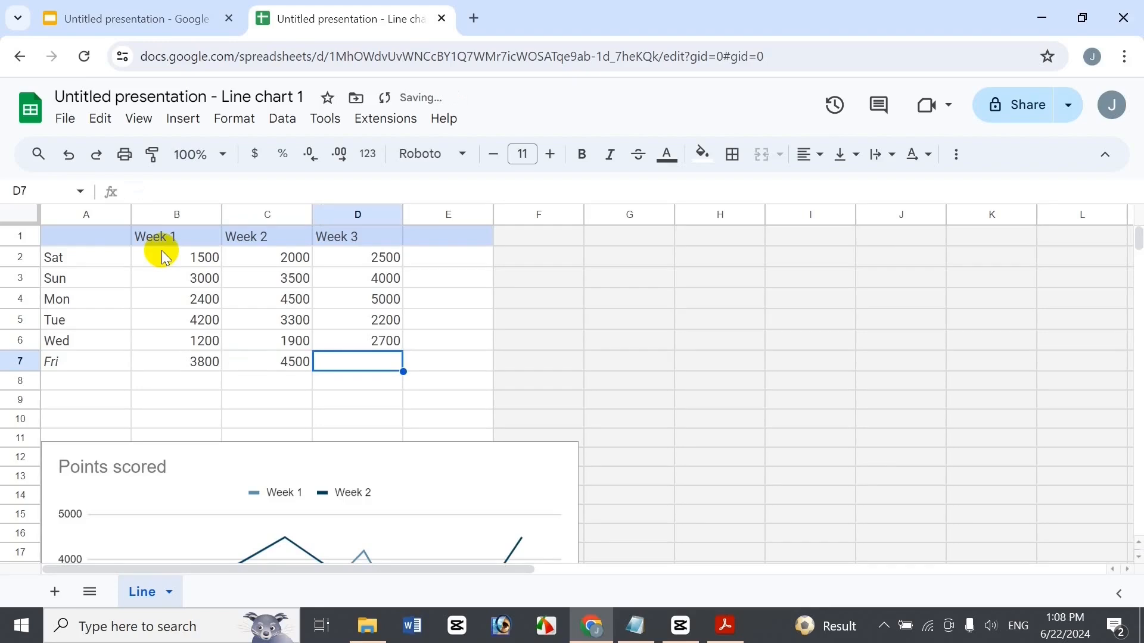
text(4)
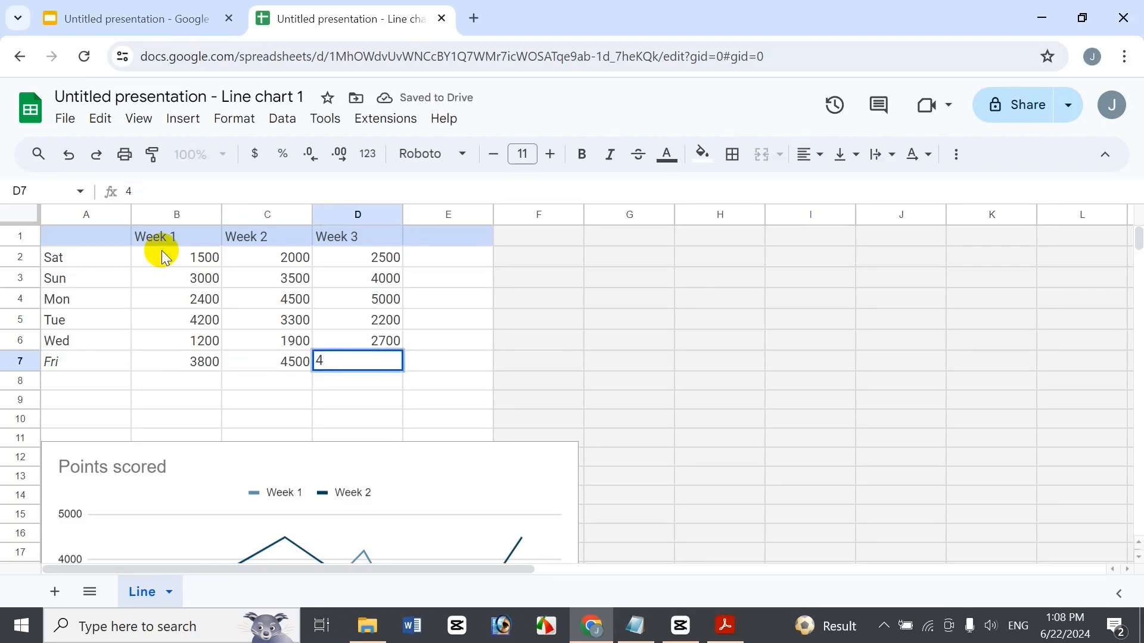
text(700)
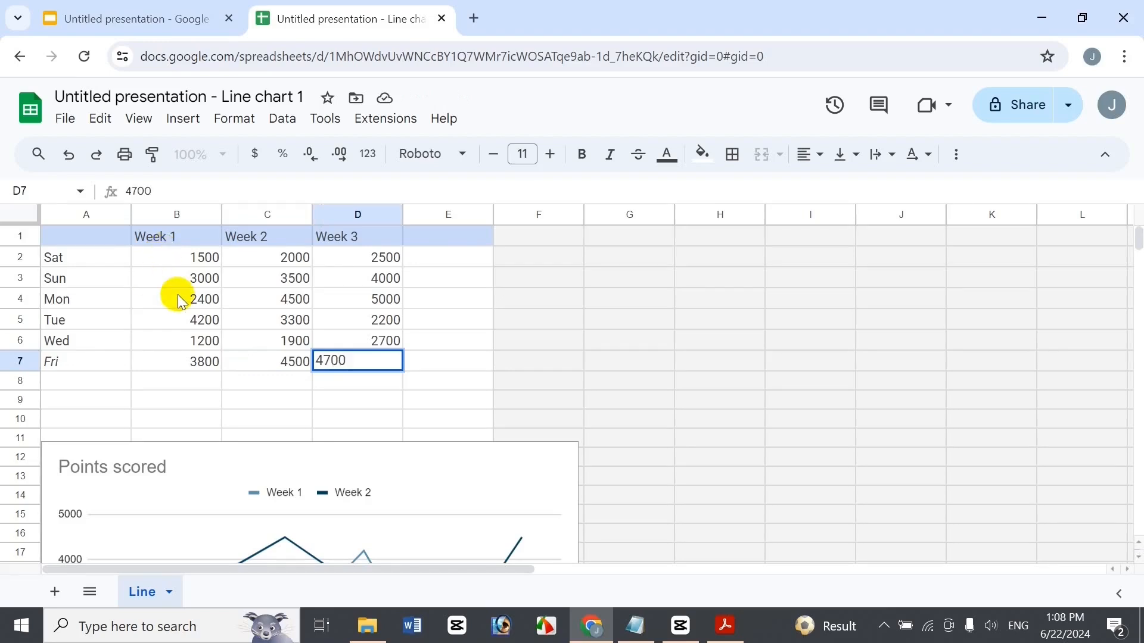
click(488, 276)
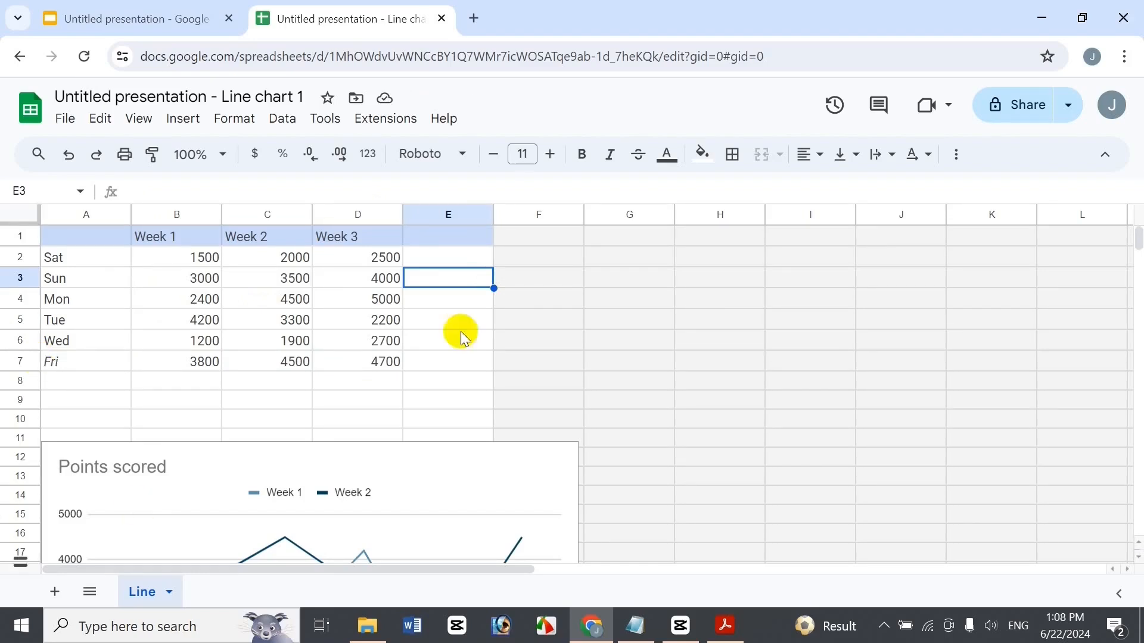
Step: Examine the Points scored line chart below the data and compare its plotted series with the week columns
click(817, 276)
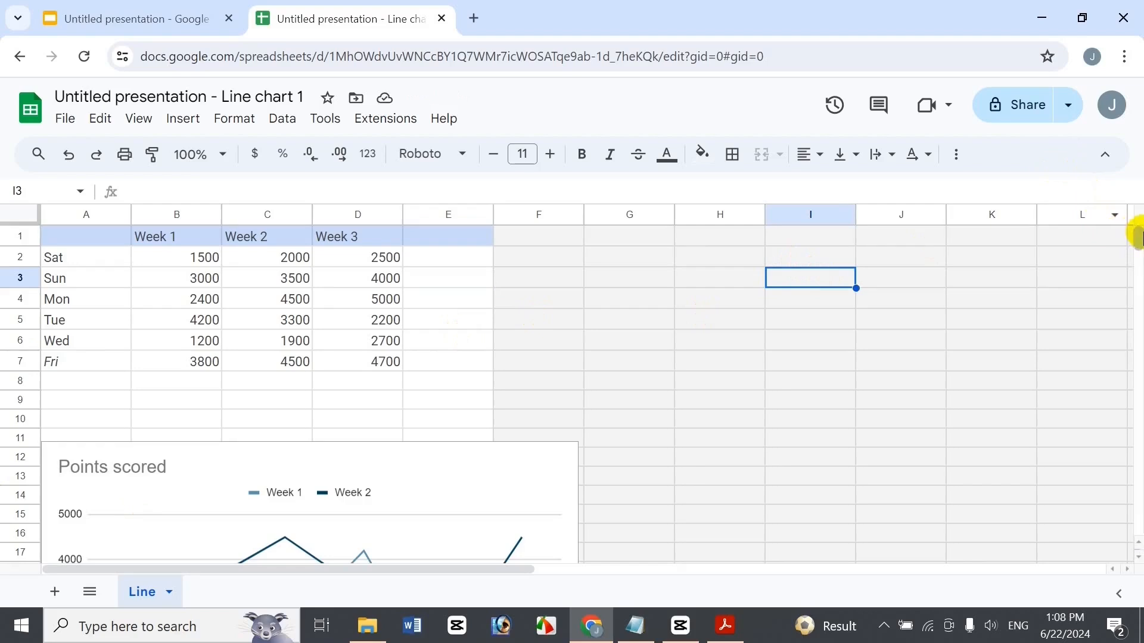
scroll(1138, 238, down, 6)
scroll(1138, 241, up, 6)
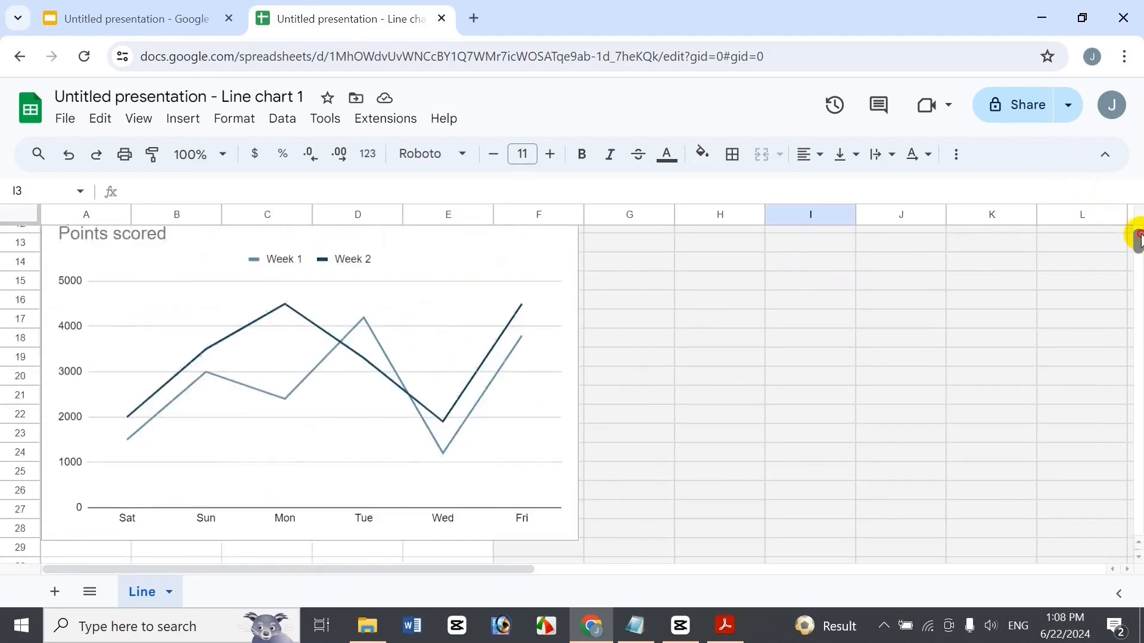
scroll(1138, 241, down, 3)
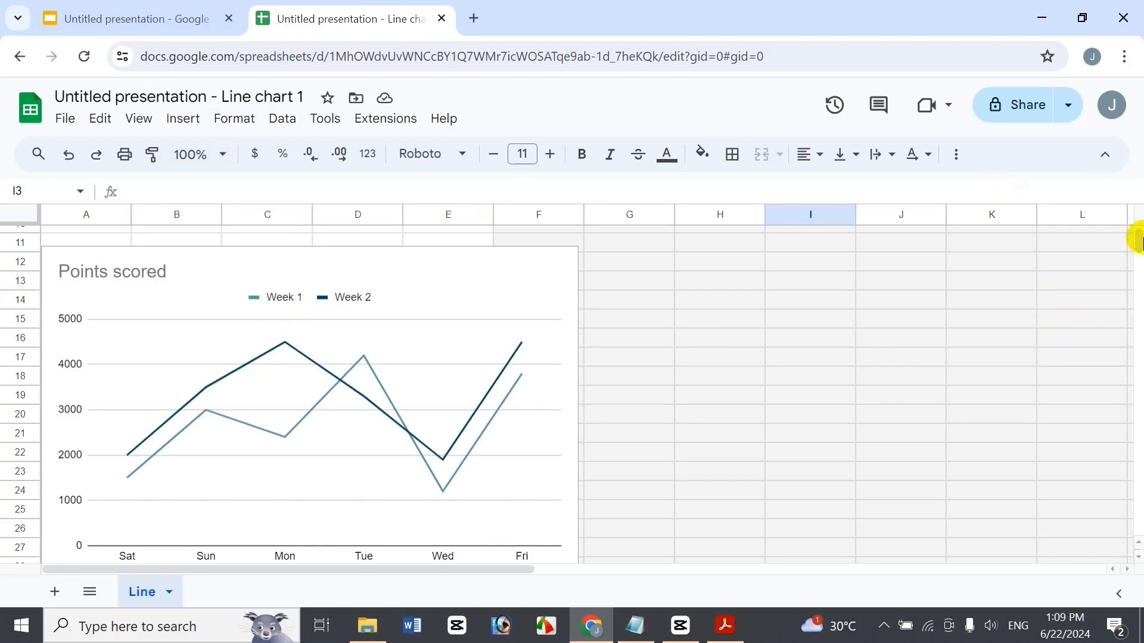
drag(1138, 239, 1135, 226)
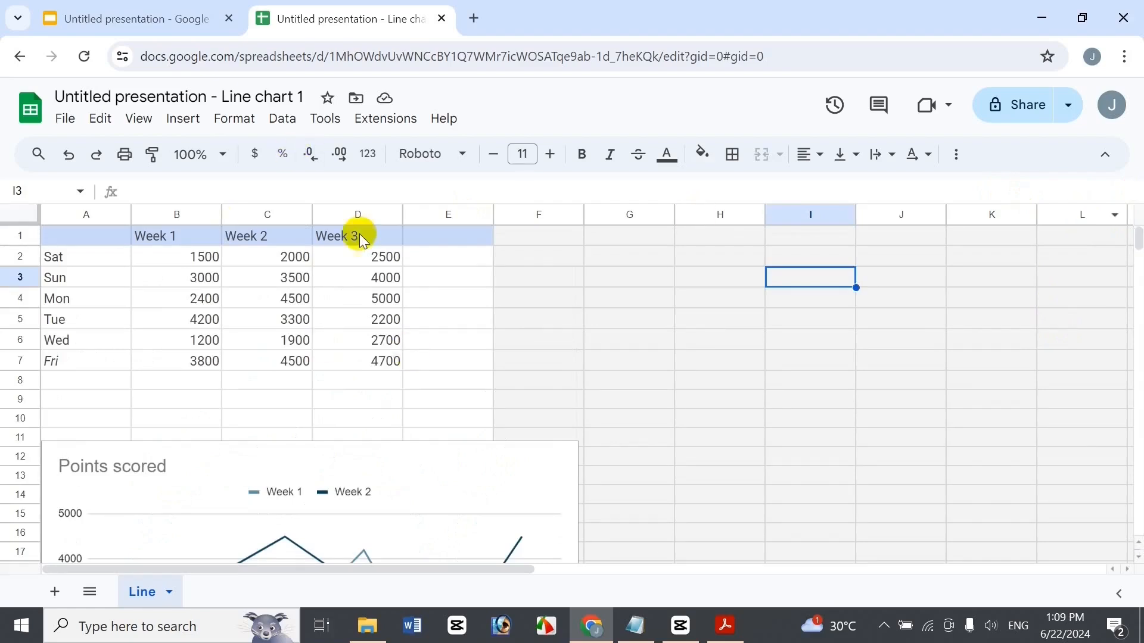
Step: Examine how the Week 1 and Week 2 lines run across the days in the Points scored chart
click(177, 295)
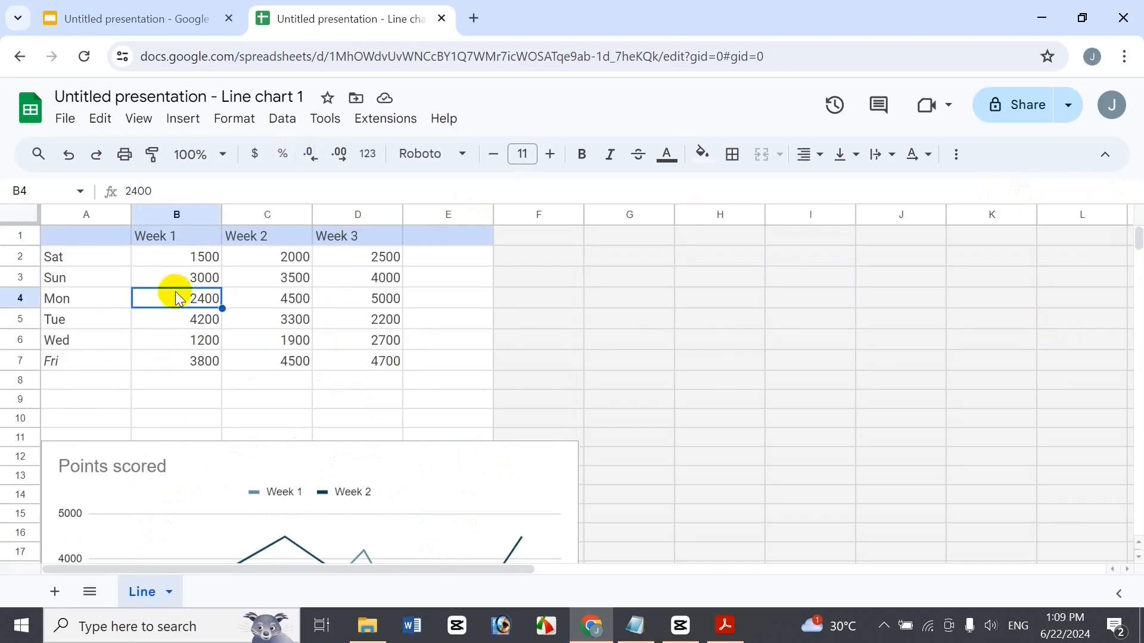
drag(1138, 244, 1136, 246)
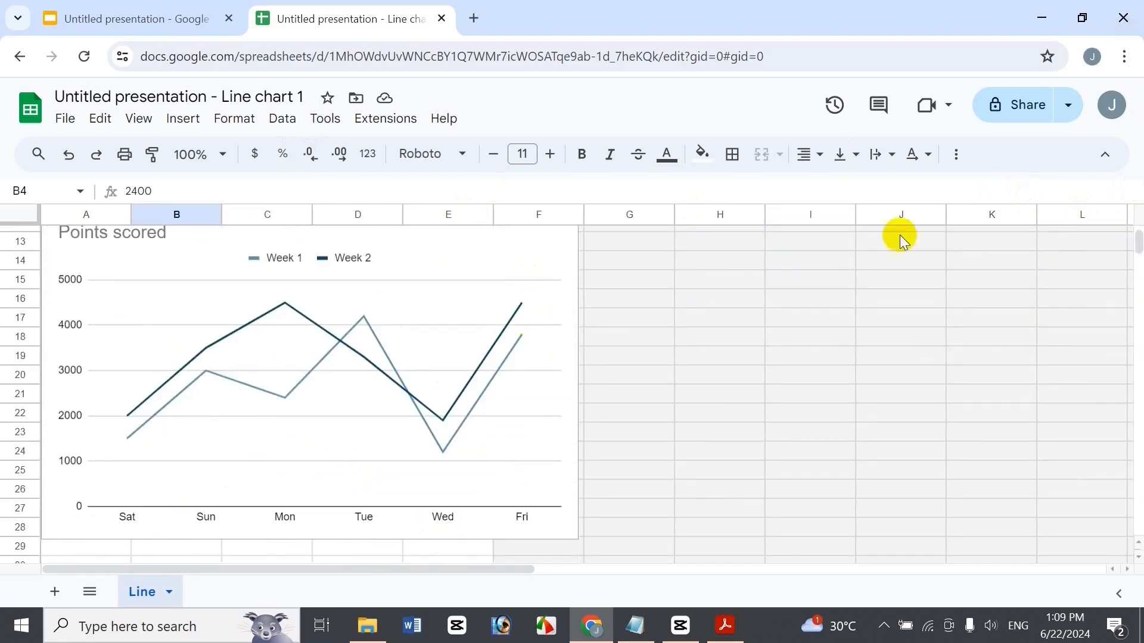
click(647, 237)
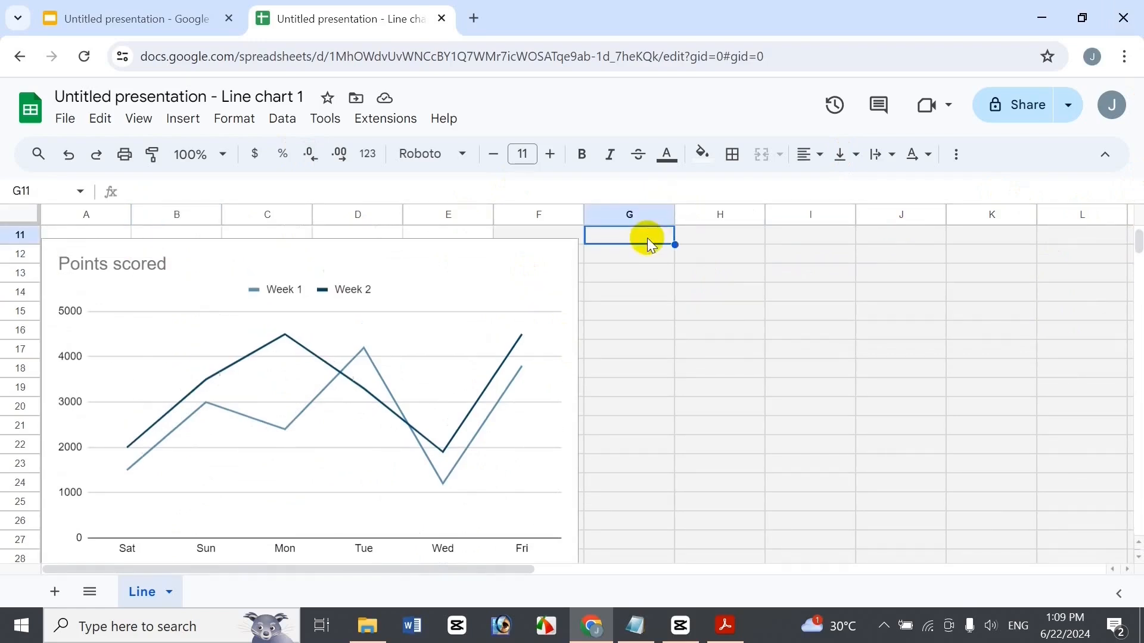
click(496, 259)
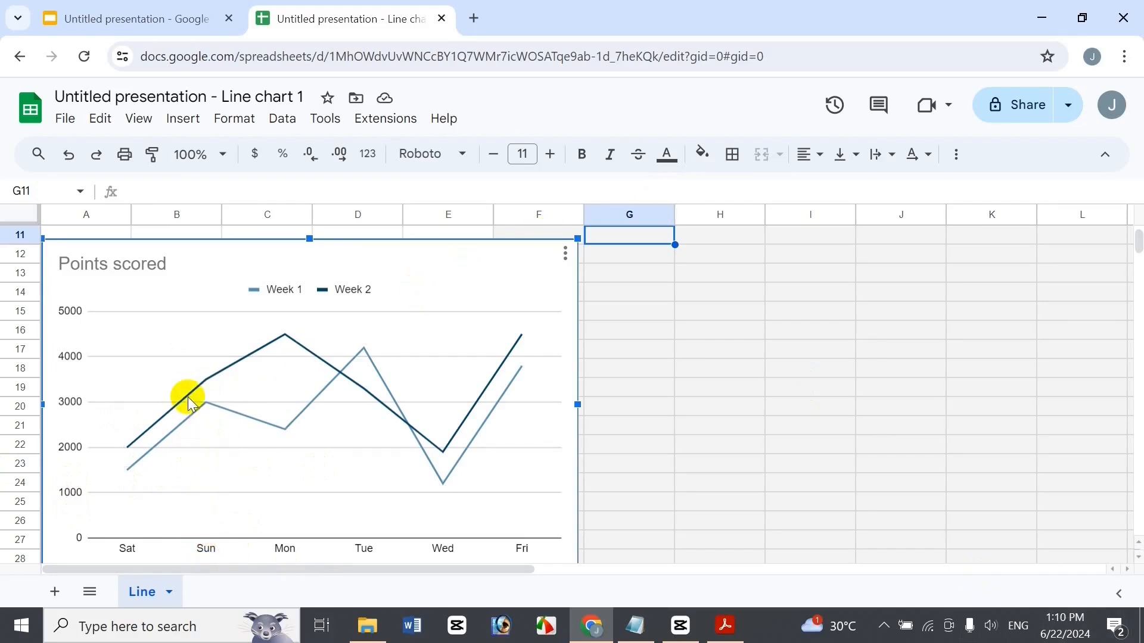
mouse_move(208, 411)
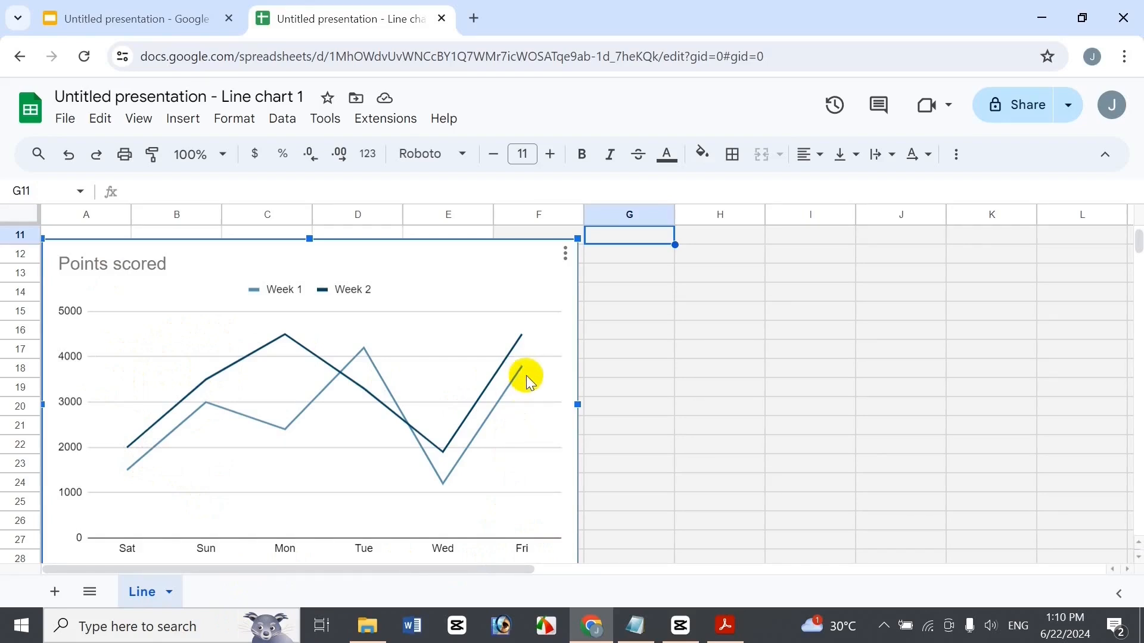
mouse_move(521, 365)
Step: Open the Points scored chart for editing and add Week 3 as a data series
click(562, 256)
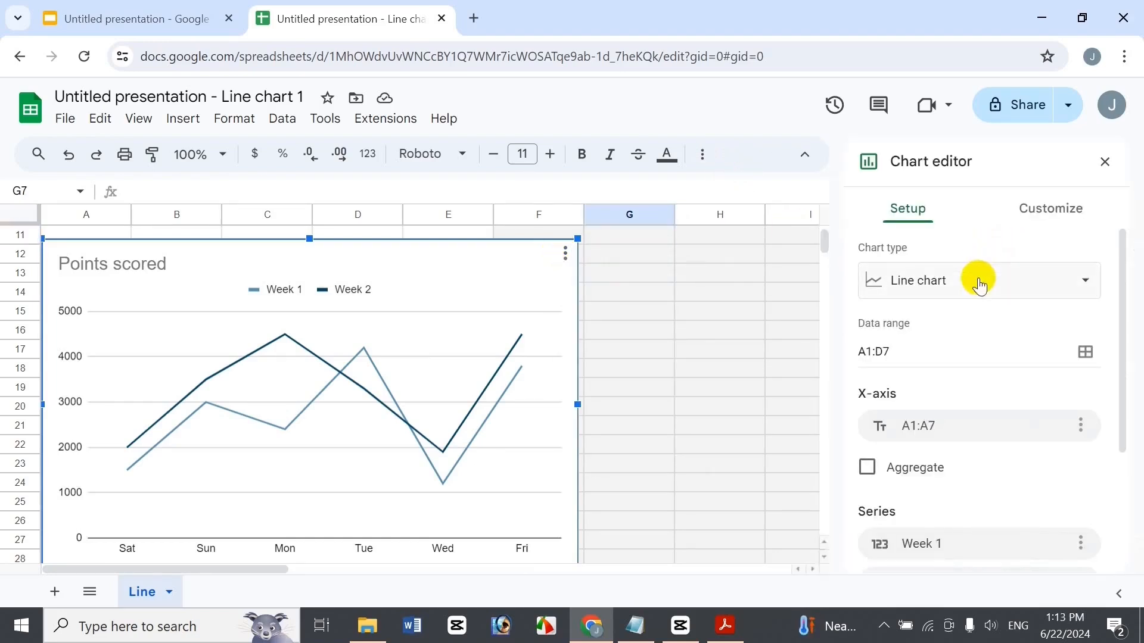
click(981, 285)
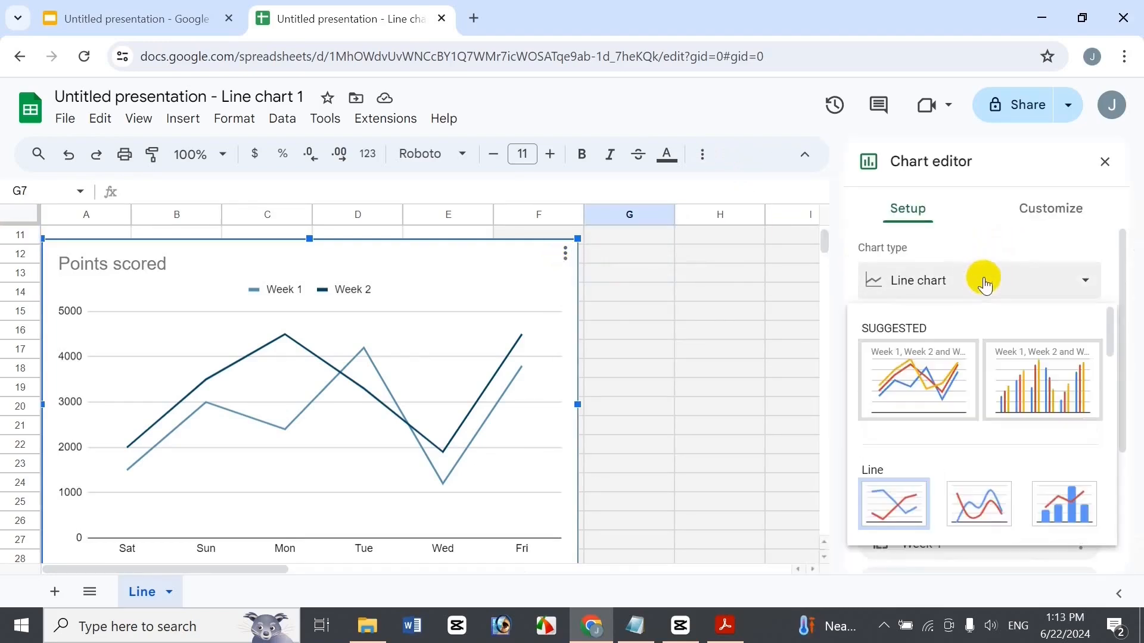
click(1138, 283)
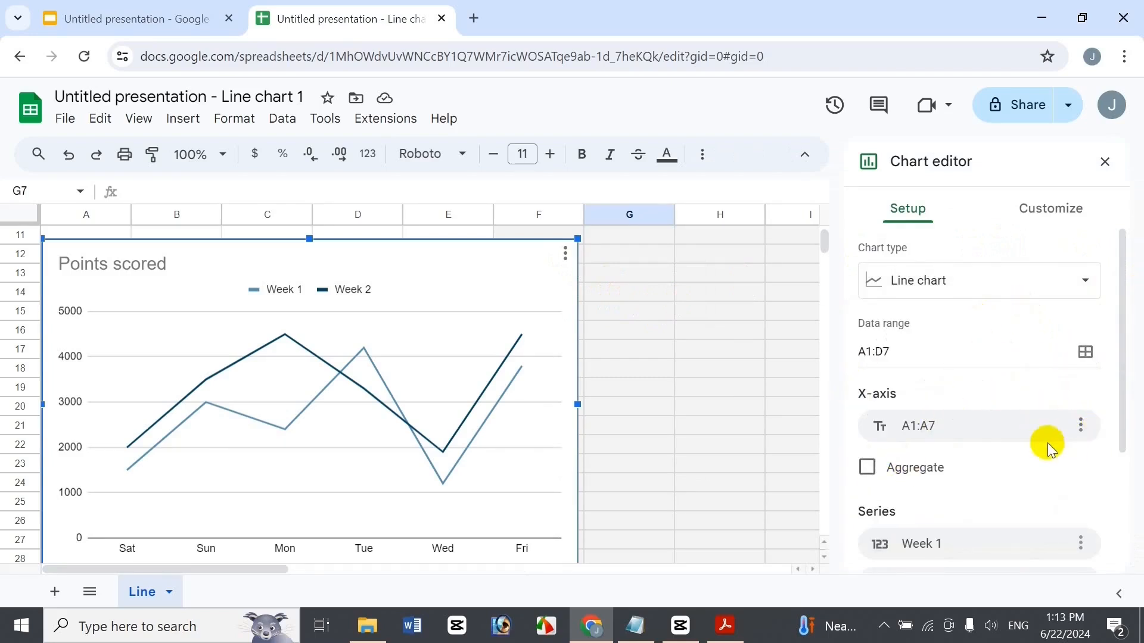
drag(1126, 409, 1085, 590)
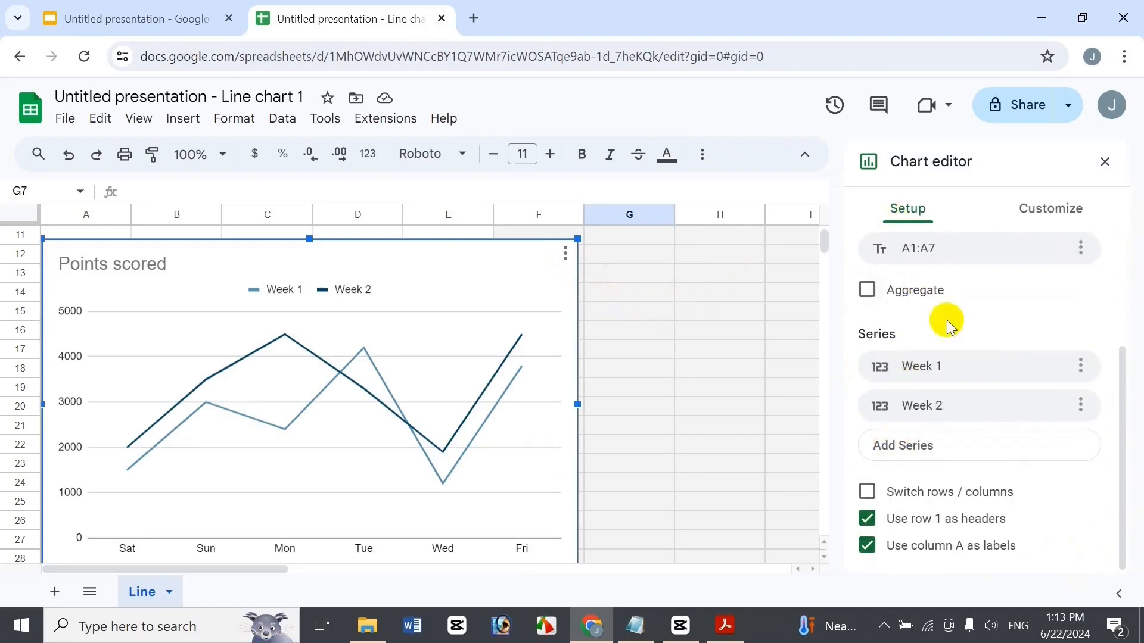
click(917, 445)
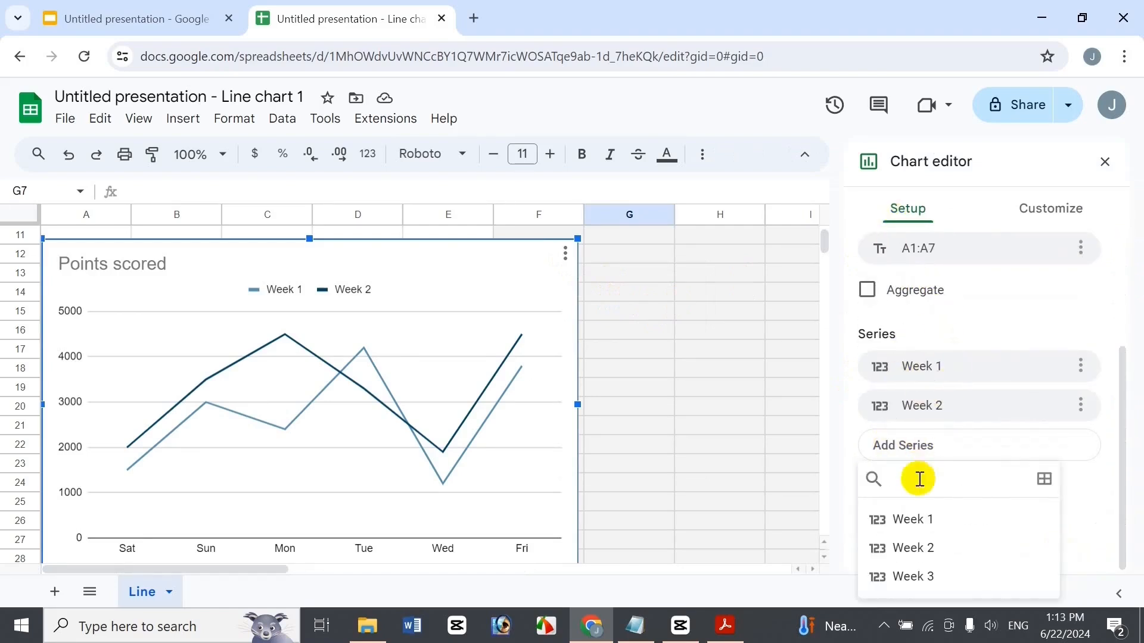
click(922, 572)
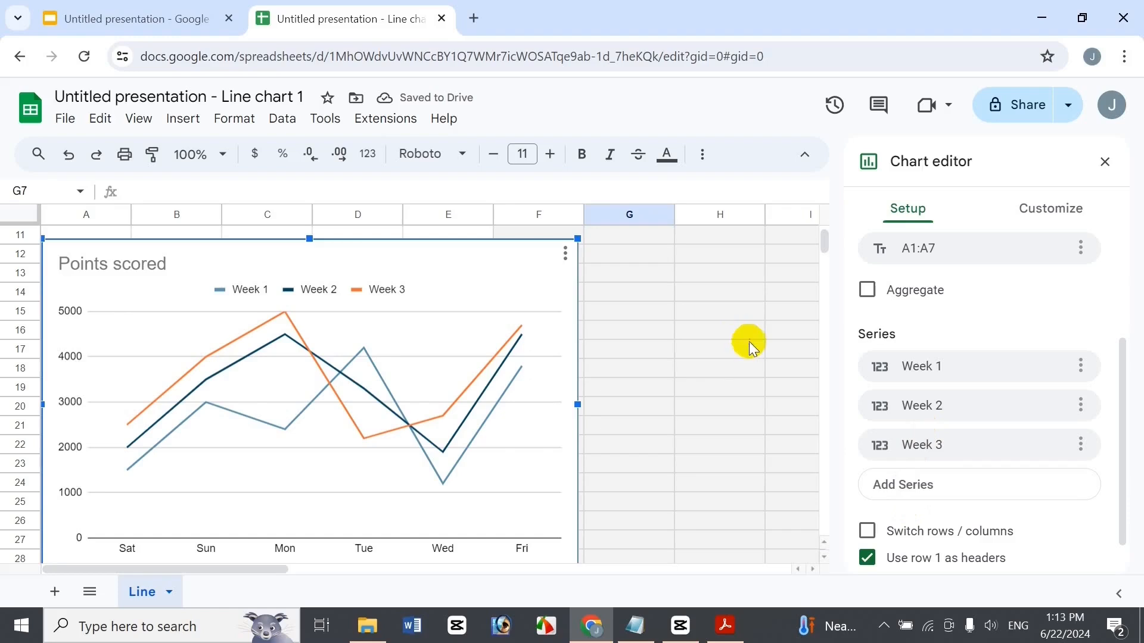
click(1011, 477)
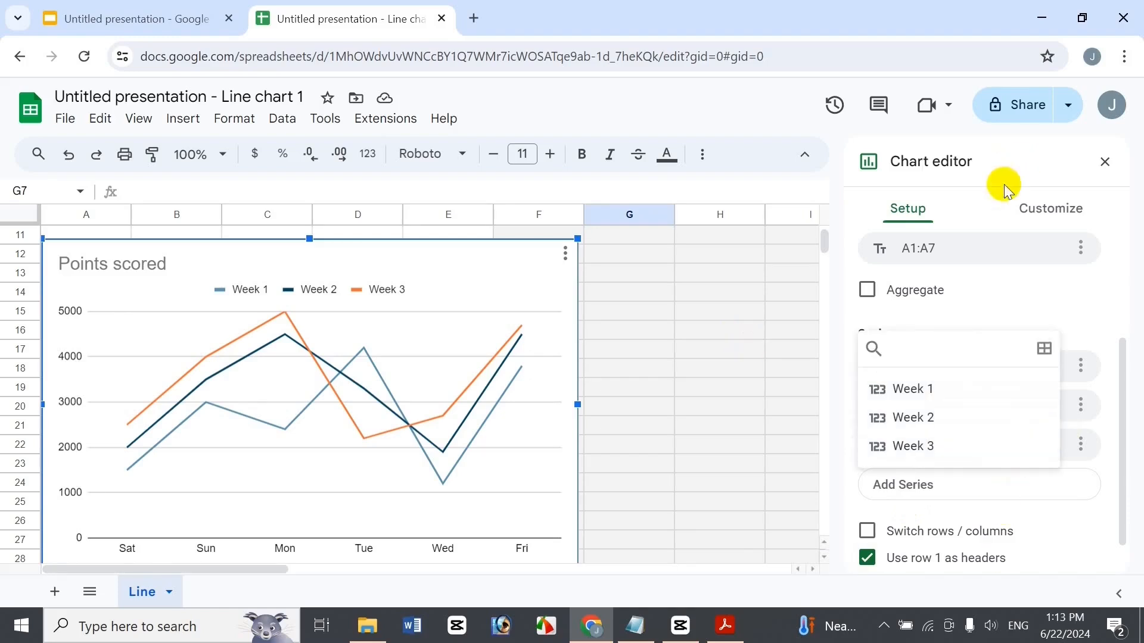
click(1116, 416)
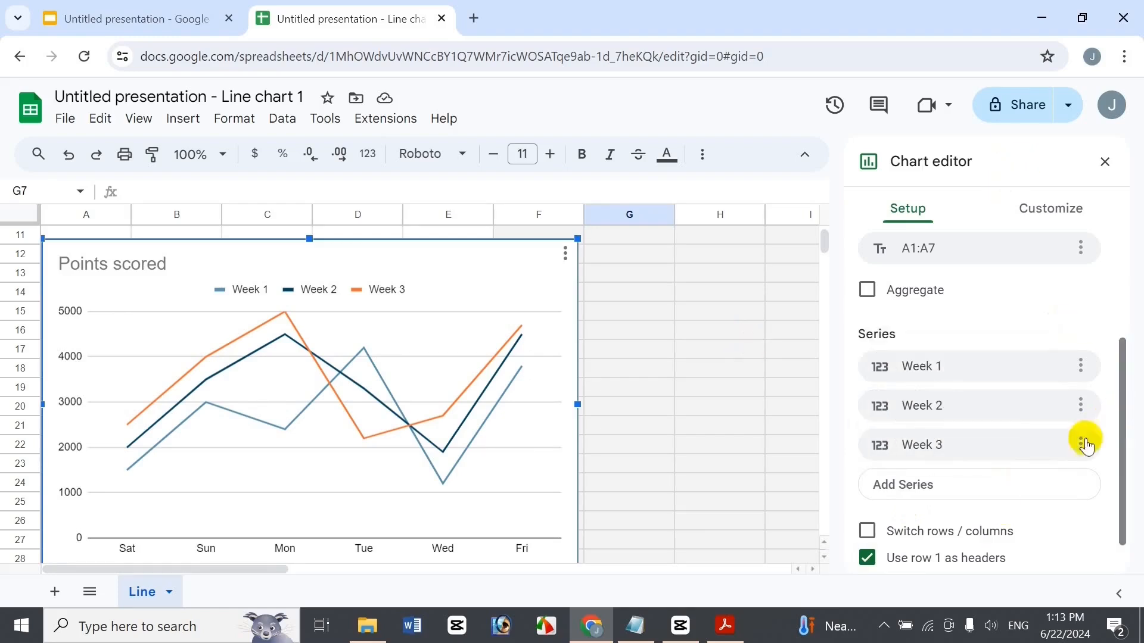
click(999, 476)
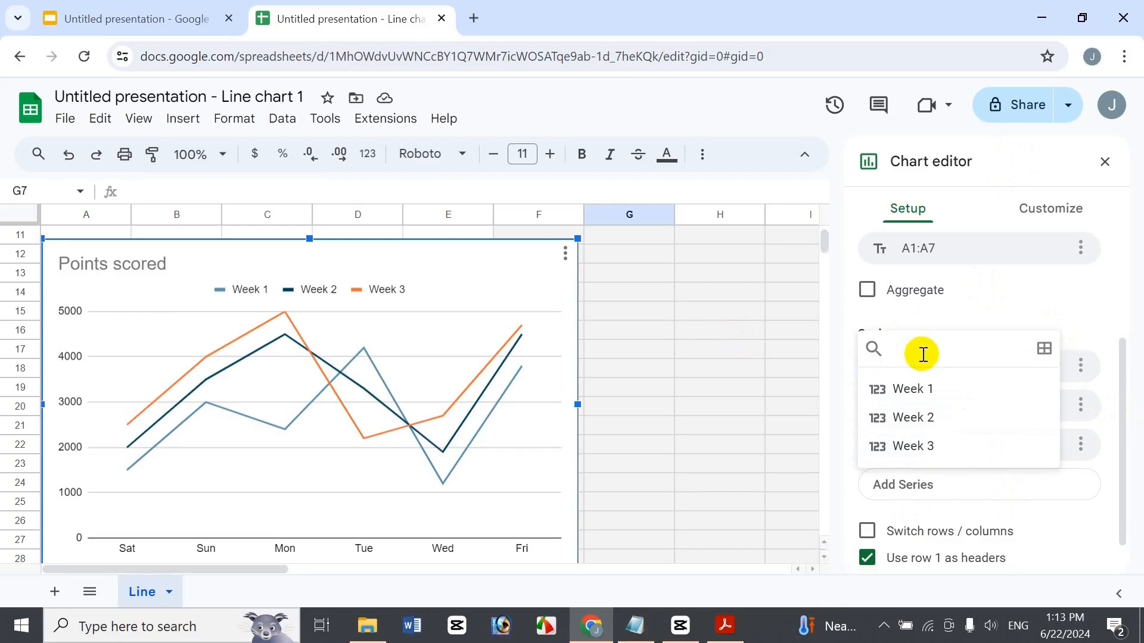
click(1112, 474)
Step: Try switching the chart's rows and columns, and restore the weeks as series
scroll(1118, 530, down, 1)
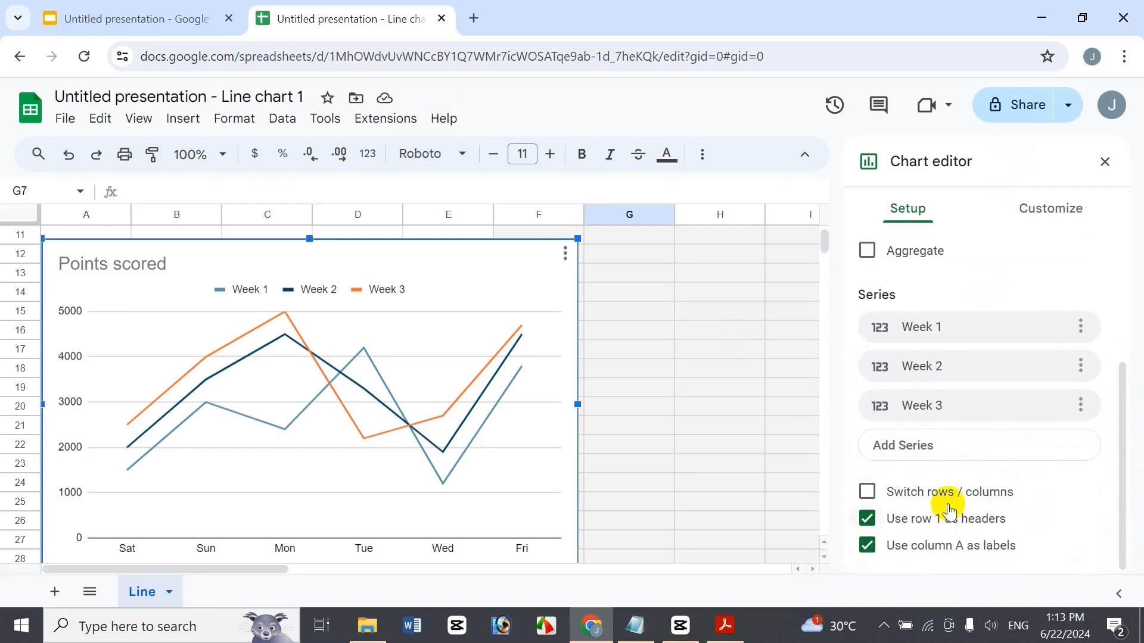
click(980, 504)
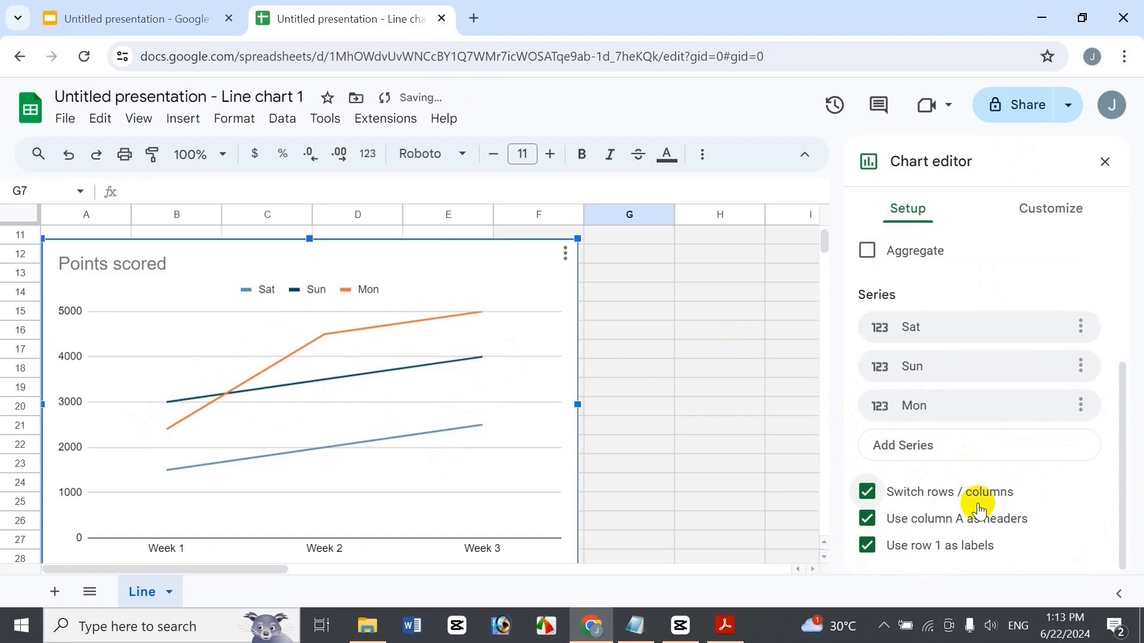
click(917, 502)
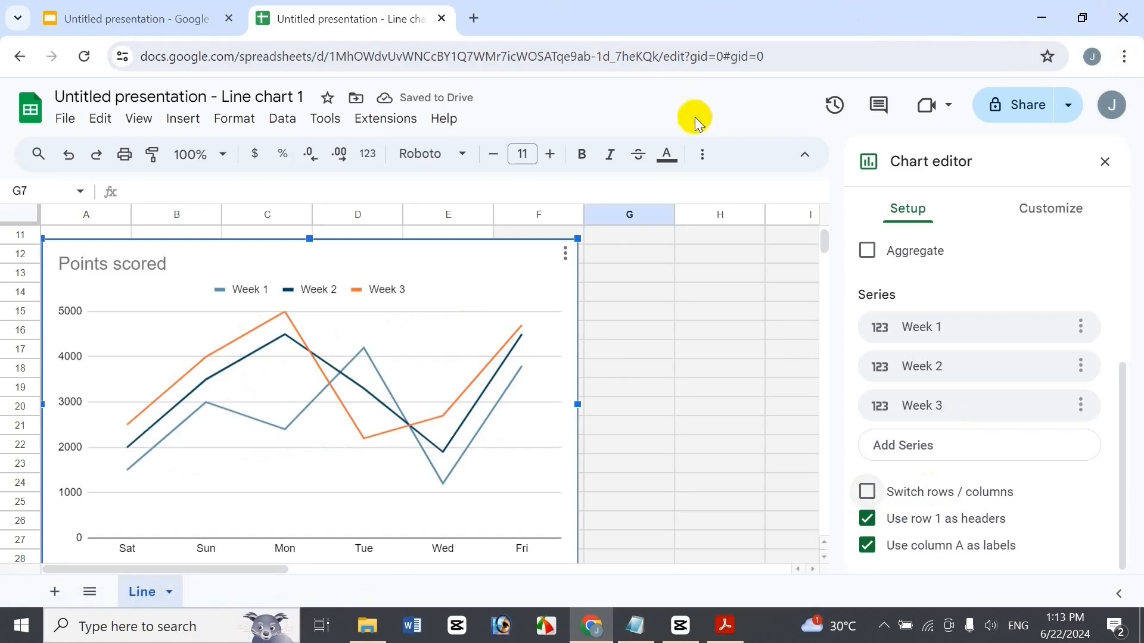
Step: Open the chart's customization settings and check which chart and axis titles can be edited
click(1035, 221)
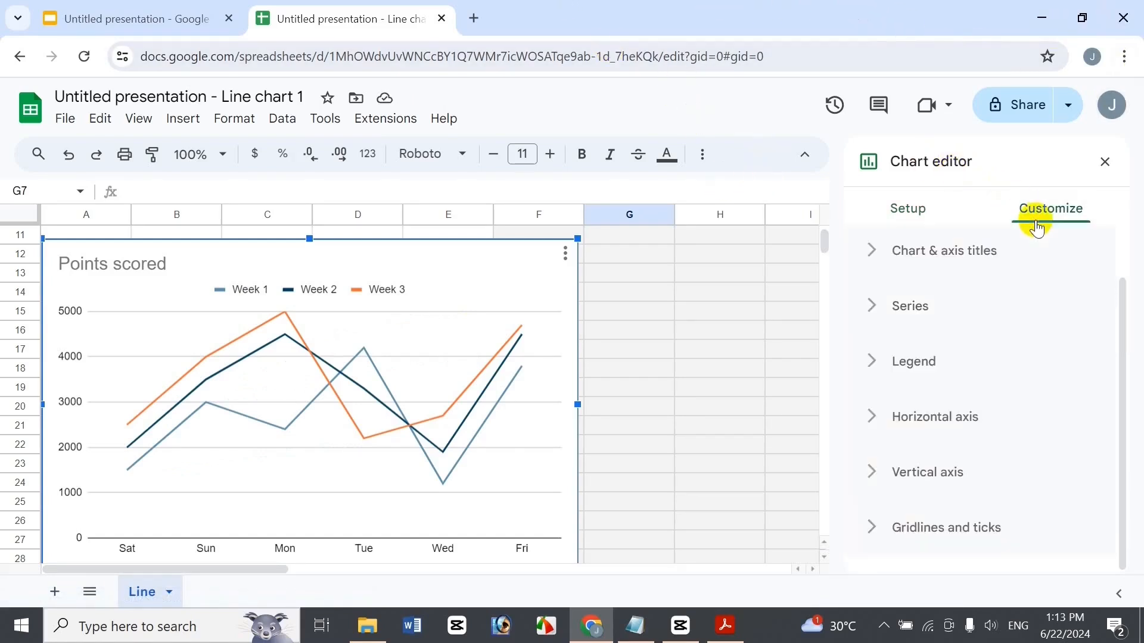
click(966, 253)
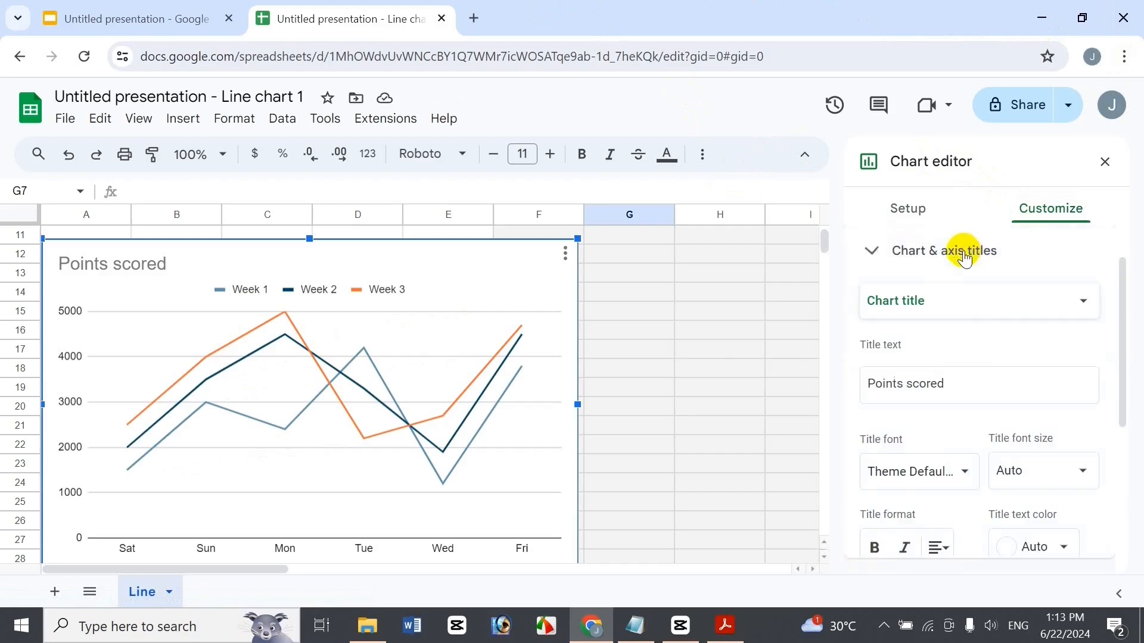
click(939, 314)
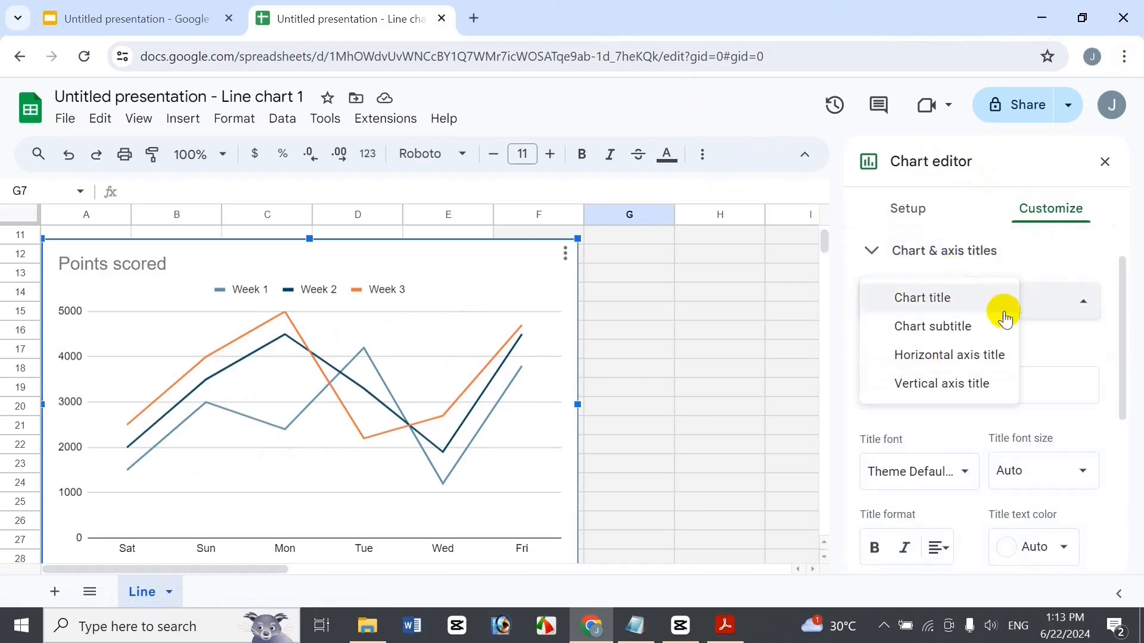
click(994, 297)
click(998, 261)
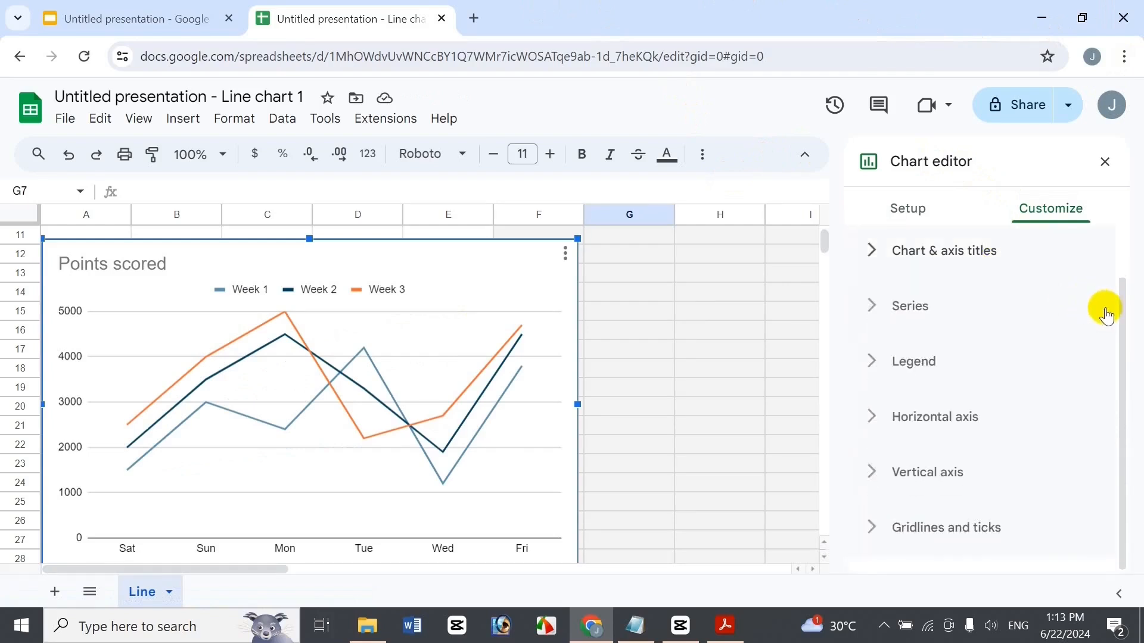
drag(1118, 301, 1070, 242)
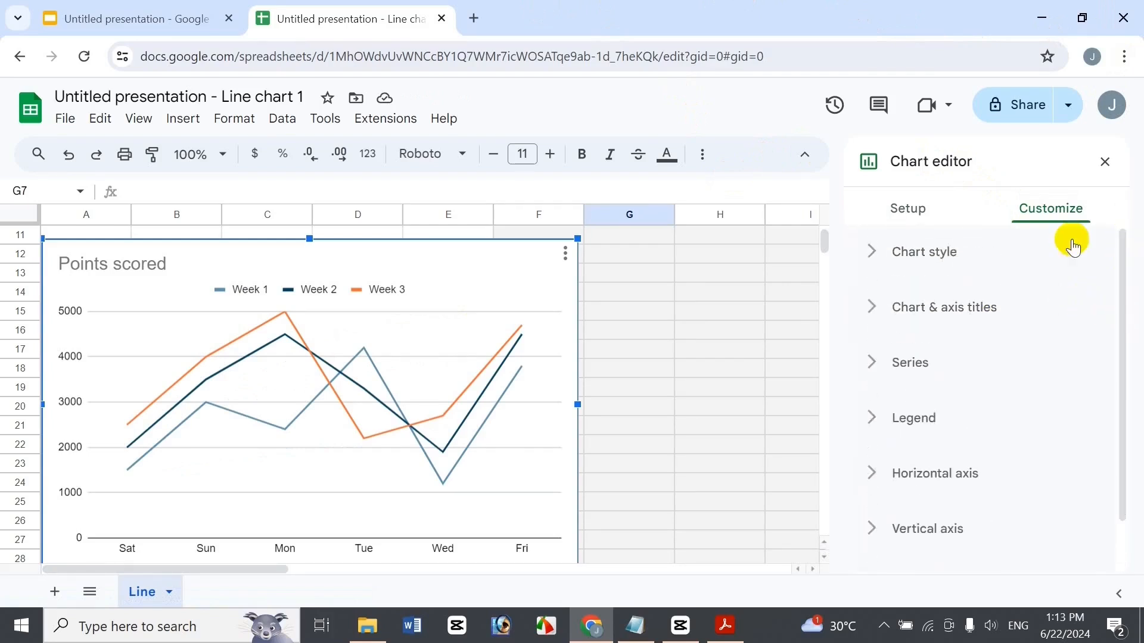
Step: Set the chart's background color to yellow and its font to Wide
click(961, 253)
click(900, 325)
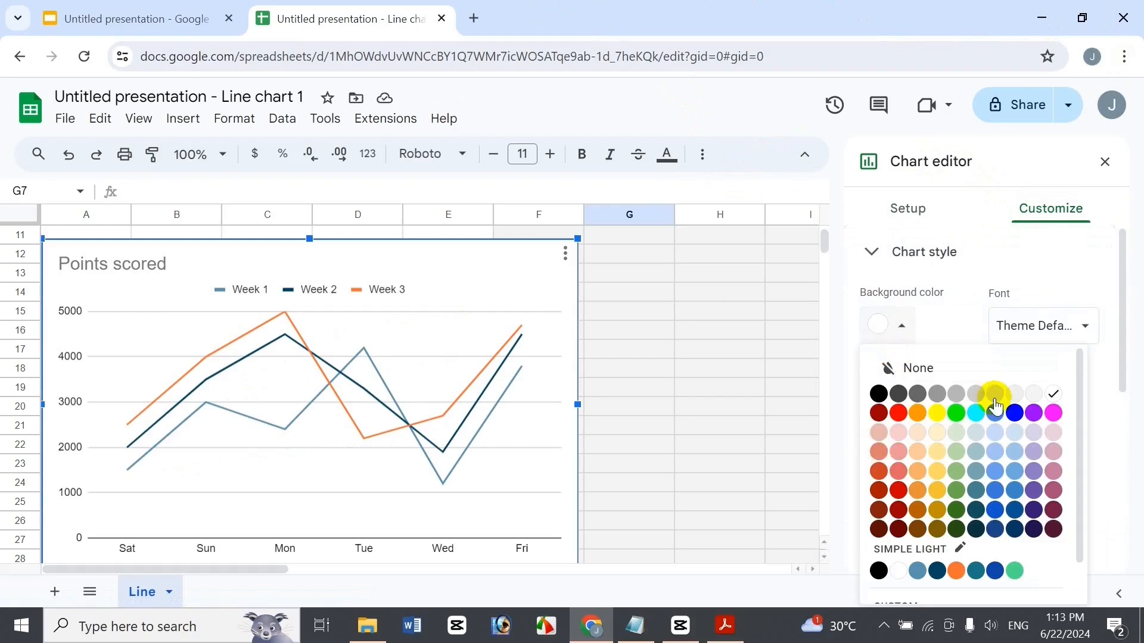
click(941, 413)
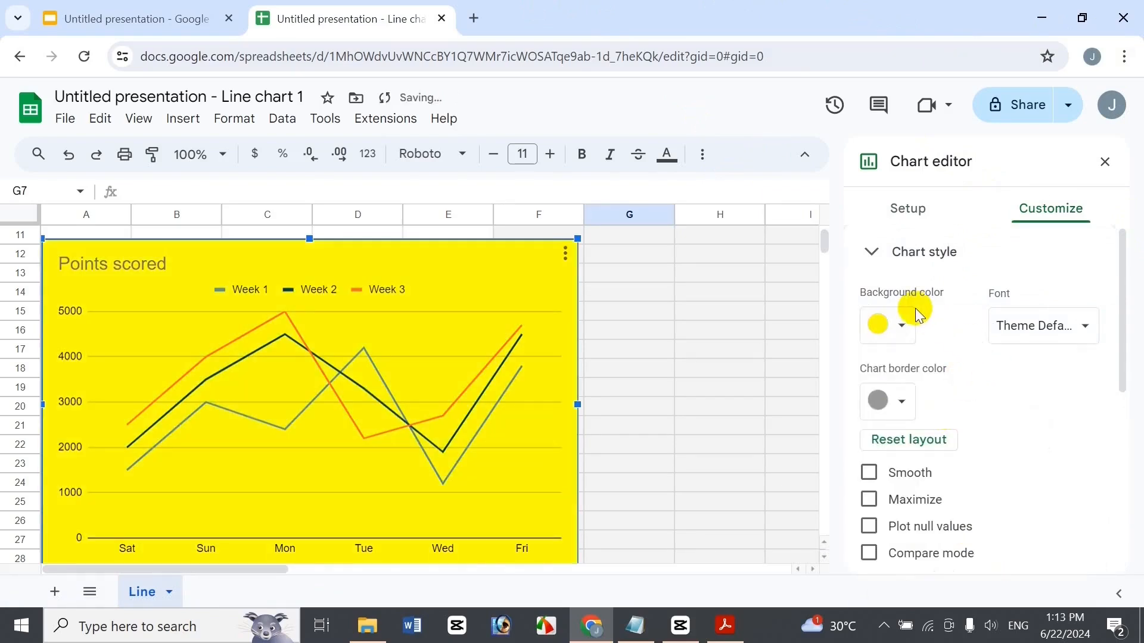
click(897, 324)
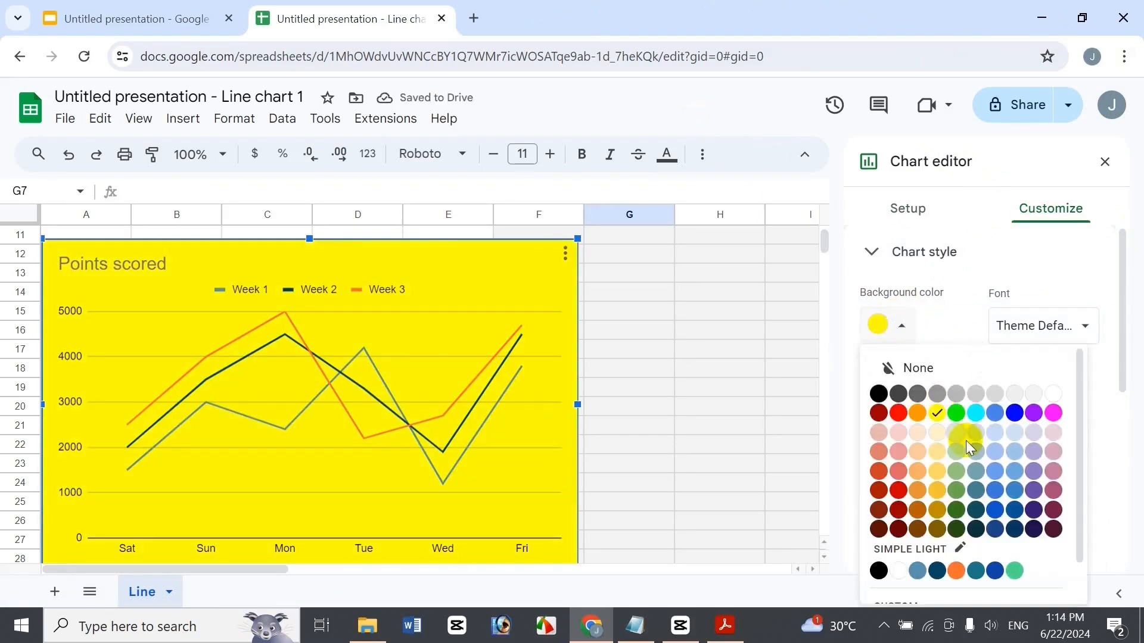
click(1022, 325)
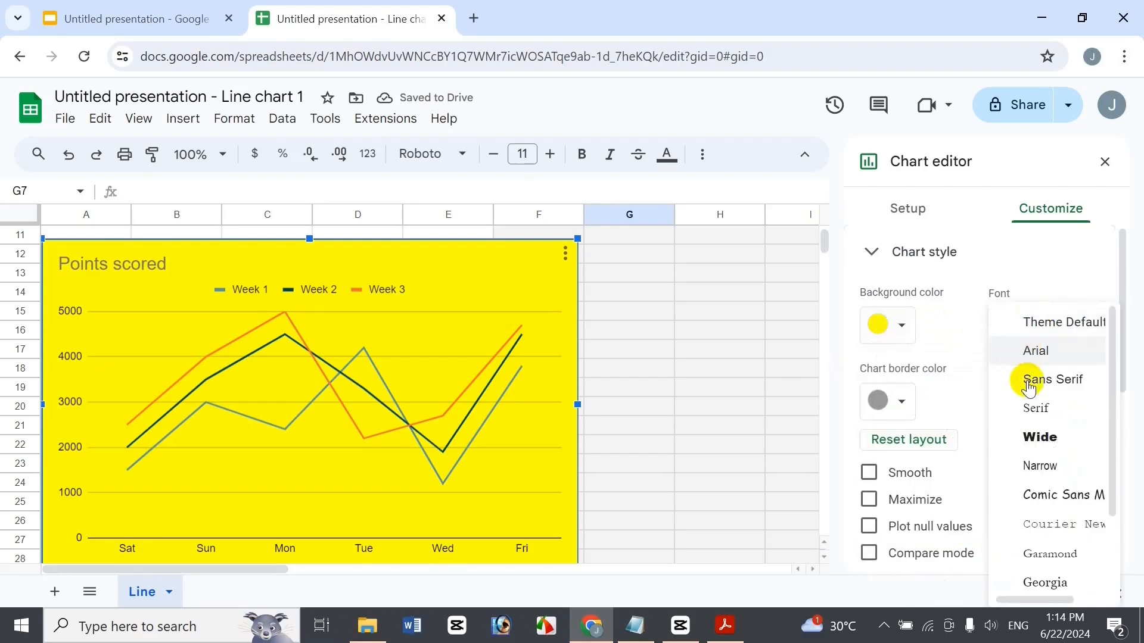
click(1042, 445)
Step: Set the chart border color to orange and turn on the Smooth option for the lines
click(900, 401)
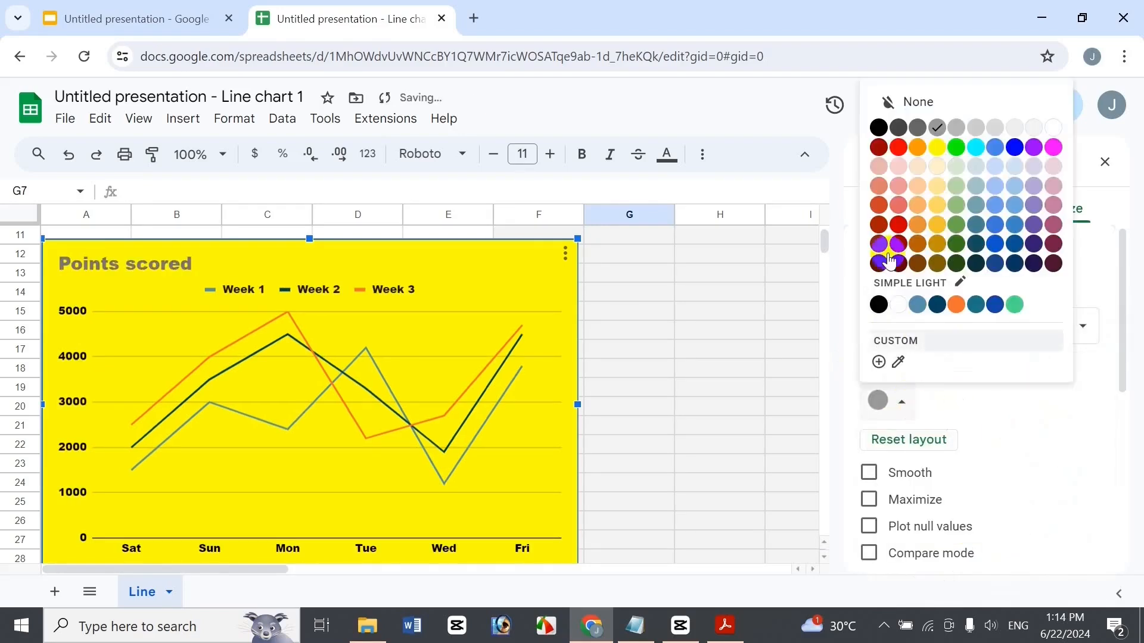
click(917, 147)
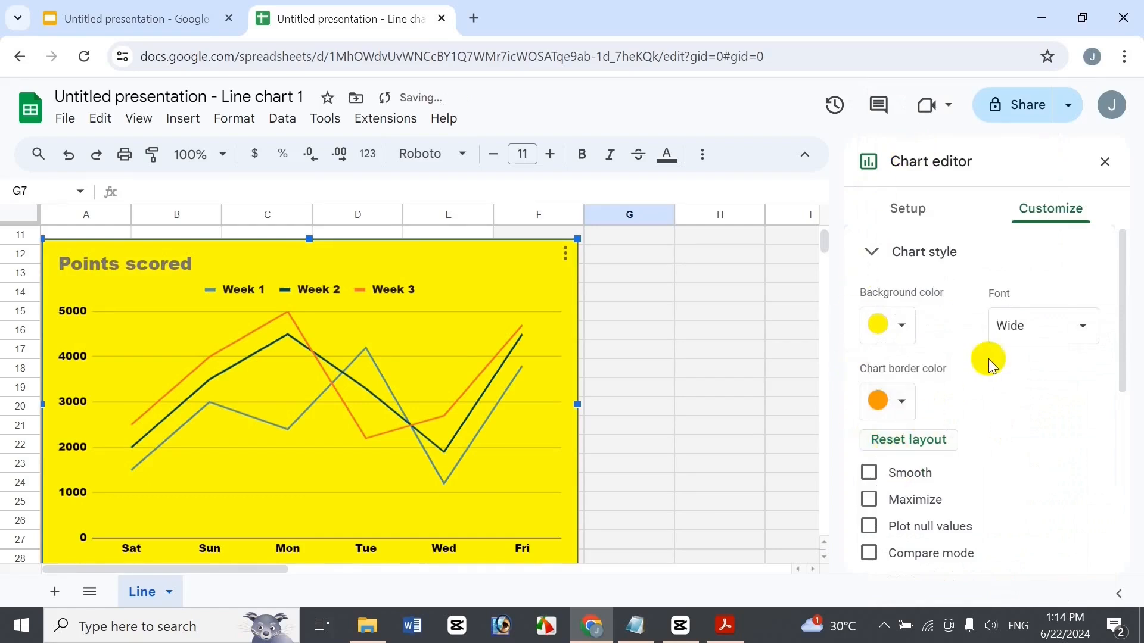
drag(1120, 358, 1113, 415)
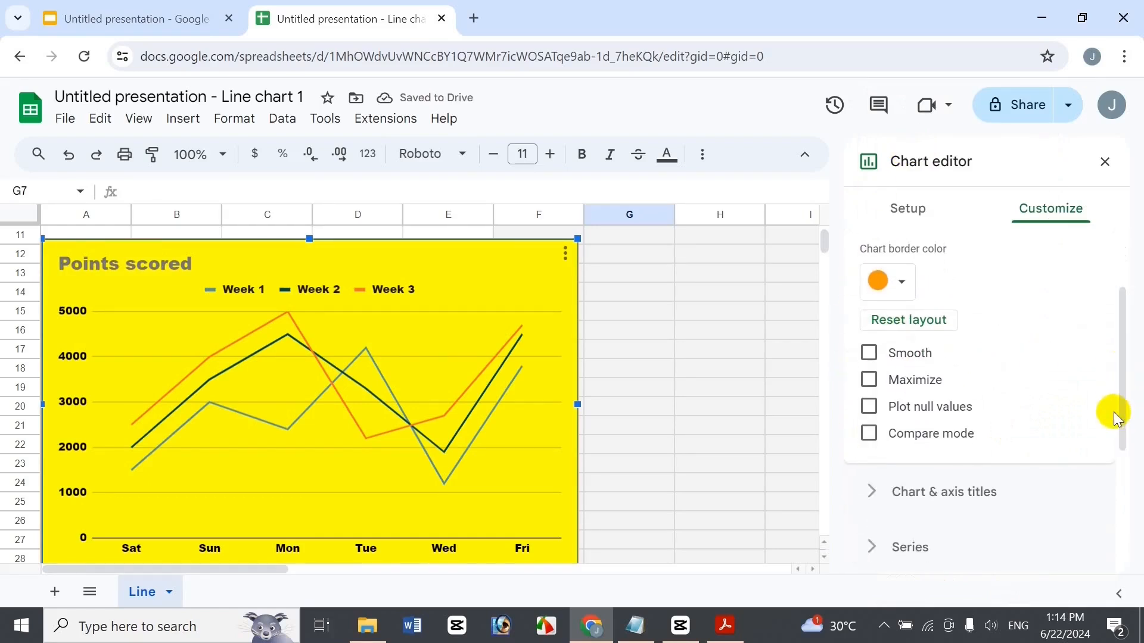
click(871, 354)
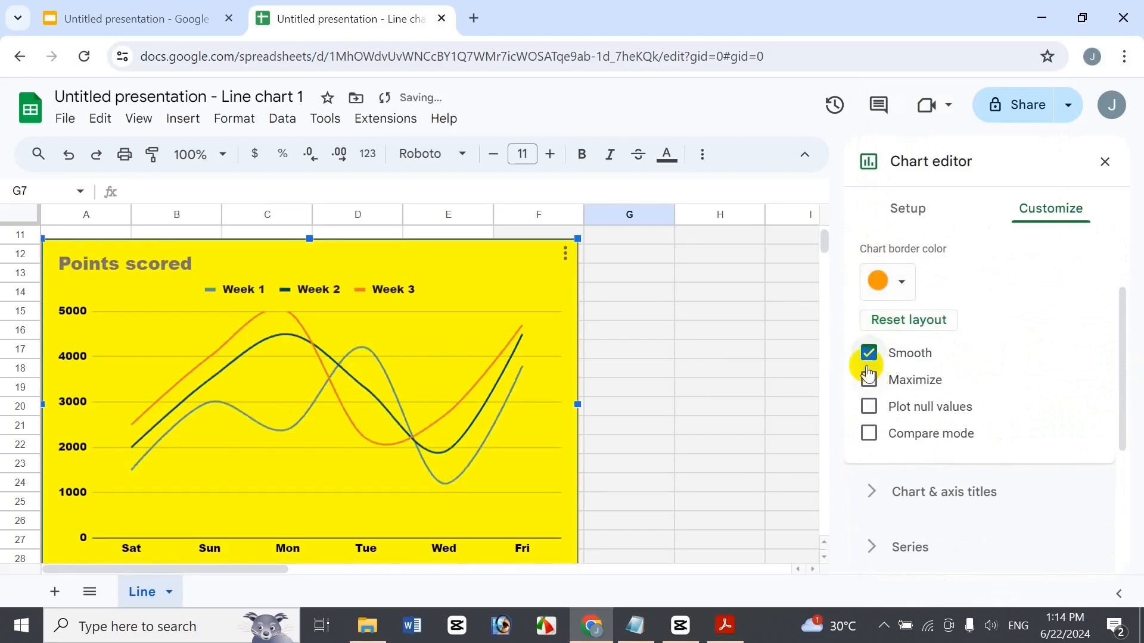
Step: Try out the Maximize and Compare mode options of the chart style and turn both off again
click(868, 381)
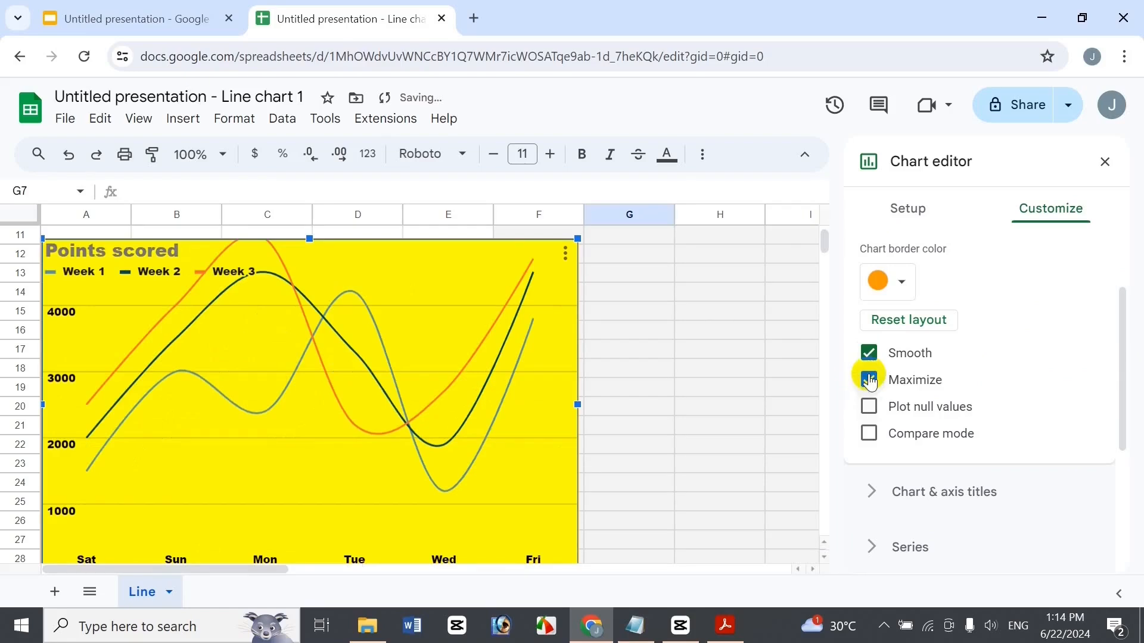
click(869, 381)
click(870, 408)
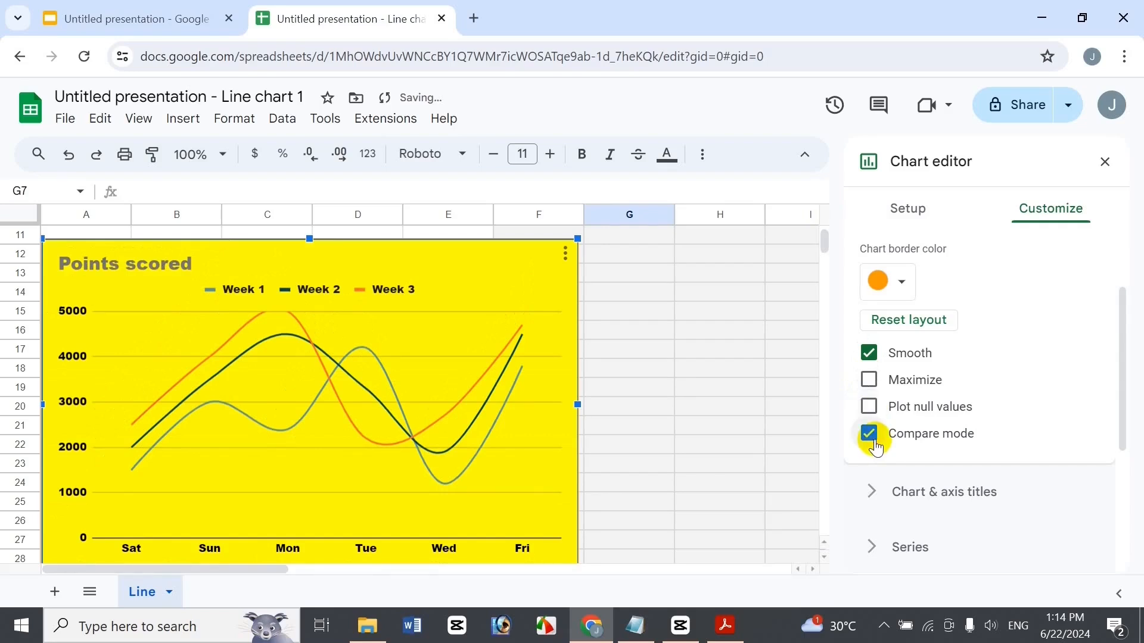
click(870, 446)
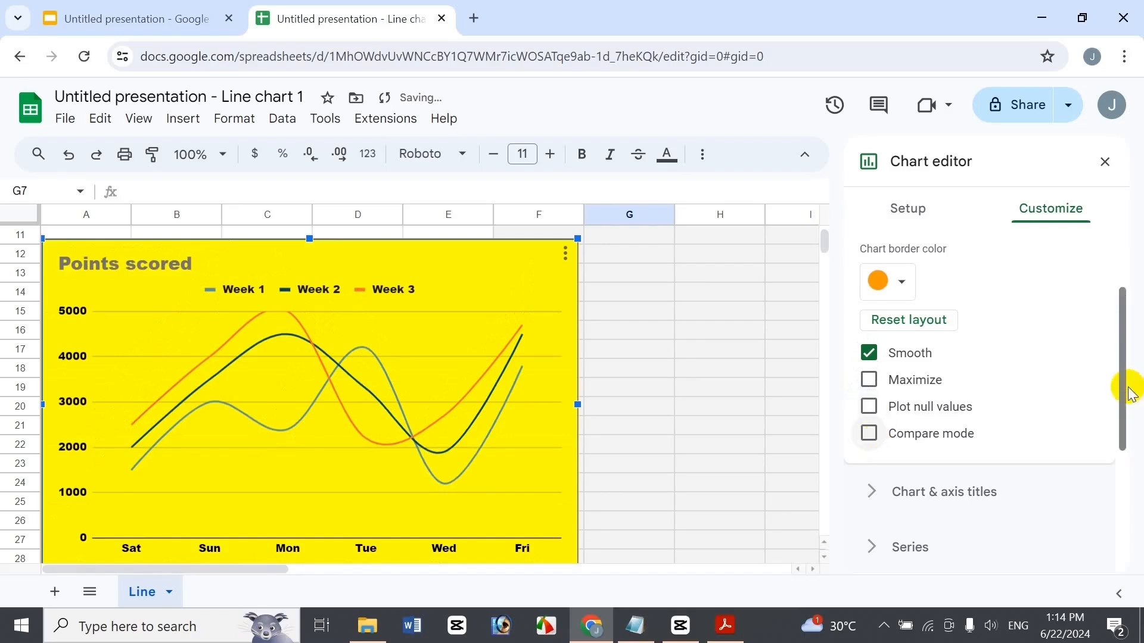
Step: Replace the chart title text with "Icche Line Chart"
drag(1124, 388, 1098, 462)
click(996, 370)
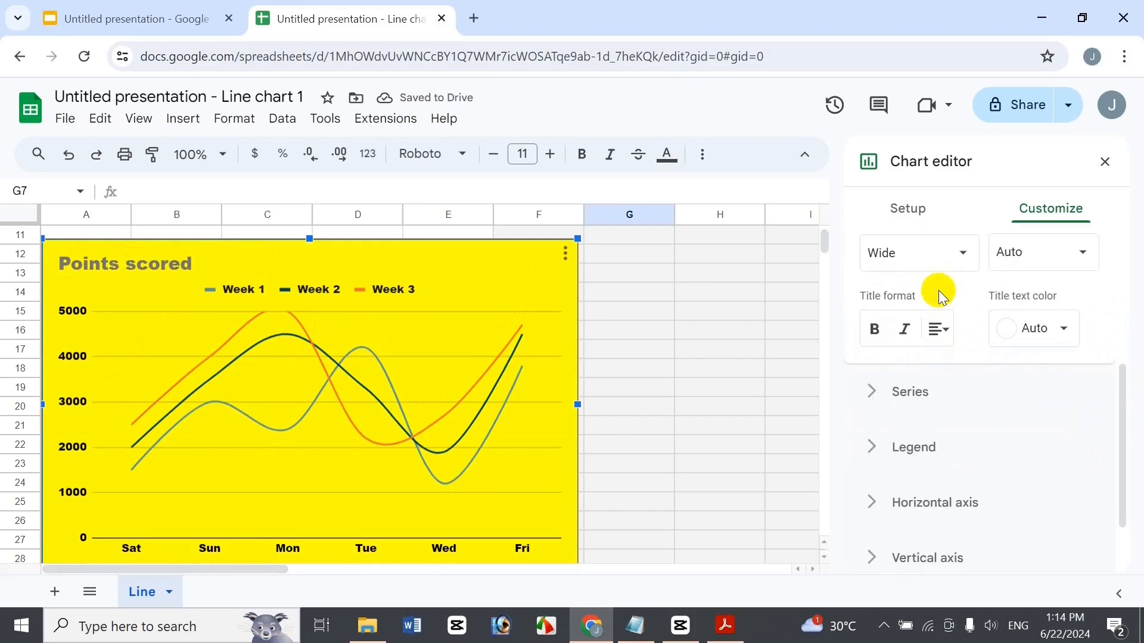
drag(1115, 496, 1134, 440)
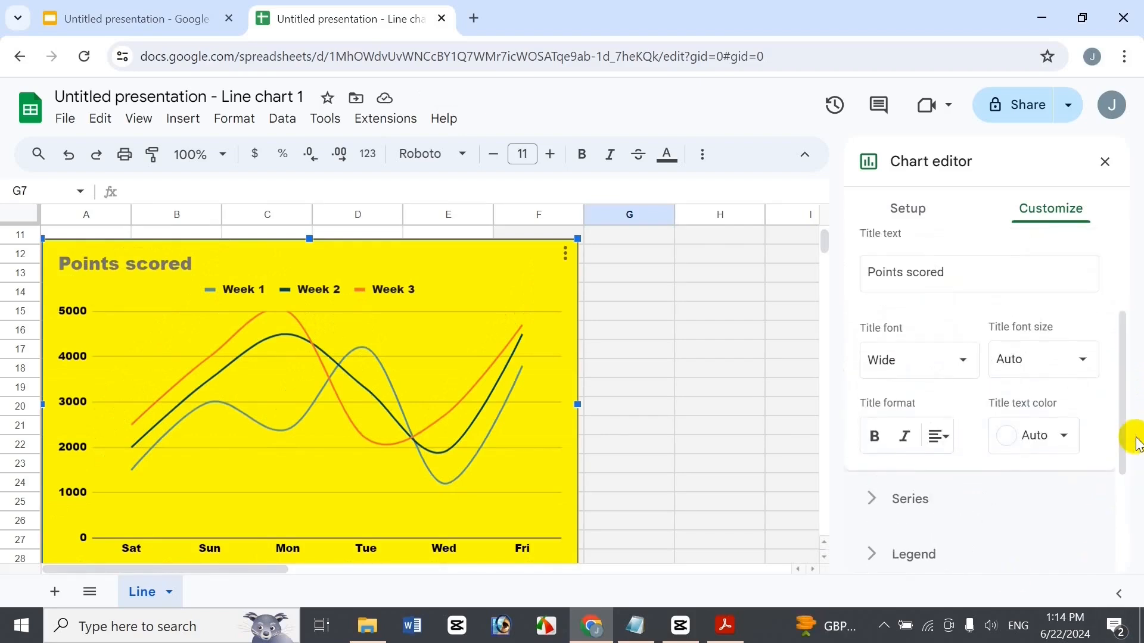
click(978, 279)
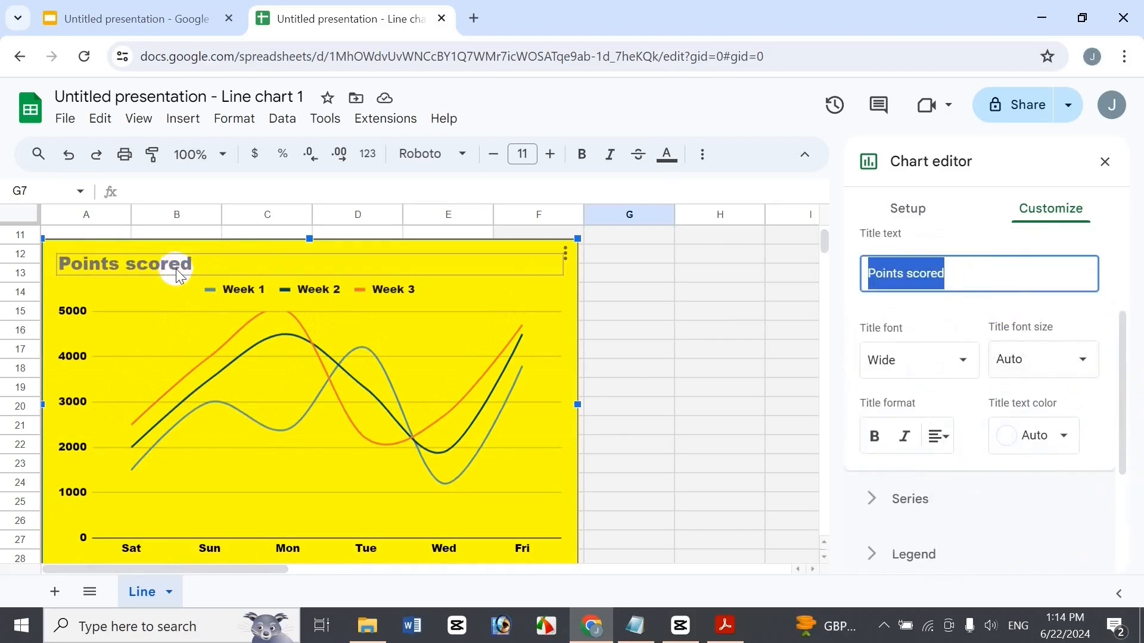
text(S)
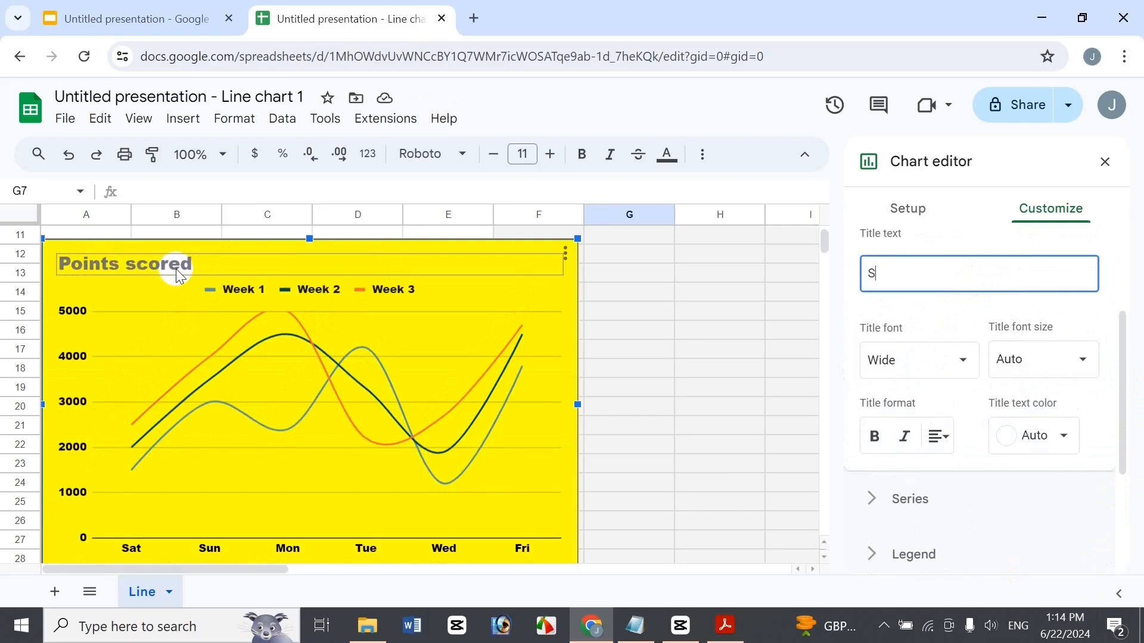
text(l)
key(BackSpace)
key(BackSpace)
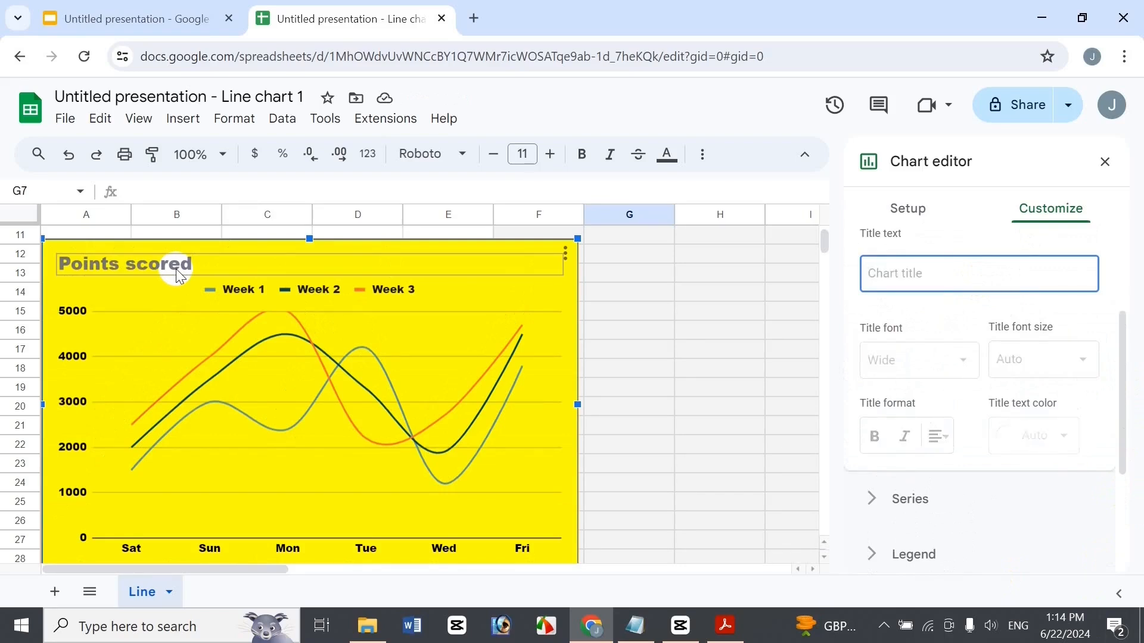
text(Icche Line Chart)
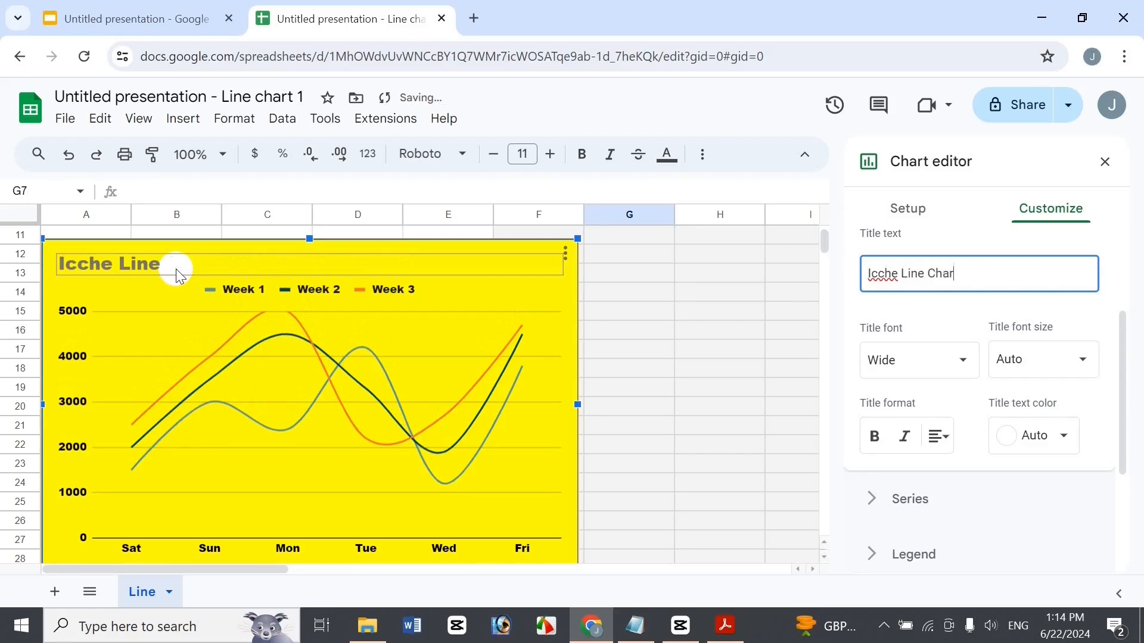
Step: Set the chart title's font size to 24 after trying size 16
click(942, 362)
click(968, 362)
click(1078, 359)
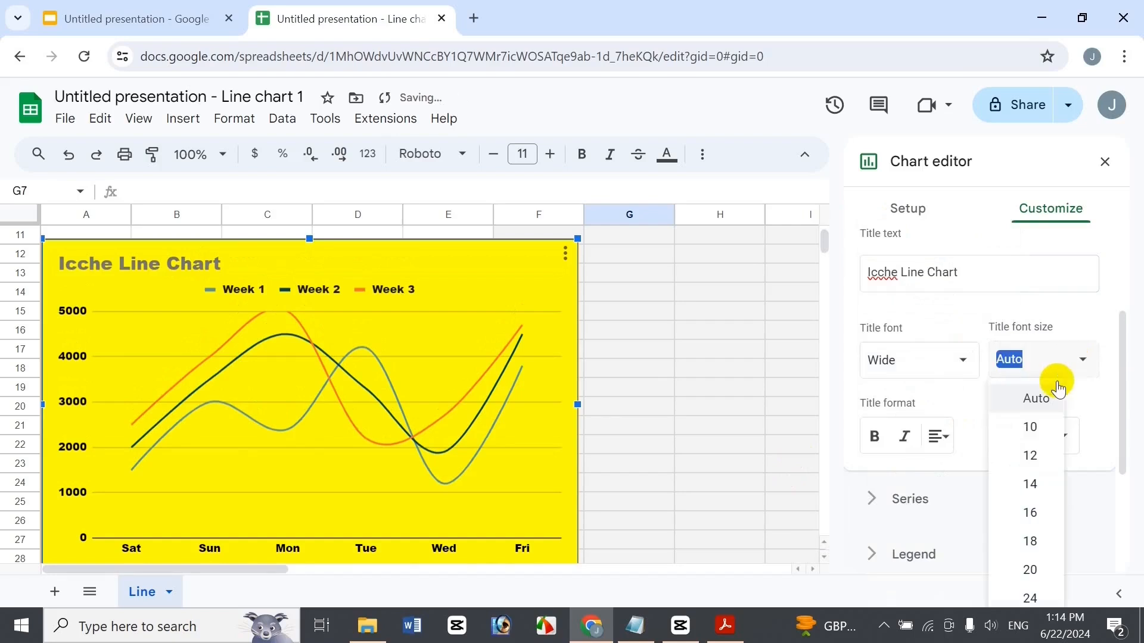
click(1032, 509)
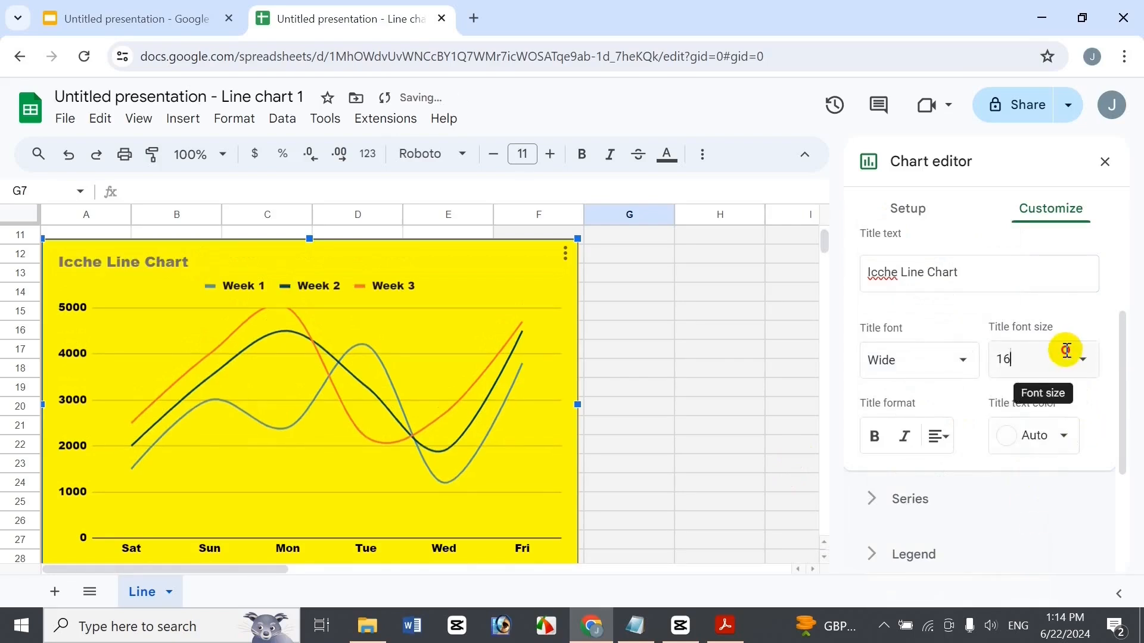
click(1083, 359)
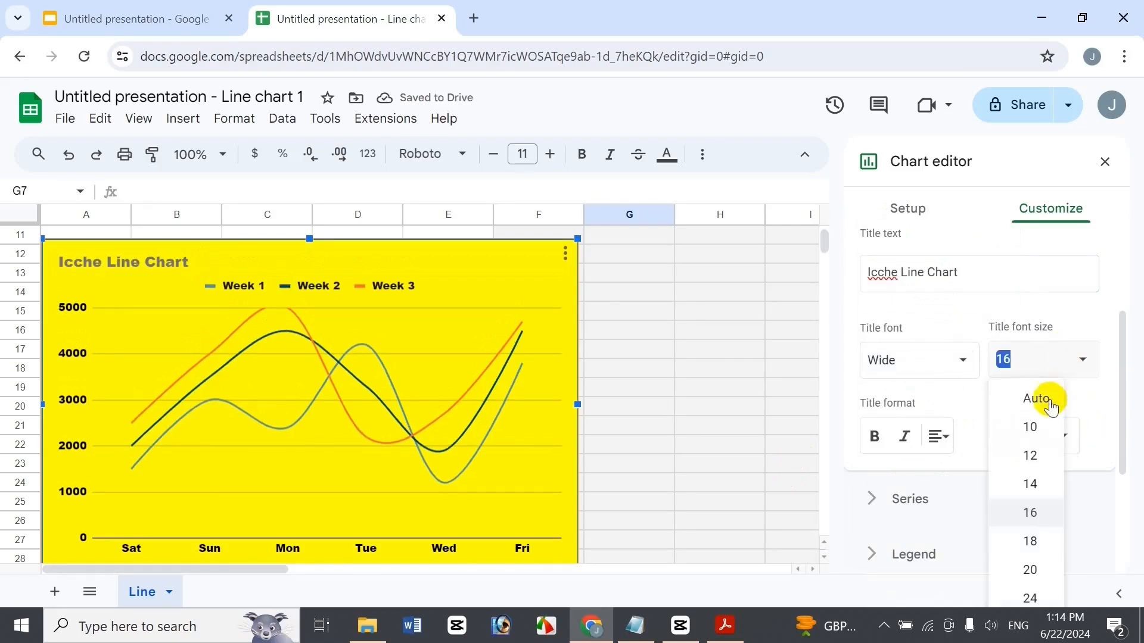
click(1035, 594)
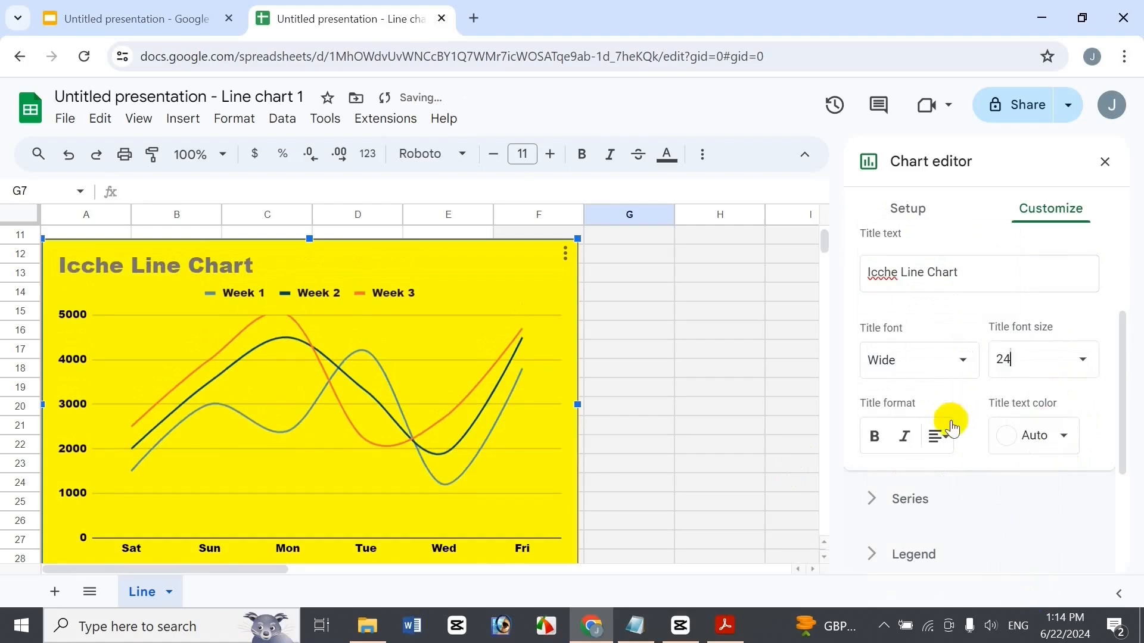
Step: Format the chart title as bold, red and center-aligned
click(875, 437)
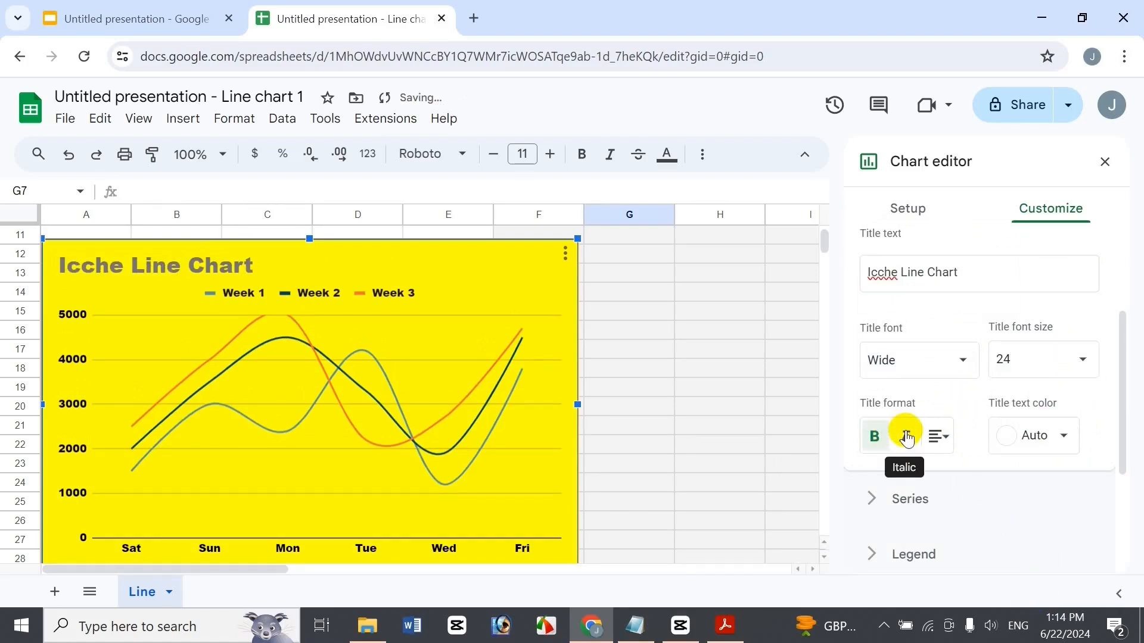
click(908, 439)
click(908, 441)
click(1020, 443)
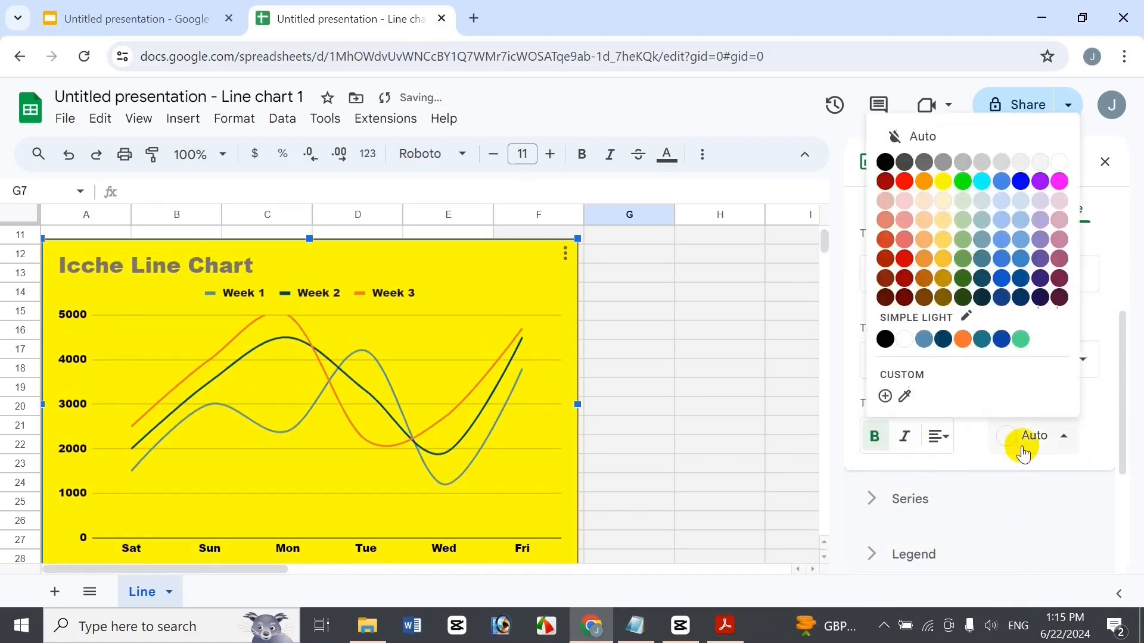
click(905, 186)
click(938, 438)
click(955, 477)
Step: Set the point shape of all series to Star and the point size to 14px
scroll(1114, 453, down, 3)
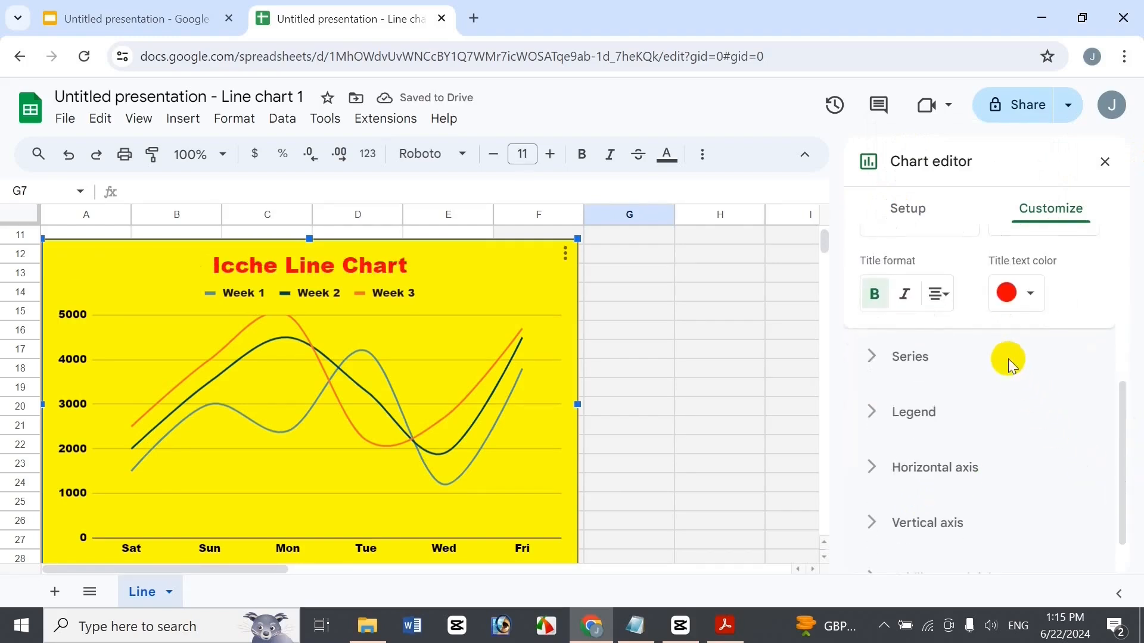
click(1009, 359)
click(1065, 374)
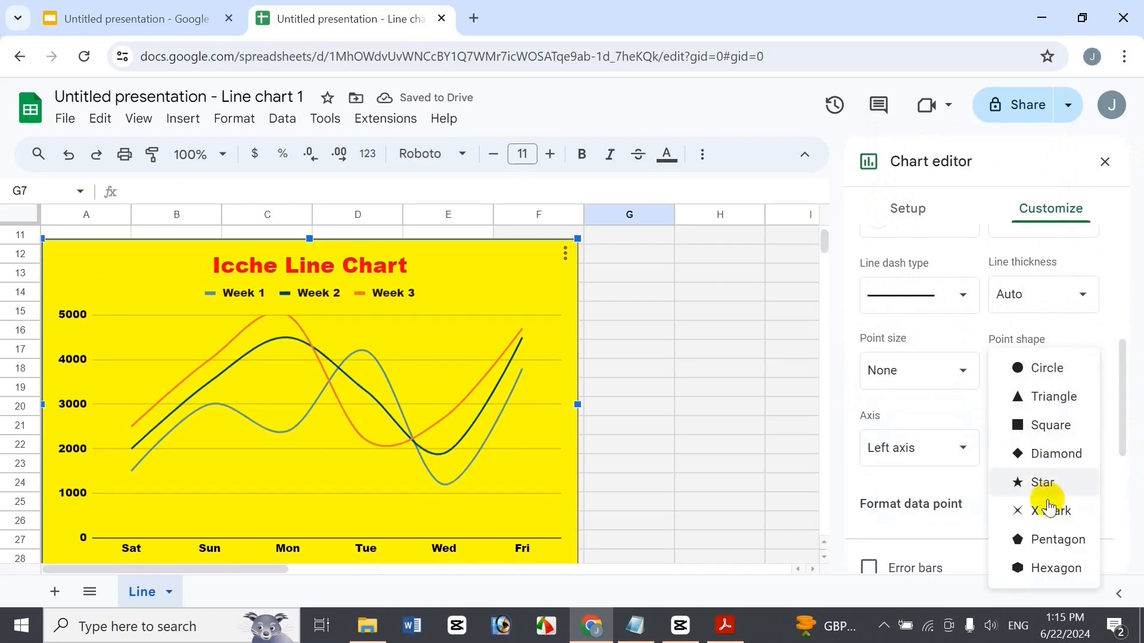
click(1046, 482)
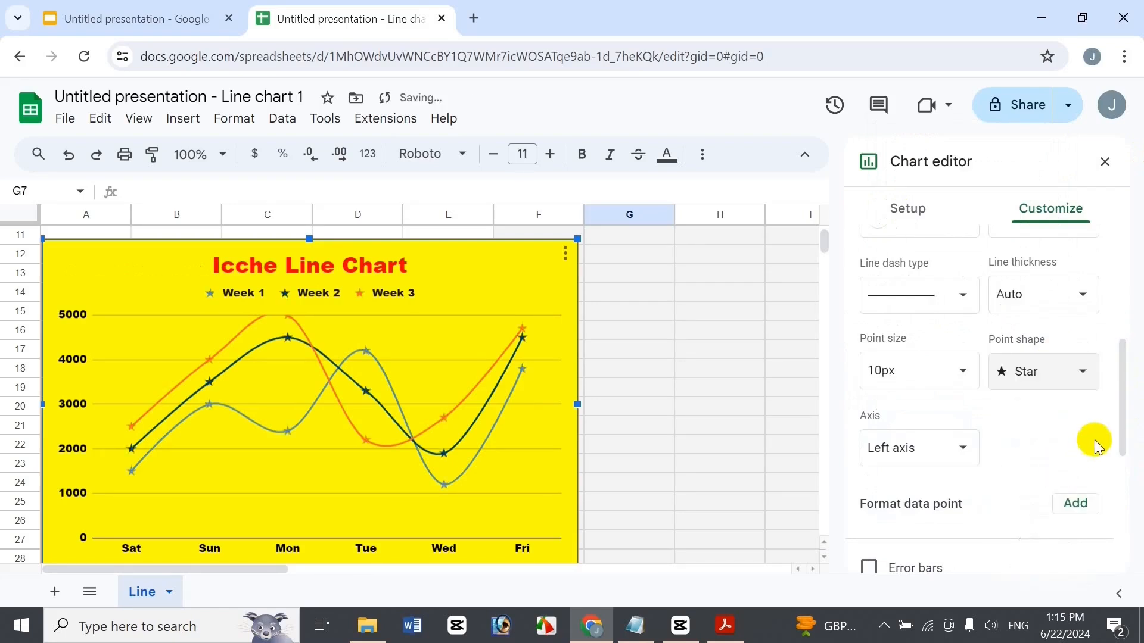
click(1049, 372)
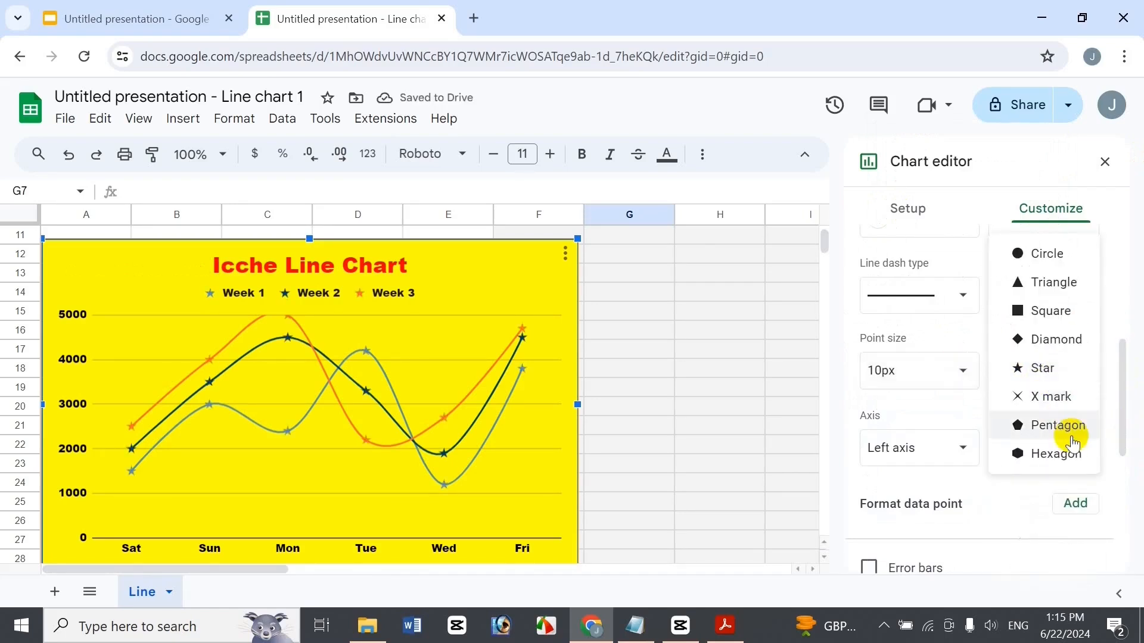
click(1116, 380)
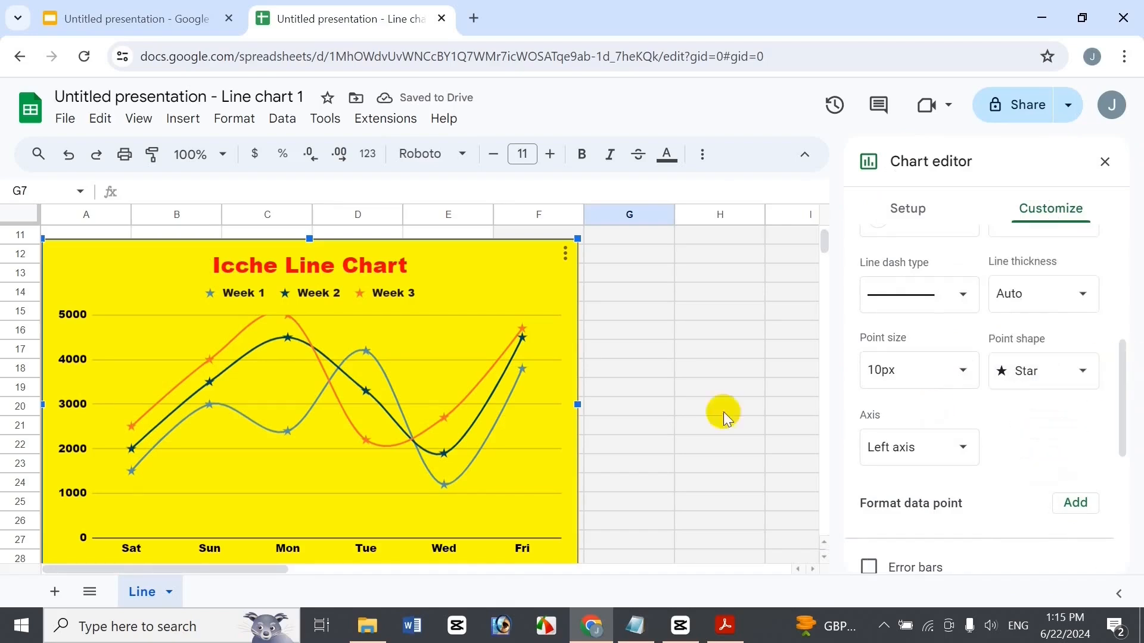
click(907, 386)
click(922, 522)
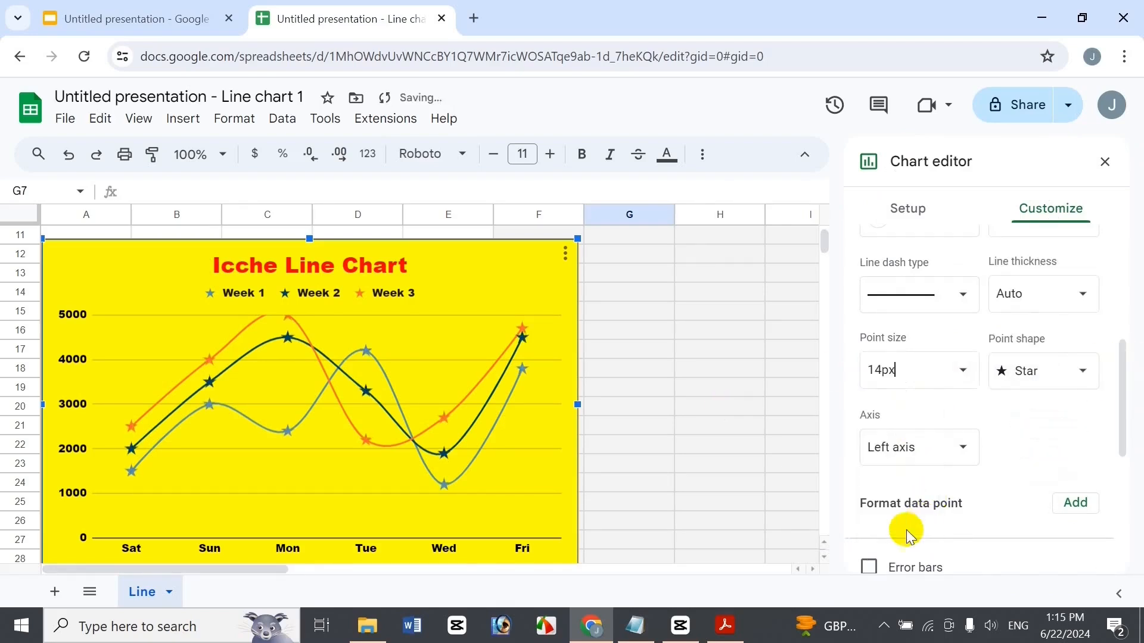
Step: Try plotting the series on the right axis and switch them back to the left axis
click(912, 448)
click(928, 475)
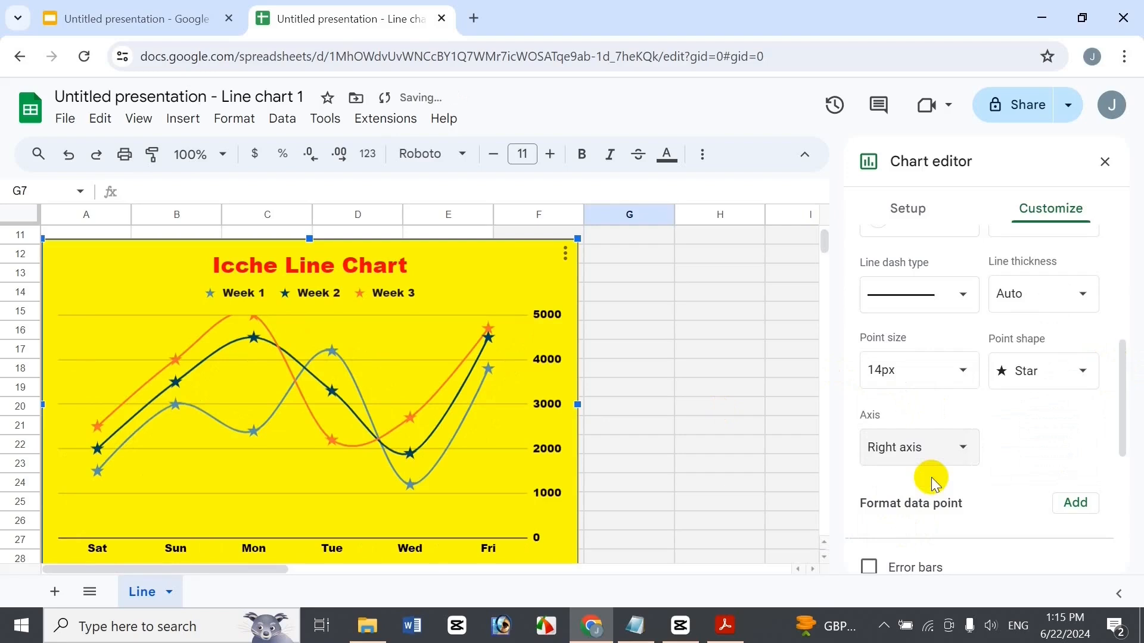
click(902, 438)
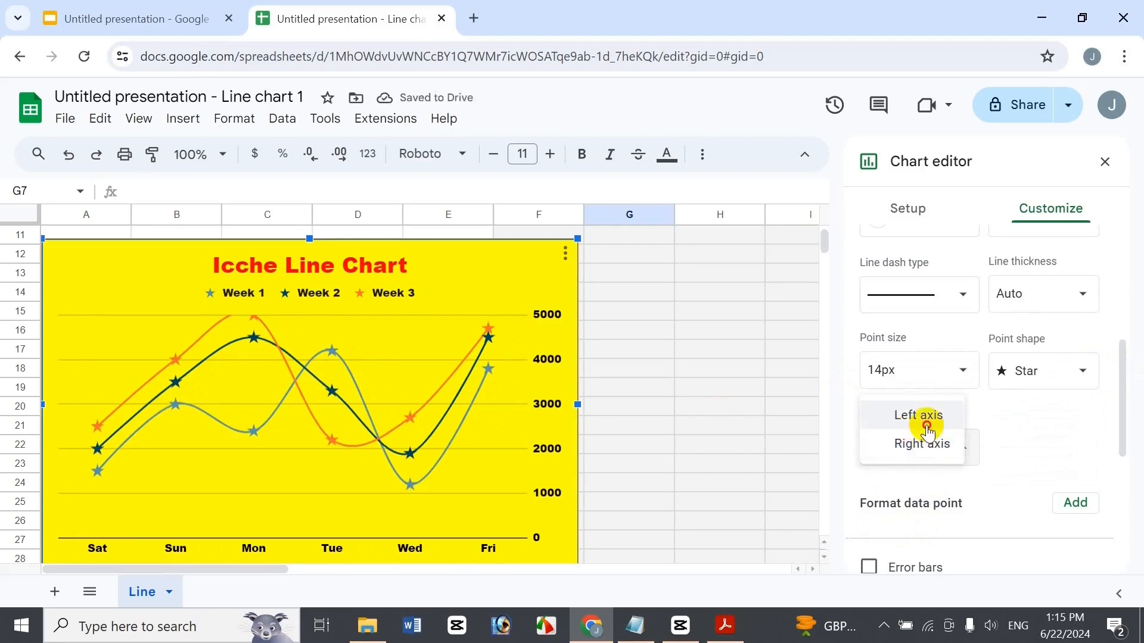
click(928, 417)
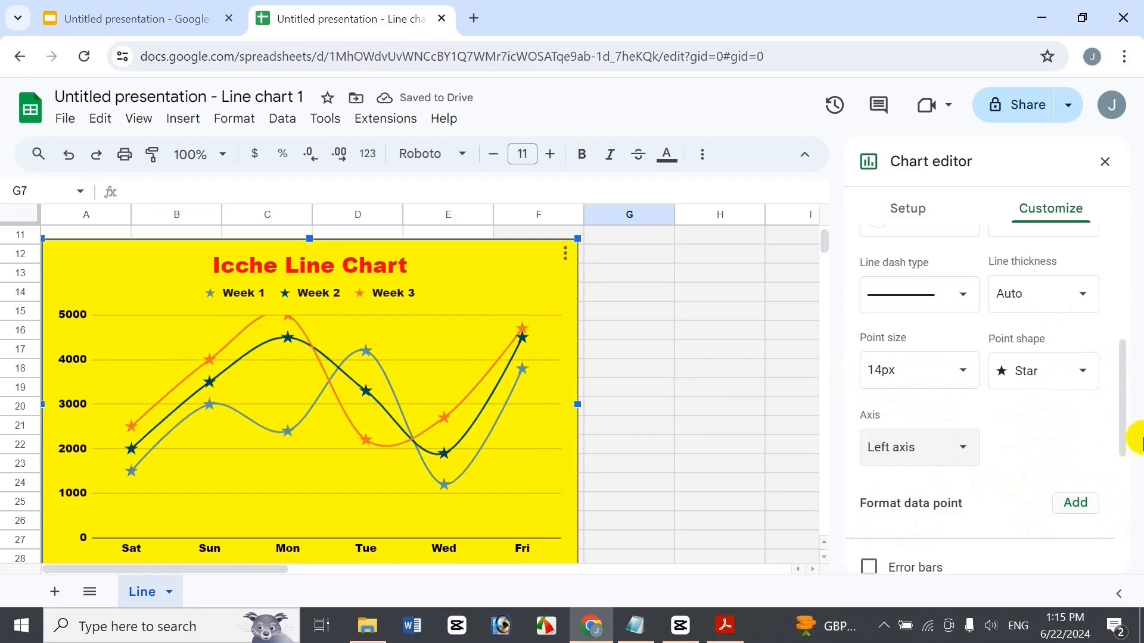
Step: Try a dotted dash type with a line thickness of 8px on all series
drag(1121, 426, 1116, 386)
click(946, 405)
click(949, 439)
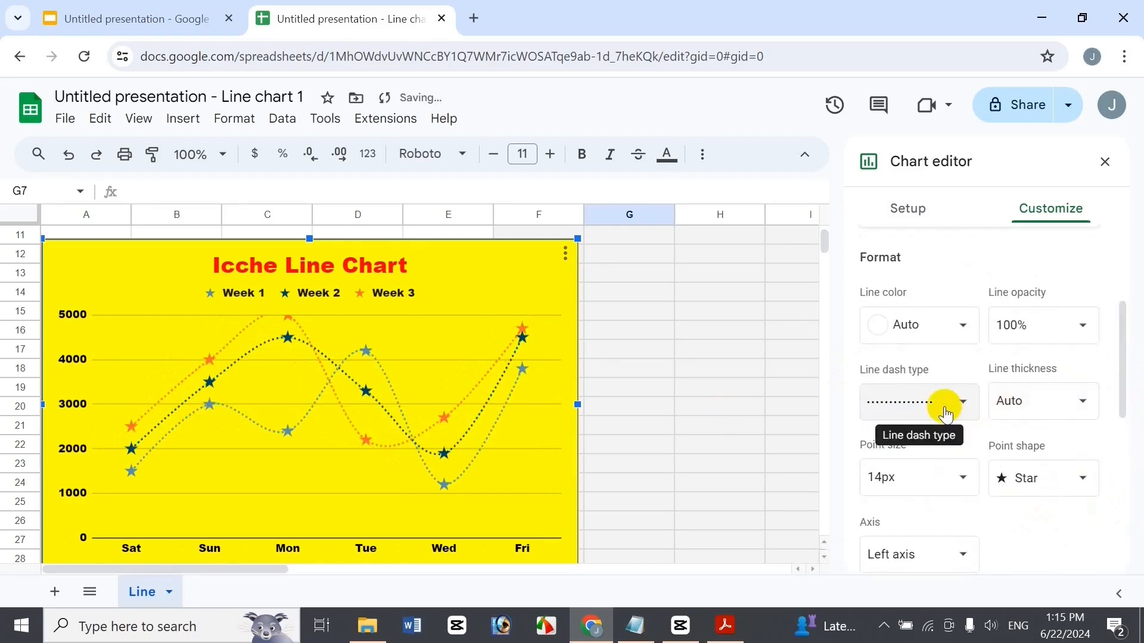
click(946, 412)
click(1031, 405)
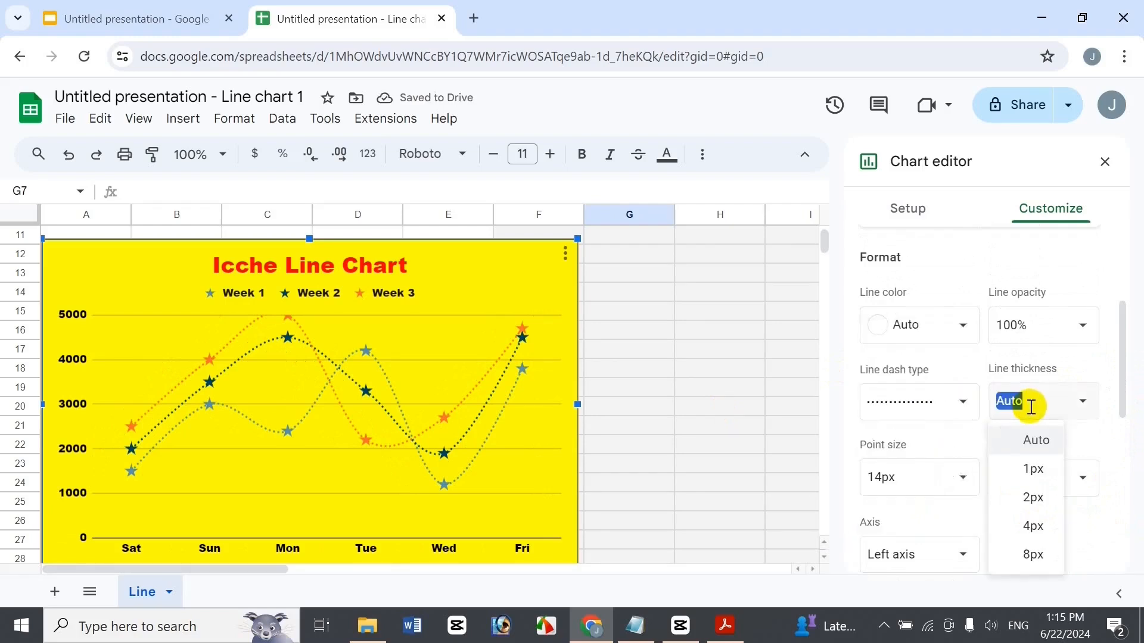
click(1034, 557)
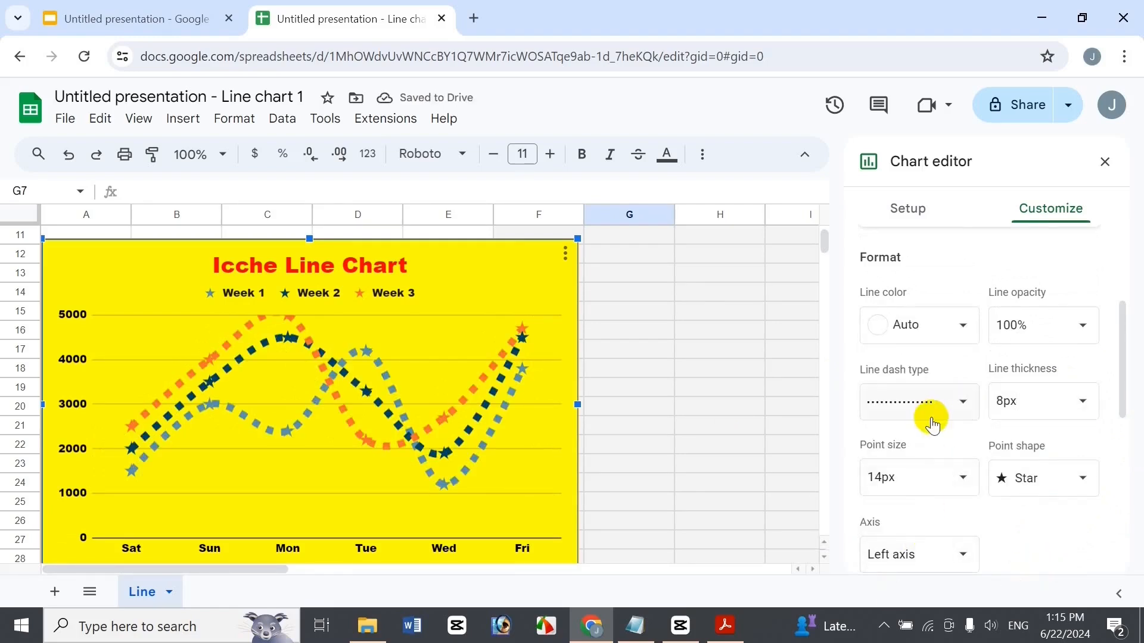
Step: Set the series lines' dash type to solid and their thickness to 1px
click(931, 414)
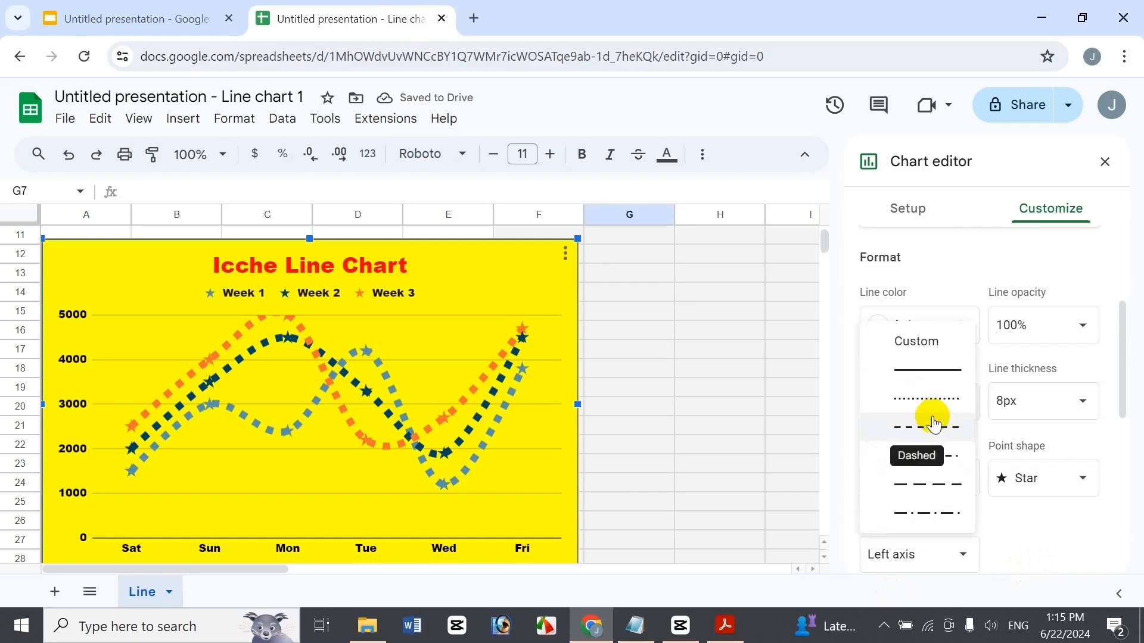
click(925, 372)
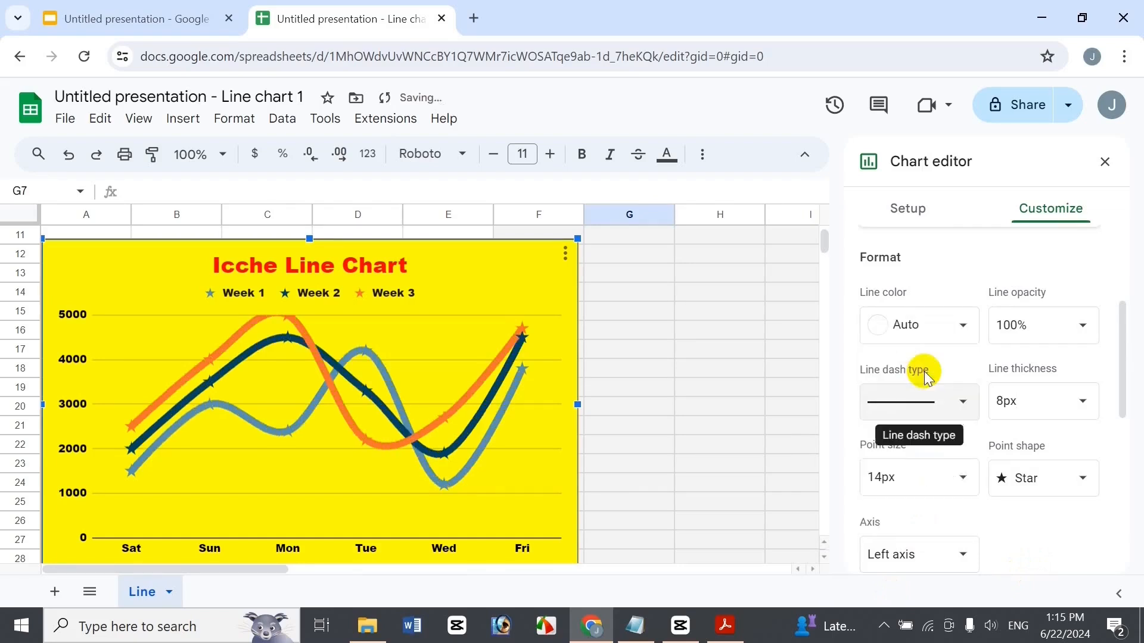
click(1013, 401)
click(1032, 471)
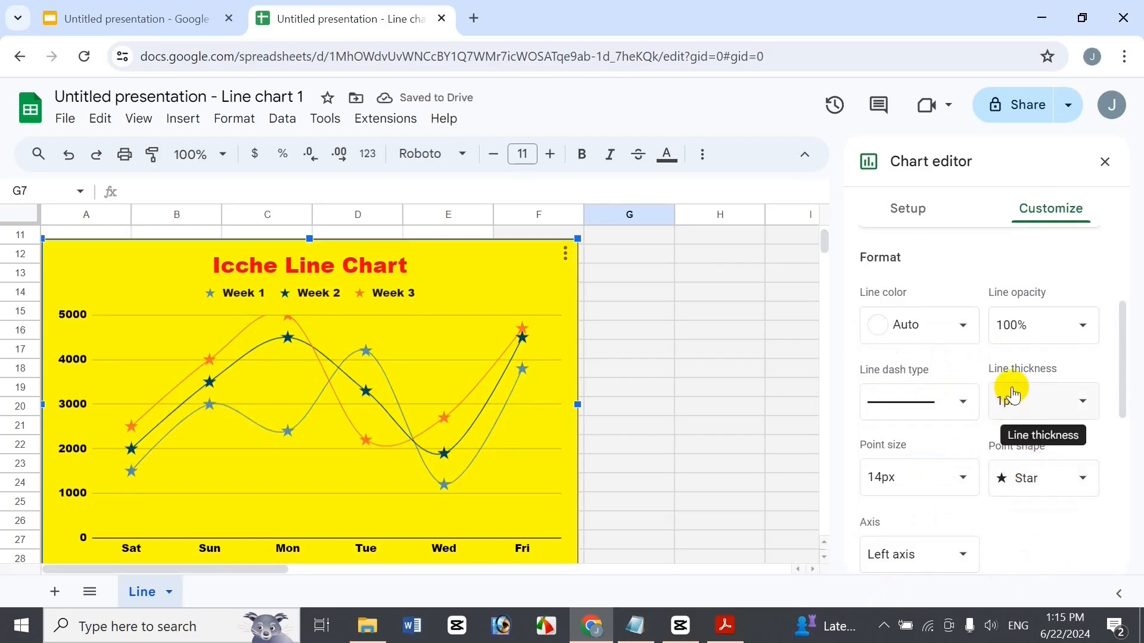
Step: Color all series lines red after trying orange, with the line opacity at 100%
click(935, 324)
click(922, 413)
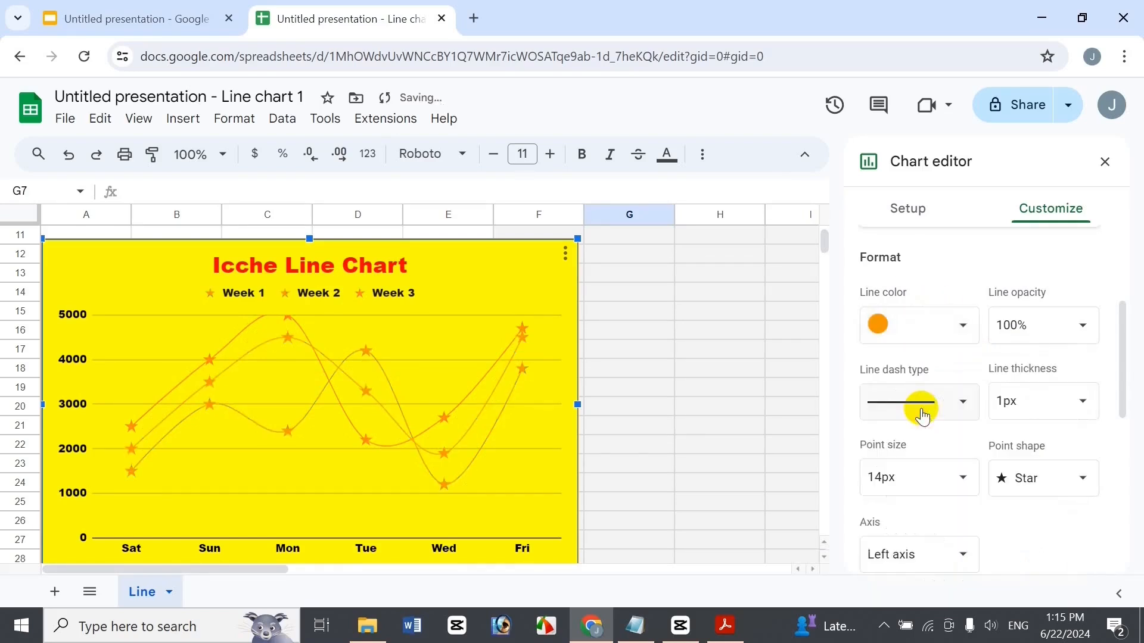
click(876, 324)
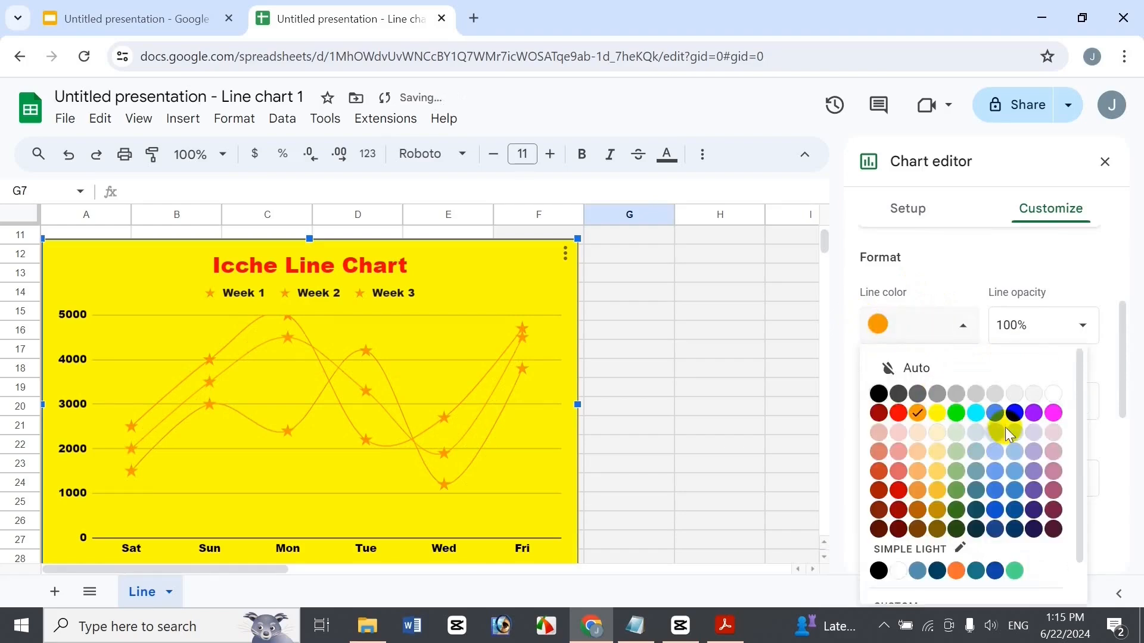
click(898, 412)
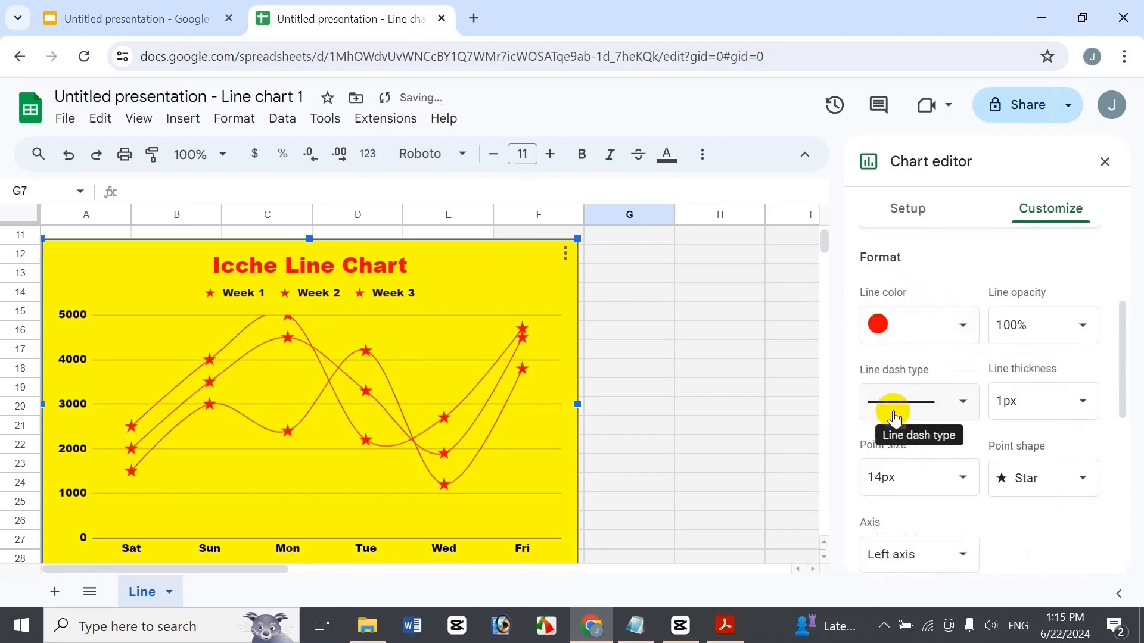
click(1037, 325)
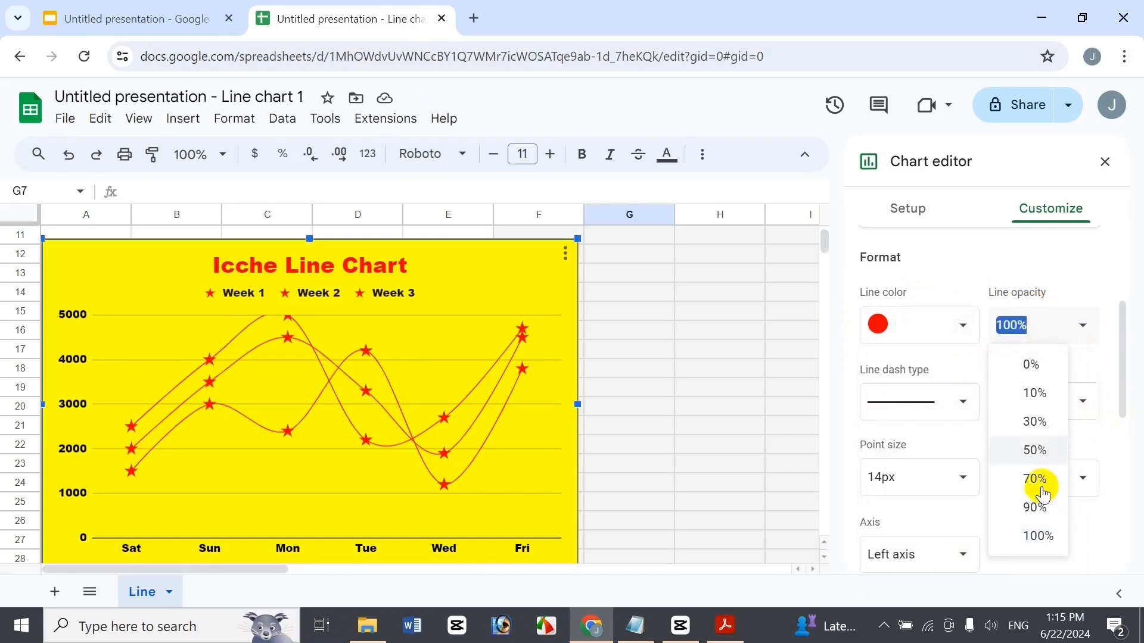
click(1037, 537)
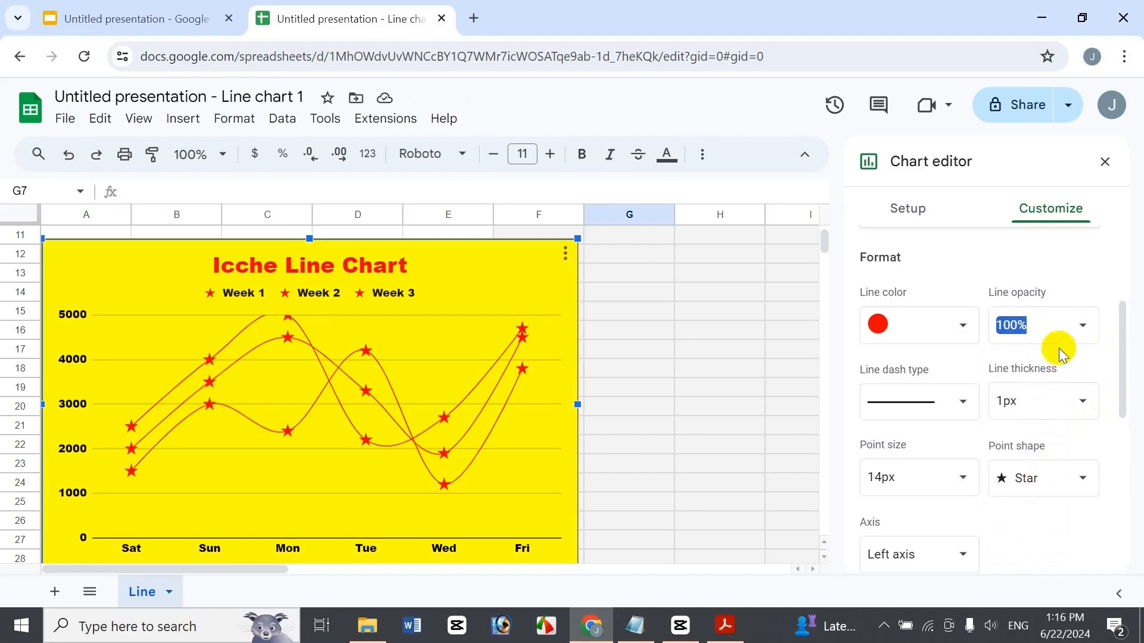
Step: Set the chart legend's font to Roboto at size 16 and make it bold
drag(1120, 325, 1108, 536)
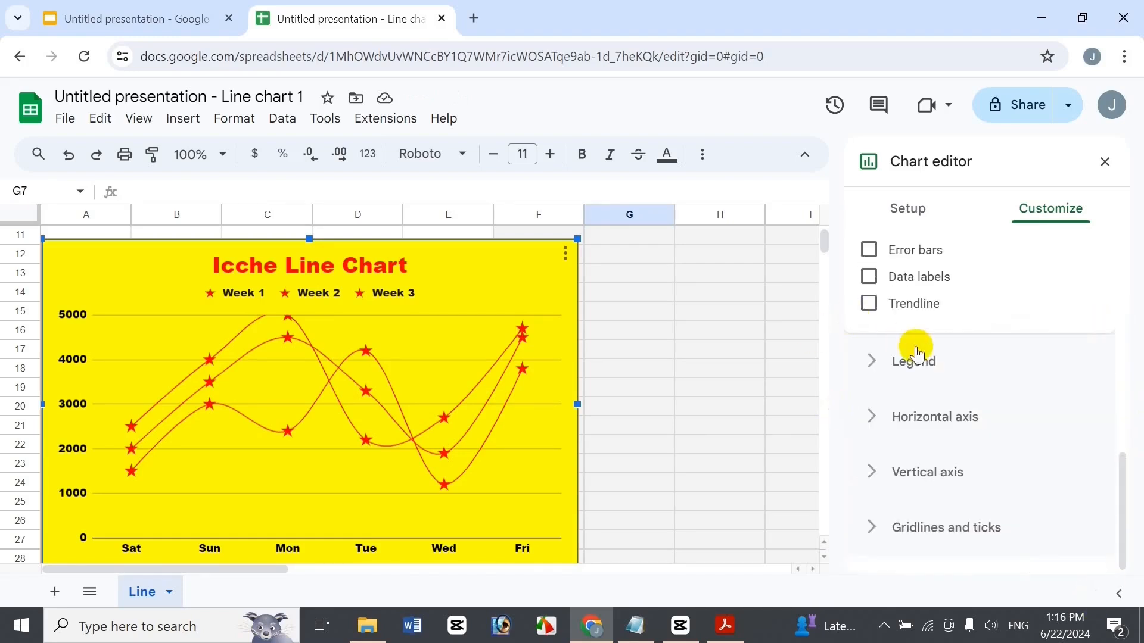
click(916, 356)
click(975, 316)
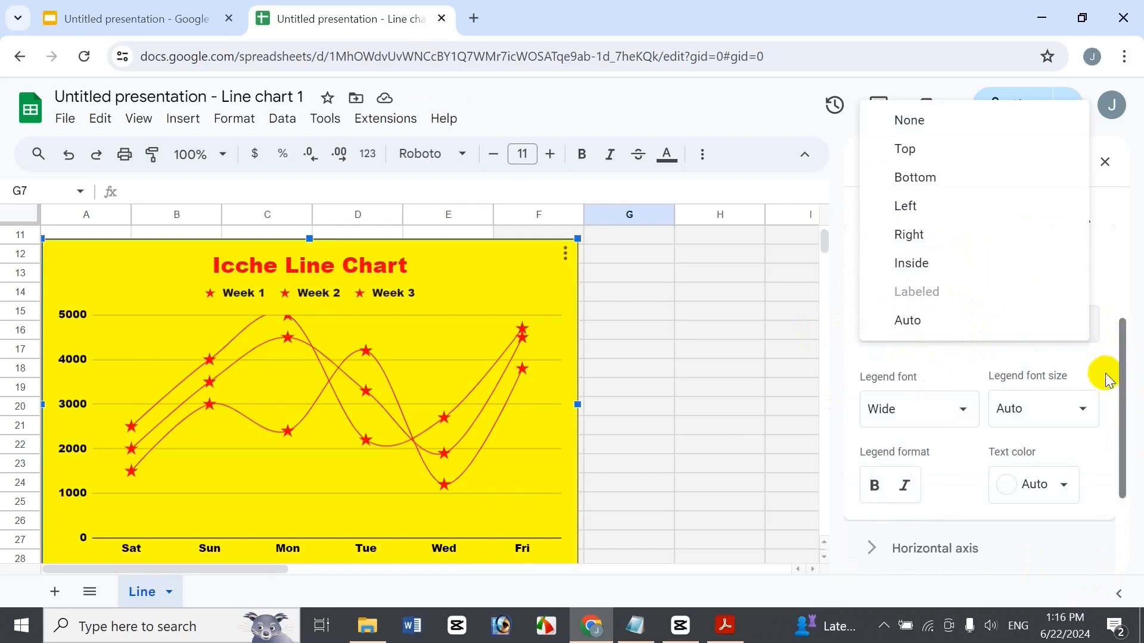
click(928, 423)
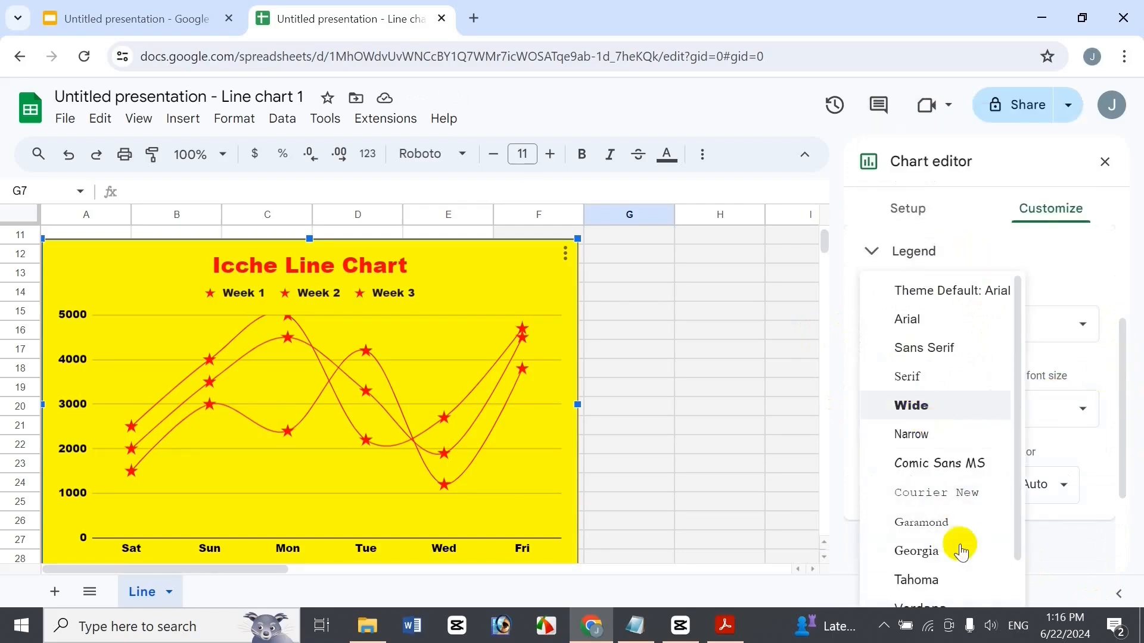
drag(1017, 530, 1031, 640)
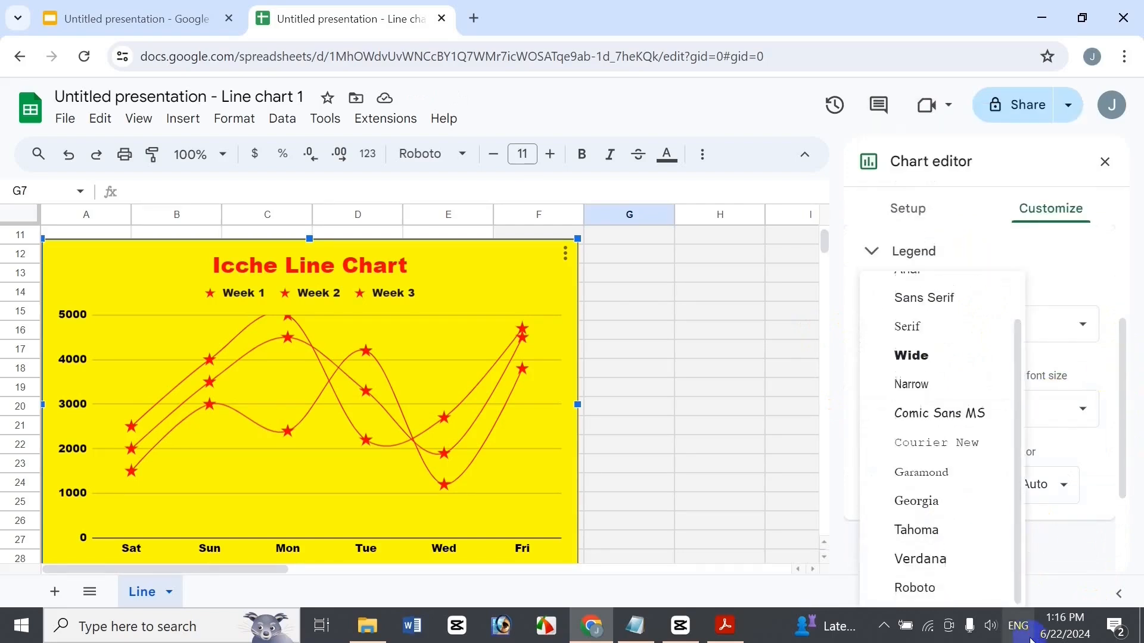
click(955, 583)
click(1007, 409)
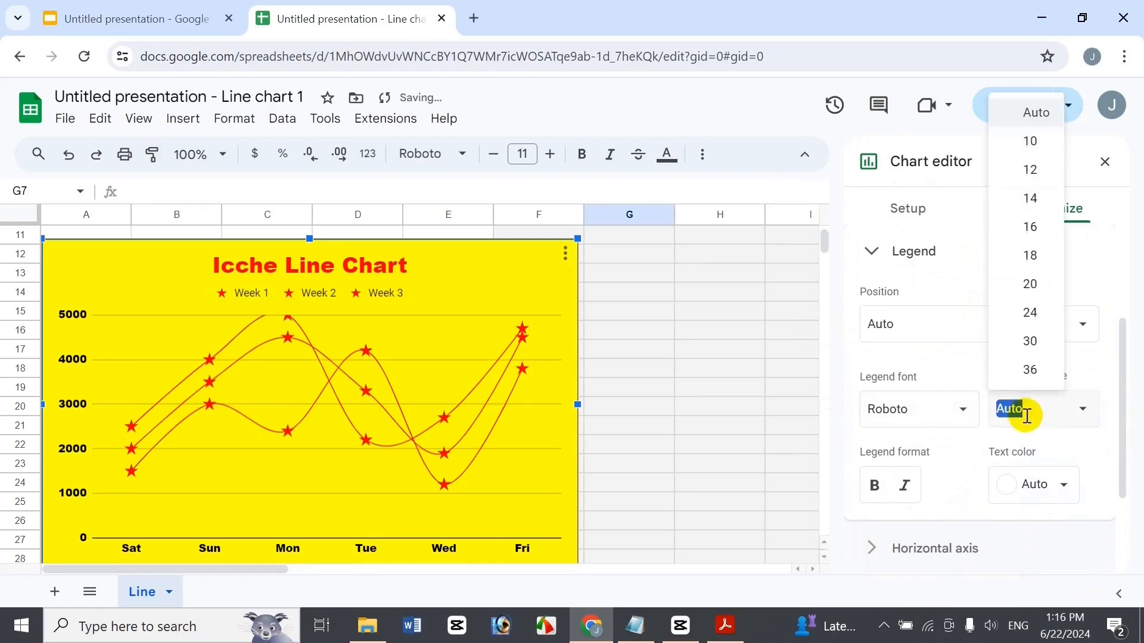
click(1040, 233)
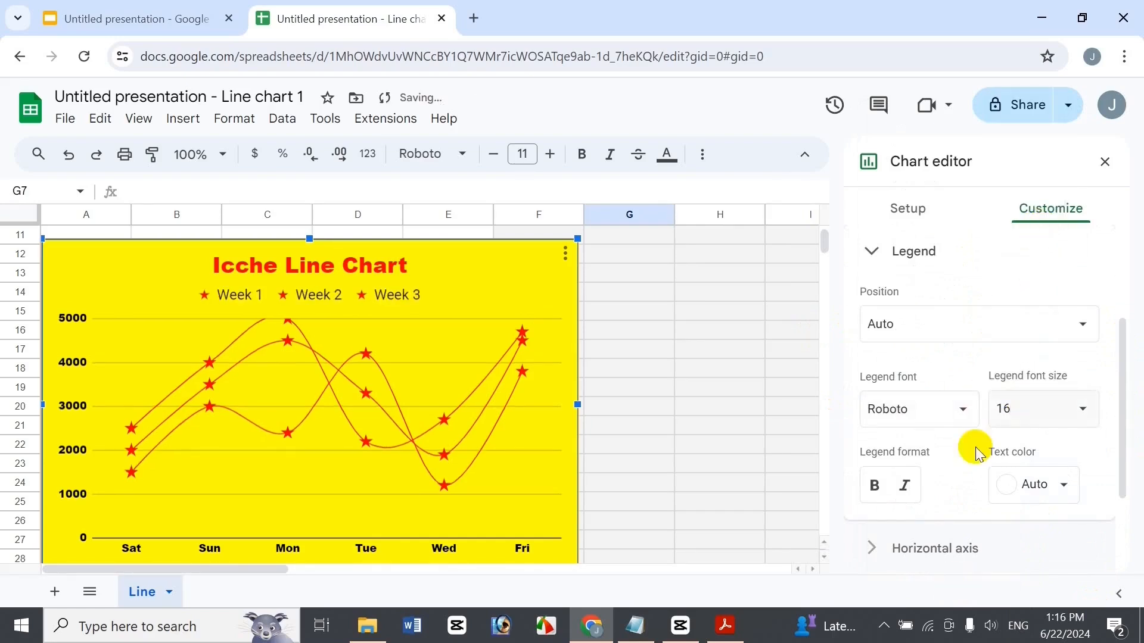
click(876, 483)
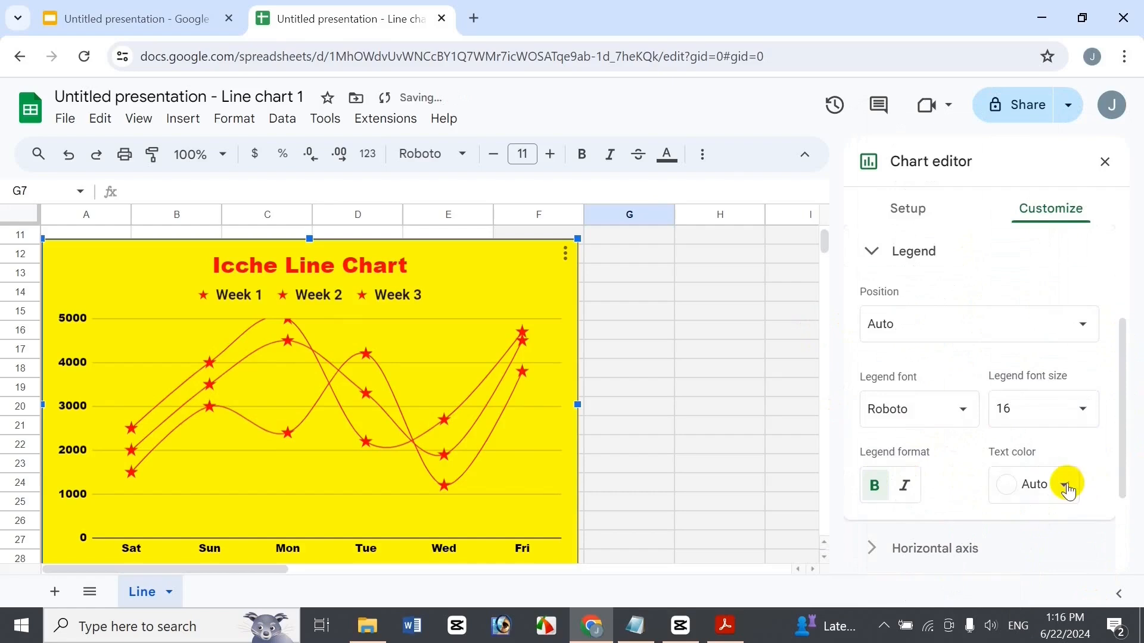
Step: Color the legend text with the custom orange #ff6a00
click(1066, 486)
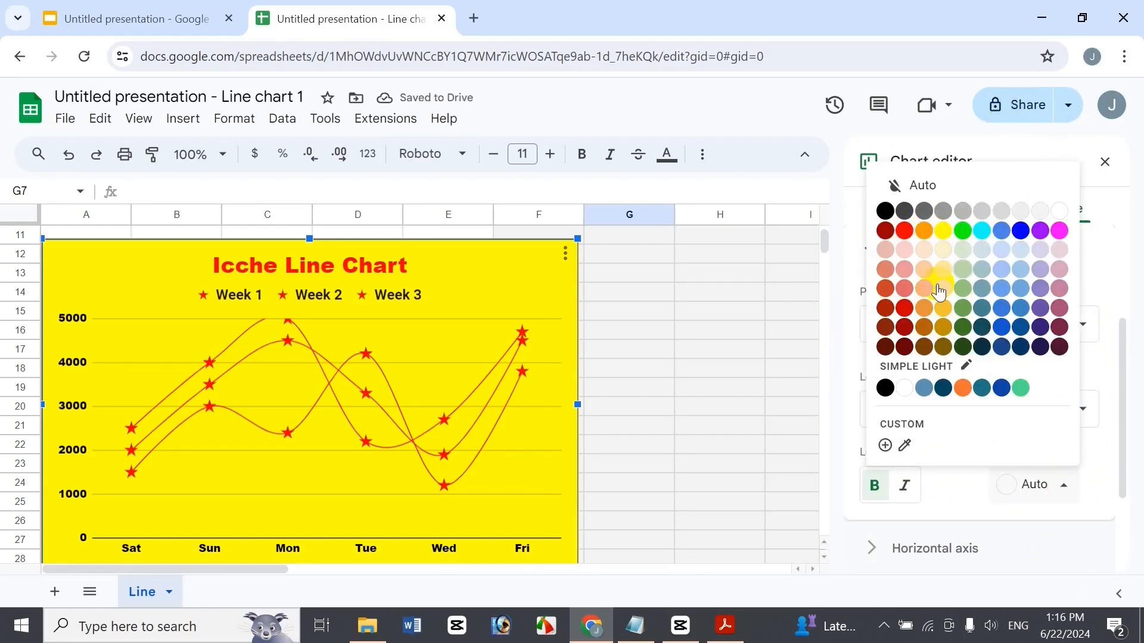
click(886, 445)
click(565, 359)
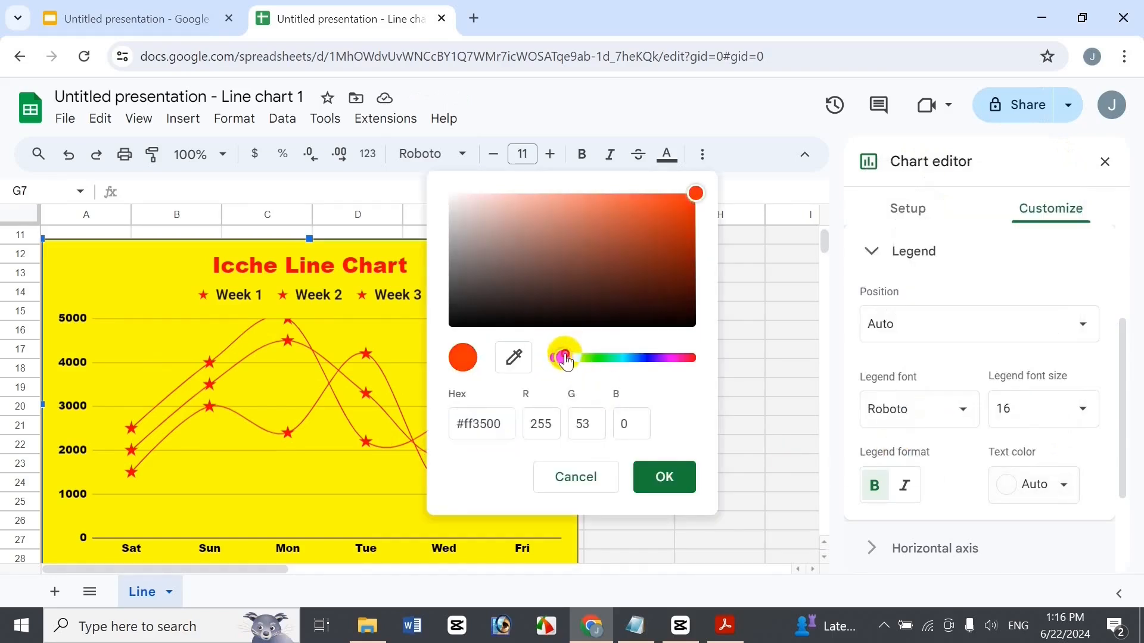
drag(564, 359, 568, 370)
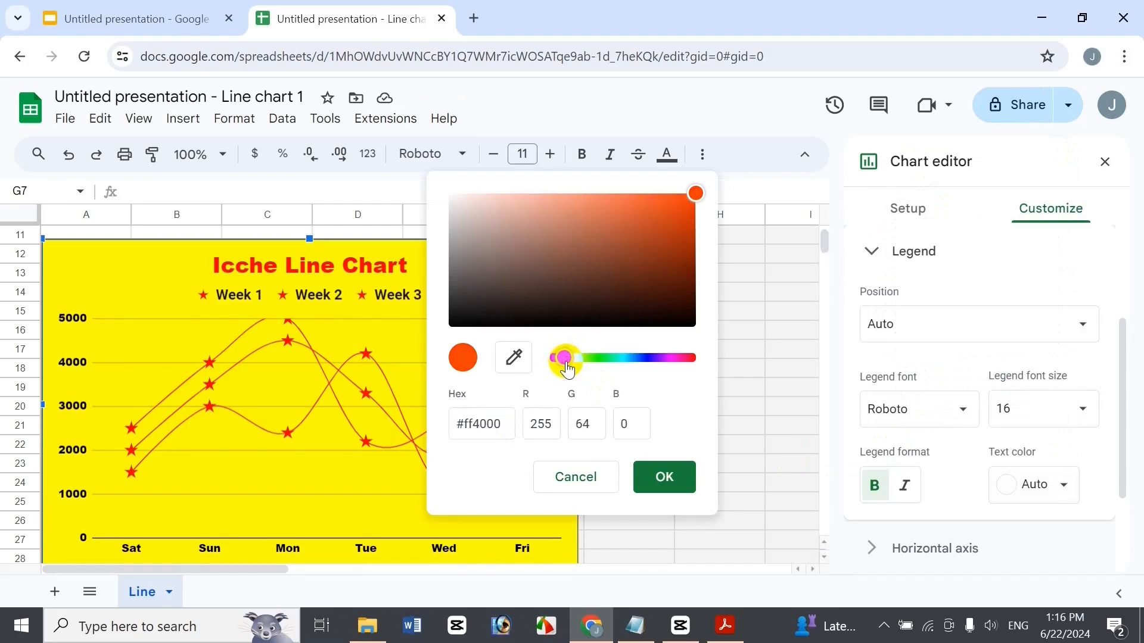
drag(569, 362, 572, 364)
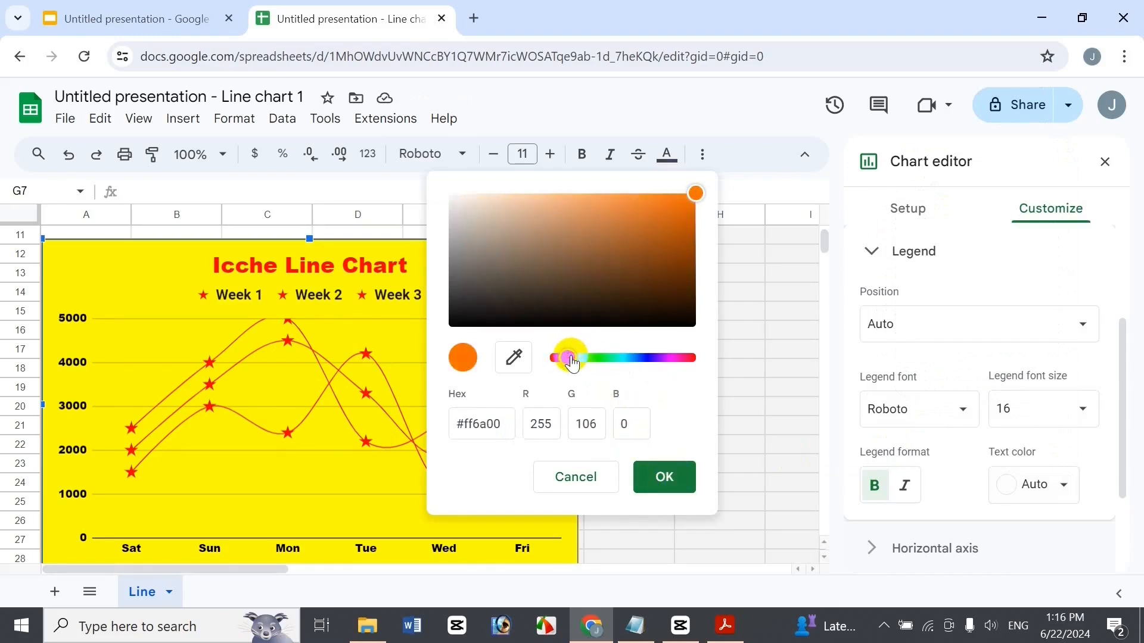
click(669, 479)
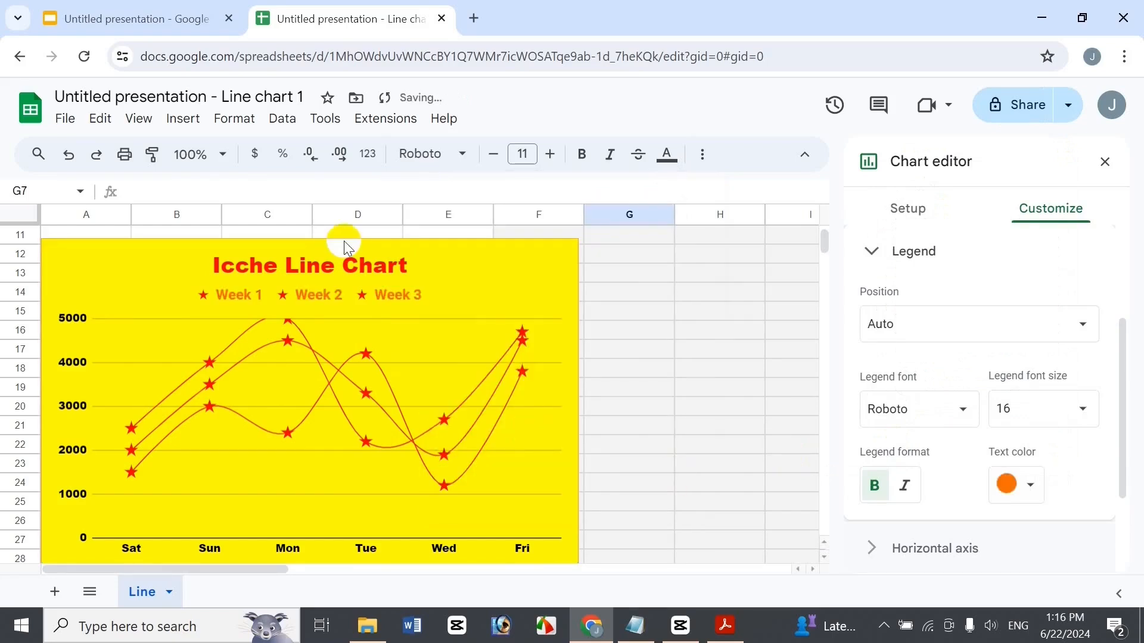
Step: Make the horizontal axis labels bold and italic and color them dark red
drag(1124, 411, 1139, 569)
click(968, 428)
click(874, 327)
click(906, 325)
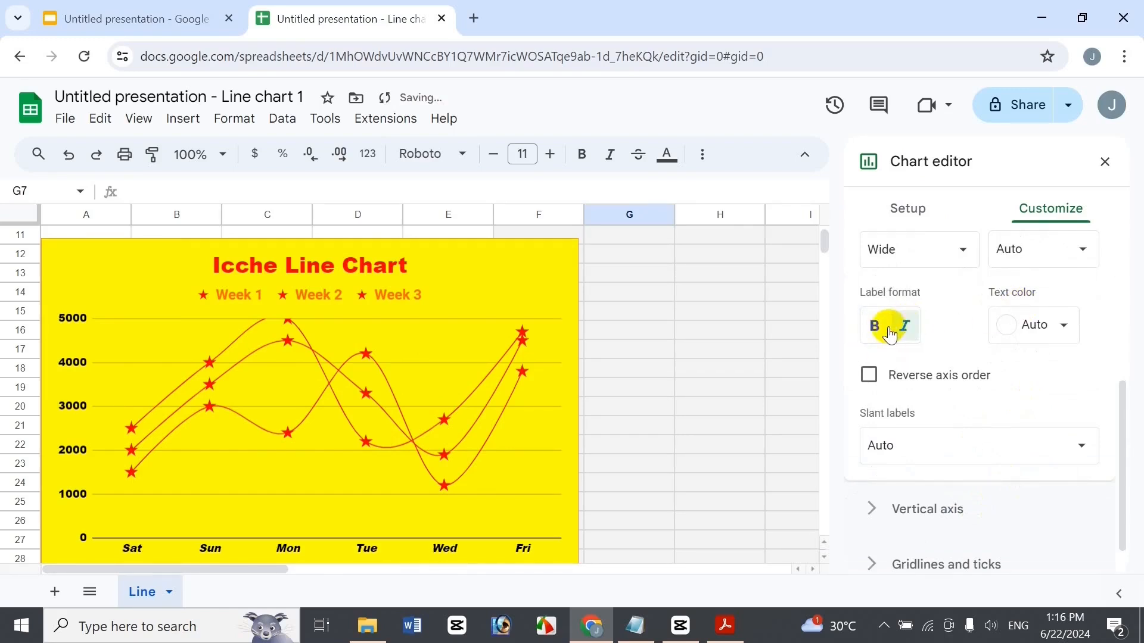
click(1013, 328)
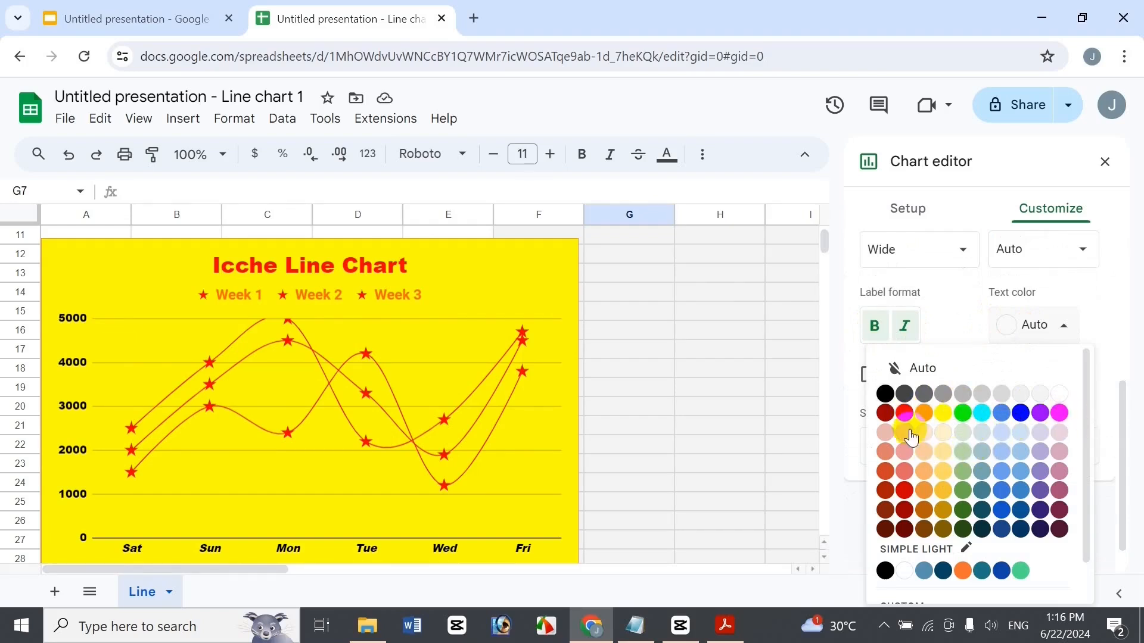
click(905, 529)
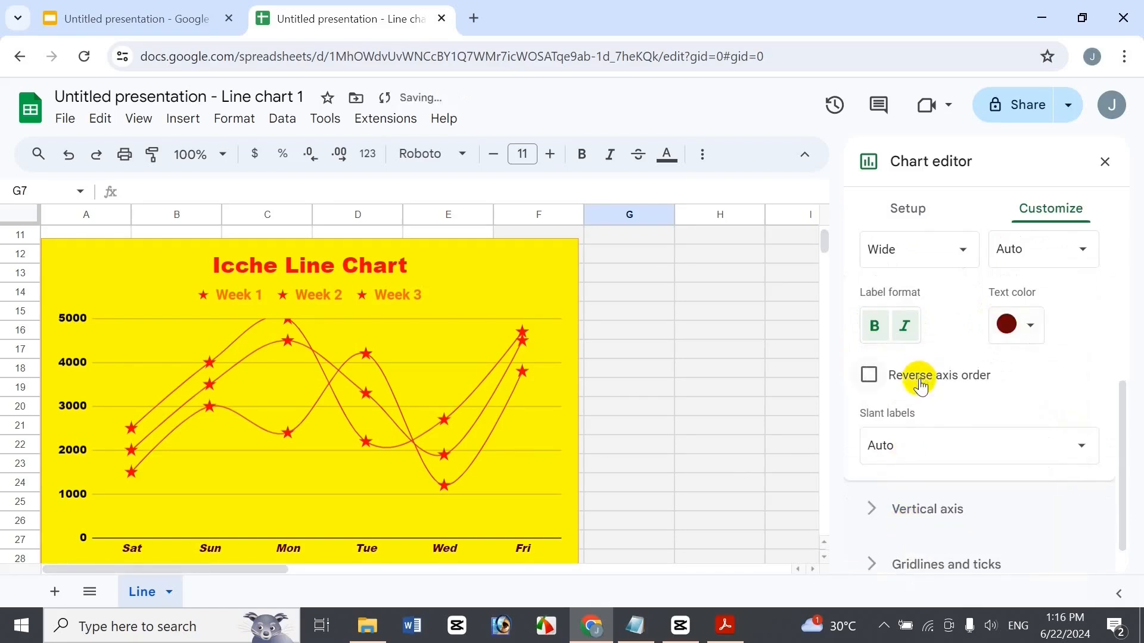
Step: Color the vertical axis labels dark yellow-brown and make them bold and italic
click(941, 512)
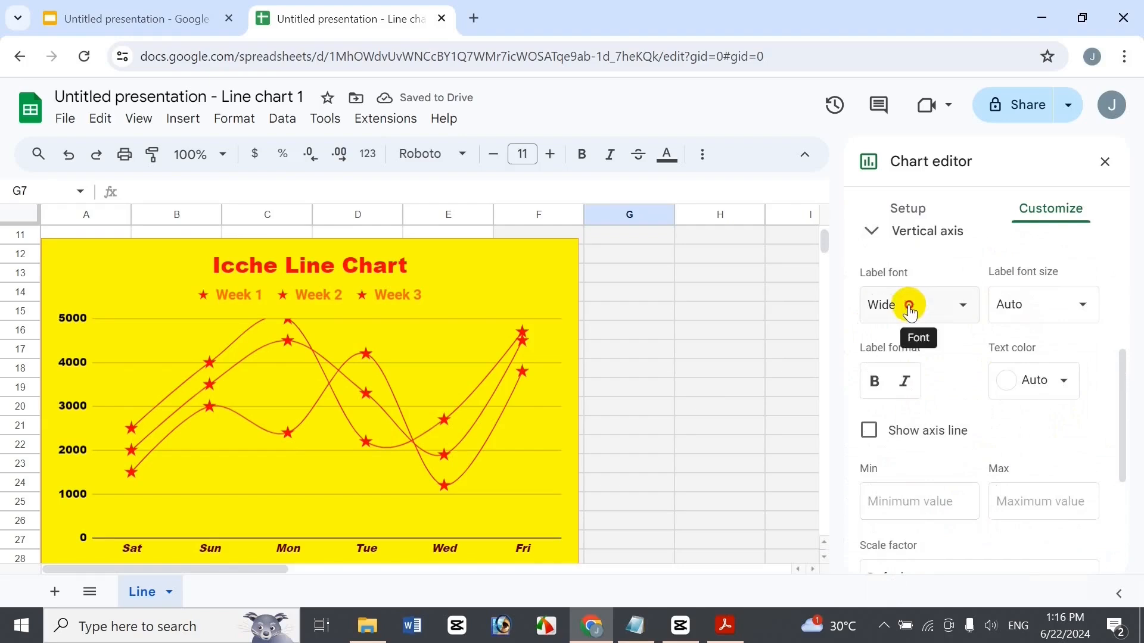
click(910, 307)
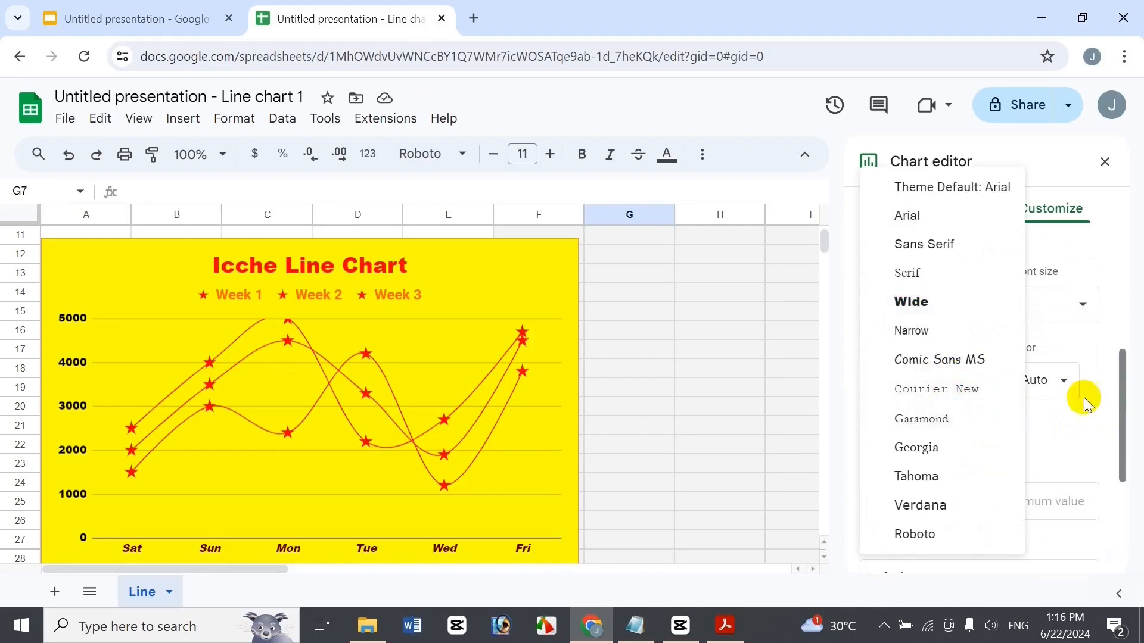
click(1066, 389)
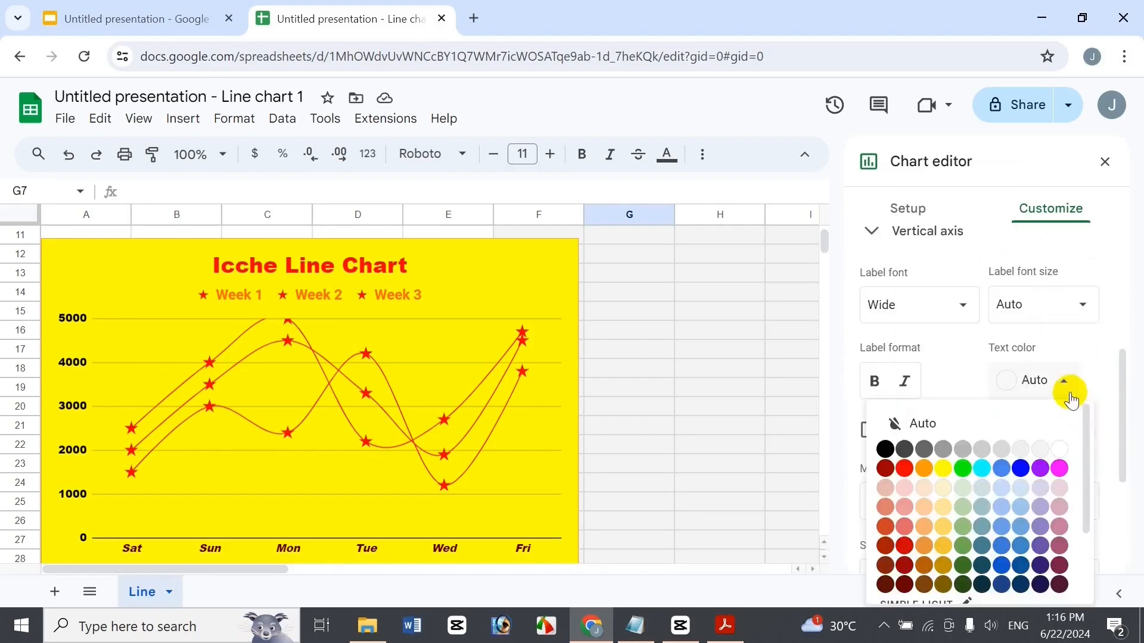
click(943, 585)
click(875, 381)
click(903, 381)
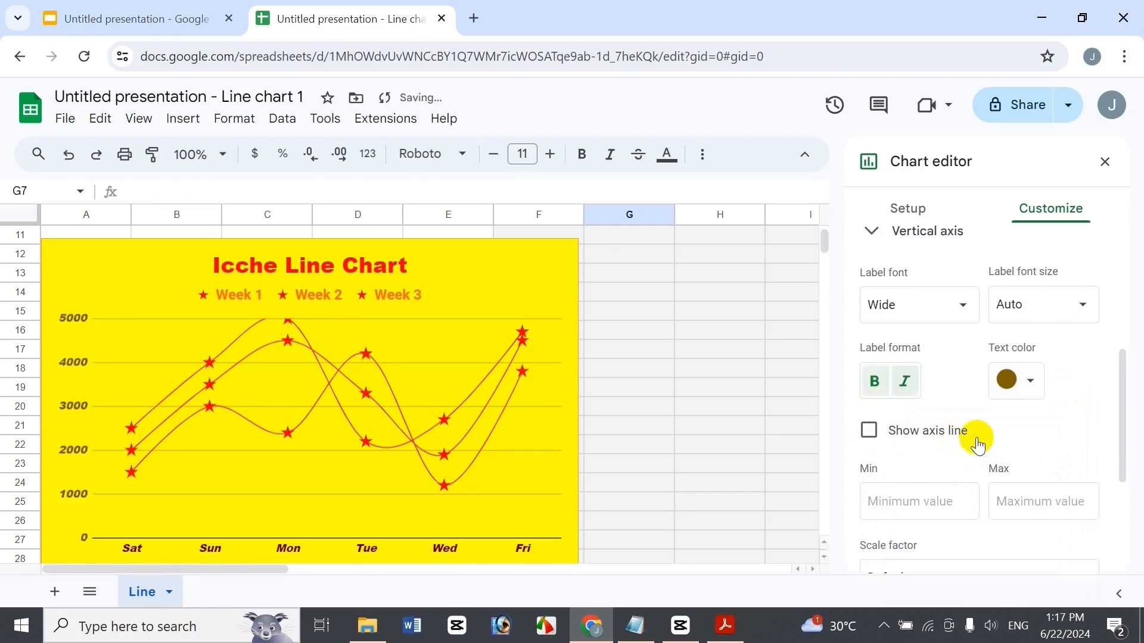
Step: Color the vertical axis's major gridlines dark orange-brown
scroll(1135, 525, down, 4)
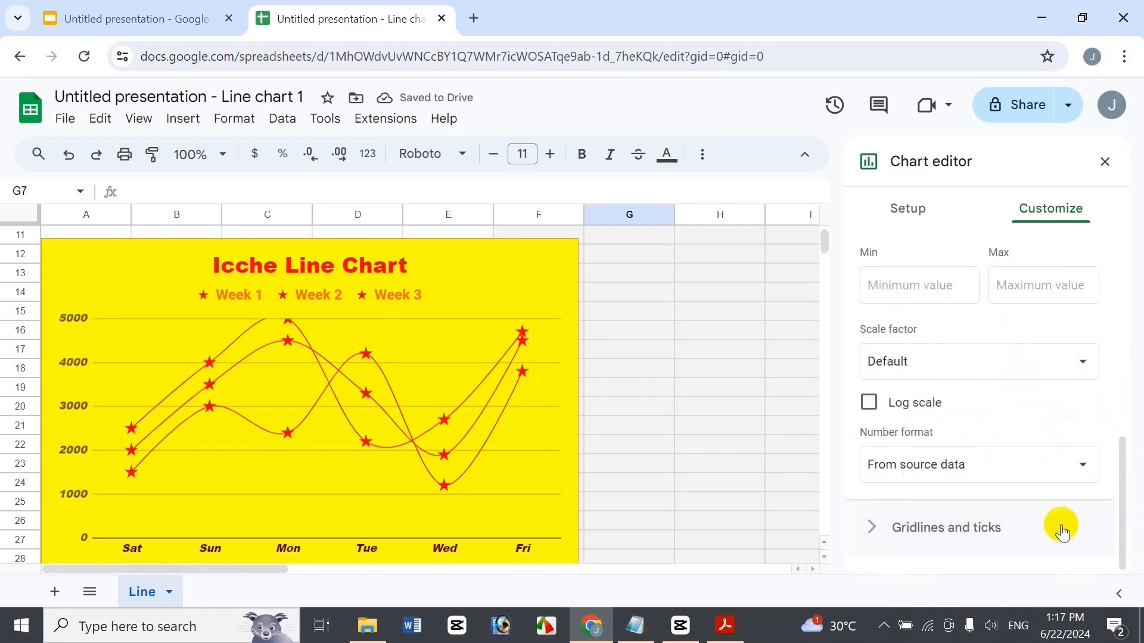
click(972, 531)
click(921, 451)
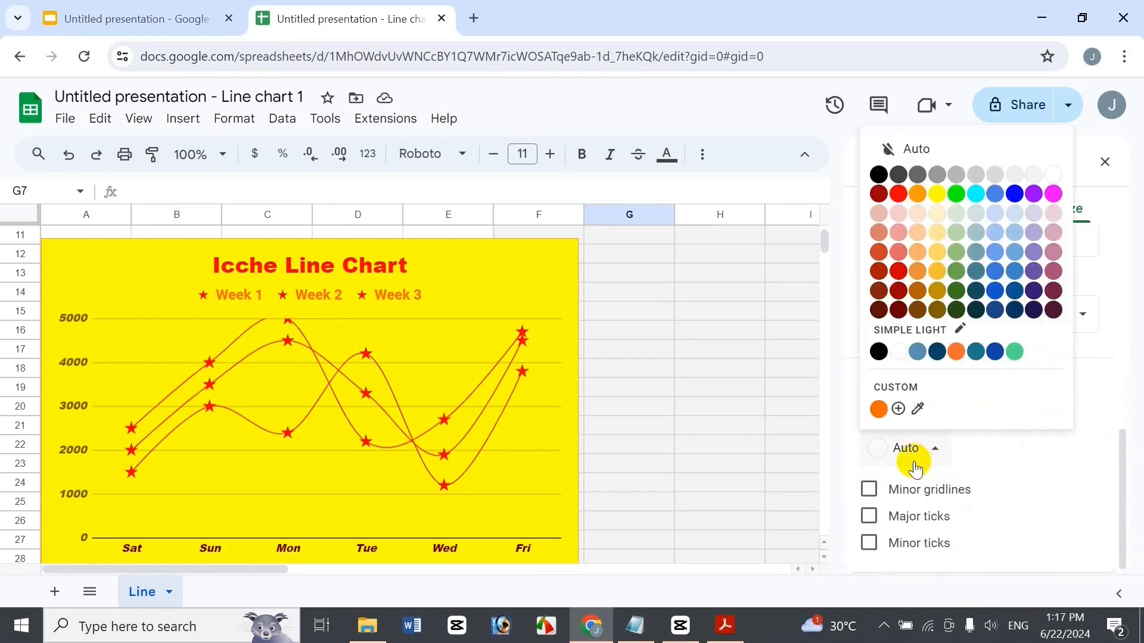
click(918, 311)
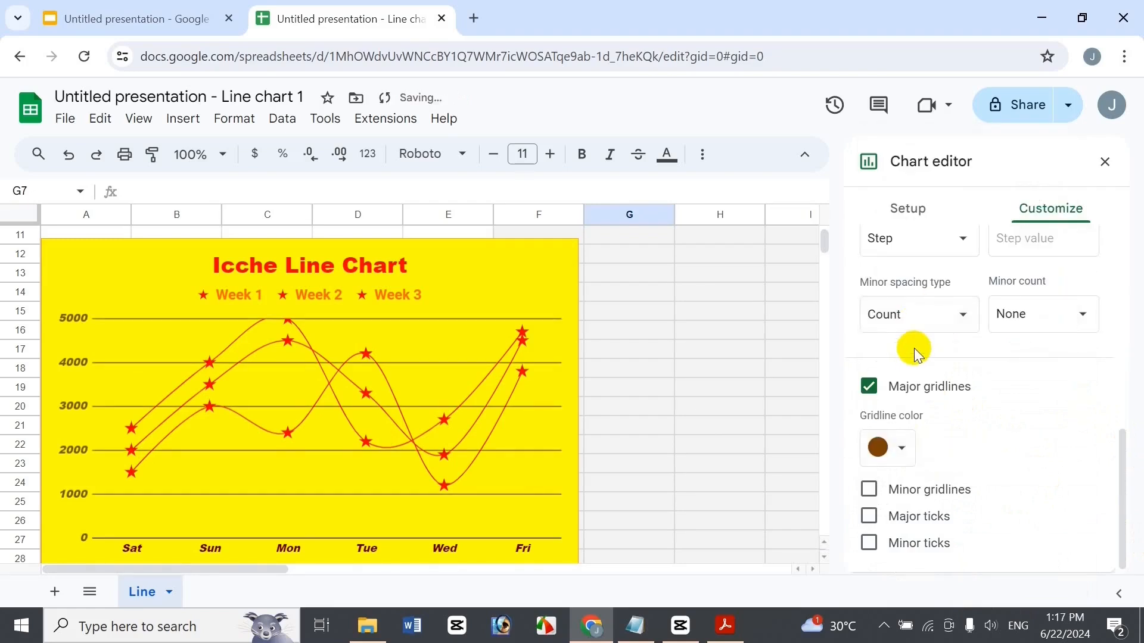
Step: Set the minor gridline count to 8, color the minor gridlines dark red, and close the chart editor
click(1032, 314)
click(1040, 577)
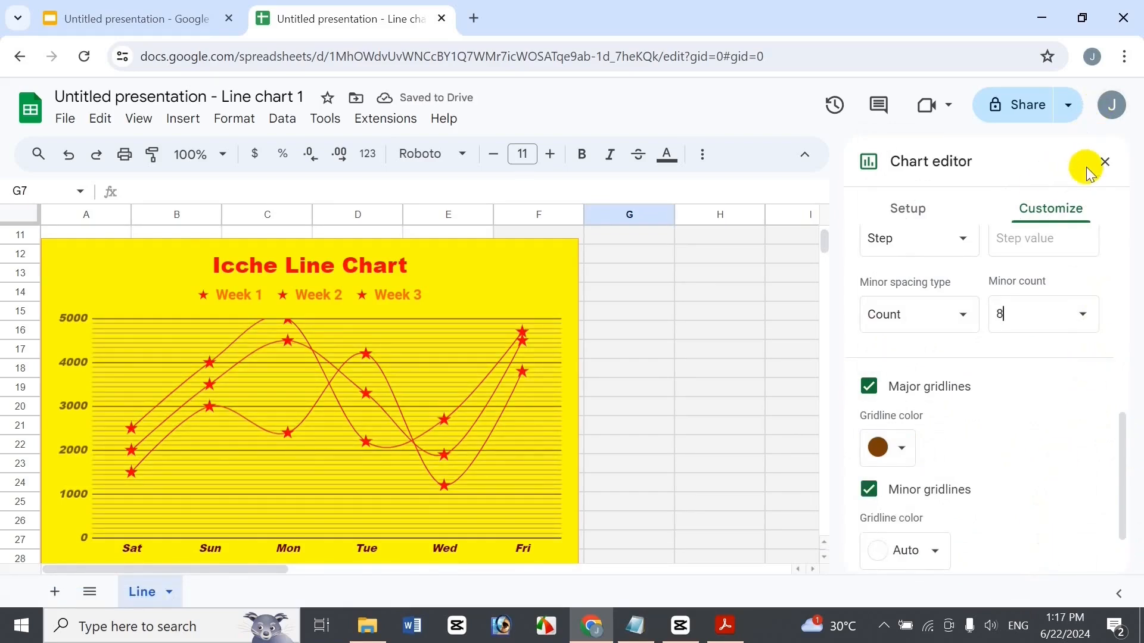
scroll(1126, 477, down, 2)
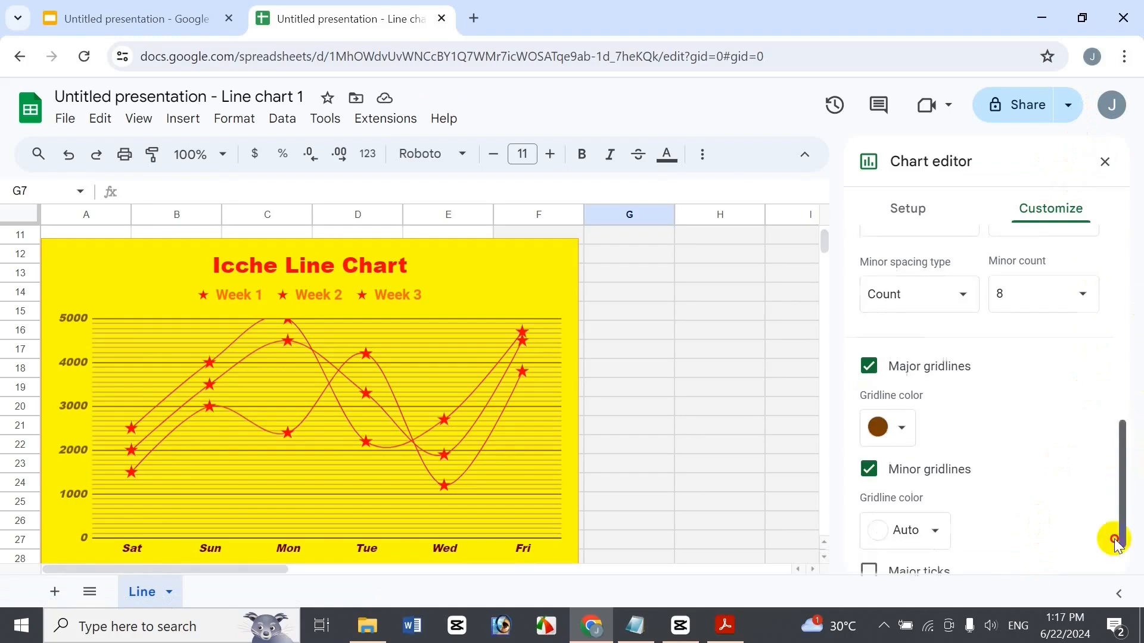
click(921, 470)
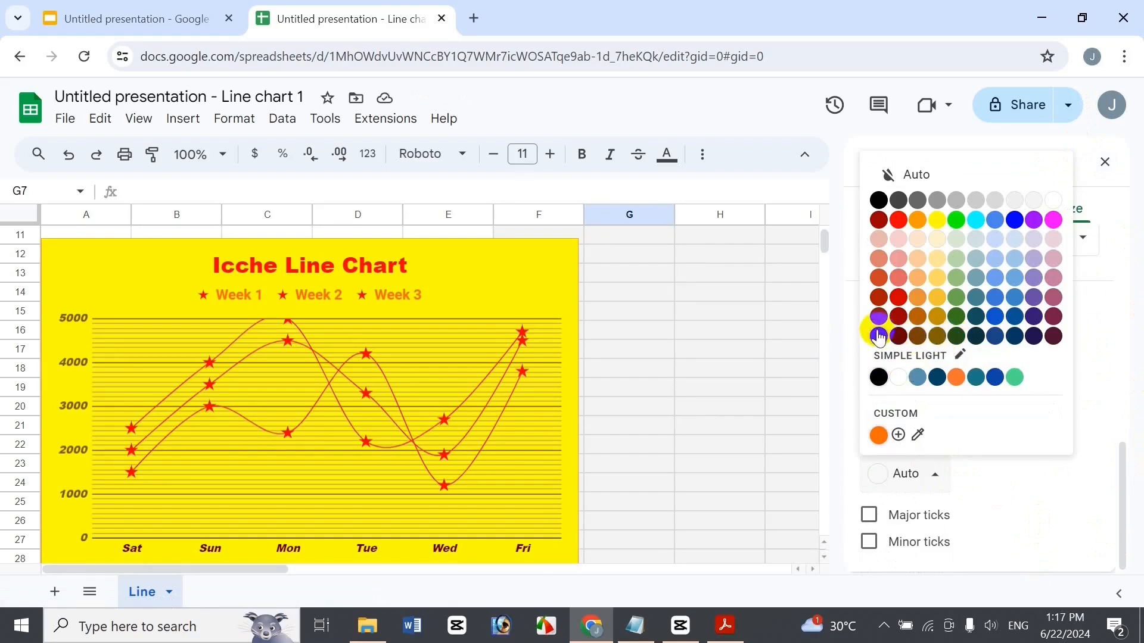
click(875, 221)
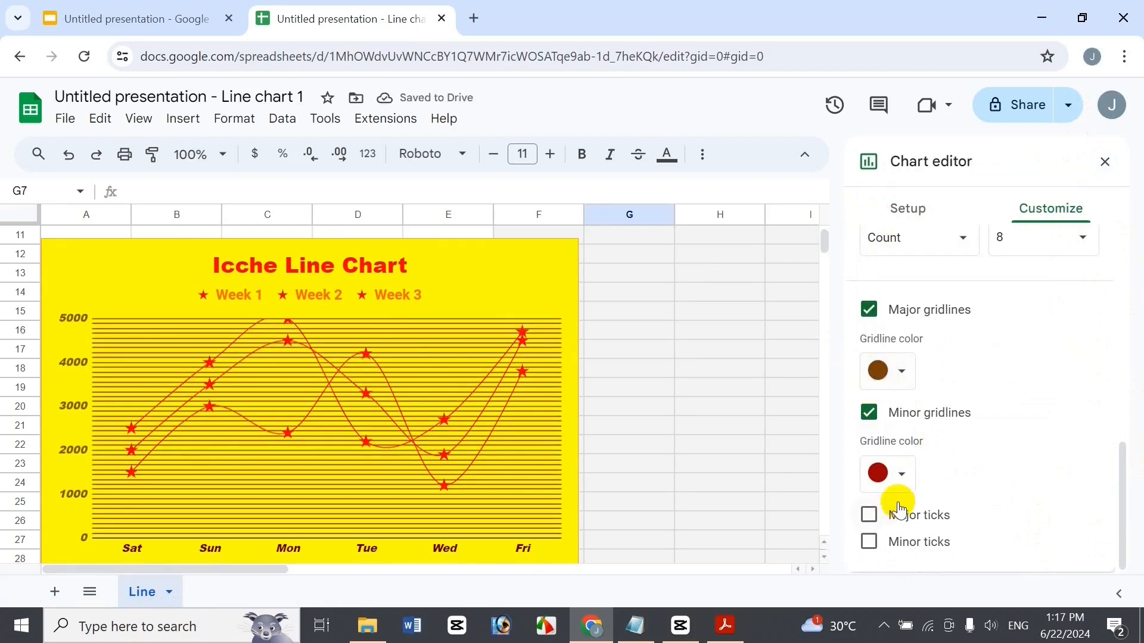
click(1105, 162)
click(572, 249)
click(573, 251)
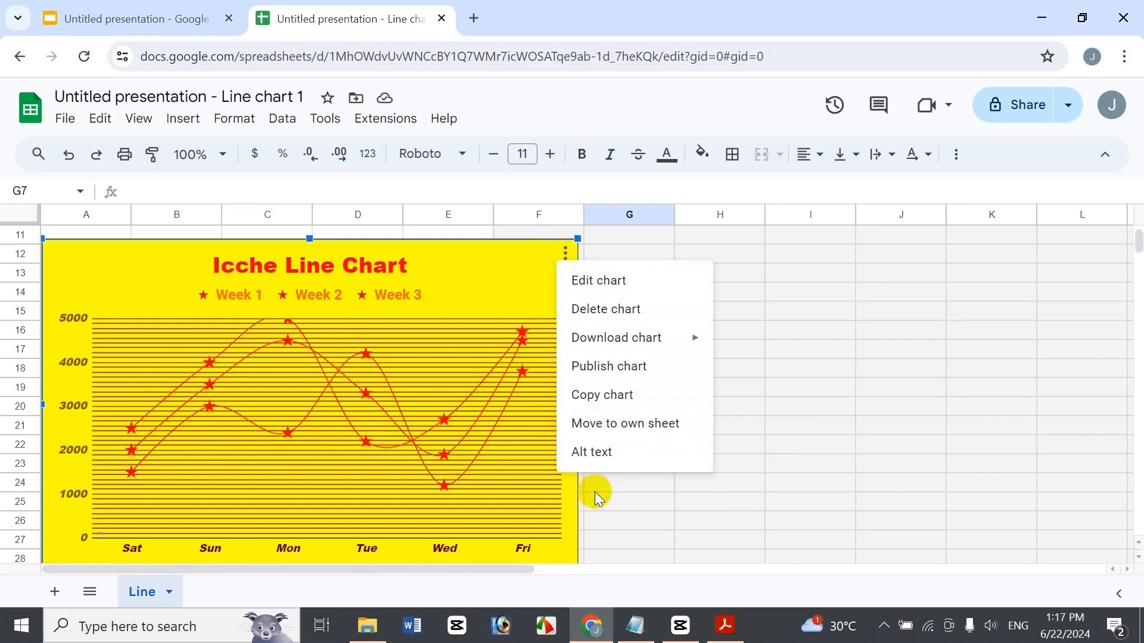
Step: Change the color of the Line sheet's tab to red
click(169, 592)
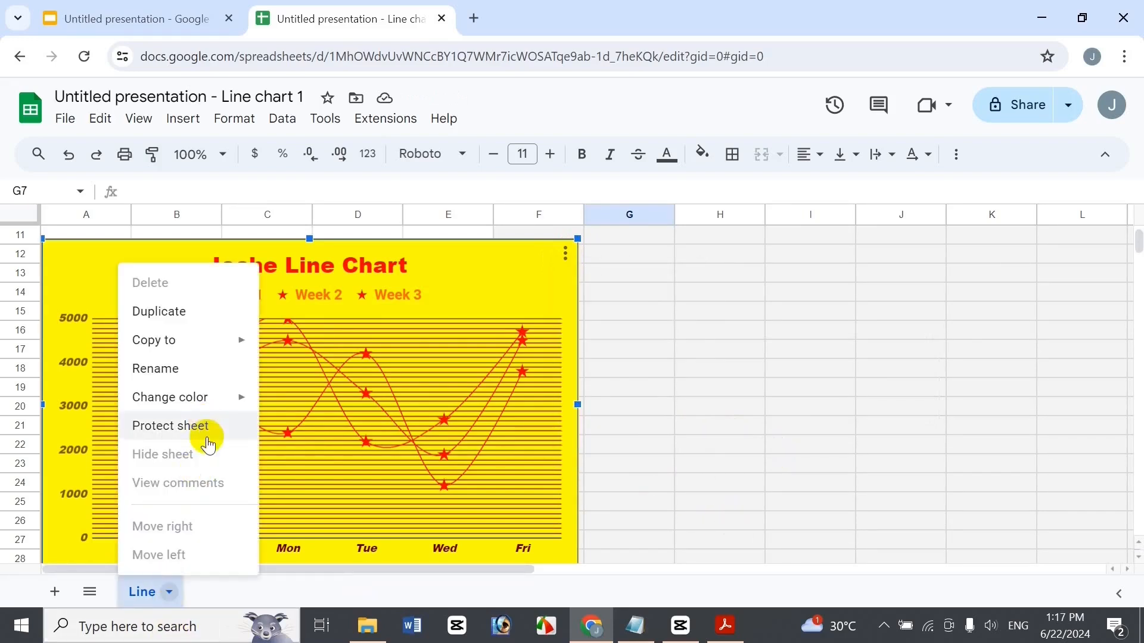
mouse_move(199, 407)
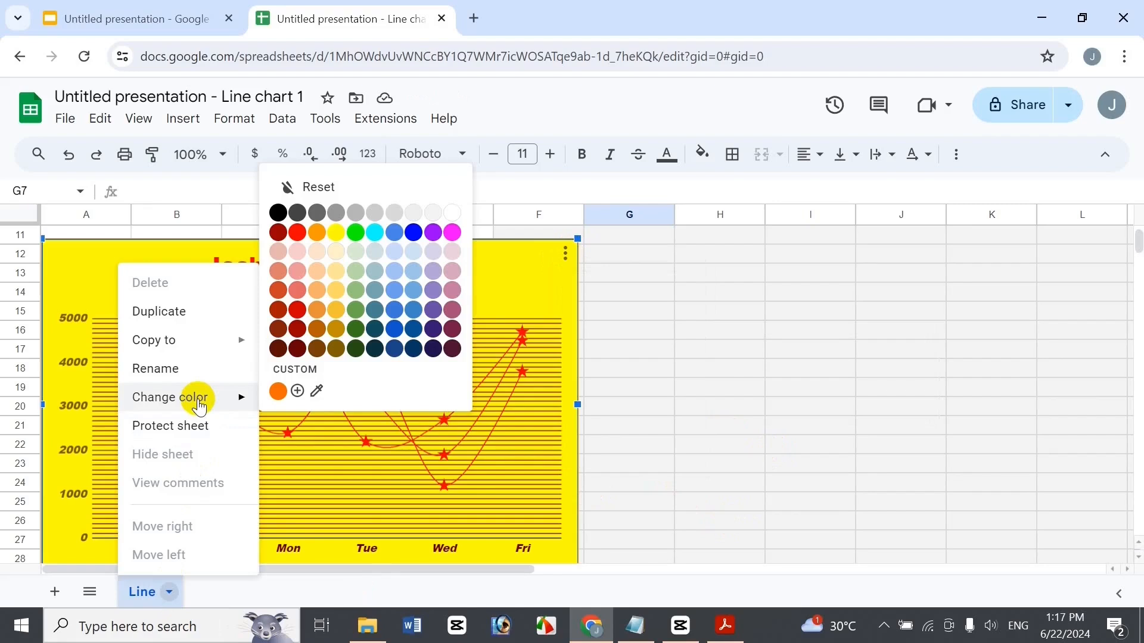
mouse_move(175, 352)
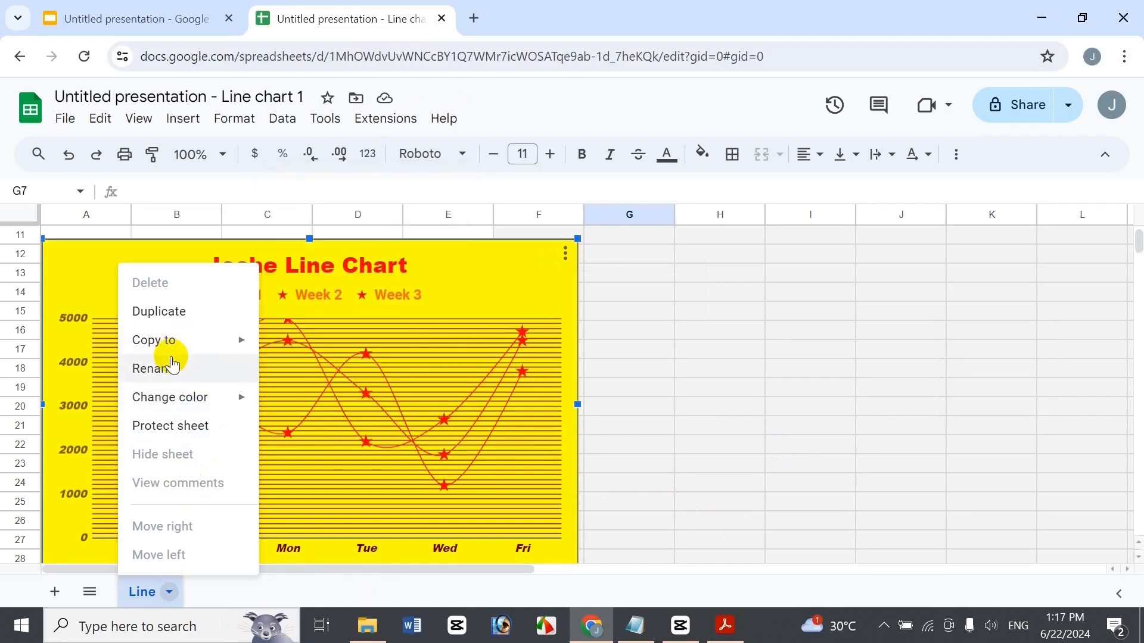
mouse_move(175, 390)
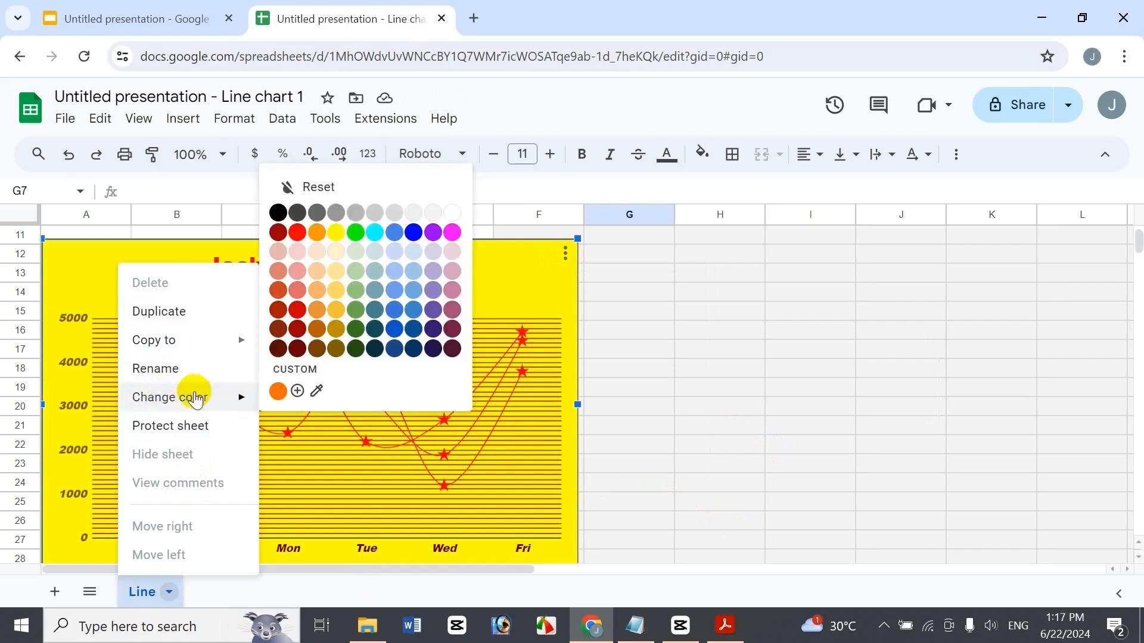
click(291, 238)
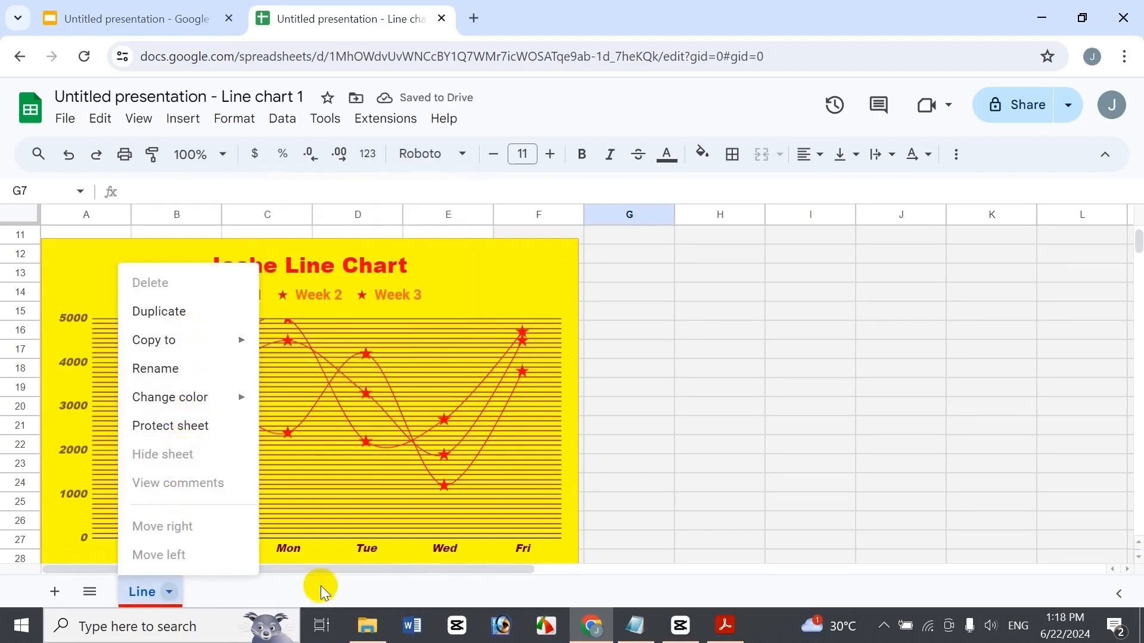
click(482, 271)
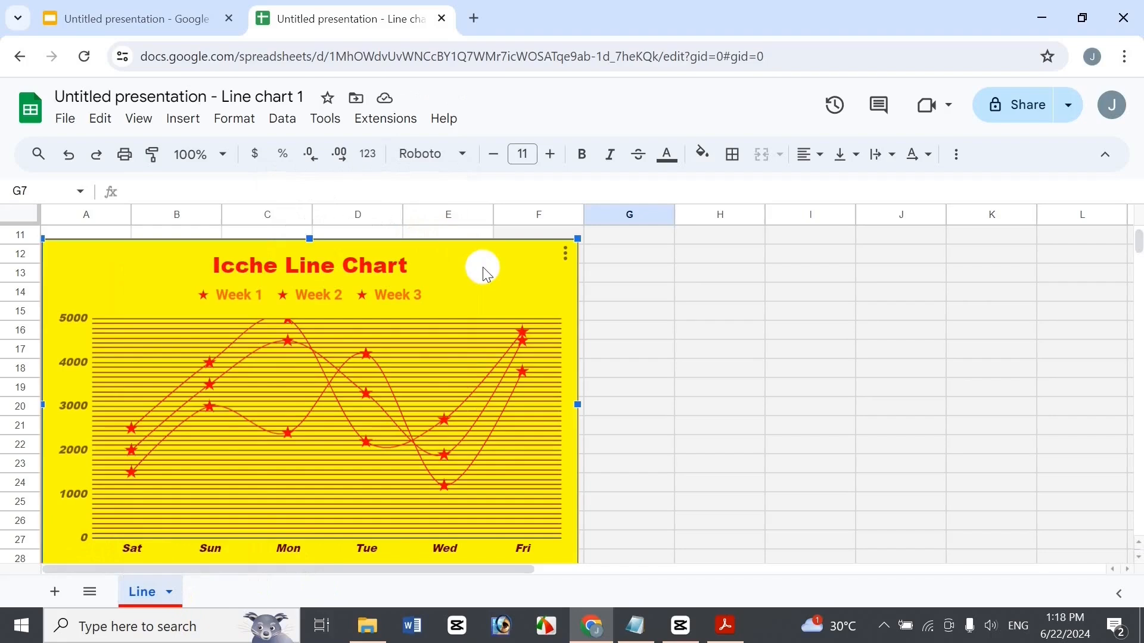
Step: Close the chart's spreadsheet, return to the presentation, and update the line chart from the list of linked objects
click(442, 19)
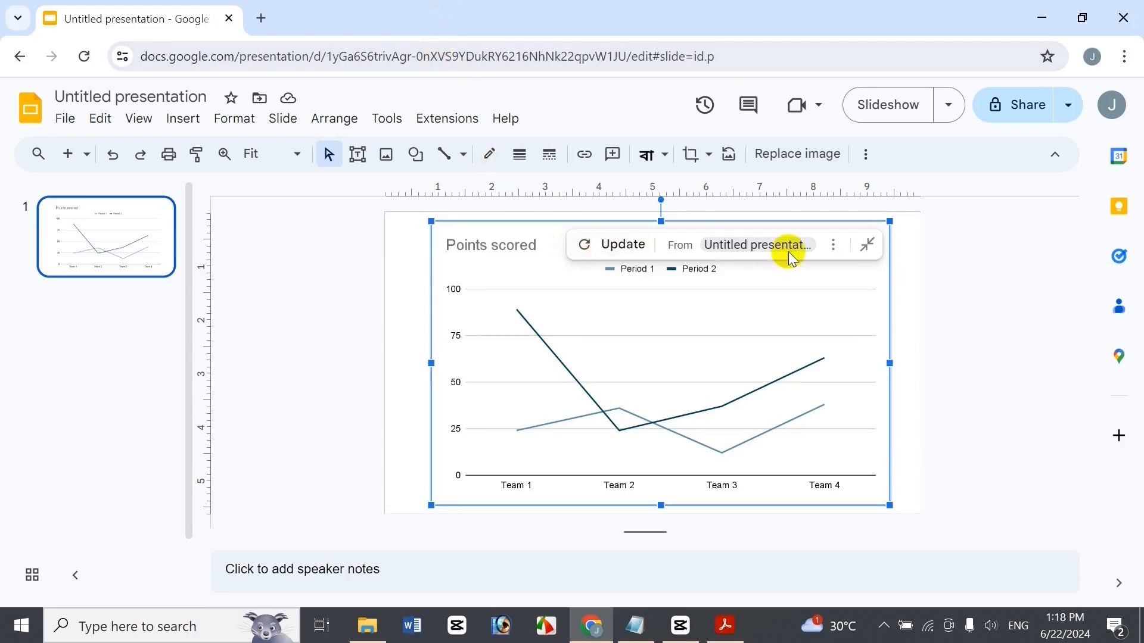
click(833, 245)
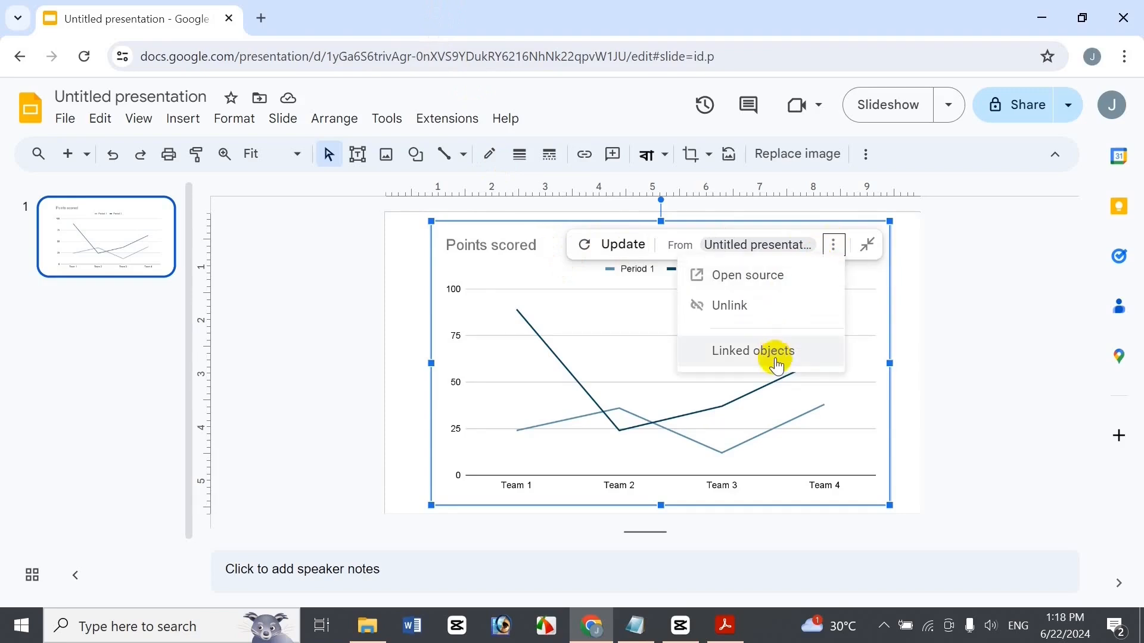
click(804, 340)
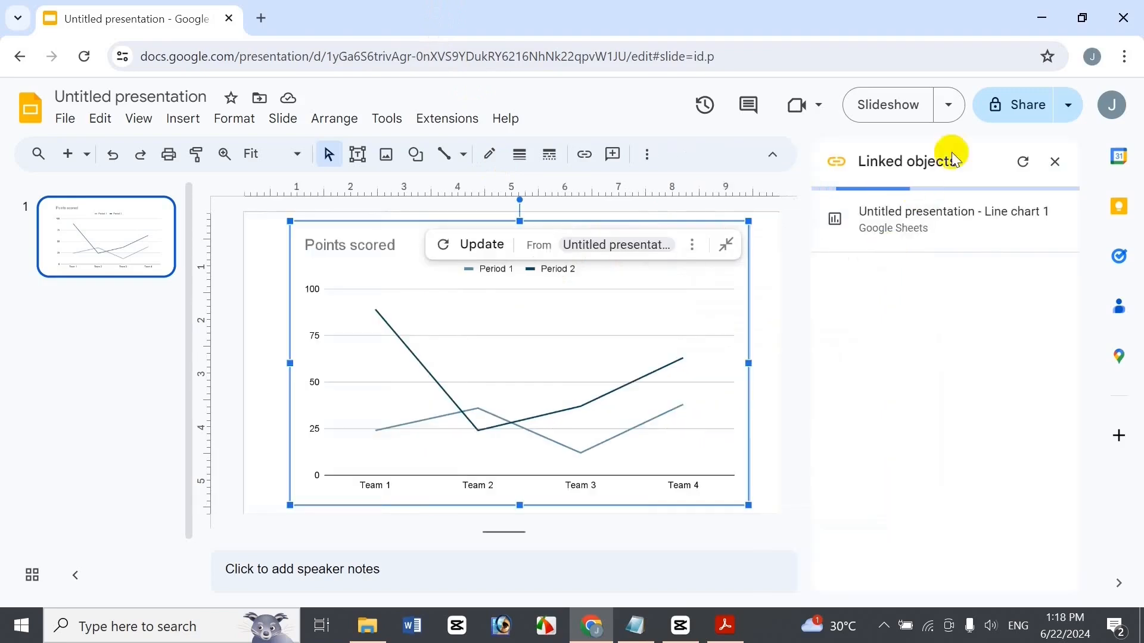
click(1060, 160)
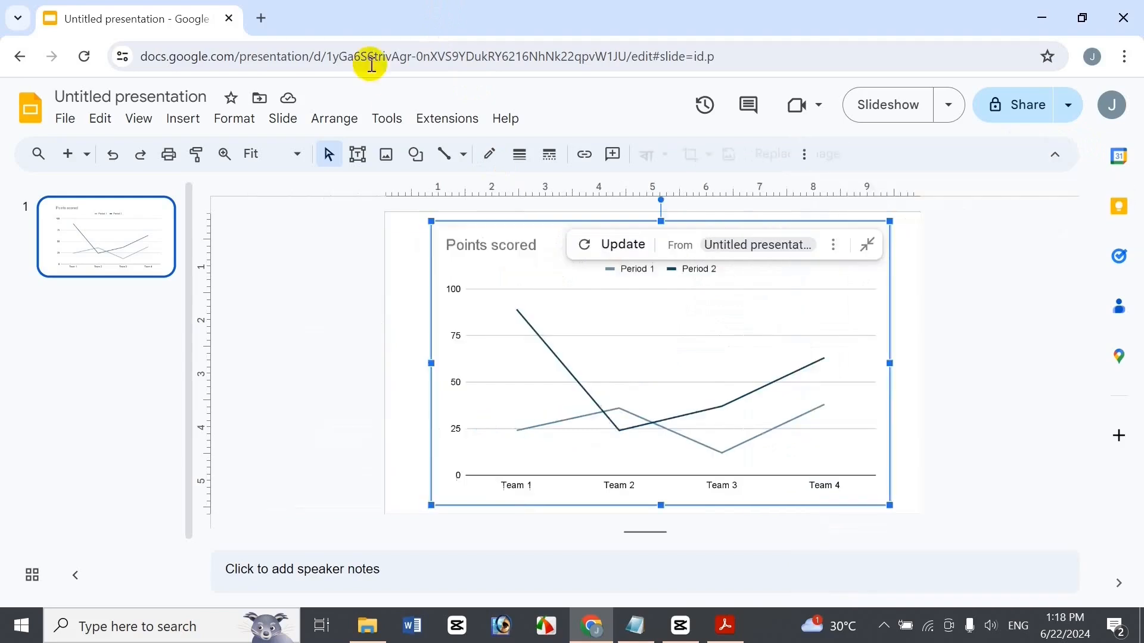
click(388, 118)
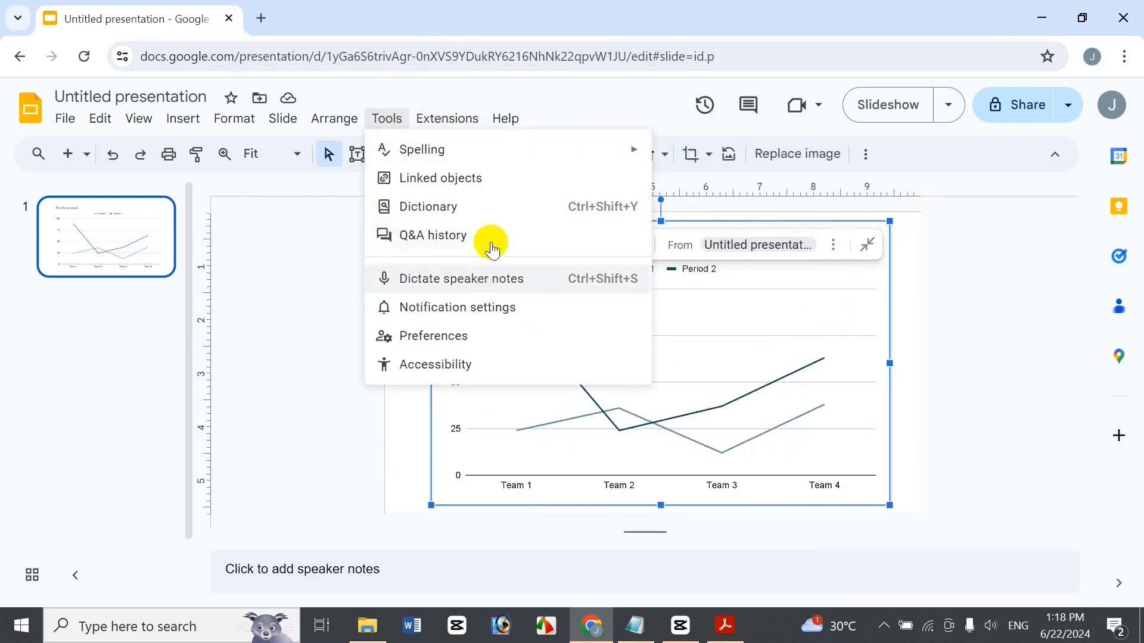
click(510, 178)
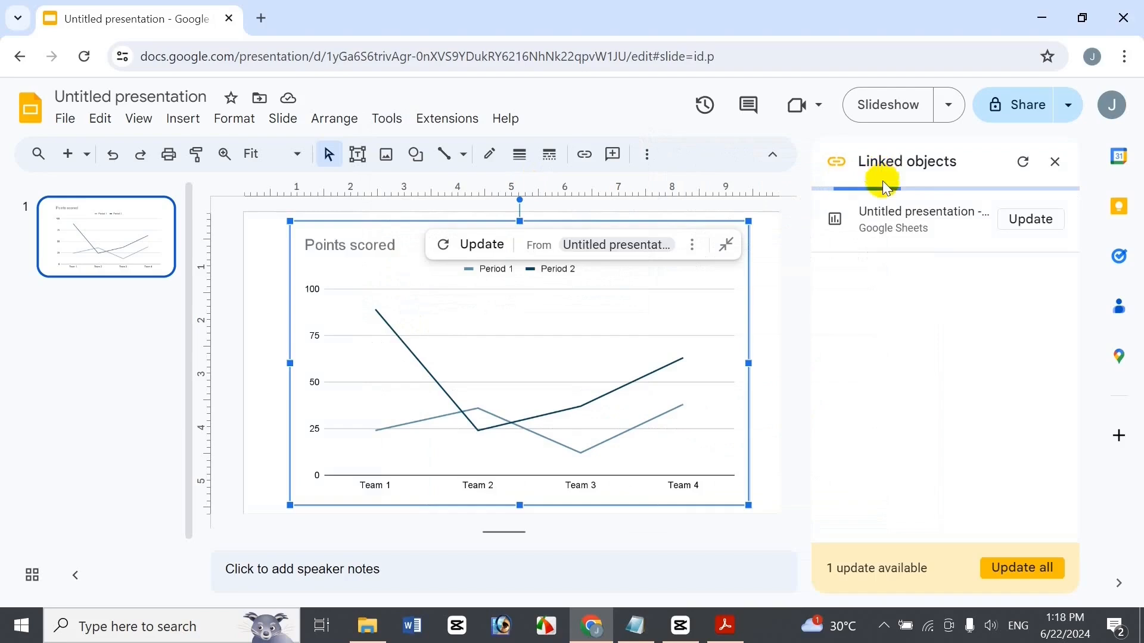
click(1031, 222)
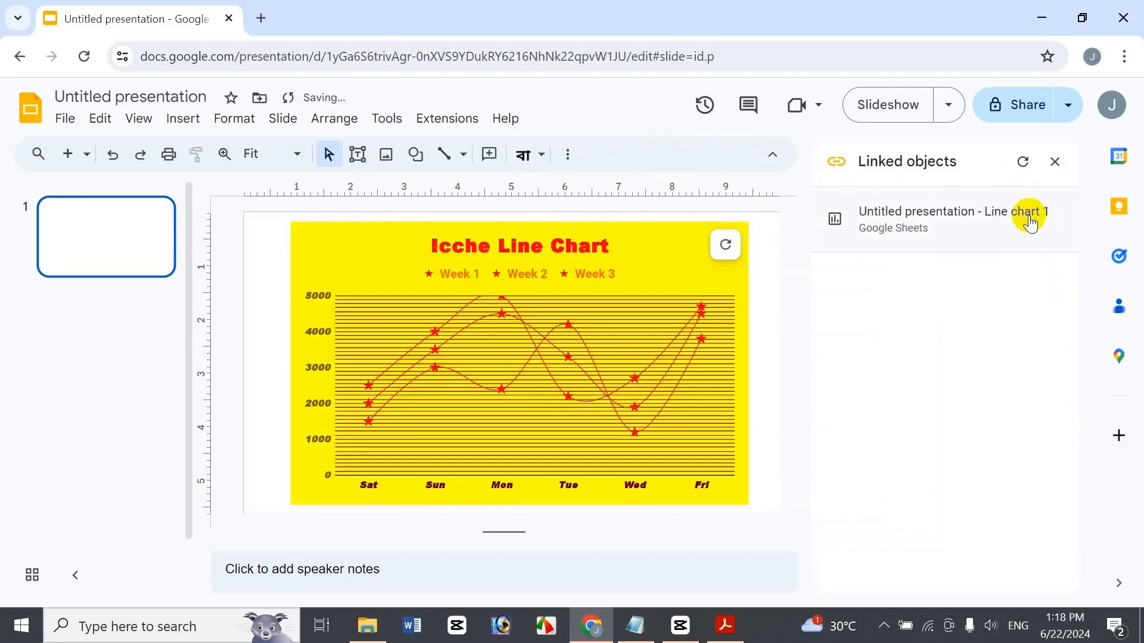
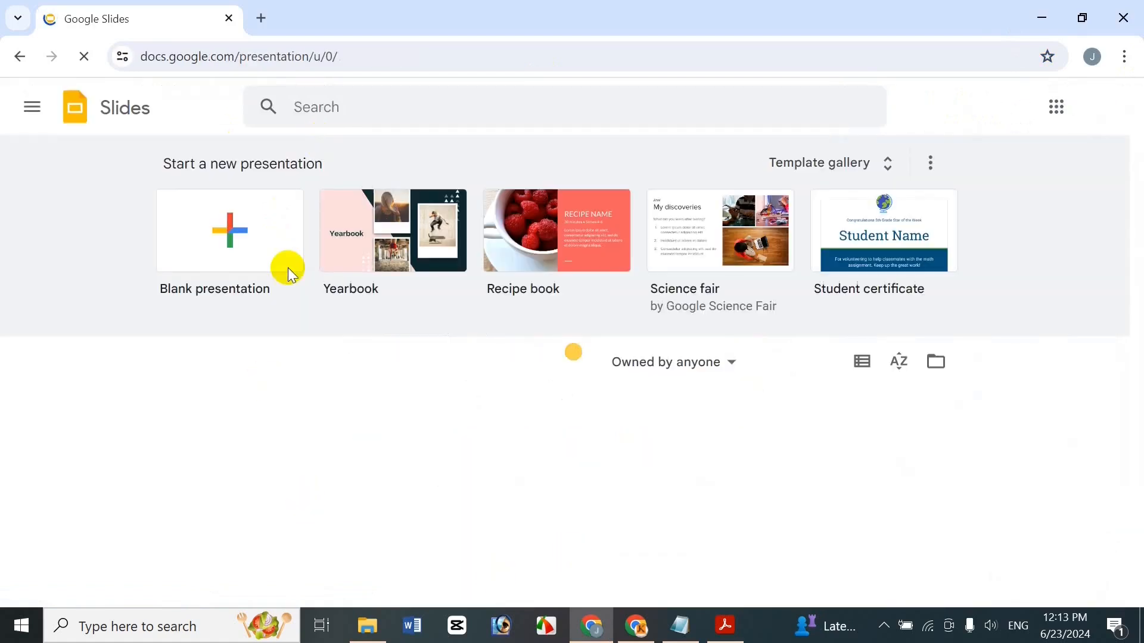
Step: Create a blank presentation, dismiss the theme choices, and delete the title and subtitle placeholders from the first slide
click(258, 243)
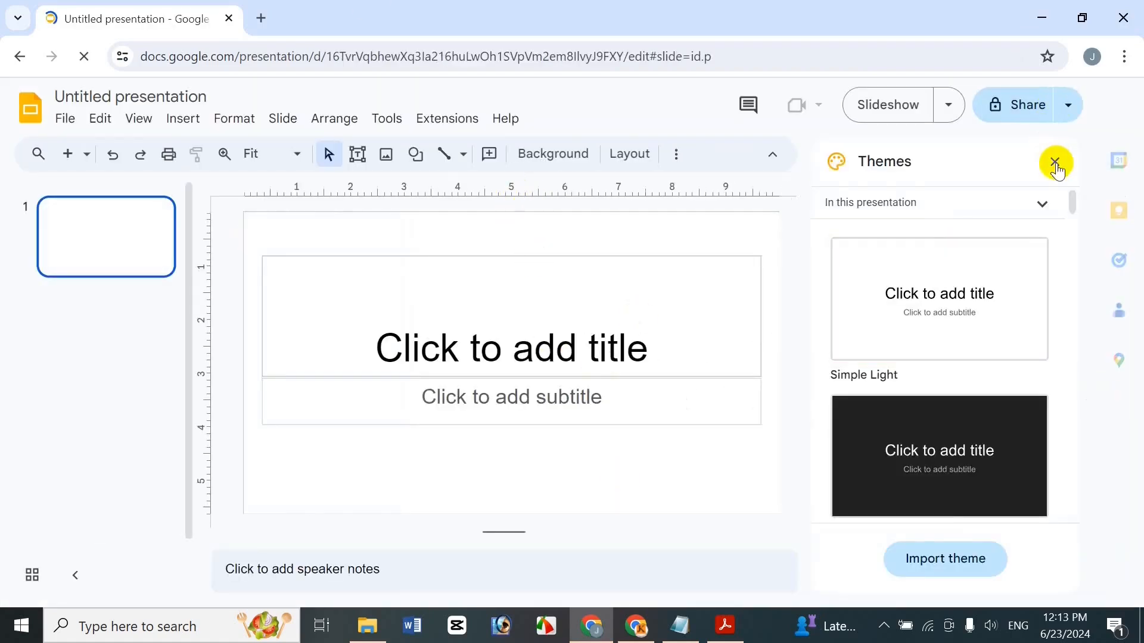
click(1055, 161)
click(680, 251)
click(667, 242)
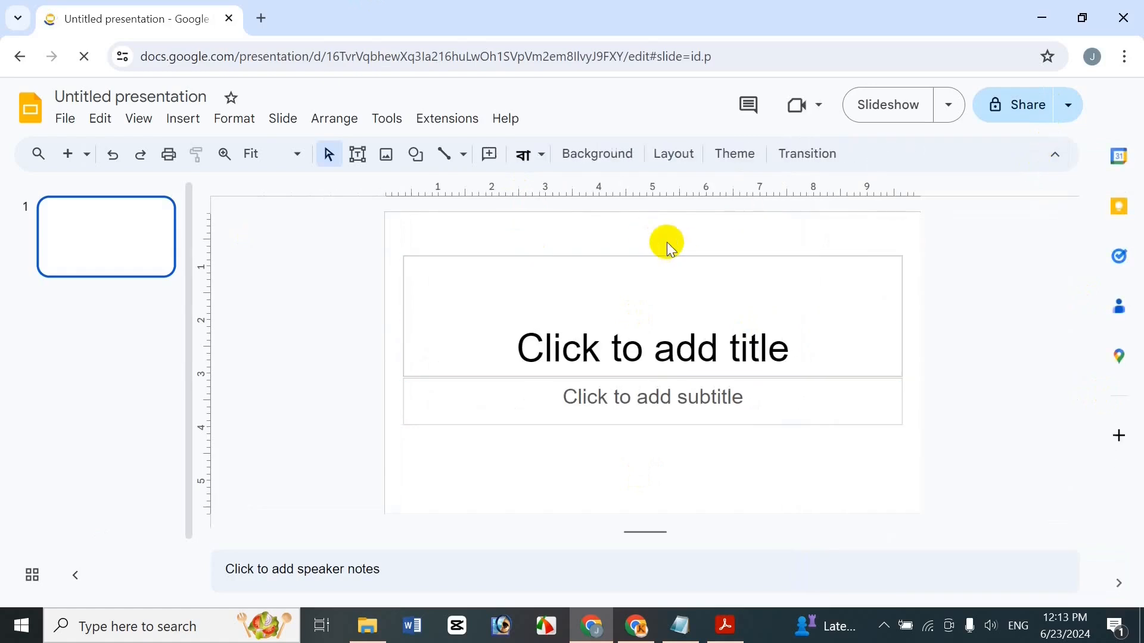
key(ctrl+a)
key(Delete)
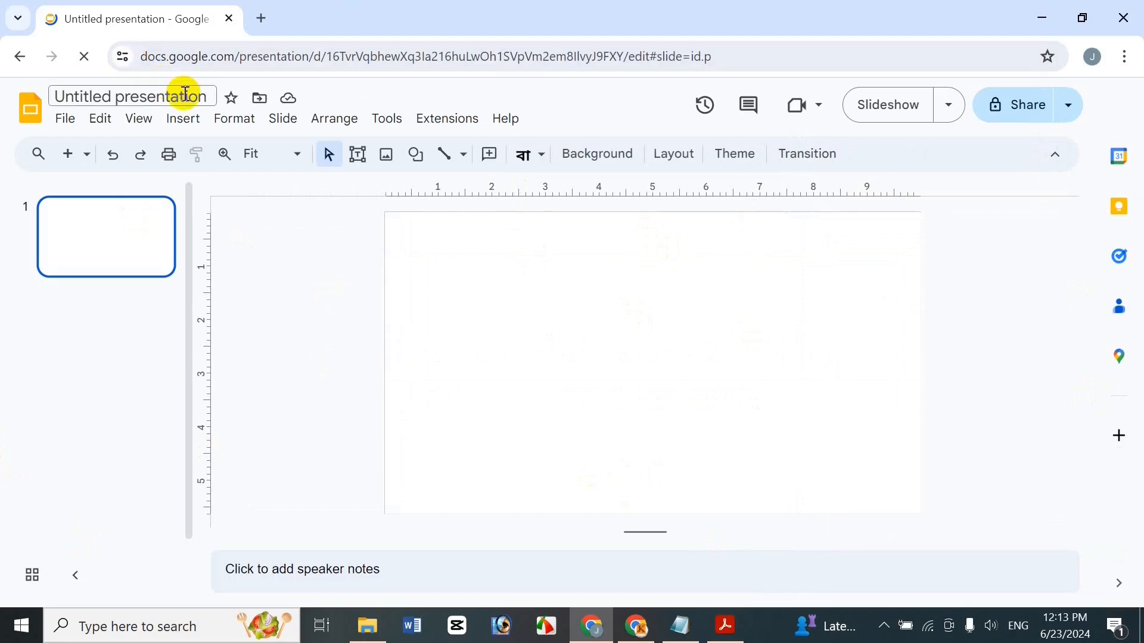
Step: Insert a pie chart on the empty slide and open its linked source spreadsheet
click(191, 120)
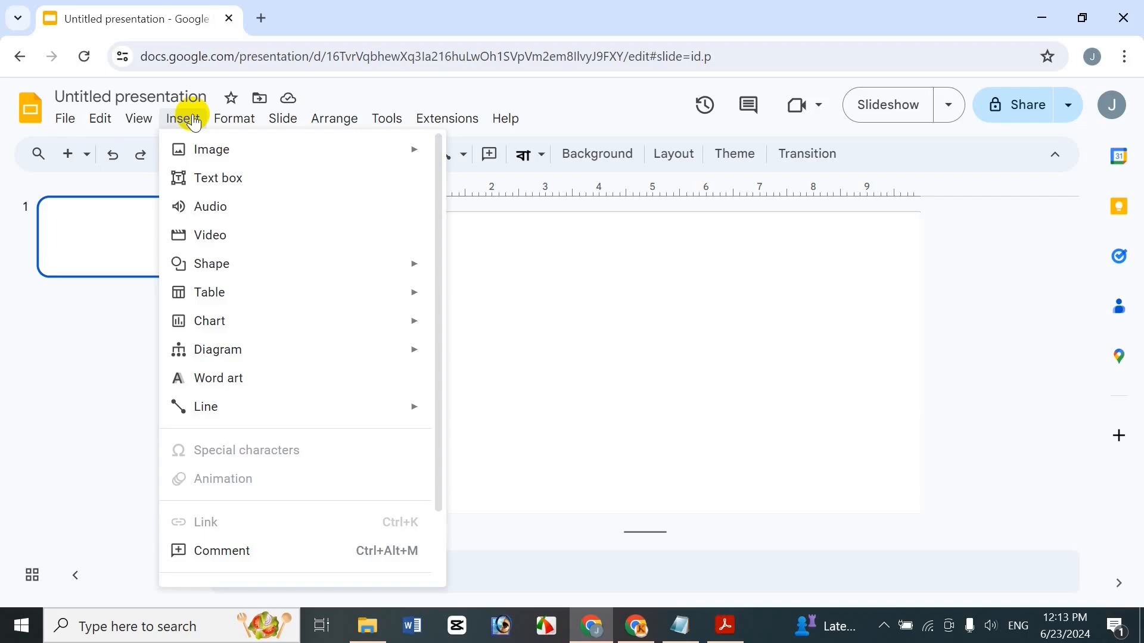
mouse_move(240, 327)
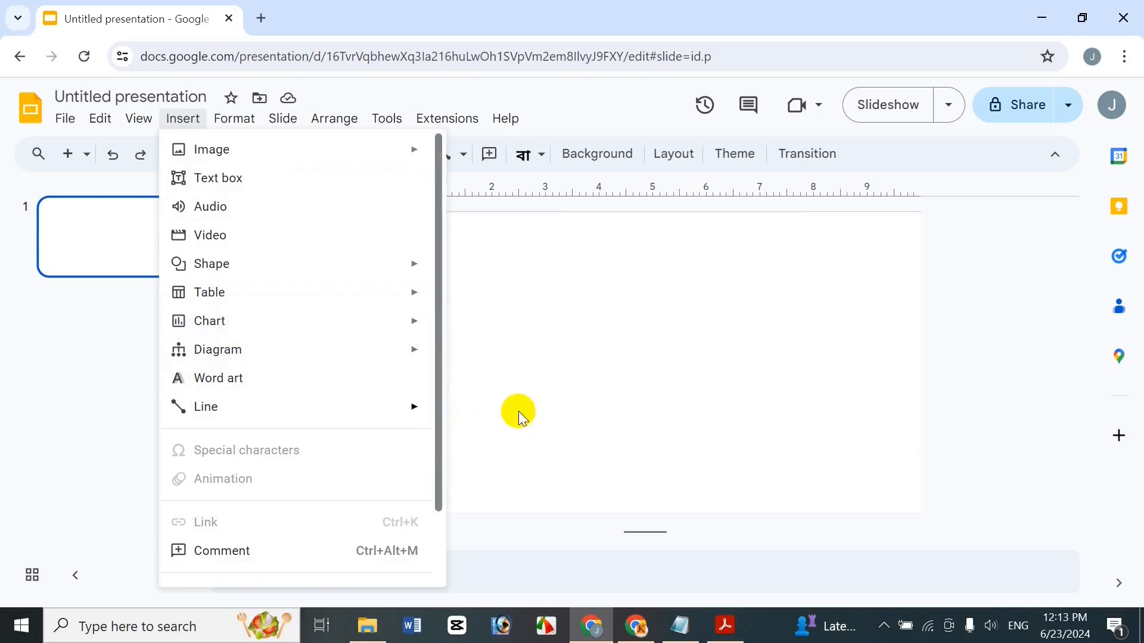
mouse_move(358, 326)
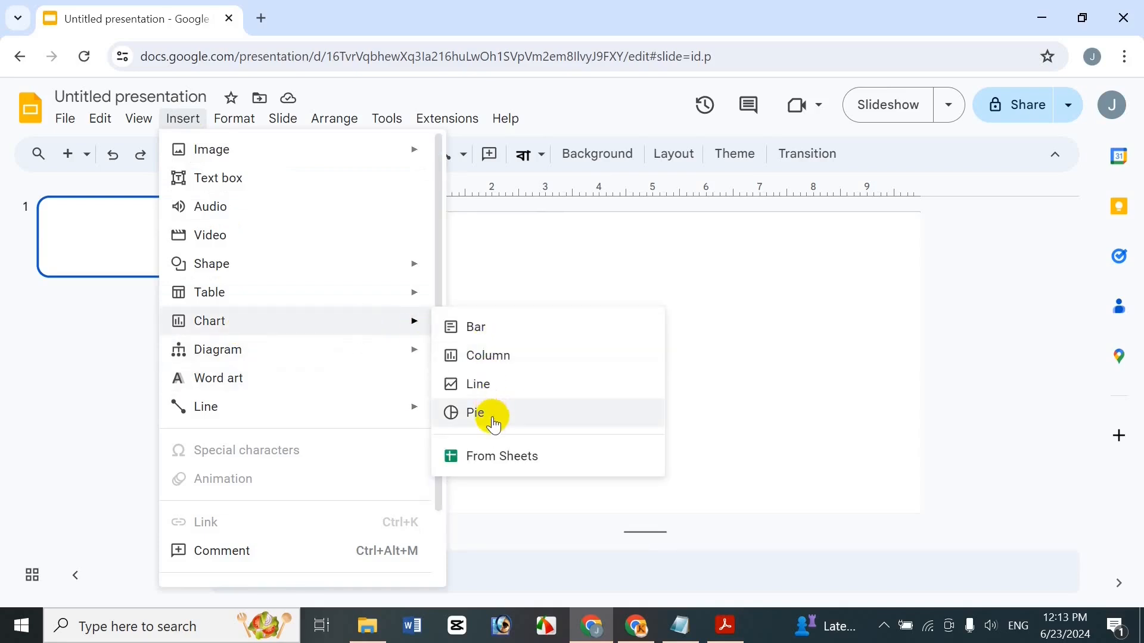
click(495, 416)
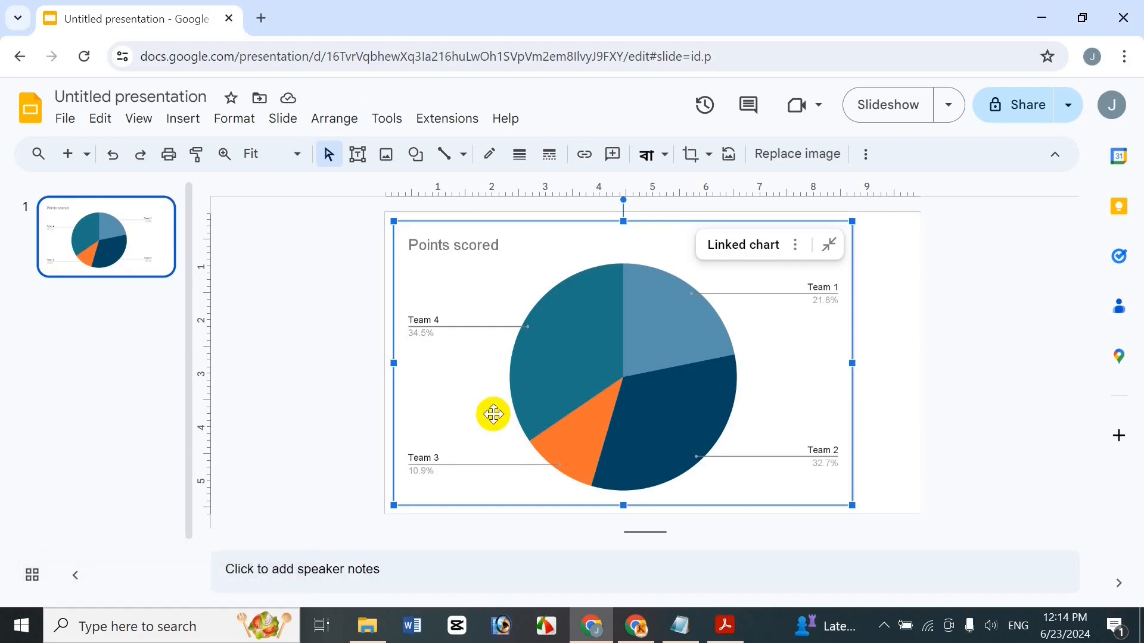
click(797, 248)
click(757, 286)
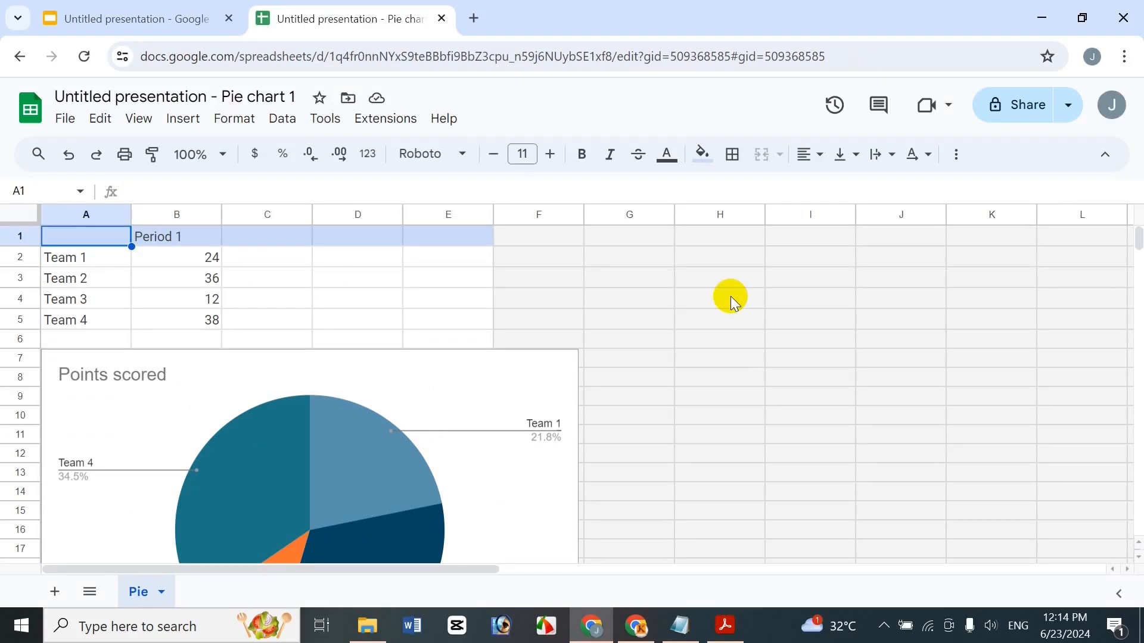
Step: Replace the header in cell B1 of the pie chart data with "Parcentage"
click(197, 240)
text(P)
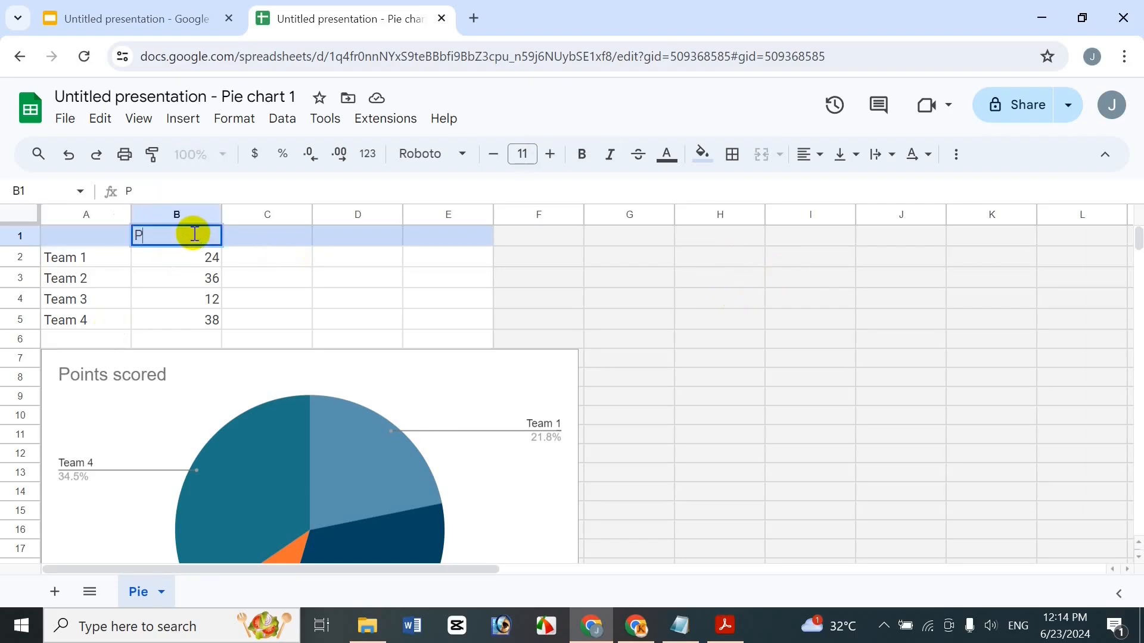
text(arcen)
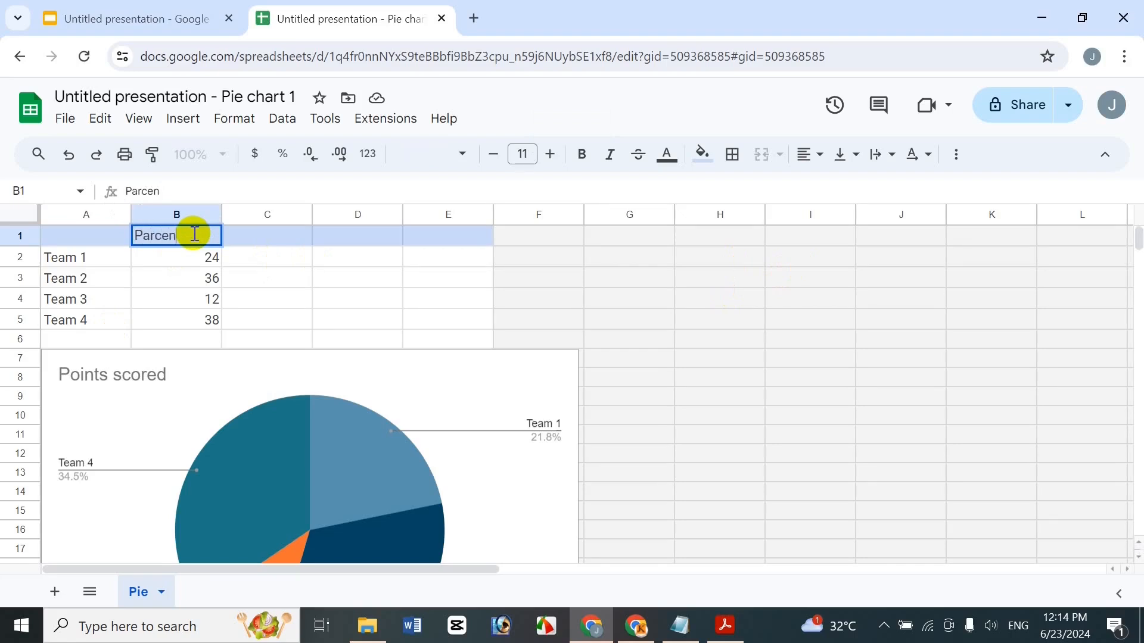
text(tege)
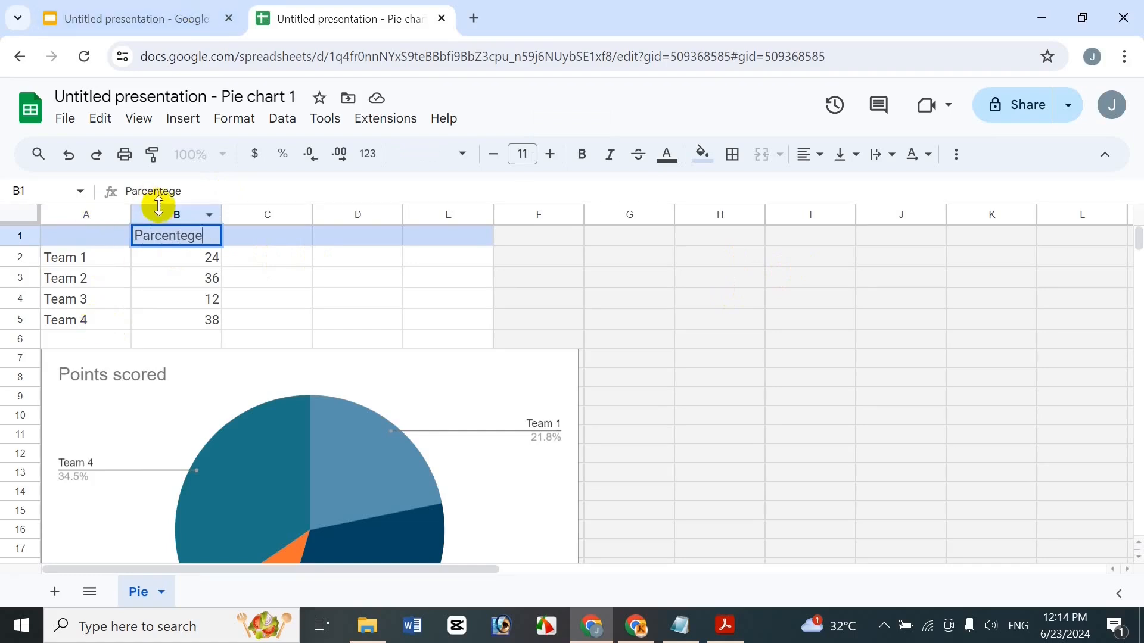
click(189, 236)
key(BackSpace)
text(a)
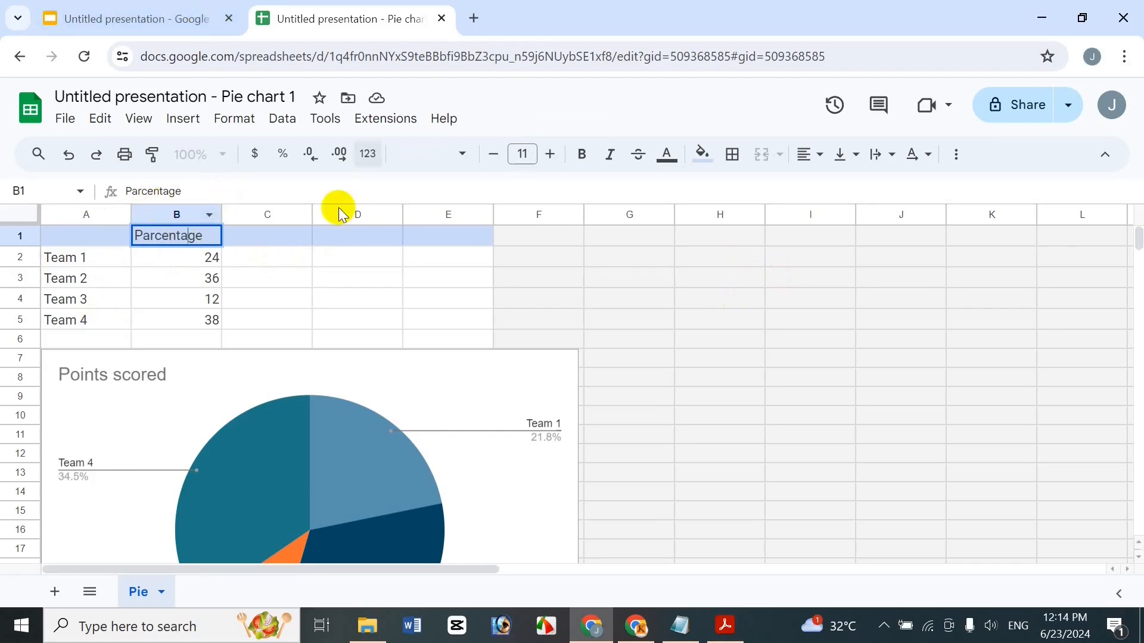
click(191, 271)
Step: Rename the first two categories, in A2 and A3, to Dhaka and Rajshahi
click(62, 260)
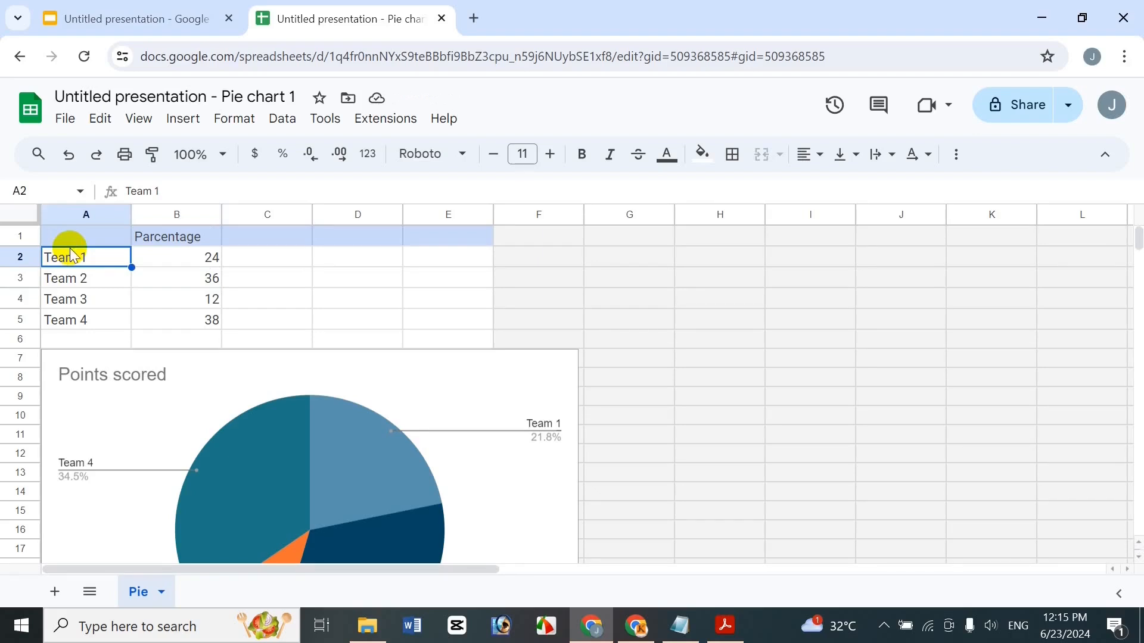
text(Dhaka)
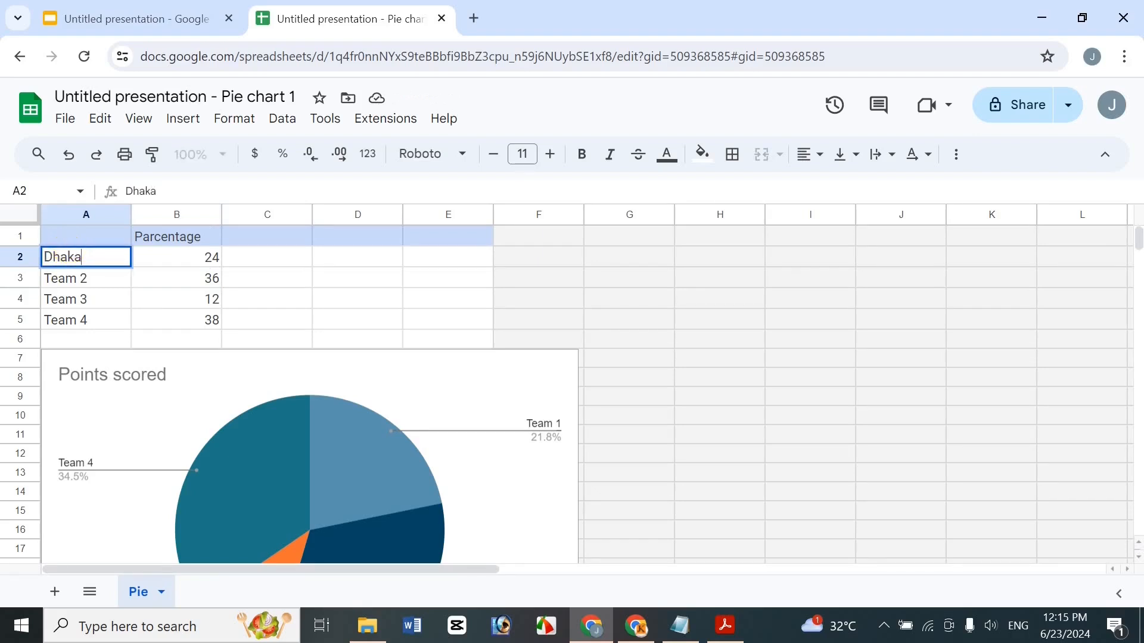
click(83, 275)
text(Rajh)
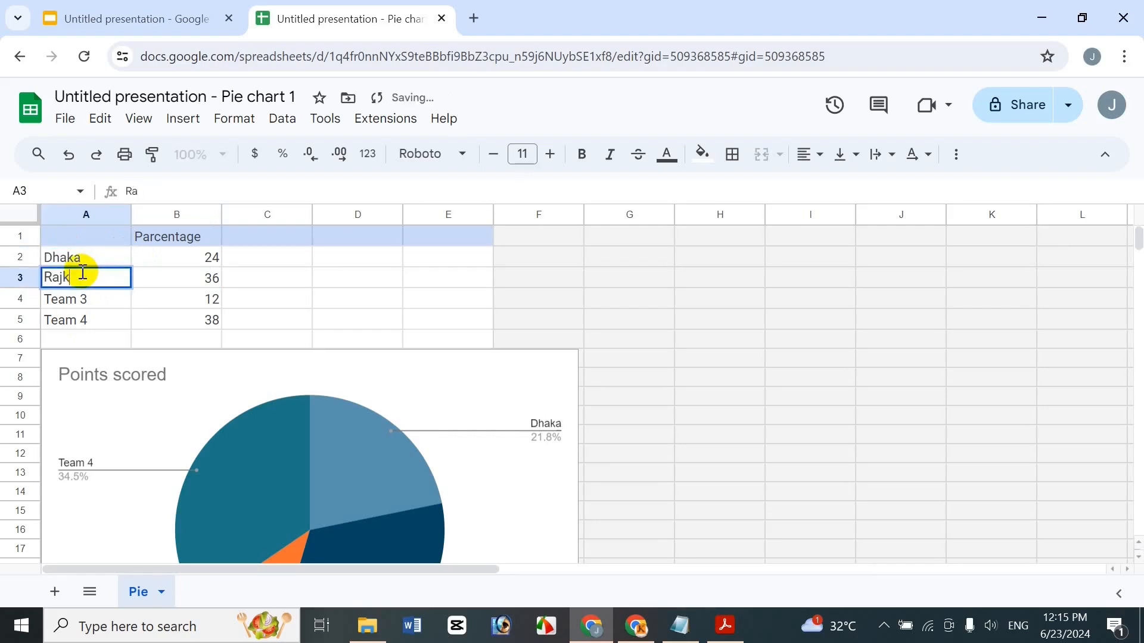
key(BackSpace)
text(j)
key(BackSpace)
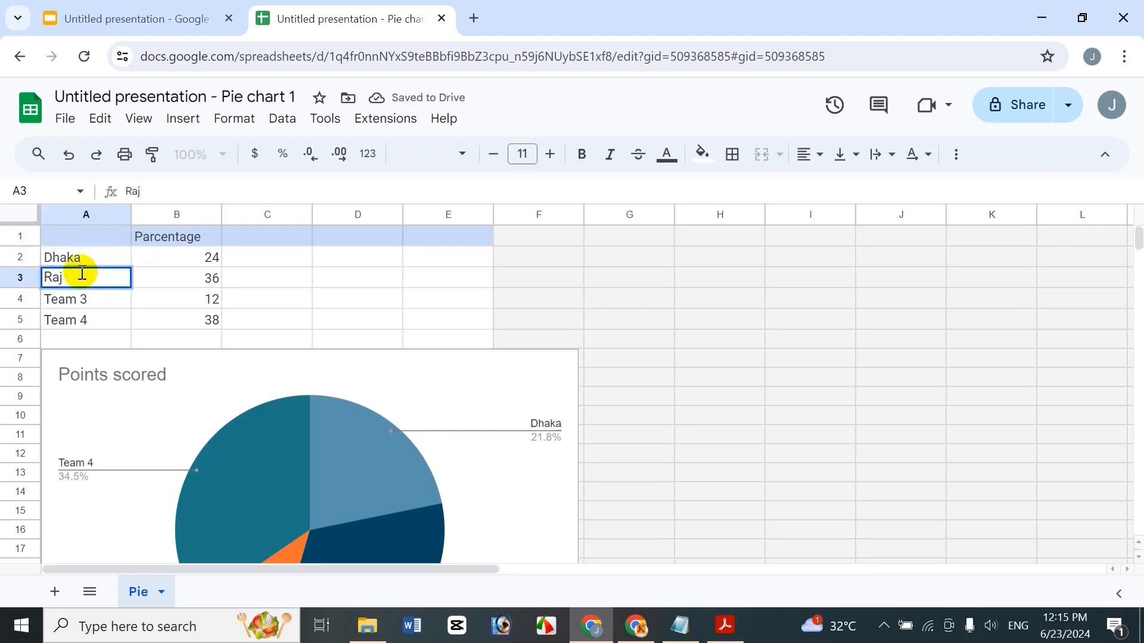
text(shahi)
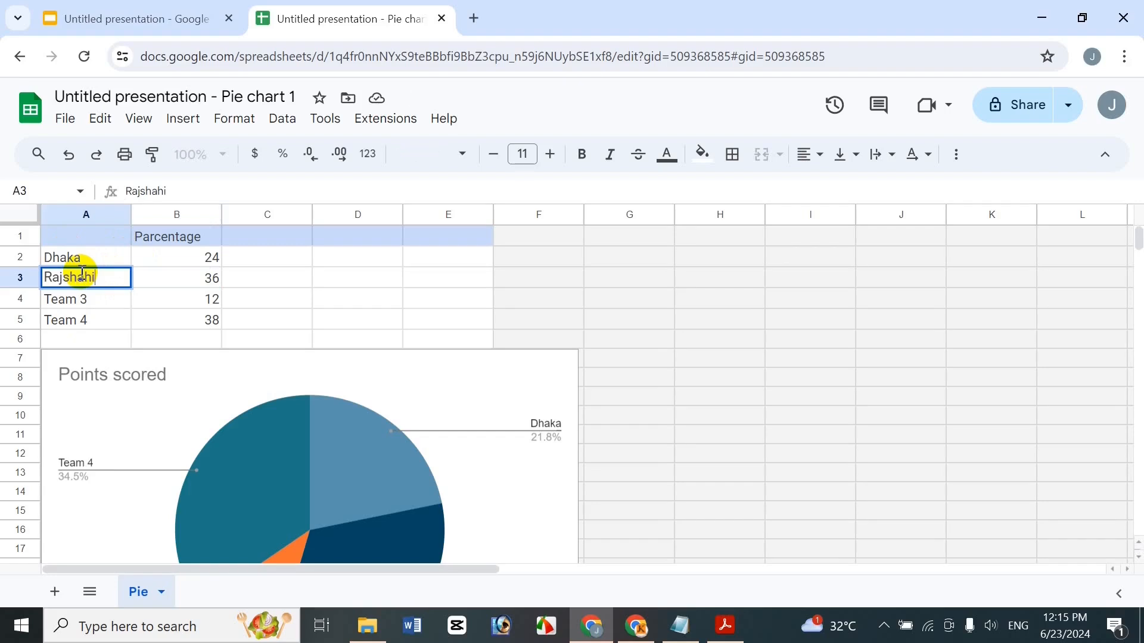
key(Return)
Step: Rename the remaining two categories, in A4 and A5, to Jessor and Barisal
text(K)
key(BackSpace)
text(J)
key(BackSpace)
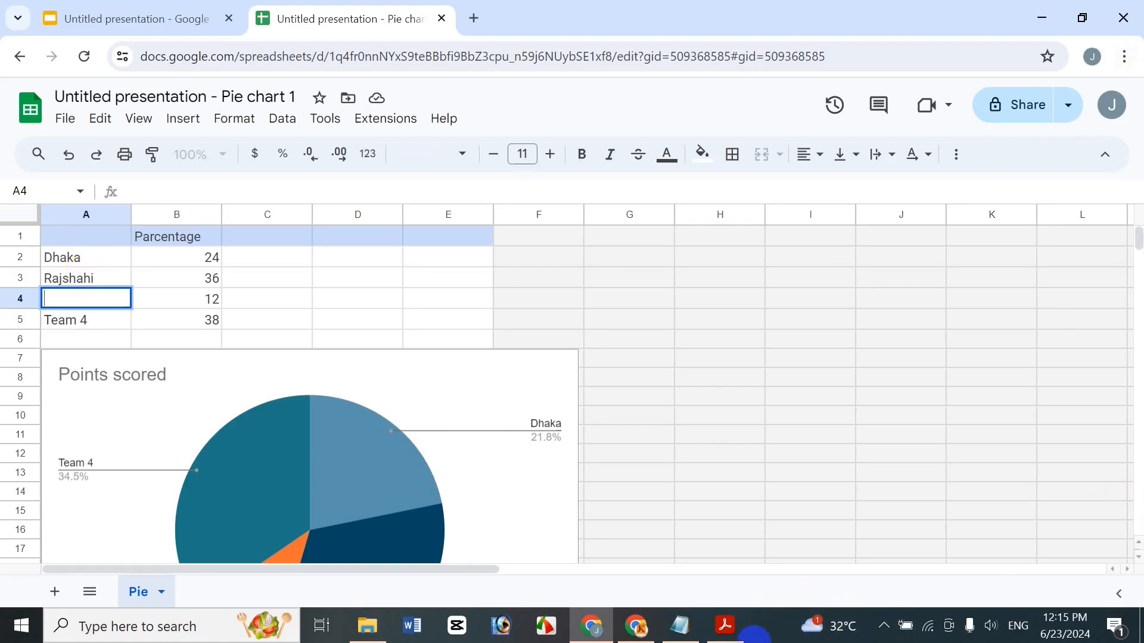
text(J)
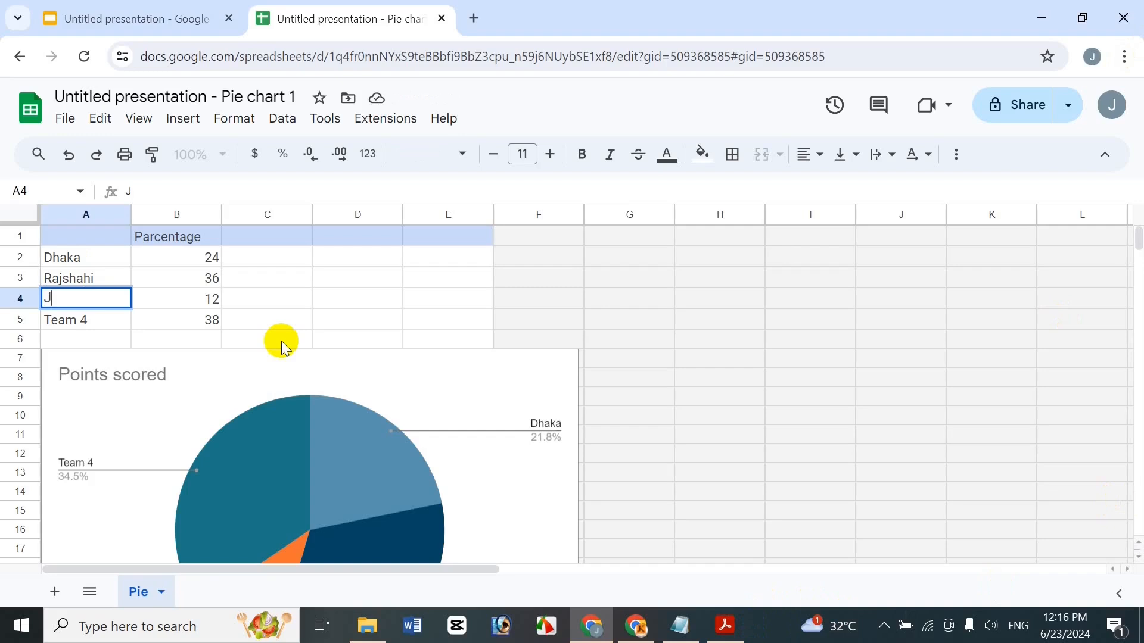
text(essor)
click(85, 317)
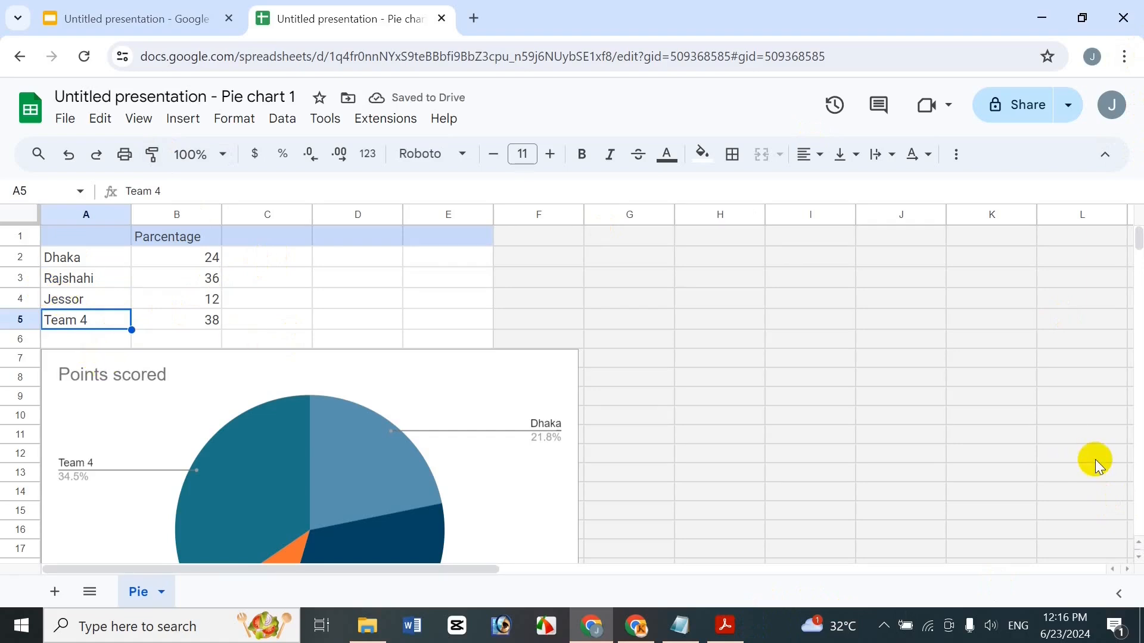
text(Bari)
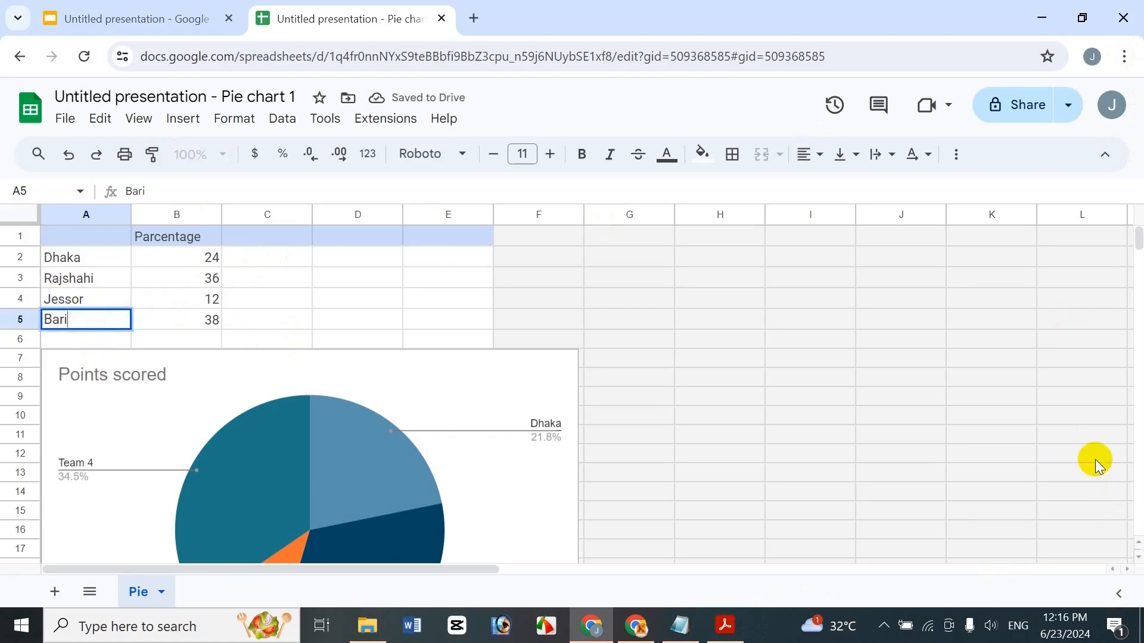
text(sal)
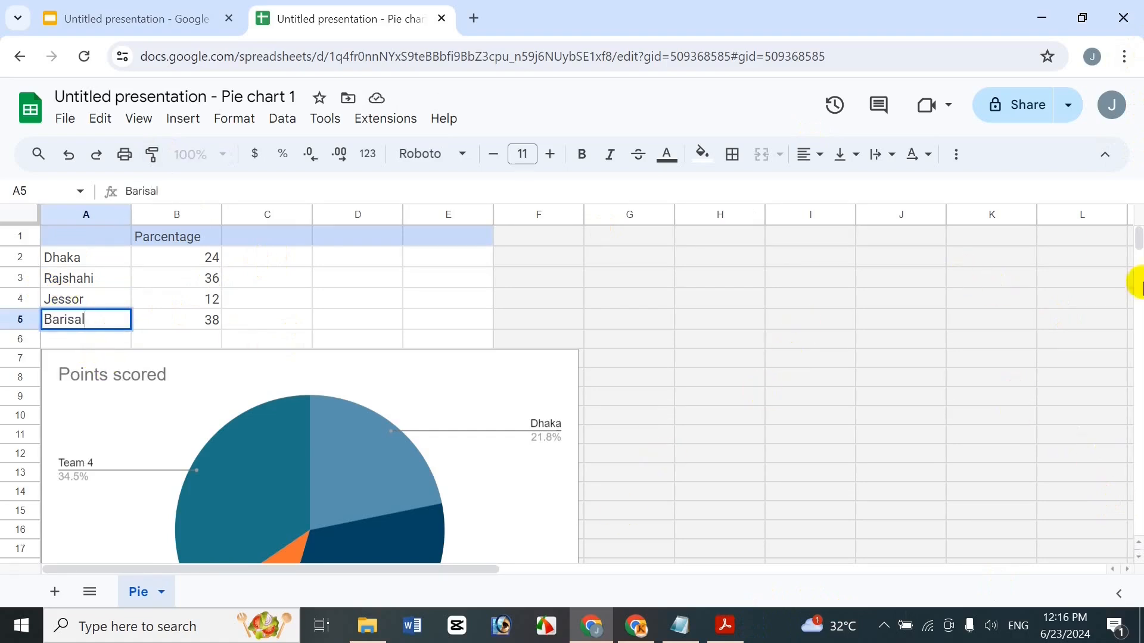
Step: Enter the values 90, 80, 70 and 60 for Dhaka, Rajshahi, Jessor and Barisal in cells B2 to B5
click(208, 255)
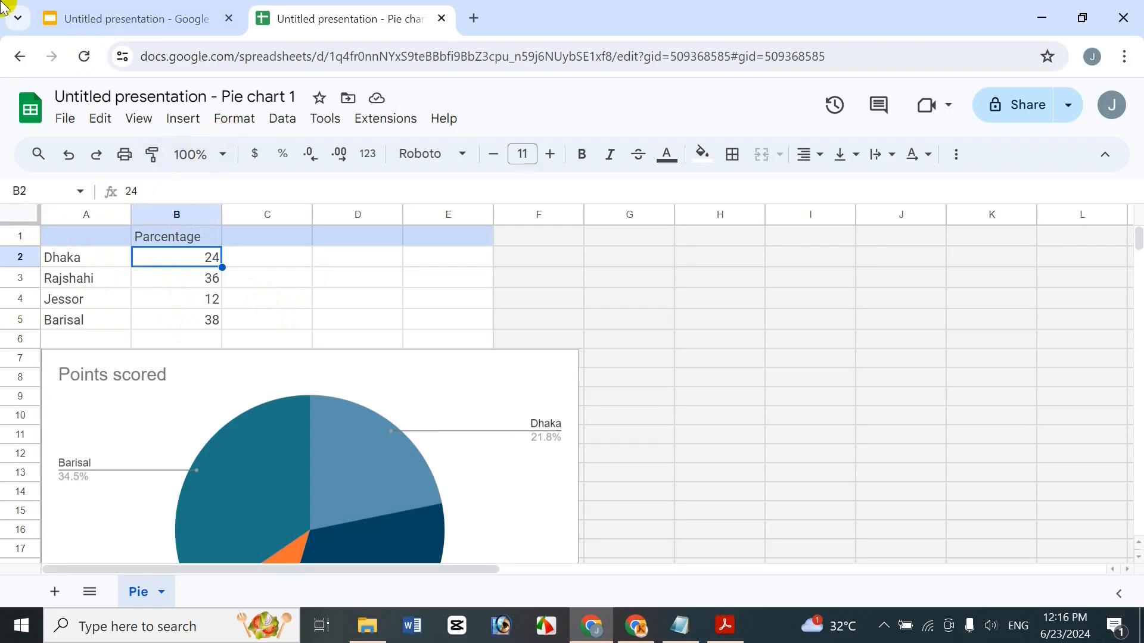
text(90)
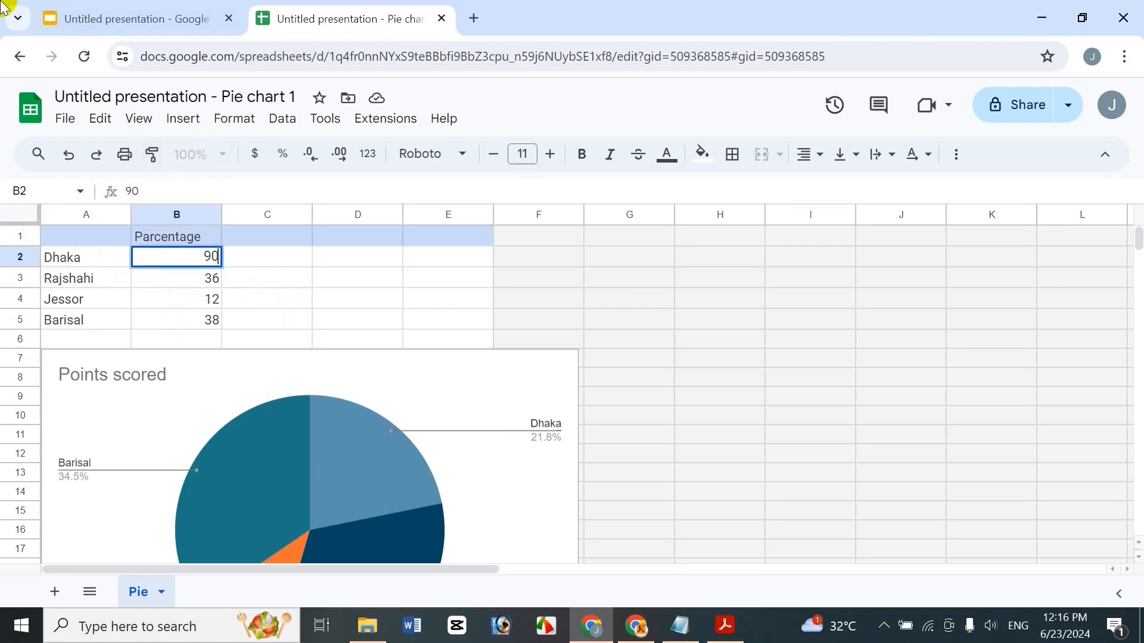
key(Return)
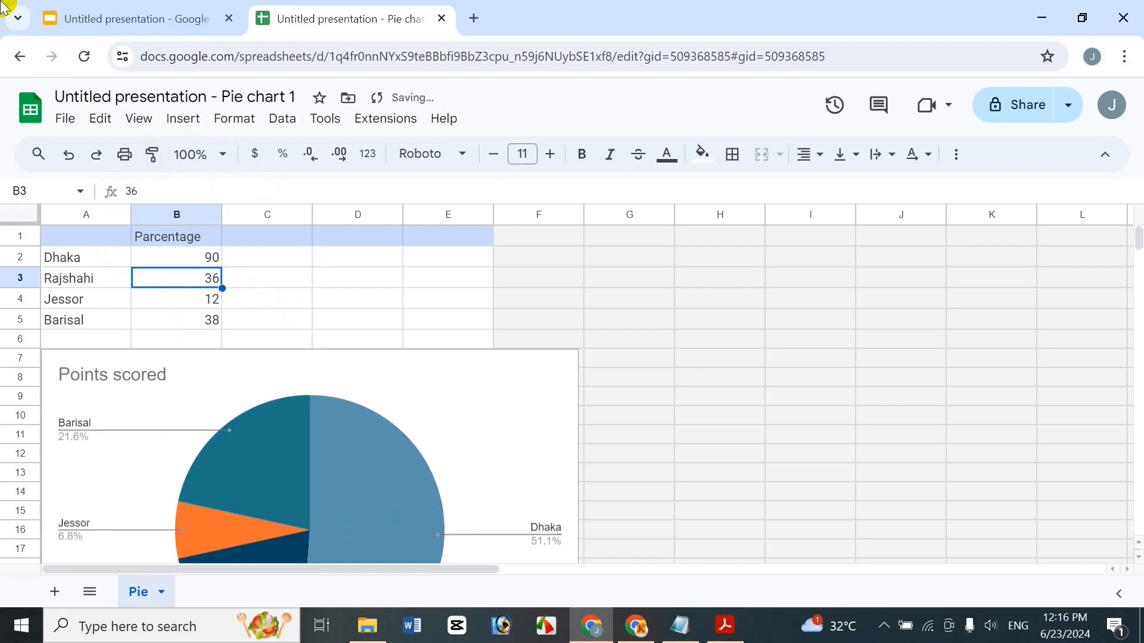
text(80)
key(Return)
text(70)
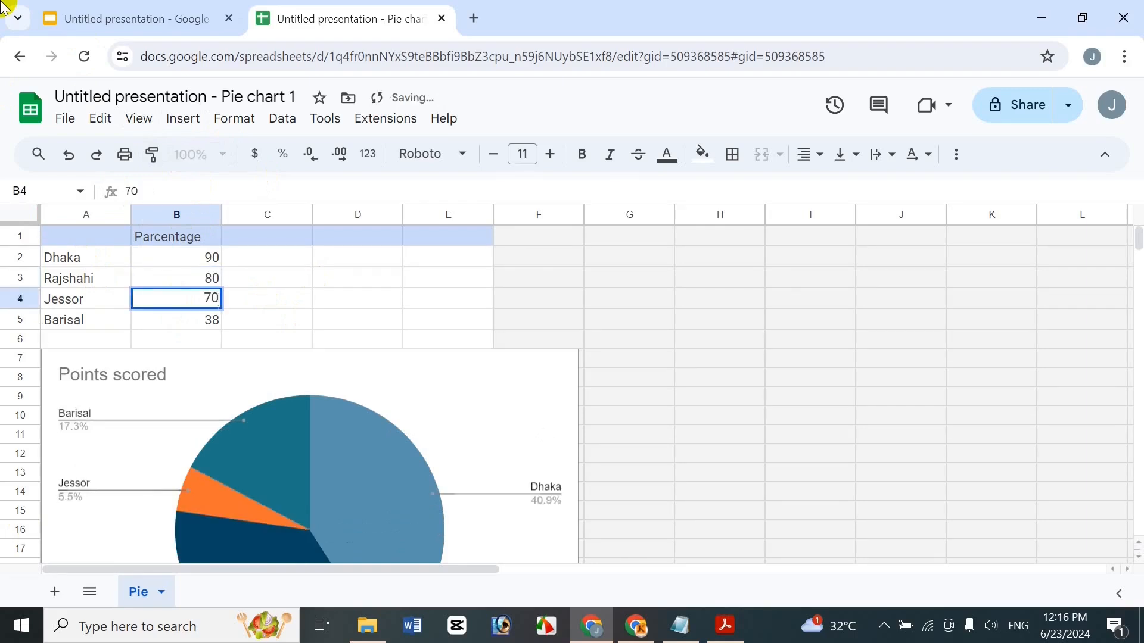
key(Return)
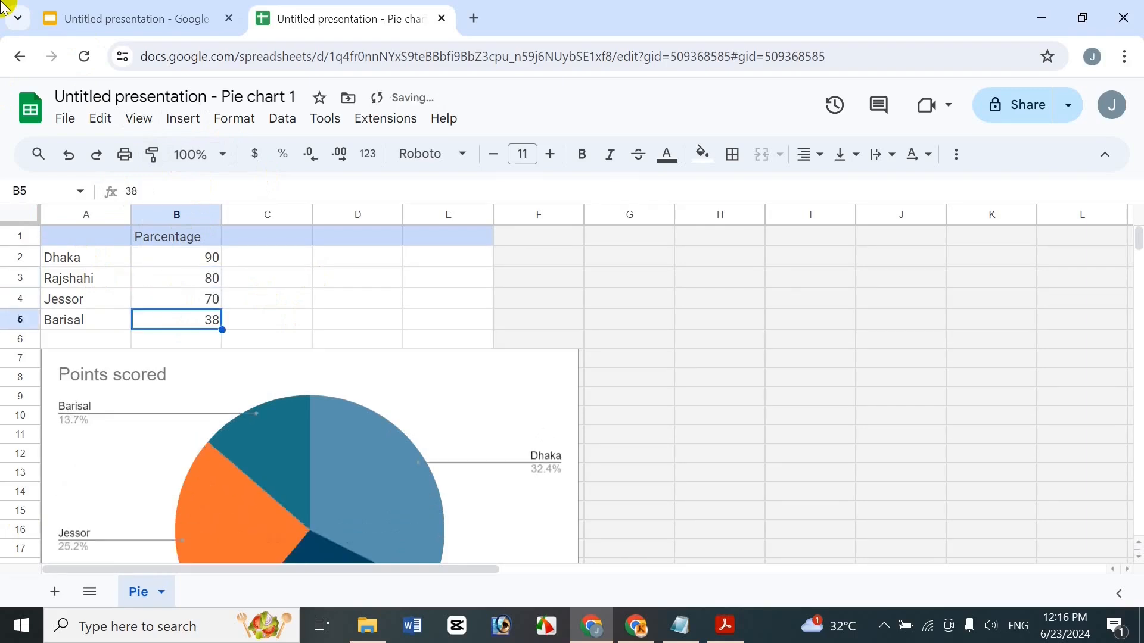
text(60)
key(Return)
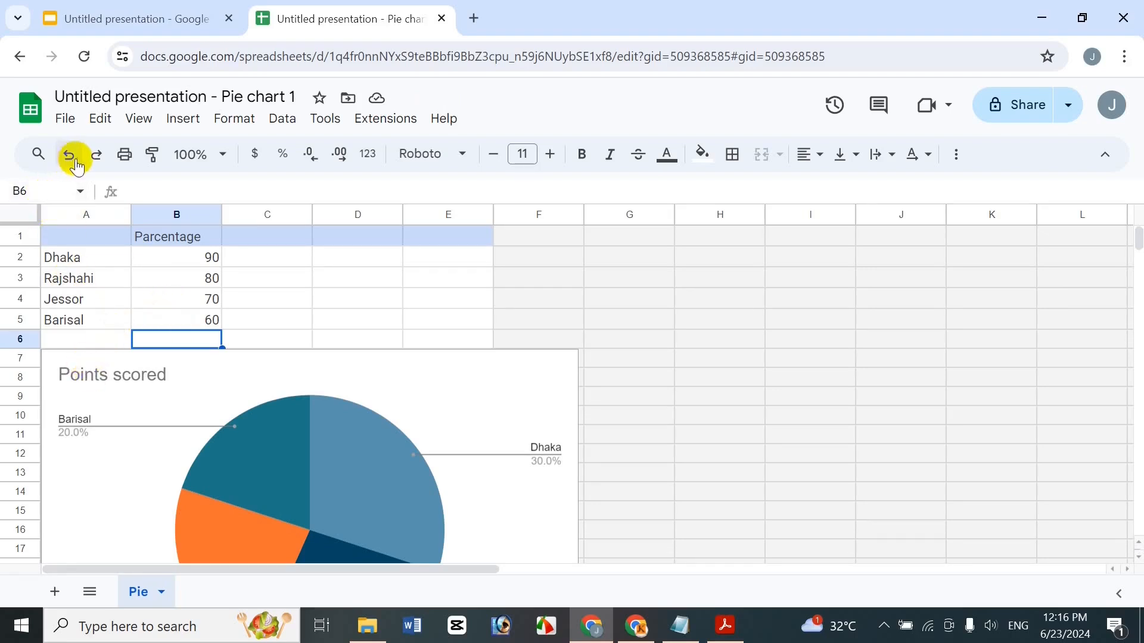
Step: Examine the slices and percentage labels of the updated pie chart below the data
click(277, 309)
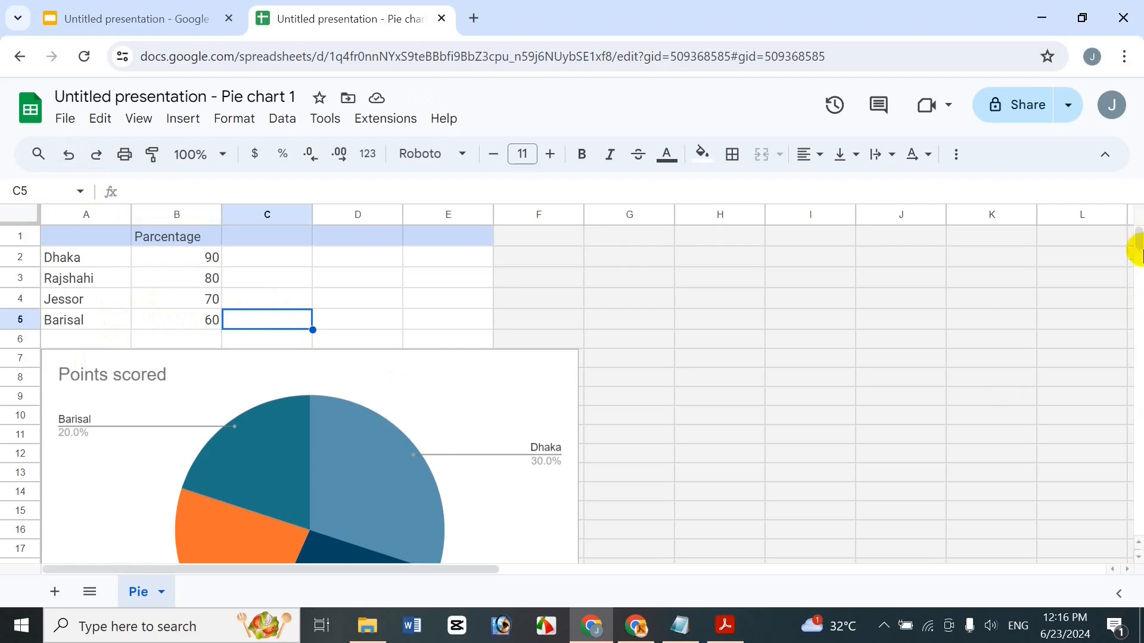
mouse_move(1137, 237)
mouse_down()
mouse_move(1138, 258)
mouse_move(1137, 238)
mouse_up()
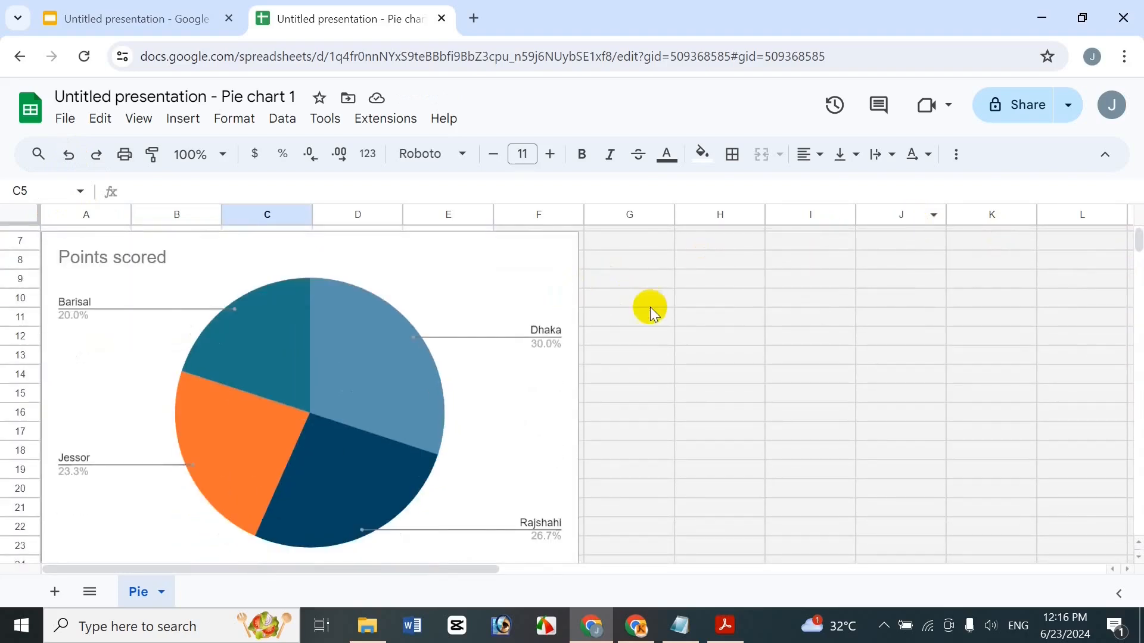
click(529, 253)
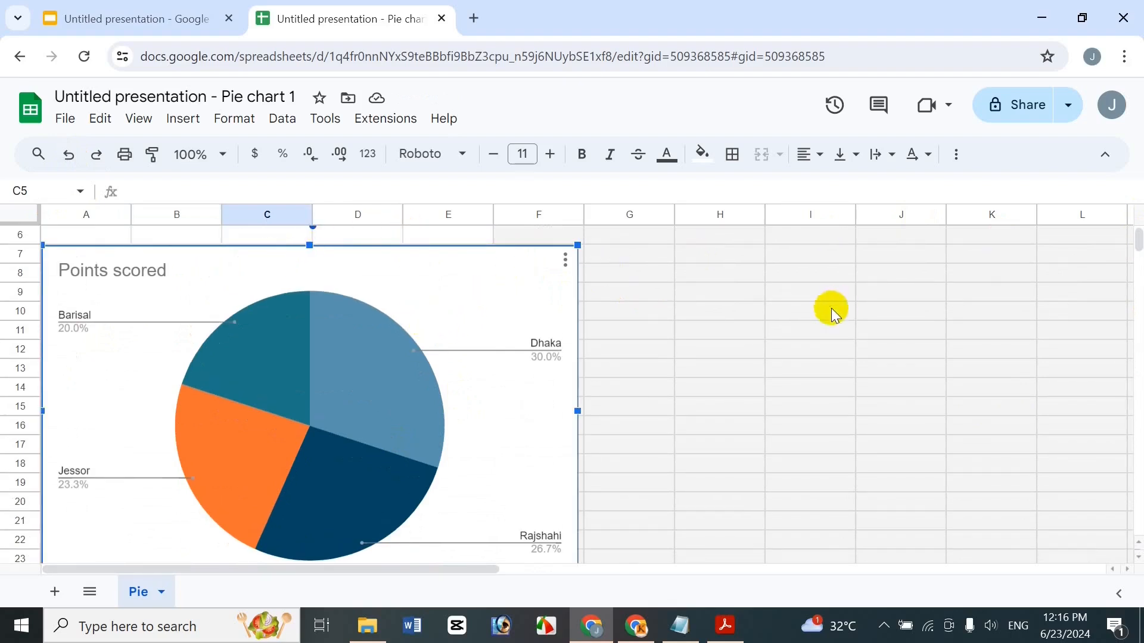
click(237, 496)
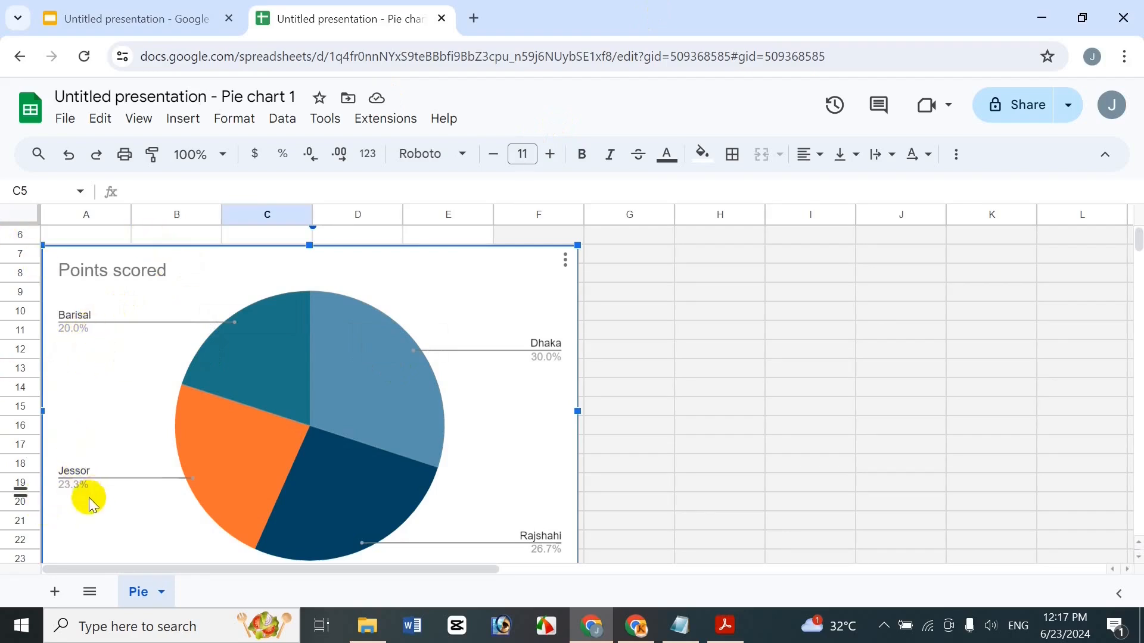
mouse_move(403, 443)
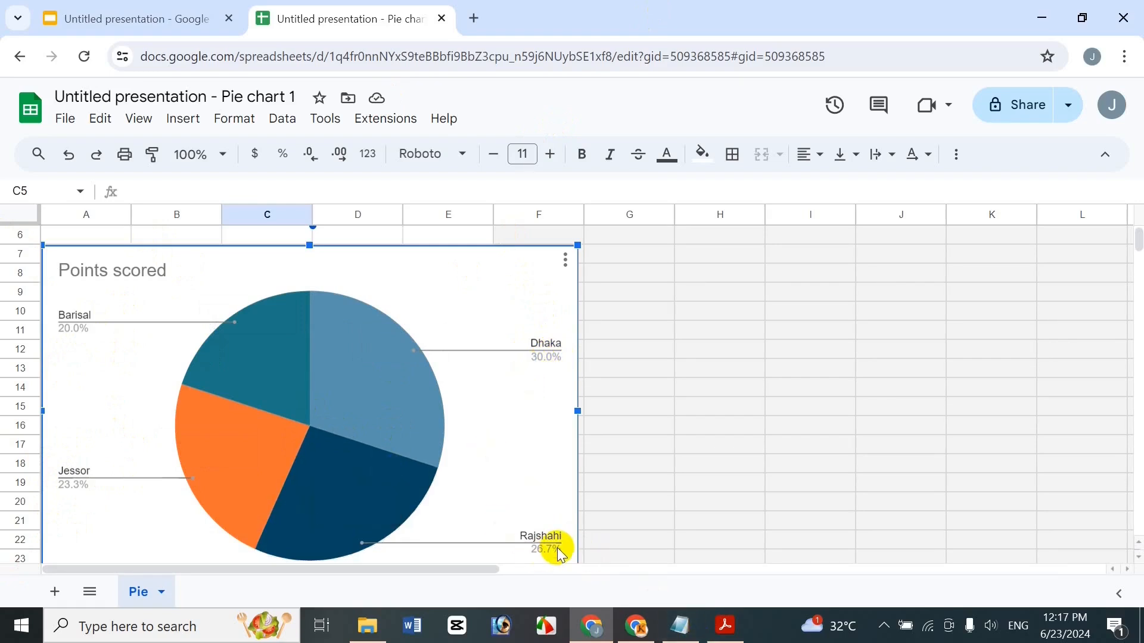
mouse_move(394, 307)
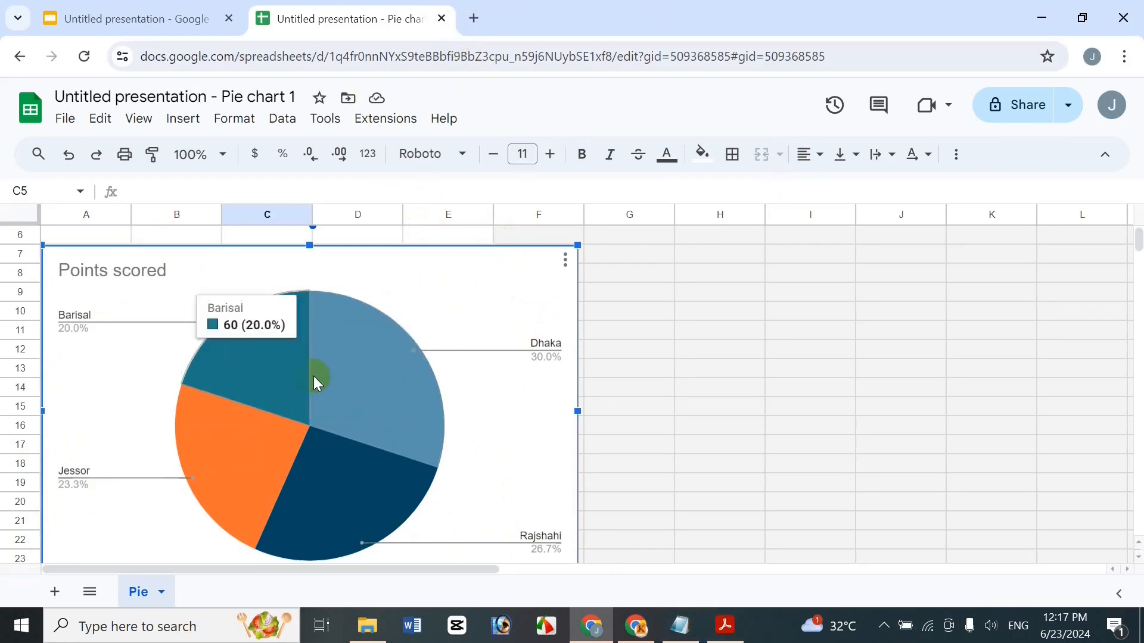
mouse_move(316, 382)
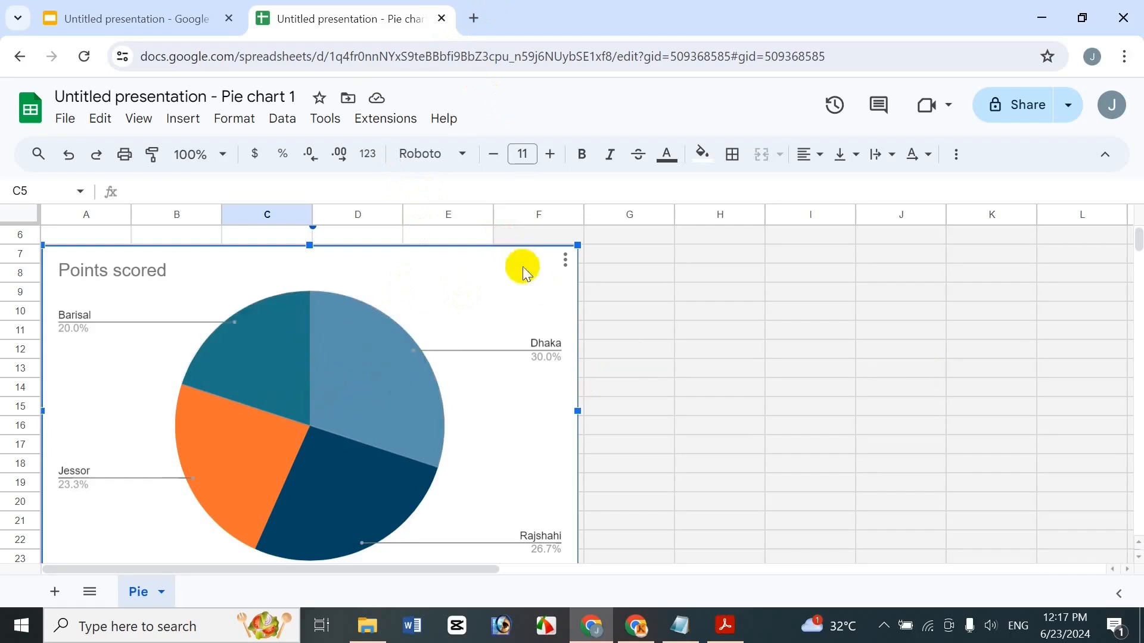
Step: Open the pie chart for editing and review its chart type, data range, label and value settings
click(560, 266)
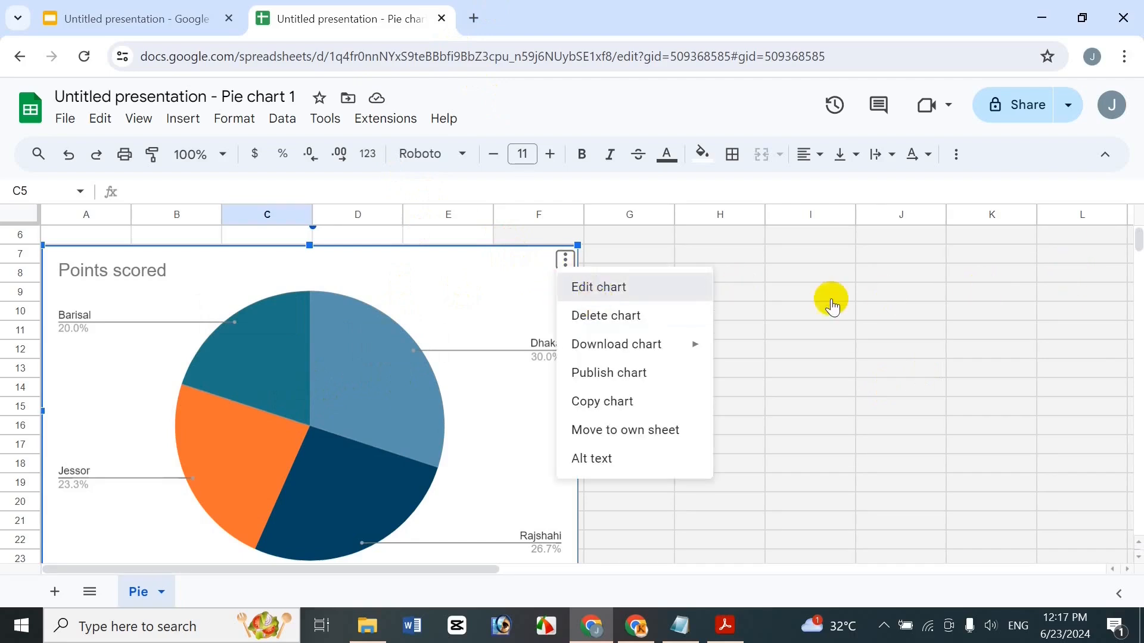
click(699, 280)
click(1020, 290)
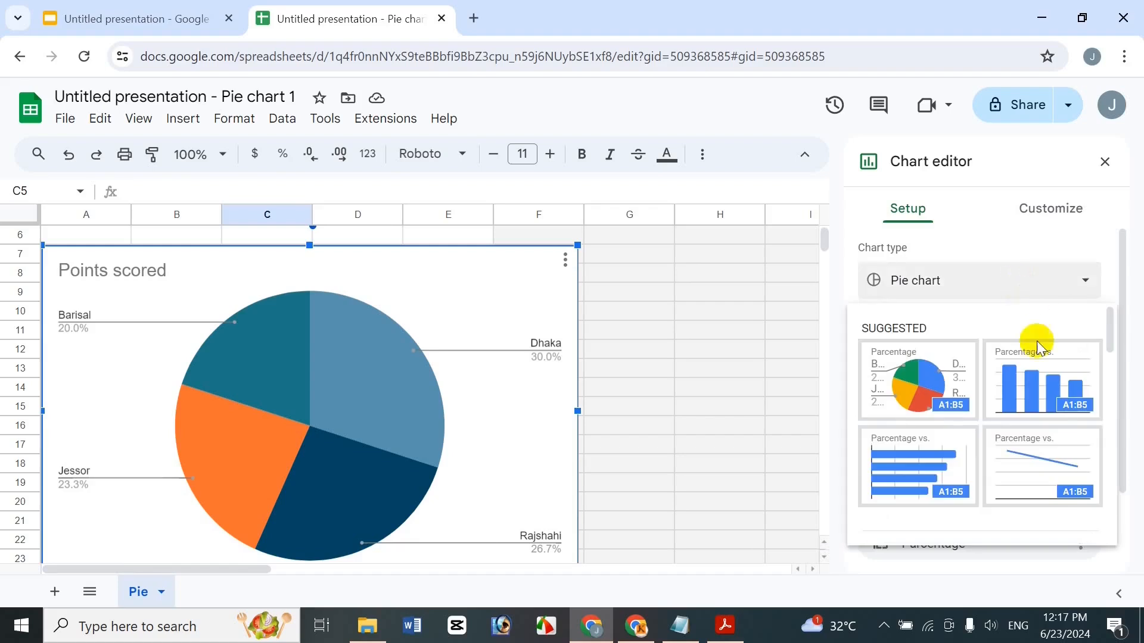
click(1119, 286)
drag(1130, 334, 1116, 439)
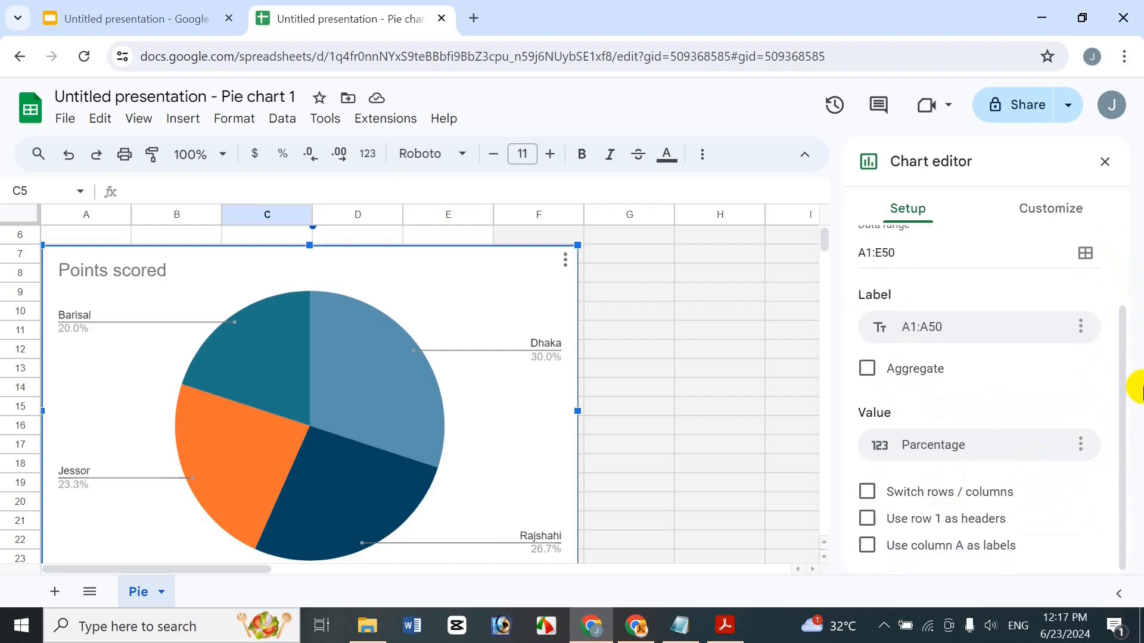
Step: Try the Switch rows / columns and Use row 1 as headers options on the pie chart, turning each off again
click(947, 495)
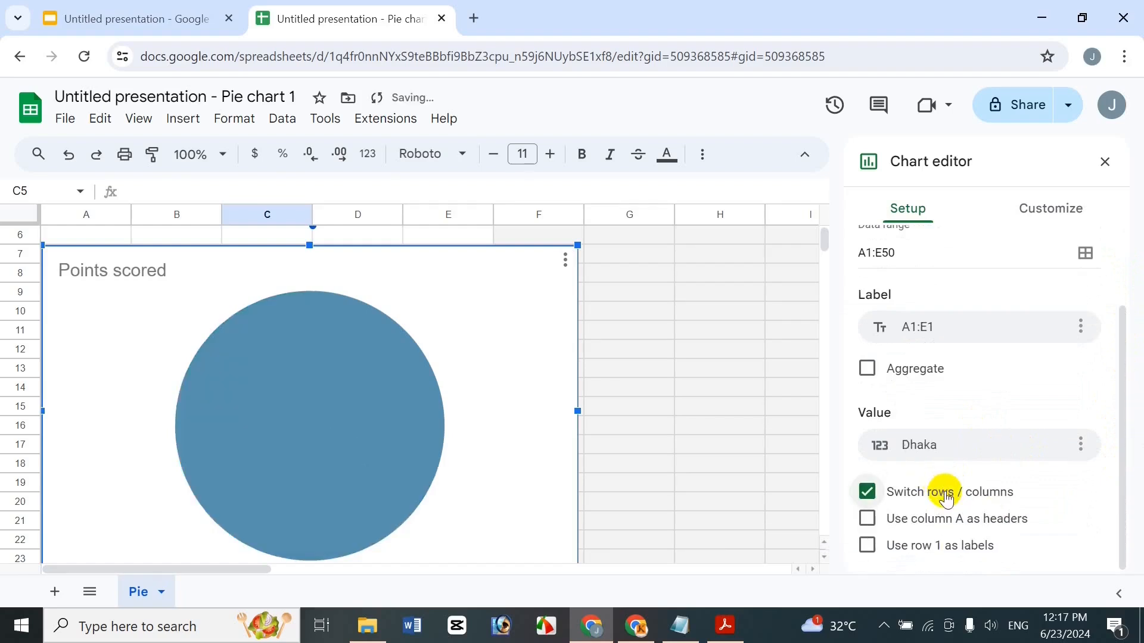
click(947, 498)
click(948, 521)
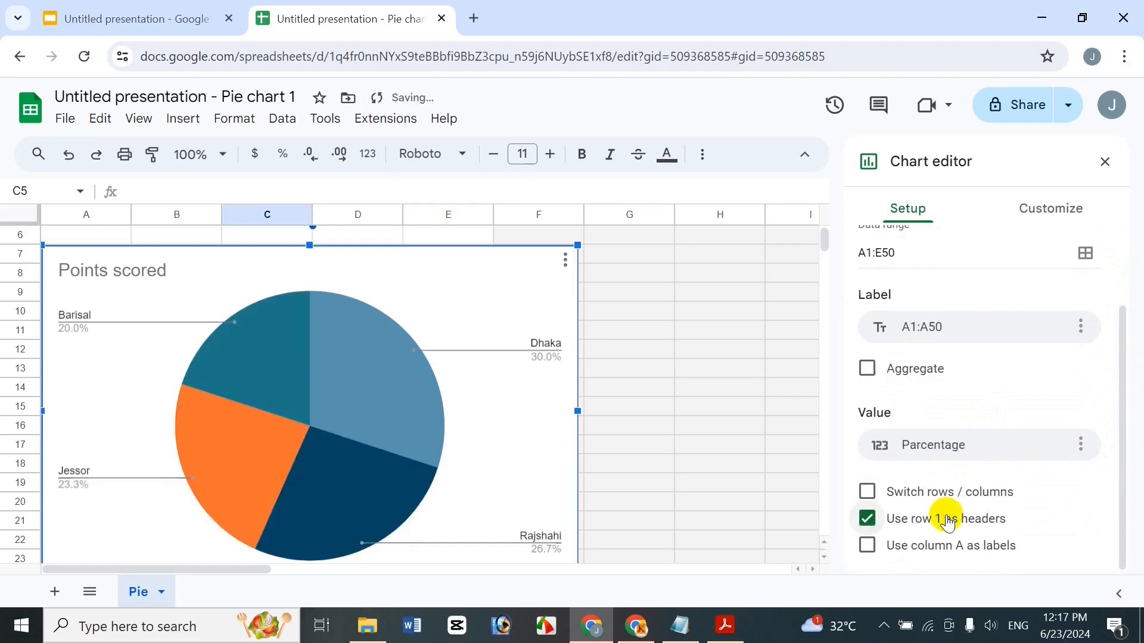
click(948, 521)
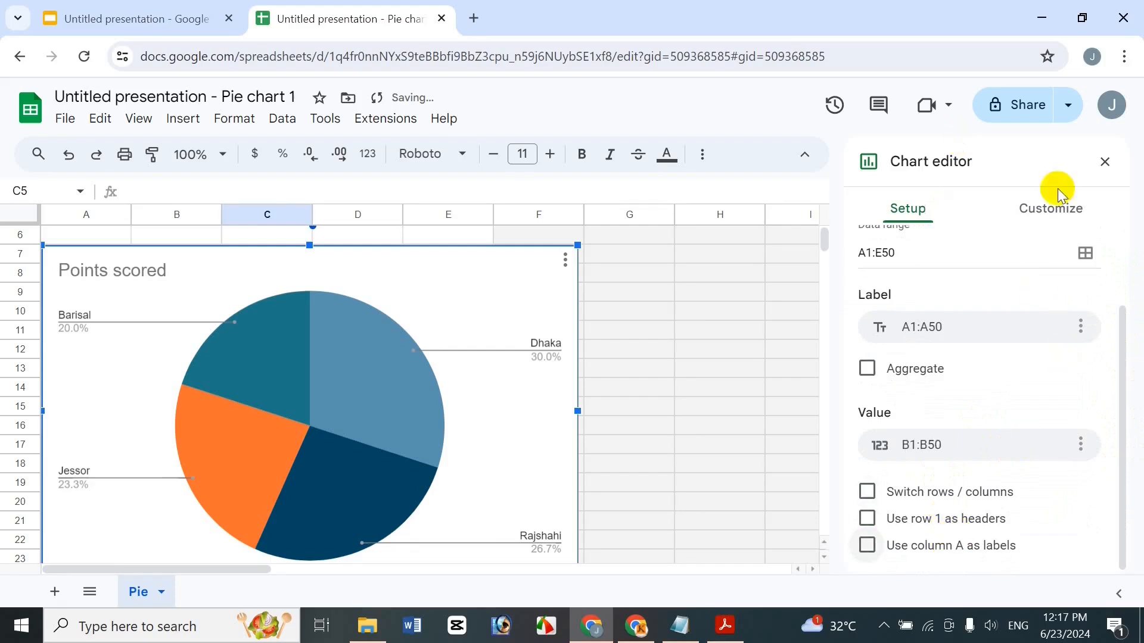
Step: Try a bright magenta chart background in the chart style settings, and replace it with pale pink
click(1077, 209)
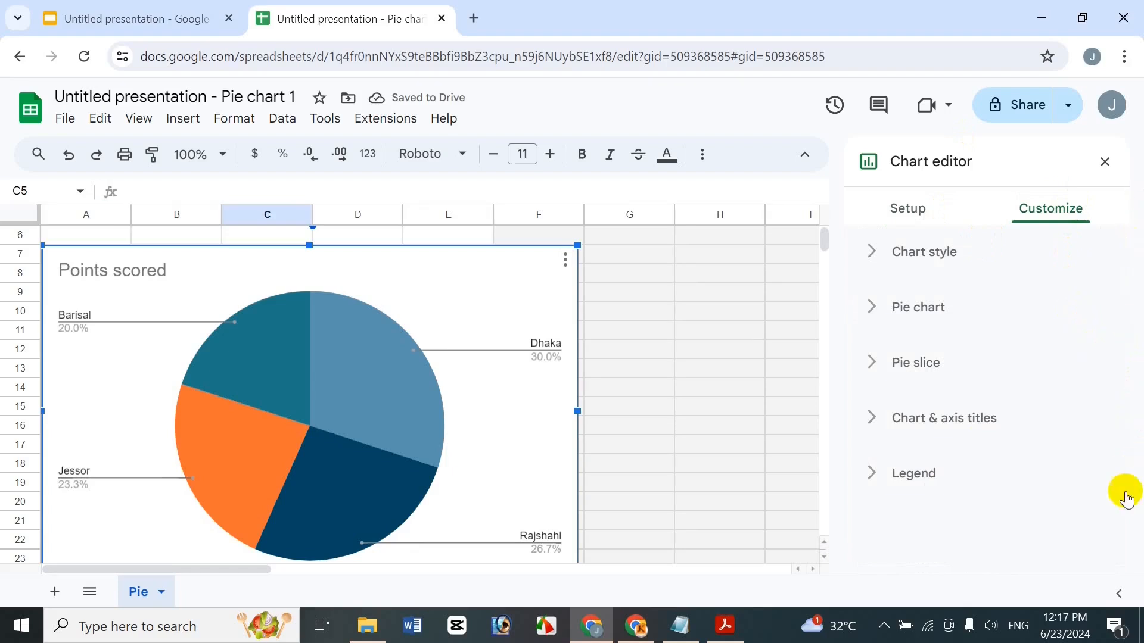
click(963, 477)
click(965, 476)
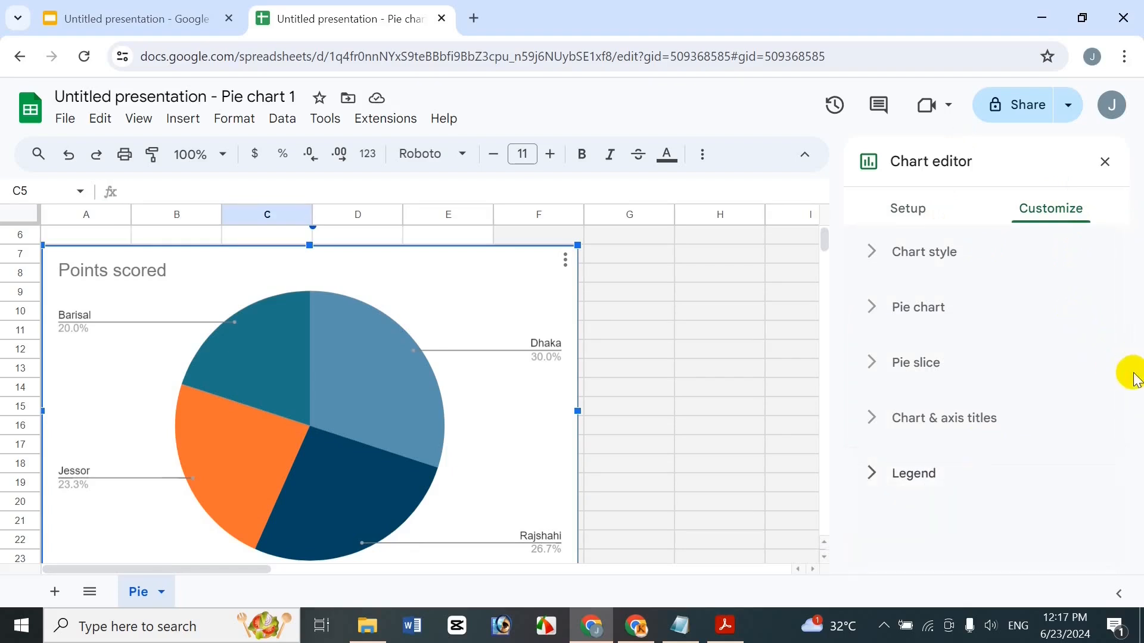
click(943, 254)
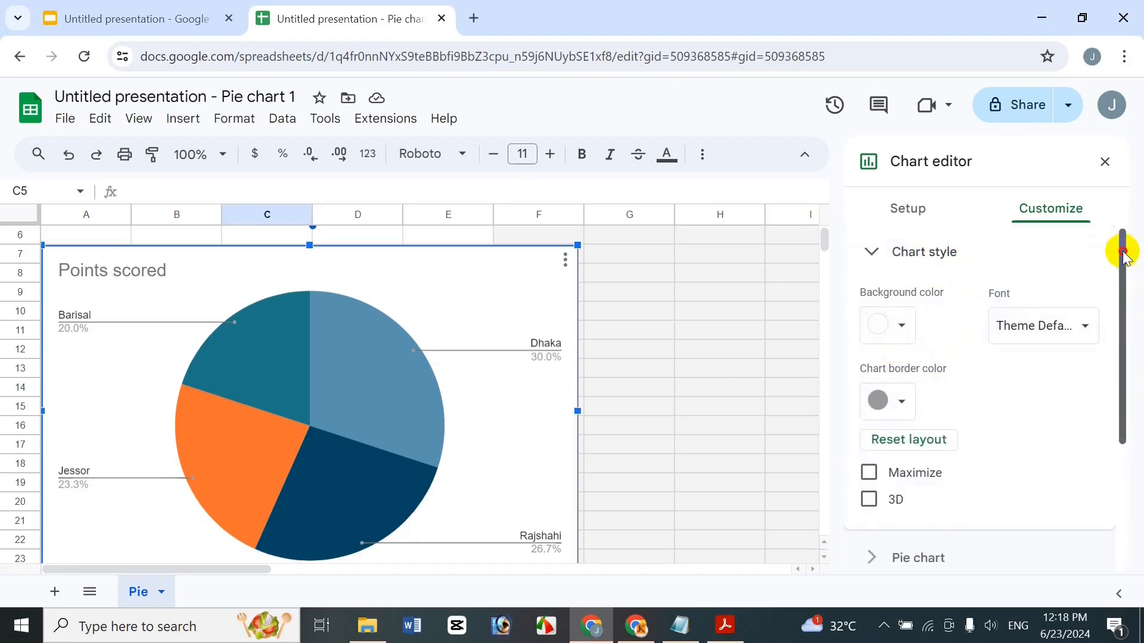
click(888, 328)
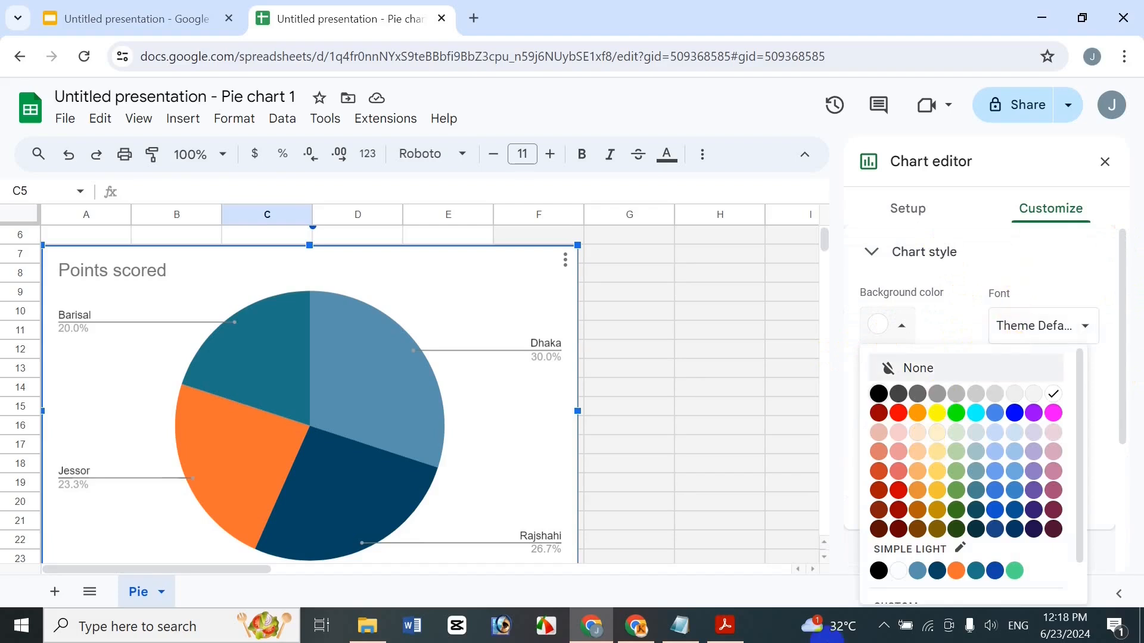
click(1054, 413)
click(899, 324)
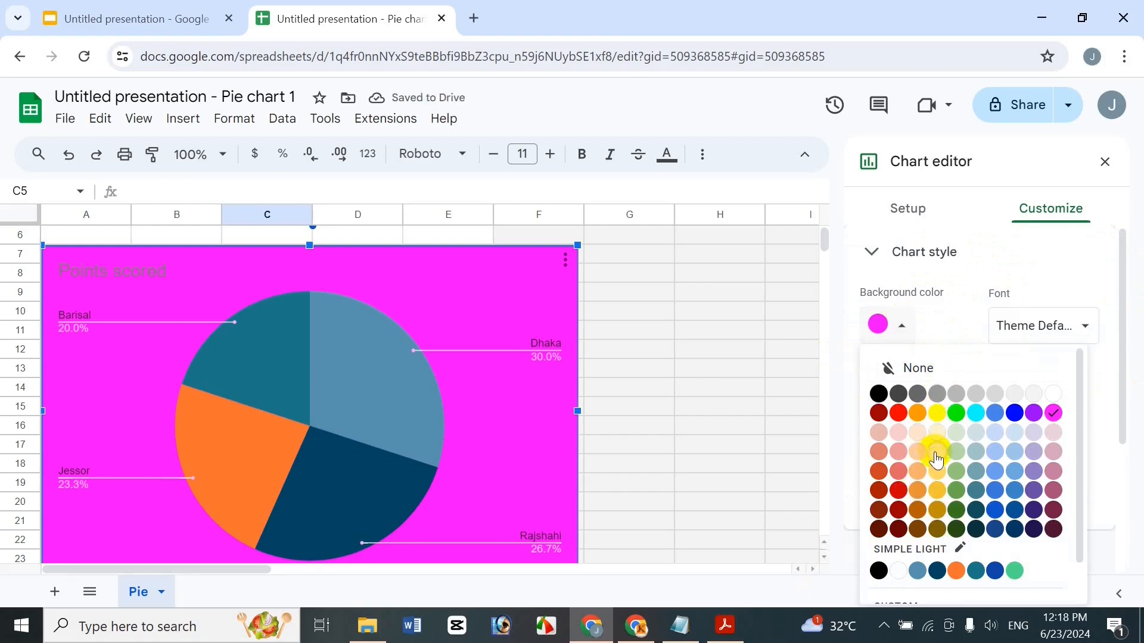
click(1051, 434)
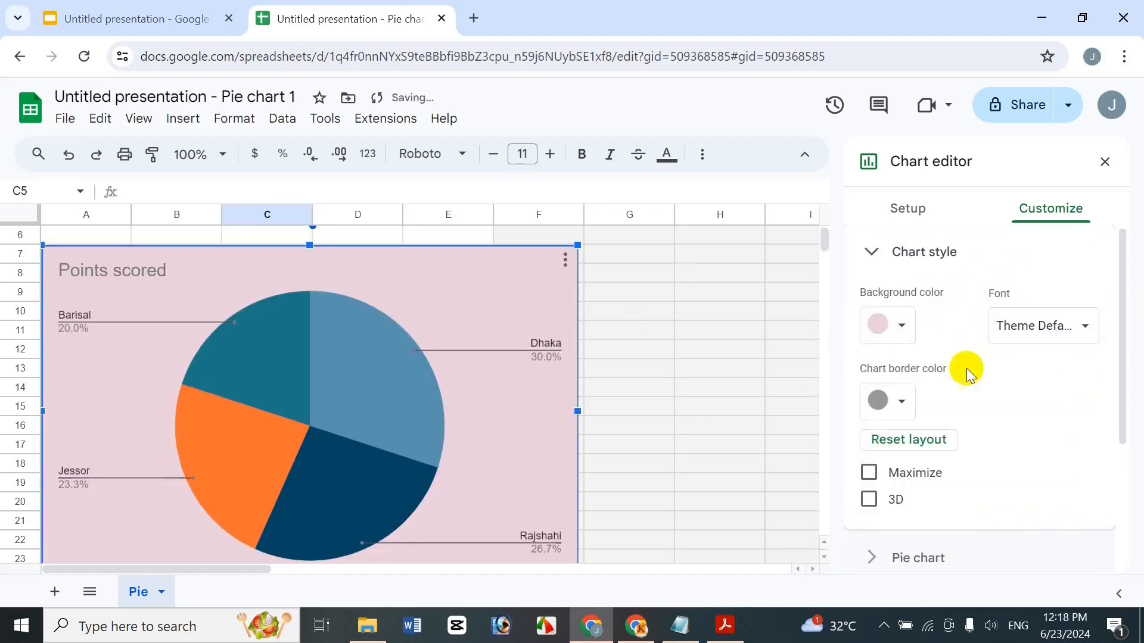
Step: Set the chart border color to bright magenta and the chart font to Wide
click(902, 410)
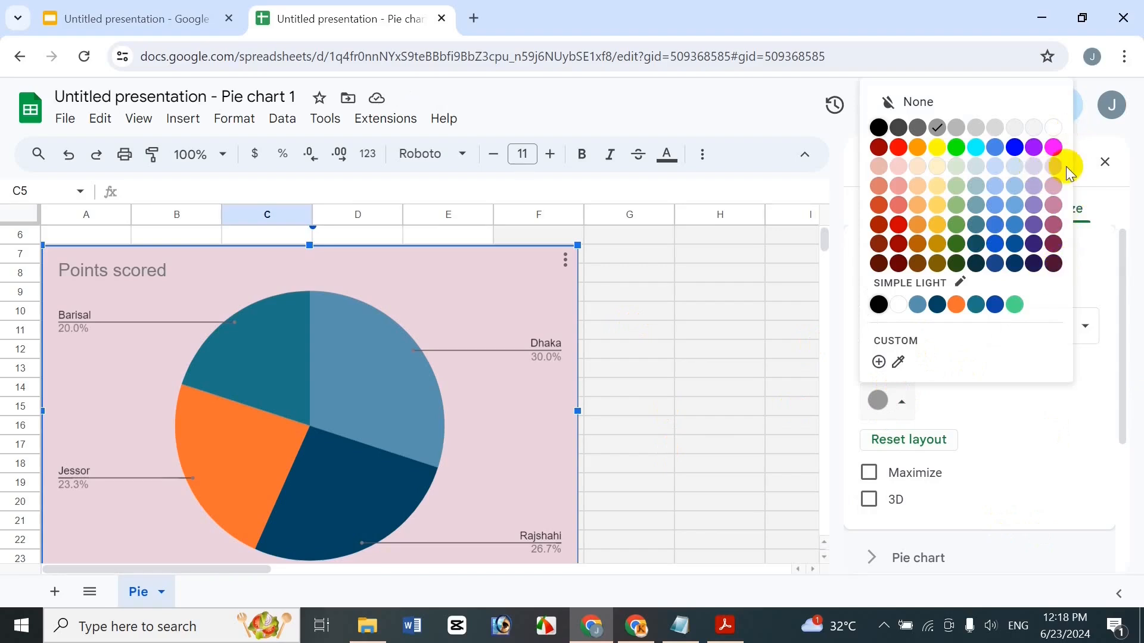
click(1053, 150)
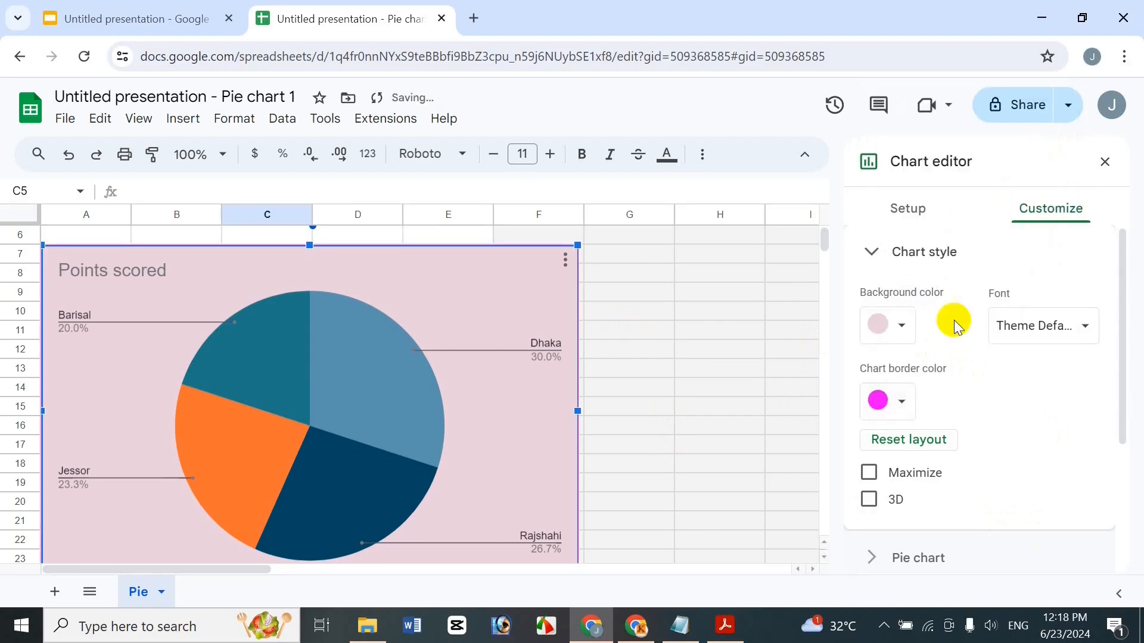
click(1041, 323)
click(1066, 440)
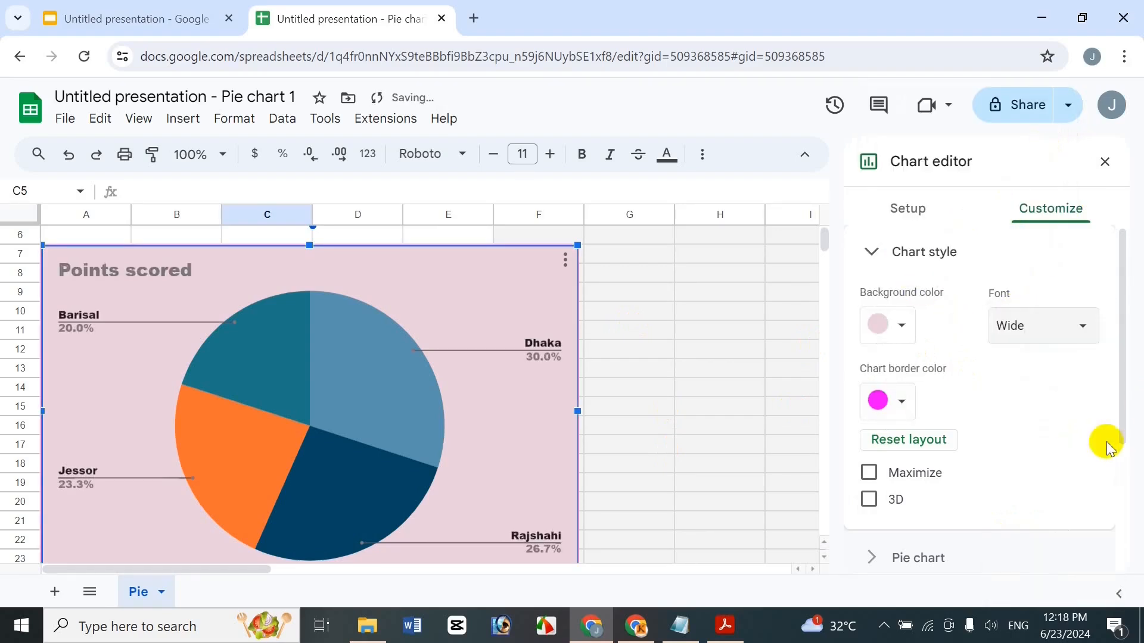
Step: Try donut hole sizes of 25% and 50% for the pie chart, and set the hole to 75%
drag(1132, 382, 1116, 511)
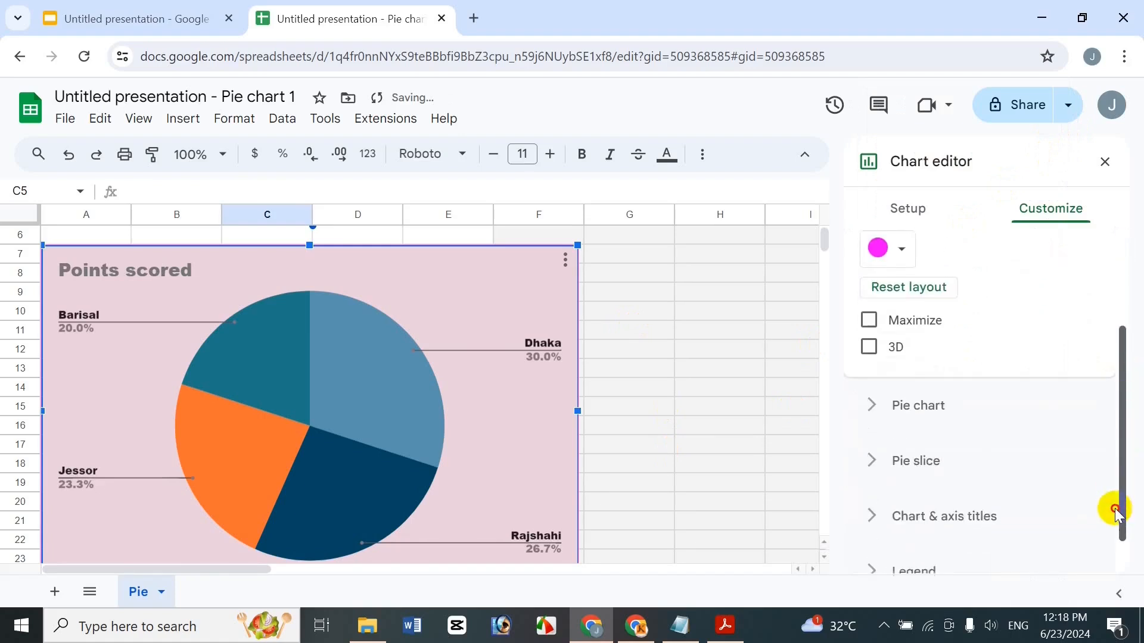
click(1000, 374)
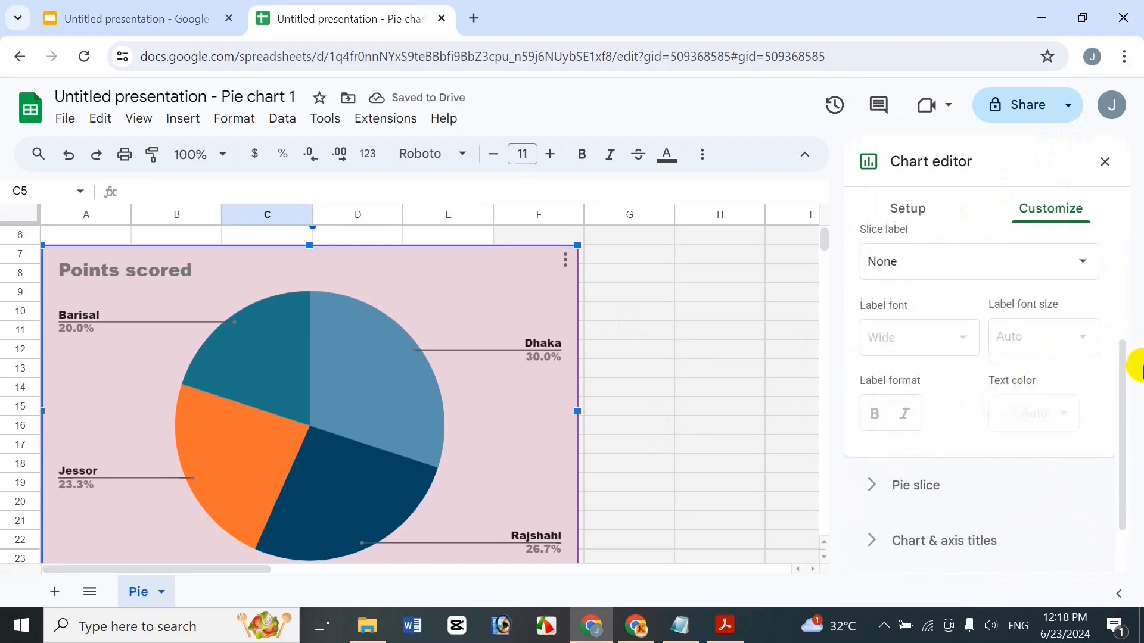
drag(1124, 376, 1098, 289)
click(924, 301)
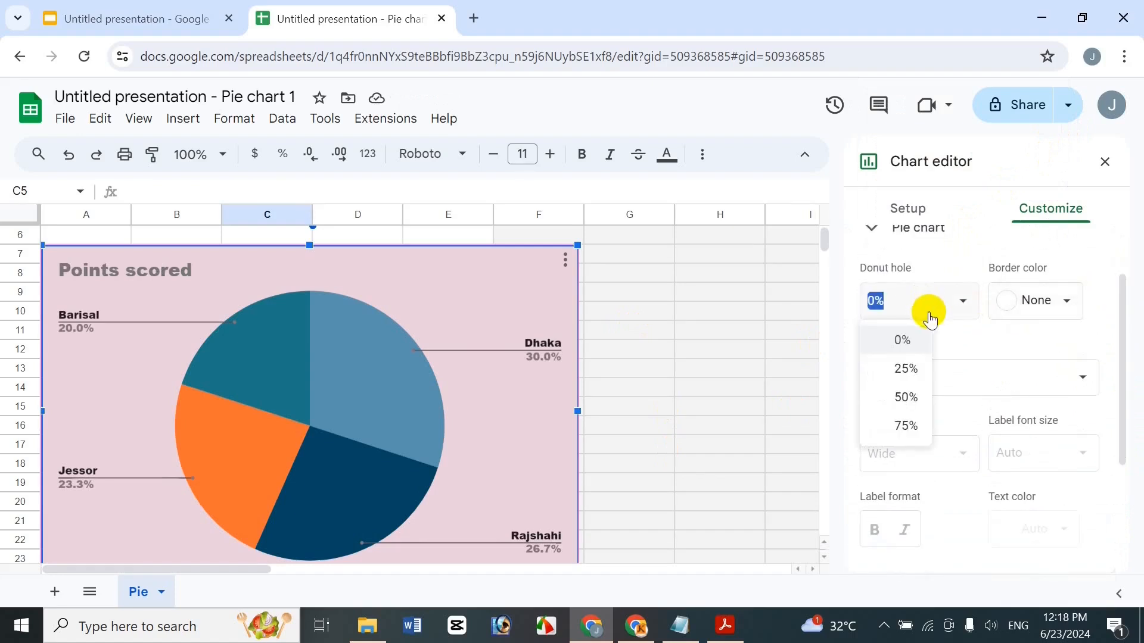
click(903, 369)
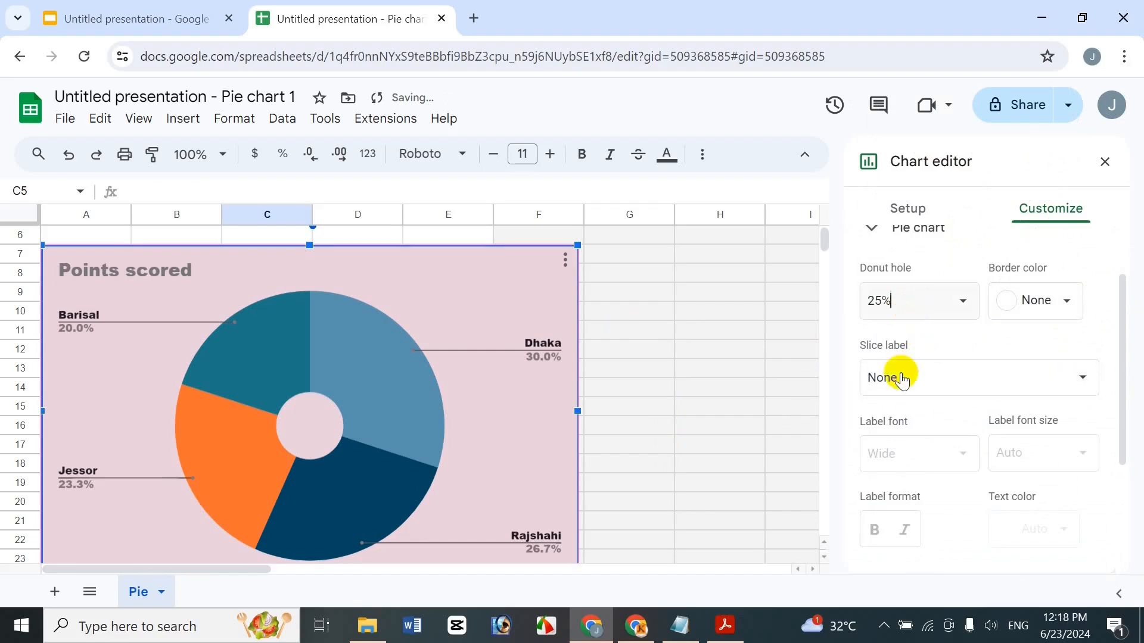
click(957, 301)
click(919, 394)
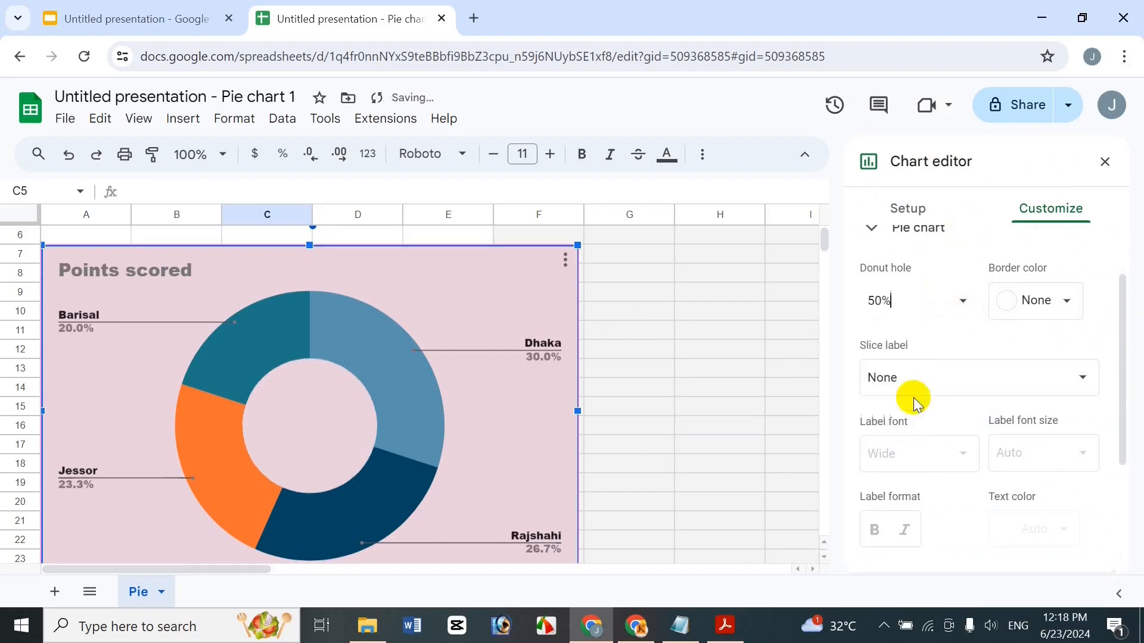
click(966, 298)
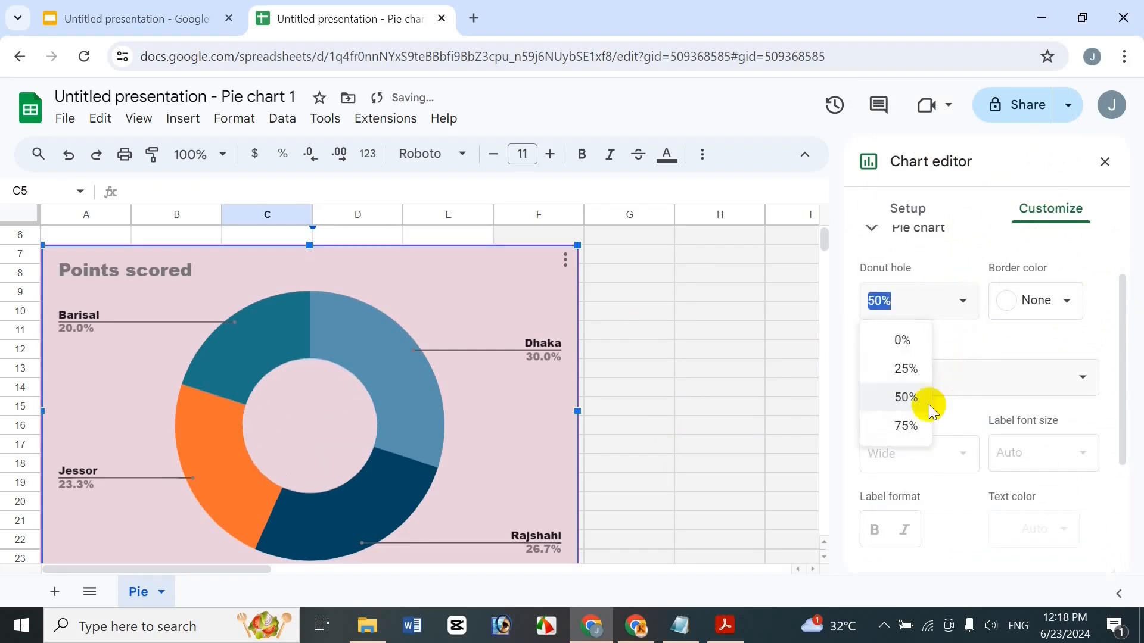
click(903, 426)
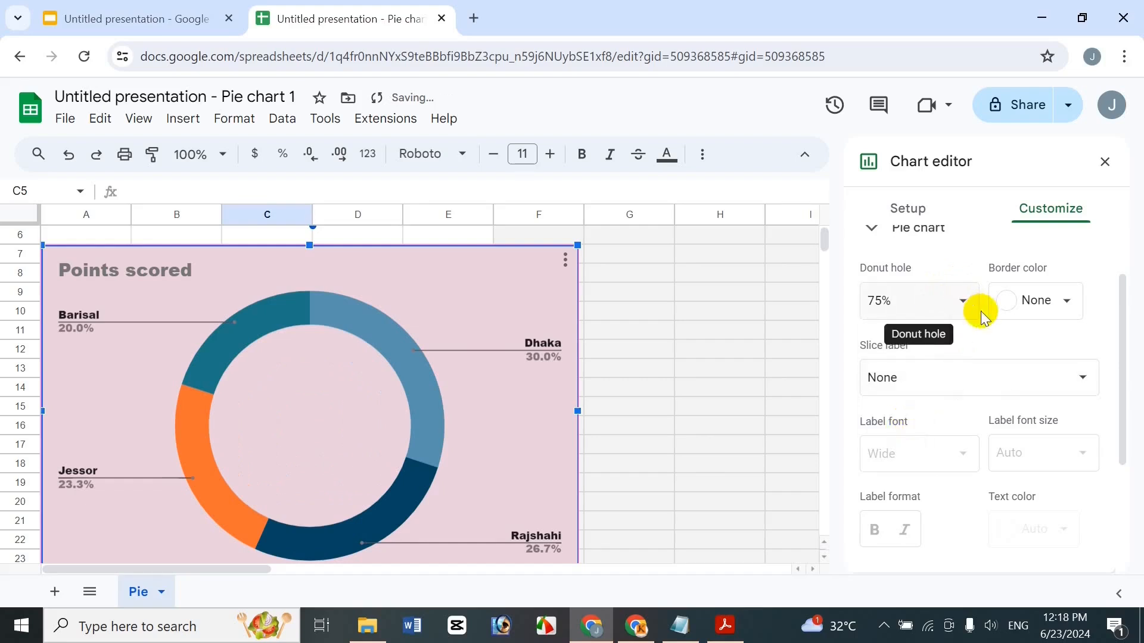
Step: Set the pie chart's donut hole to 0% and its slice border color to black, trying bright magenta first
click(959, 301)
click(902, 333)
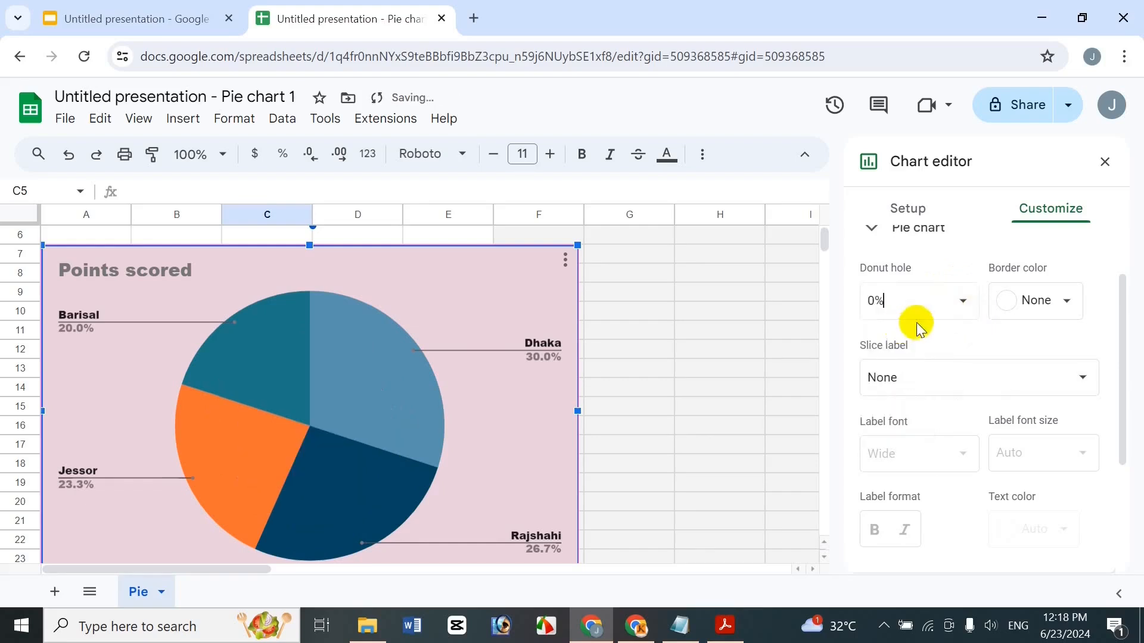
click(1049, 300)
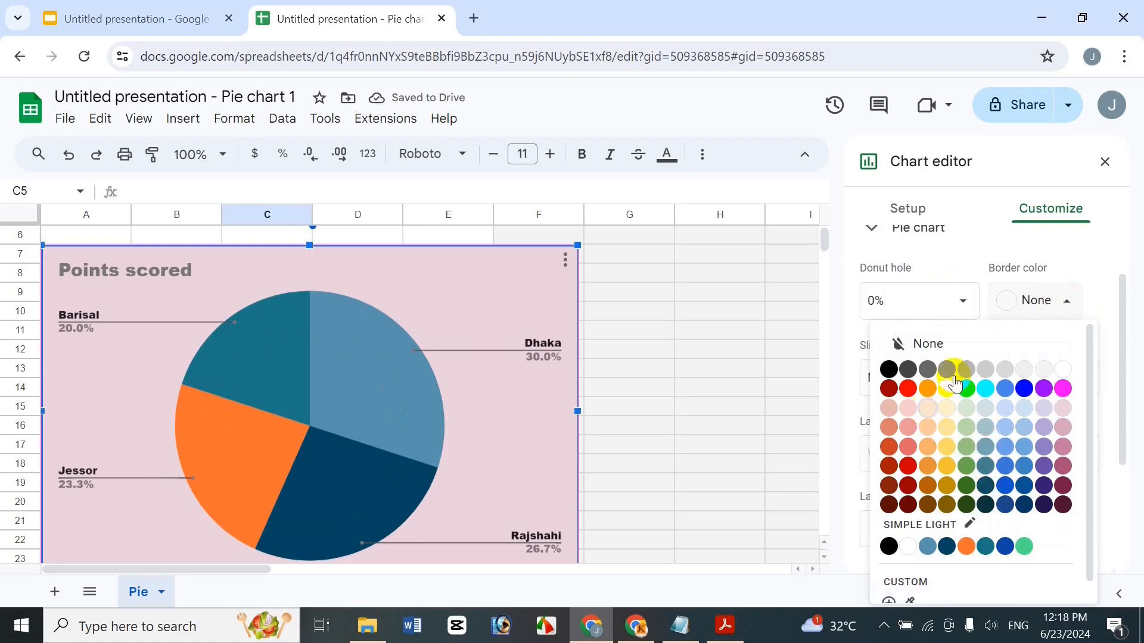
click(1064, 390)
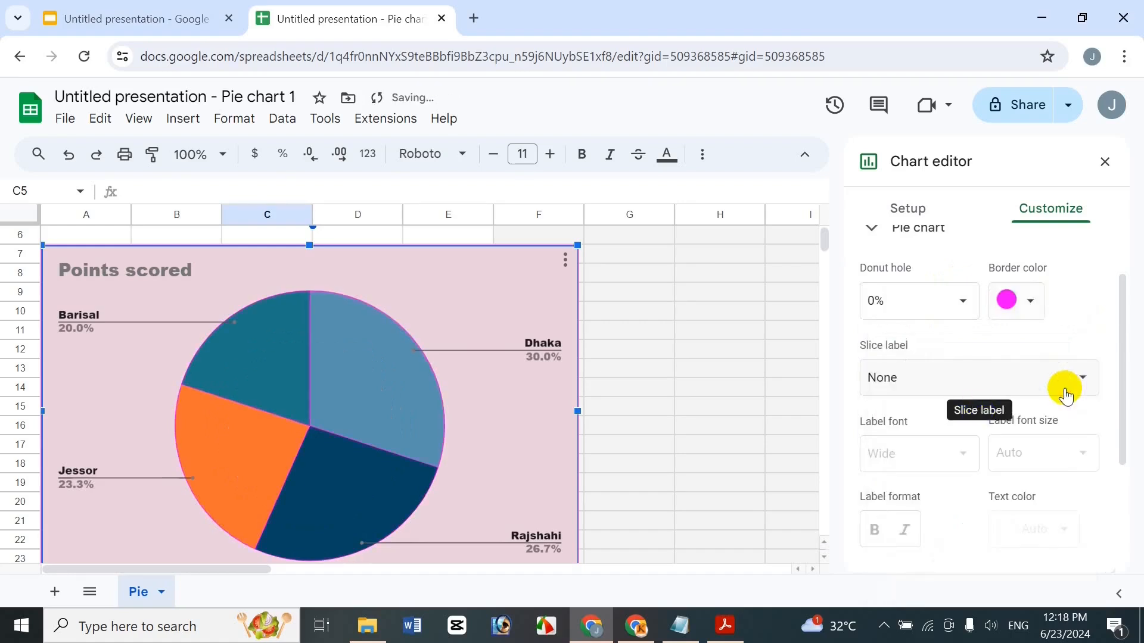
click(1016, 302)
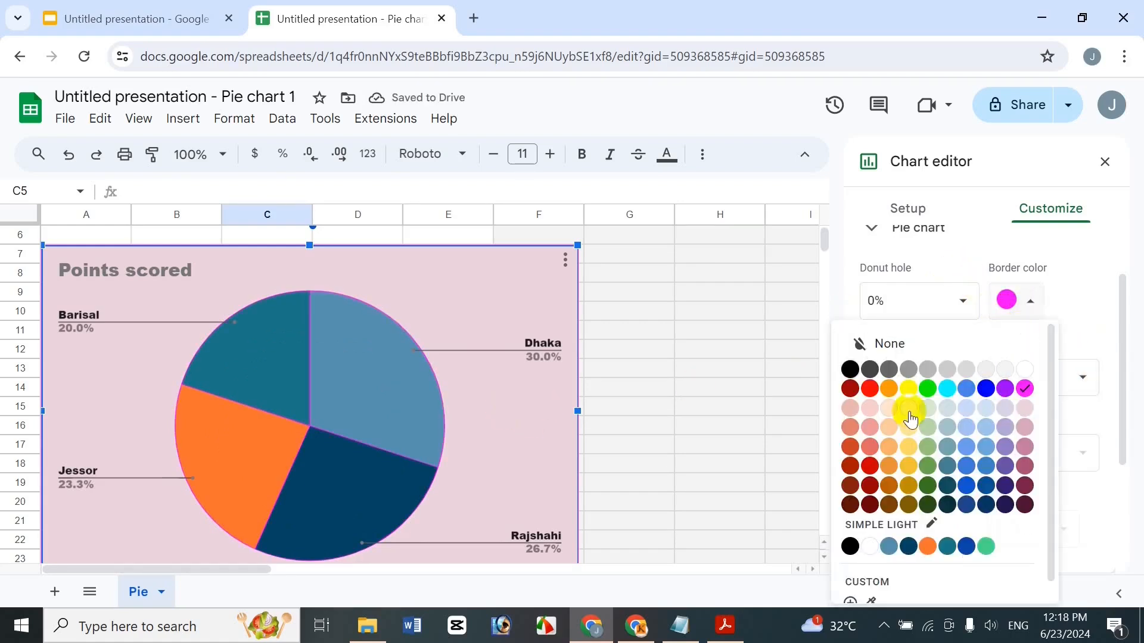
click(853, 373)
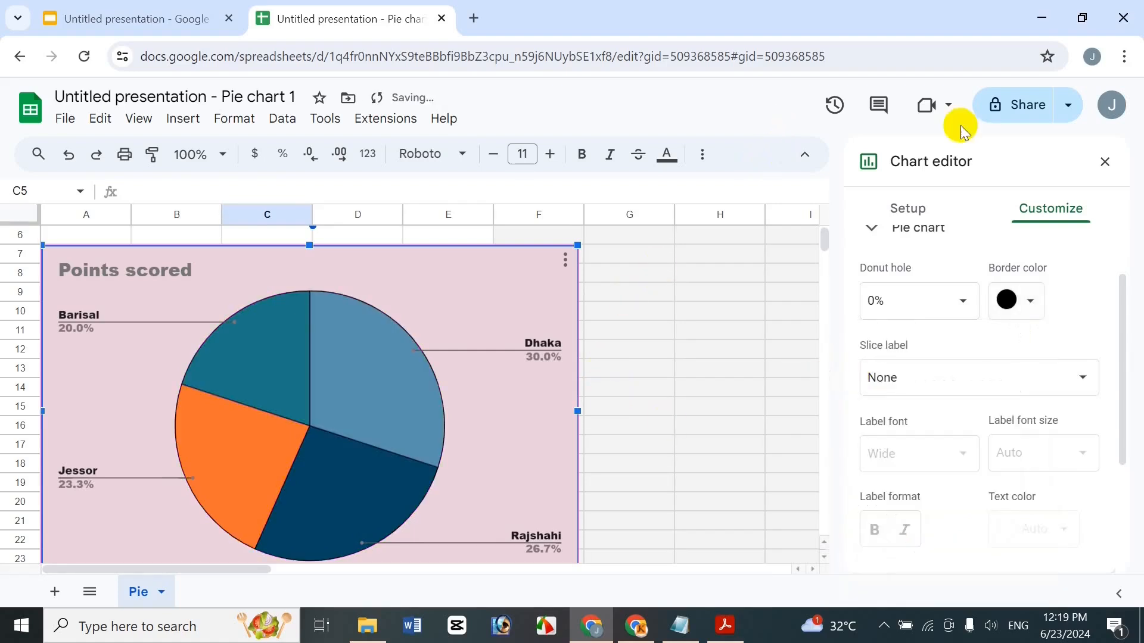
Step: Set the pie chart's slice label to Percentage
click(1021, 360)
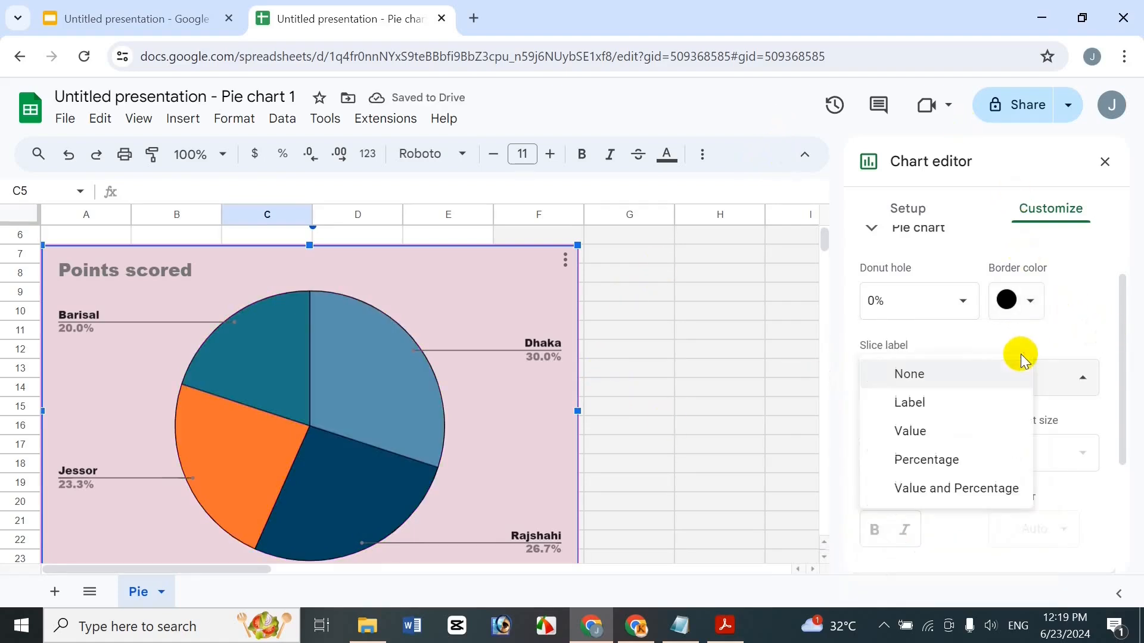
click(924, 429)
click(936, 396)
click(921, 456)
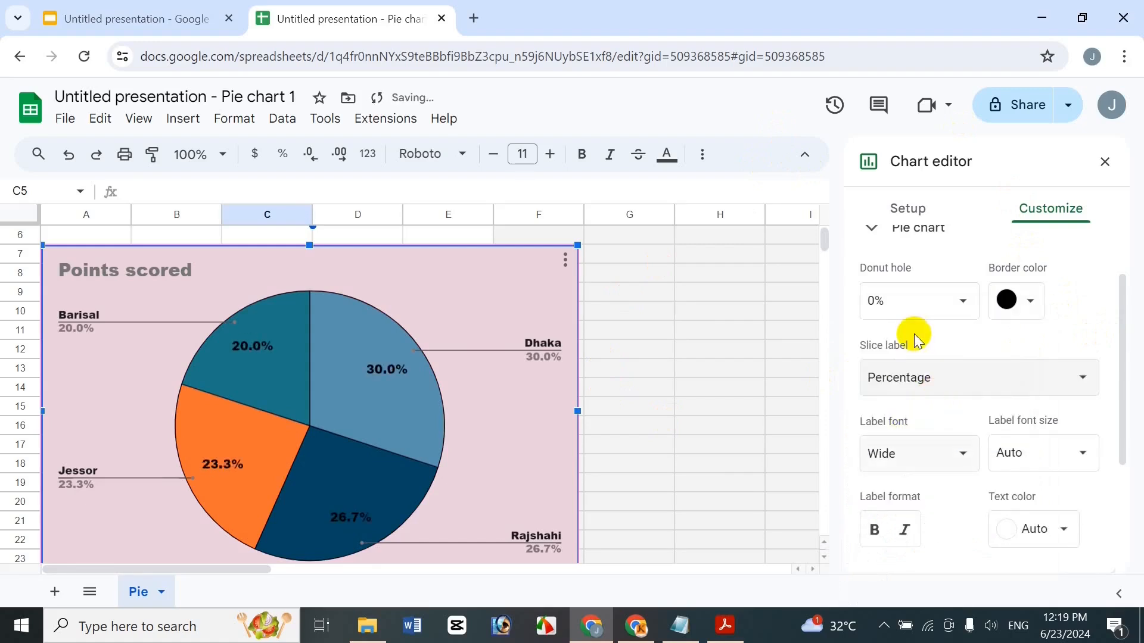
click(919, 374)
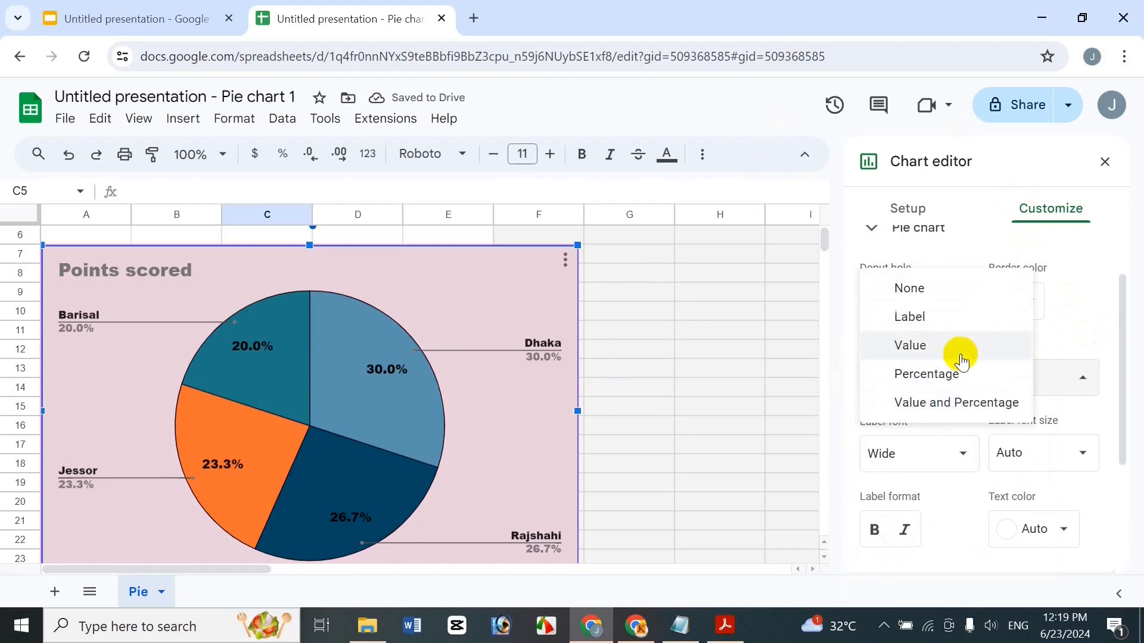
click(1125, 349)
Step: Try a slice label font size of 12, and set it to 20
drag(1124, 350, 1118, 465)
click(954, 267)
click(1085, 275)
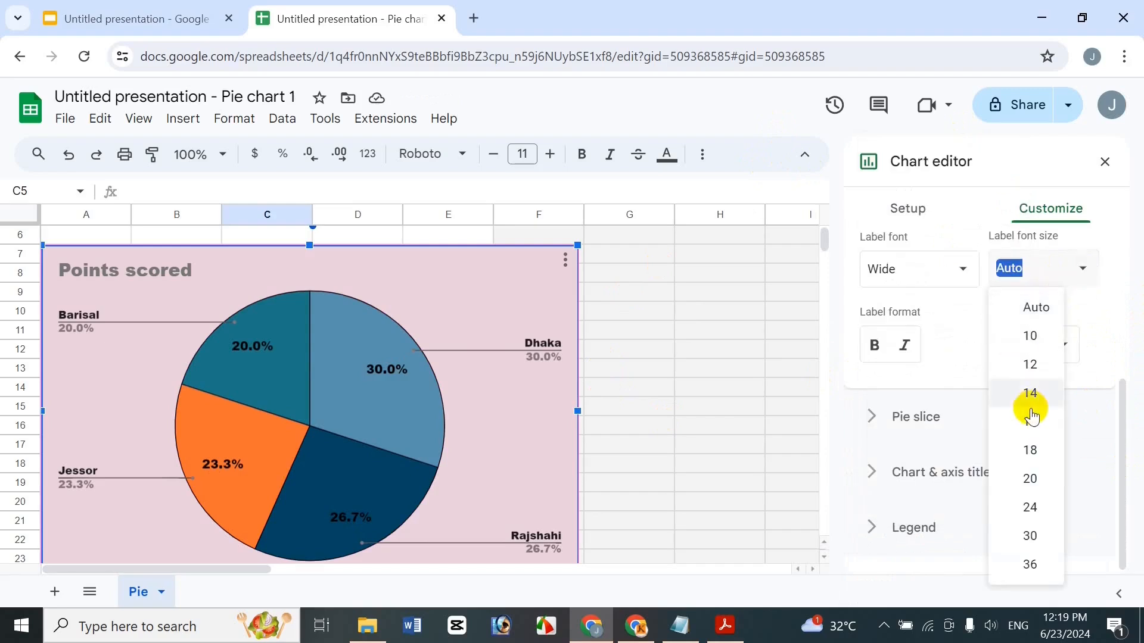
click(1030, 363)
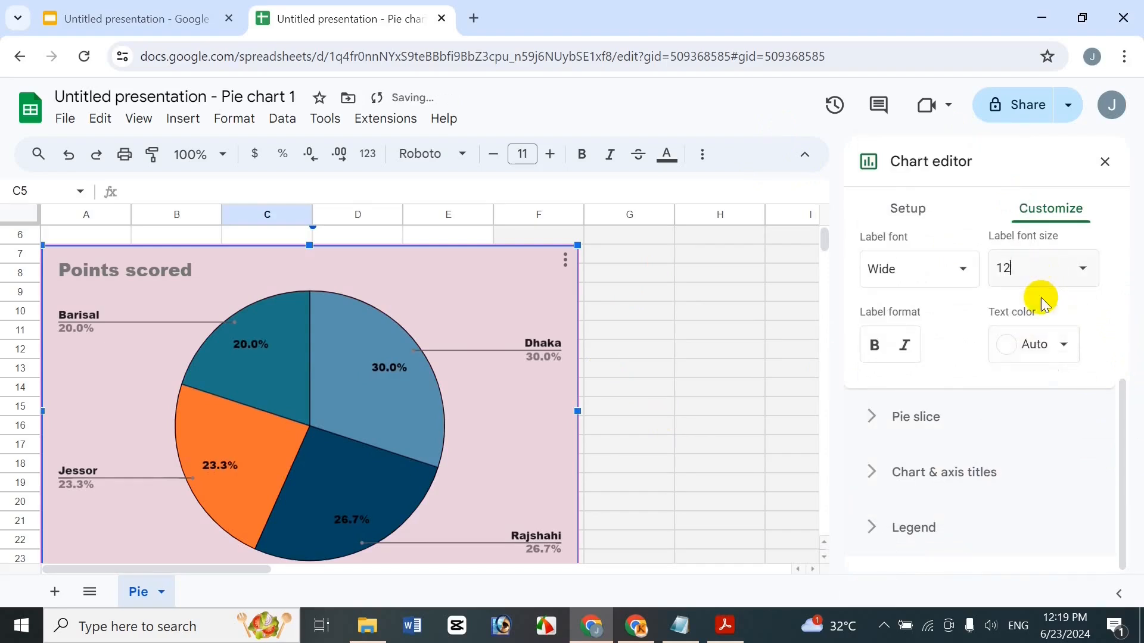
click(1073, 264)
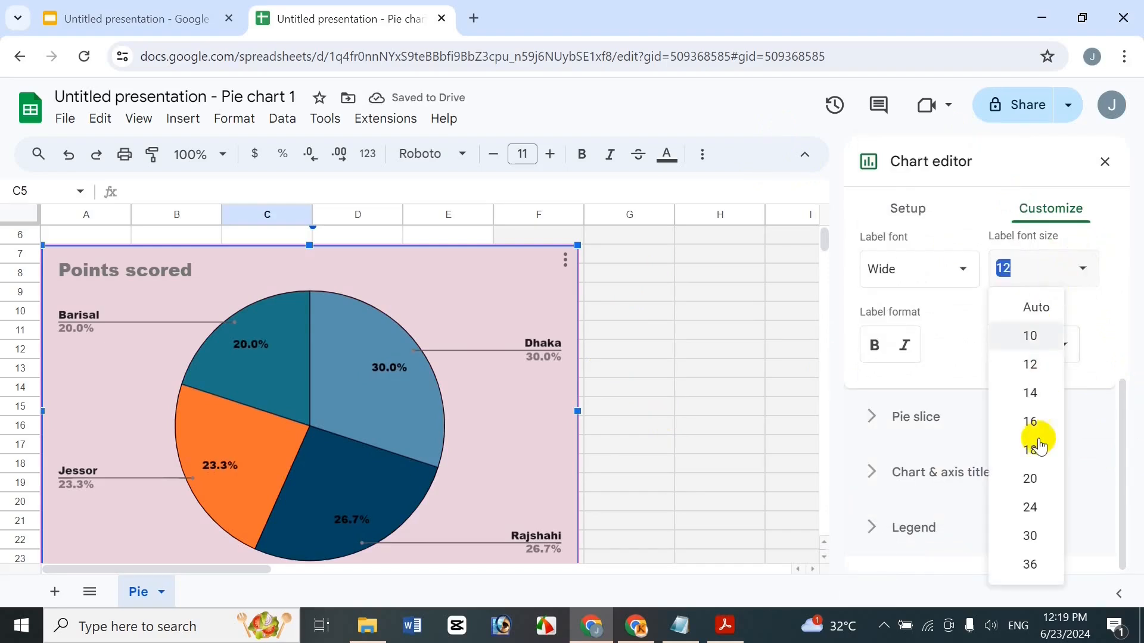
click(1021, 474)
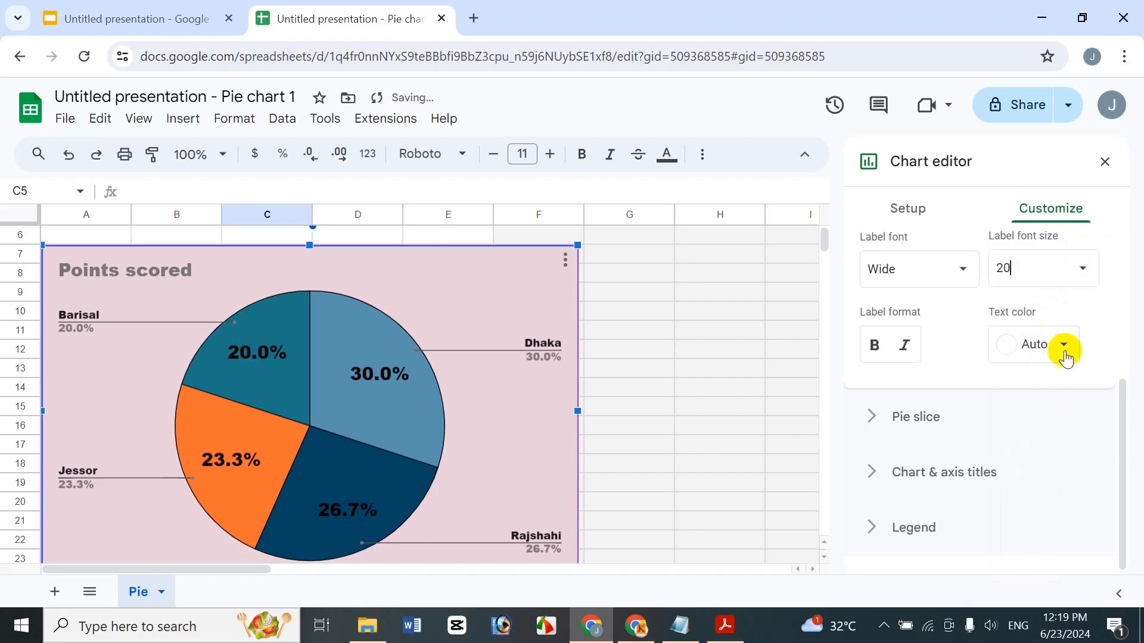
Step: Make the slice labels bold, and look at the text color choices without picking one
click(901, 346)
click(903, 346)
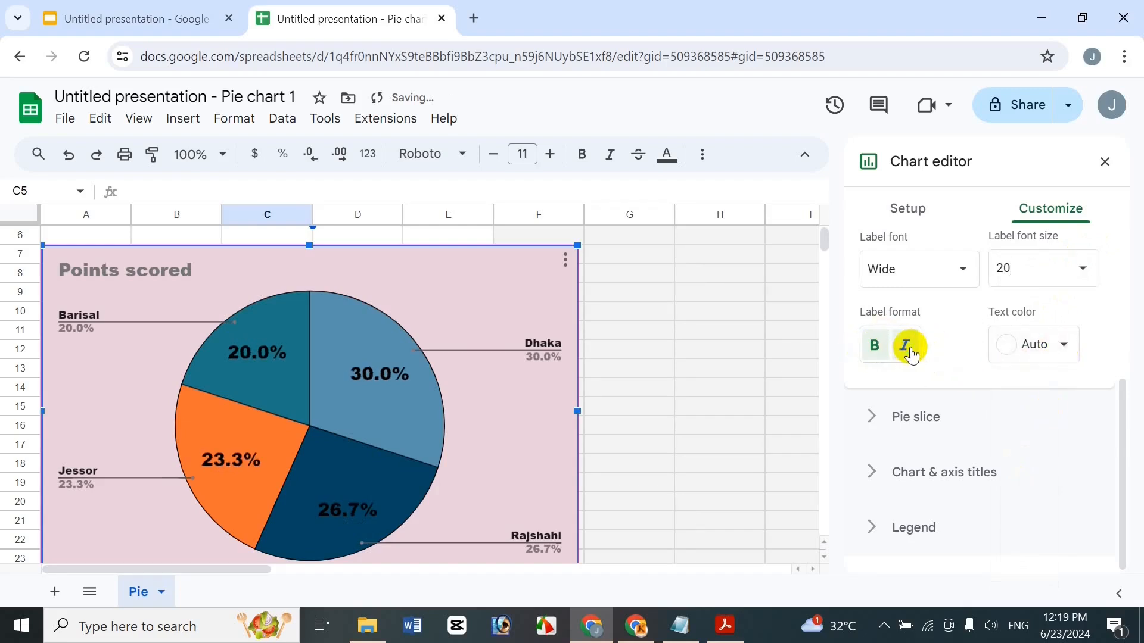
click(1038, 343)
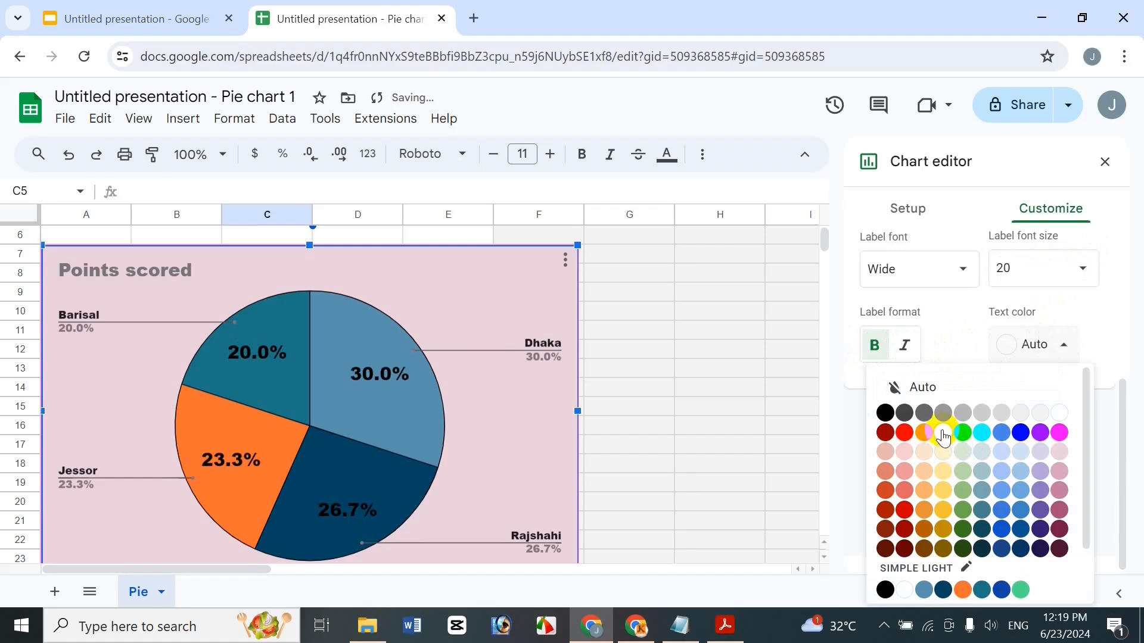
click(1124, 391)
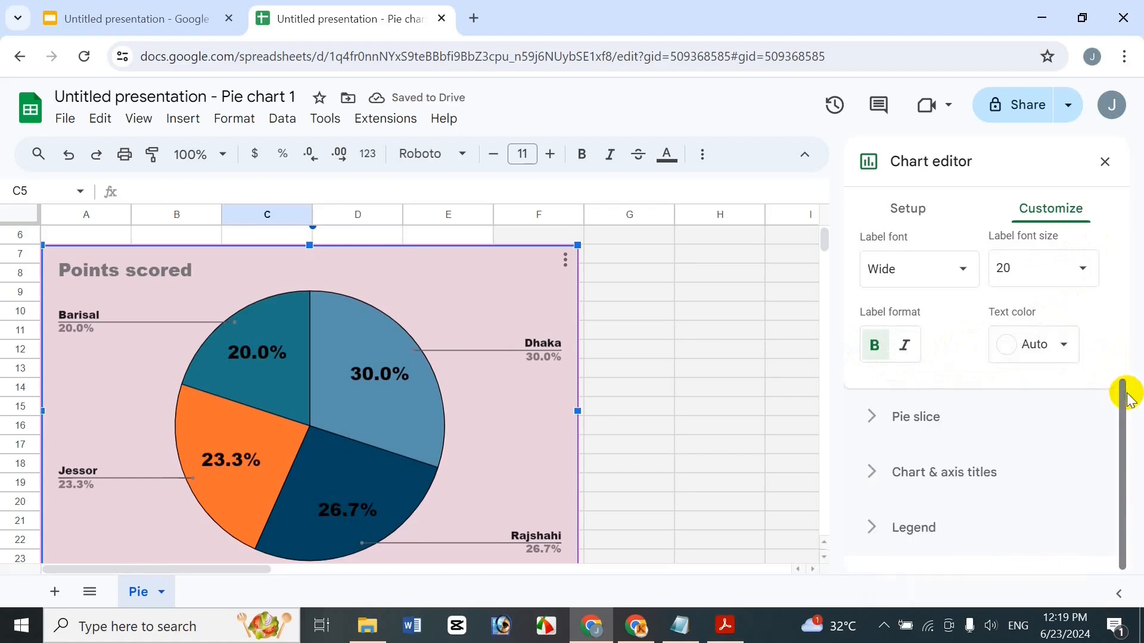
Step: Change the color of the Dhaka slice to bright blue in the pie slice settings
click(1035, 420)
scroll(1118, 301, up, 3)
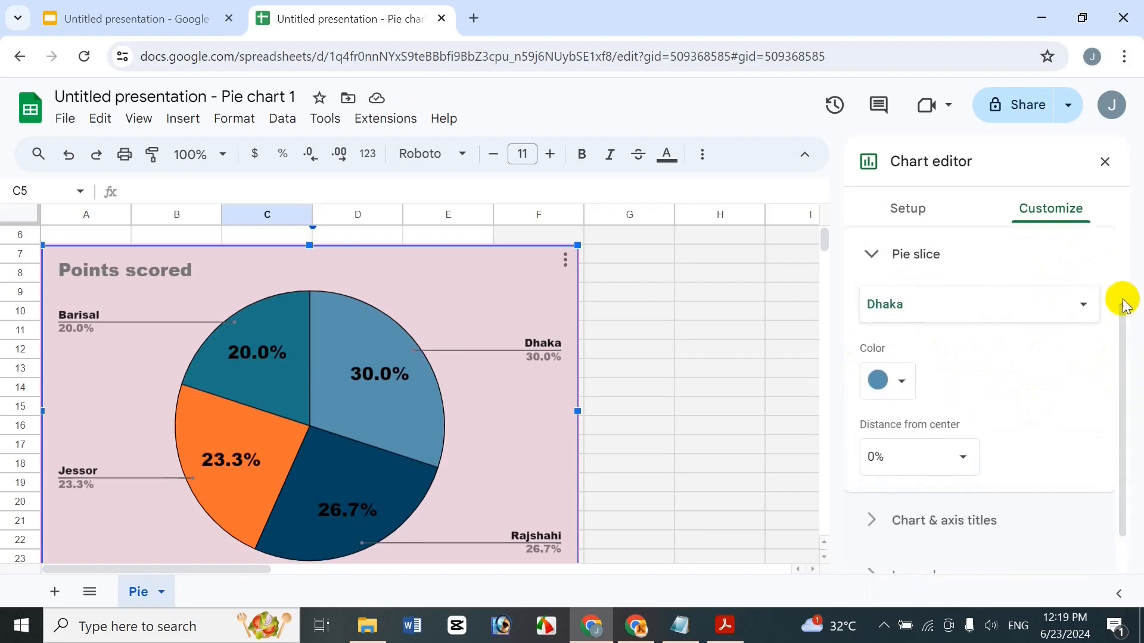
drag(1123, 378, 1130, 415)
click(1081, 358)
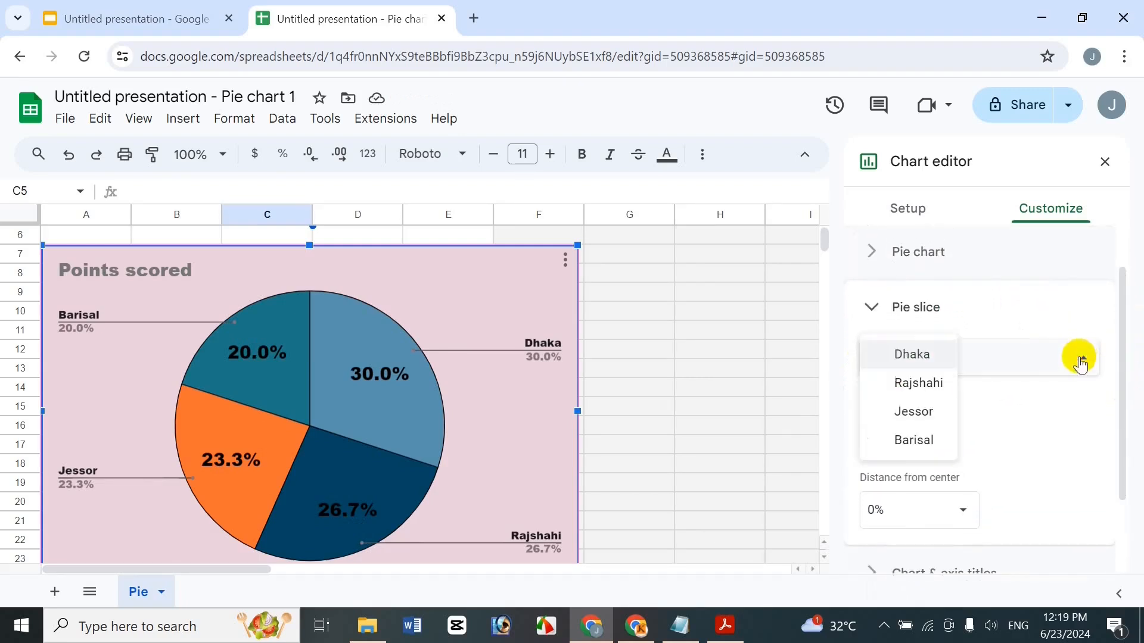
click(1124, 376)
click(891, 441)
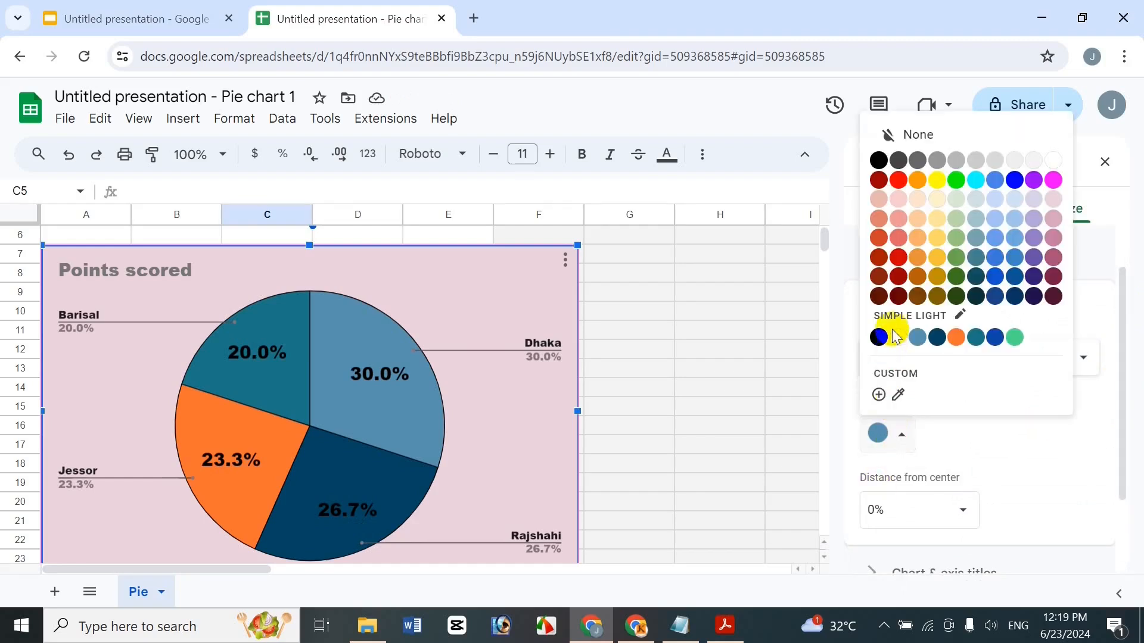
click(1014, 179)
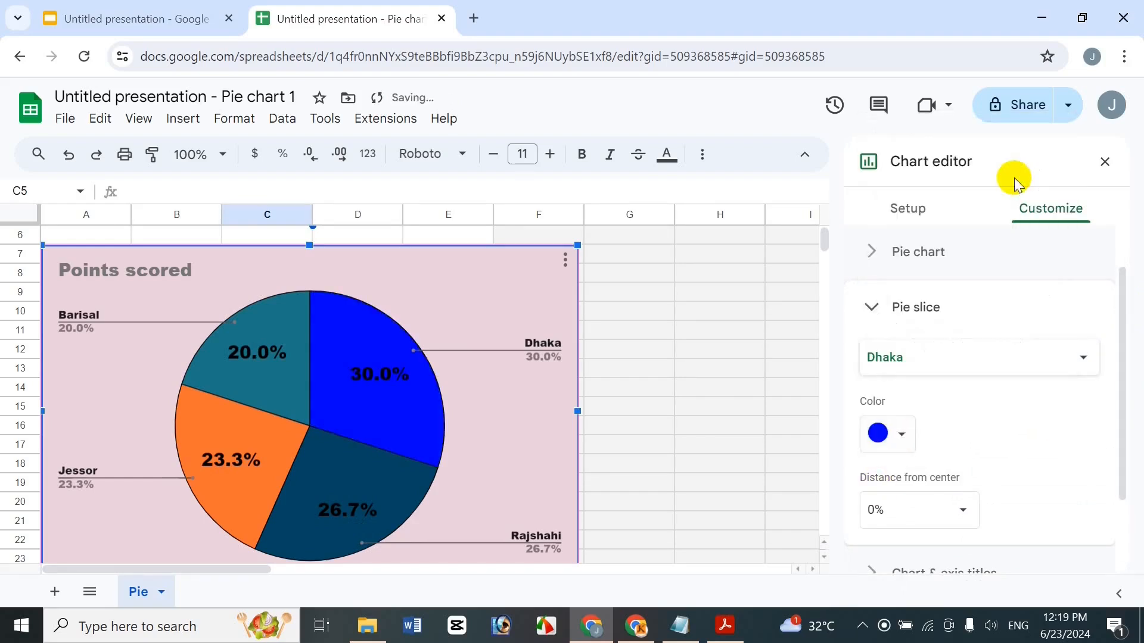
Step: Try a distance from center of 100% for the Dhaka slice, and return it to 0%
click(903, 524)
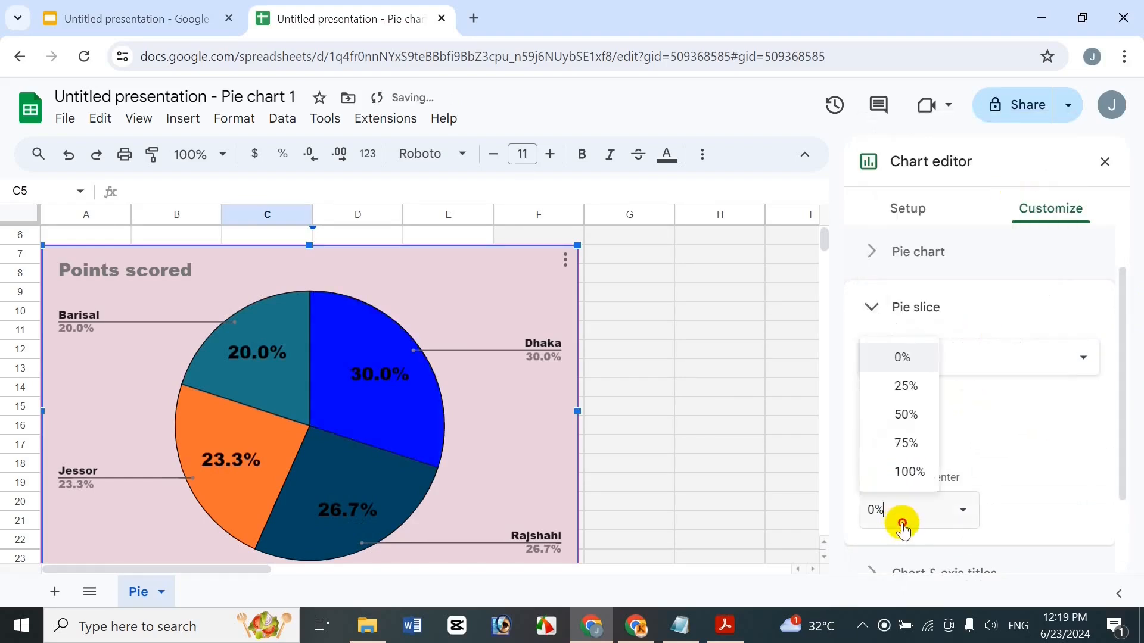
click(907, 473)
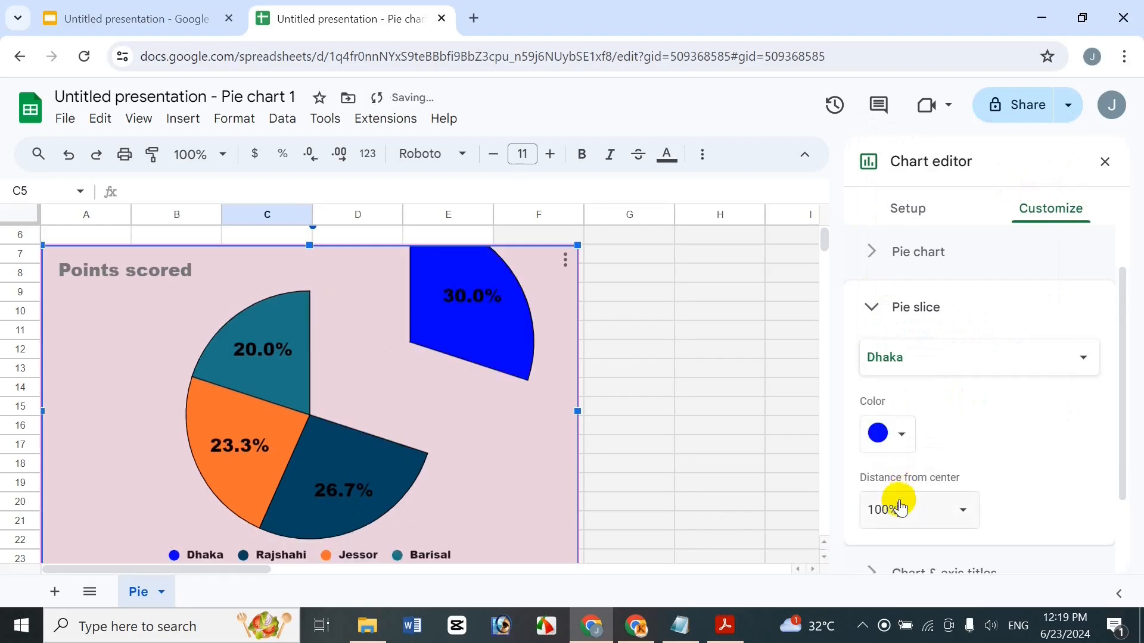
click(966, 509)
click(933, 359)
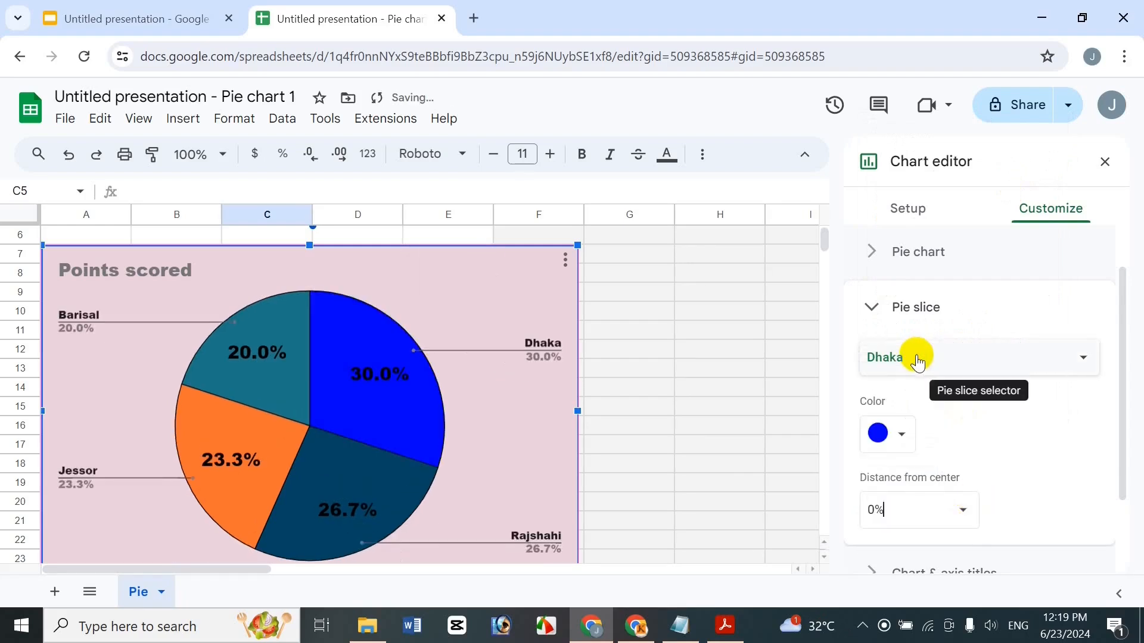
Step: Change the color of the Rajshahi slice to yellow
click(928, 370)
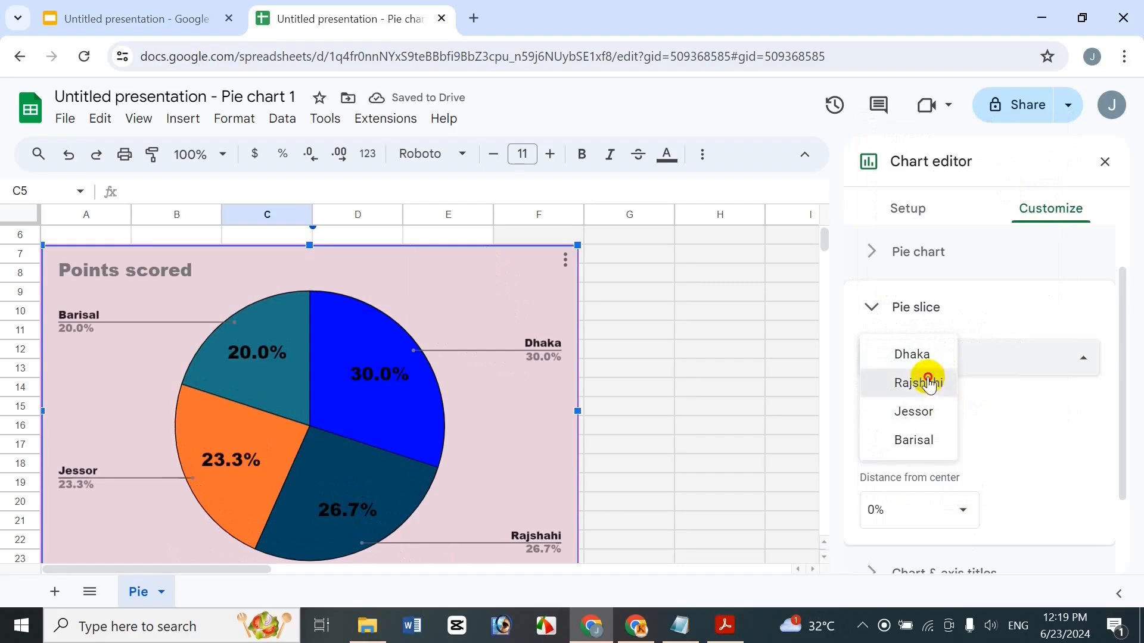
click(925, 381)
click(884, 442)
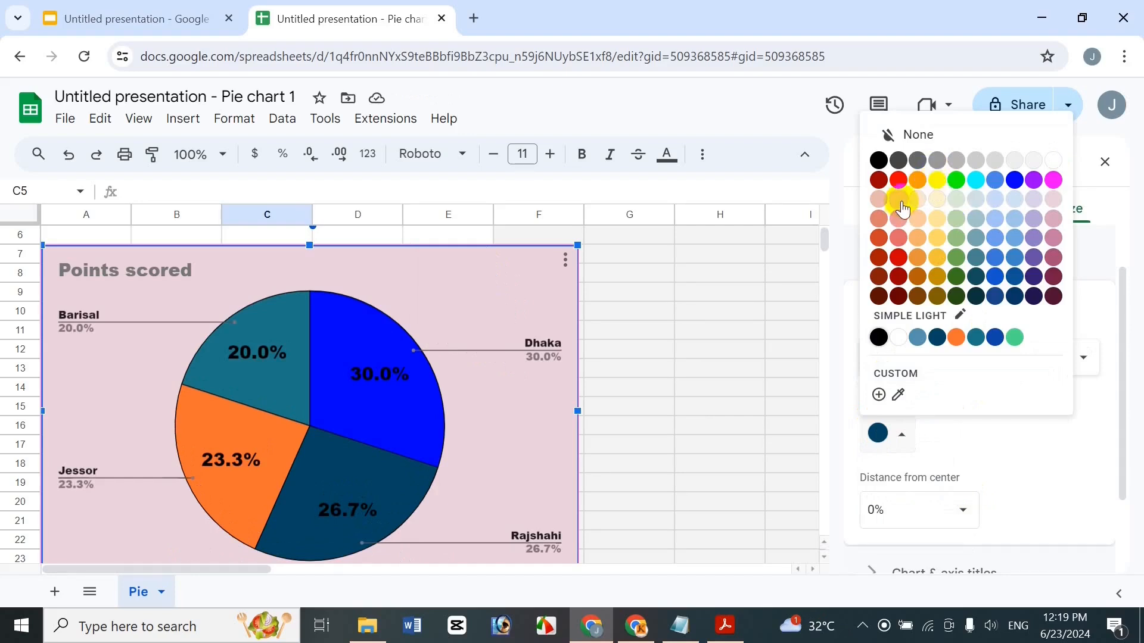
click(941, 180)
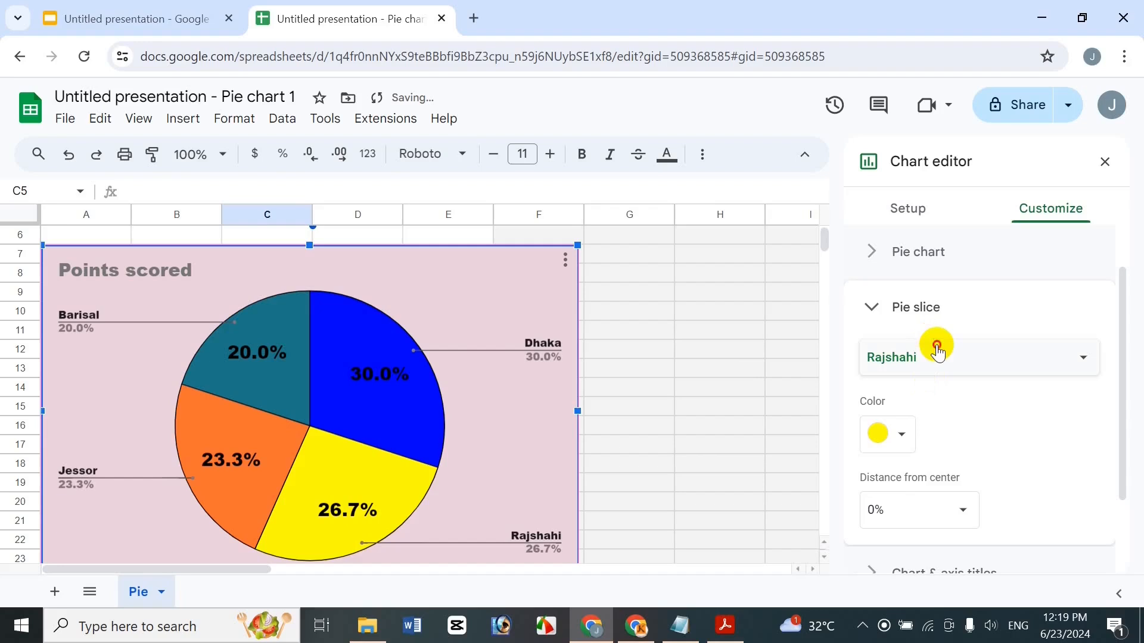
Step: Change the color of the Jessor slice to bright green
click(935, 344)
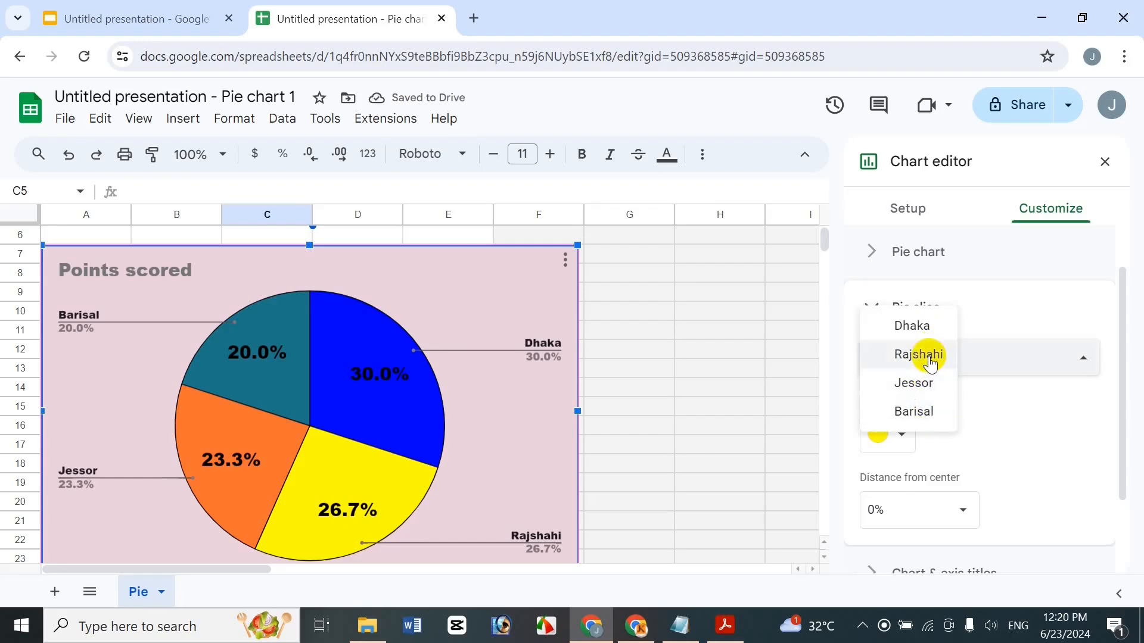
click(925, 381)
click(902, 441)
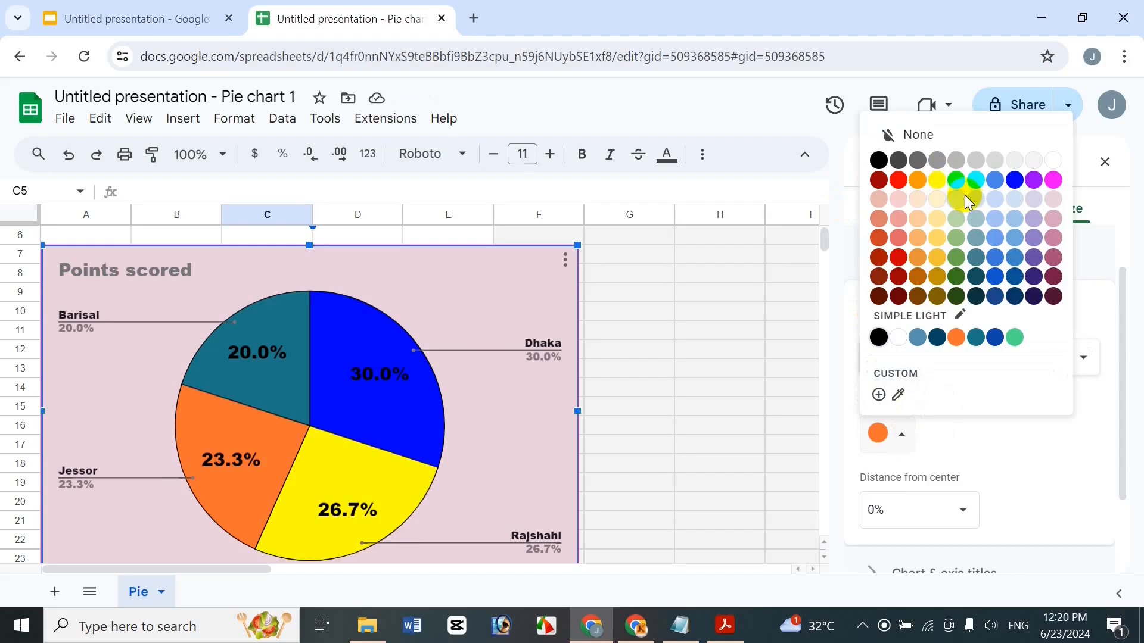
click(957, 181)
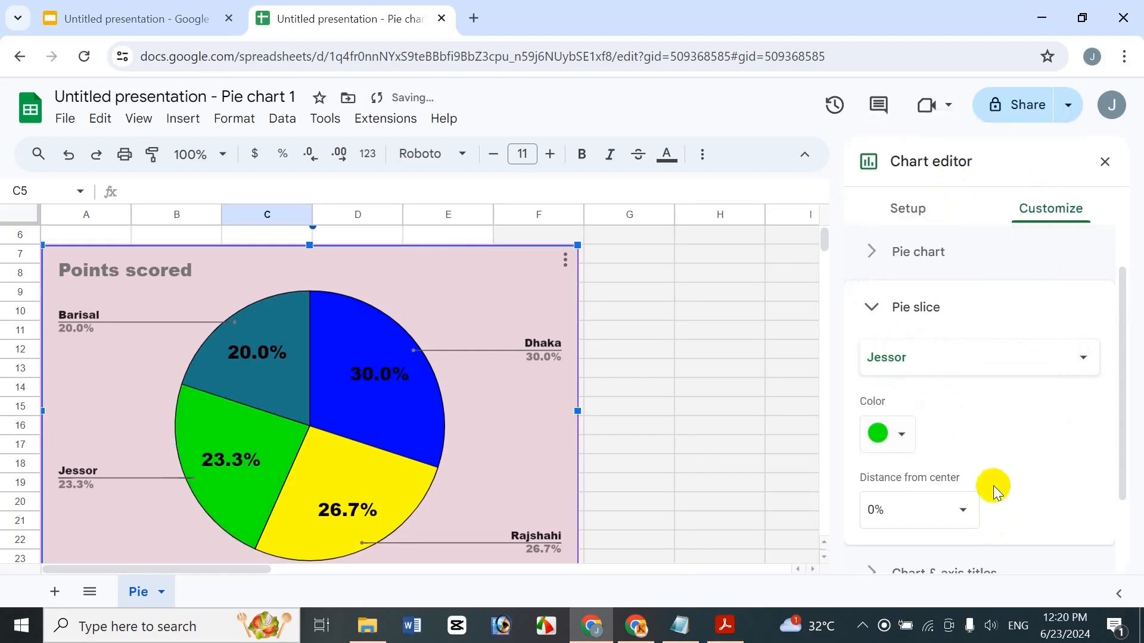
Step: Change the color of the Barisal slice to red
click(951, 379)
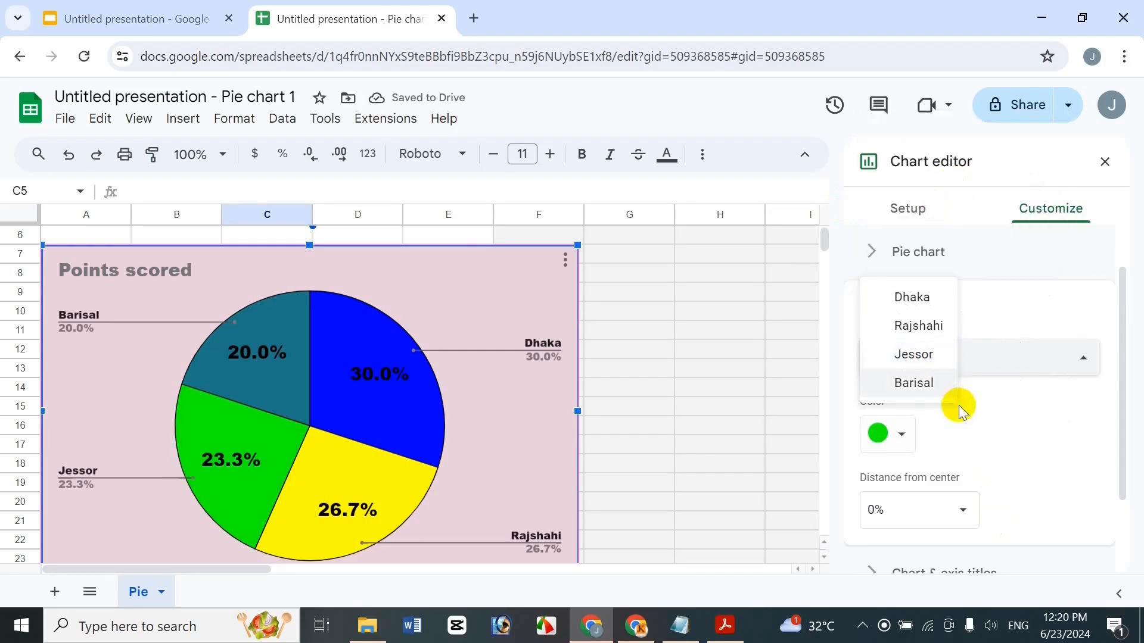
click(930, 394)
click(904, 437)
click(904, 183)
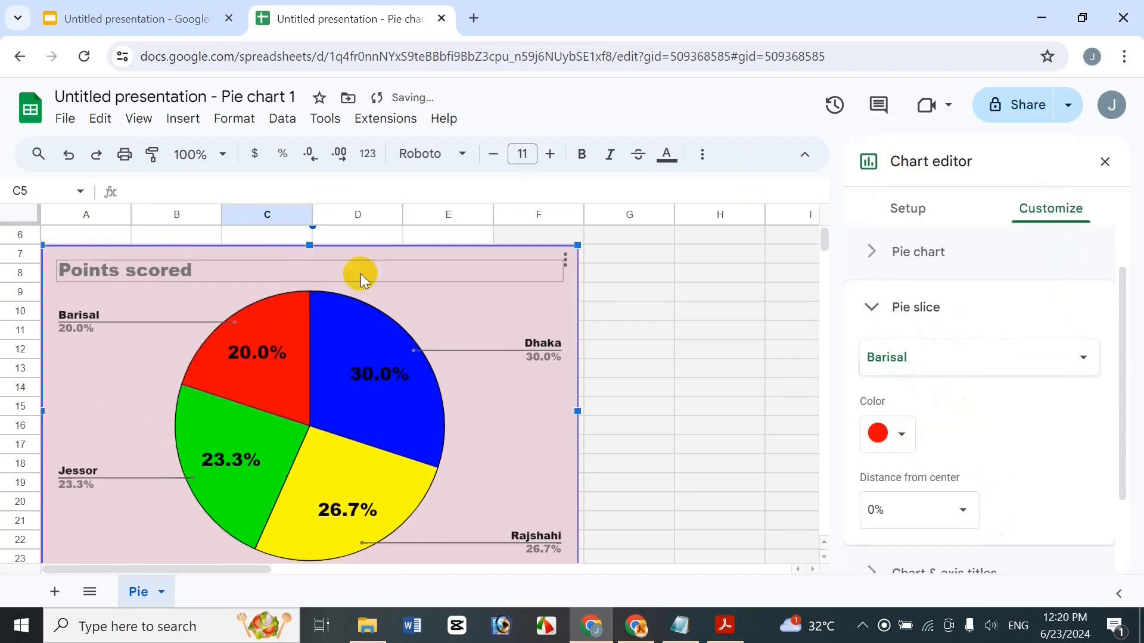
Step: Replace the chart title text with "Icche Renbow Pie Chat"
scroll(1119, 349, down, 3)
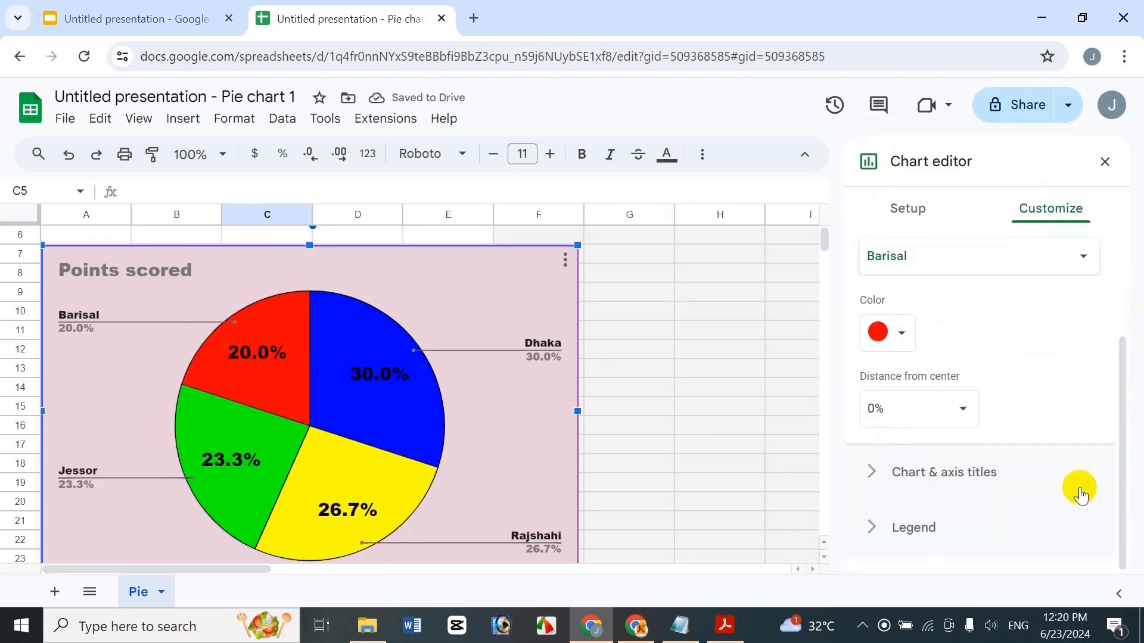
click(981, 470)
click(912, 309)
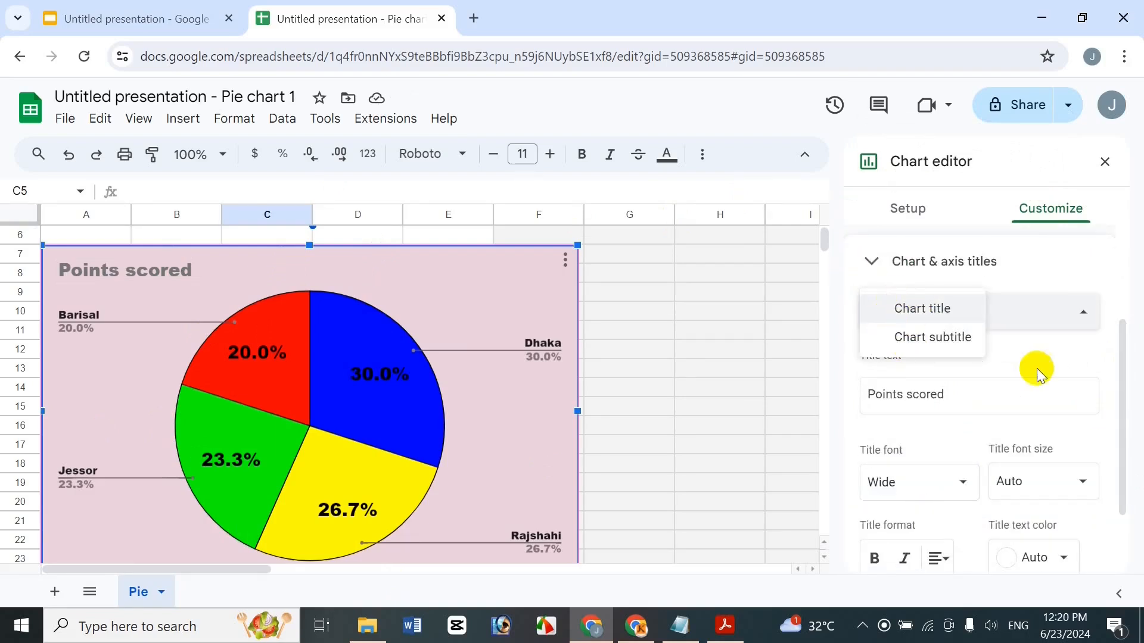
click(1039, 311)
drag(945, 398, 938, 376)
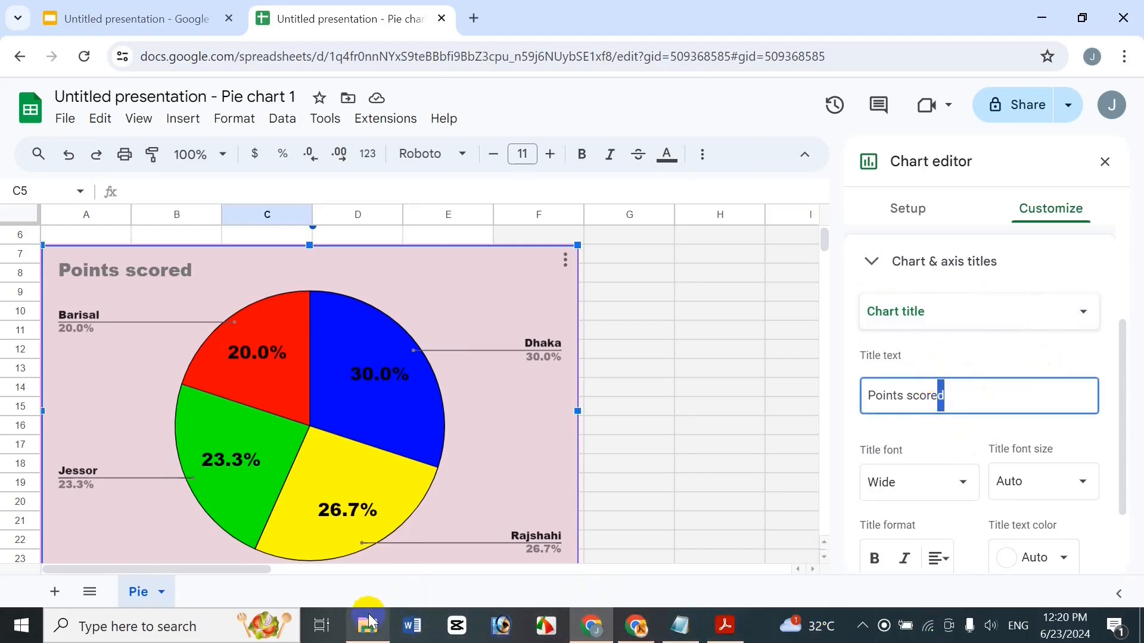
key(BackSpace)
key(ctrl+a)
key(BackSpace)
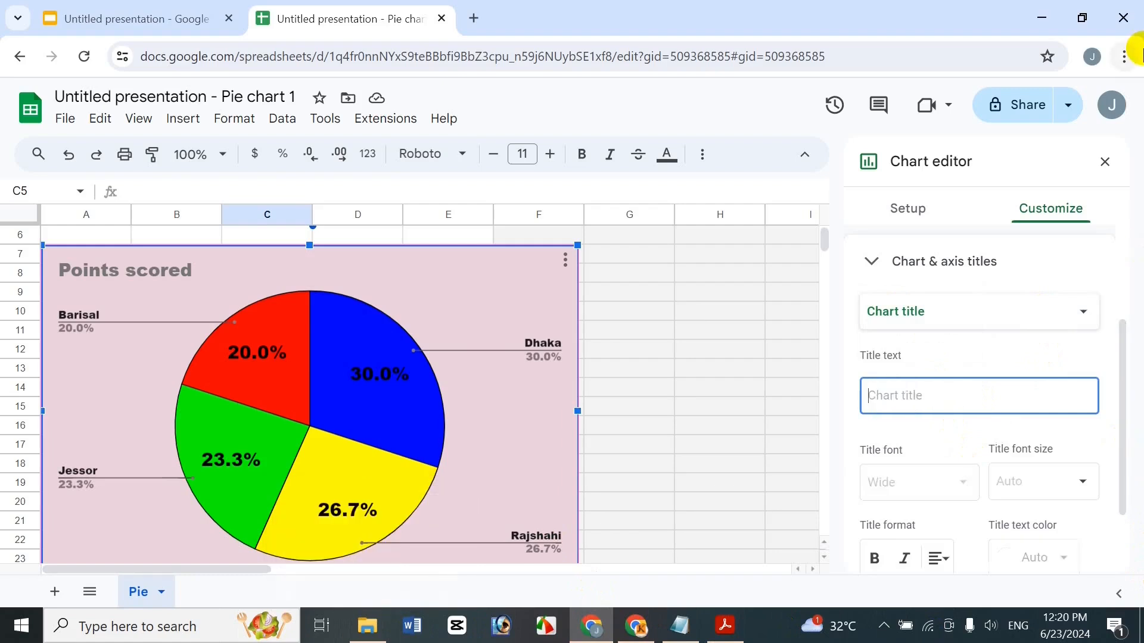
text(I)
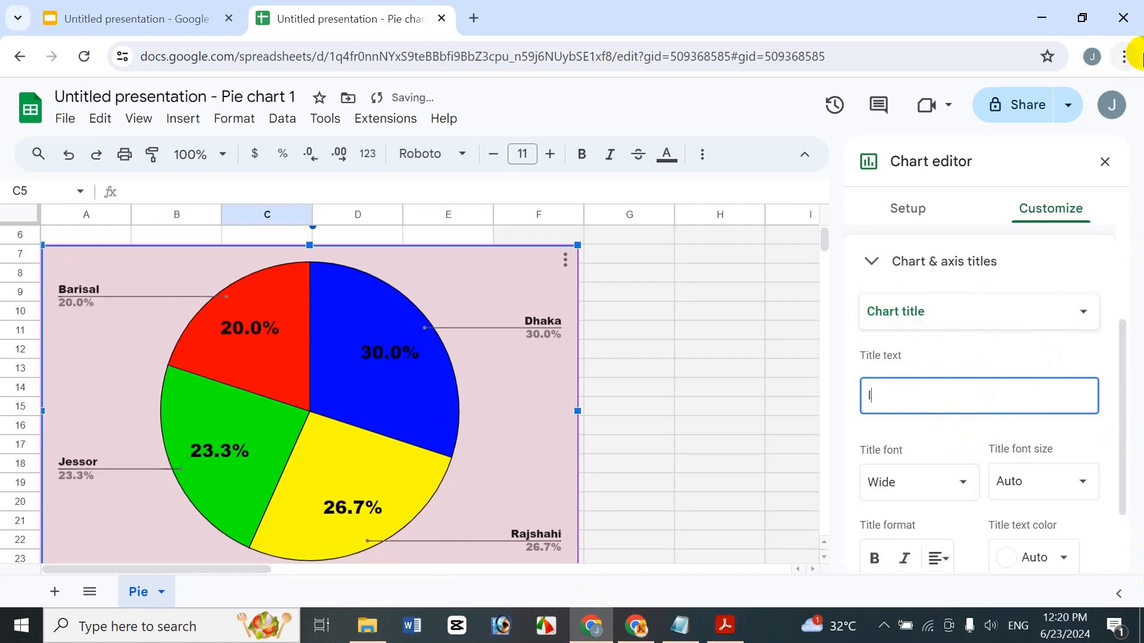
text(cche )
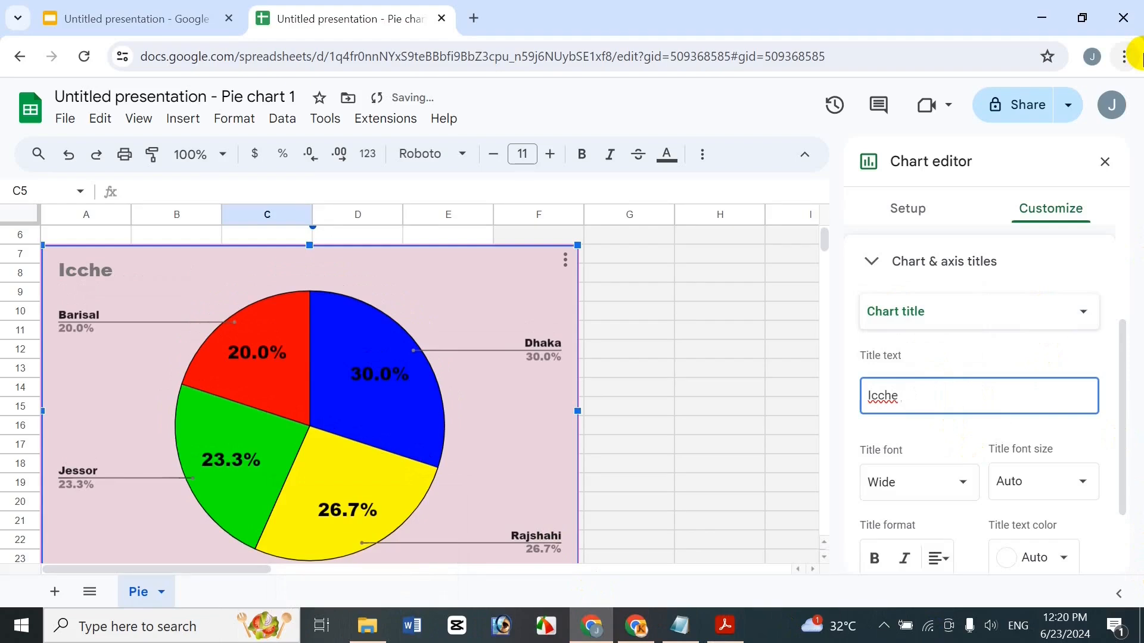
text(Pie Chat)
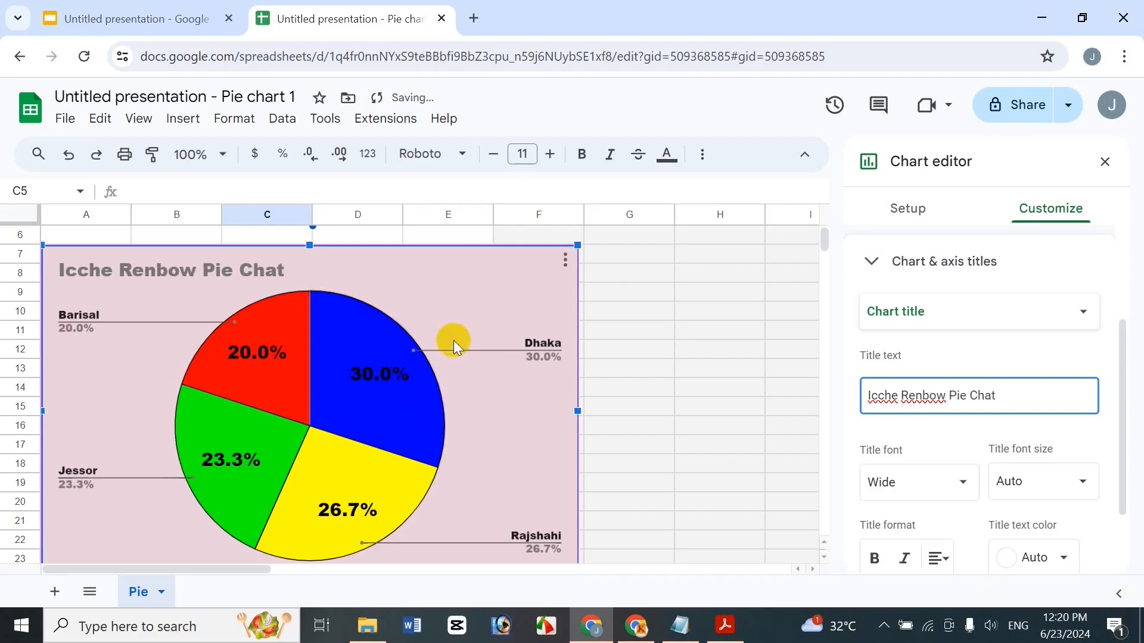
Step: Try font sizes 20, 30 and 18 for the chart title
click(931, 475)
click(1062, 478)
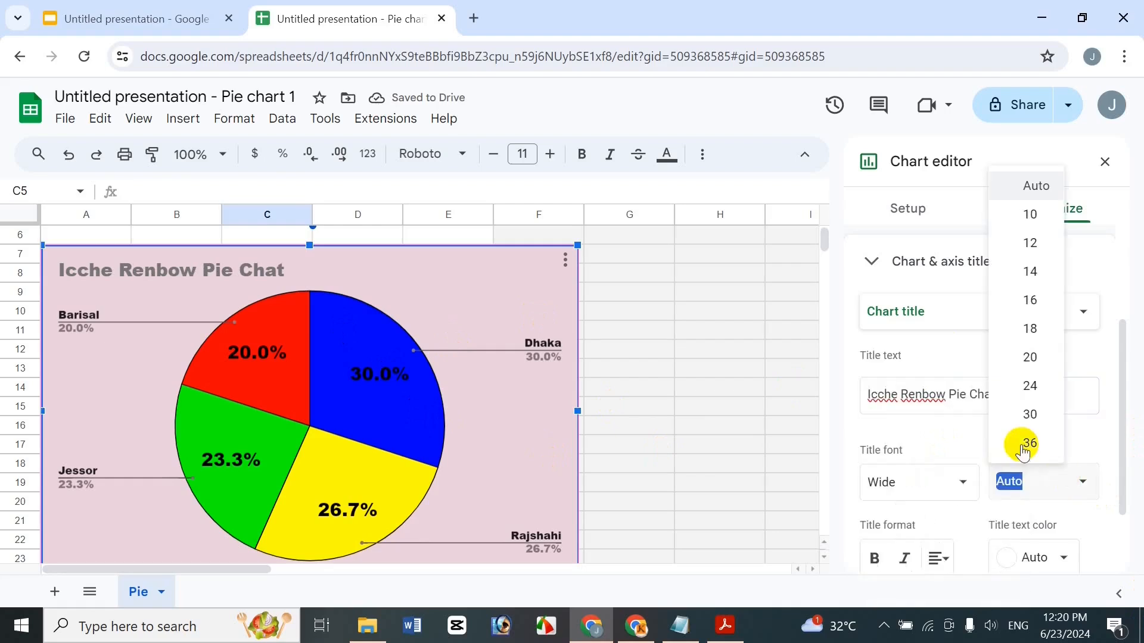
click(1037, 369)
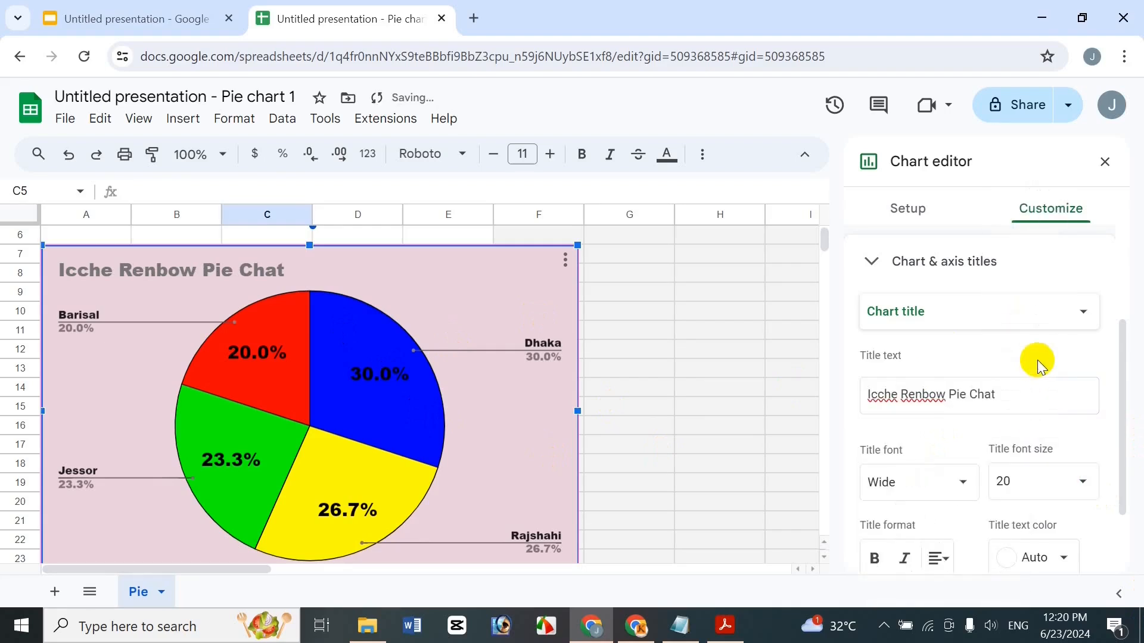
click(1032, 486)
click(1026, 411)
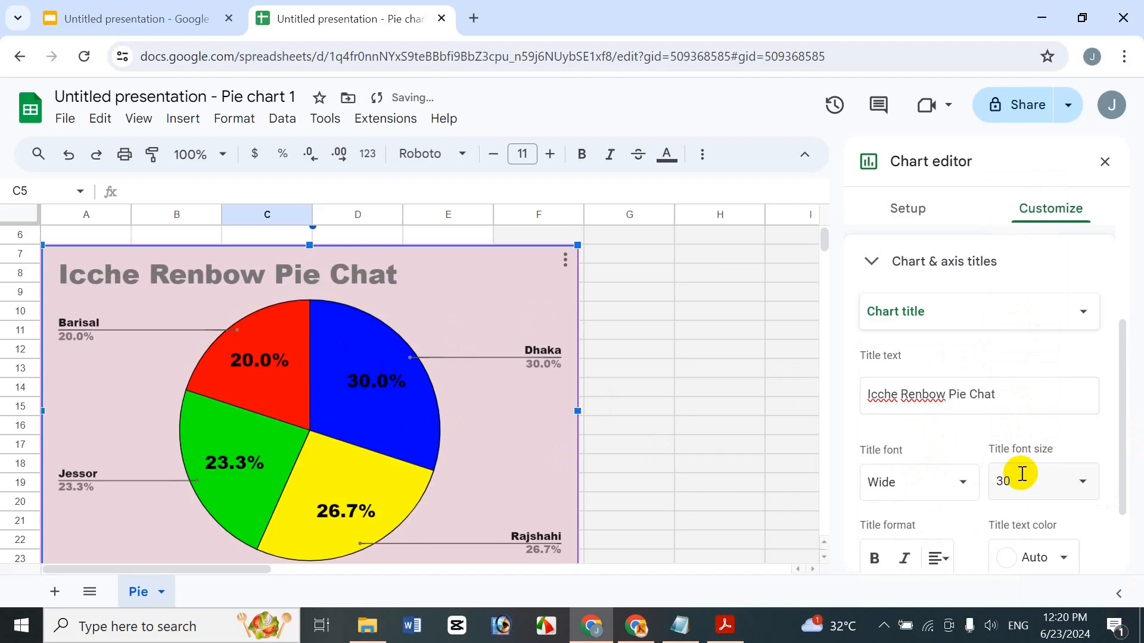
click(1014, 472)
click(1004, 332)
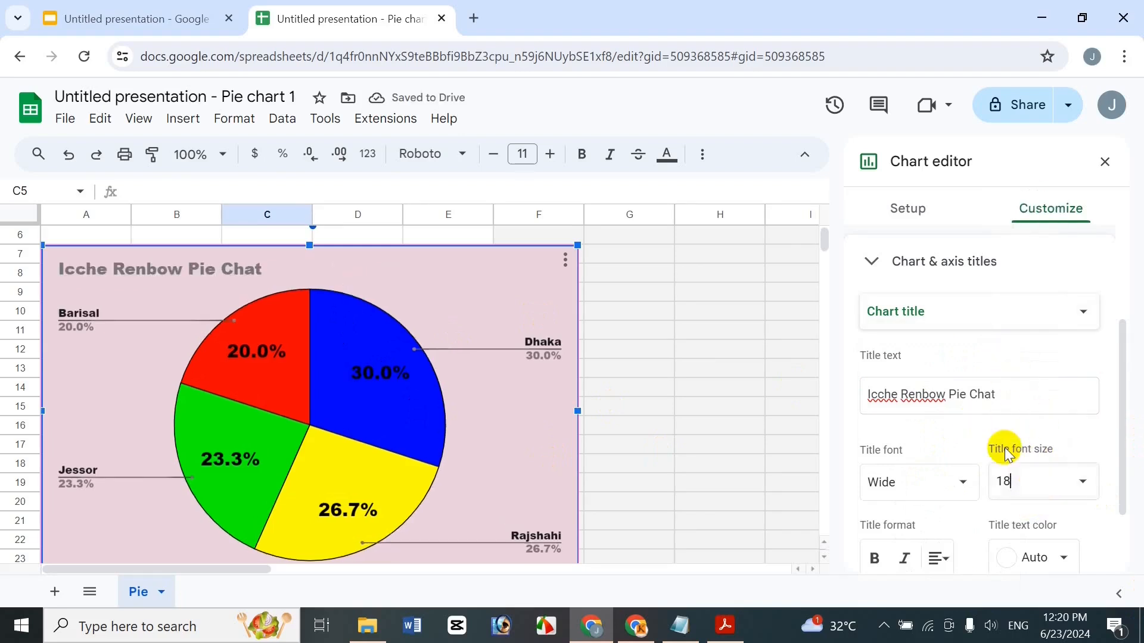
Step: Format the chart title at font size 24 in bold black
click(1085, 481)
click(1042, 388)
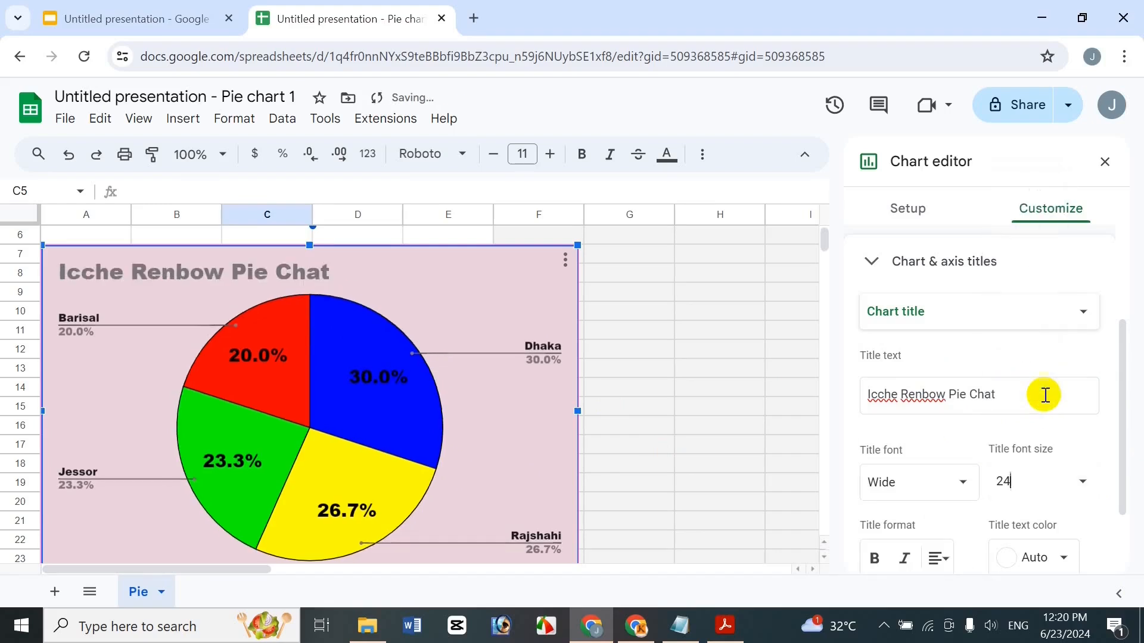
drag(1116, 391, 1124, 477)
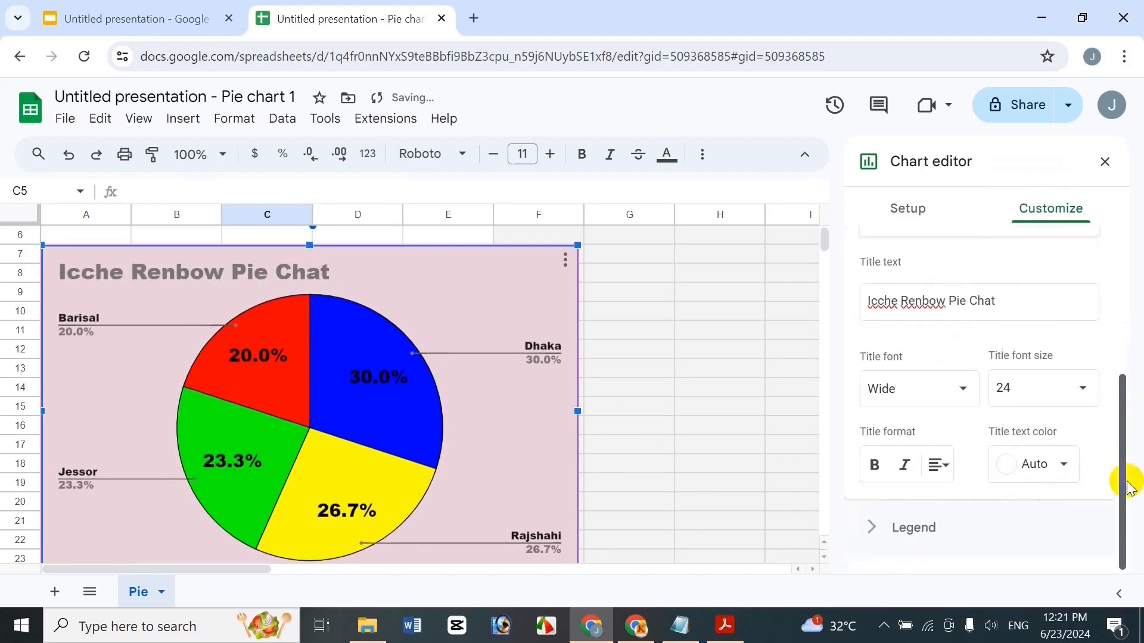
click(937, 396)
click(1049, 393)
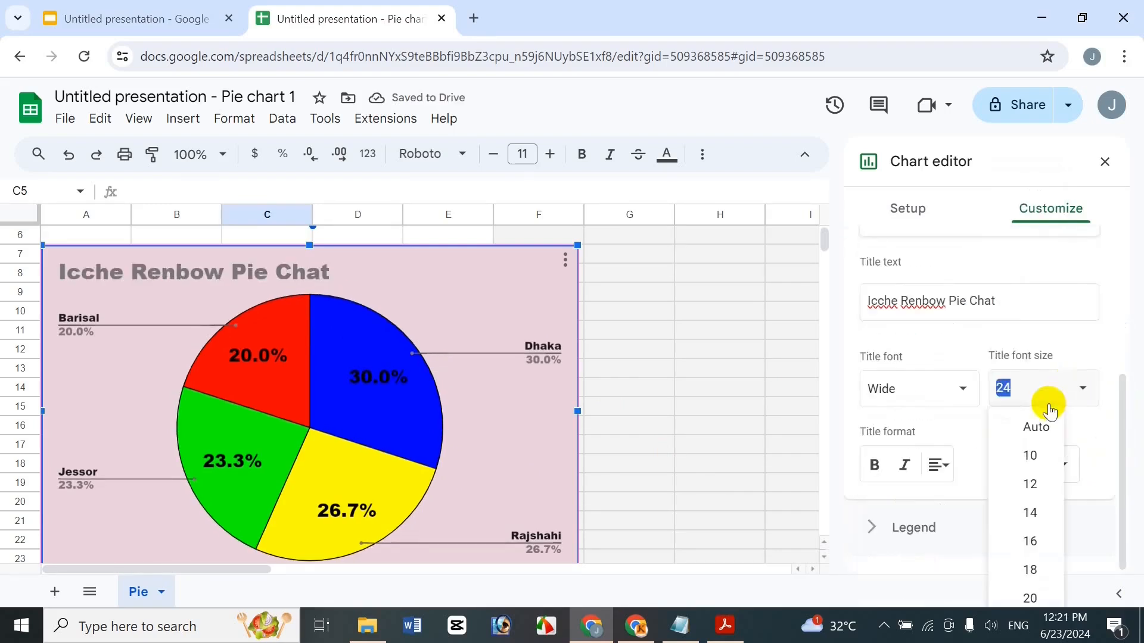
click(878, 462)
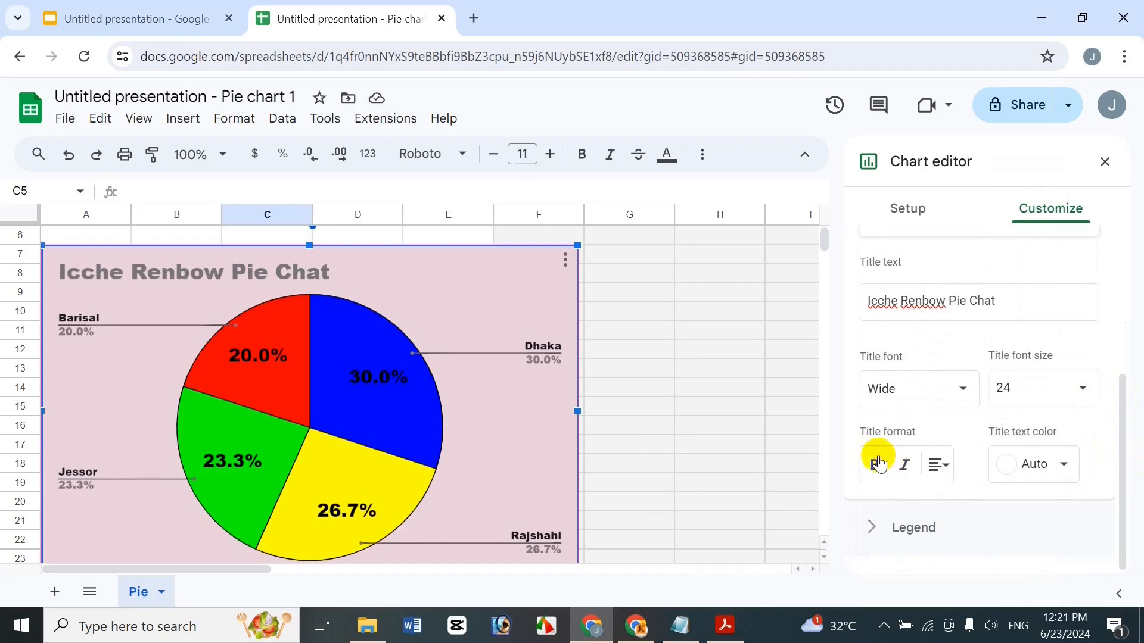
click(1033, 463)
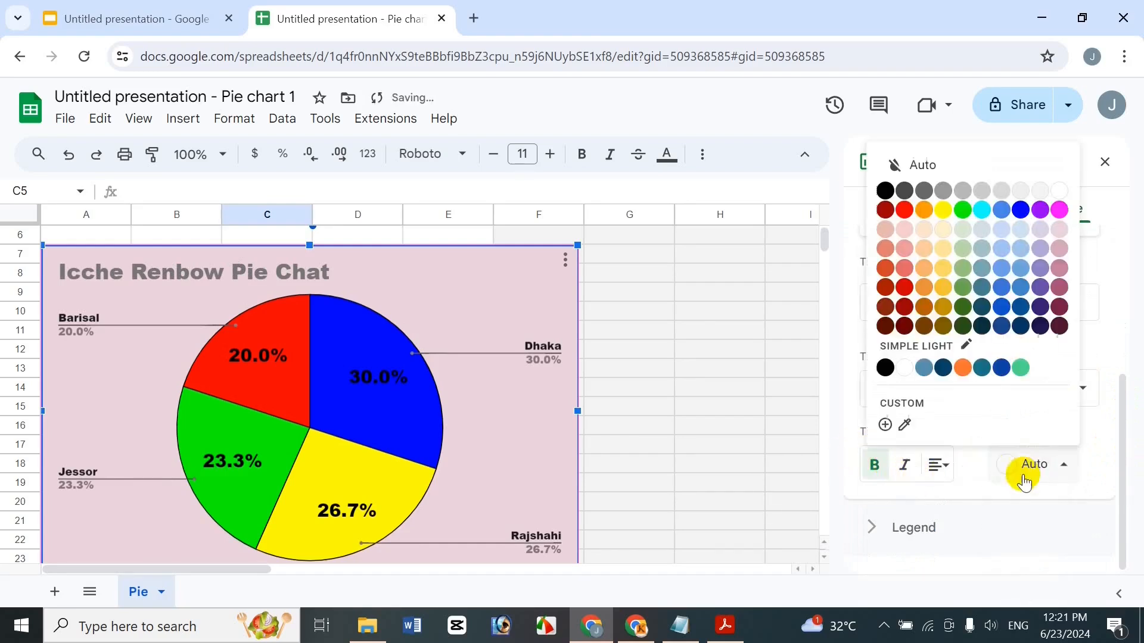
click(886, 192)
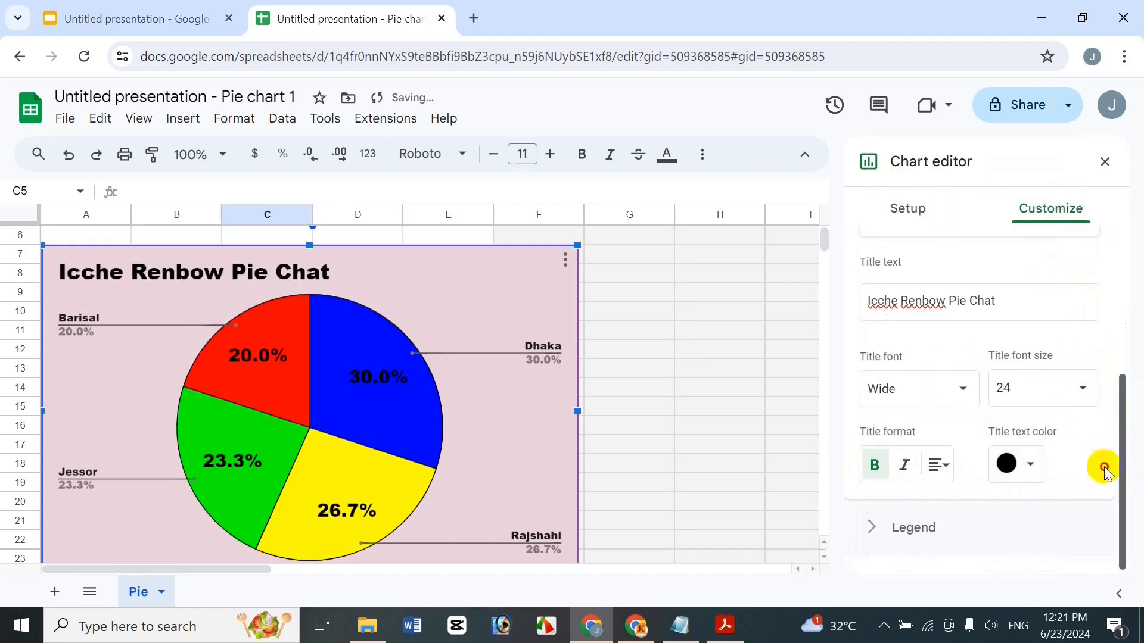
Step: Try the Bottom position for the pie chart's legend and view the legend there
click(978, 530)
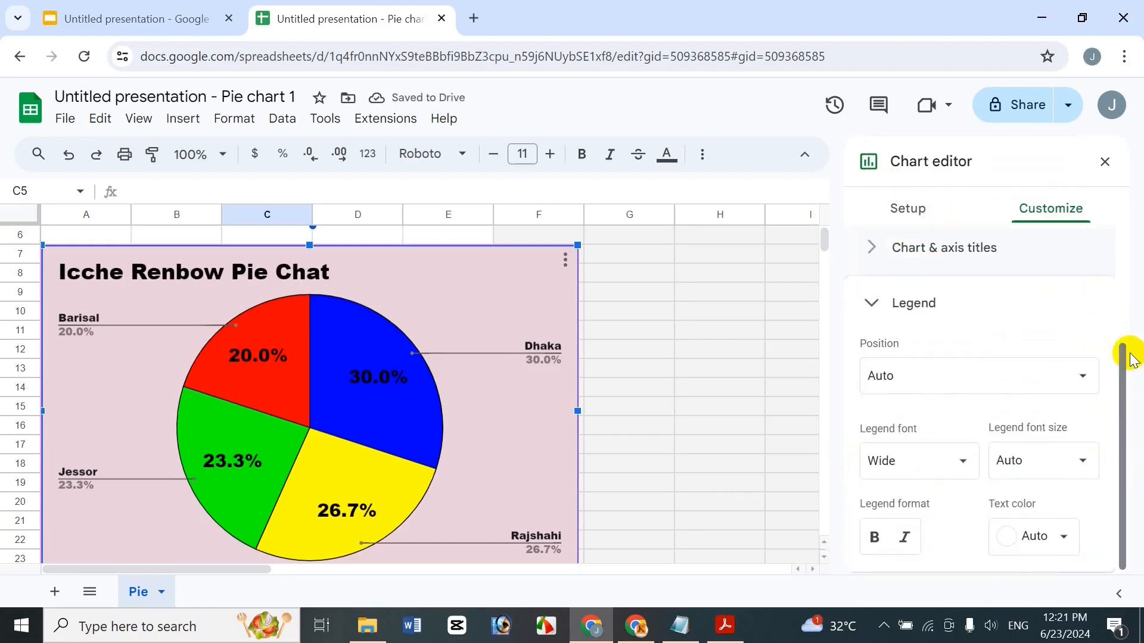
click(887, 378)
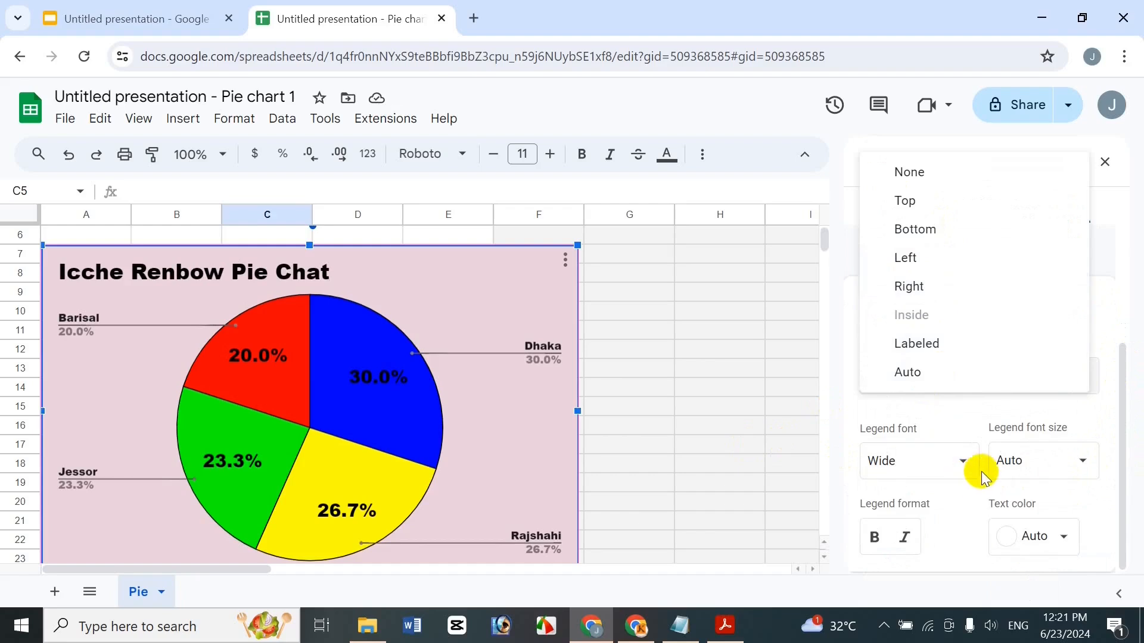
click(921, 466)
click(923, 458)
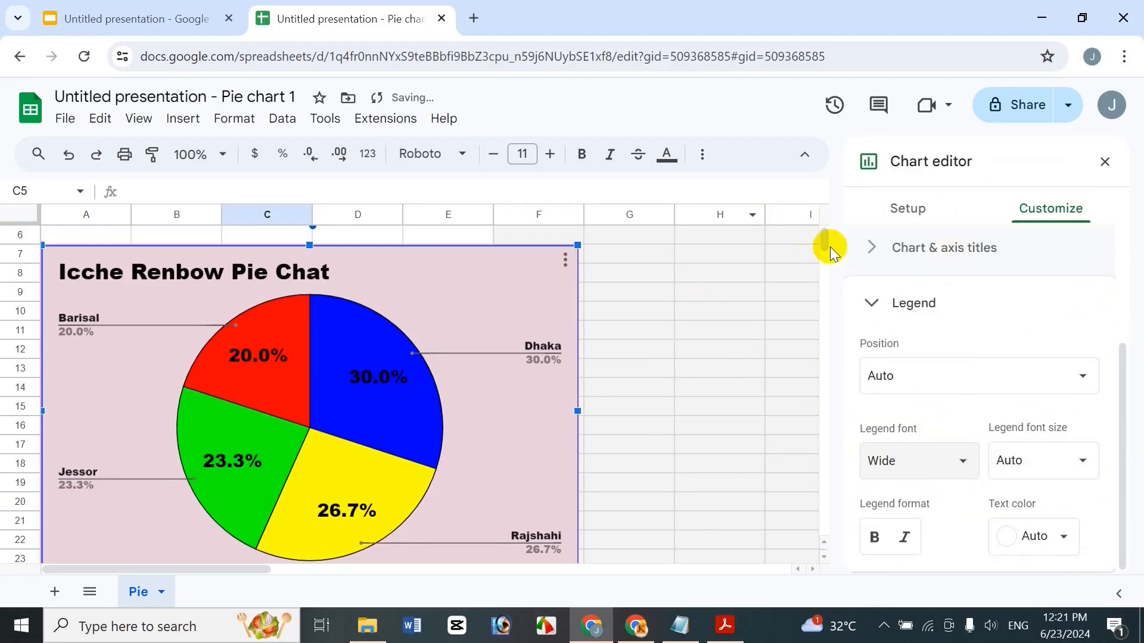
drag(822, 250, 826, 249)
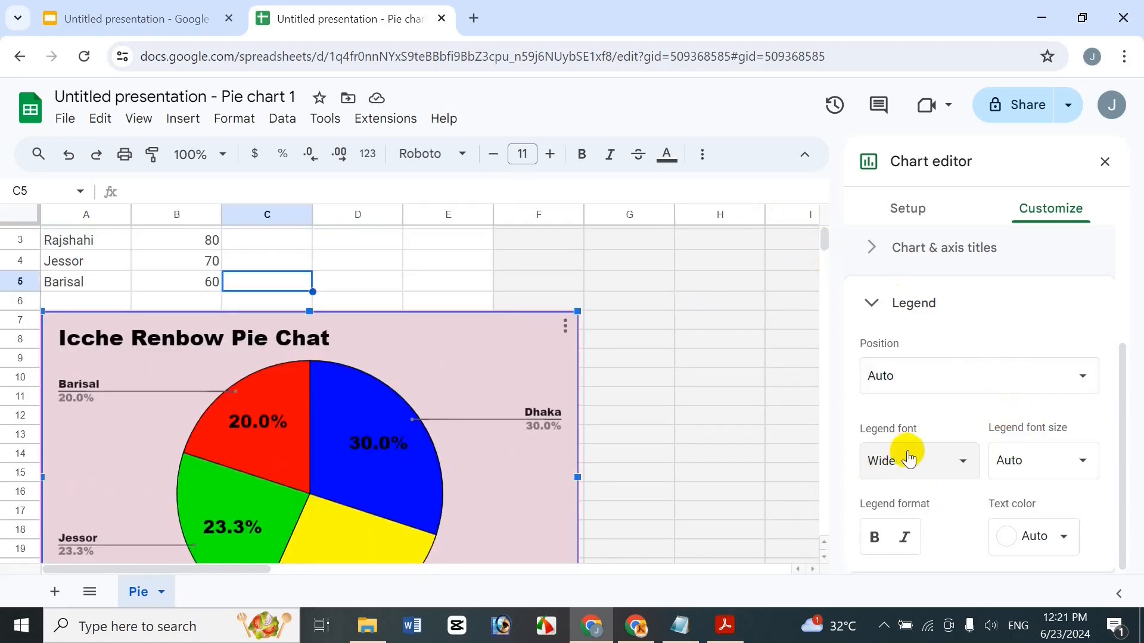
click(935, 378)
click(940, 229)
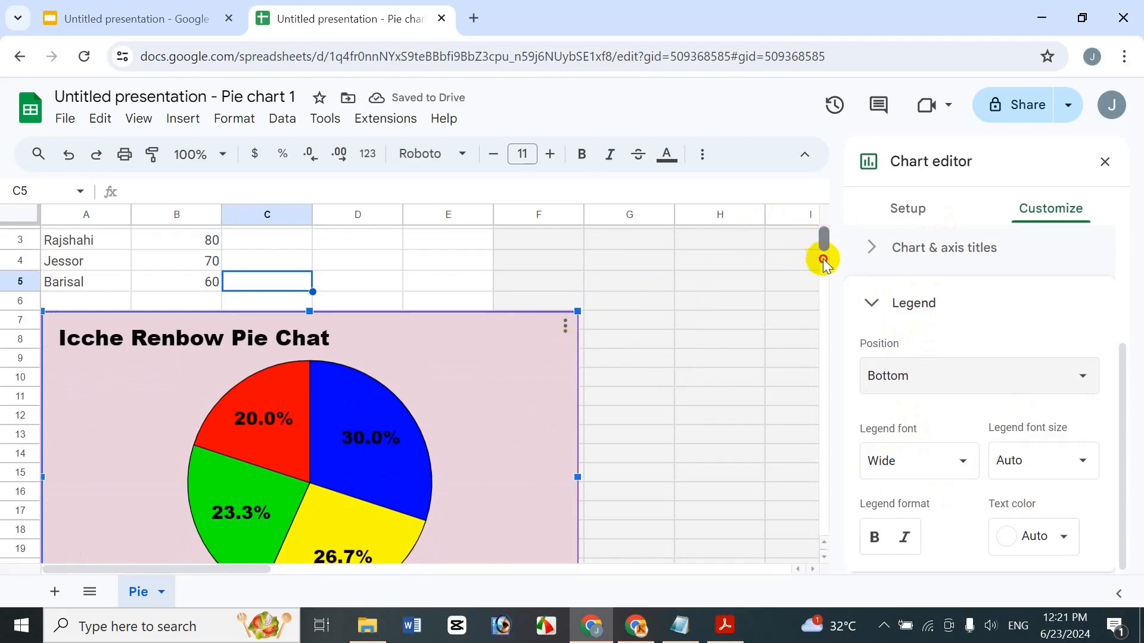
scroll(823, 260, down, 3)
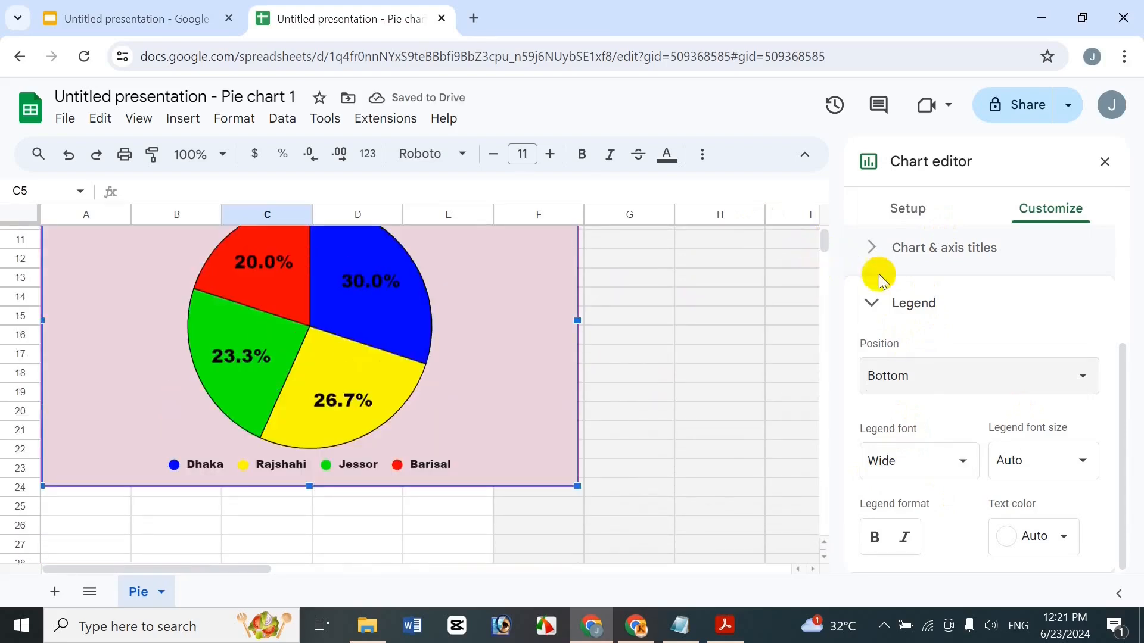
Step: Try the Top position for the legend, and return it to Auto
click(917, 372)
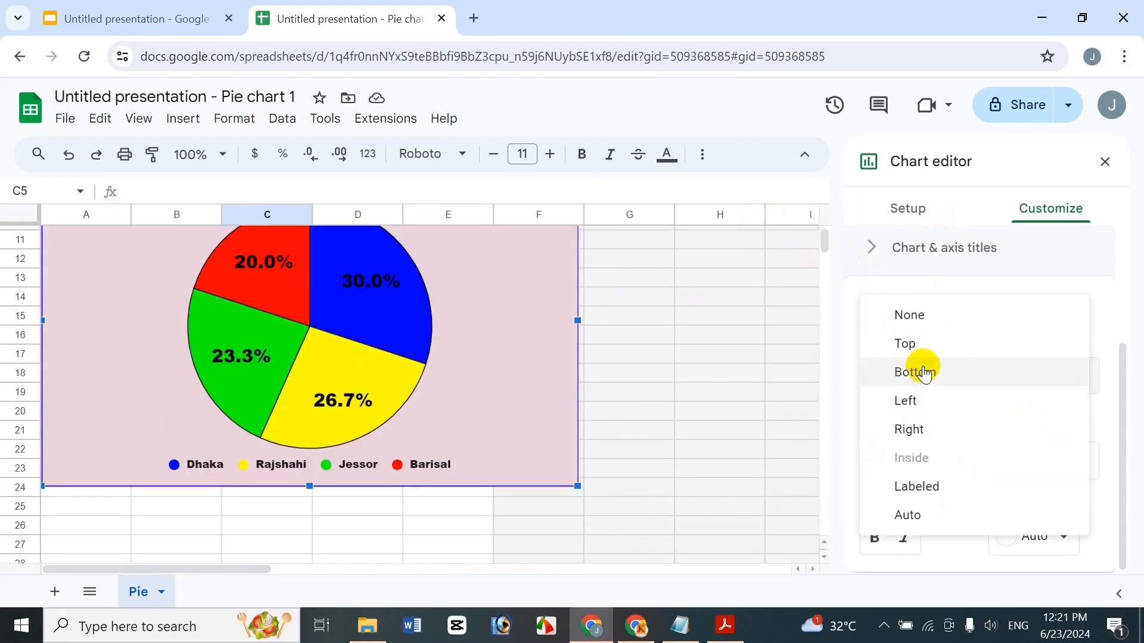
click(955, 352)
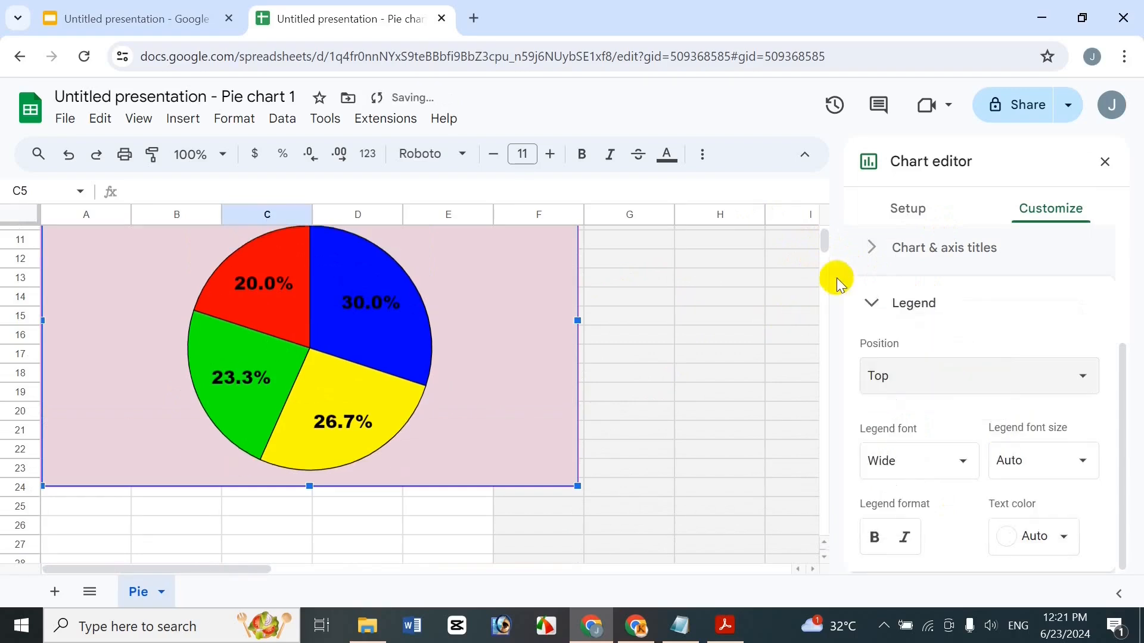
scroll(817, 237, up, 4)
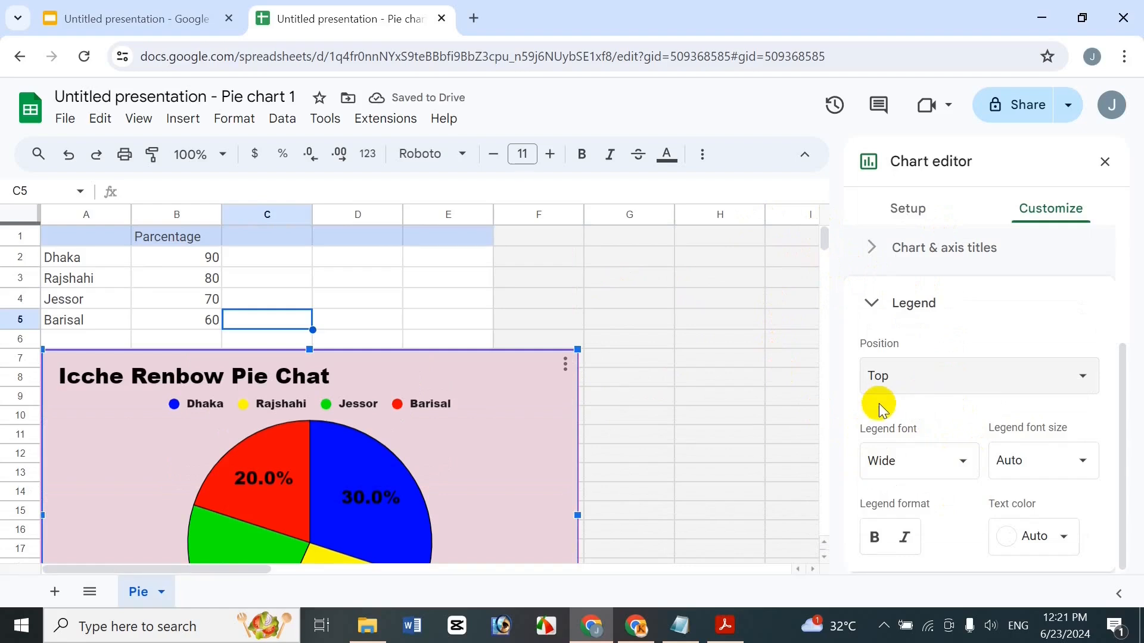
click(928, 386)
click(906, 540)
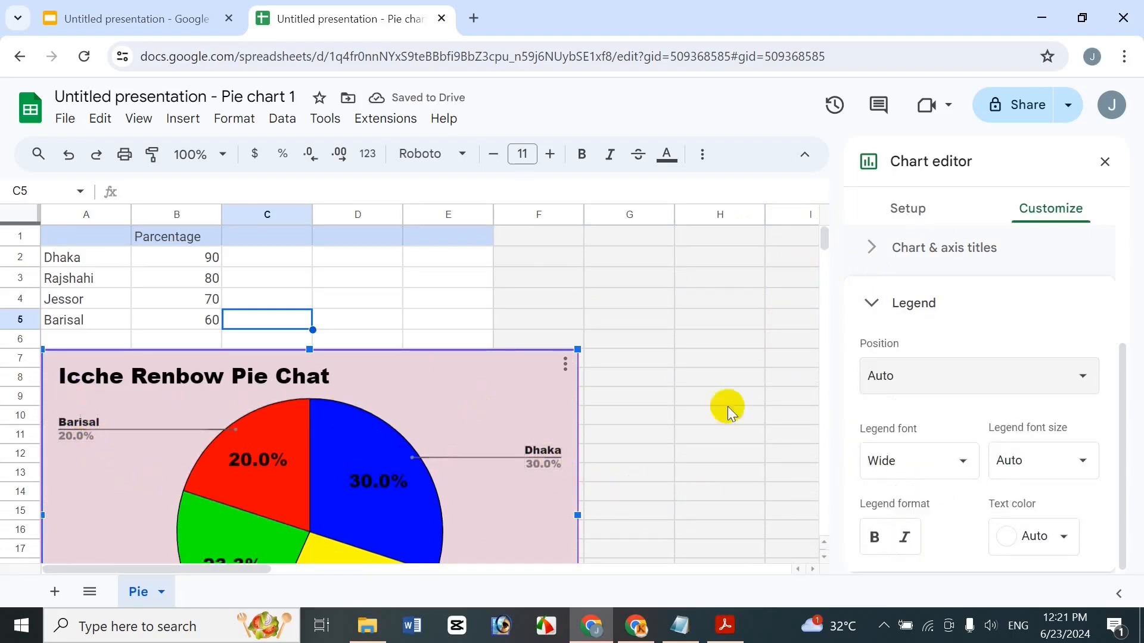
Step: Set the legend position to Top, keeping its Wide font
click(903, 379)
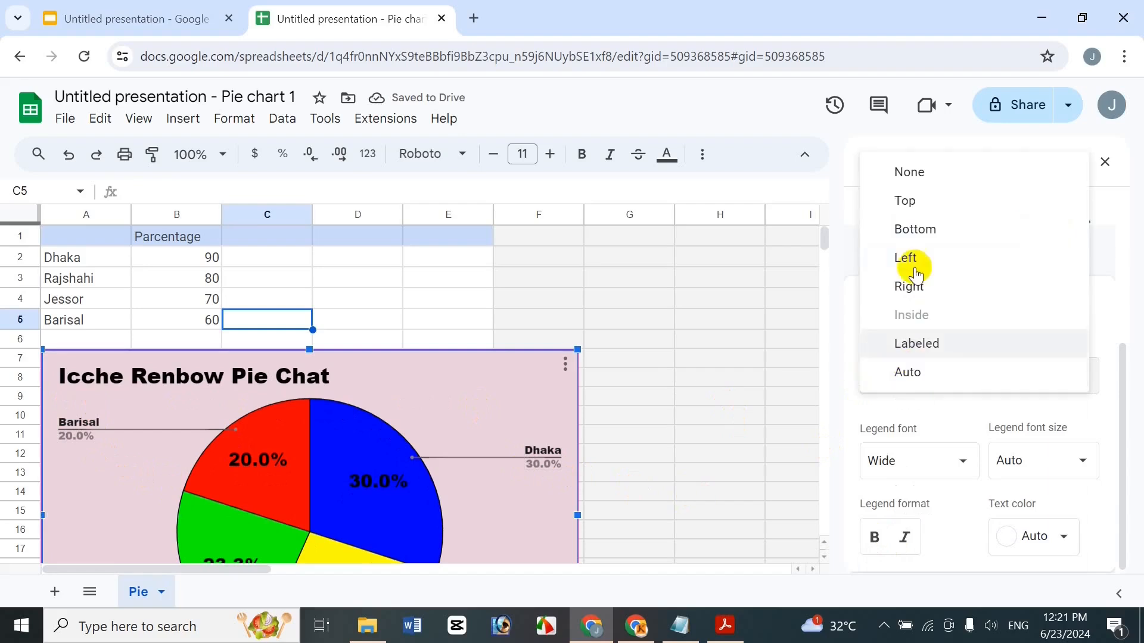
click(941, 198)
click(919, 460)
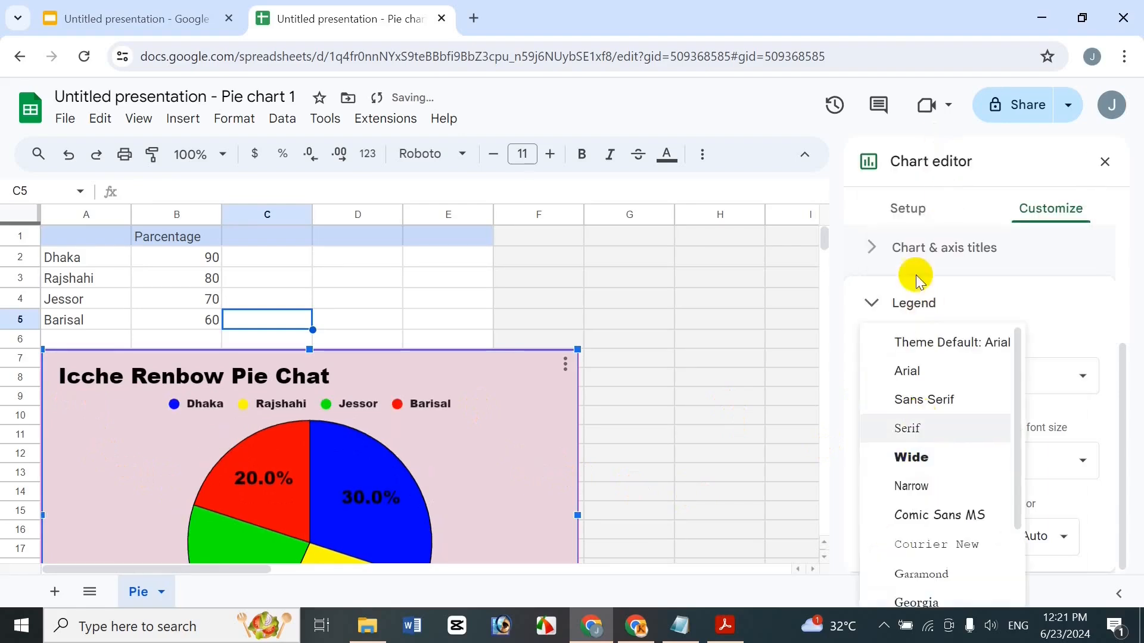
click(1138, 410)
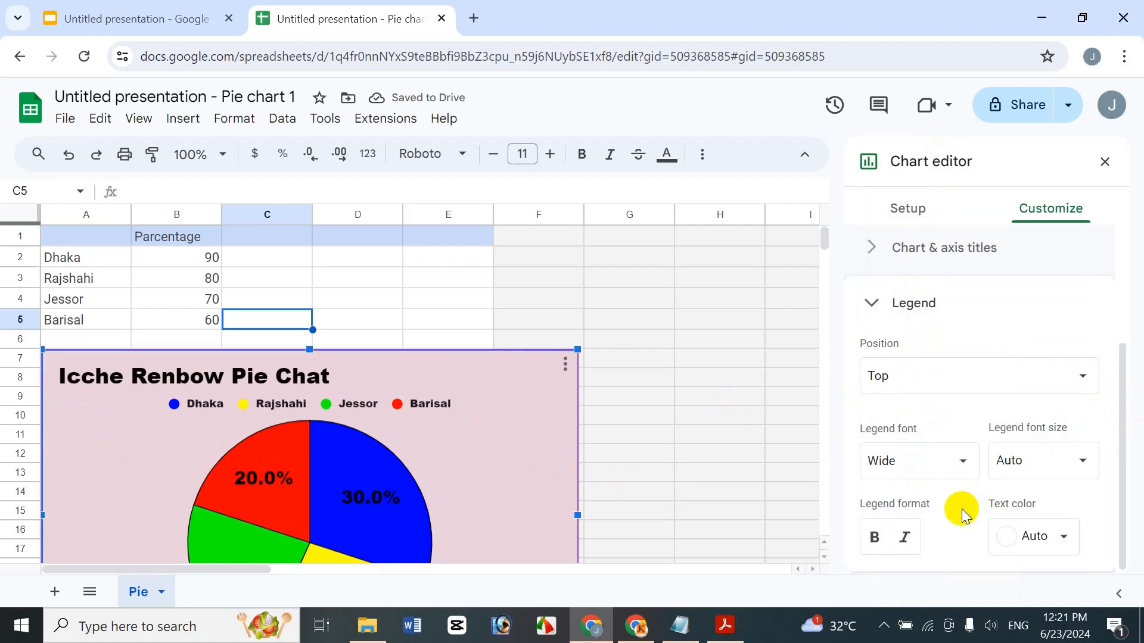
Step: Set the legend's text color to black and close the chart editor
click(1052, 536)
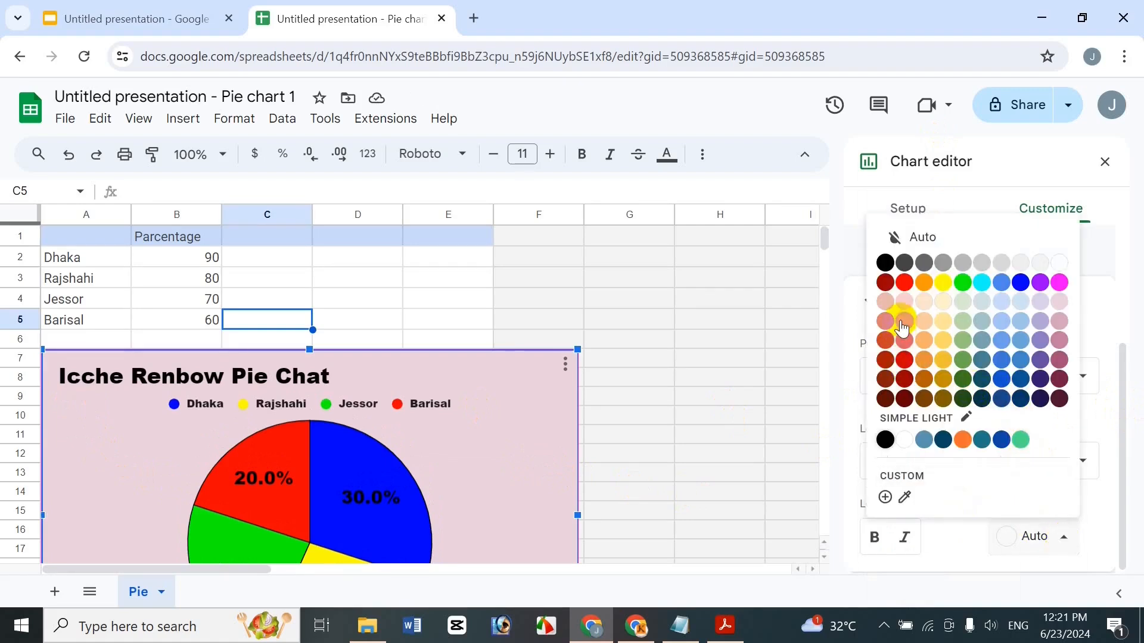
click(884, 263)
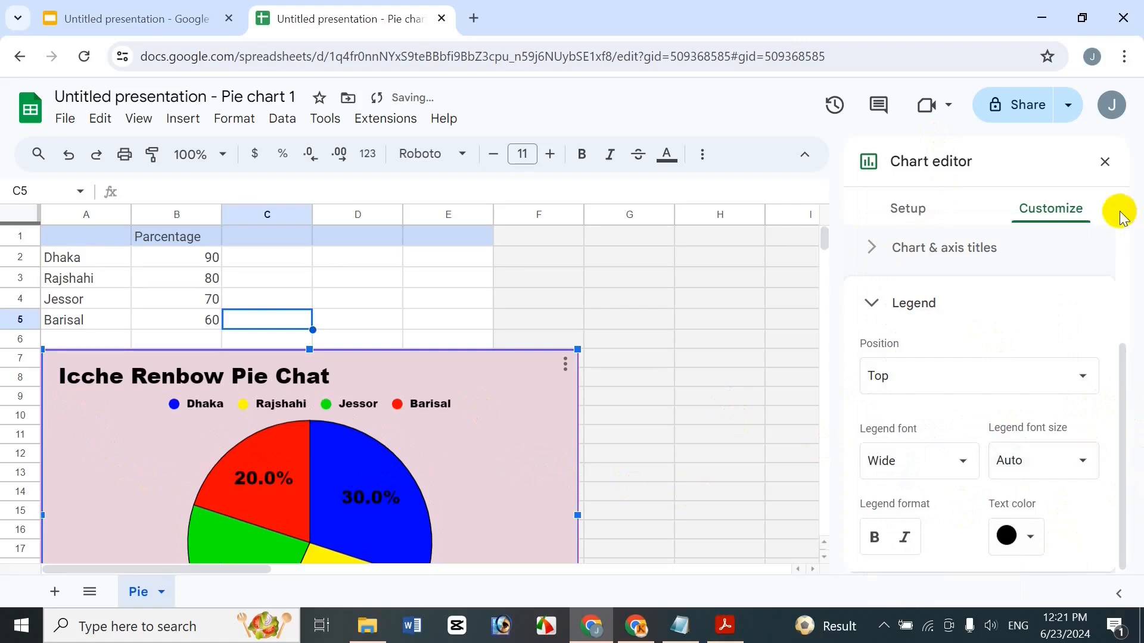
click(1107, 161)
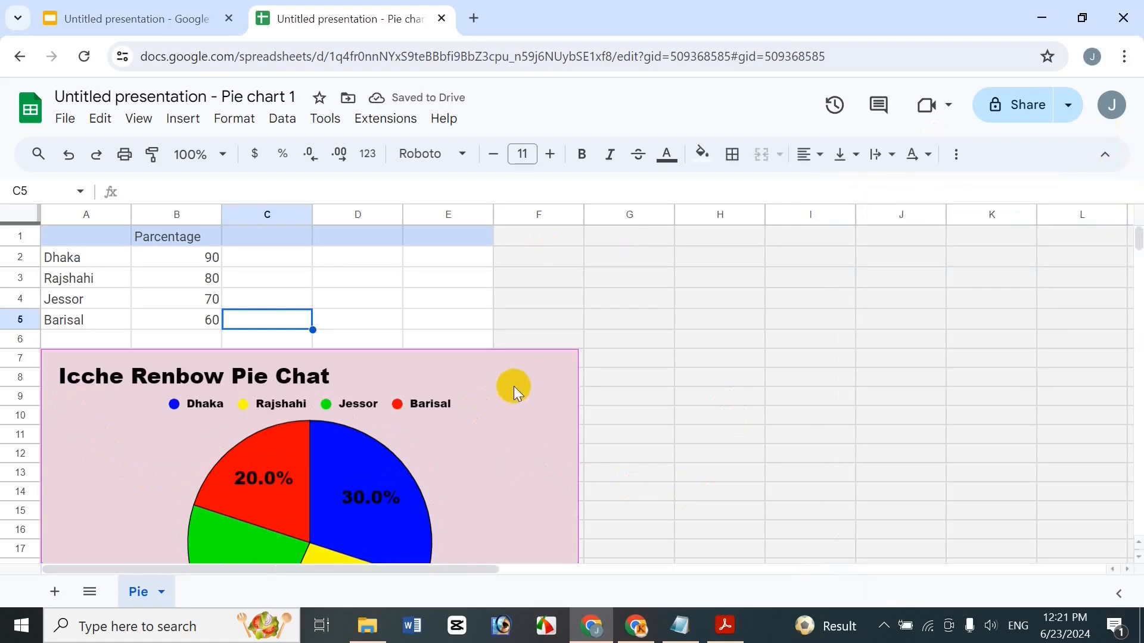
Step: Select the pie chart in the sheet and look over its available chart commands, including the download choices
click(530, 359)
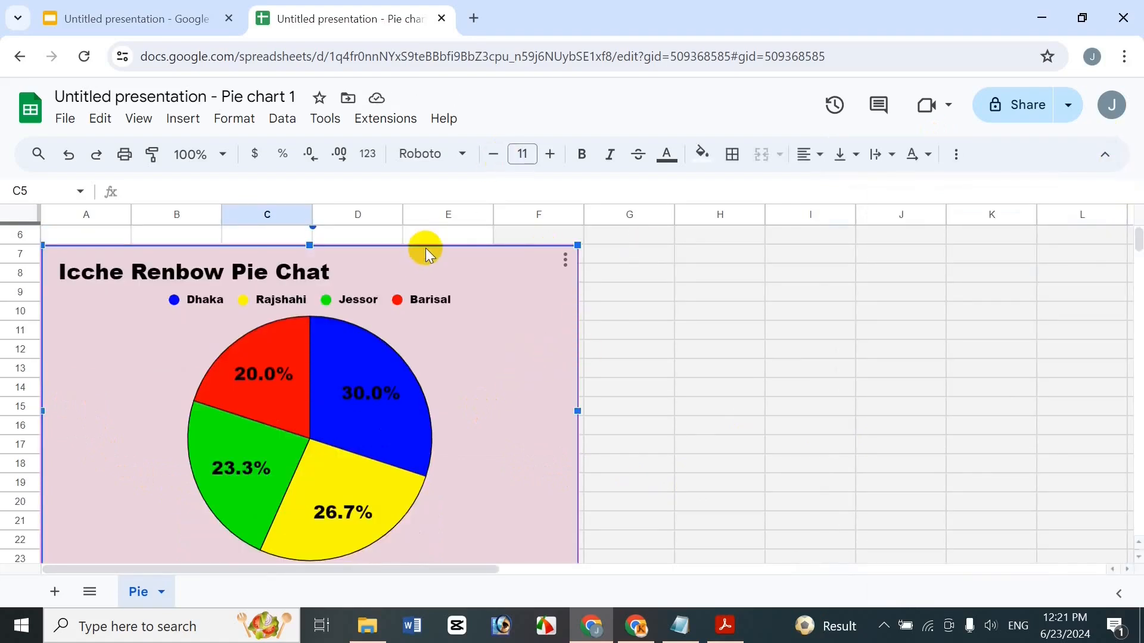
click(566, 259)
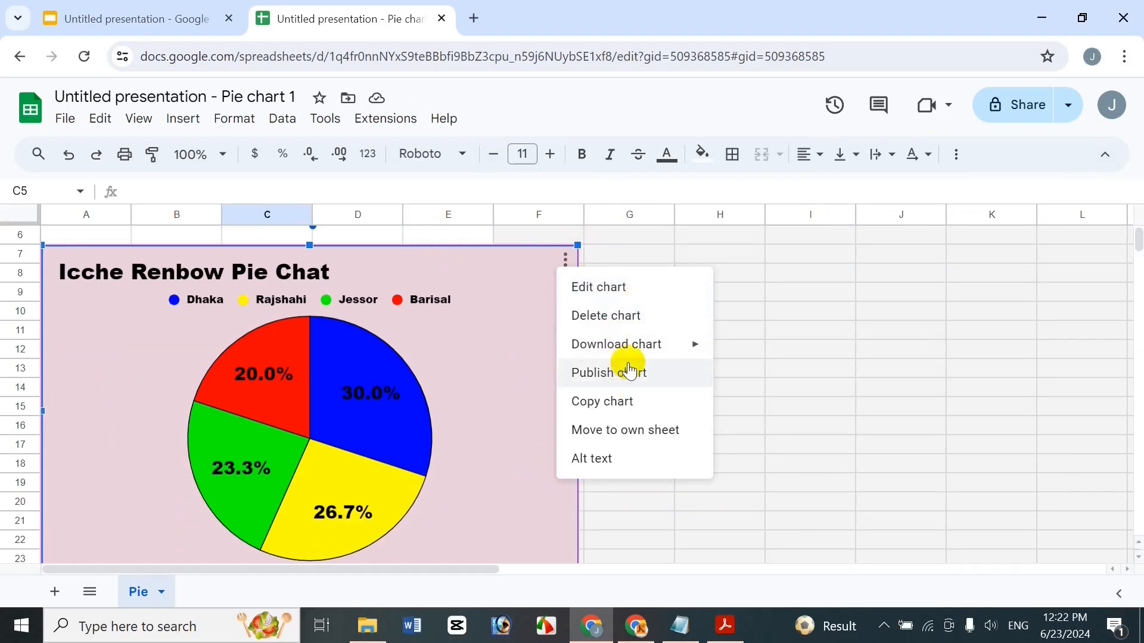
mouse_move(636, 345)
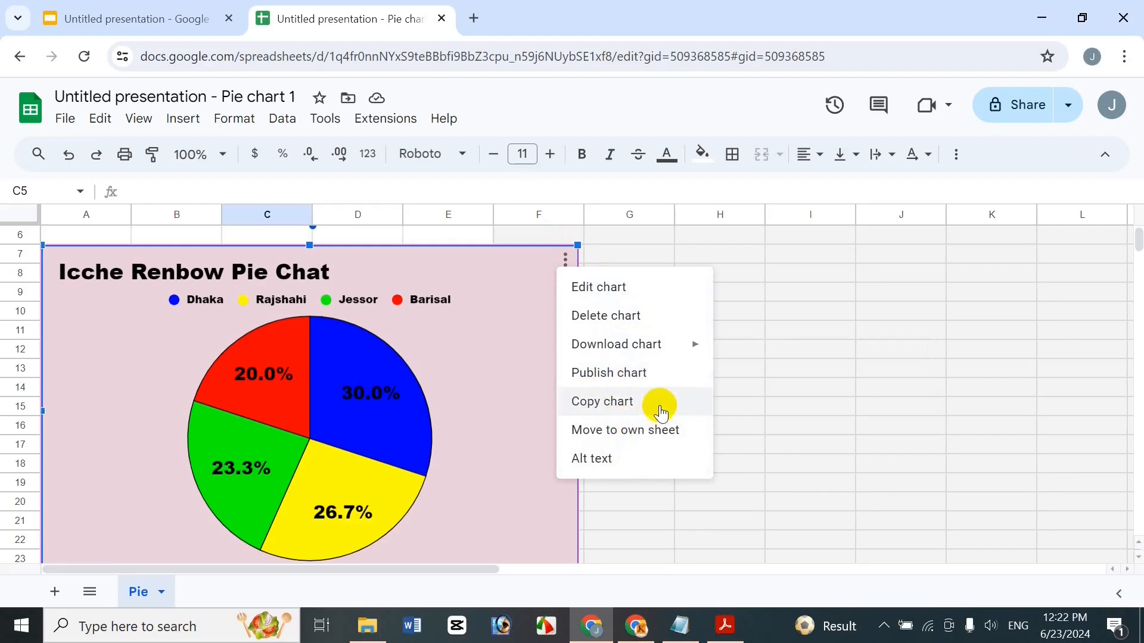
Step: Set the color of the Pie sheet's tab to black
click(141, 595)
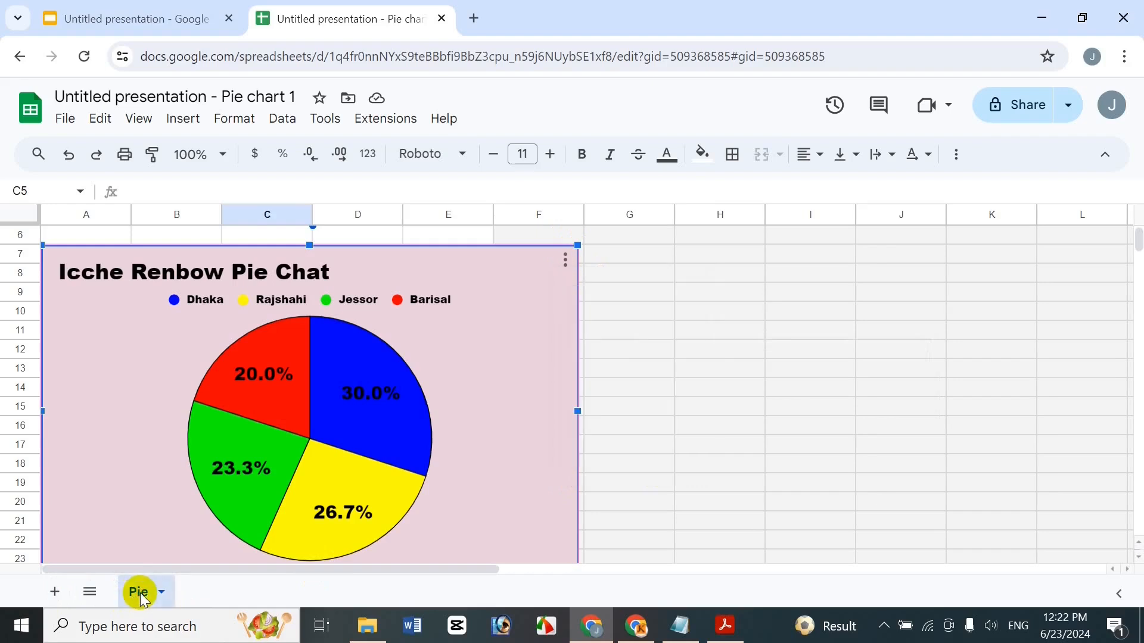
click(156, 594)
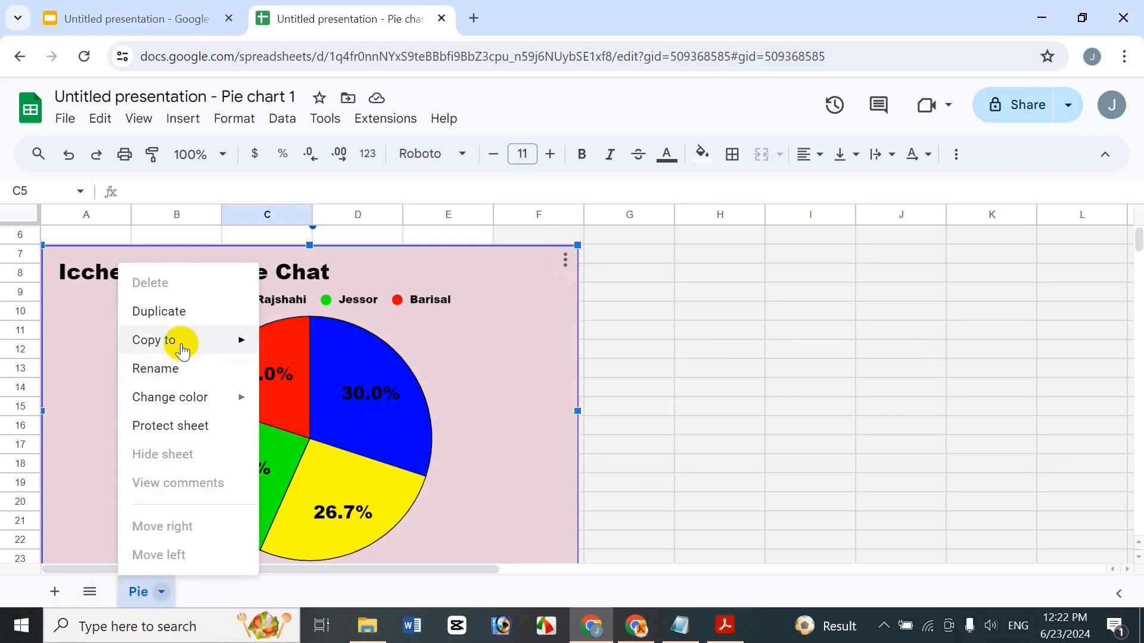
mouse_move(179, 349)
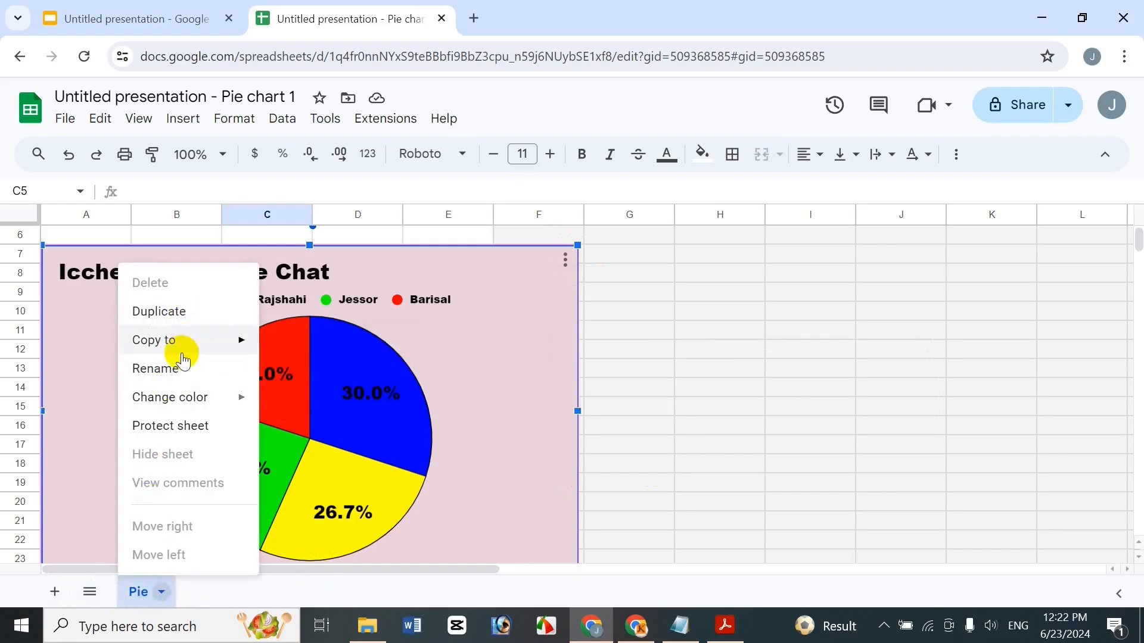
mouse_move(229, 398)
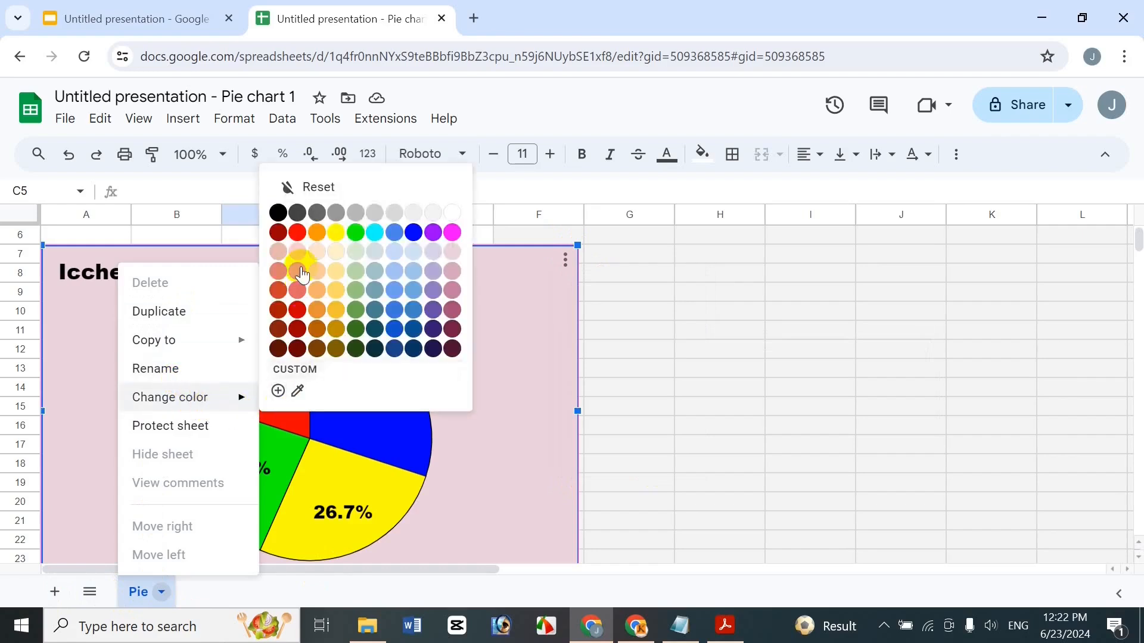
click(281, 213)
click(161, 593)
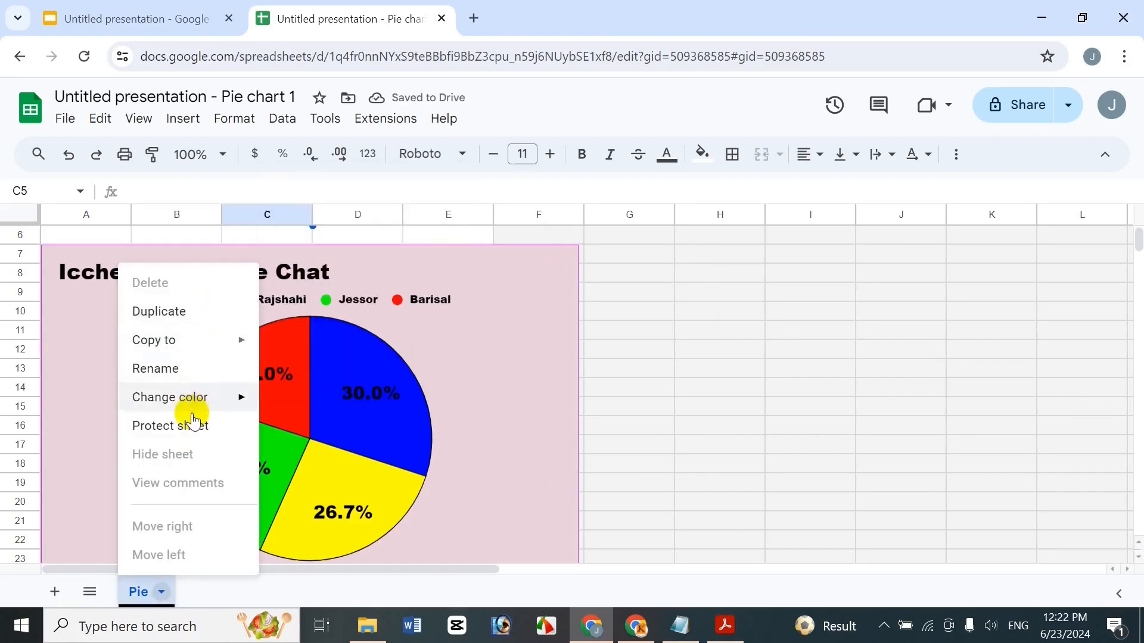
click(802, 371)
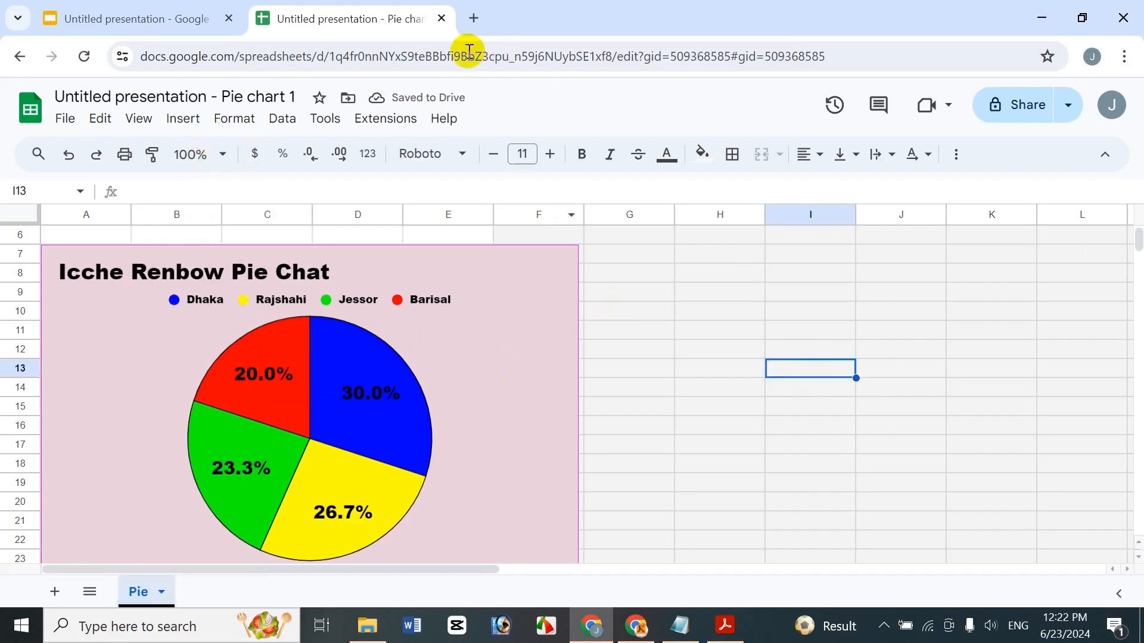
Step: Close the linked spreadsheet, return to the presentation, and view the pie chart's linked objects list
click(441, 18)
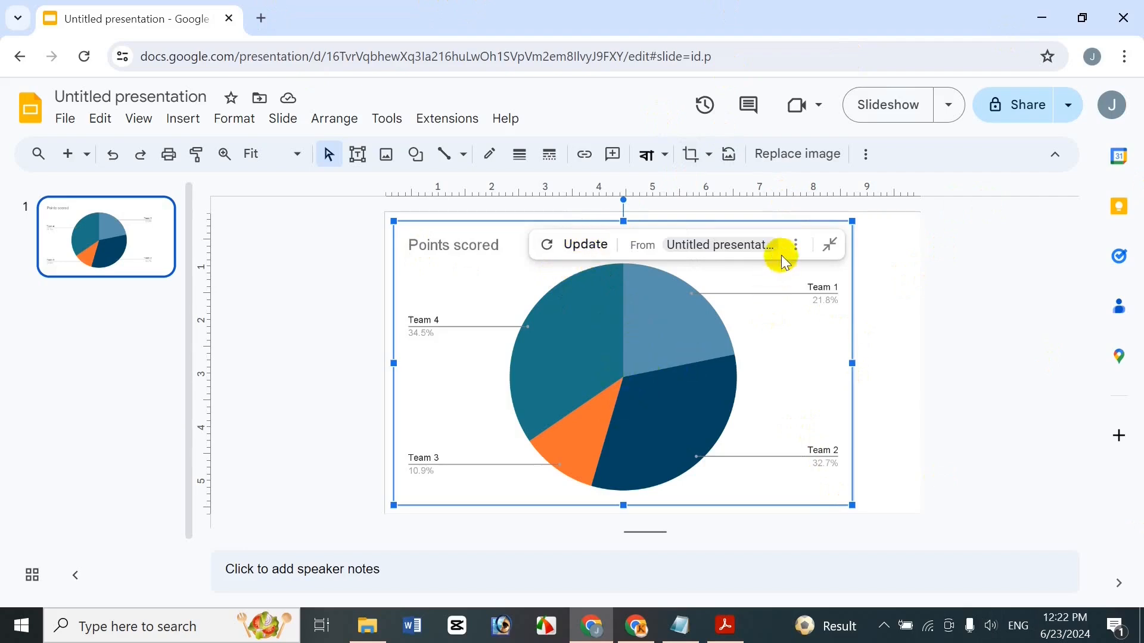
click(795, 246)
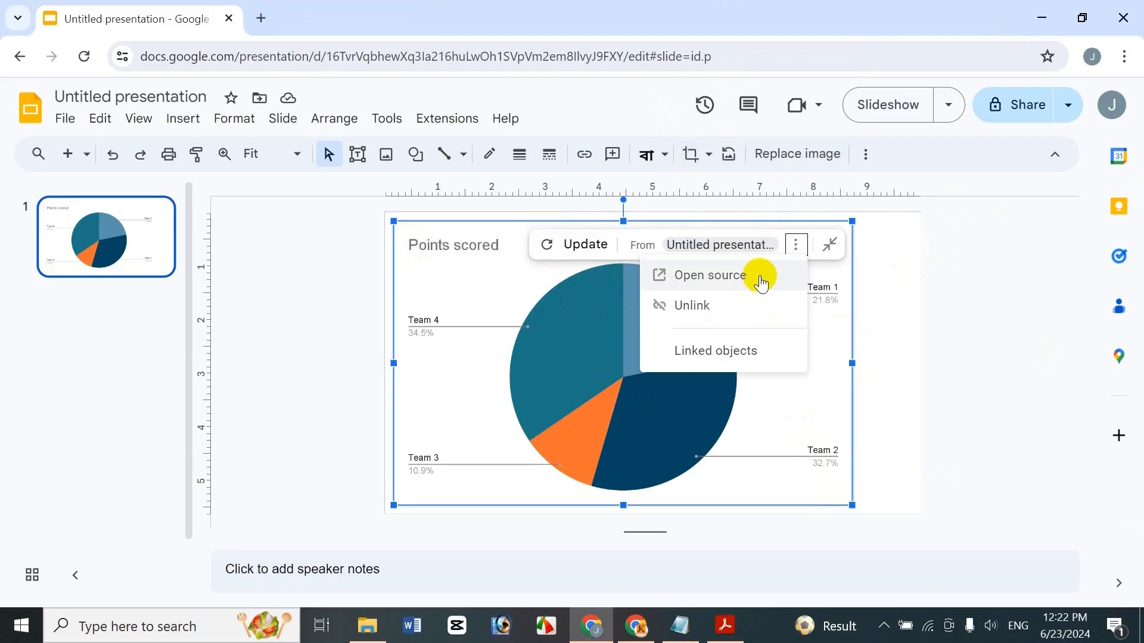
click(736, 352)
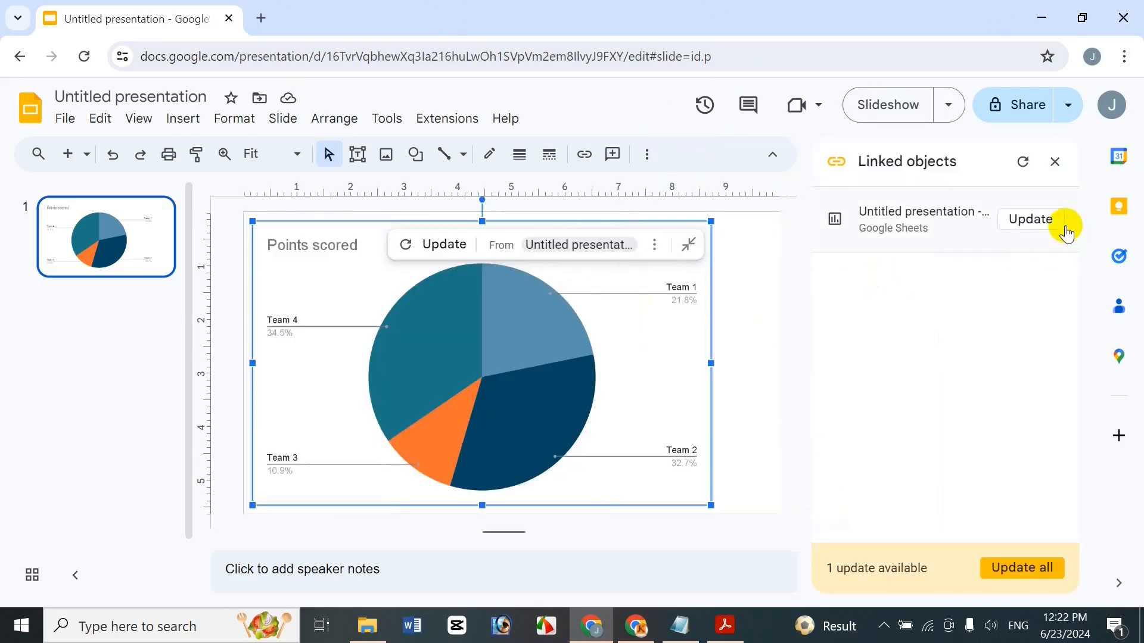
click(1054, 162)
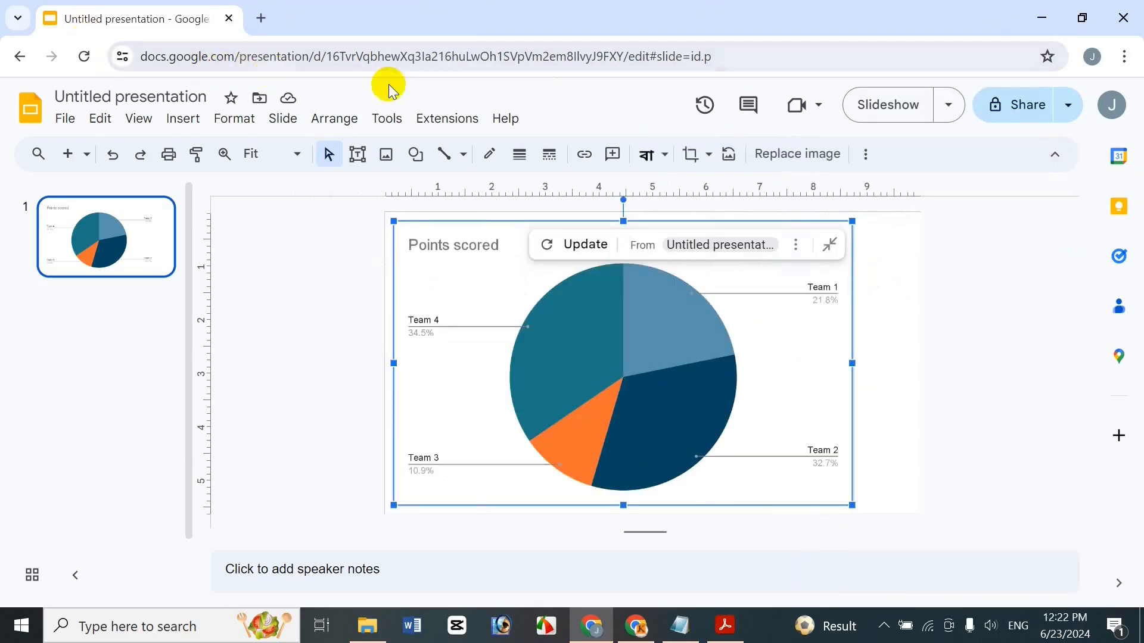
Step: Update the linked pie chart on the slide from the linked objects list and close the list
click(391, 122)
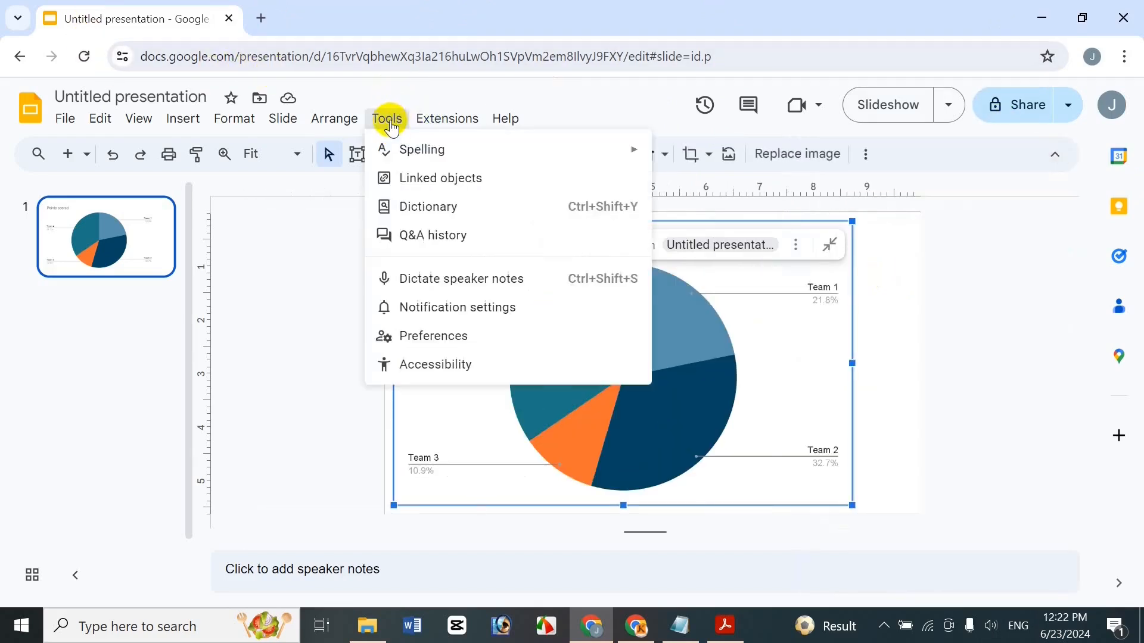
click(496, 180)
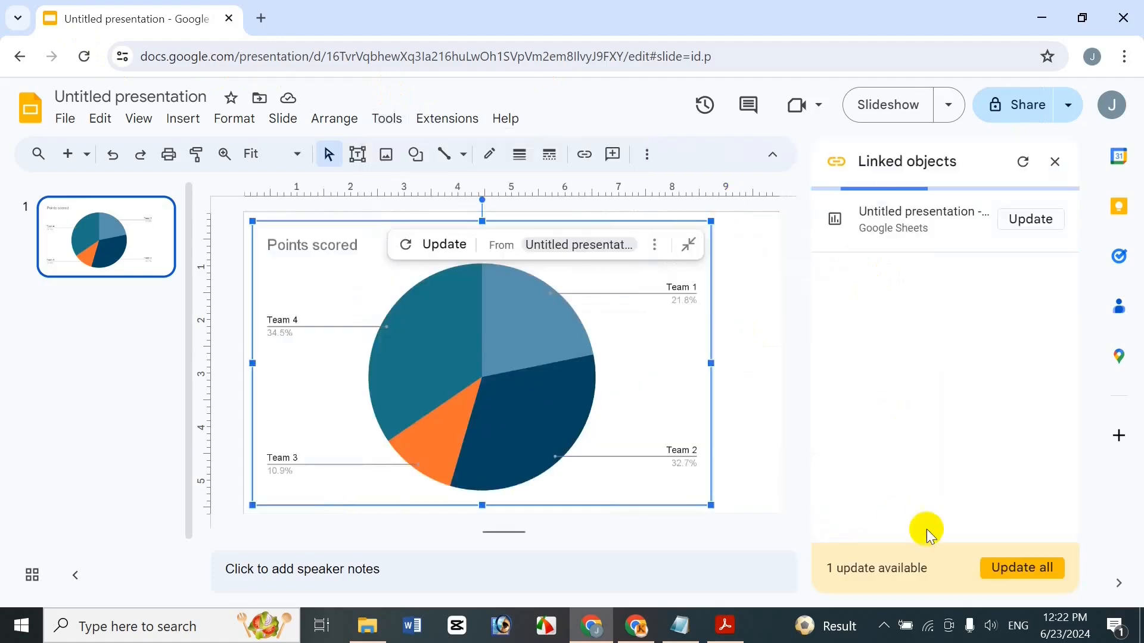
click(1047, 230)
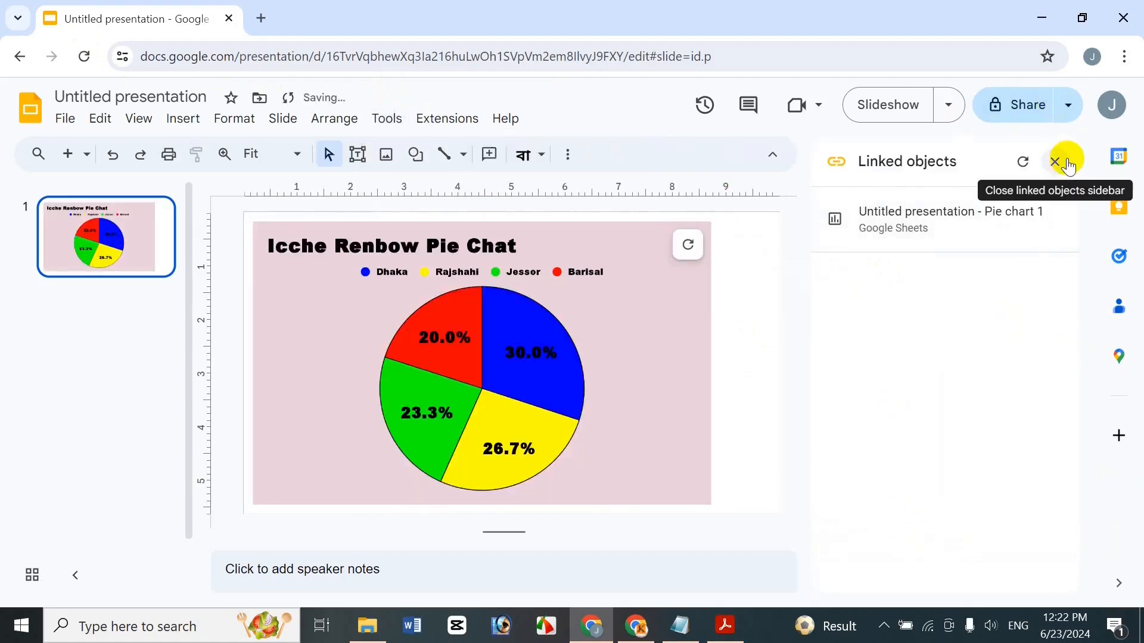
click(1066, 162)
Step: Check the updated chart's link options and move the chart right and slightly down on the slide
click(819, 303)
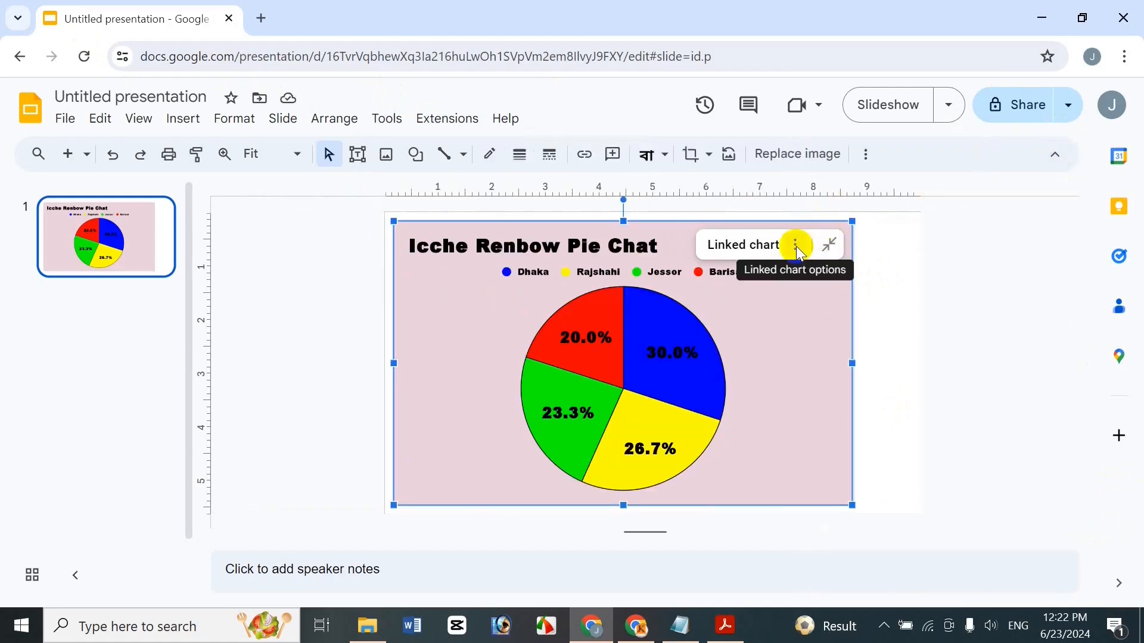
click(796, 245)
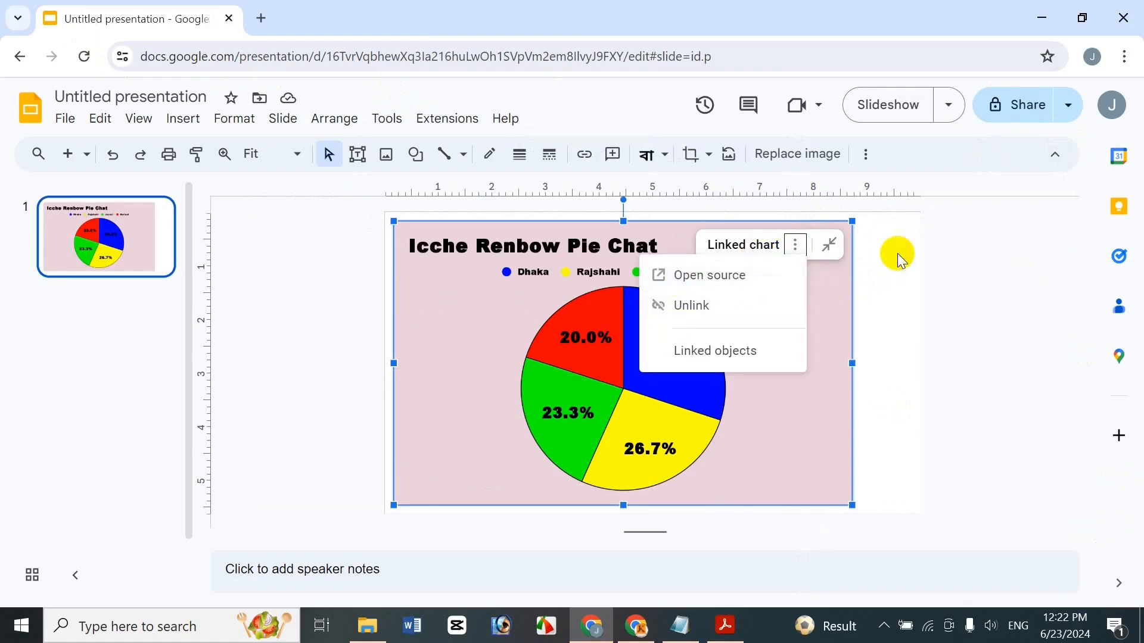
click(901, 256)
click(807, 252)
drag(871, 287, 880, 280)
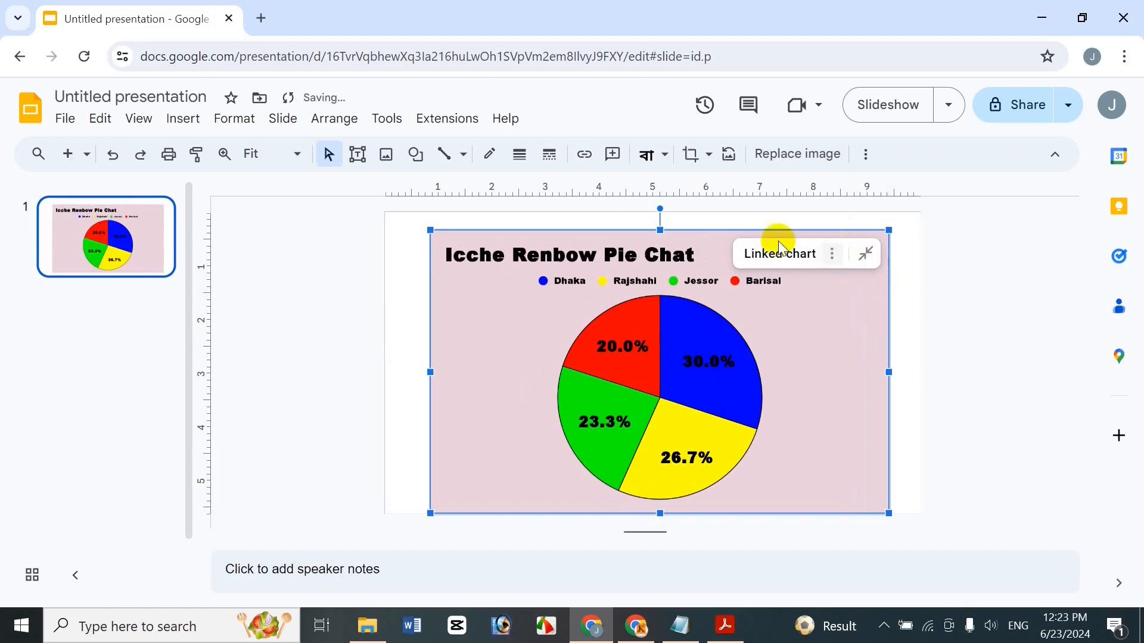
Step: Set the chart's size to 8.86 in wide and 5.49 in high in the format options
click(859, 158)
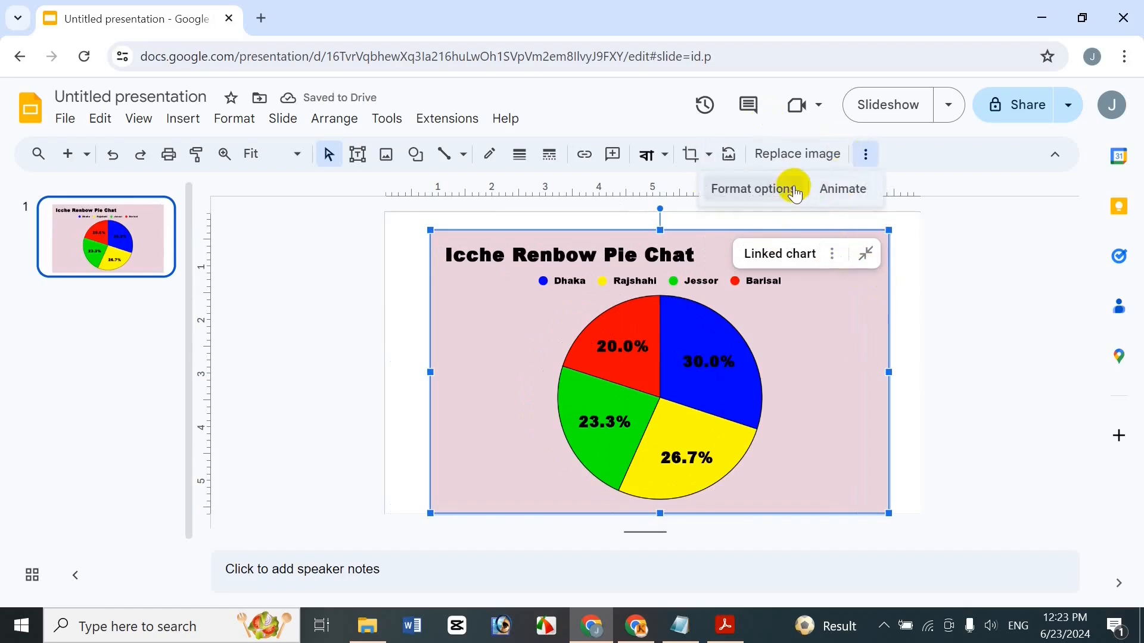
click(791, 190)
click(932, 216)
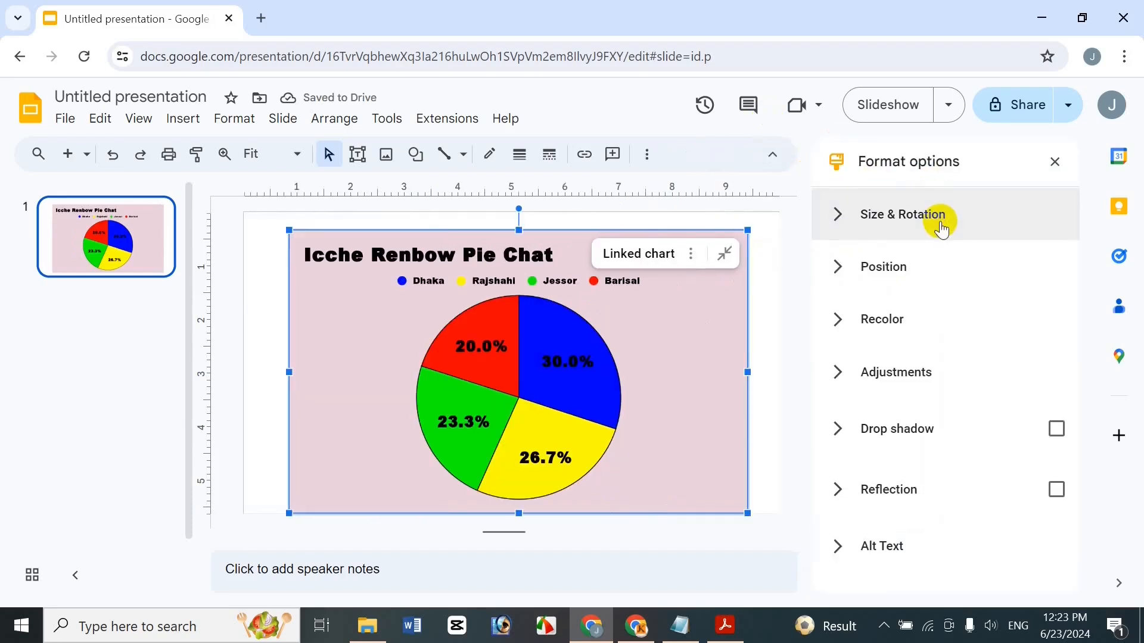
click(890, 303)
click(890, 303)
click(890, 303)
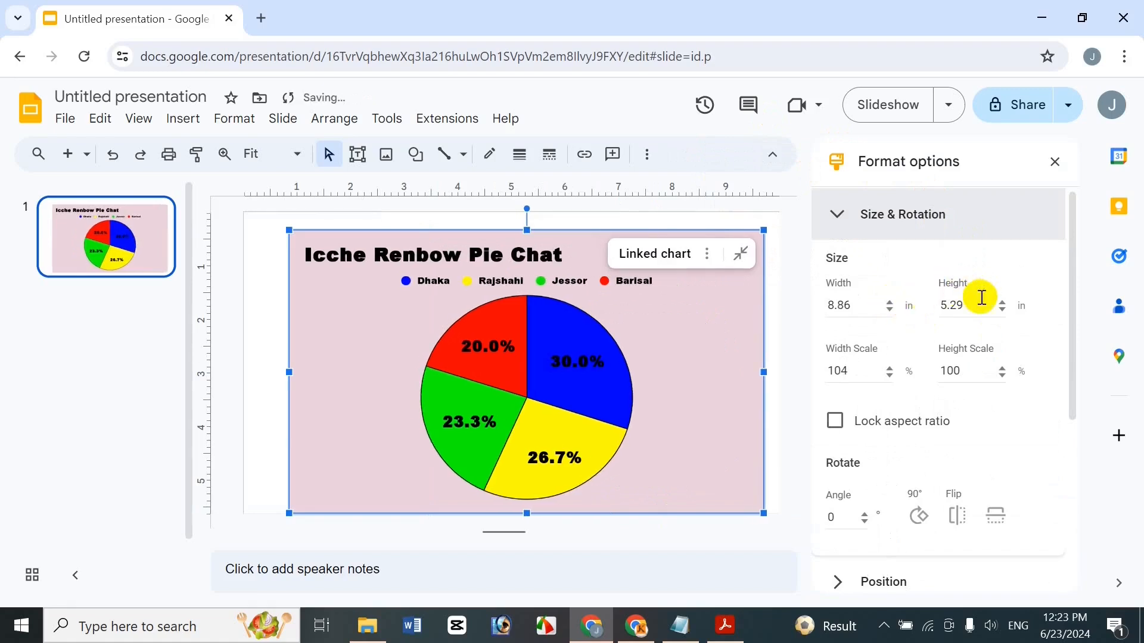
click(1003, 303)
click(1002, 303)
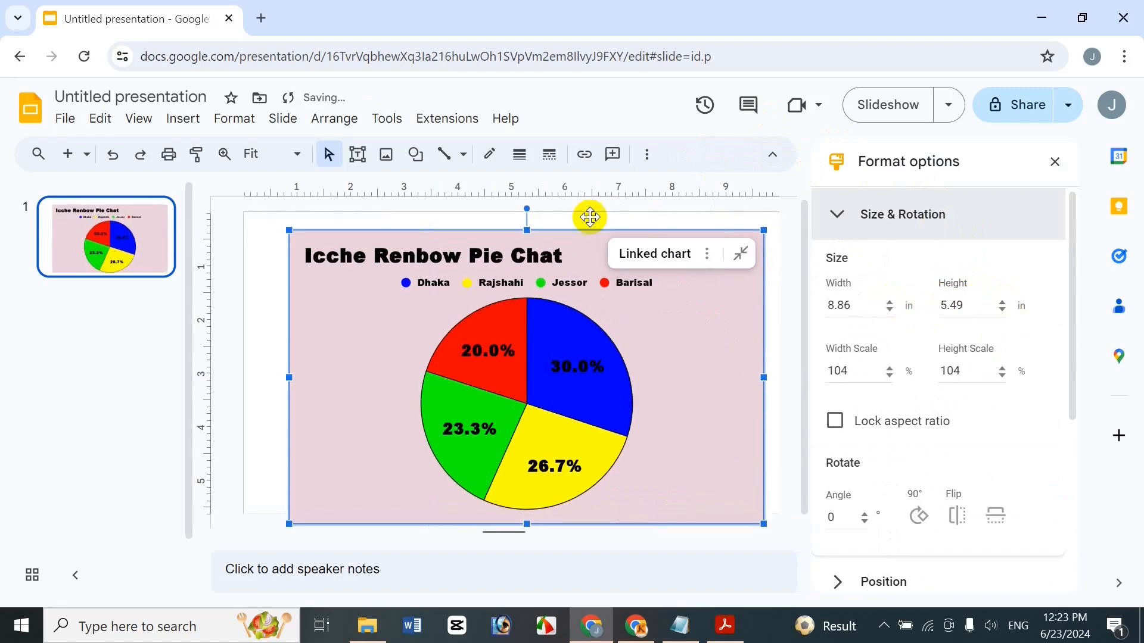
Step: Center the chart on the slide, enter crop mode, and shrink the chart image within the crop frame
mouse_move(585, 245)
mouse_down()
mouse_move(582, 226)
mouse_move(576, 234)
mouse_up()
double_click(575, 233)
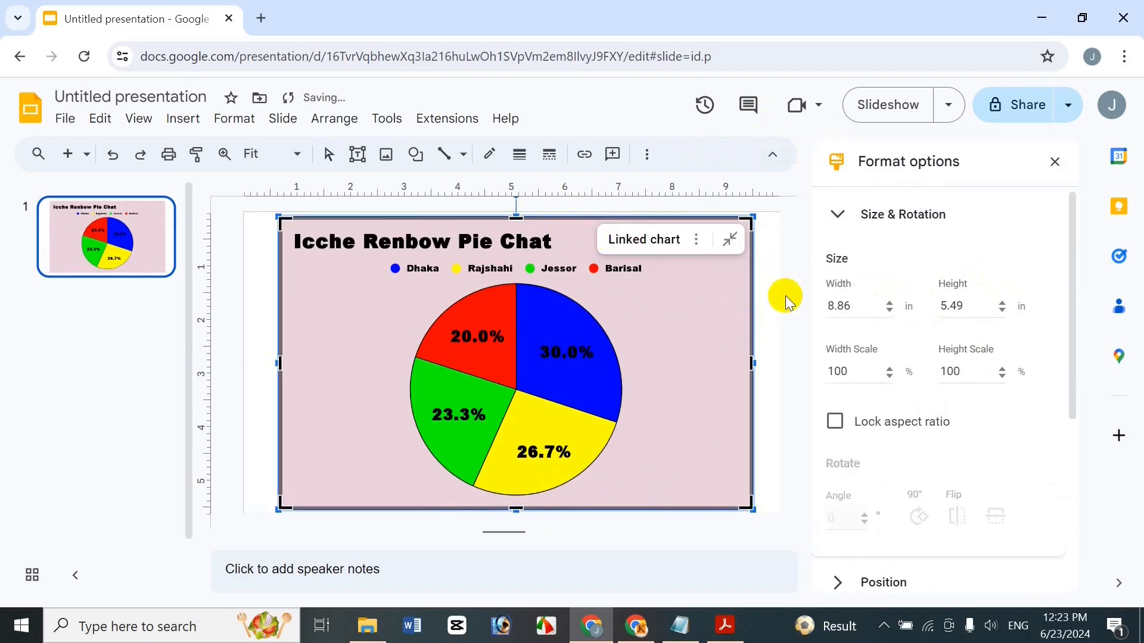
drag(741, 481, 640, 446)
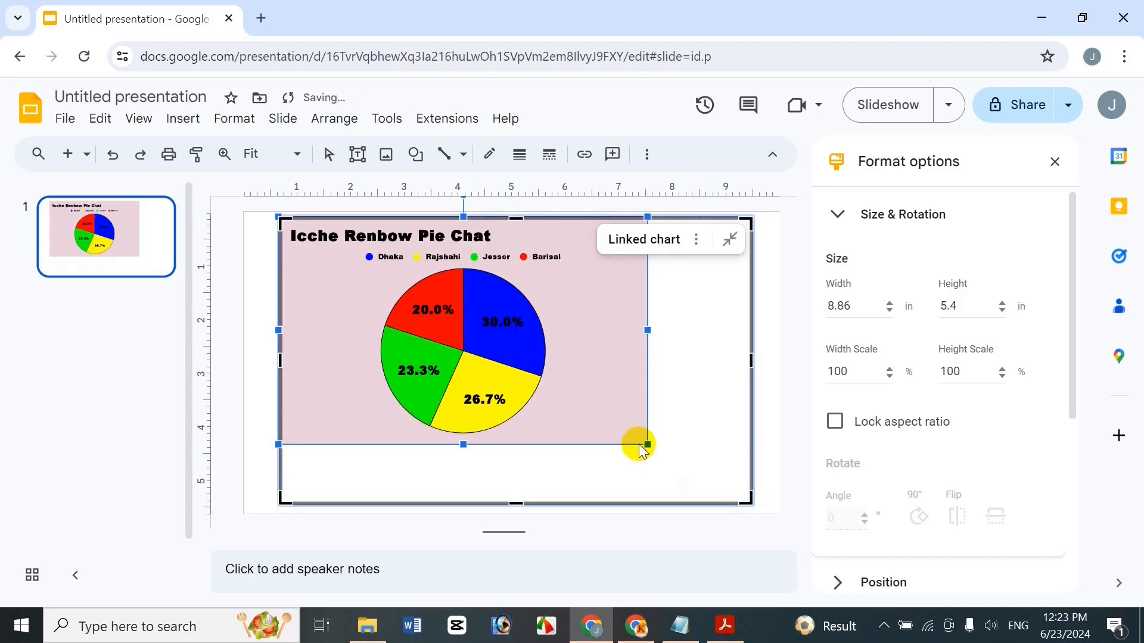
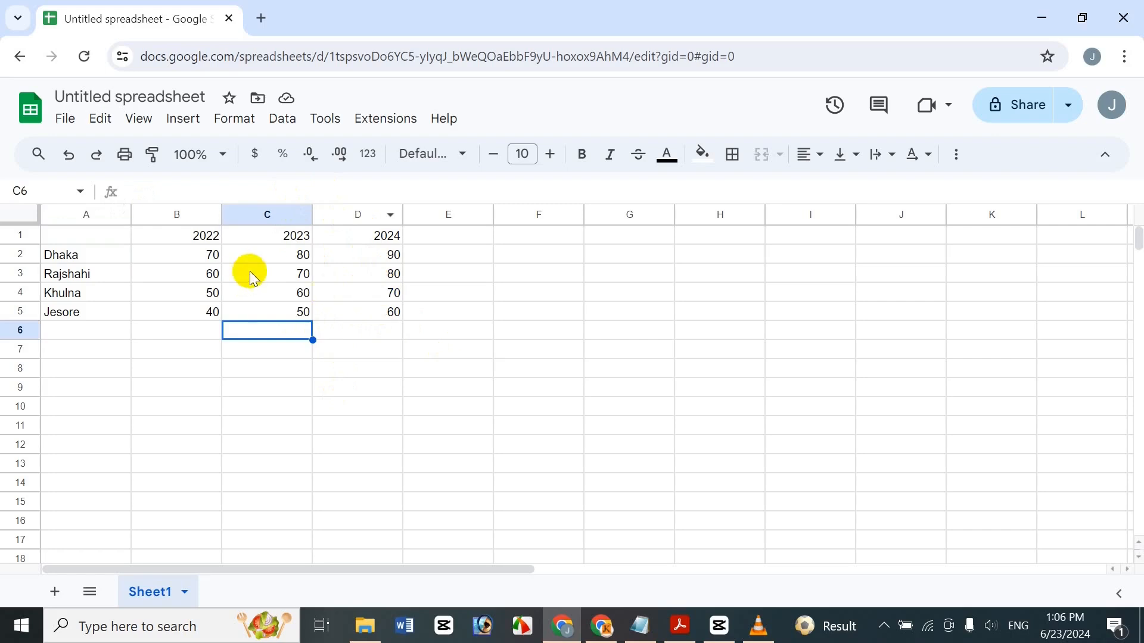
Step: Insert a column chart from the city data for 2022, 2023 and 2024 in A1:D5
drag(371, 322, 84, 237)
click(215, 269)
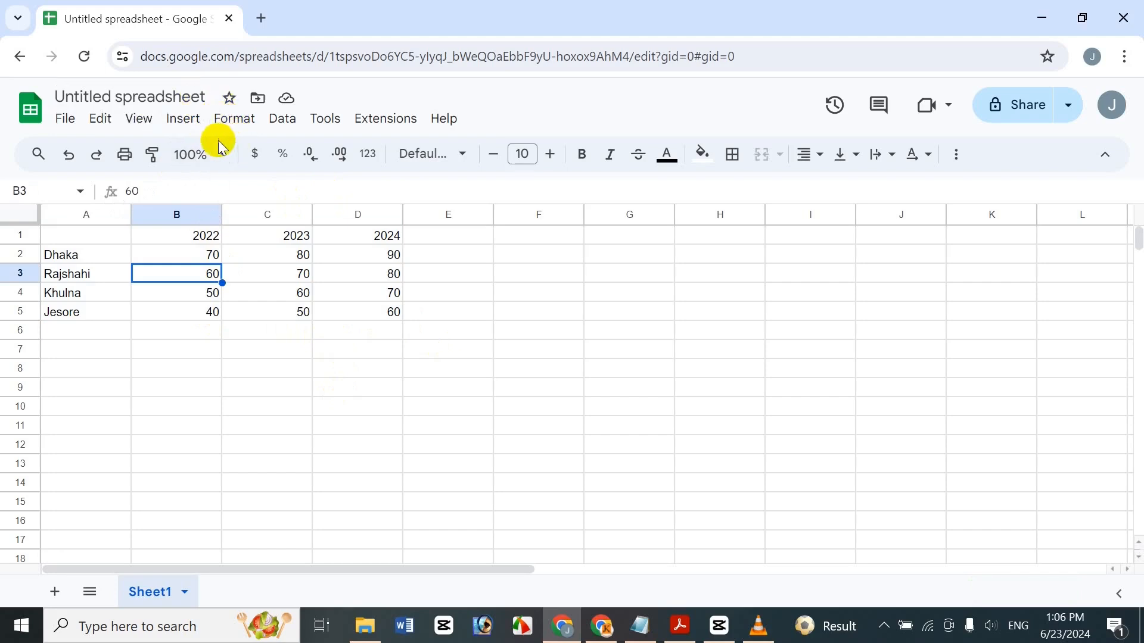
click(183, 119)
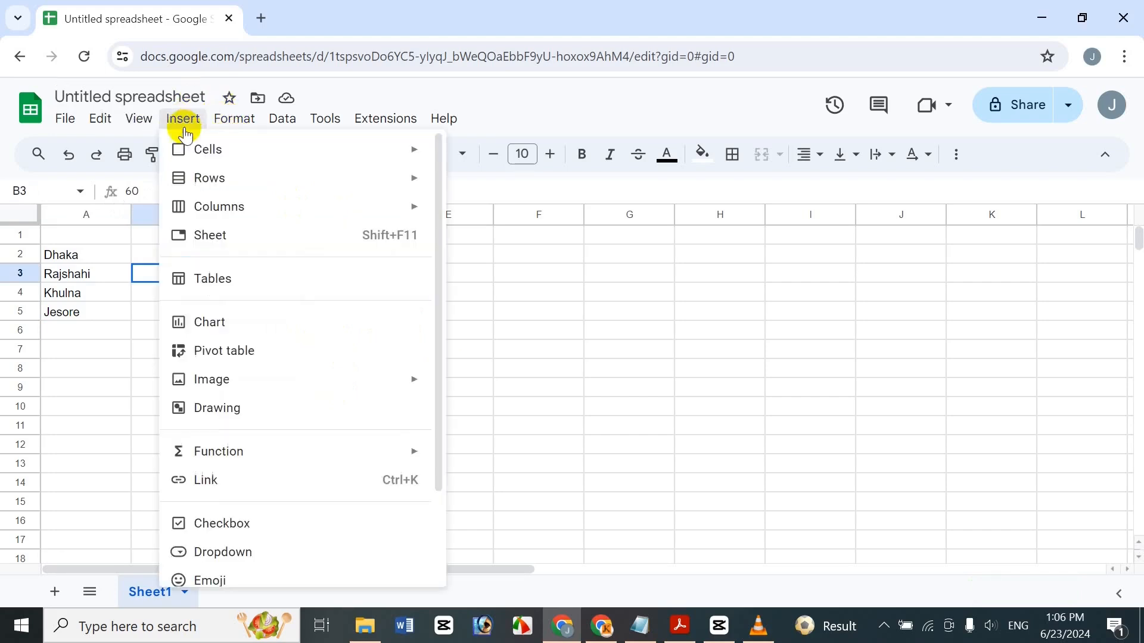
click(252, 322)
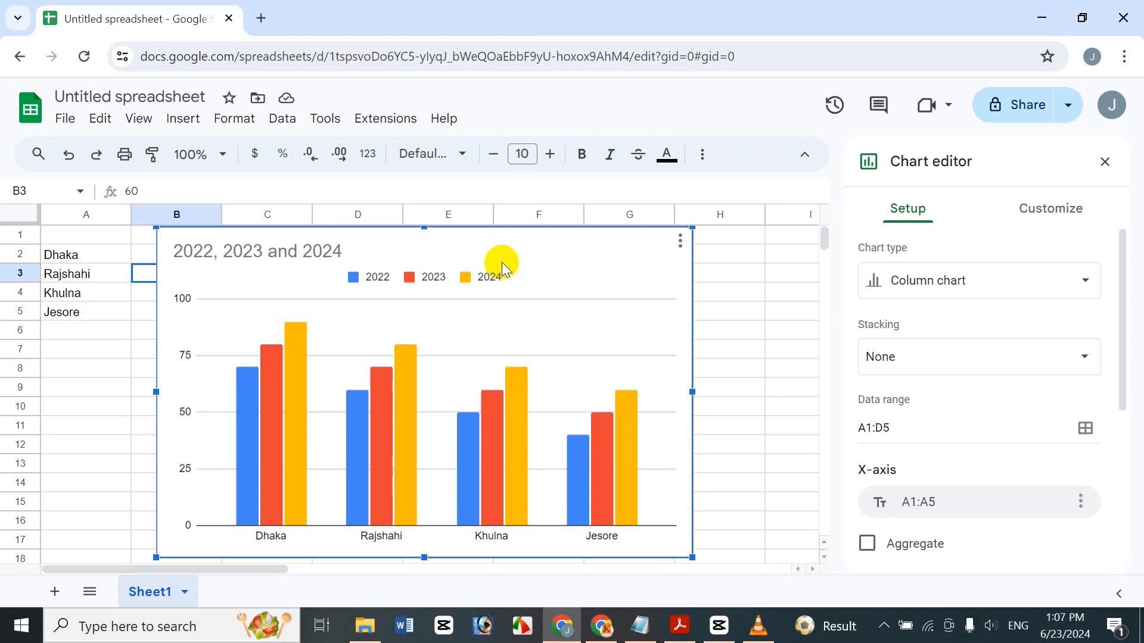
Step: Shrink the column chart and move it below the data table so the source cells are uncovered
scroll(501, 262, down, 2)
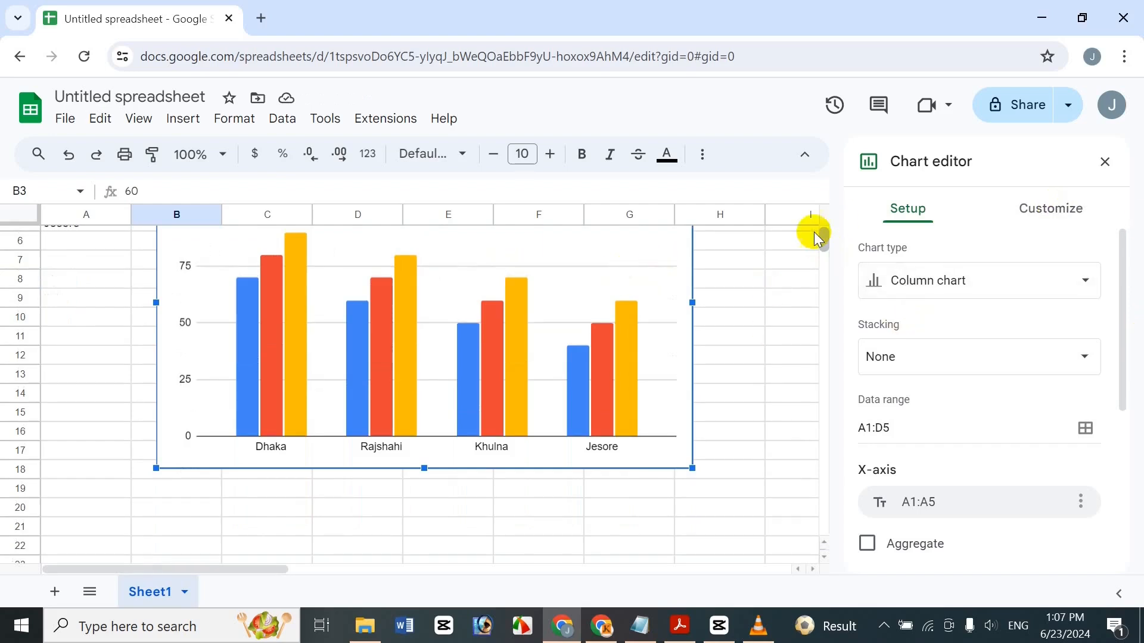
drag(823, 230, 822, 184)
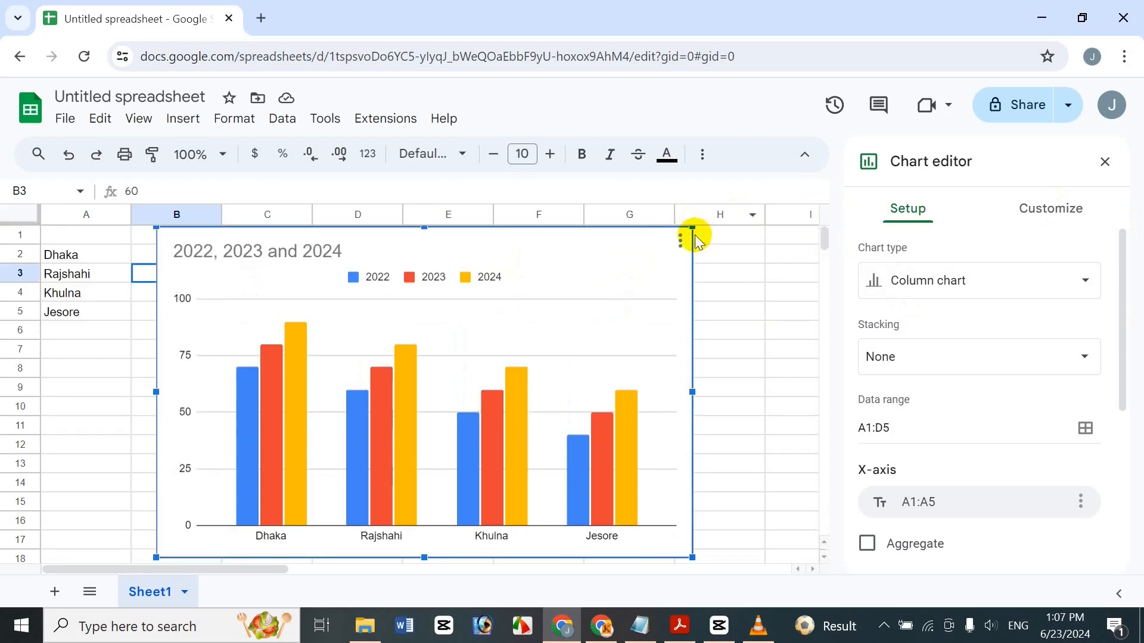
drag(689, 559, 515, 462)
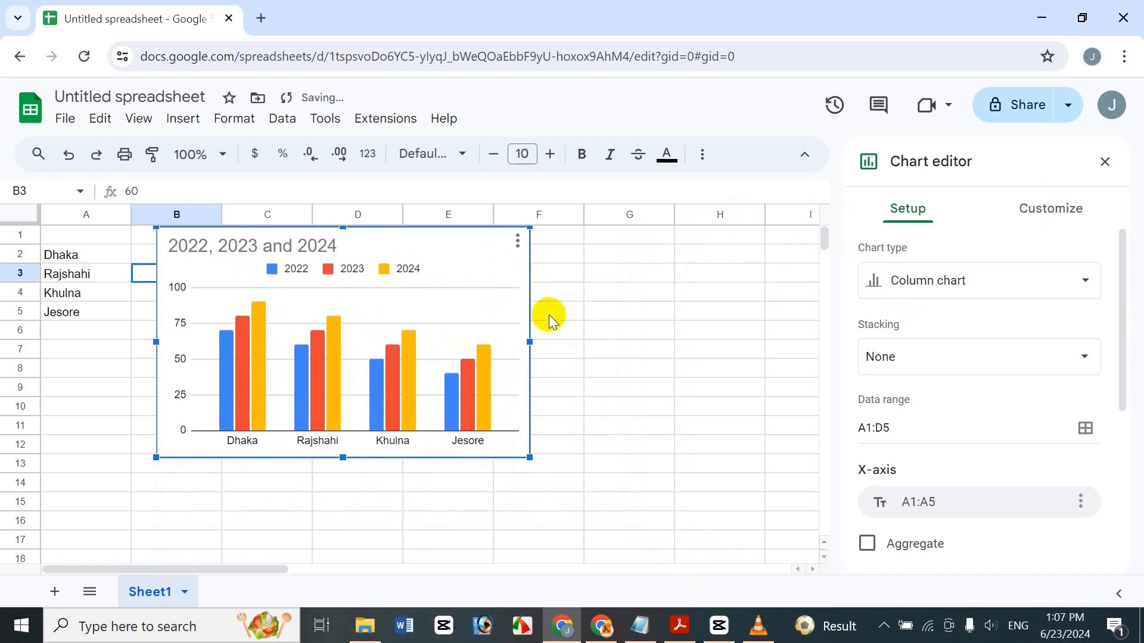
drag(521, 268, 750, 381)
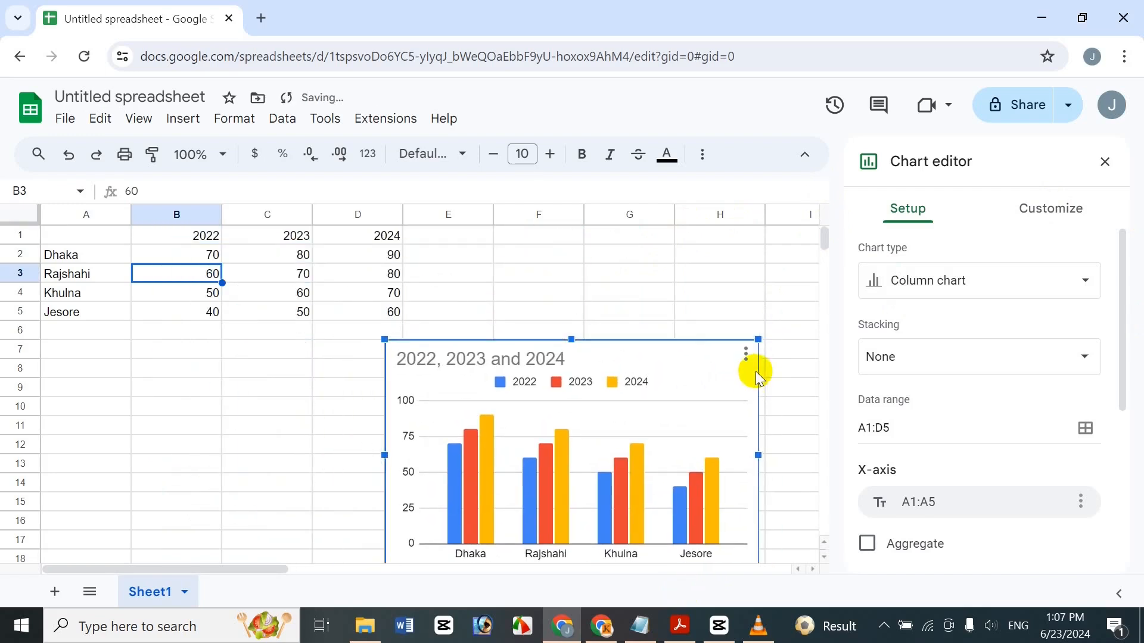
Step: Review the suggested chart types and the column chart's X-axis and series settings
click(947, 279)
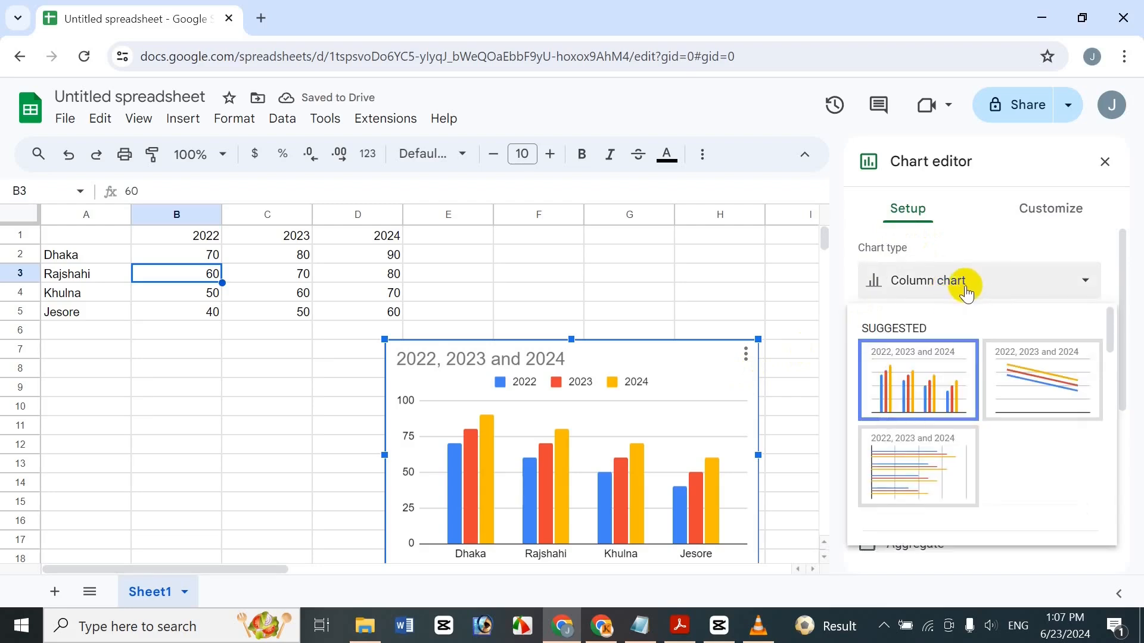
click(1120, 295)
scroll(1060, 481, down, 5)
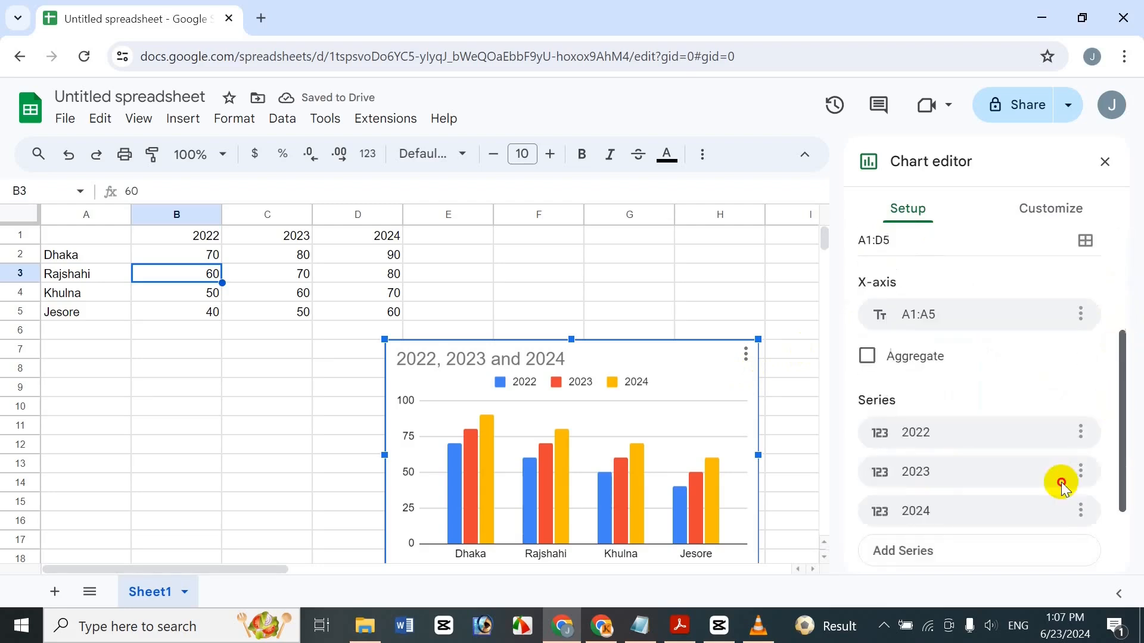
Step: Close the chart editor, move the column chart up beside the data table, and enlarge it slightly
click(1051, 208)
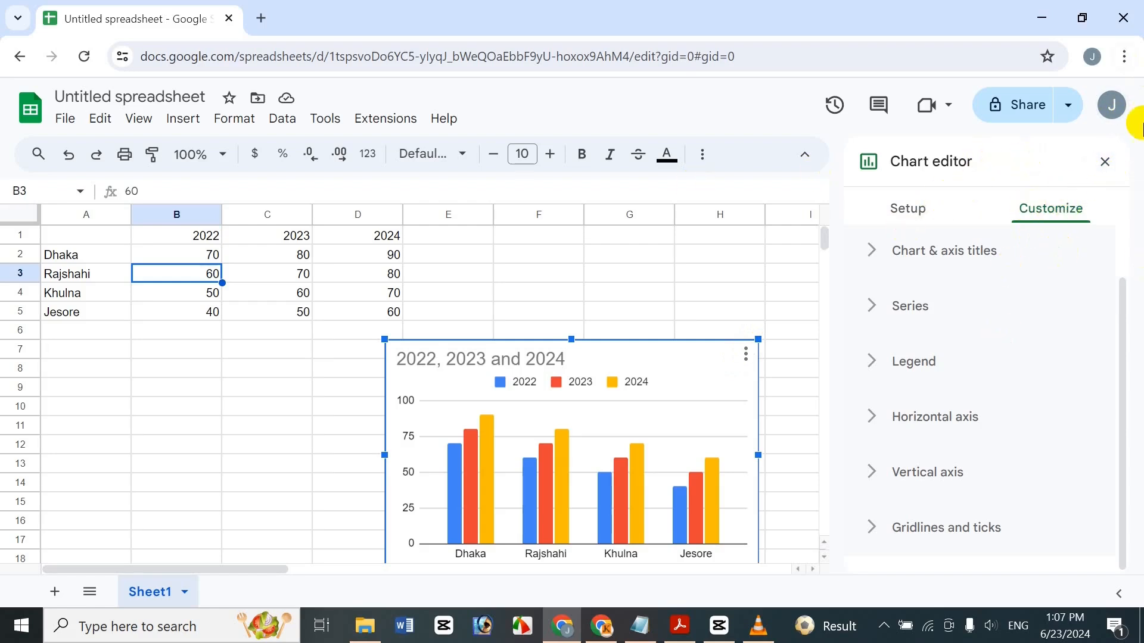
click(1104, 162)
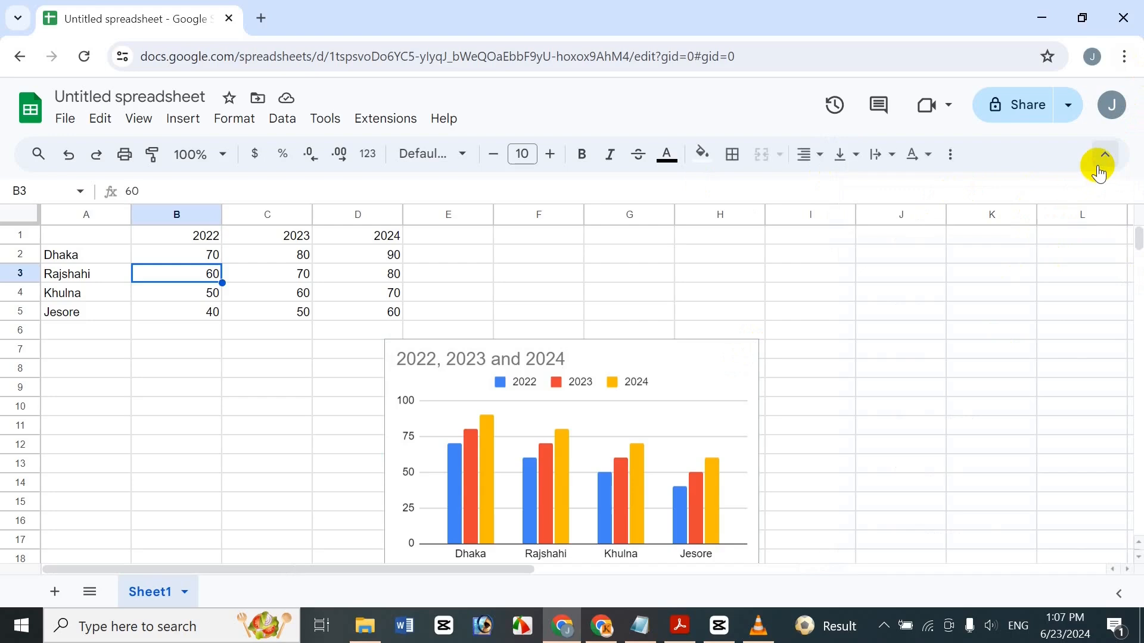
click(700, 374)
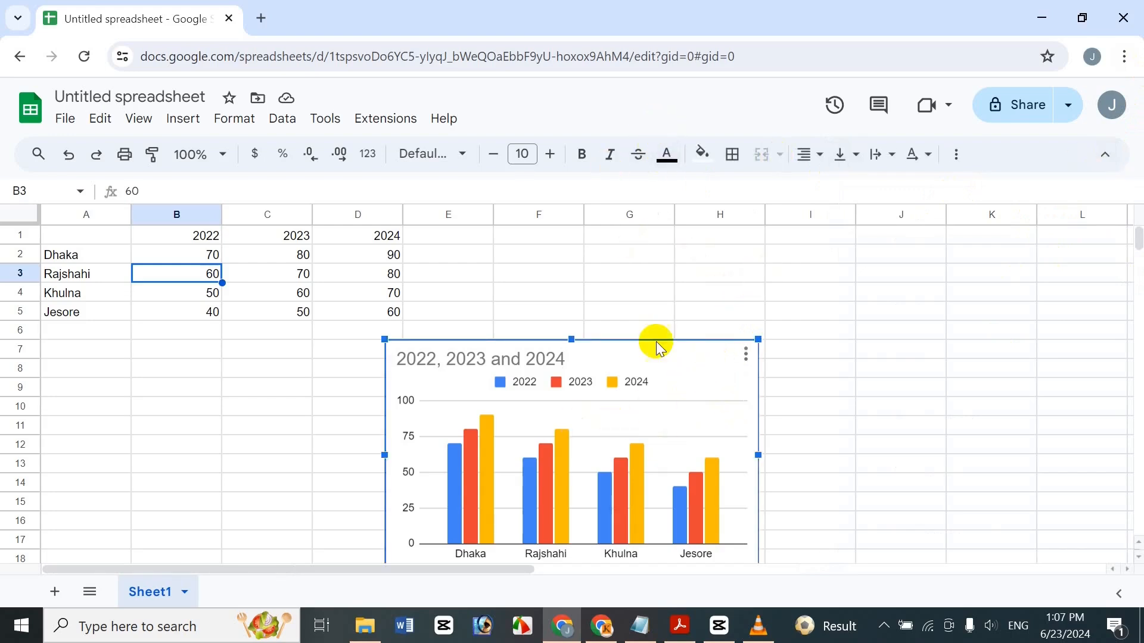
drag(649, 357, 734, 264)
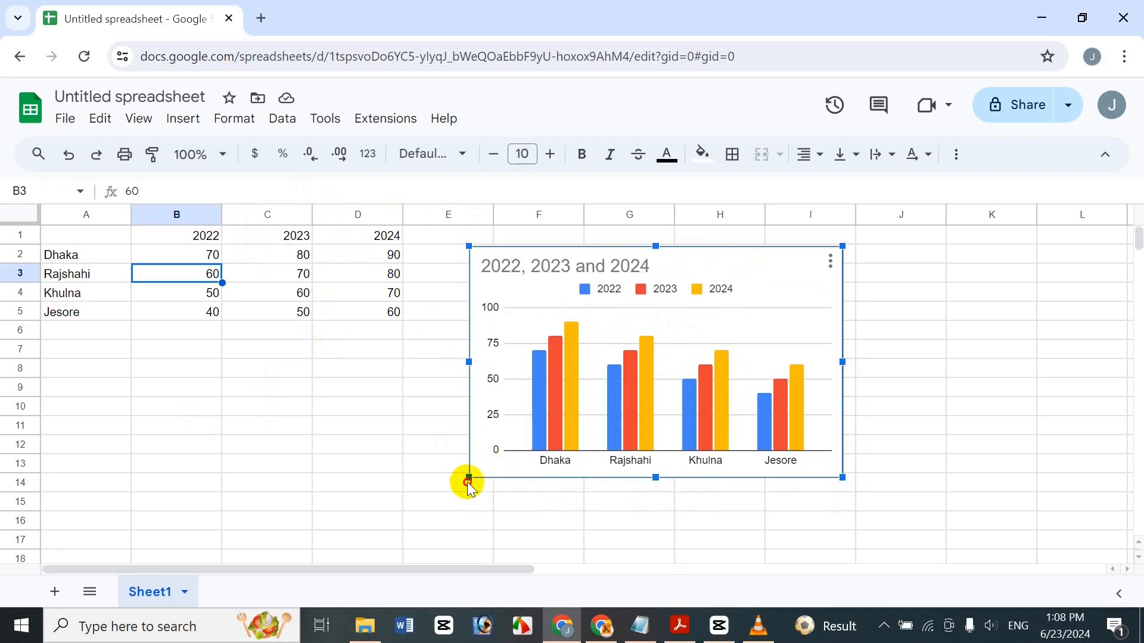
drag(469, 478, 438, 498)
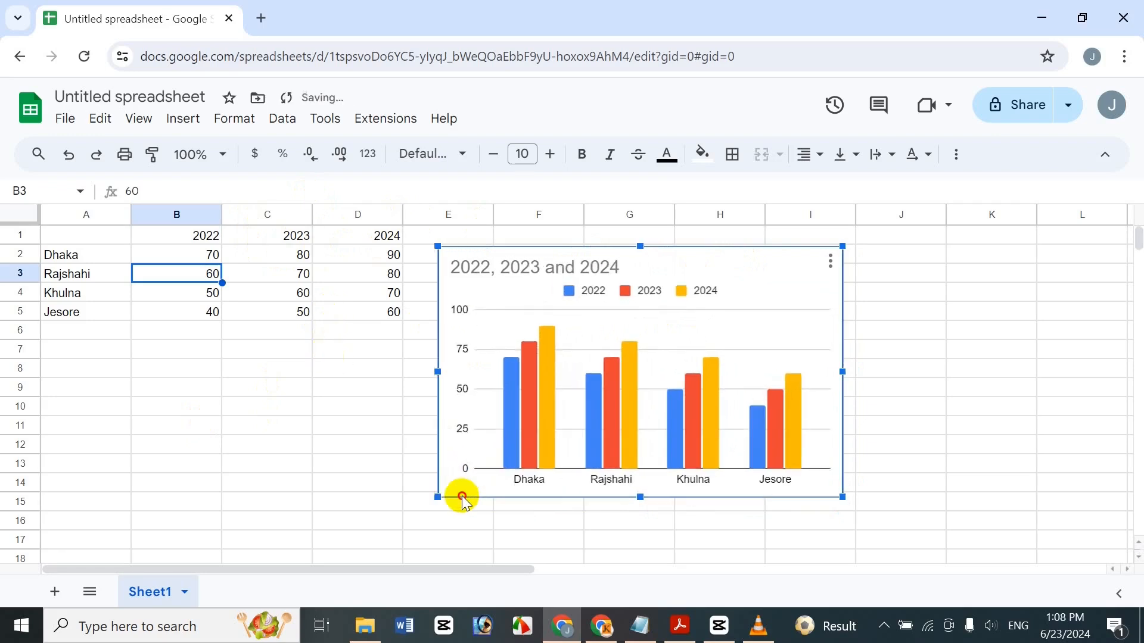
click(370, 275)
Step: Create a blank Google Slides presentation in a new browser tab, leaving its first slide empty without the theme choices or title placeholders
click(261, 20)
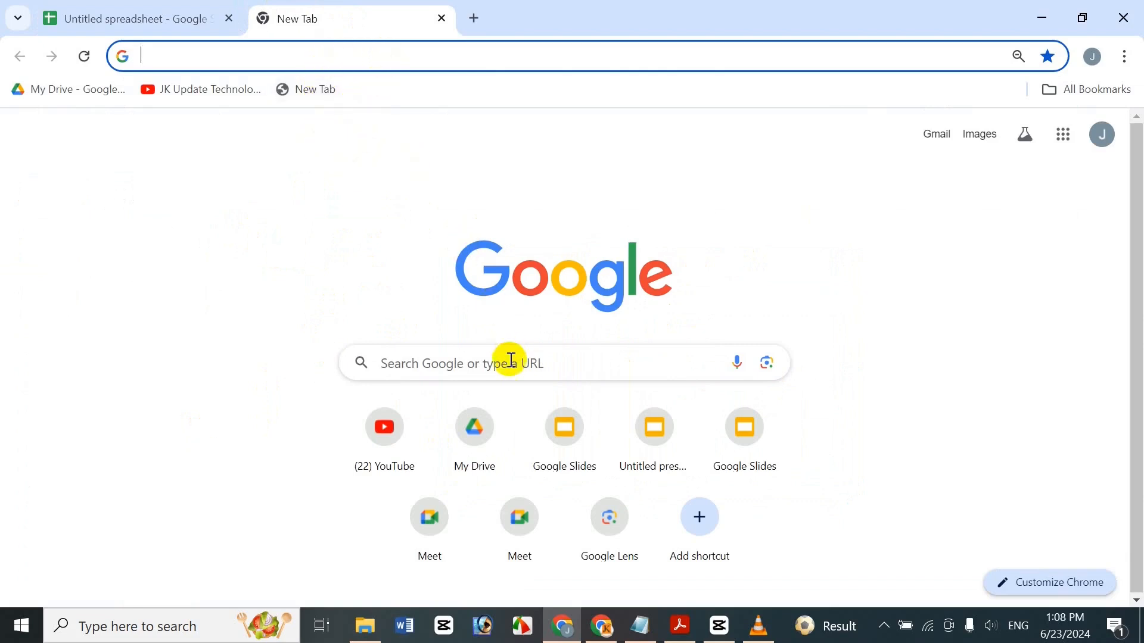
click(1070, 146)
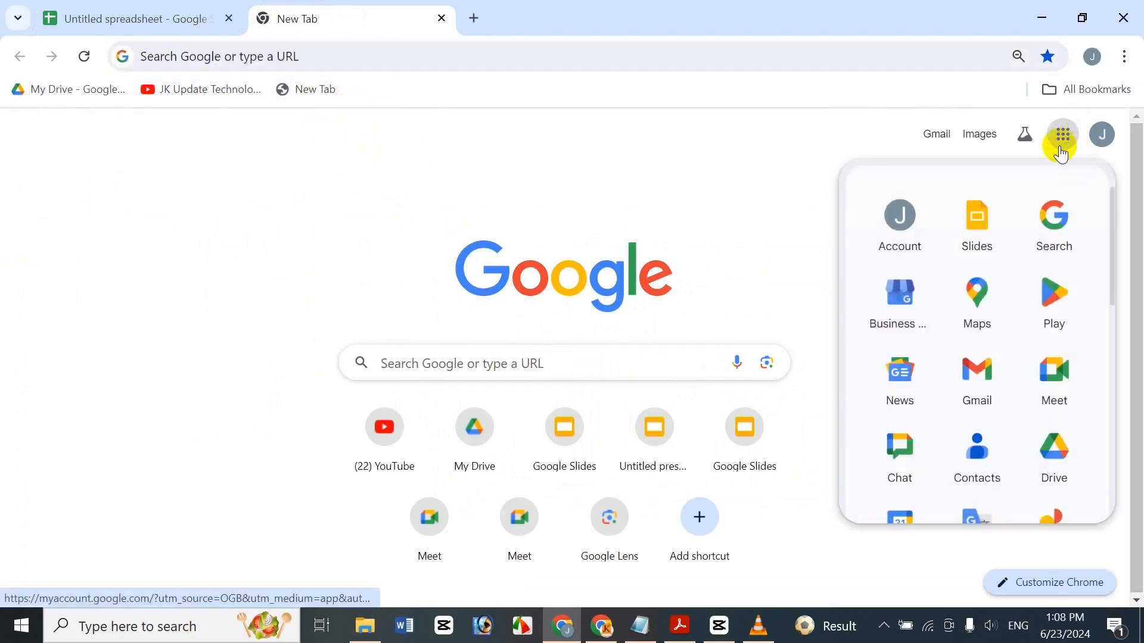
click(979, 230)
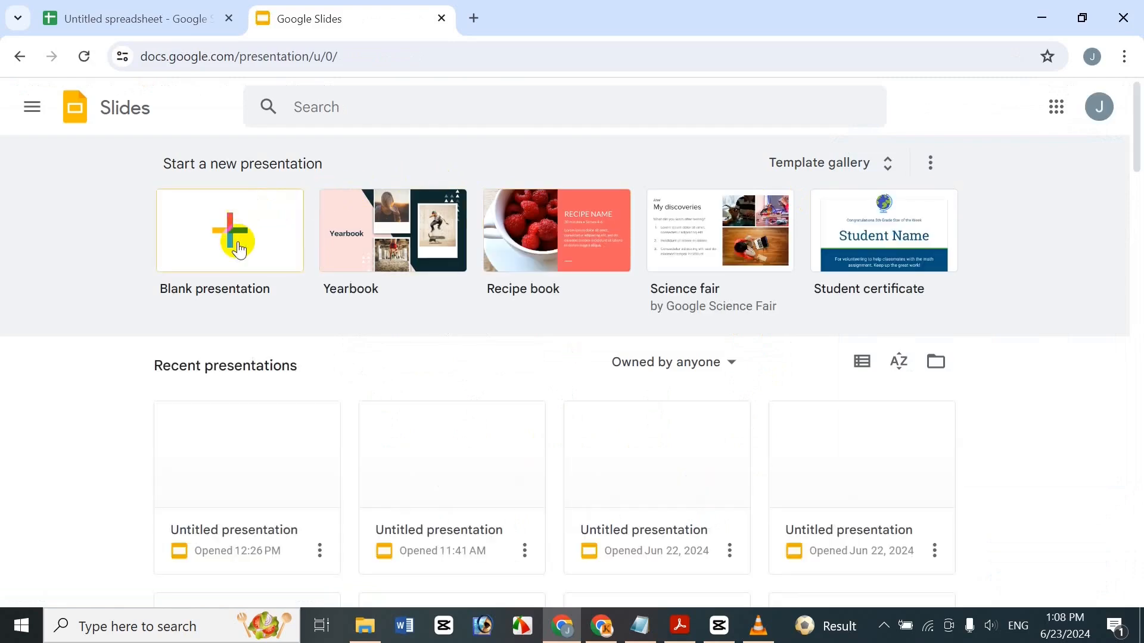
click(241, 209)
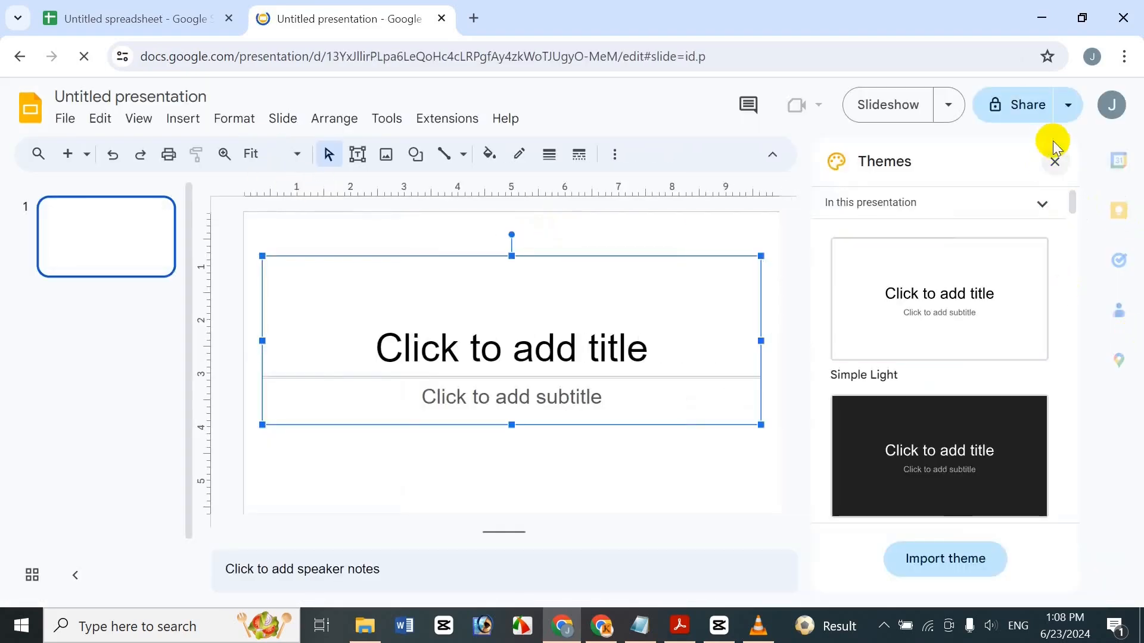
click(1059, 157)
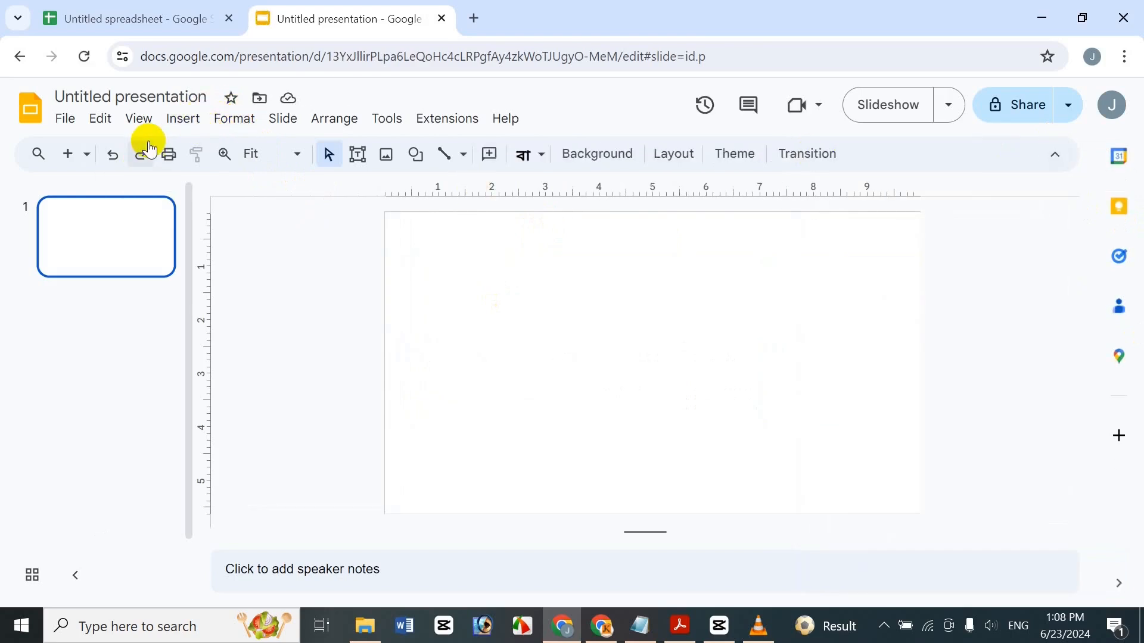
Step: Import the 2022, 2023 and 2024 column chart from the recent Untitled spreadsheet onto the slide, linked to the spreadsheet
click(197, 127)
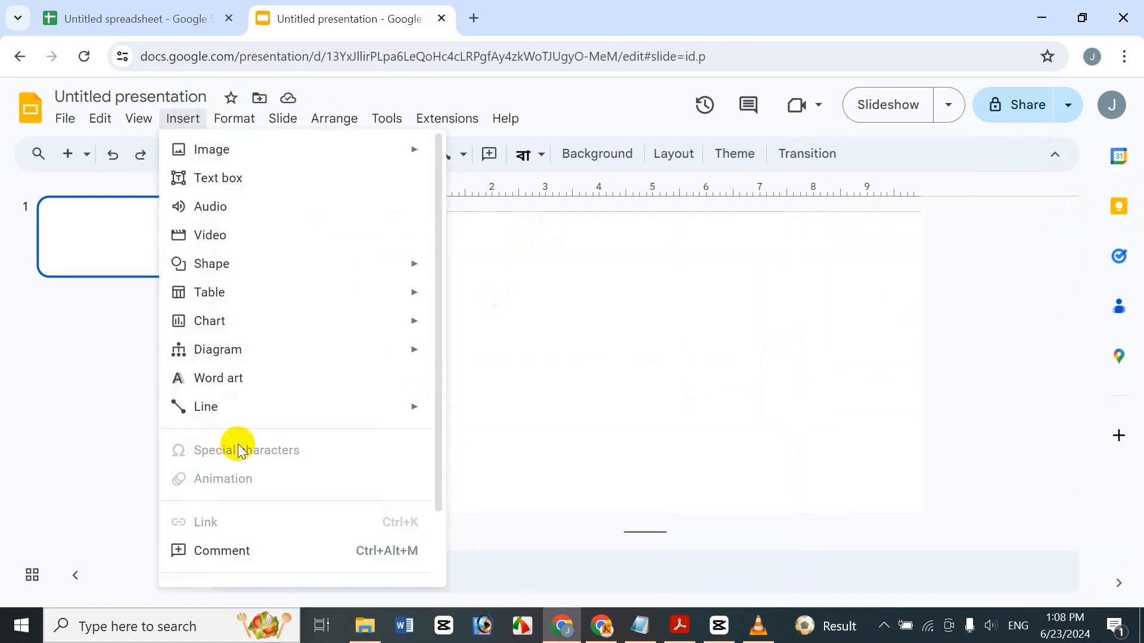
mouse_move(312, 337)
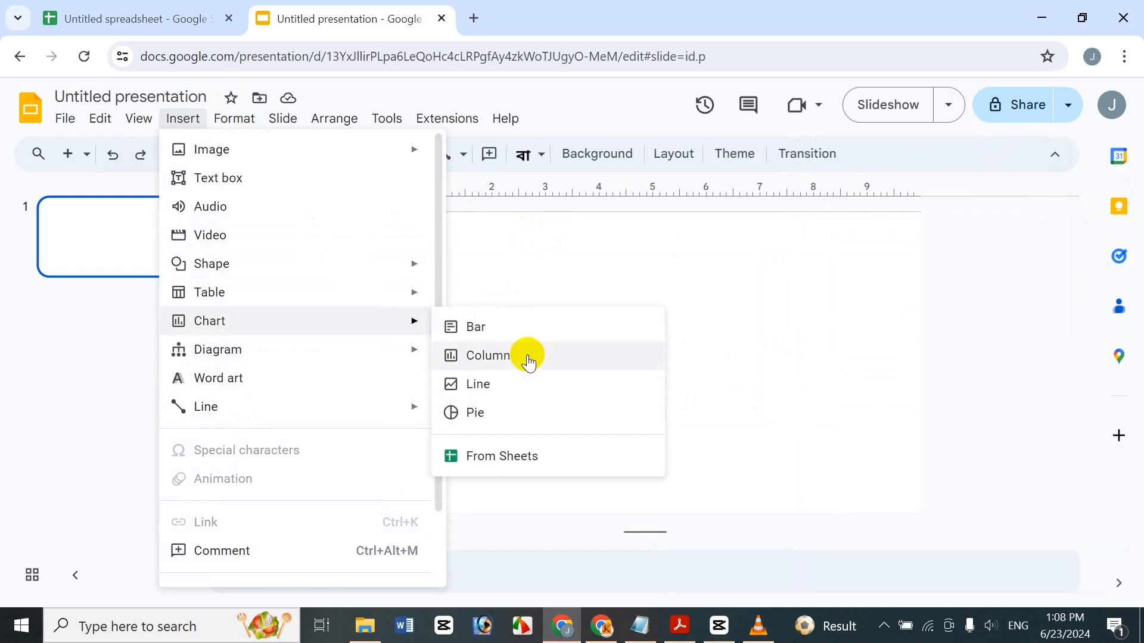
click(539, 469)
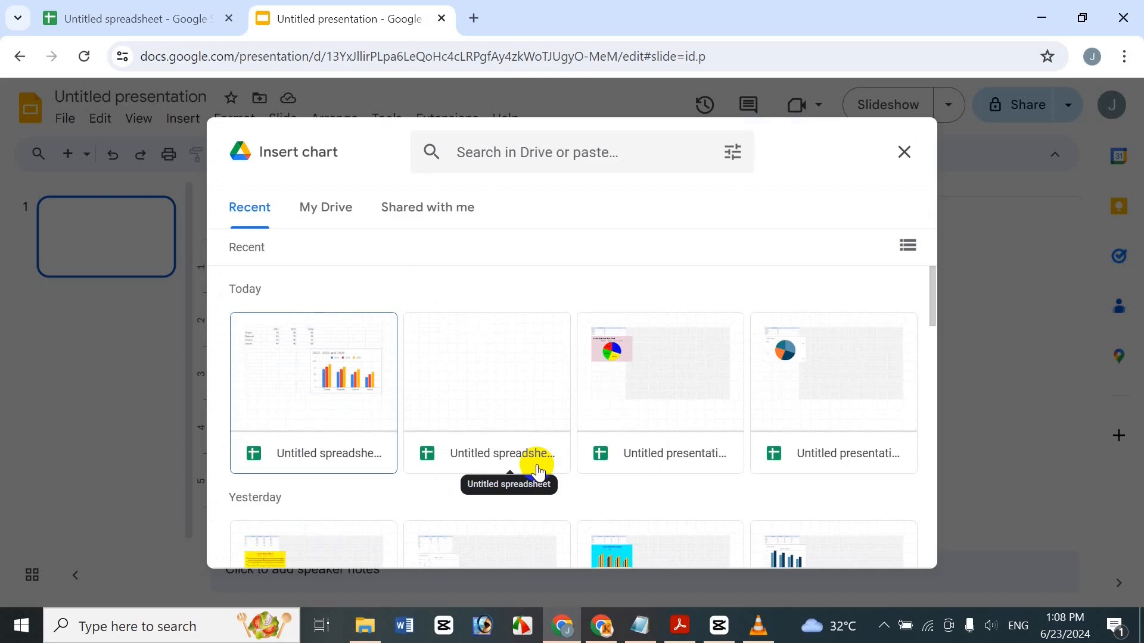
click(327, 205)
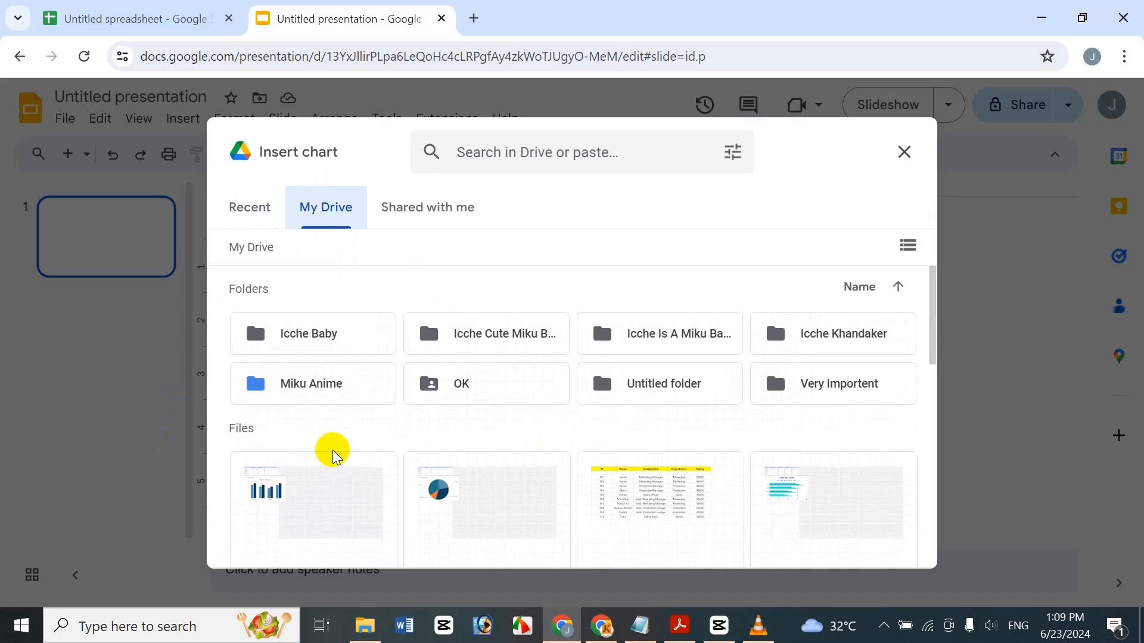
drag(935, 317, 899, 535)
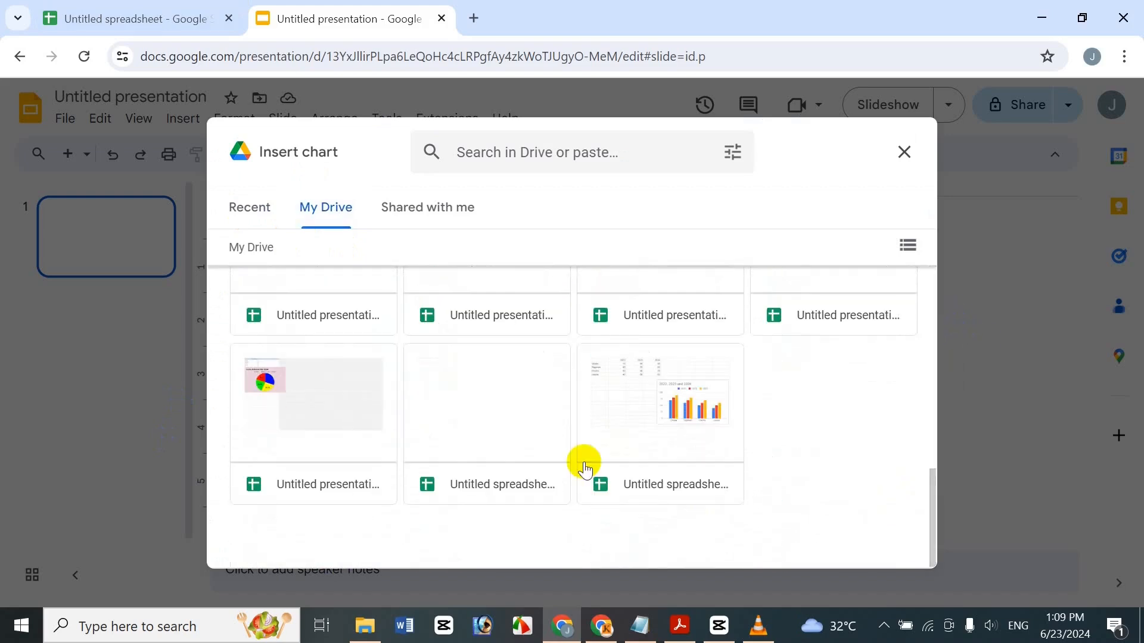
click(439, 217)
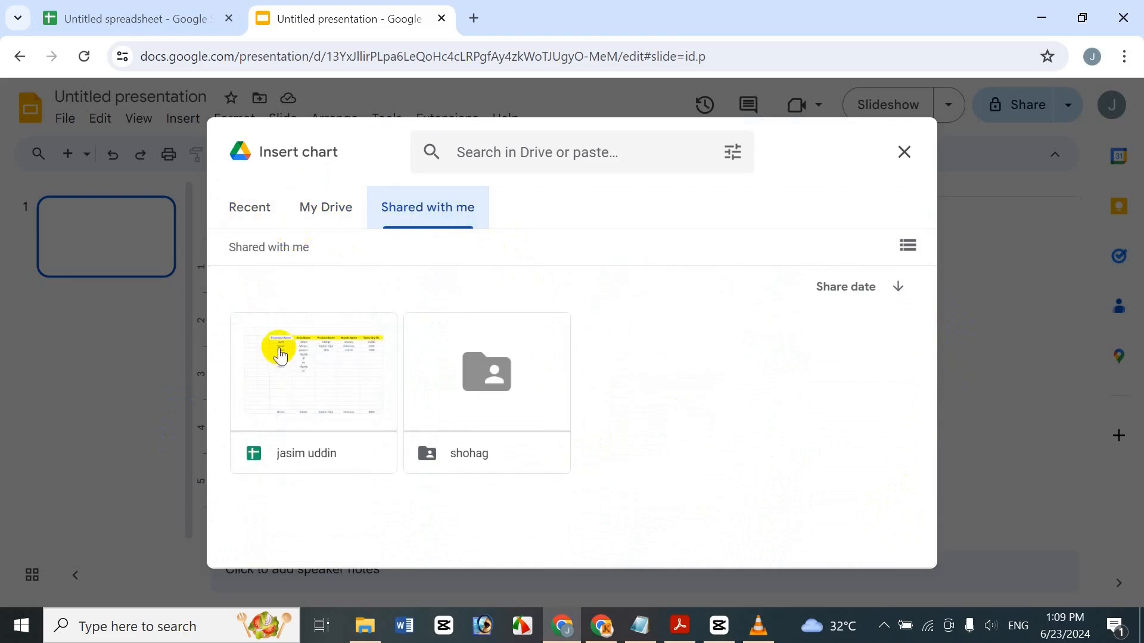
click(249, 205)
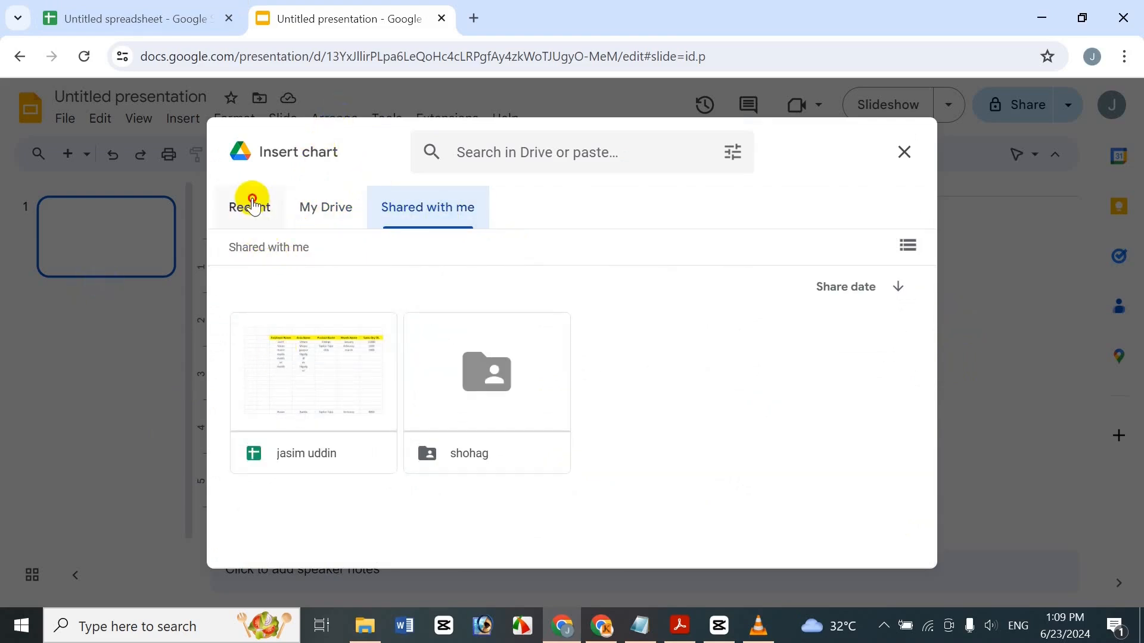
click(340, 365)
click(340, 365)
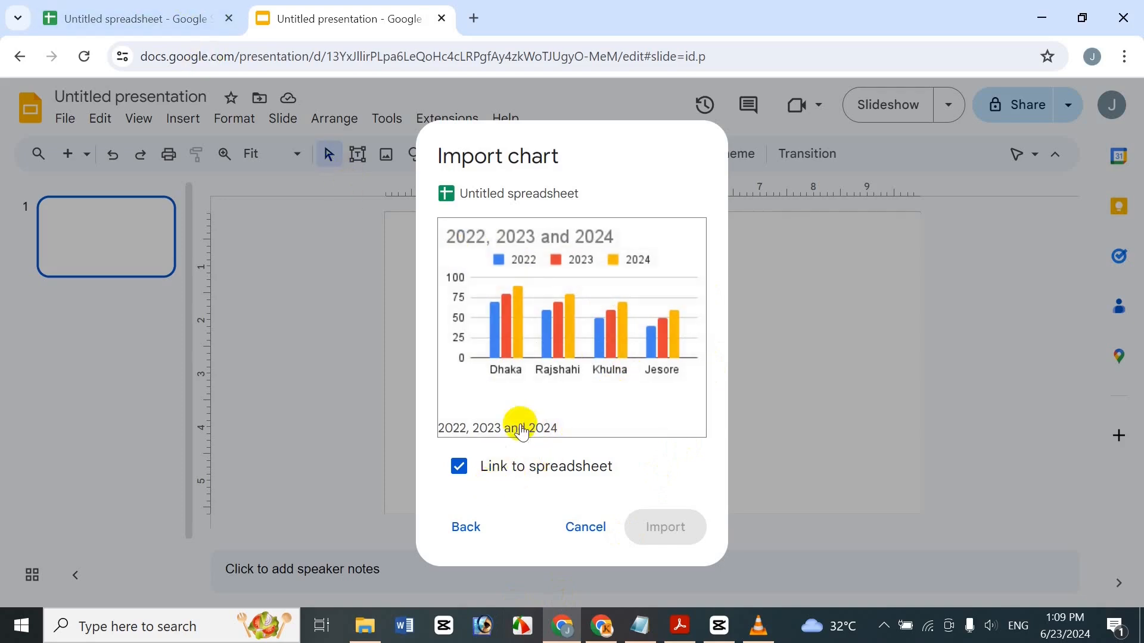
click(615, 333)
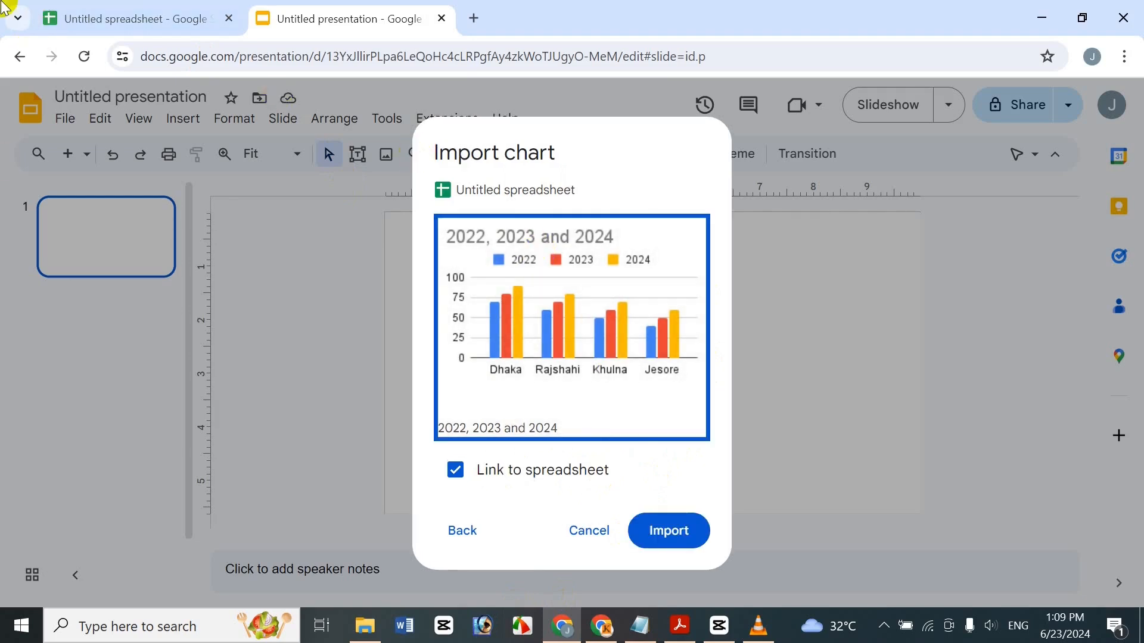
click(666, 549)
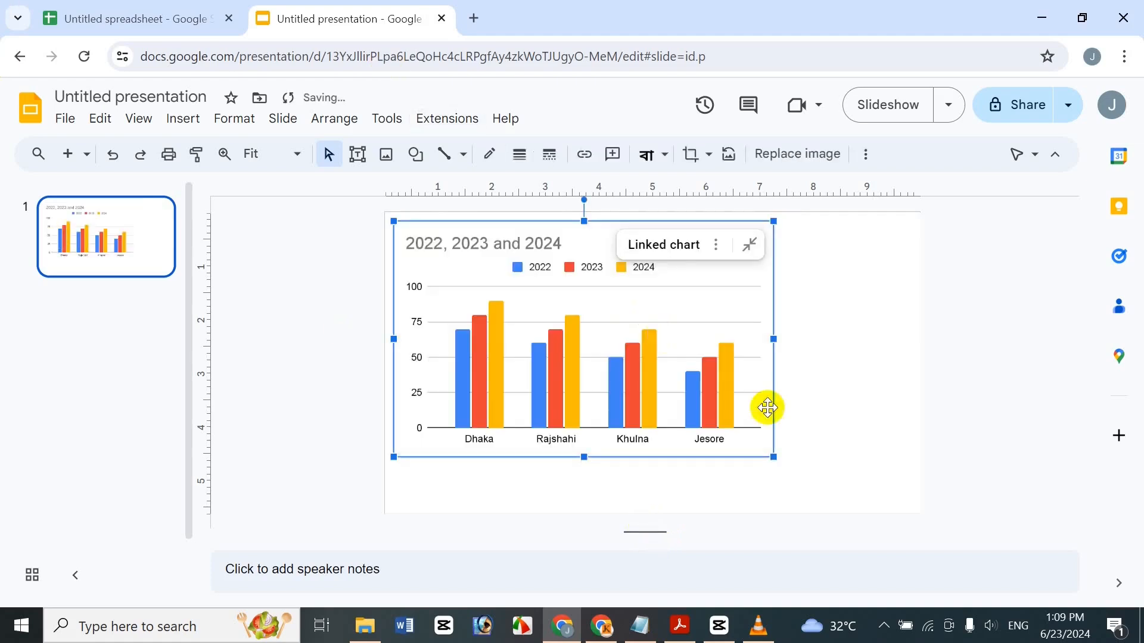
Step: Enlarge the linked column chart and center it on the slide
drag(803, 504, 819, 485)
click(754, 413)
drag(812, 311, 863, 325)
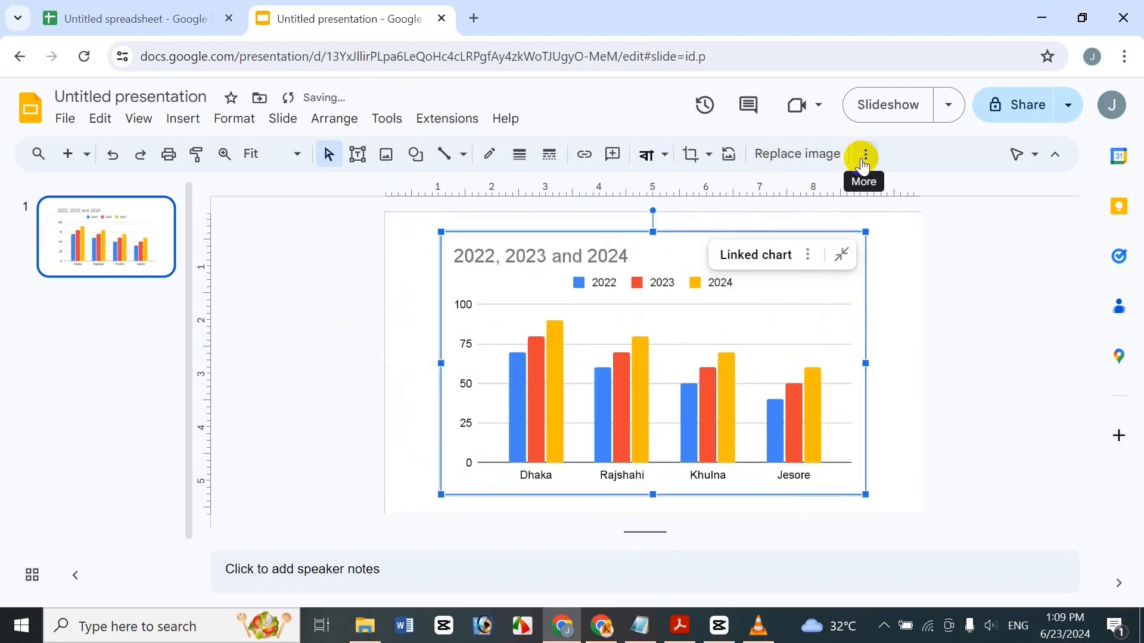
Step: Open the chart's format options and examine its size and rotation, position and recolor settings
click(863, 160)
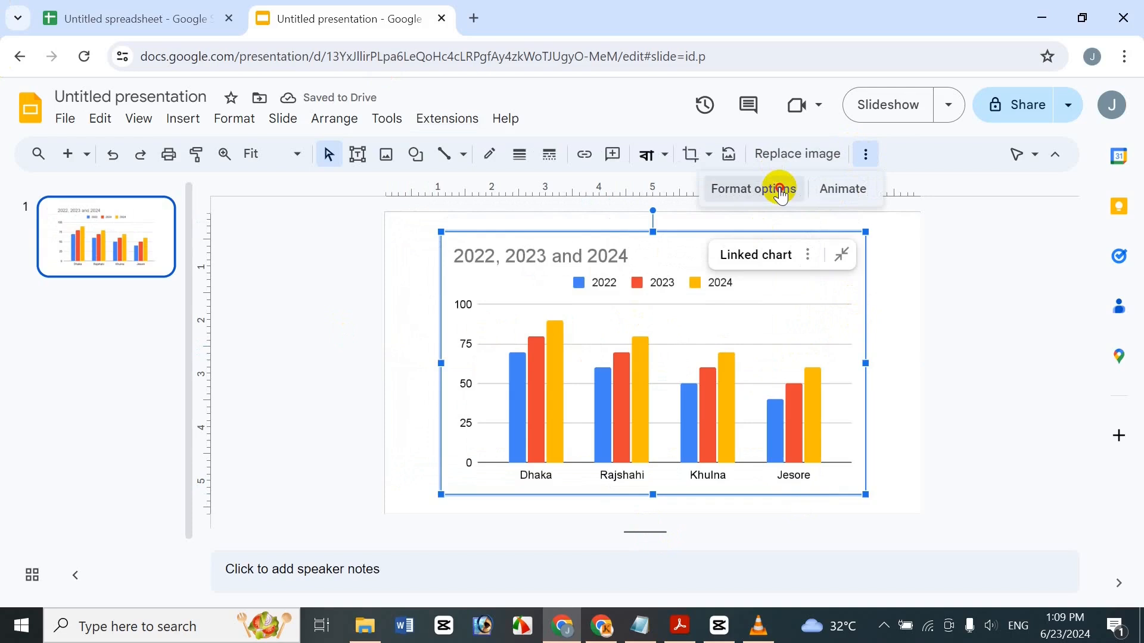
click(778, 188)
click(939, 208)
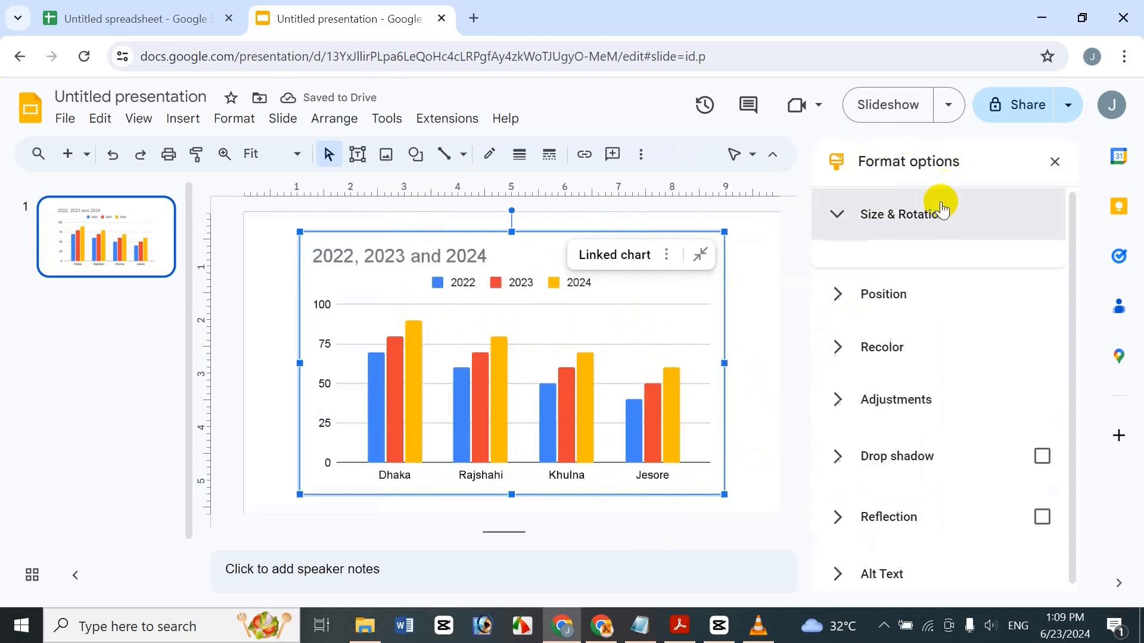
click(867, 222)
click(871, 271)
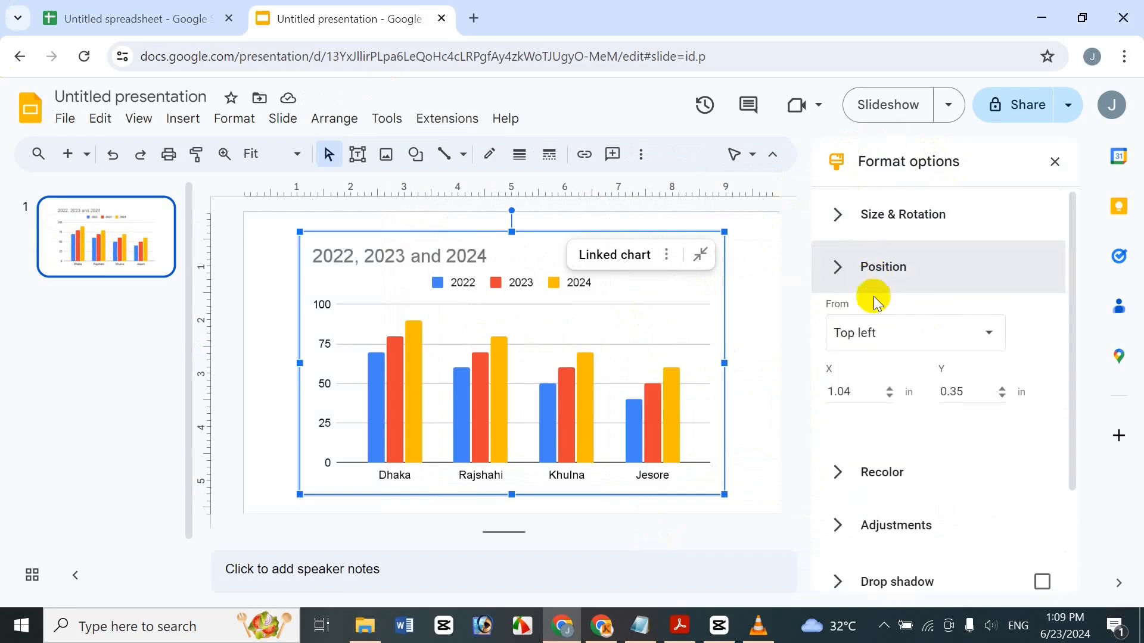
click(873, 291)
click(886, 320)
click(886, 360)
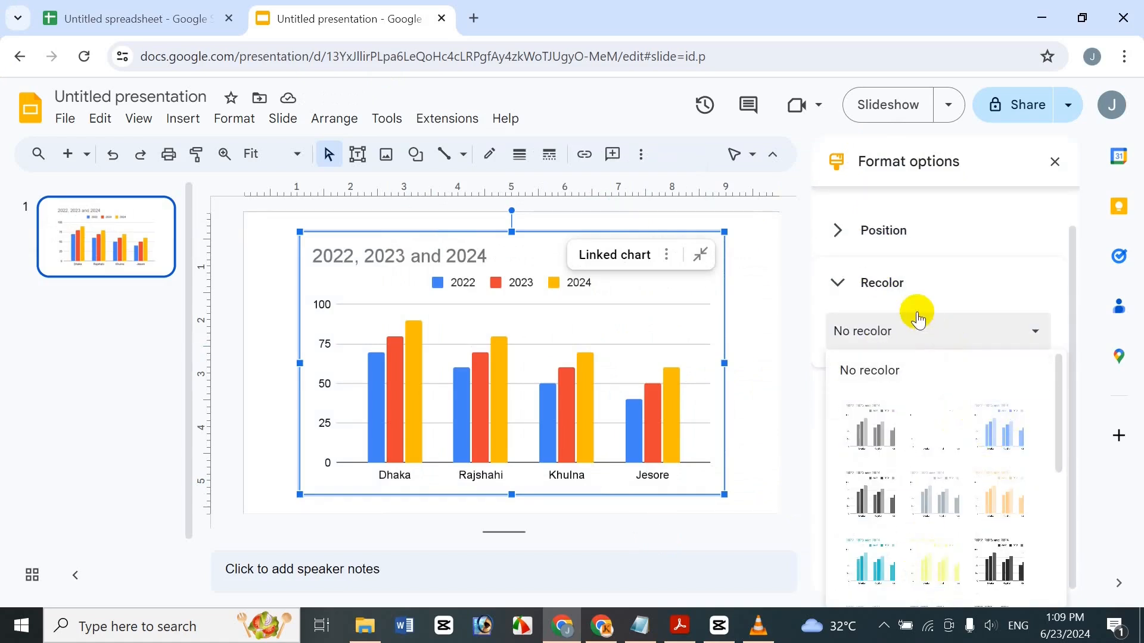
click(880, 280)
Step: Raise the chart's brightness and contrast slightly in the image adjustments
click(901, 371)
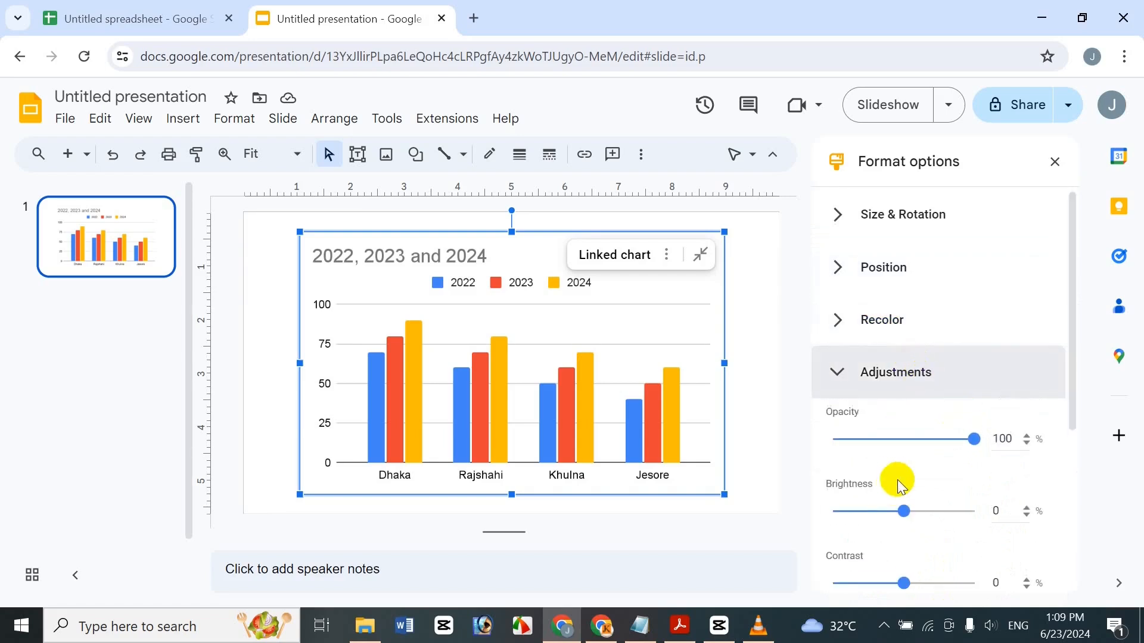
drag(921, 520, 923, 518)
drag(902, 585, 914, 584)
click(939, 363)
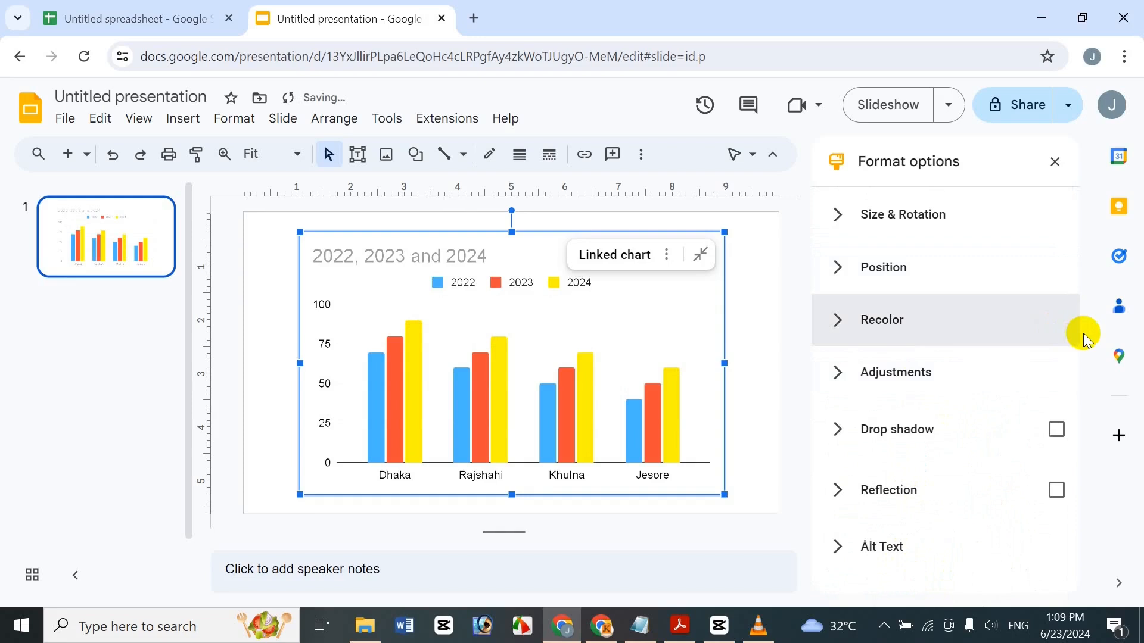
Step: Add a black drop shadow to the chart with 100% opacity, 359° angle, 100 px distance and 100 px blur radius
click(979, 440)
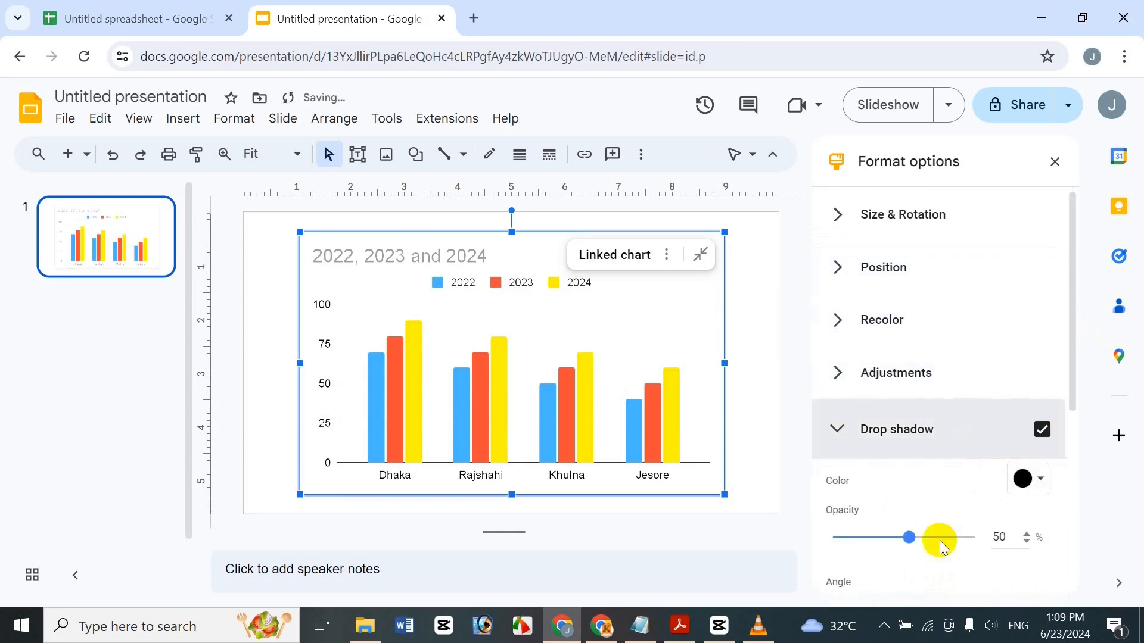
drag(918, 539, 1004, 539)
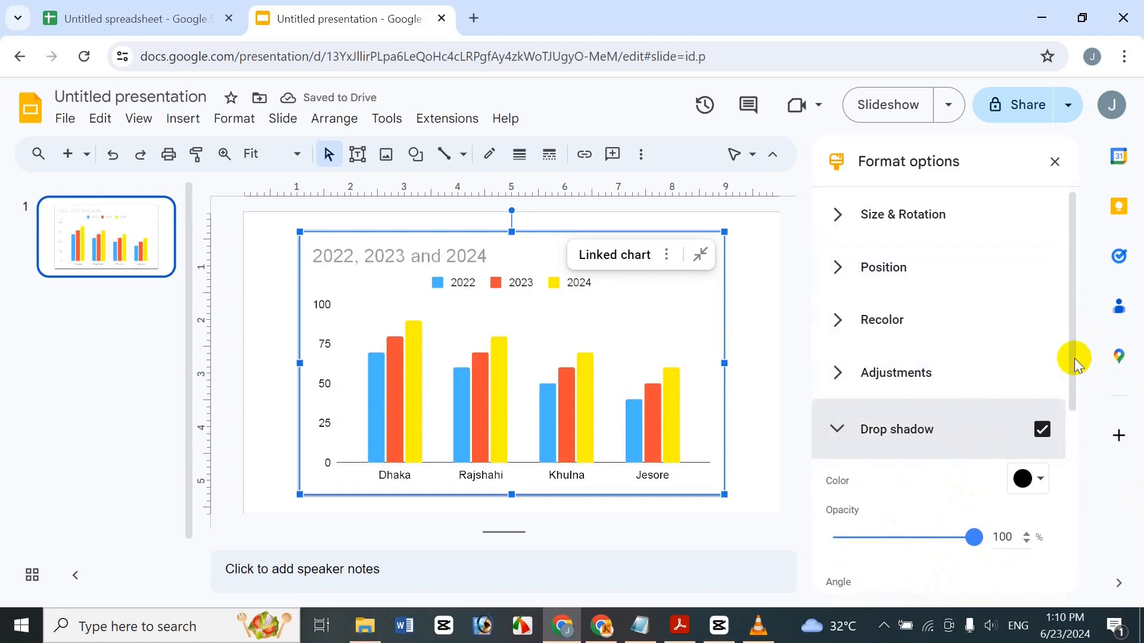
drag(1074, 359, 1011, 504)
drag(874, 363, 1013, 381)
drag(840, 416, 1045, 432)
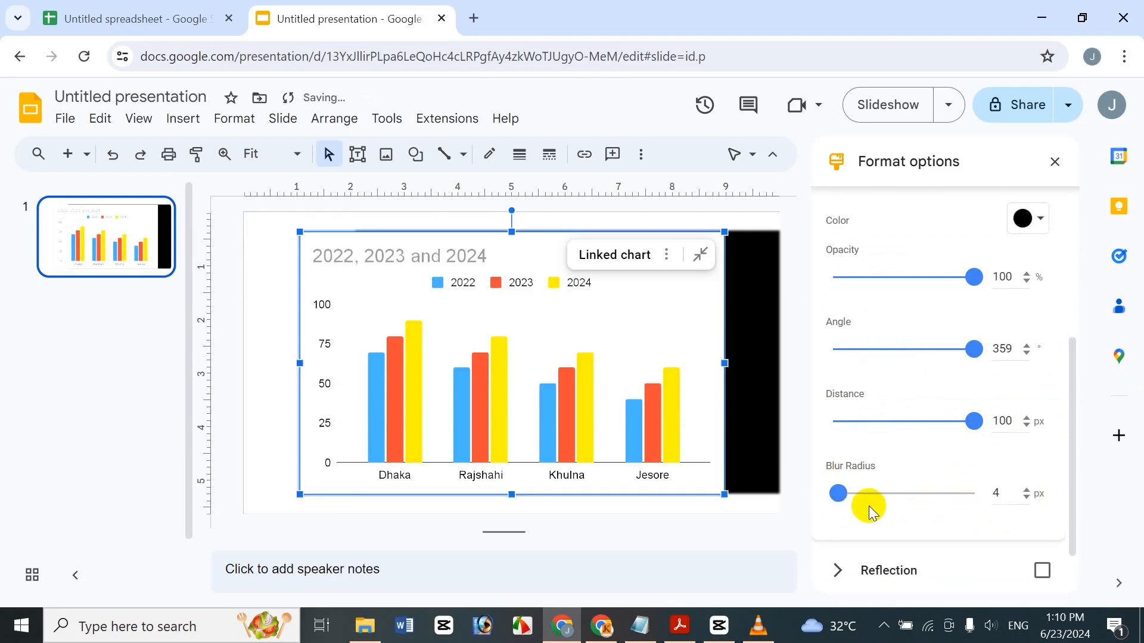
drag(838, 490, 1057, 480)
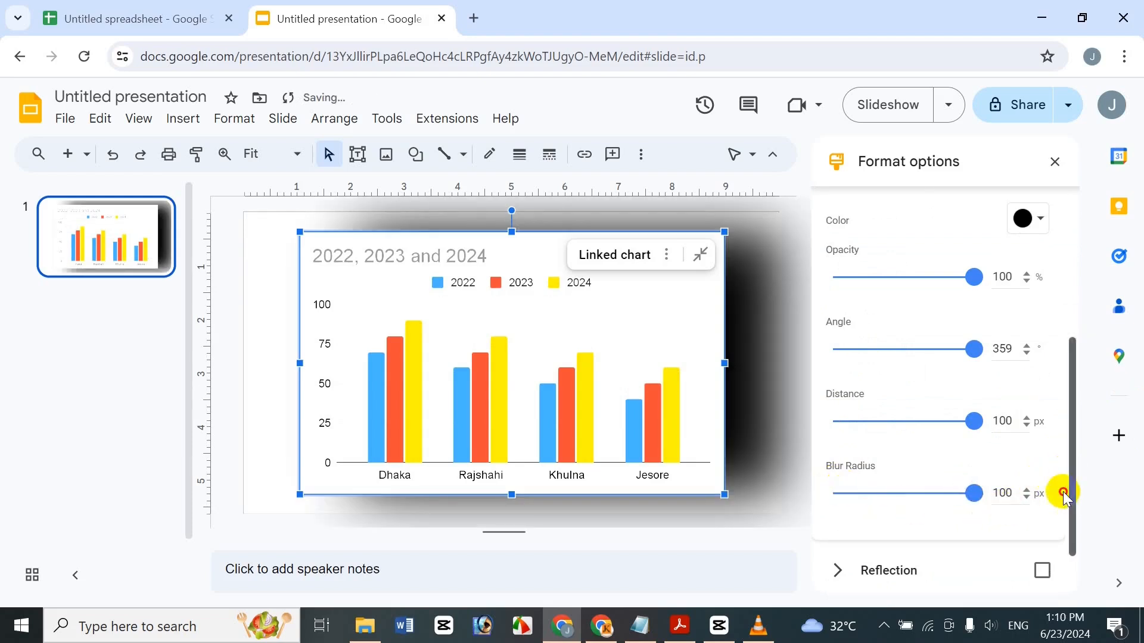
Step: Add a reflection to the chart with 100% opacity, 0 px distance and 100% size, and open the alt text settings
scroll(1013, 506, down, 2)
click(1042, 508)
scroll(1055, 507, down, 4)
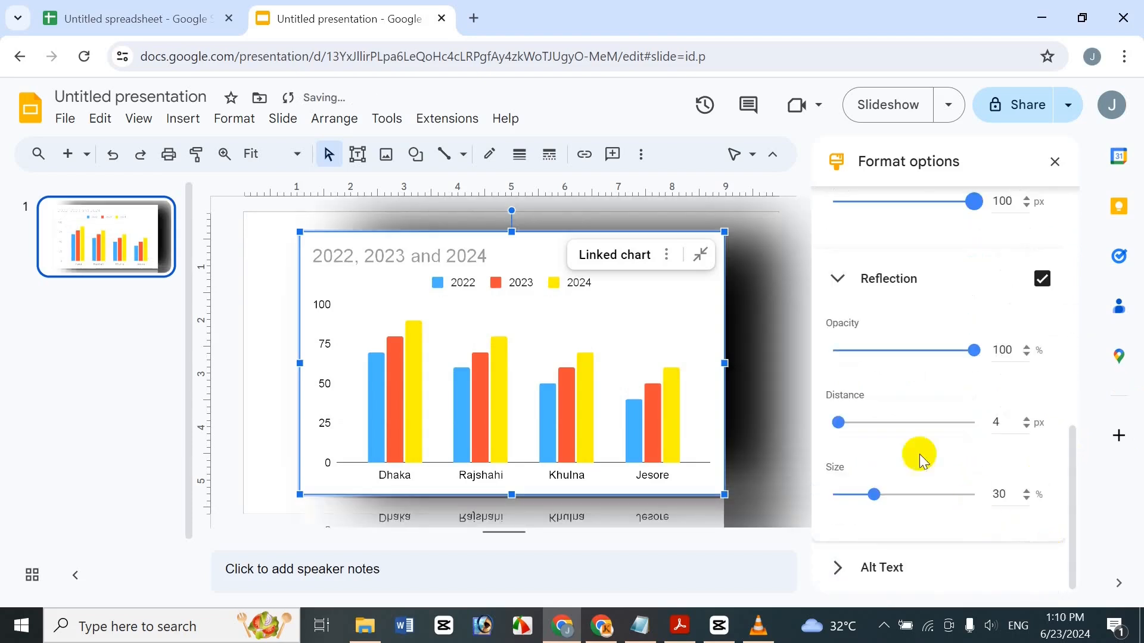
drag(838, 433, 827, 409)
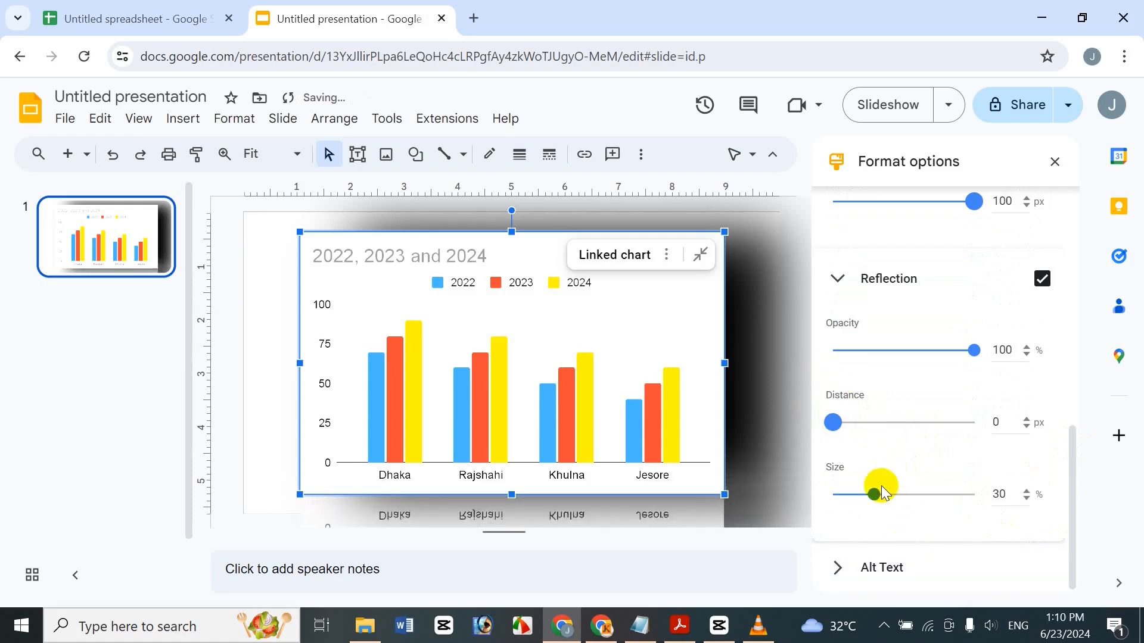
drag(875, 495, 1141, 512)
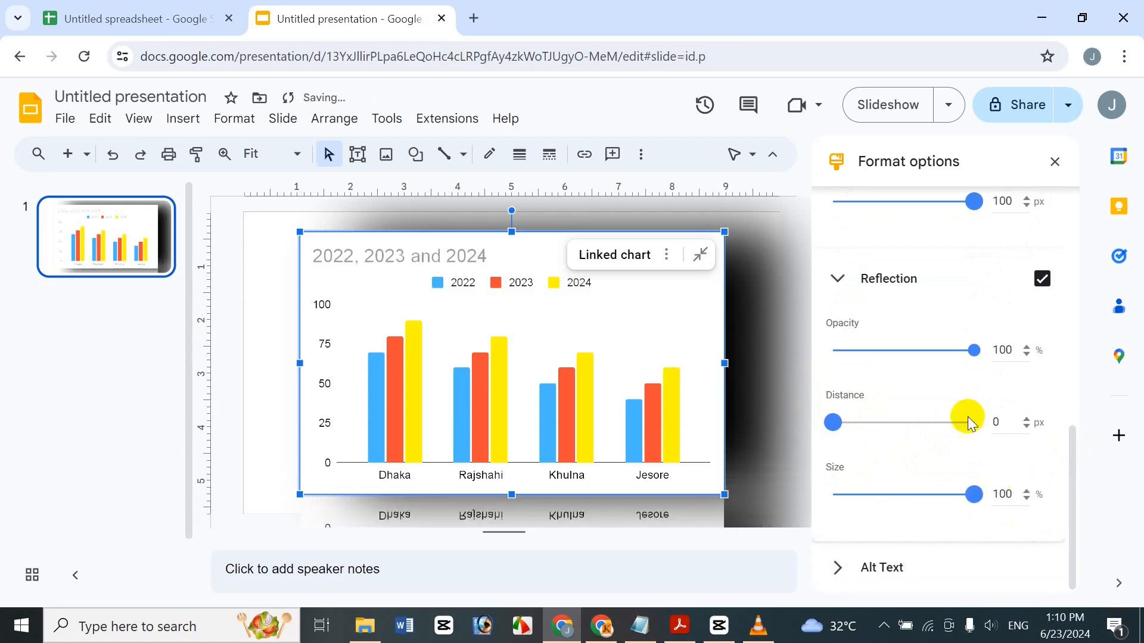
click(912, 277)
click(904, 576)
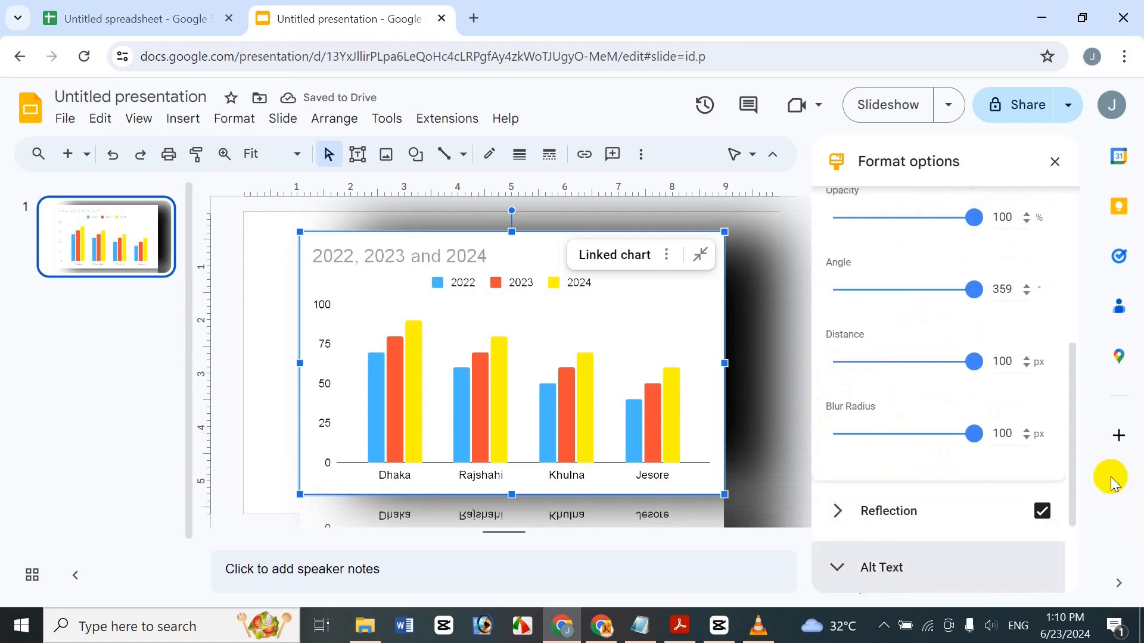
Step: Close the format options, add an object animation to the chart, and move the chart slightly up and to the right on the slide
click(1054, 162)
click(867, 154)
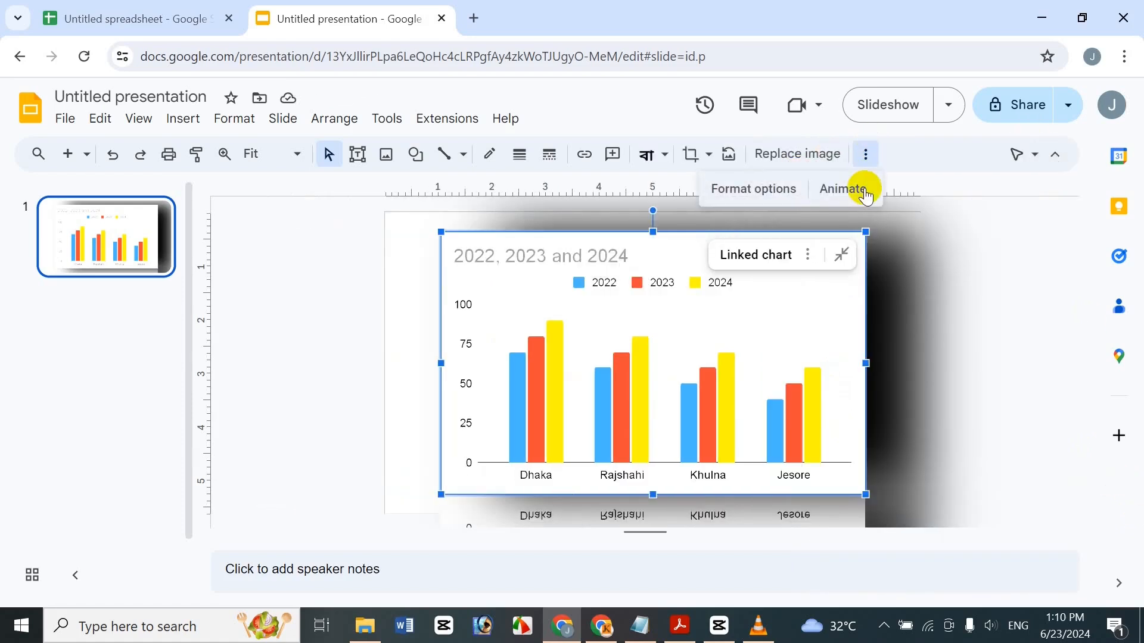
click(843, 189)
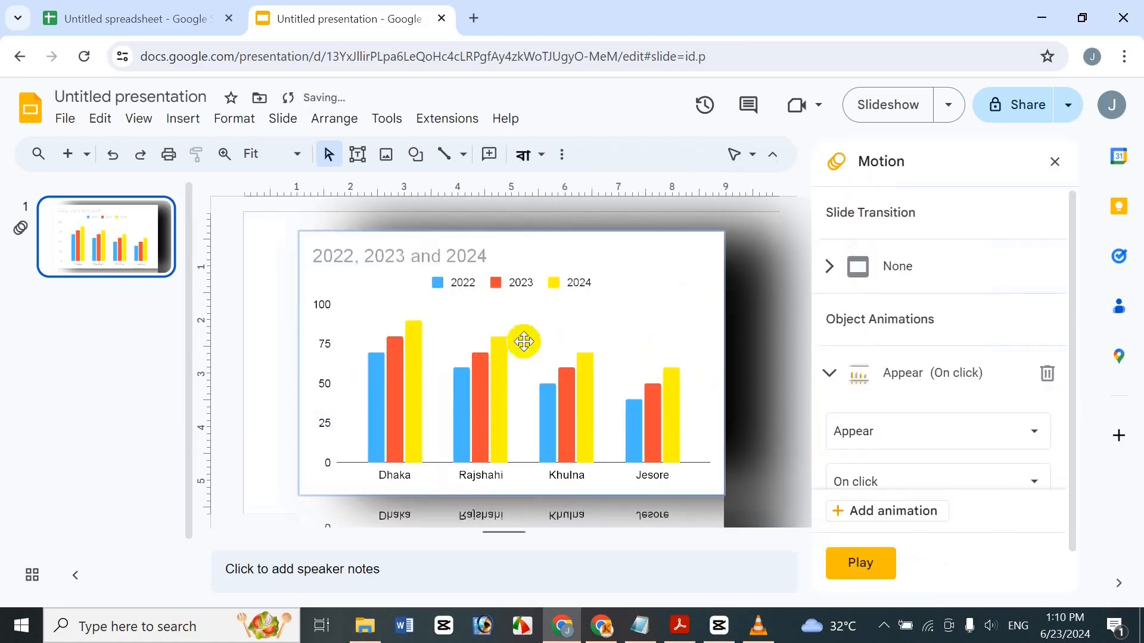
drag(577, 249, 585, 231)
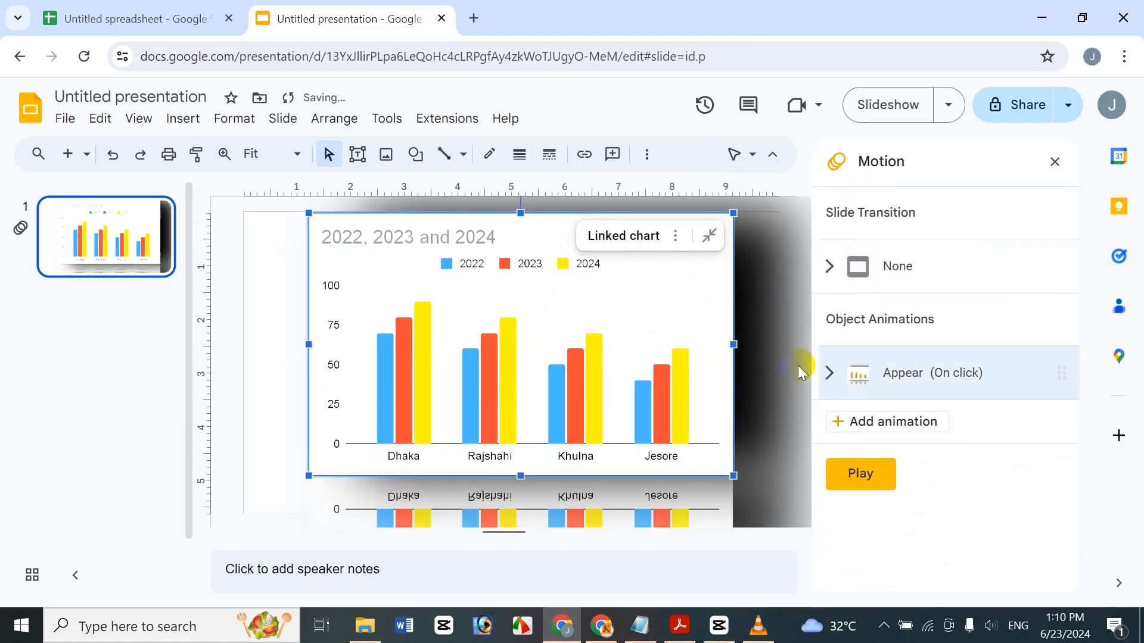
Step: Change the chart's animation effect from Appear to Spin and keep its start condition as On click
click(862, 387)
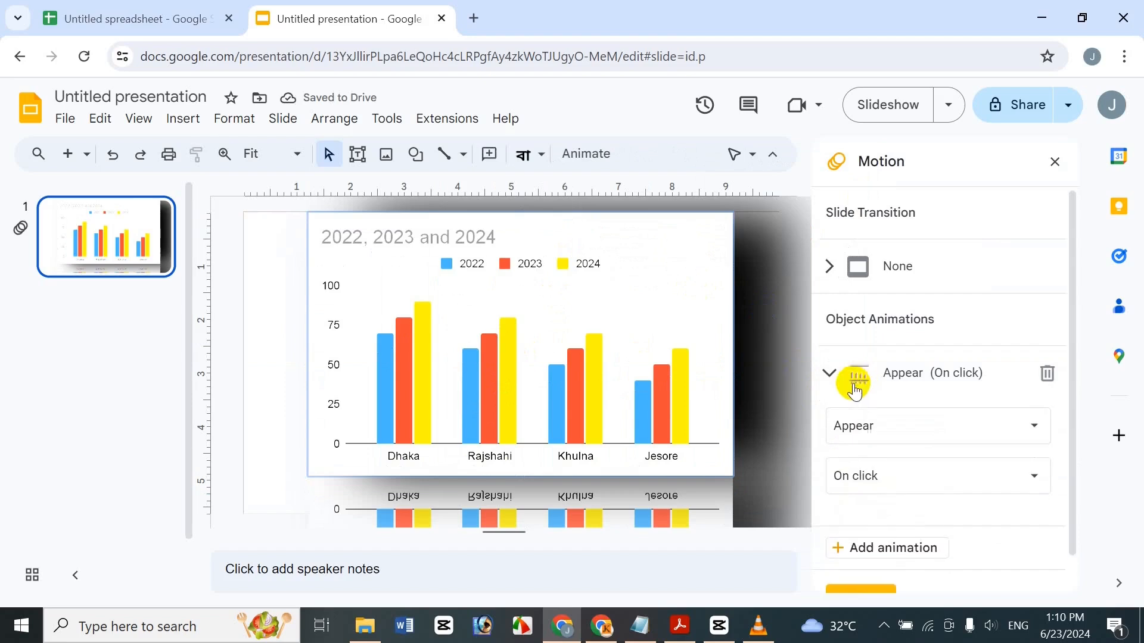
drag(1075, 494, 1083, 555)
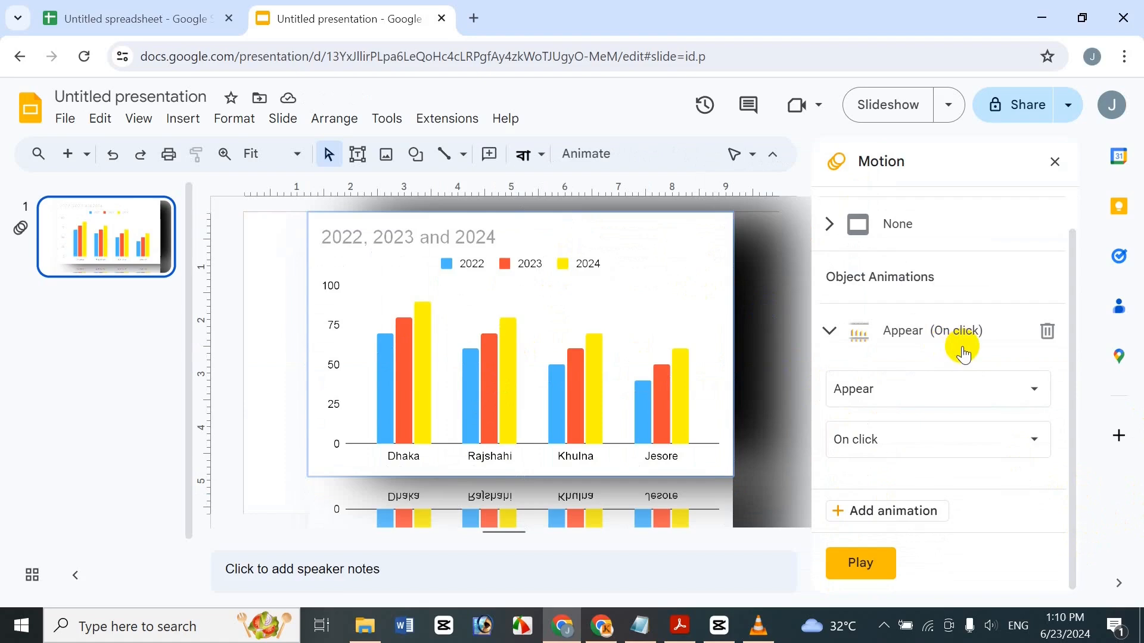
click(955, 387)
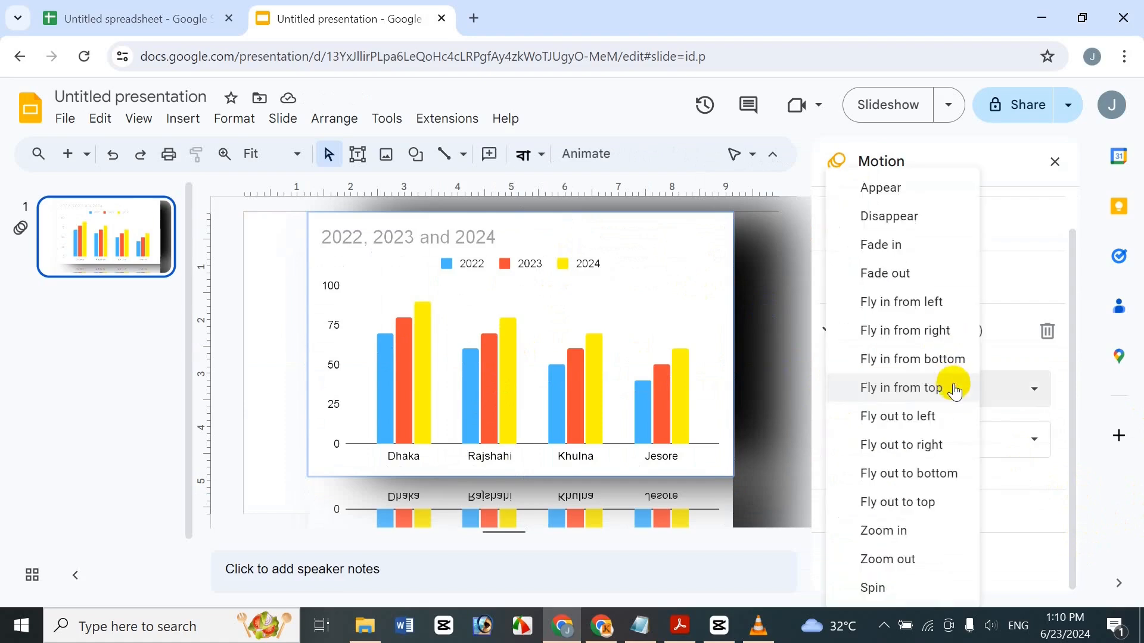
click(873, 587)
click(928, 448)
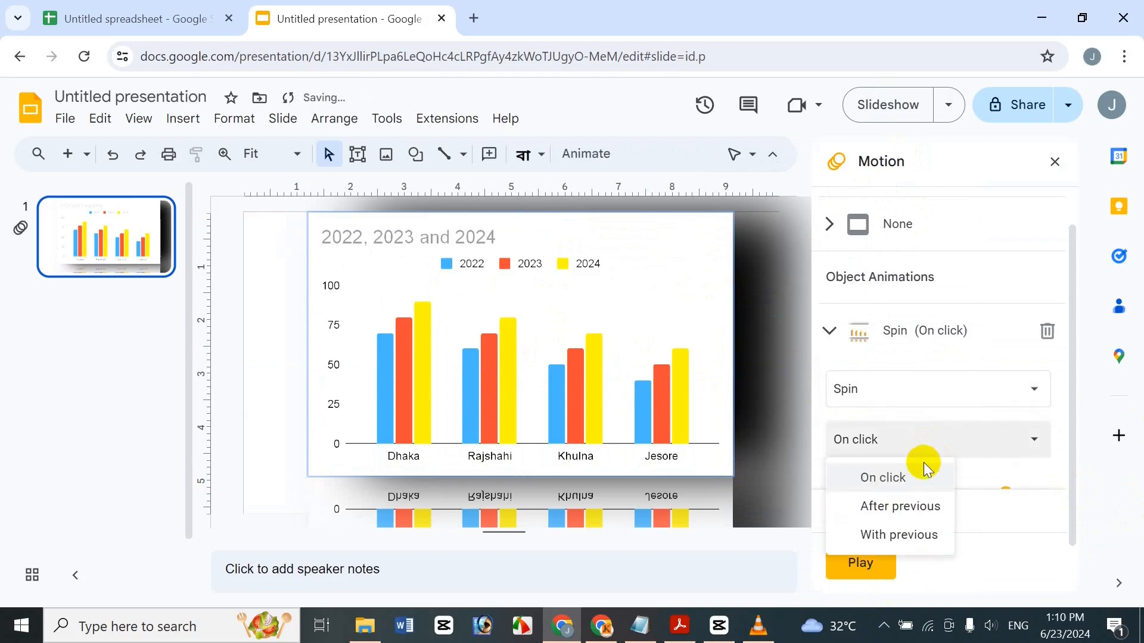
scroll(1067, 427, down, 2)
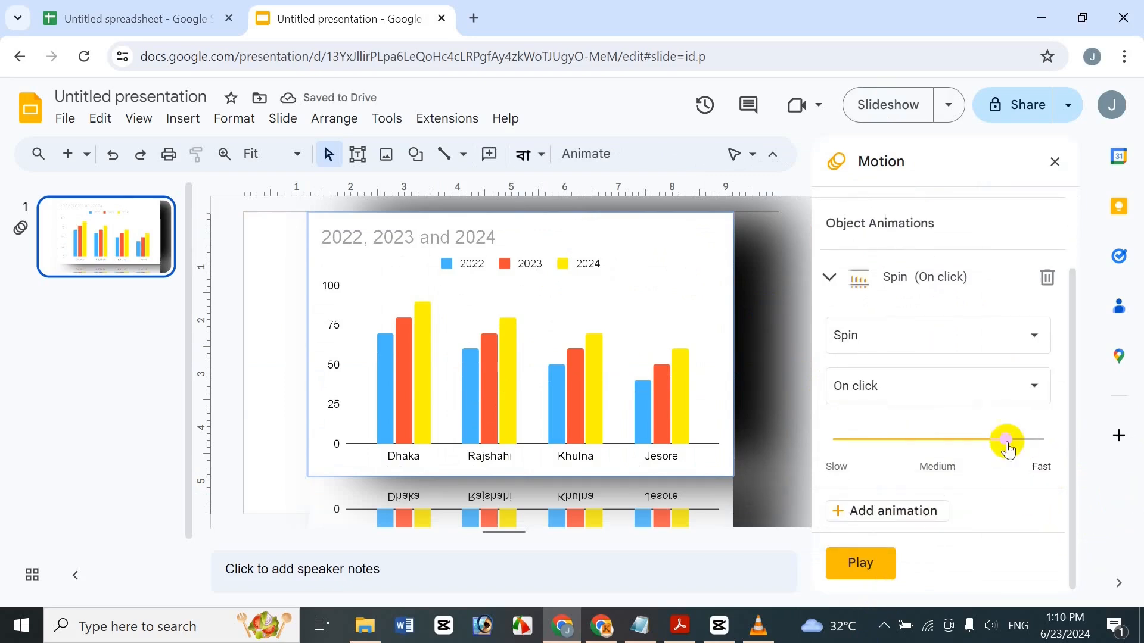
Step: Slow the chart's spin animation to 3.6 seconds and preview it on the slide
drag(1008, 451, 447, 127)
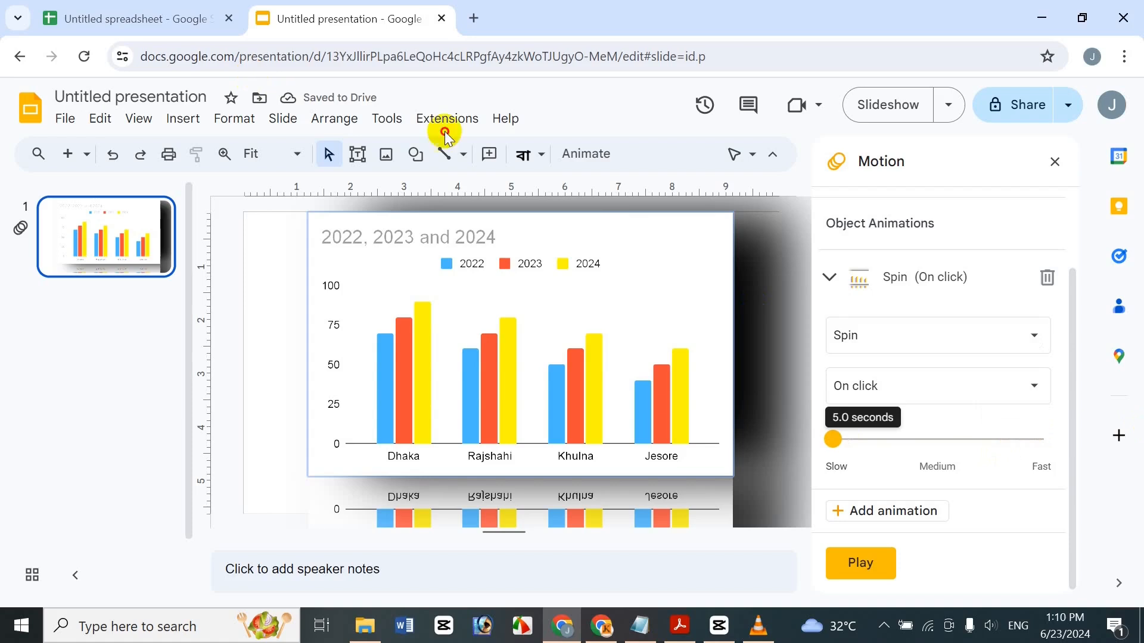
click(833, 474)
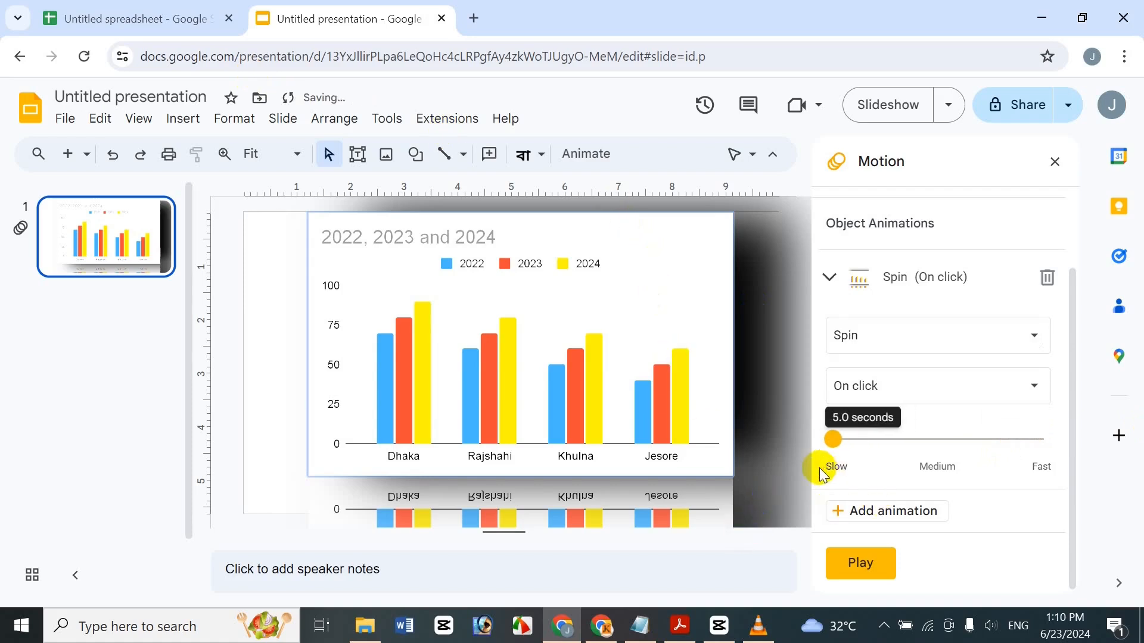
click(843, 440)
drag(838, 444, 893, 441)
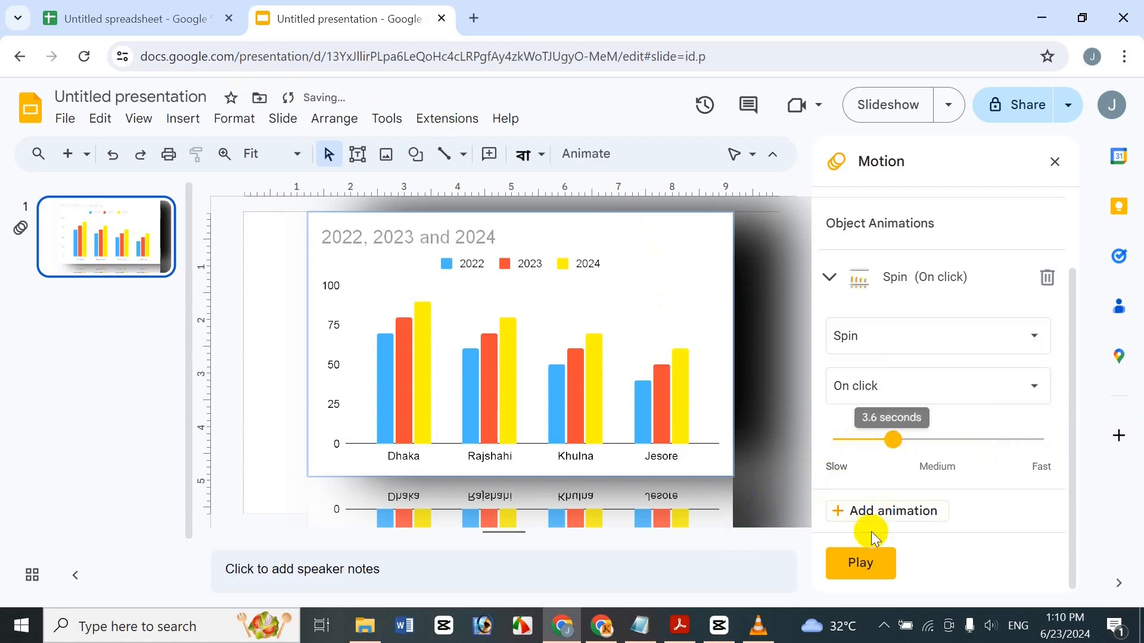
click(879, 557)
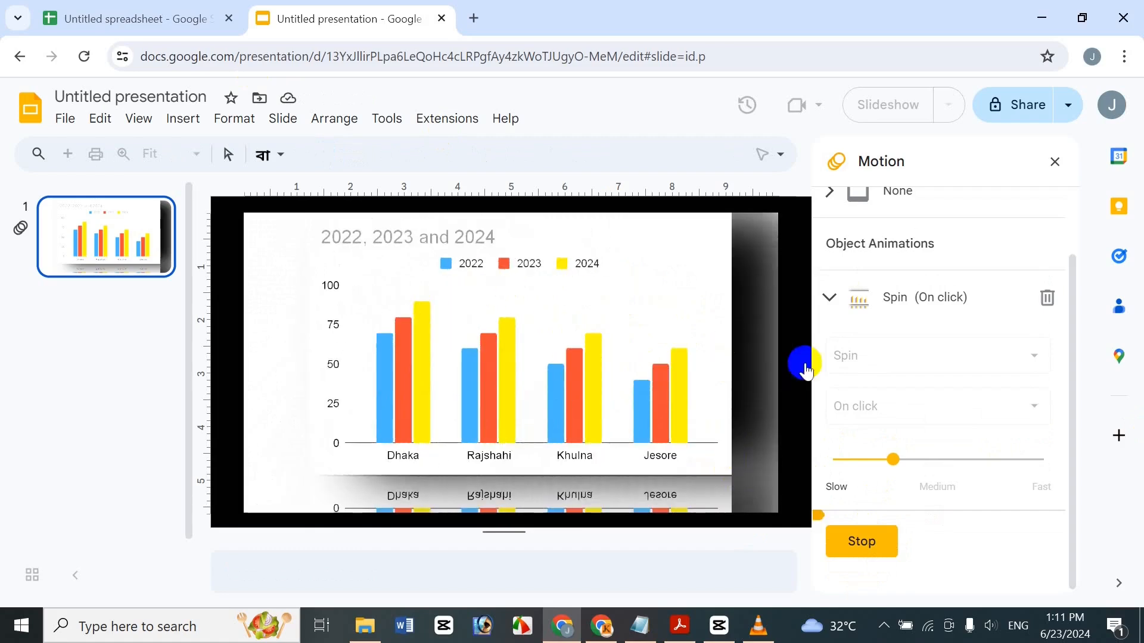
click(875, 566)
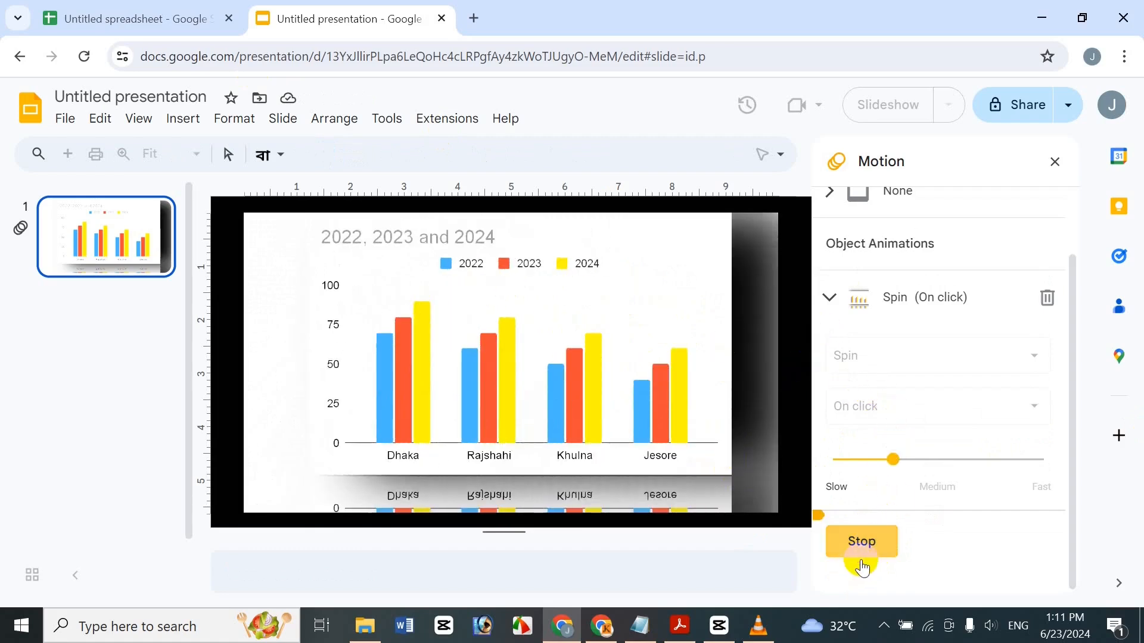
Step: Speed up the chart's spin animation to 0.8 seconds, preview it, and stop the preview
drag(891, 459, 1016, 458)
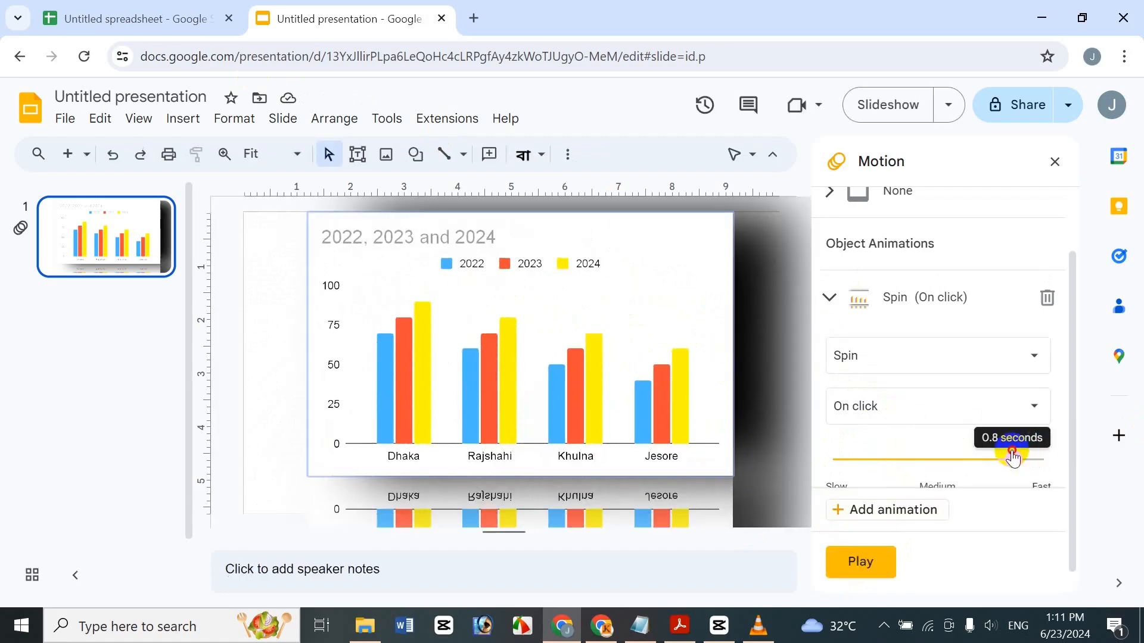
click(865, 561)
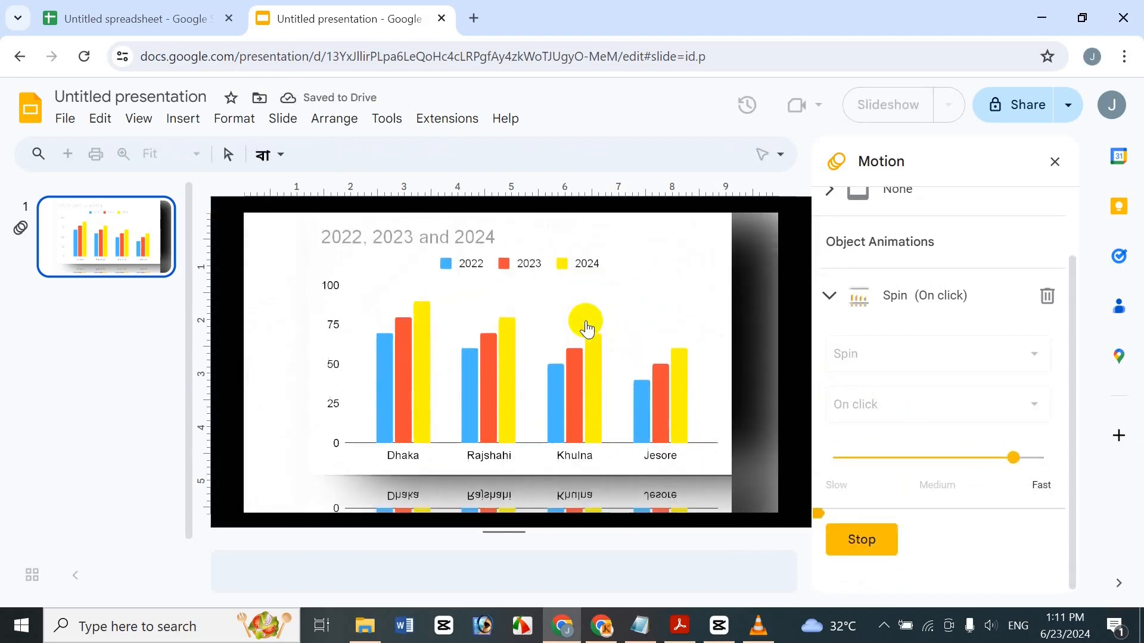
click(888, 542)
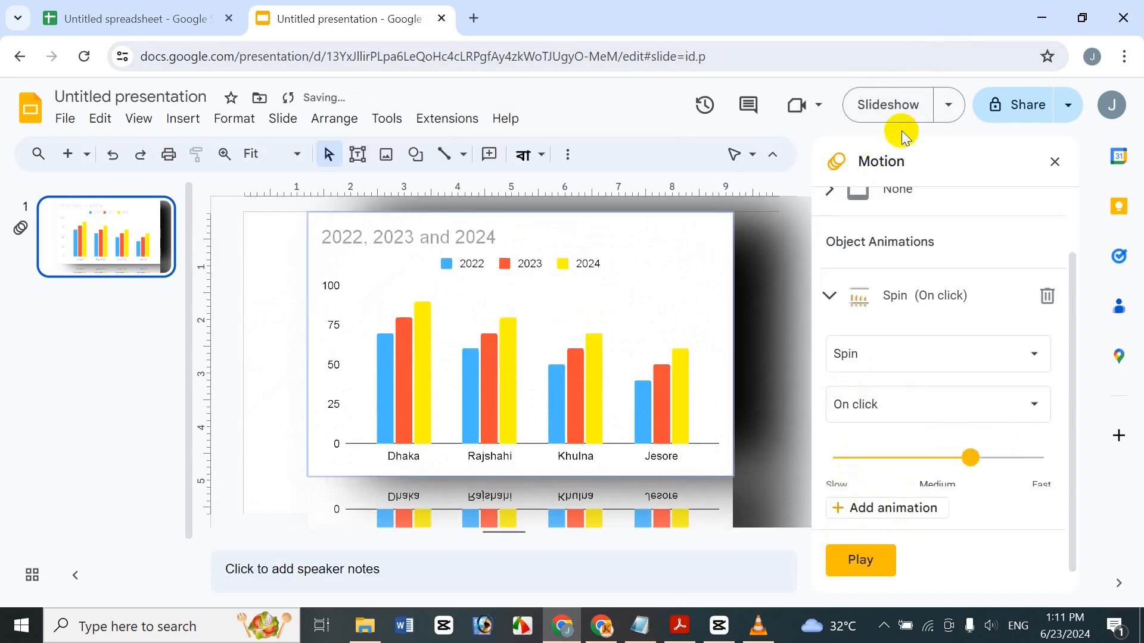
Step: Present the slide as a full-screen slideshow to view the chart's spin animation, and exit the presentation
click(885, 110)
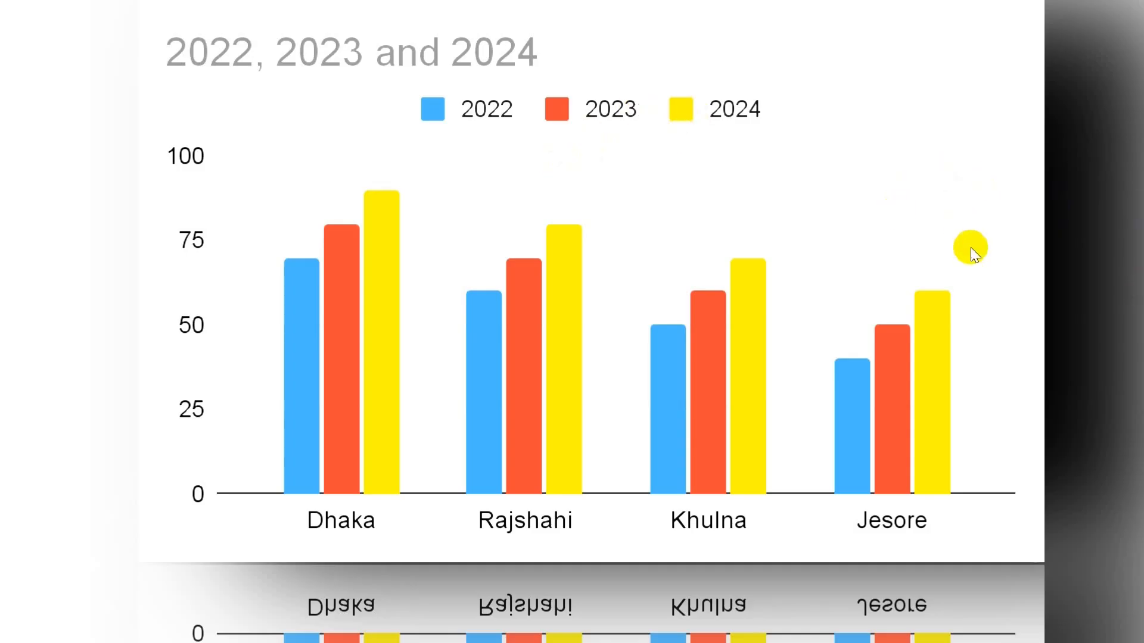
click(923, 168)
key(Escape)
Step: Set the chart's Spin animation to start With previous and slow its speed to between Slow and Medium
click(951, 381)
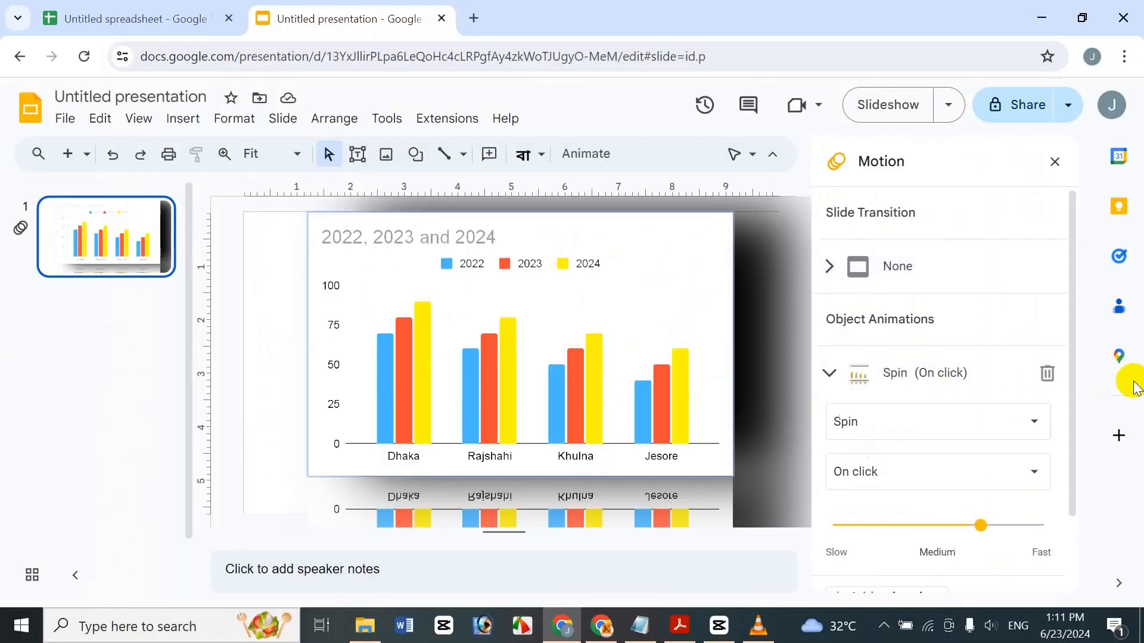
click(944, 482)
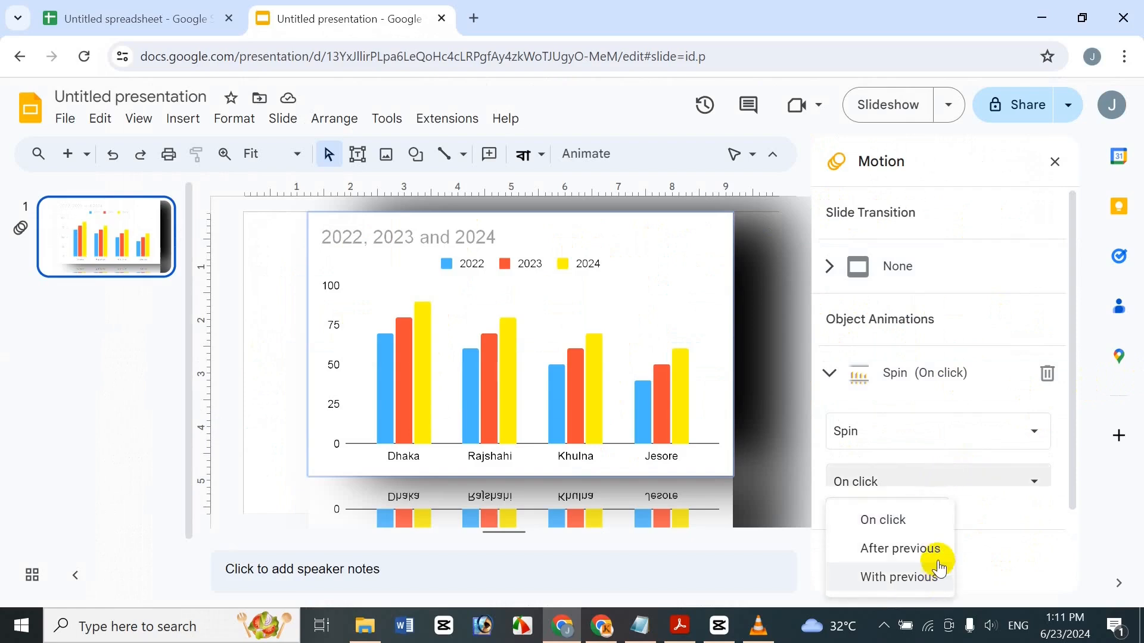
click(901, 575)
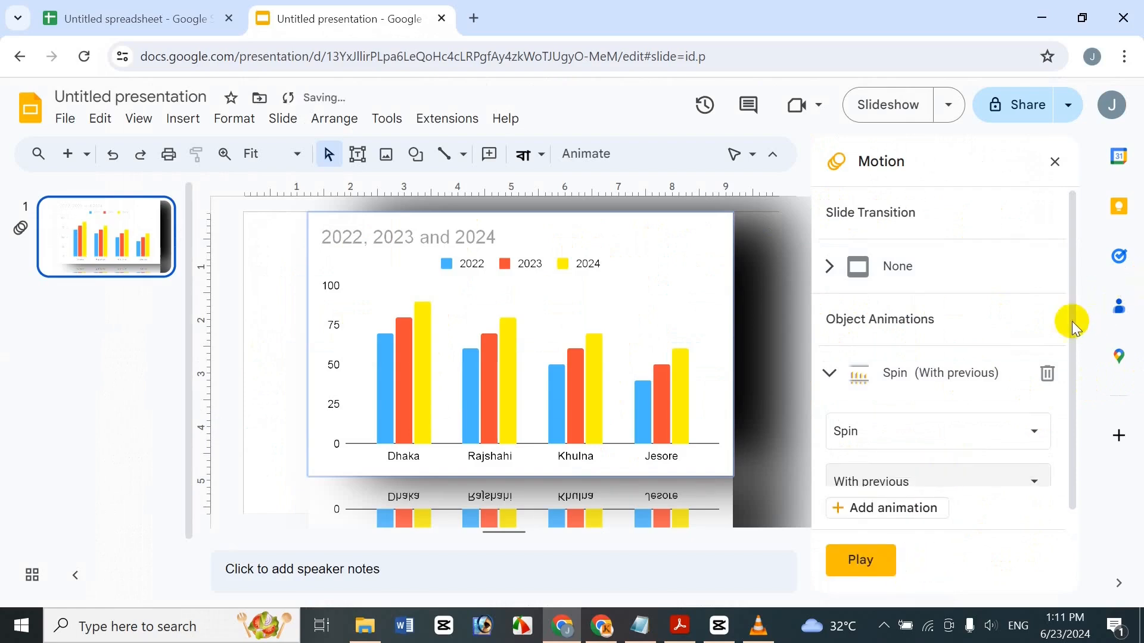
drag(1073, 319, 1055, 434)
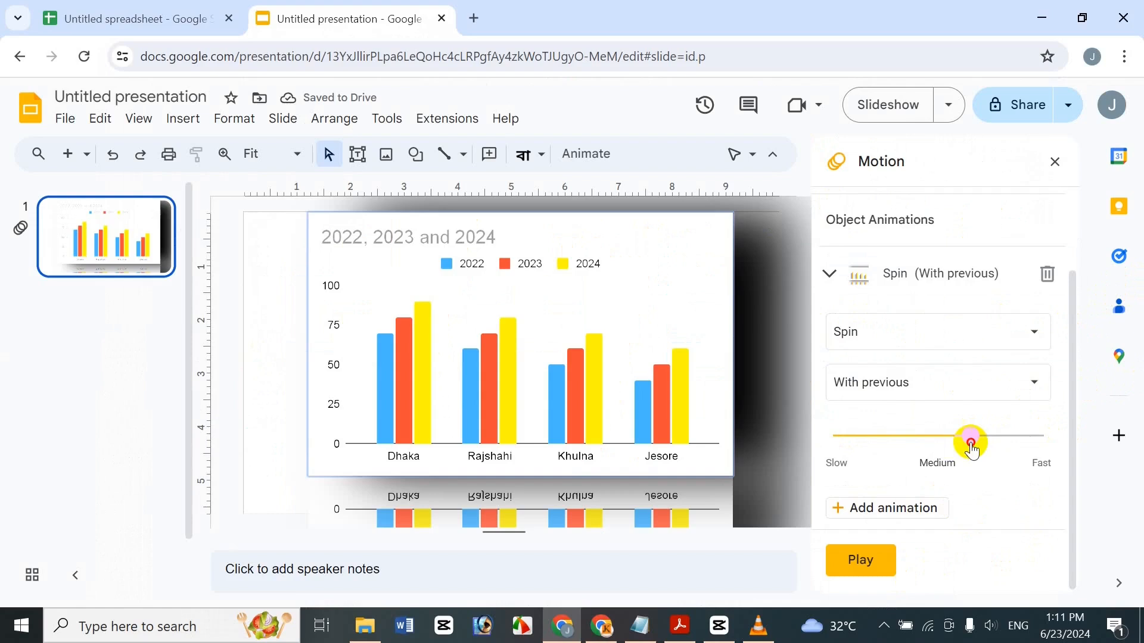
drag(970, 438, 870, 441)
Step: Check the chart's animation in the slideshow and in the slide preview, and close the motion settings
click(894, 95)
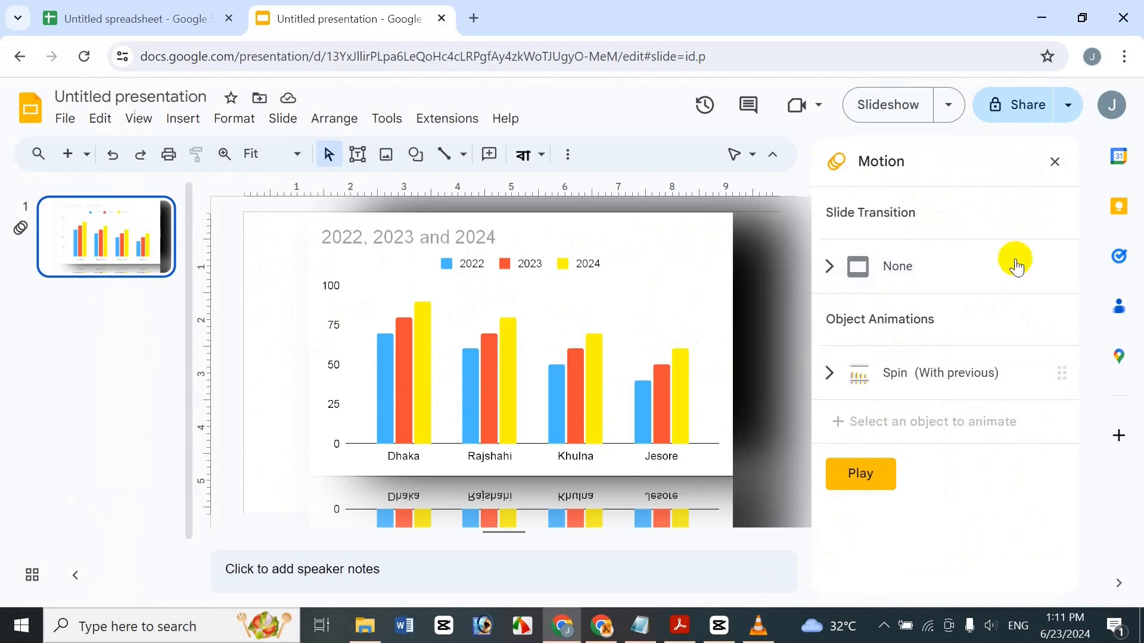
click(885, 480)
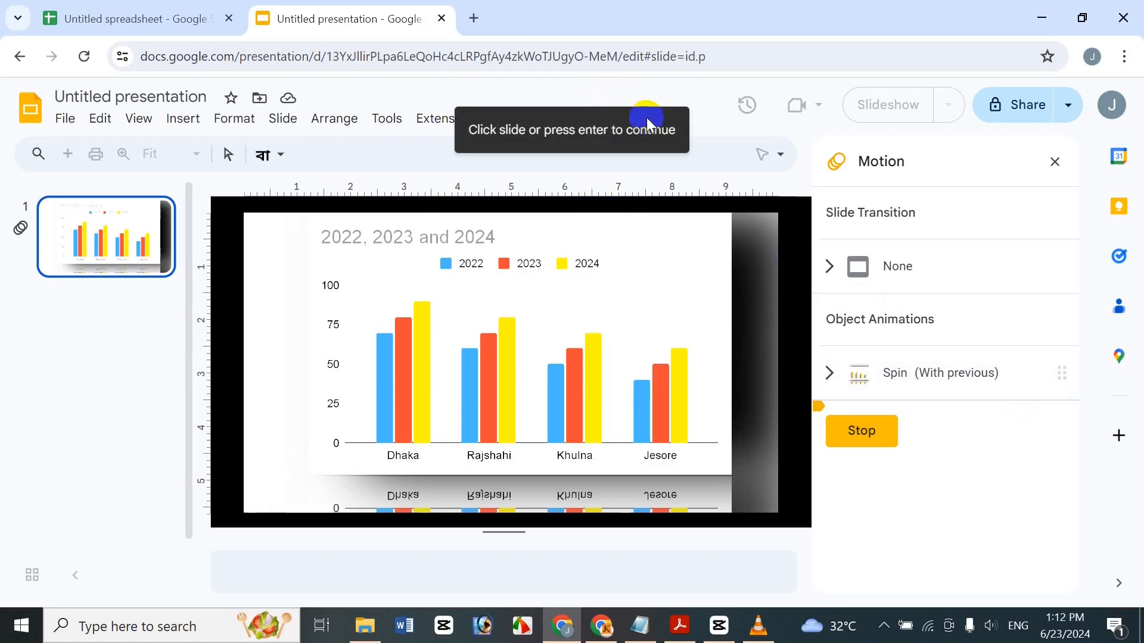
click(601, 396)
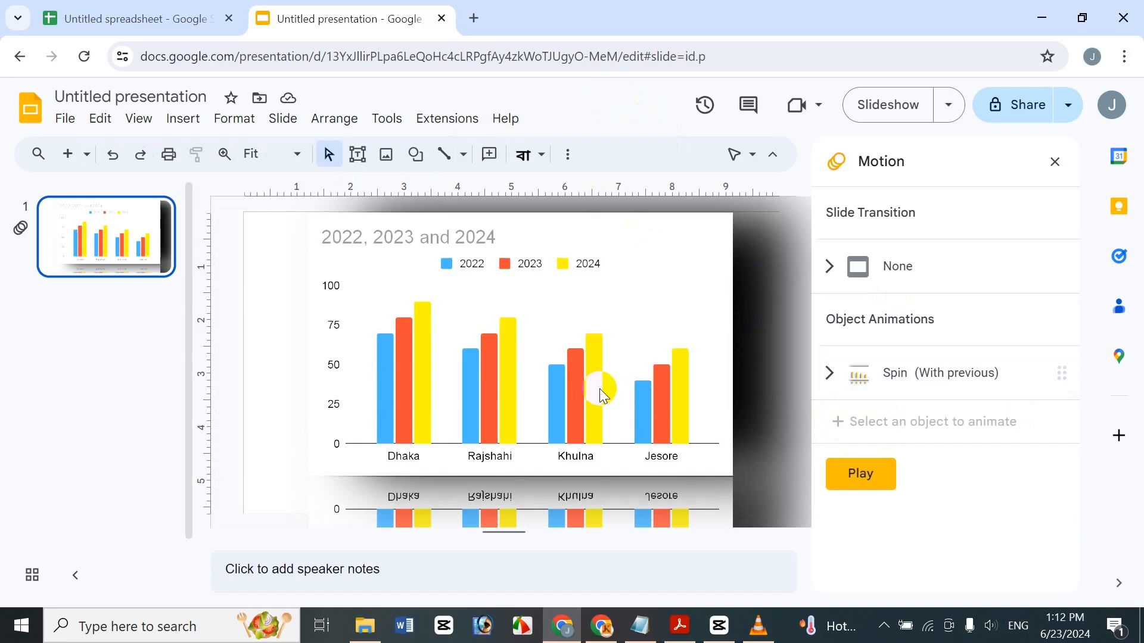
click(1056, 163)
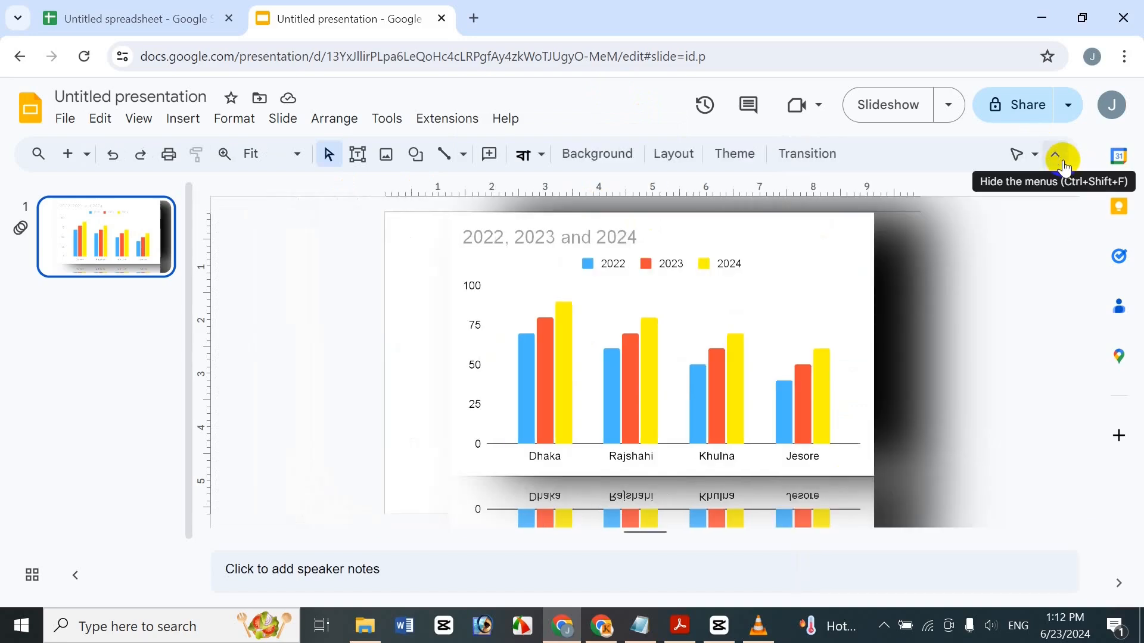